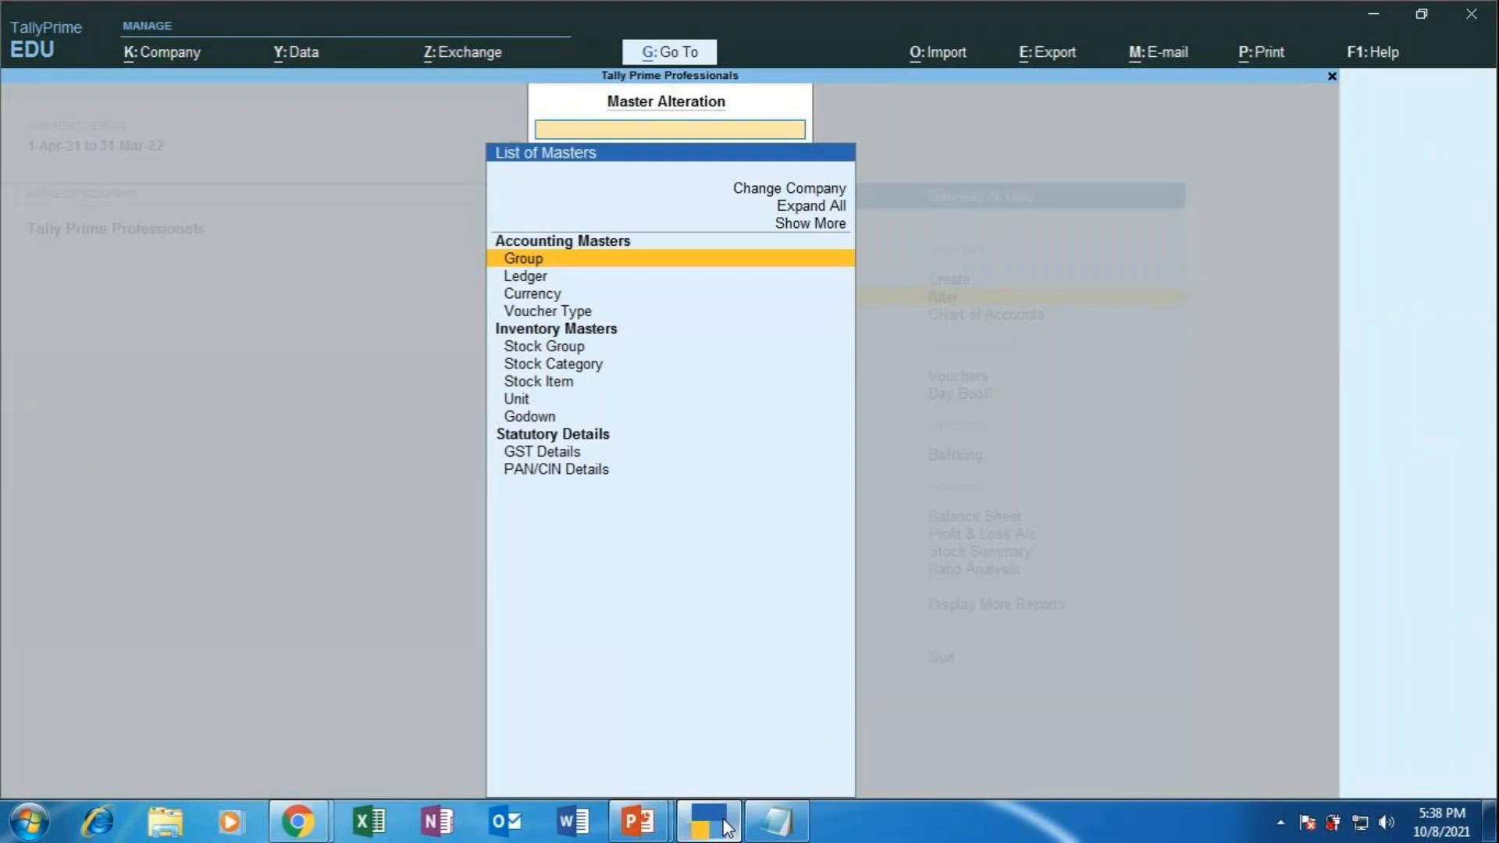
Open the SBI BANK ledger from the list of ledgers for alteration.
key(Down)
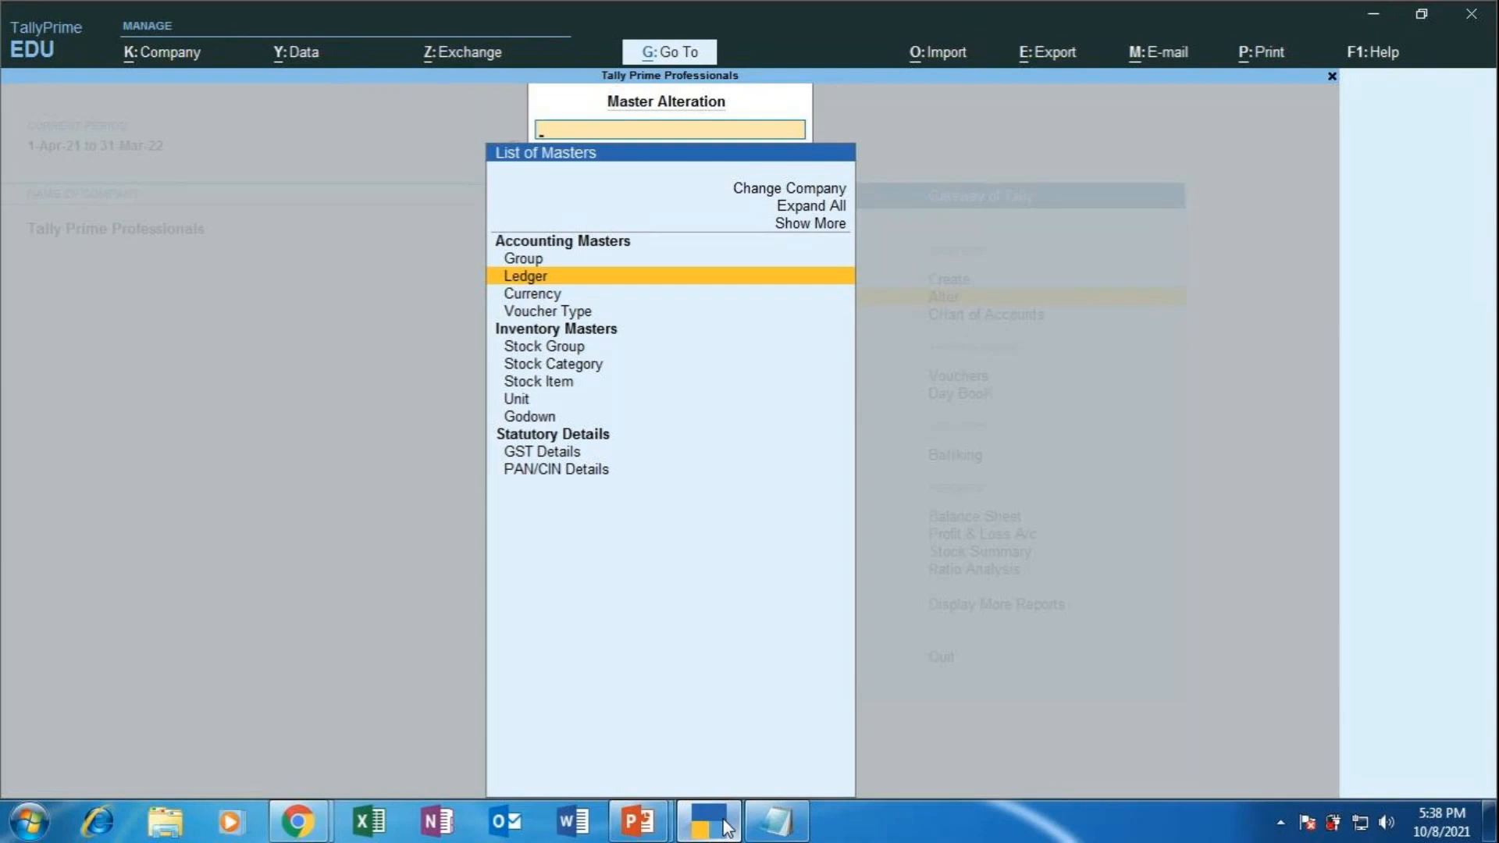
key(Return)
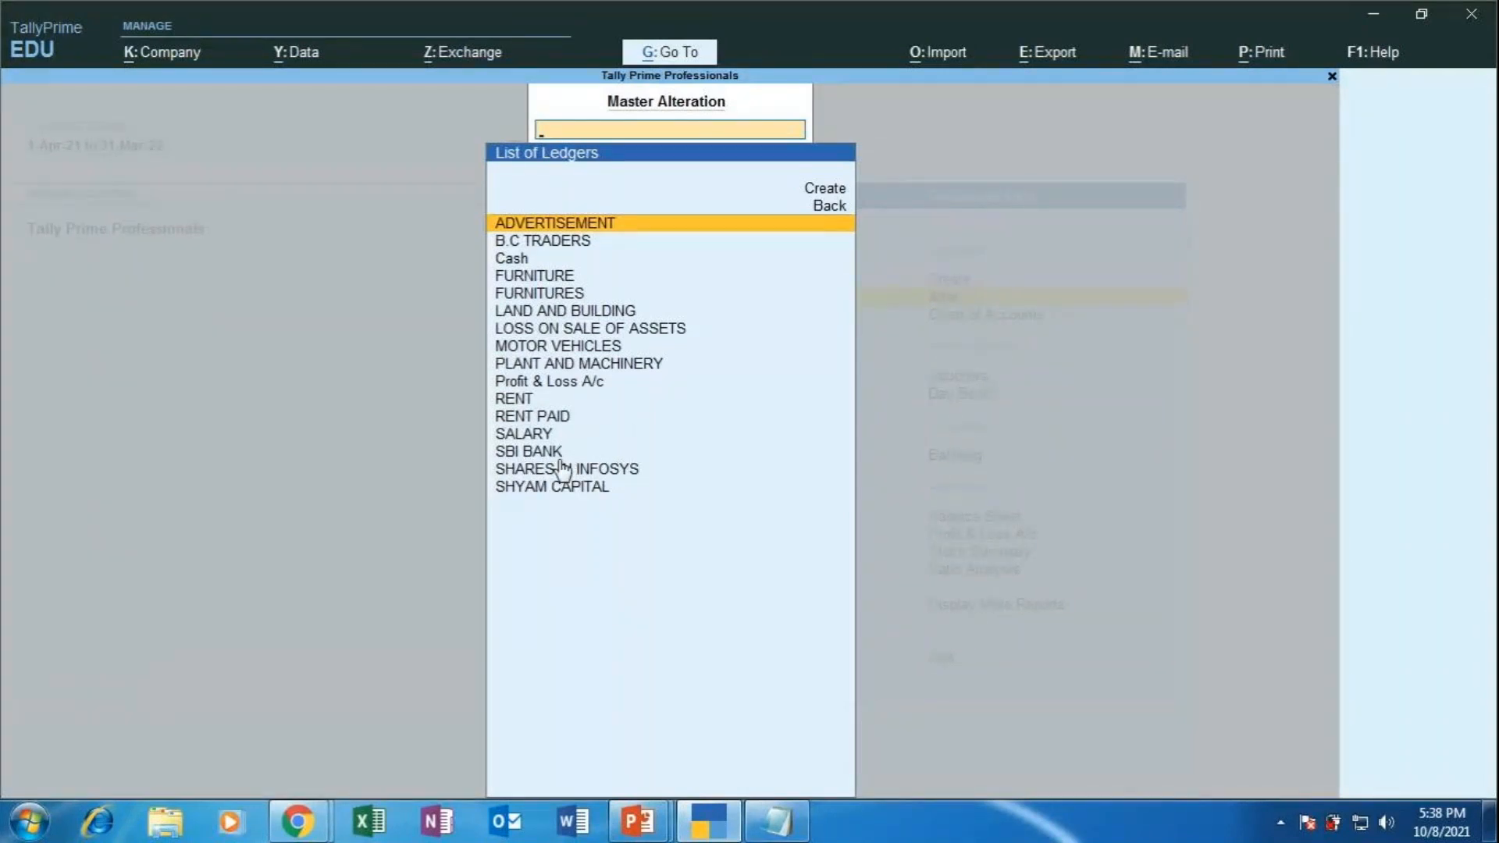
key(Down)
key(Down)
key(Down)
key(Down)
key(Down)
key(Down)
key(Down)
key(Down)
key(Down)
key(Down)
key(Down)
key(Down)
key(Down)
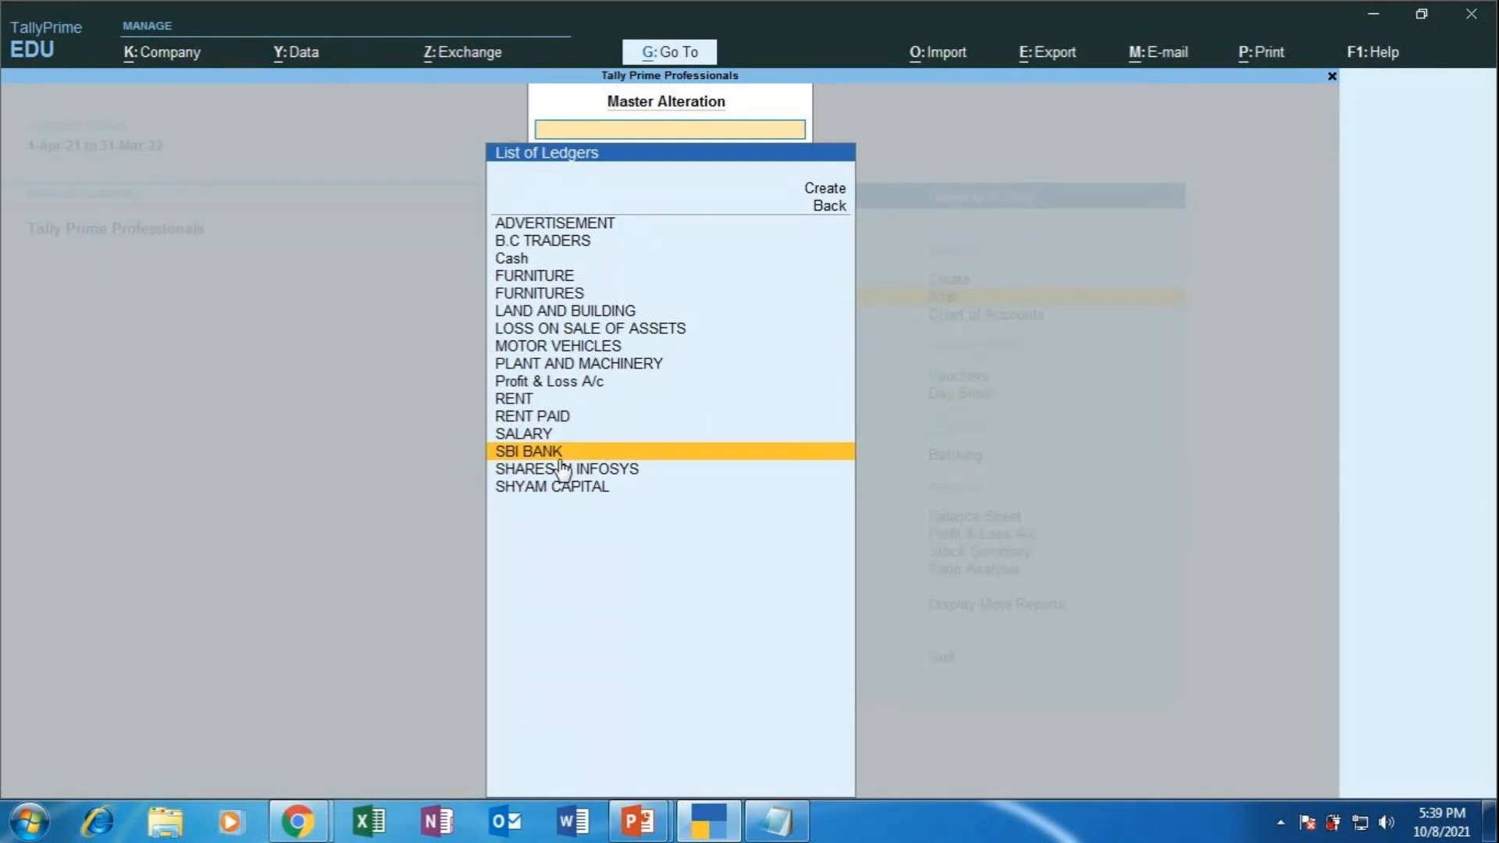
key(Return)
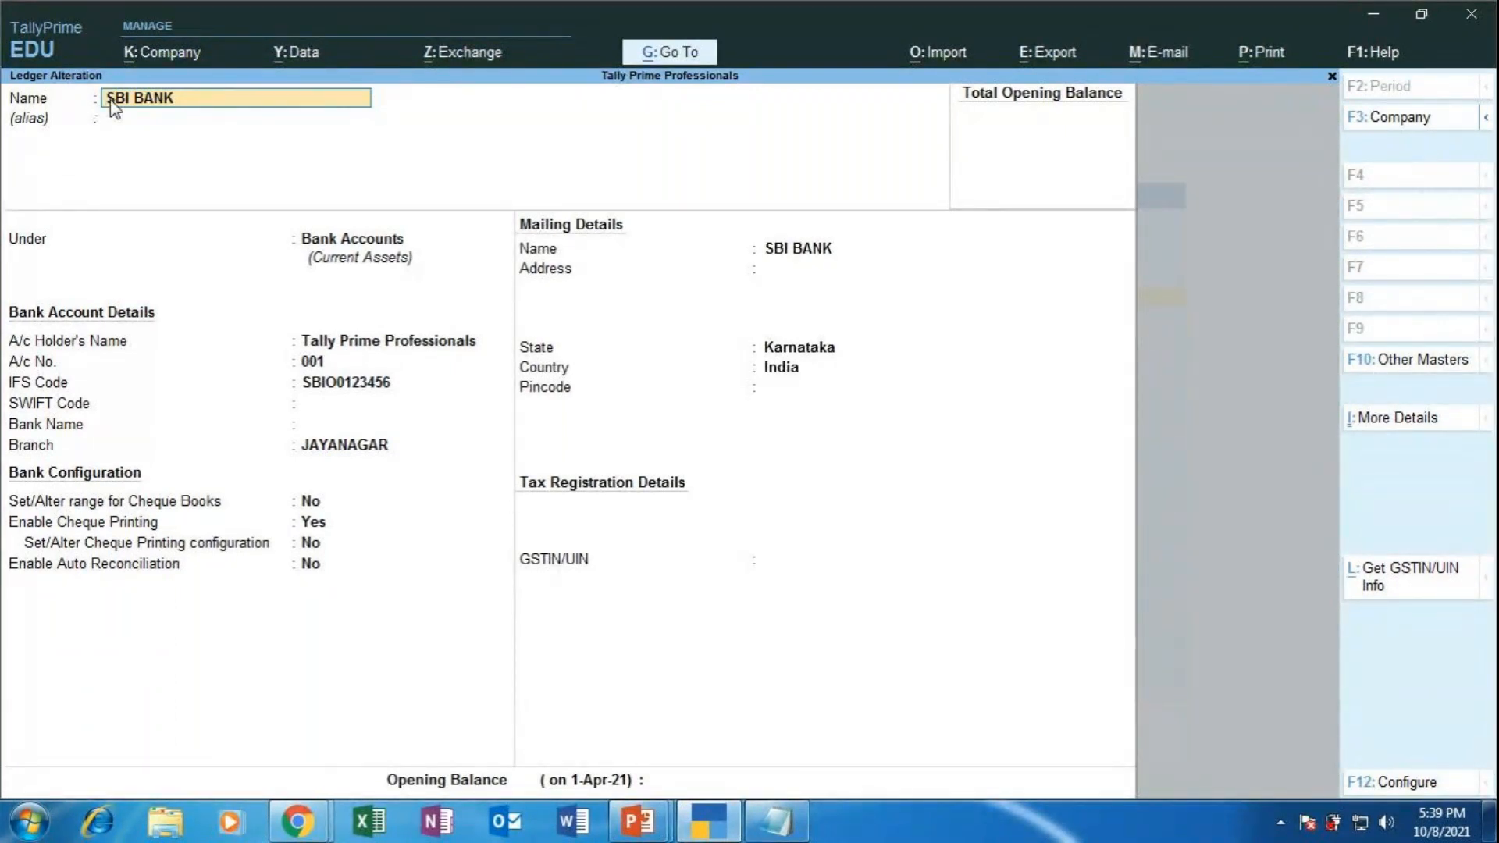
Keep SBI BANK's name, group, account details and bank configuration, with the bank name set to Not Applicable.
key(Return)
key(Return)
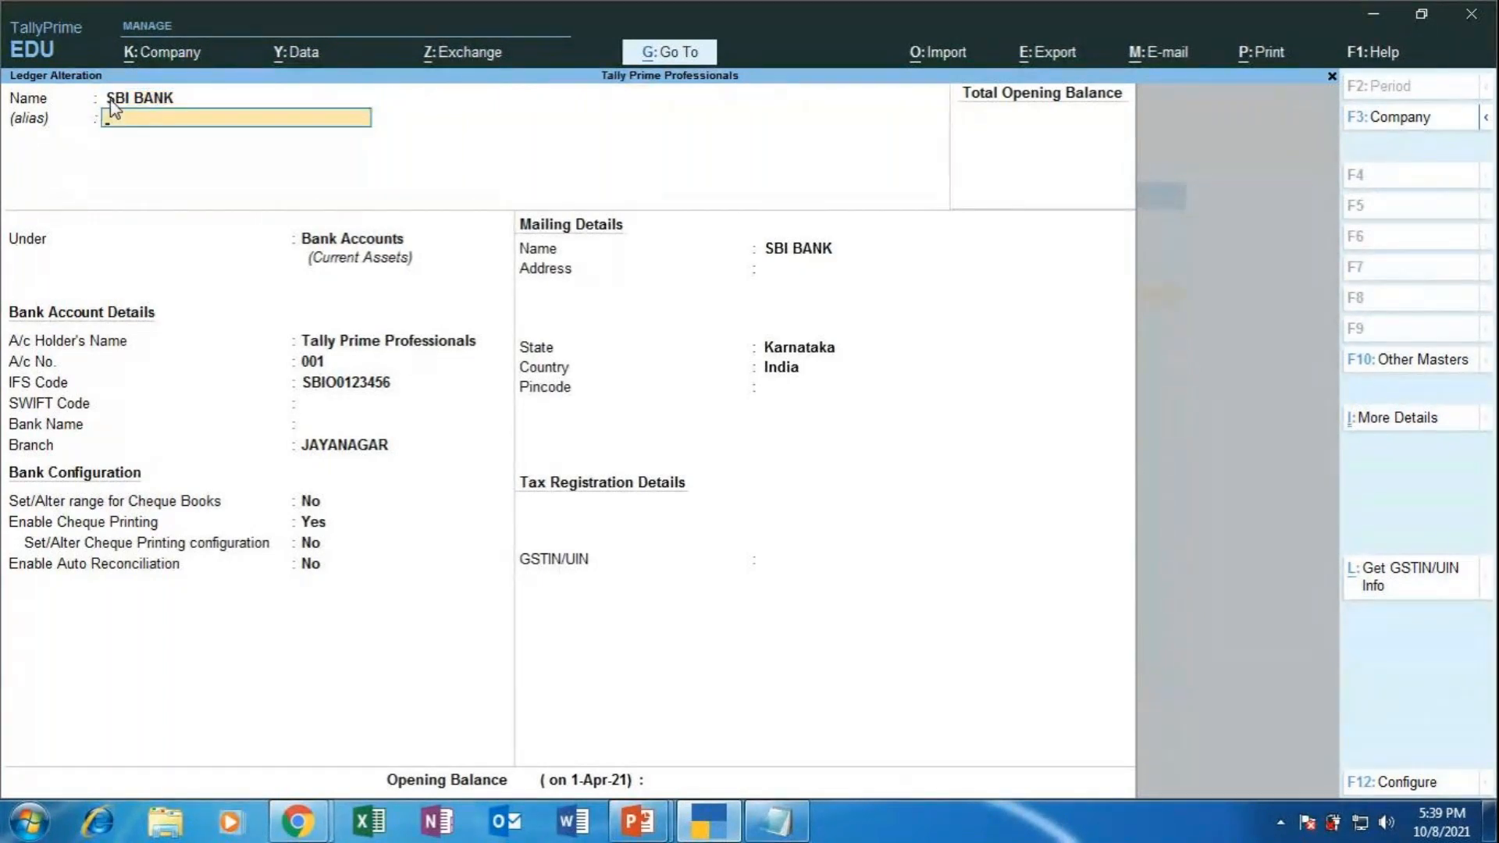
key(Return)
key(Return)
key(Return)
key(Return)
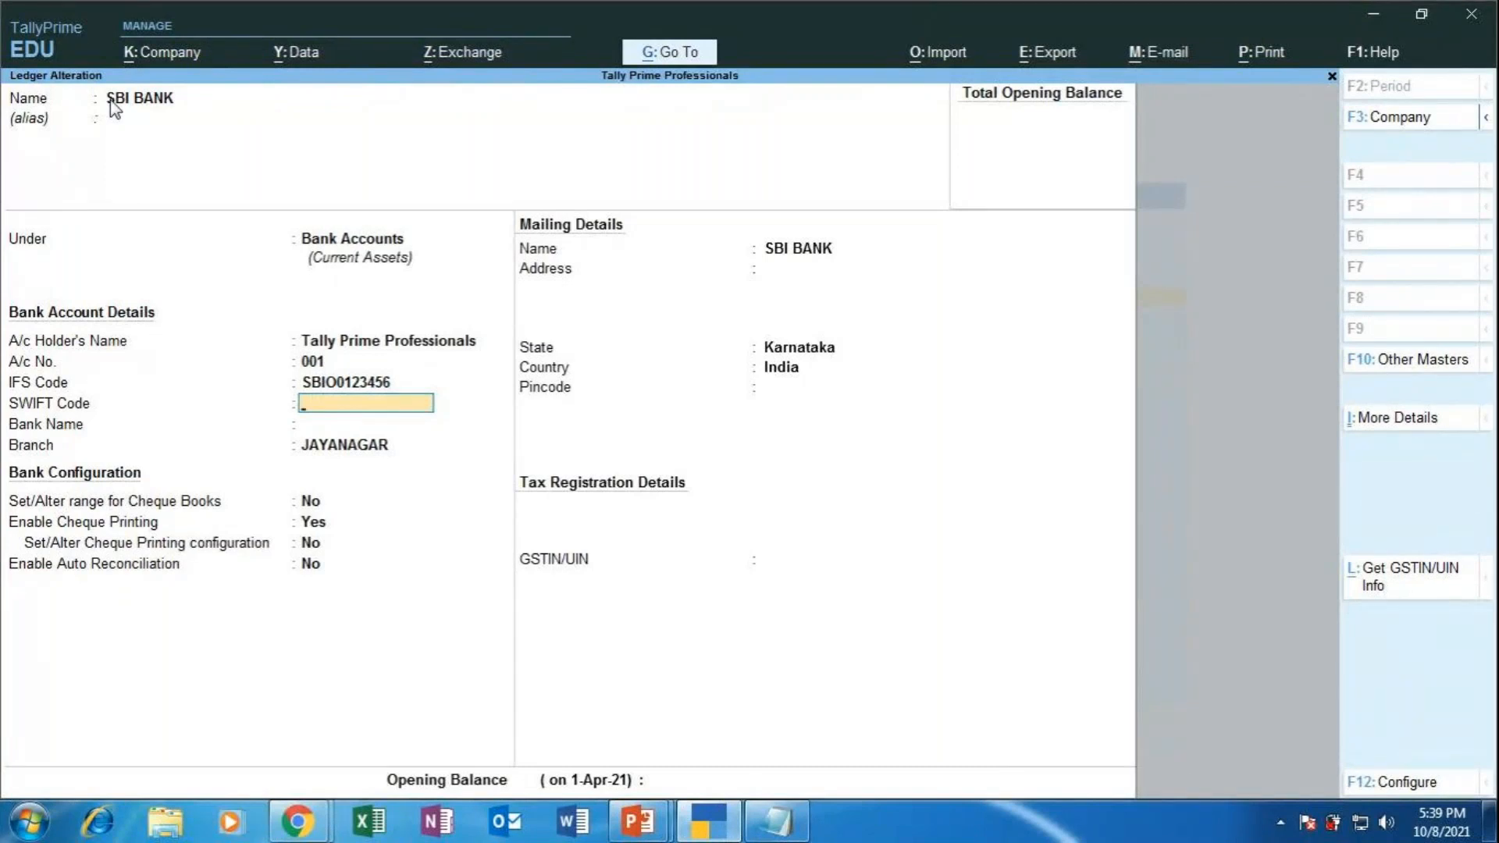
key(Return)
key(Return)
key(Return)
key(Return)
key(Return)
key(Return)
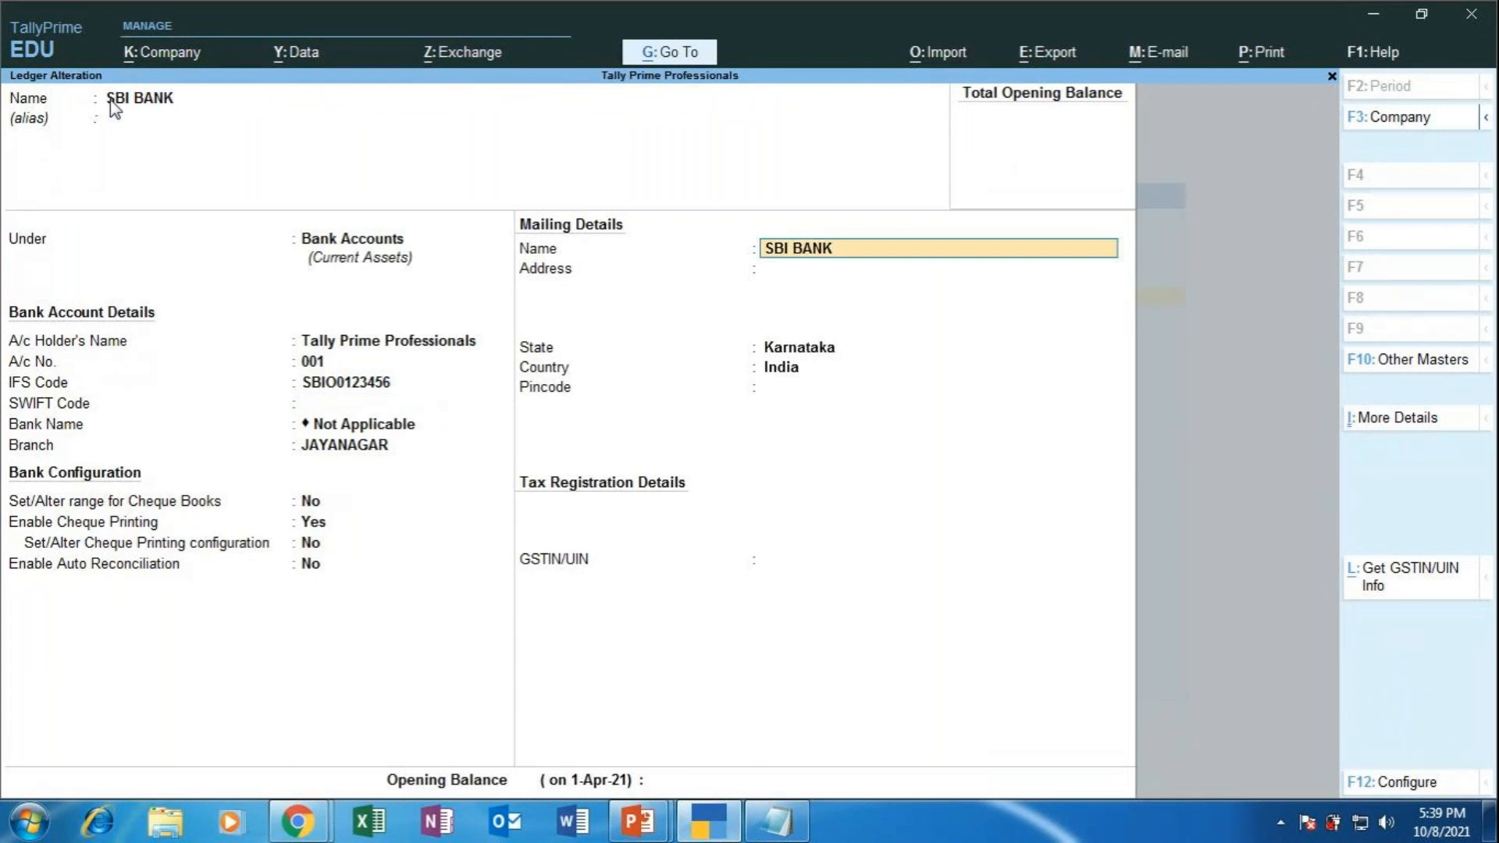
Keep the mailing details, leave the GSTIN/UIN blank, and save SBI BANK with an opening balance of 5,00,000 Dr.
key(Return)
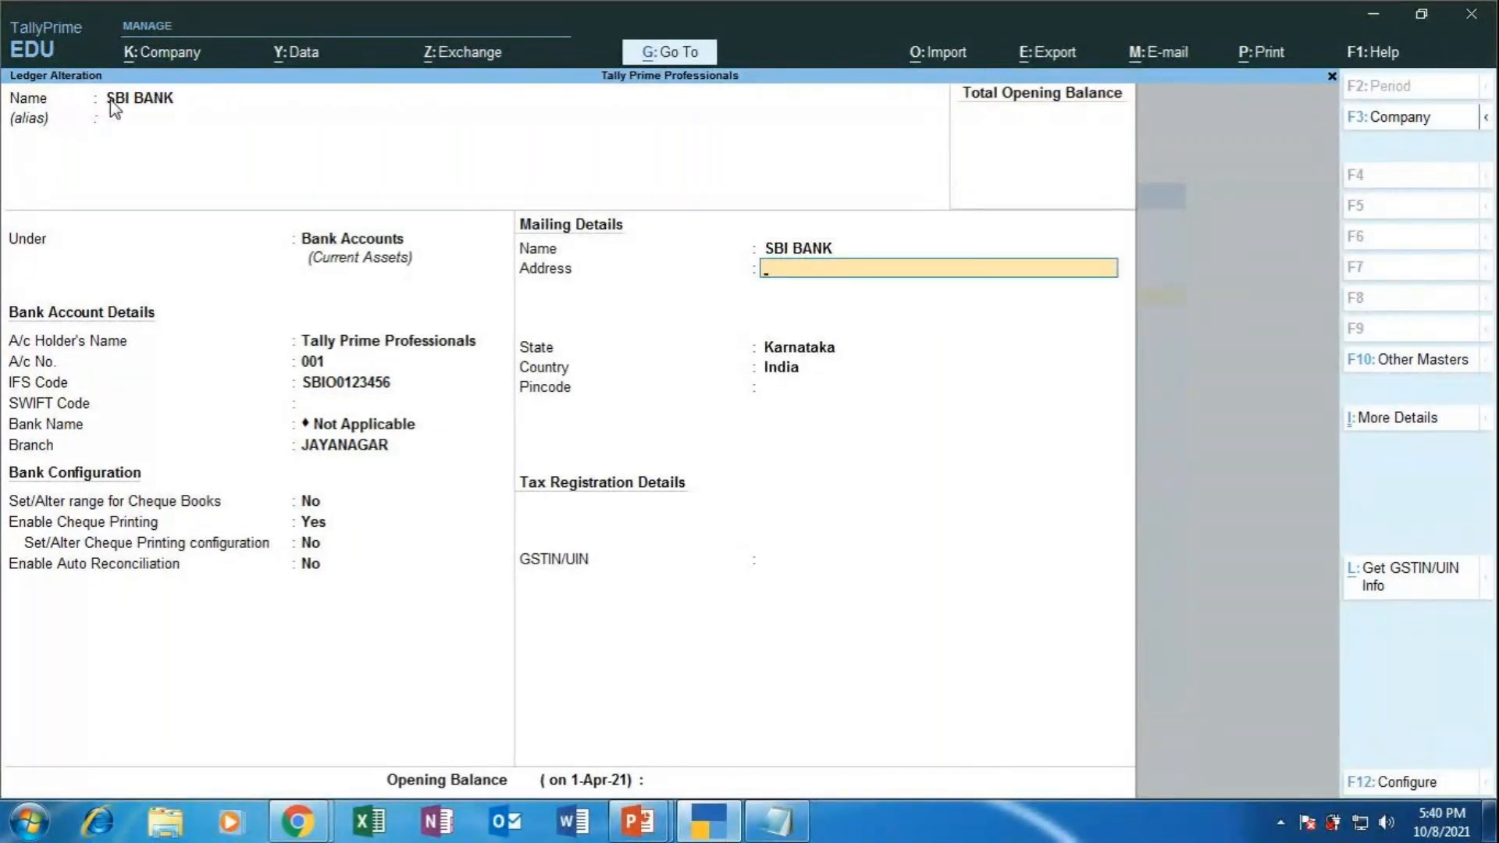
key(Return)
key(Return)
key(Return)
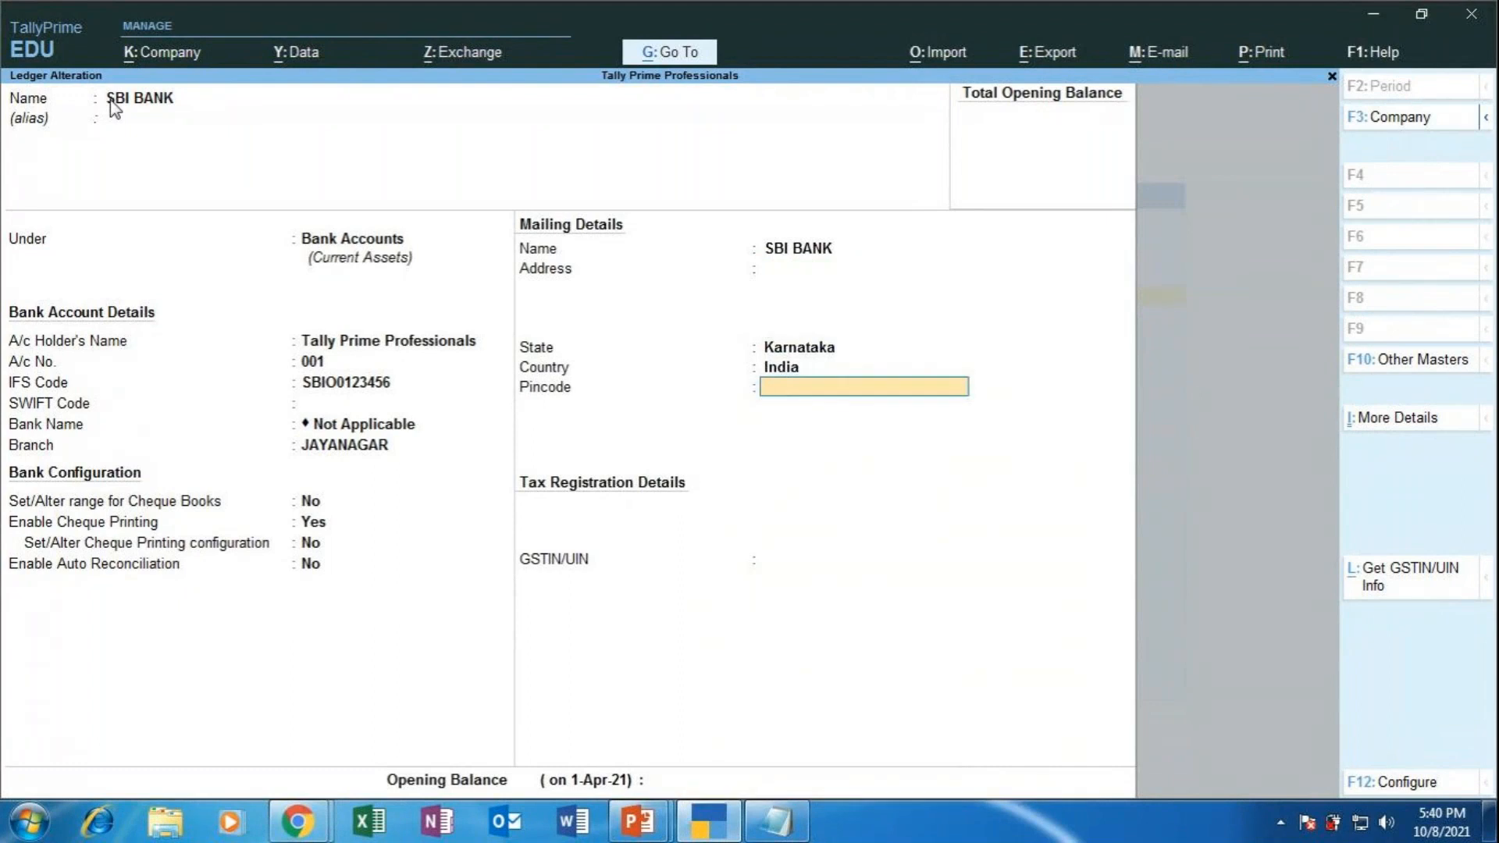
key(Return)
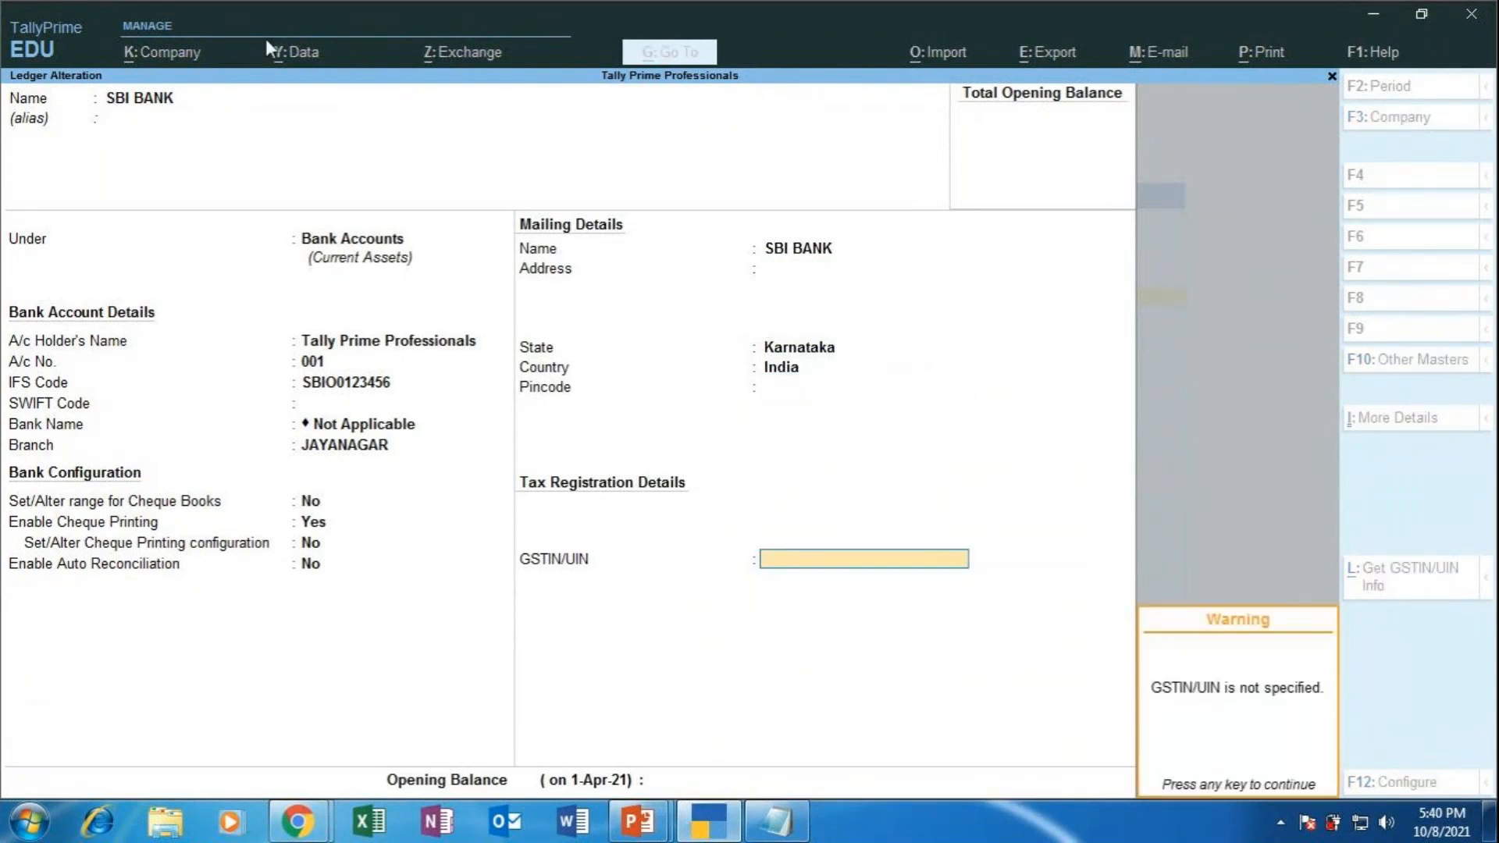
key(Return)
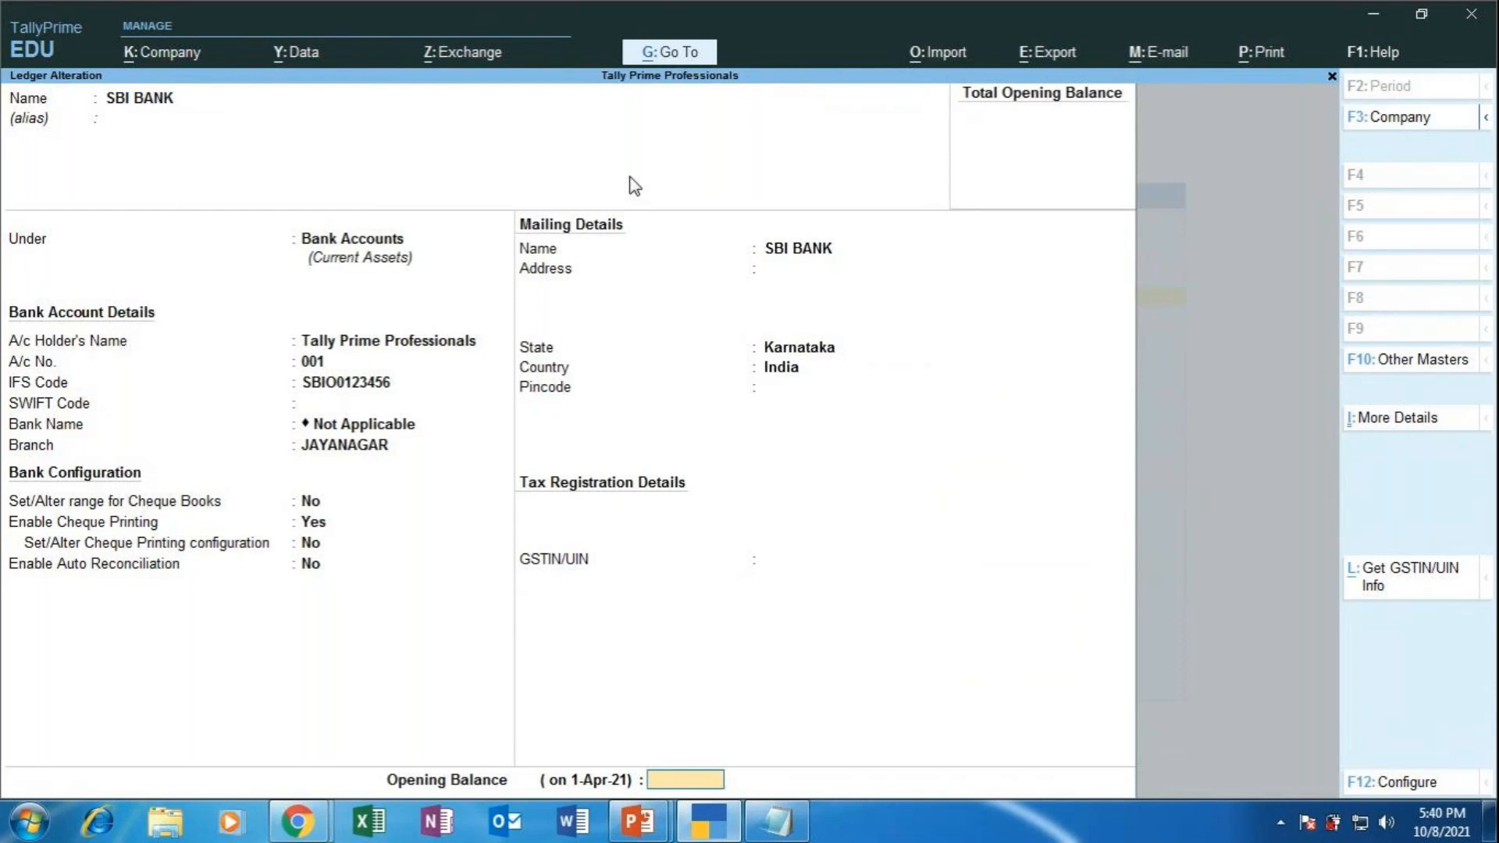
text(500000)
key(Return)
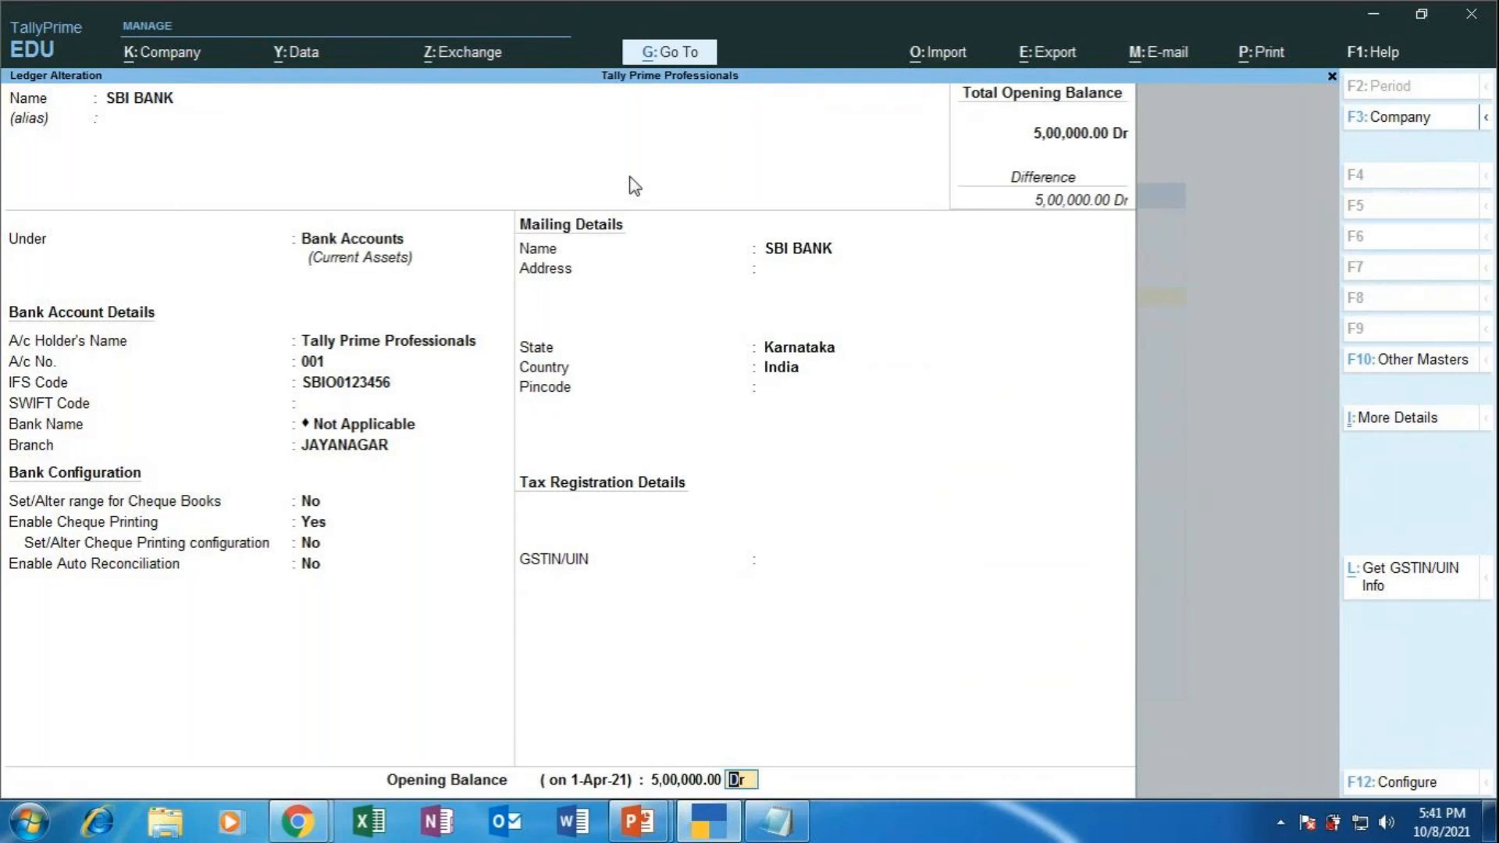
key(Return)
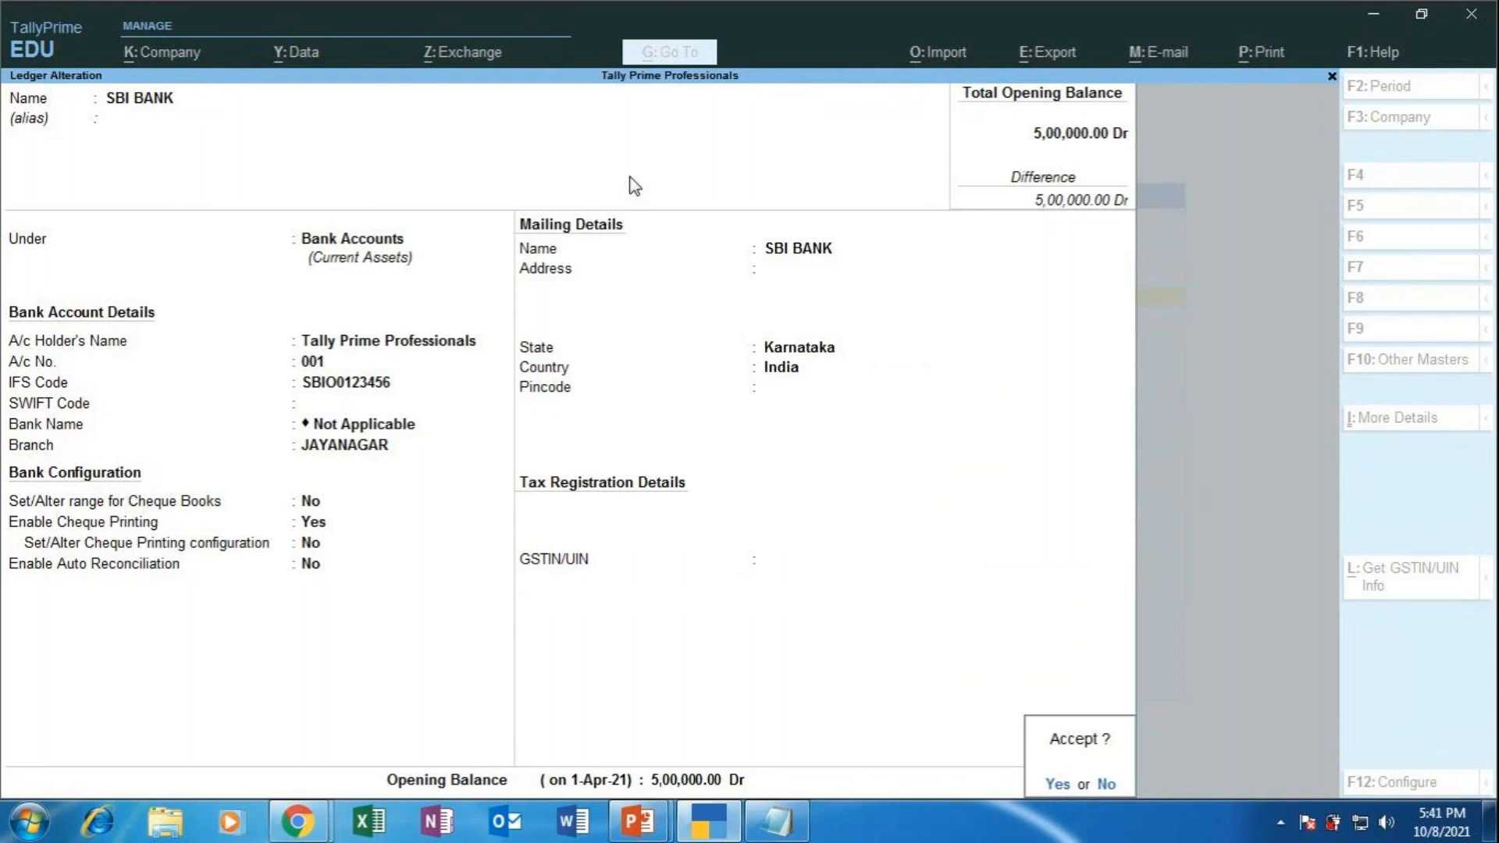
key(Return)
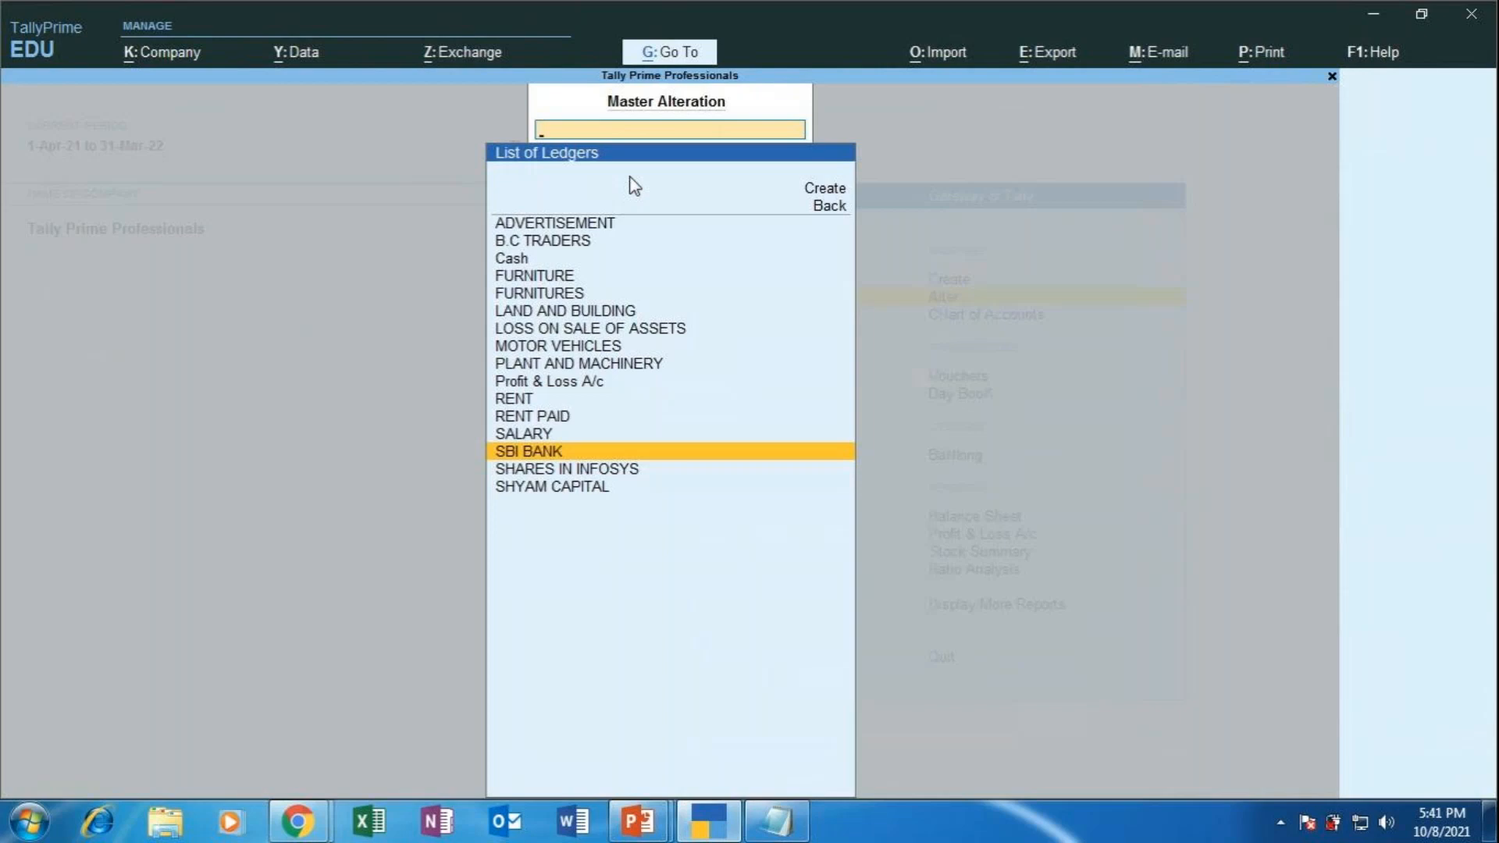
Alter the owner's capital ledger, keeping its other details, and save it with an opening balance of 7,00,000 Cr.
key(Down)
key(Down)
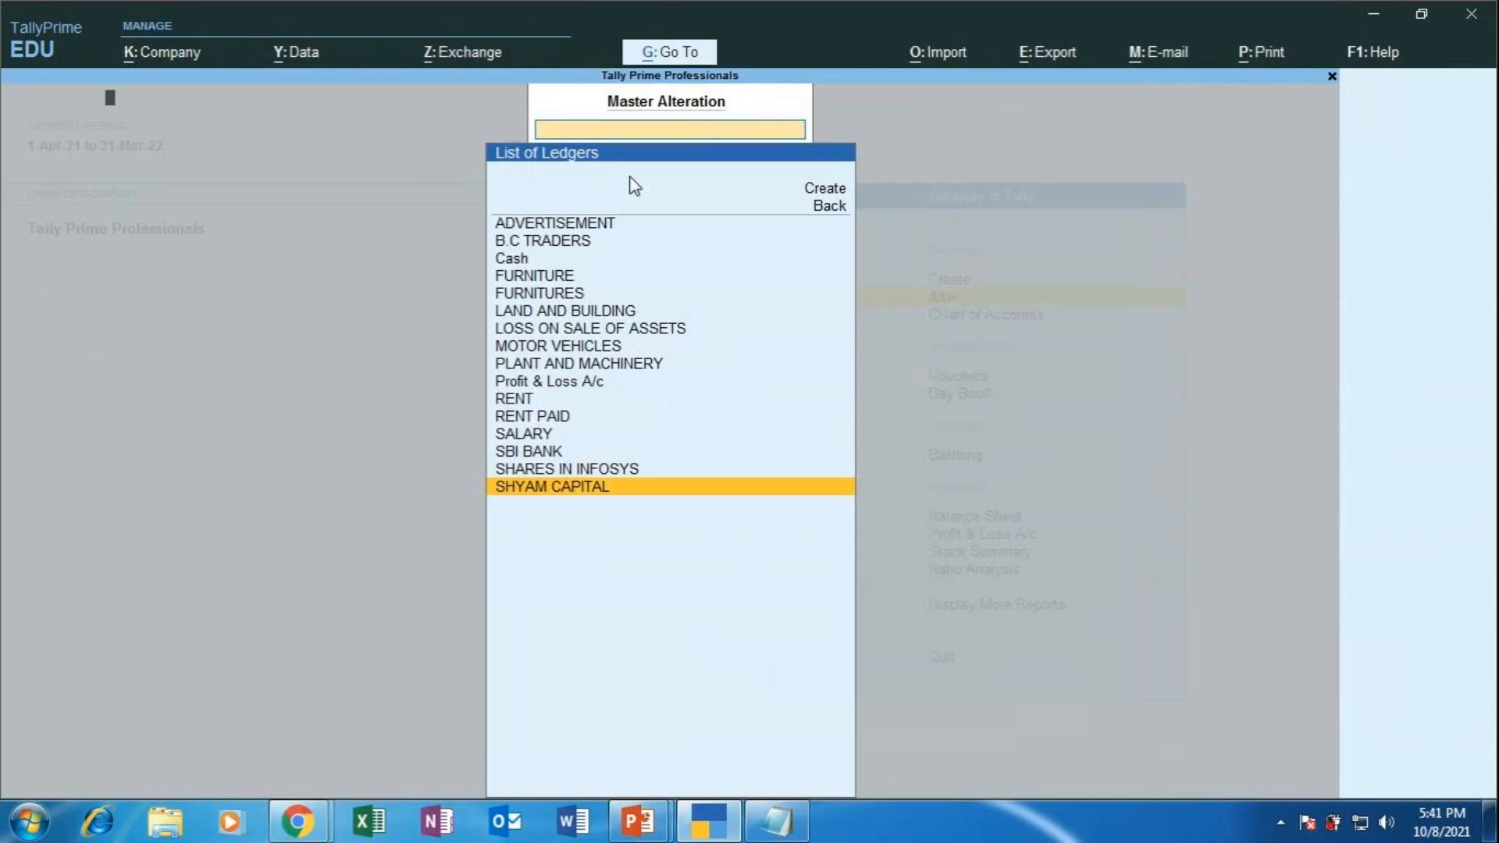
key(Return)
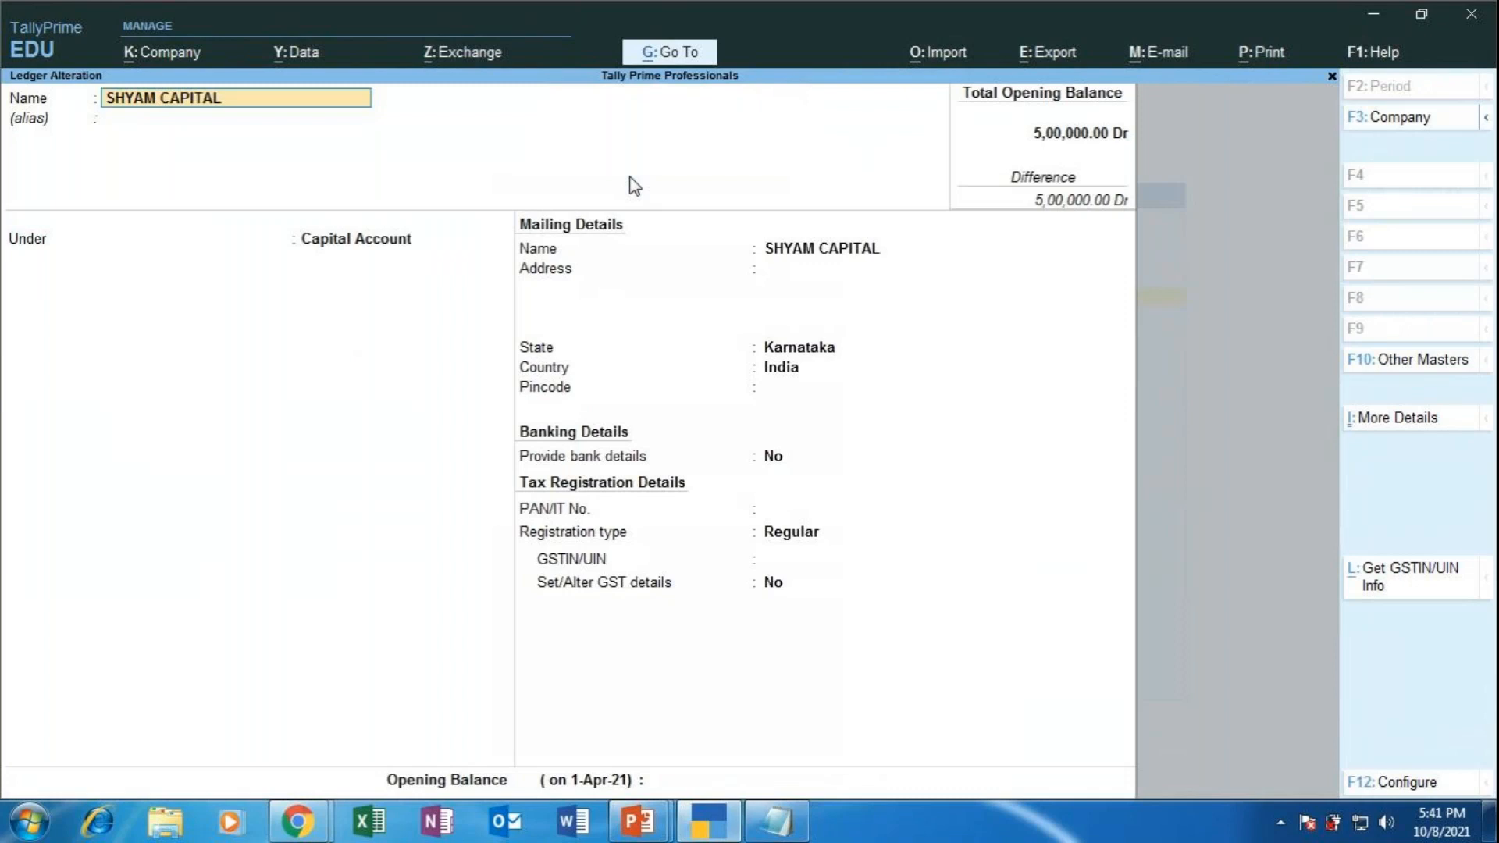
key(Return)
key(Return)
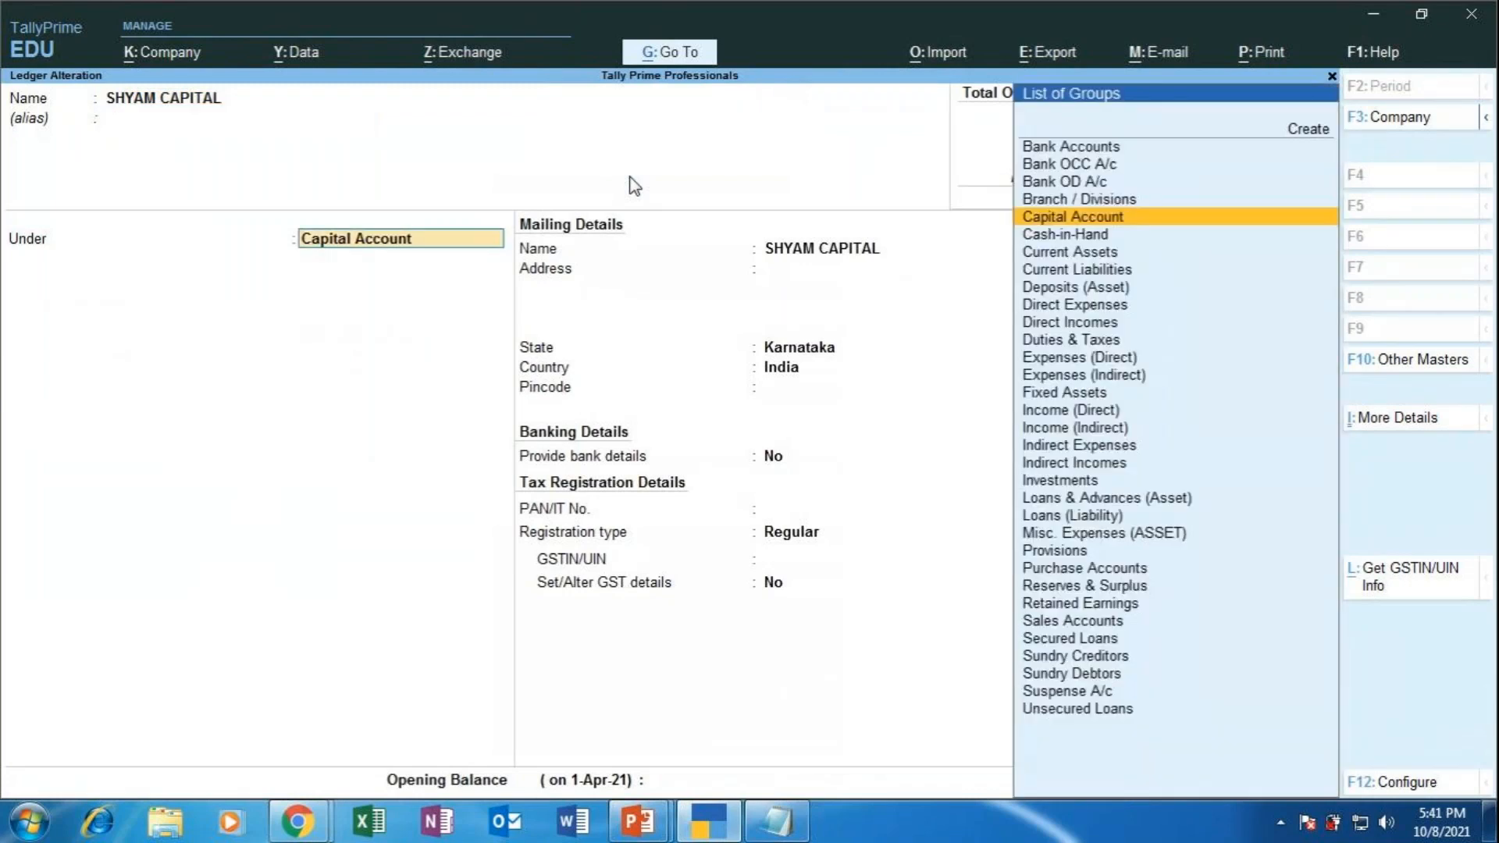
key(Return)
key(Return)
key(Return)
key(Return)
key(Return)
key(Return)
key(Return)
key(Return)
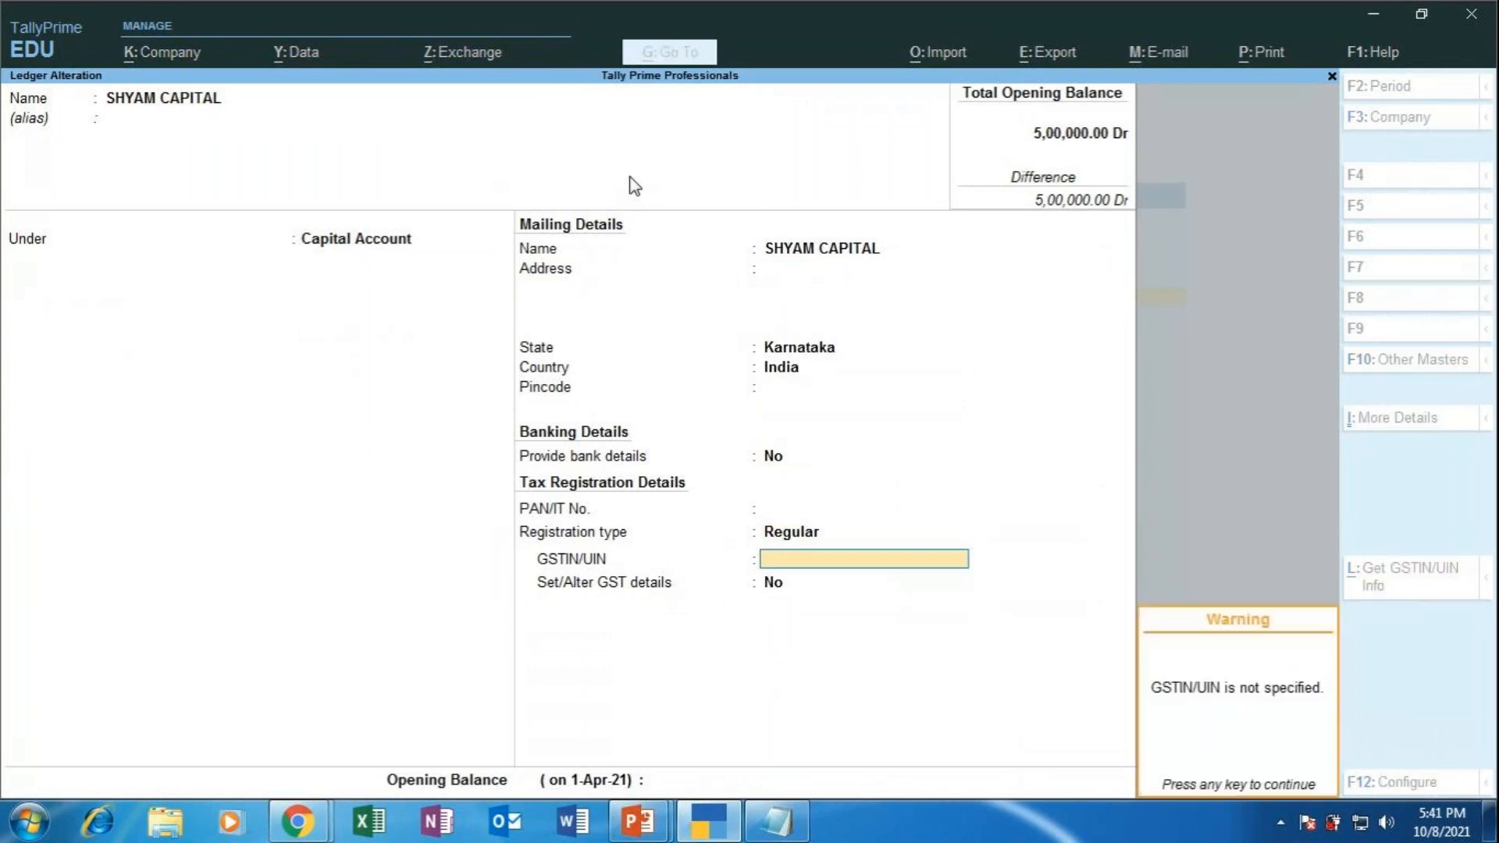
key(Return)
key(Return)
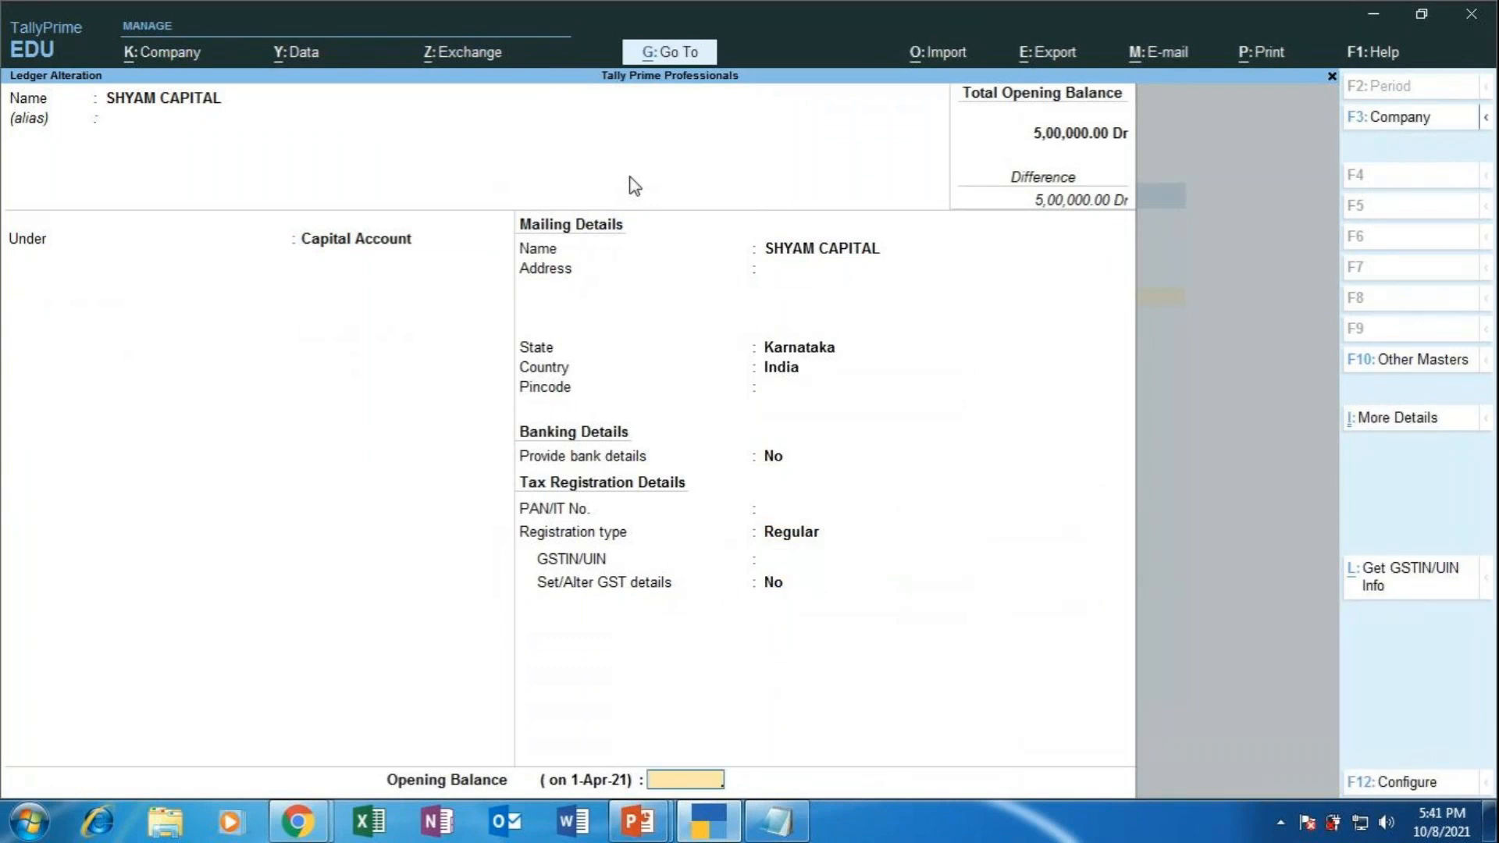
text(700000)
key(Return)
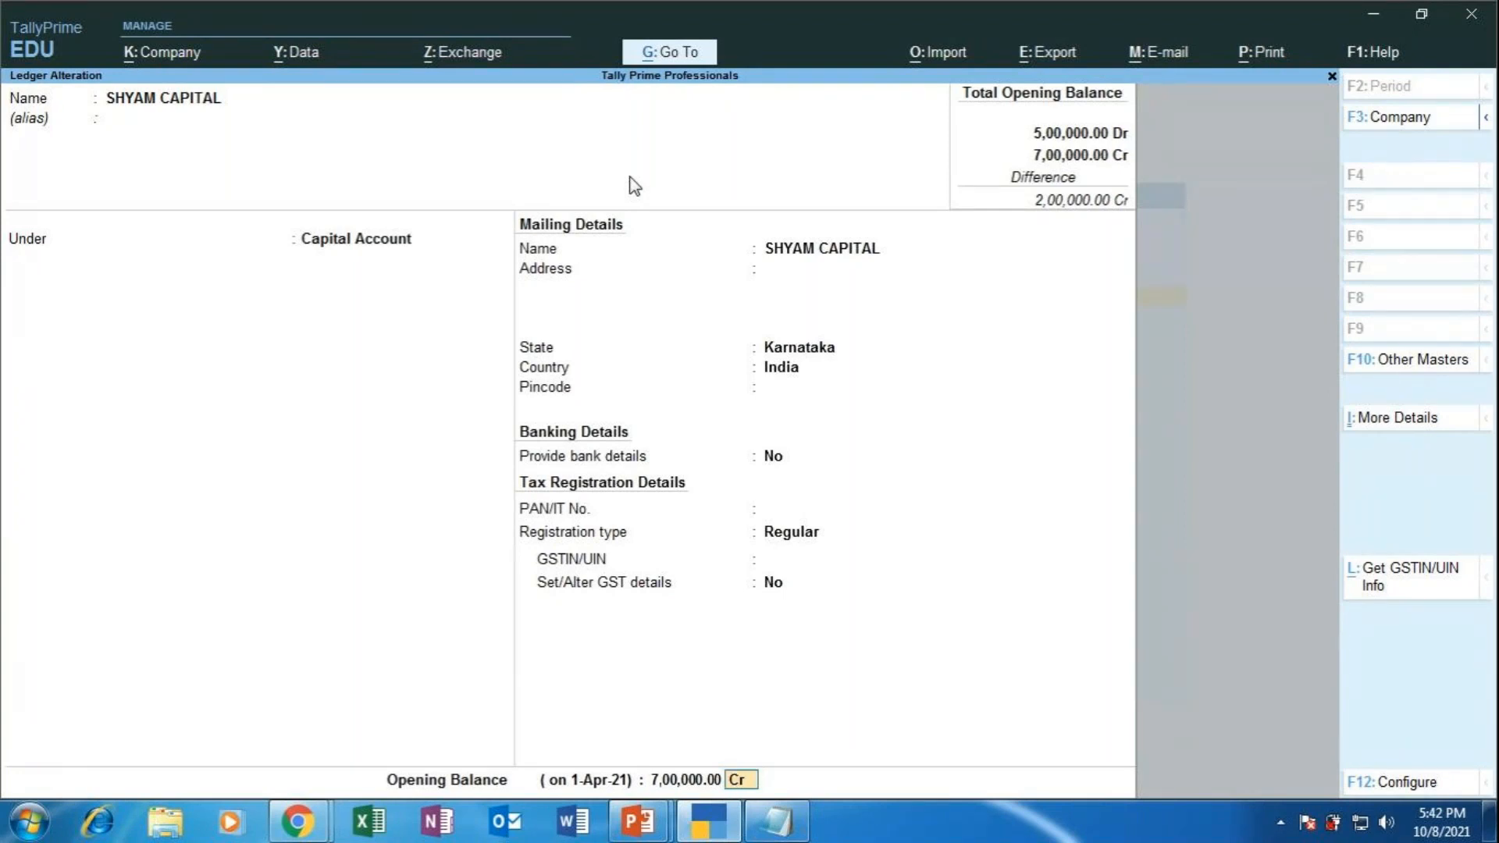
key(Return)
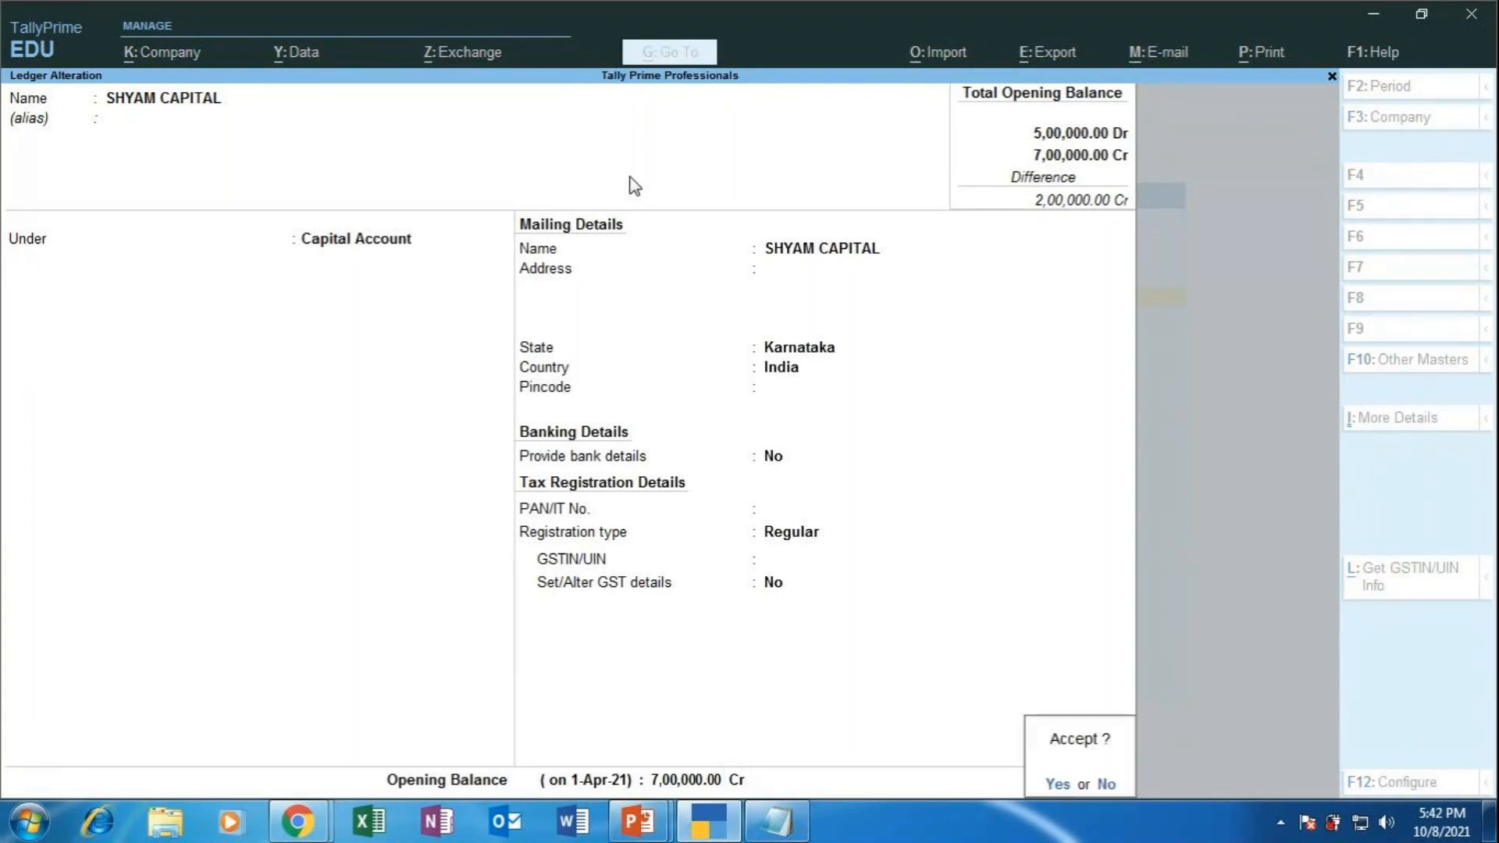
key(y)
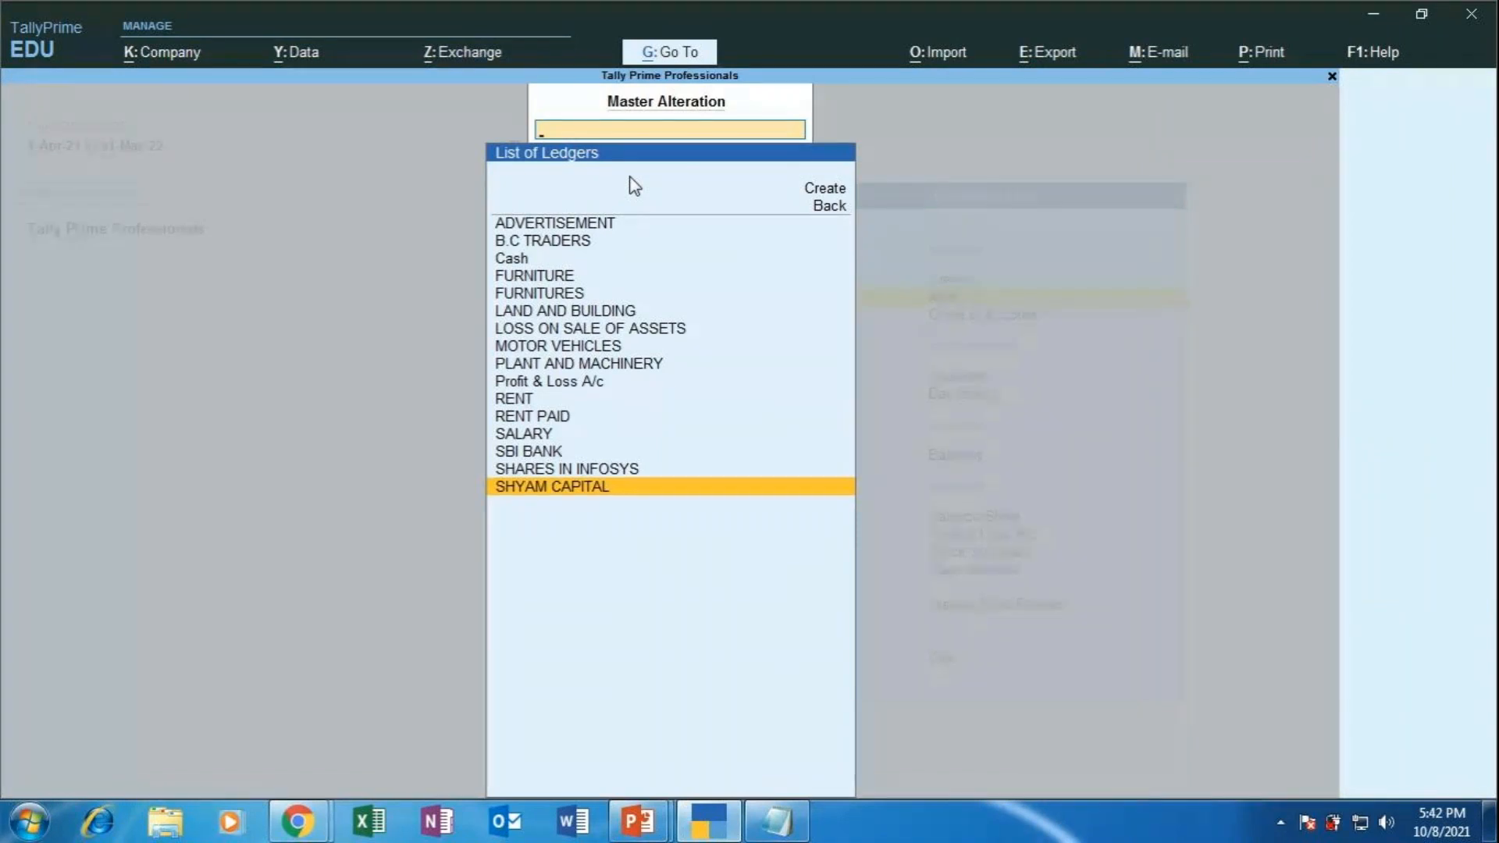
Open the SHARES IN INFOSYS ledger for alteration.
key(Up)
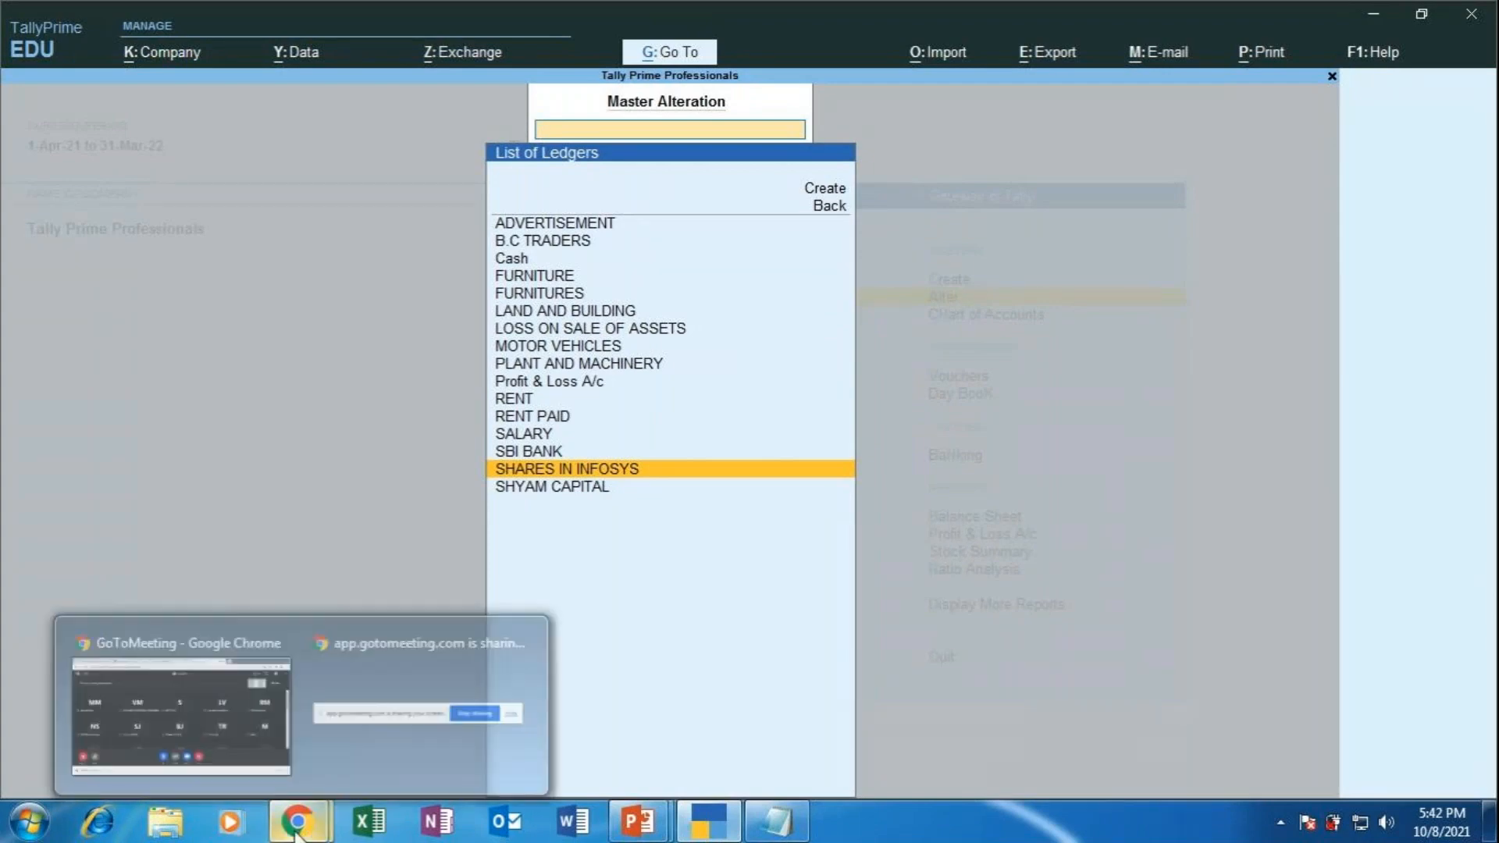
key(Return)
Switch to the GoToMeeting window in Chrome, mute the microphone, and return to TallyPrime.
mouse_move(297, 829)
click(162, 703)
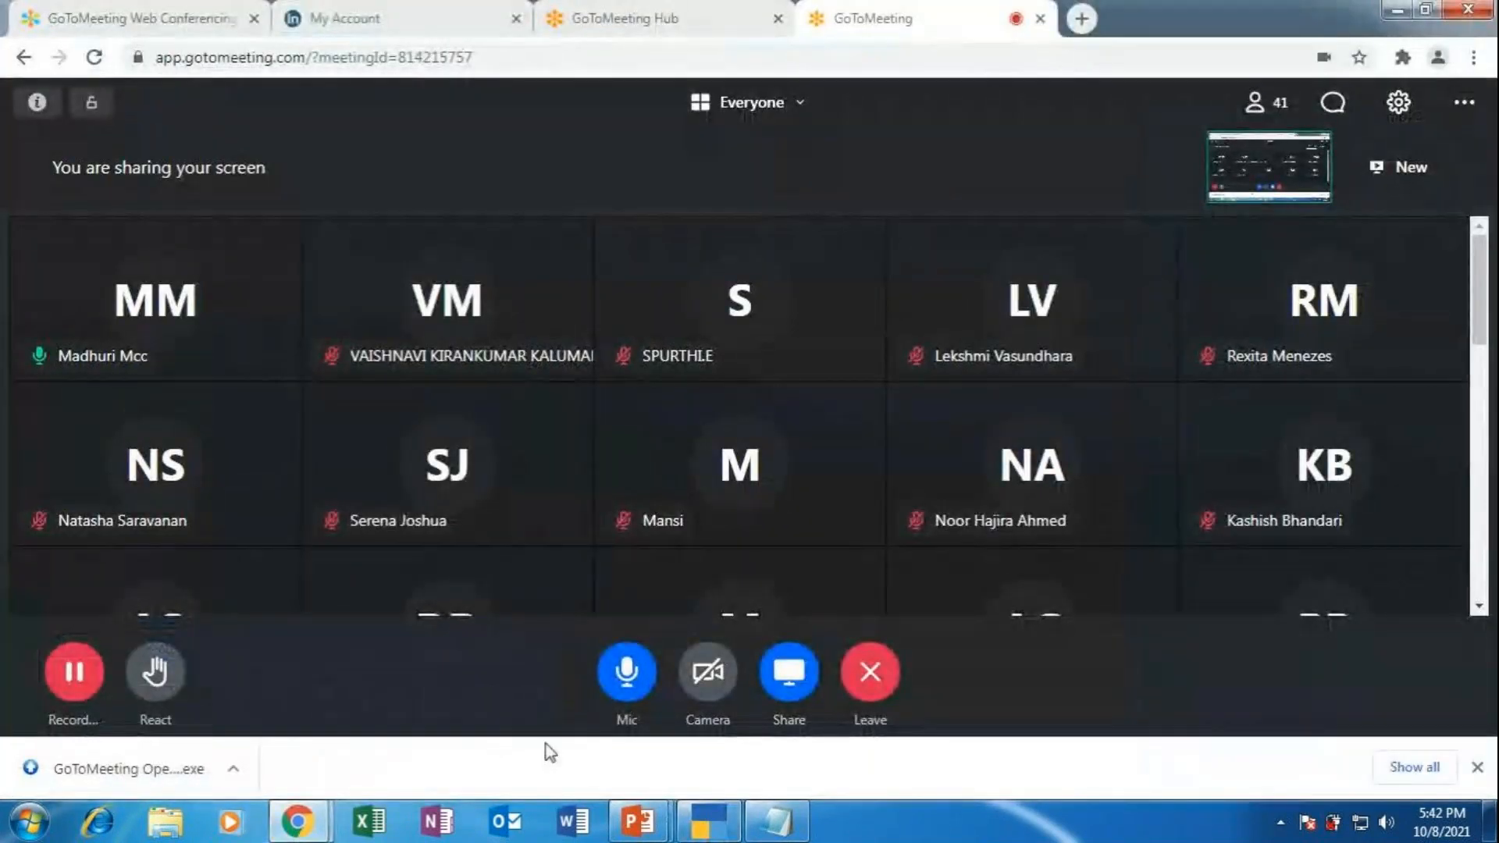
click(625, 685)
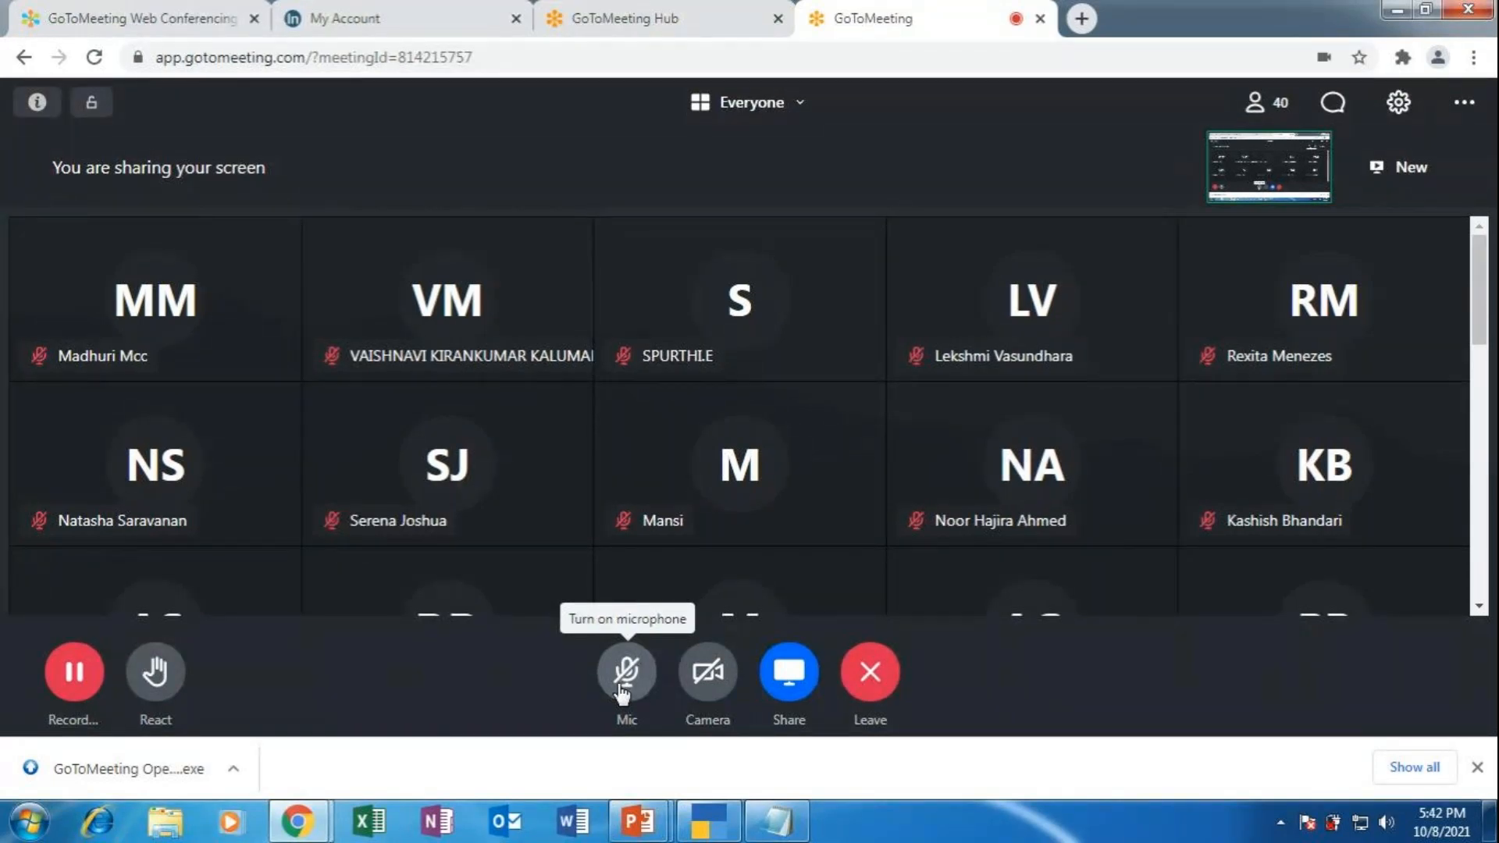
click(703, 830)
click(703, 830)
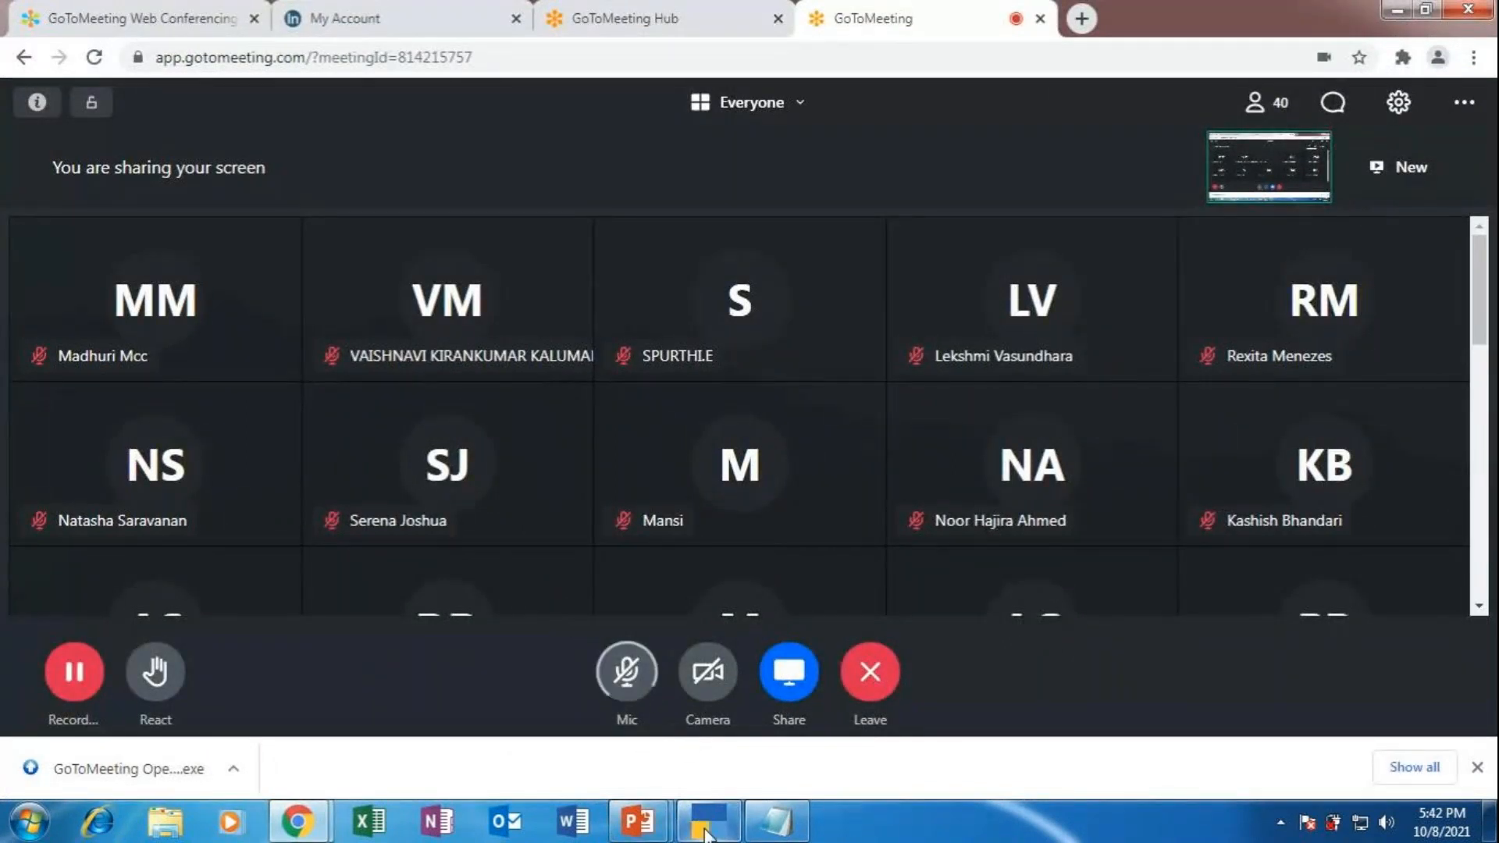
click(705, 833)
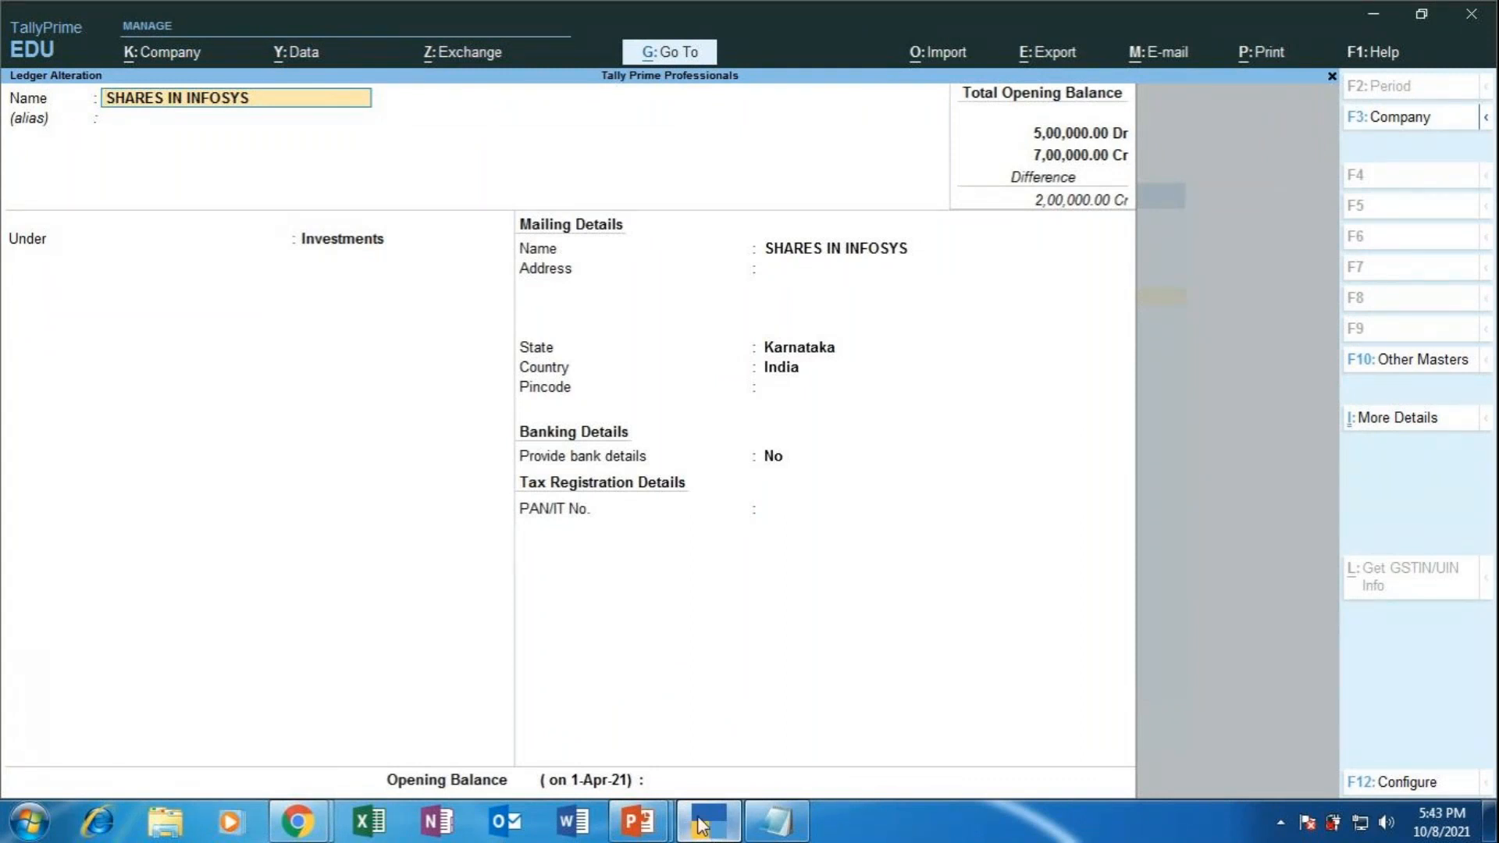
Rename the SHARES IN INFOSYS ledger as Shares in Wipro, keeping its Investments group and remaining details.
mouse_move(671, 819)
text(Sh)
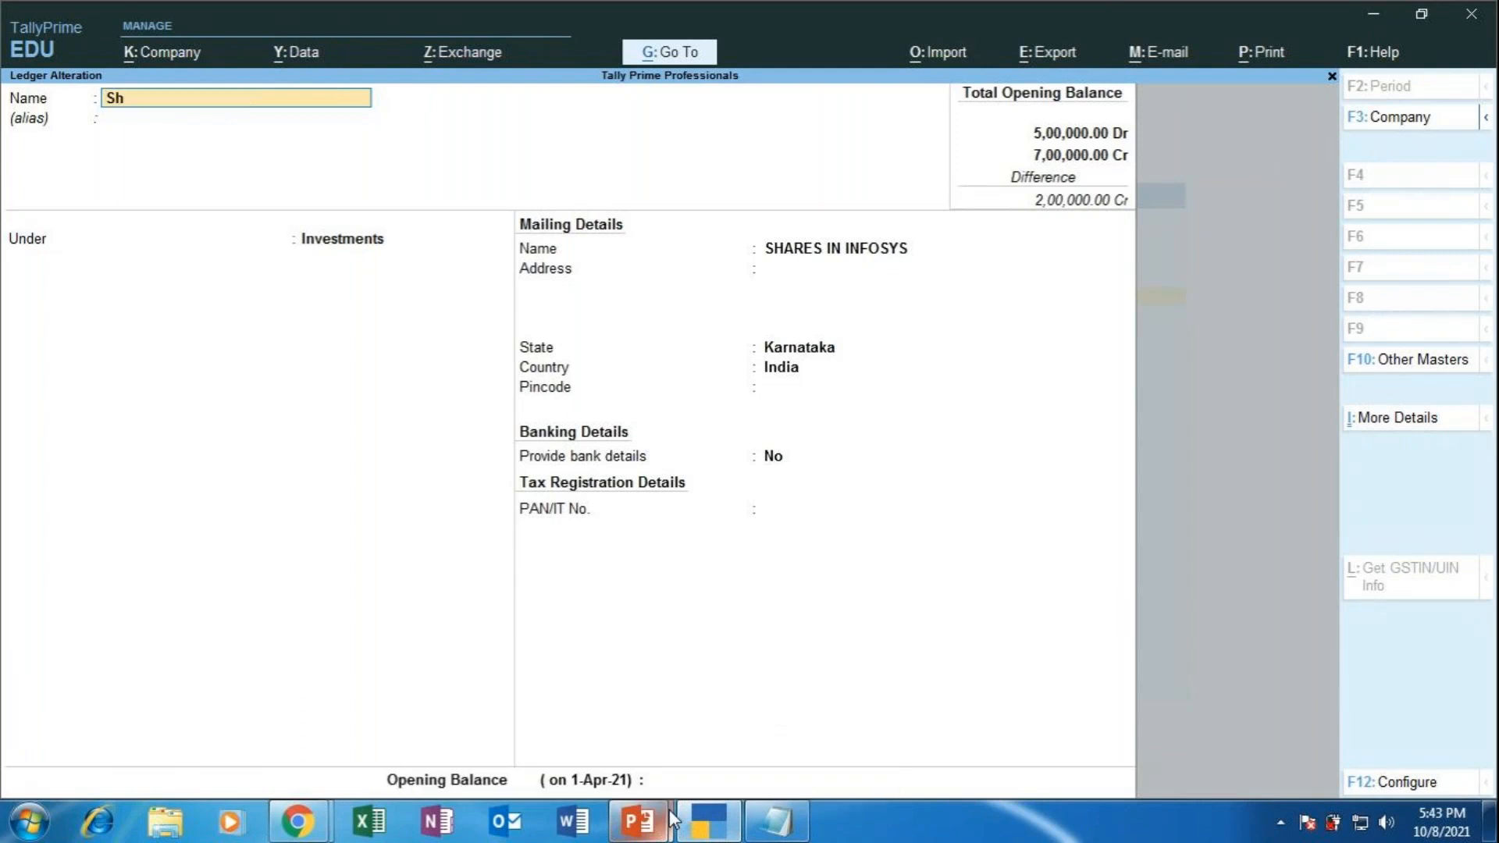
text(ares in wipro)
key(Return)
key(Return)
key(Return)
key(Return)
key(Return)
key(Return)
key(Return)
key(Return)
key(Return)
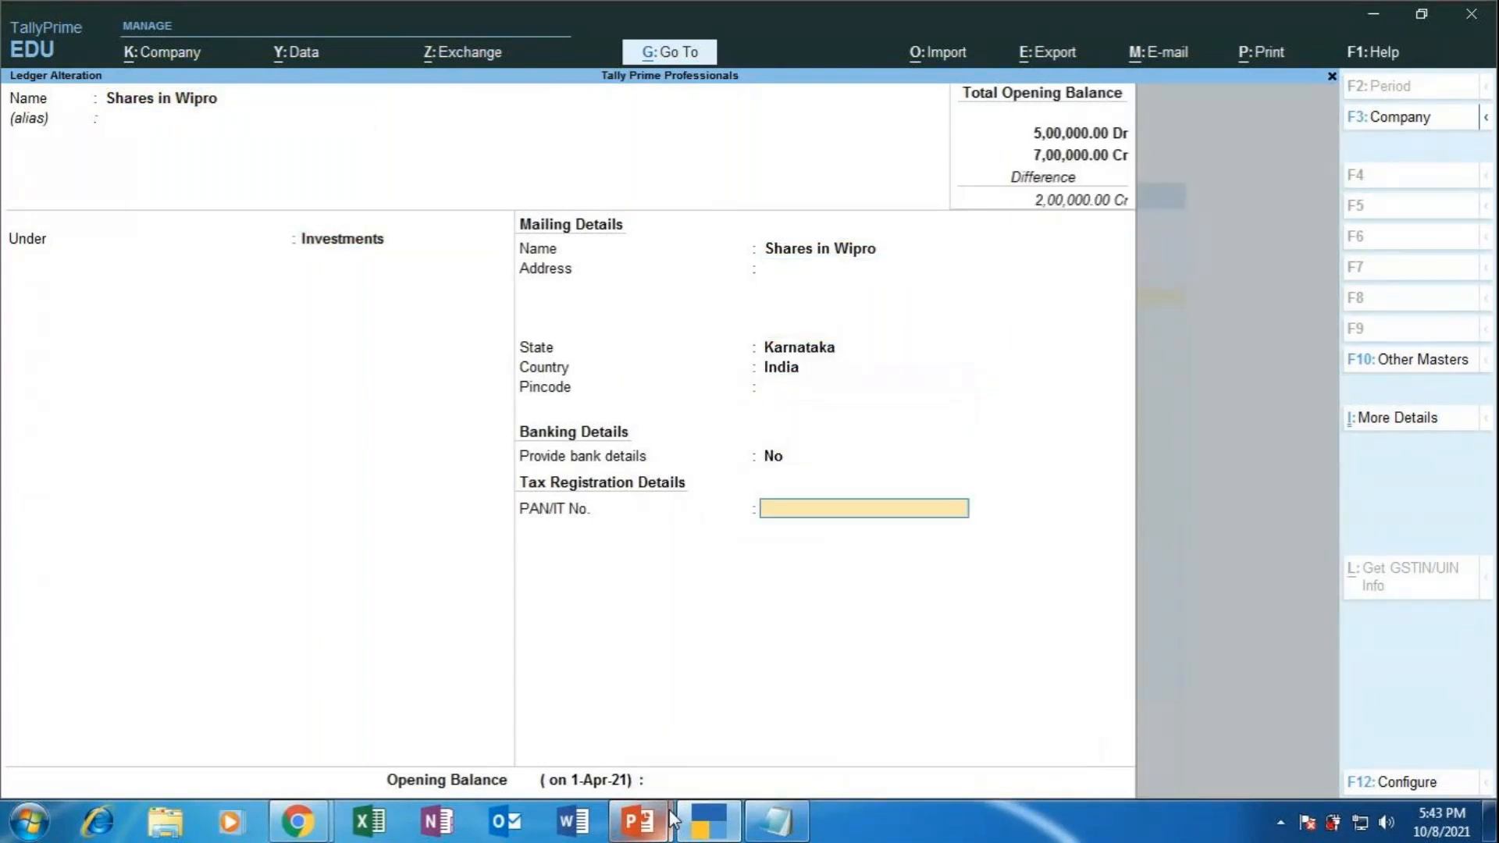
key(Return)
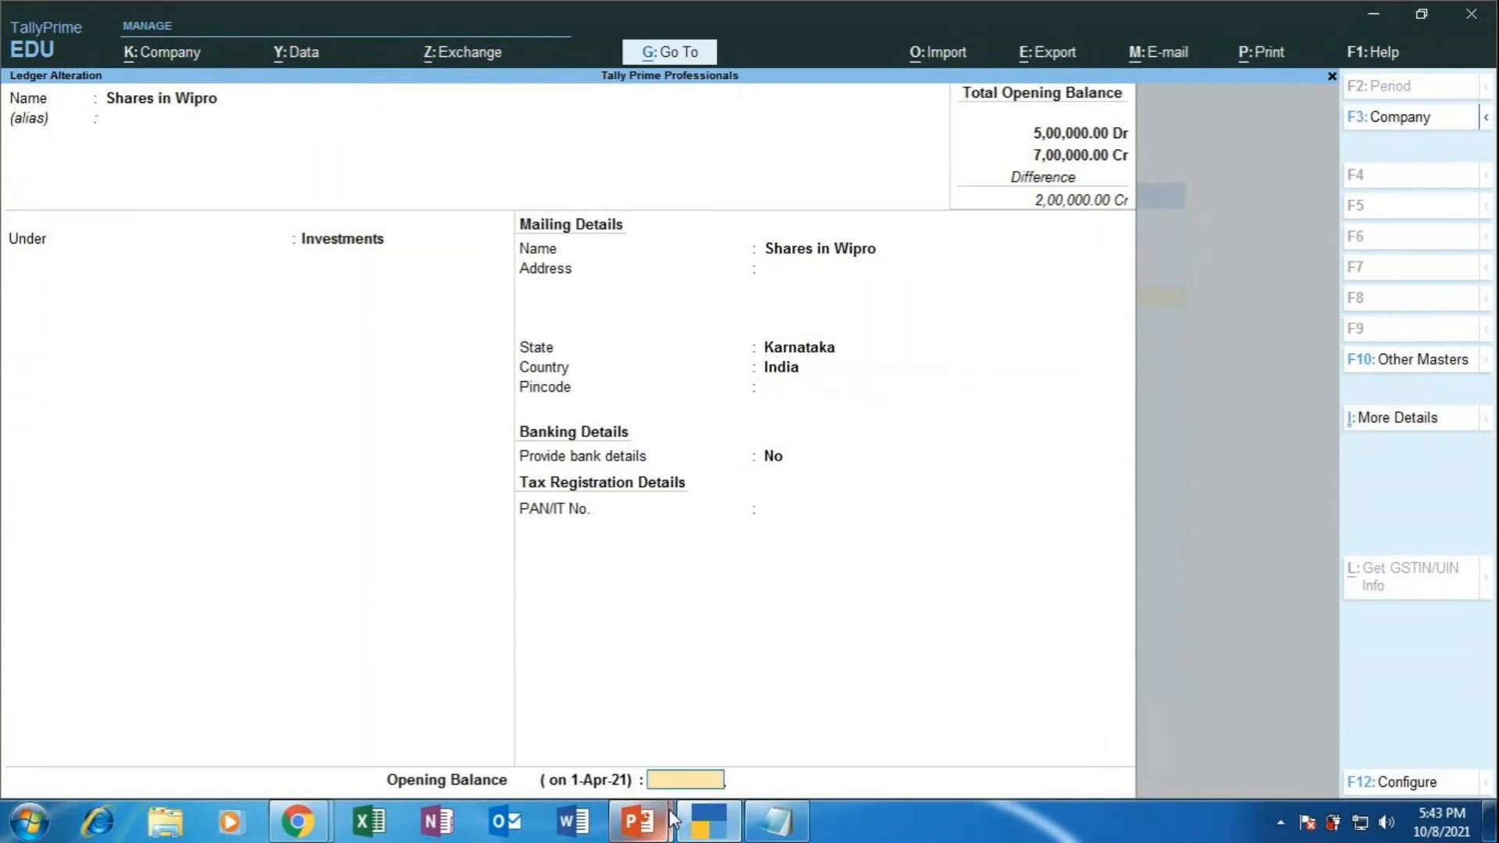
Set the Shares in Wipro opening balance to 2,00,000 Dr and save the ledger.
text(200000)
key(Return)
key(Return)
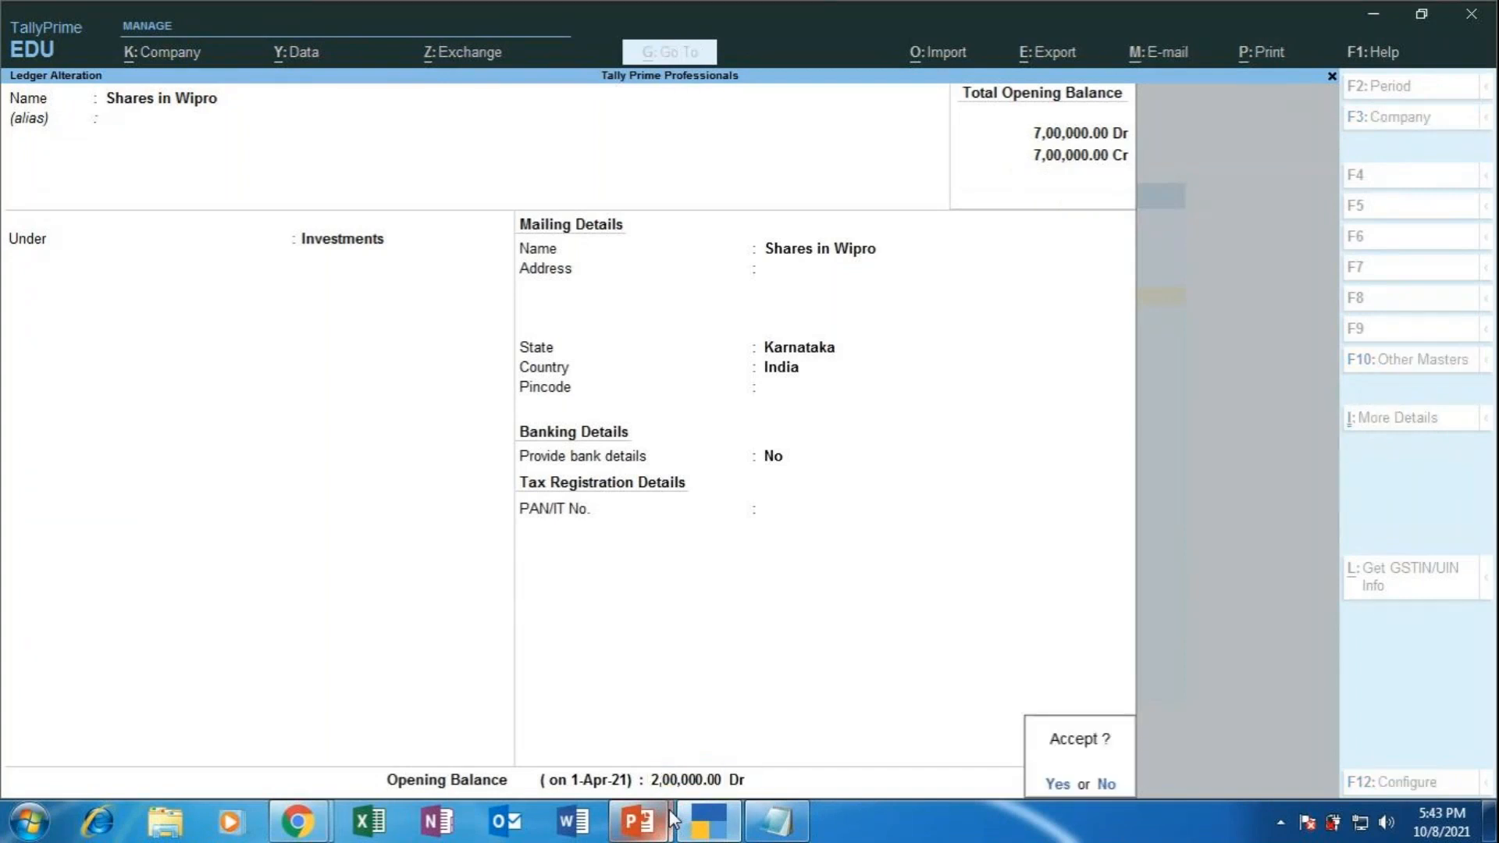
key(Return)
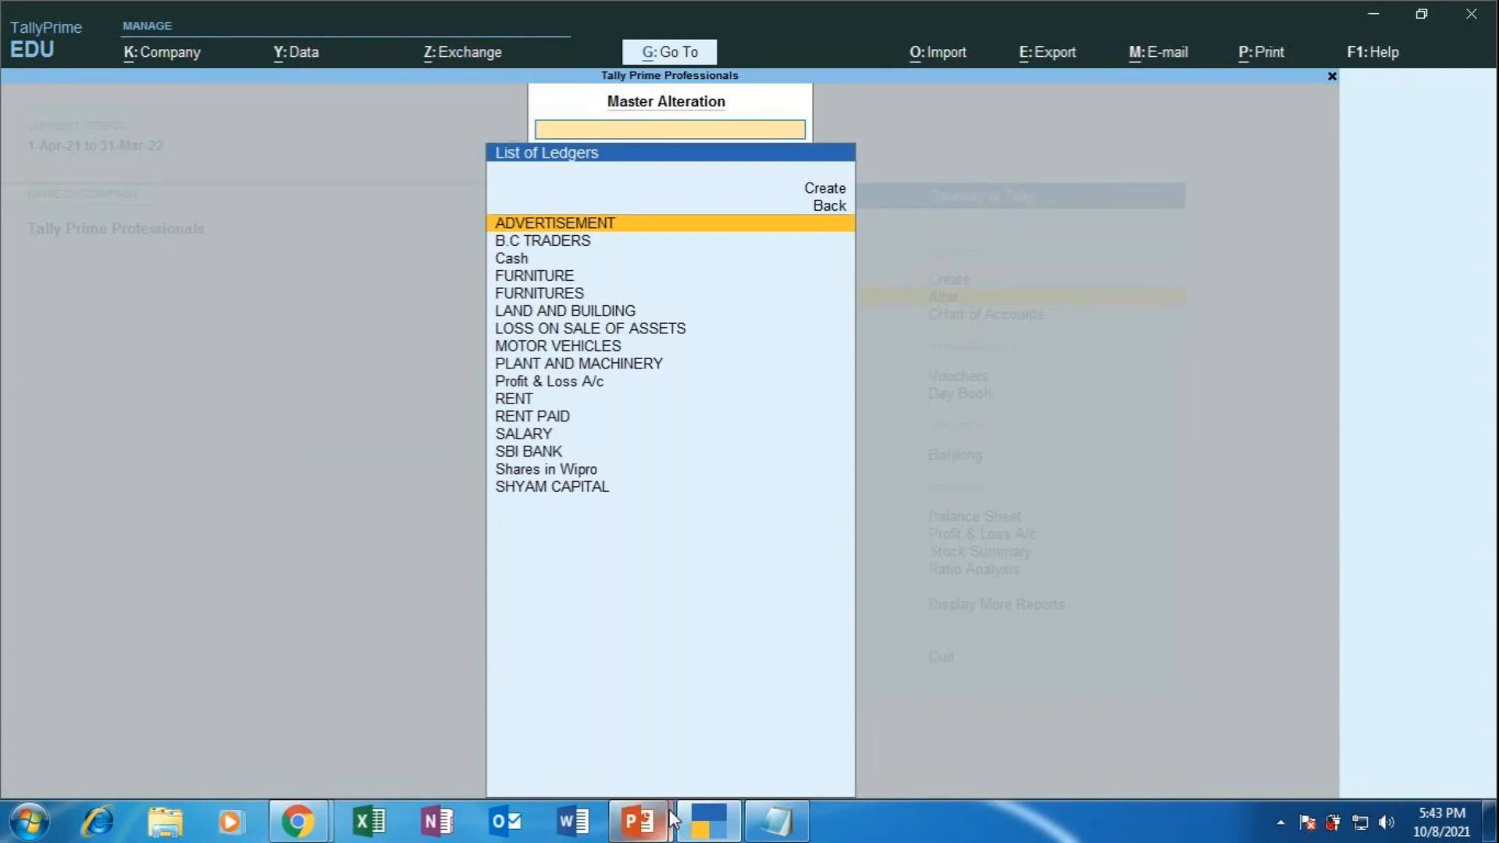
Switch to the MAPR presentation in PowerPoint and show its slide on alteration and deletion of ledgers full screen.
click(656, 821)
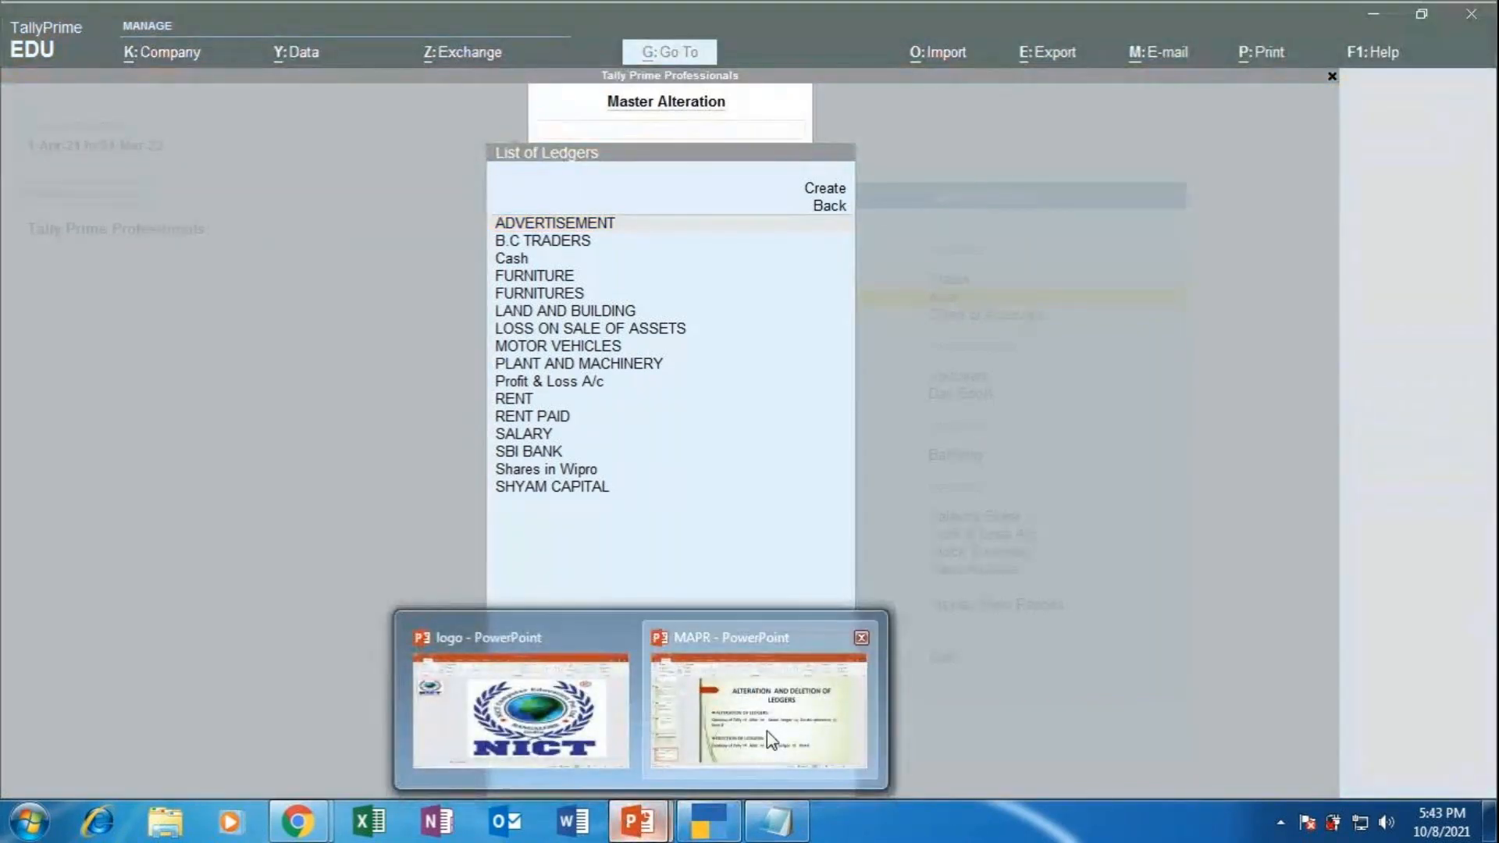
click(767, 731)
key(shift+F5)
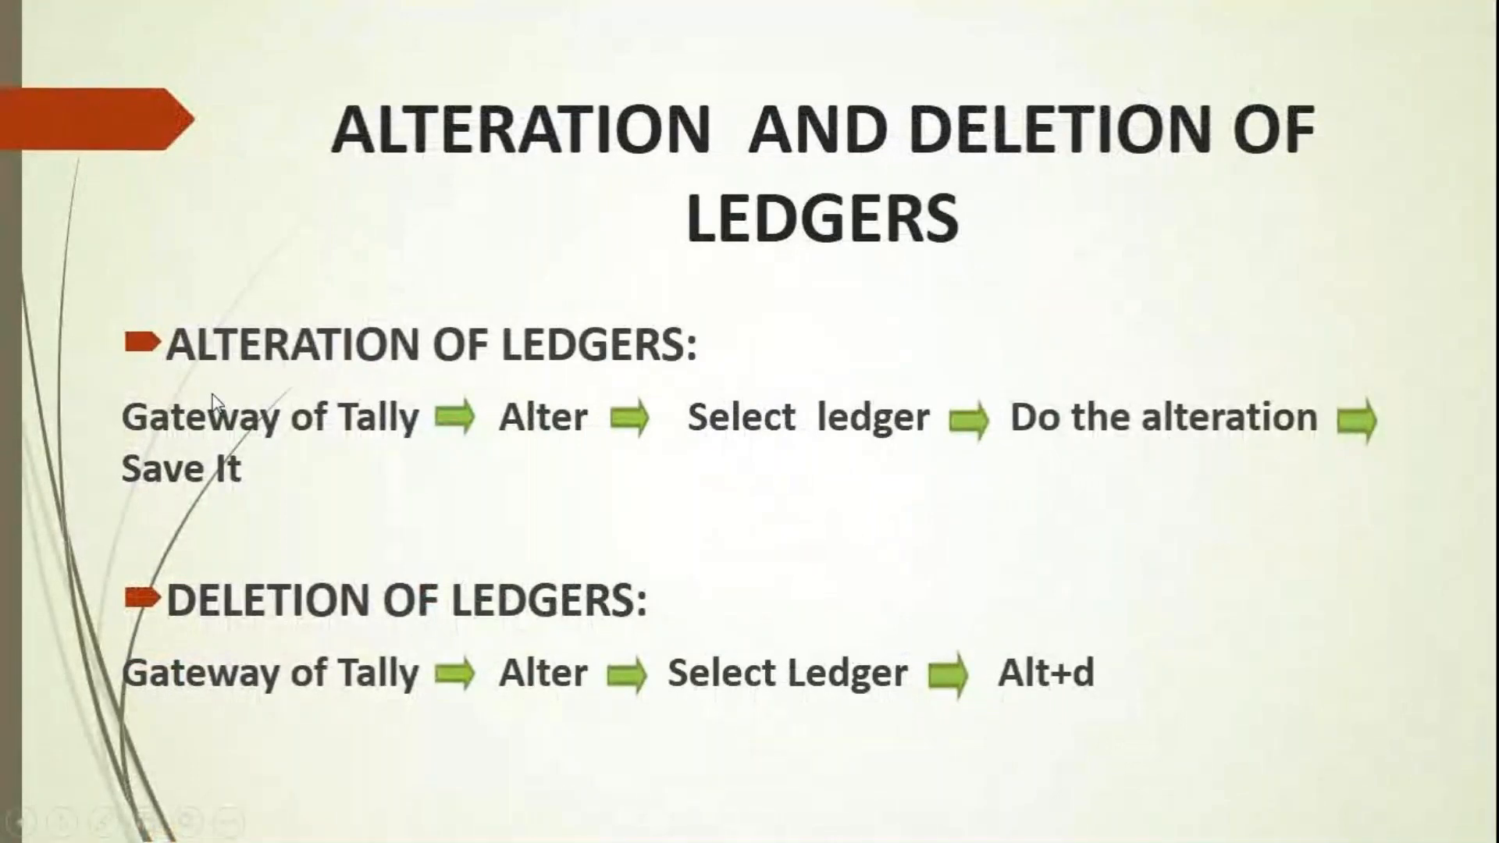
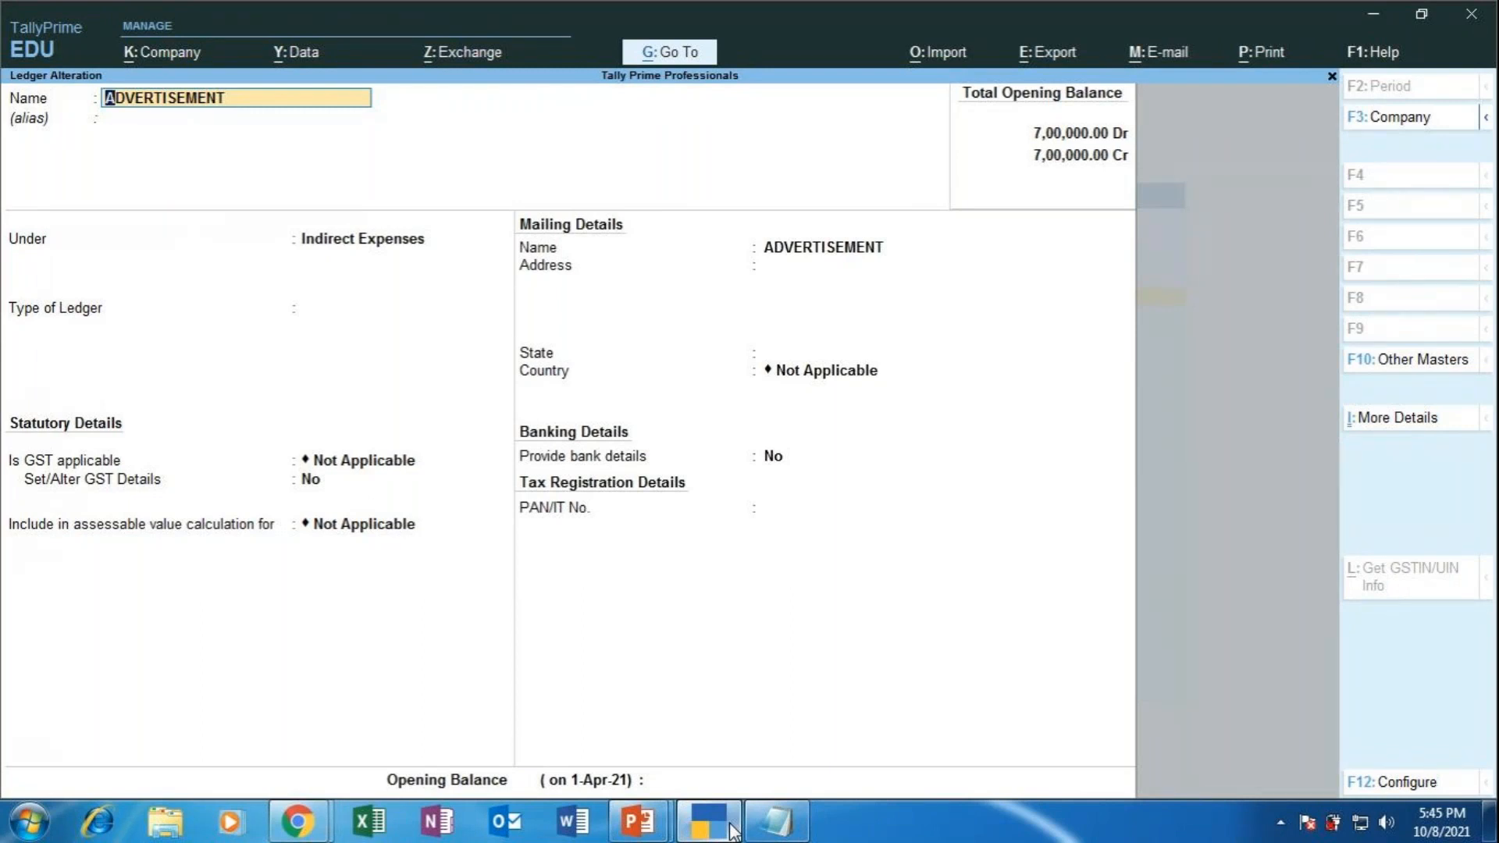
Delete the ADVERTISEMENT ledger, switching to the GoToMeeting window in Chrome and back to TallyPrime before confirming the deletion.
key(alt)
key(alt+d)
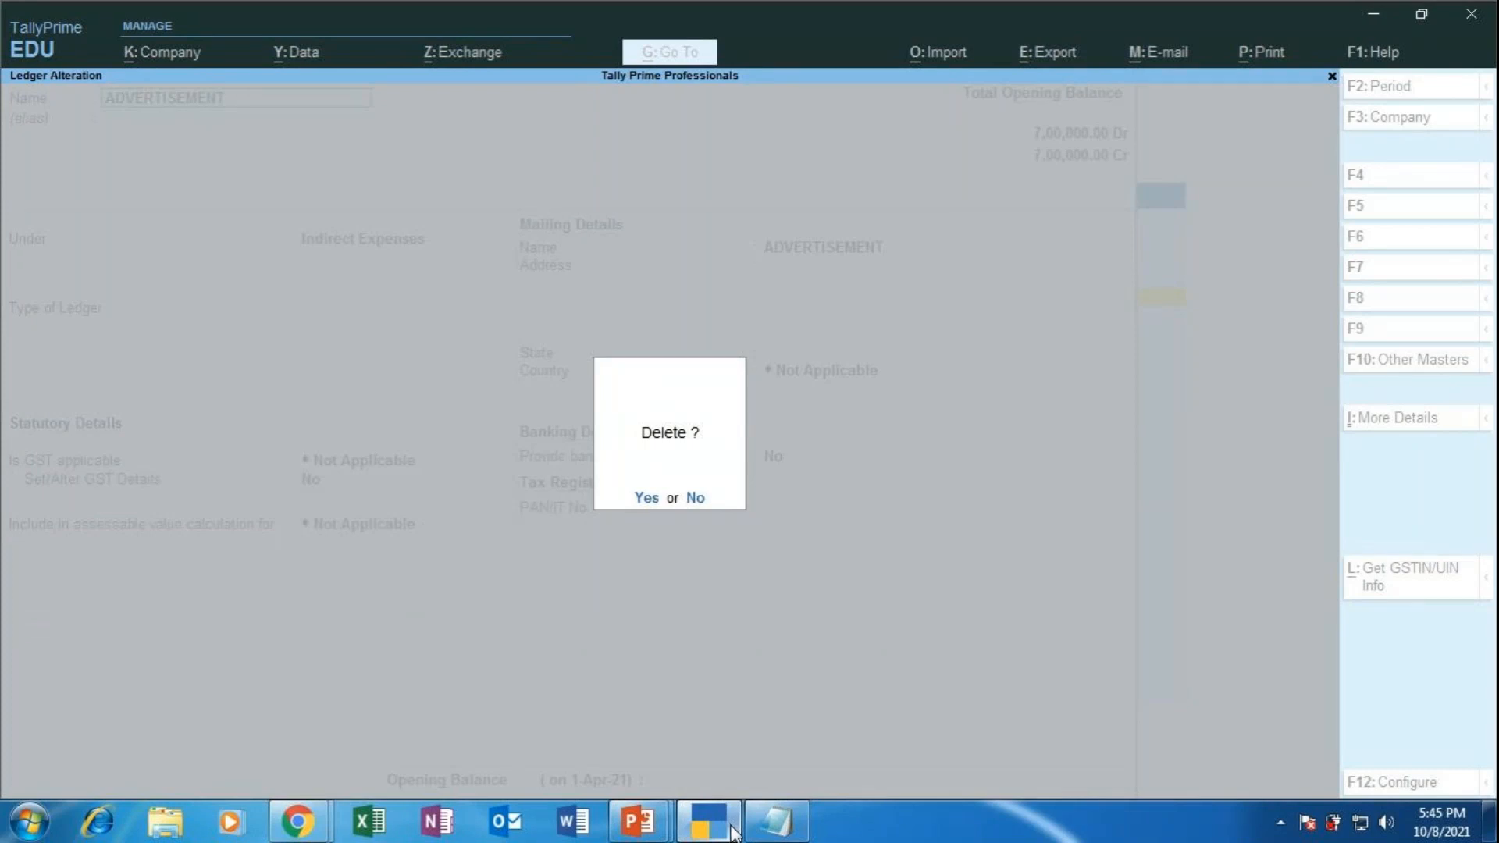
click(298, 822)
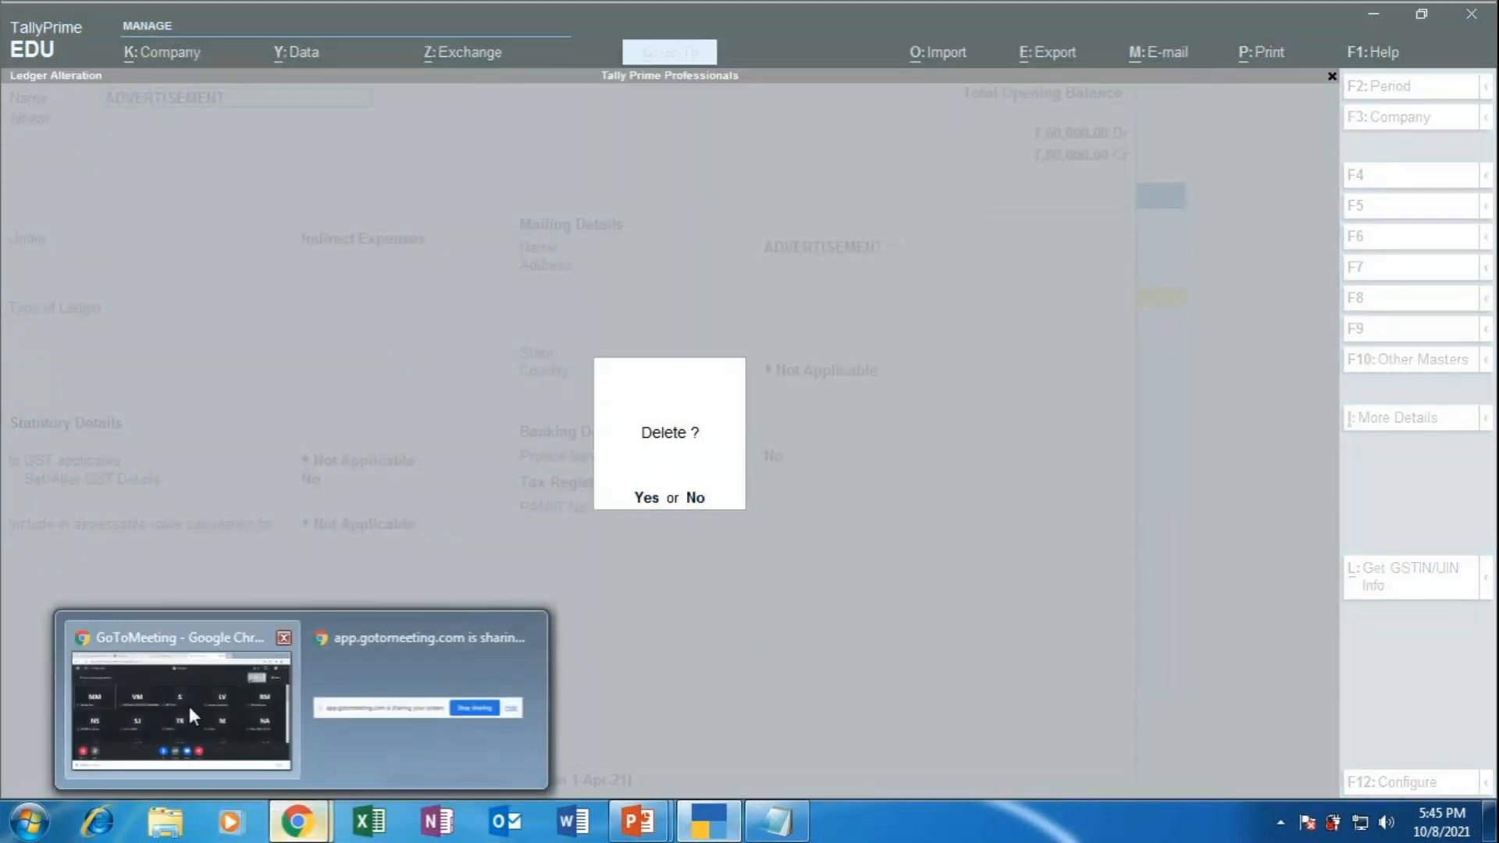
click(191, 714)
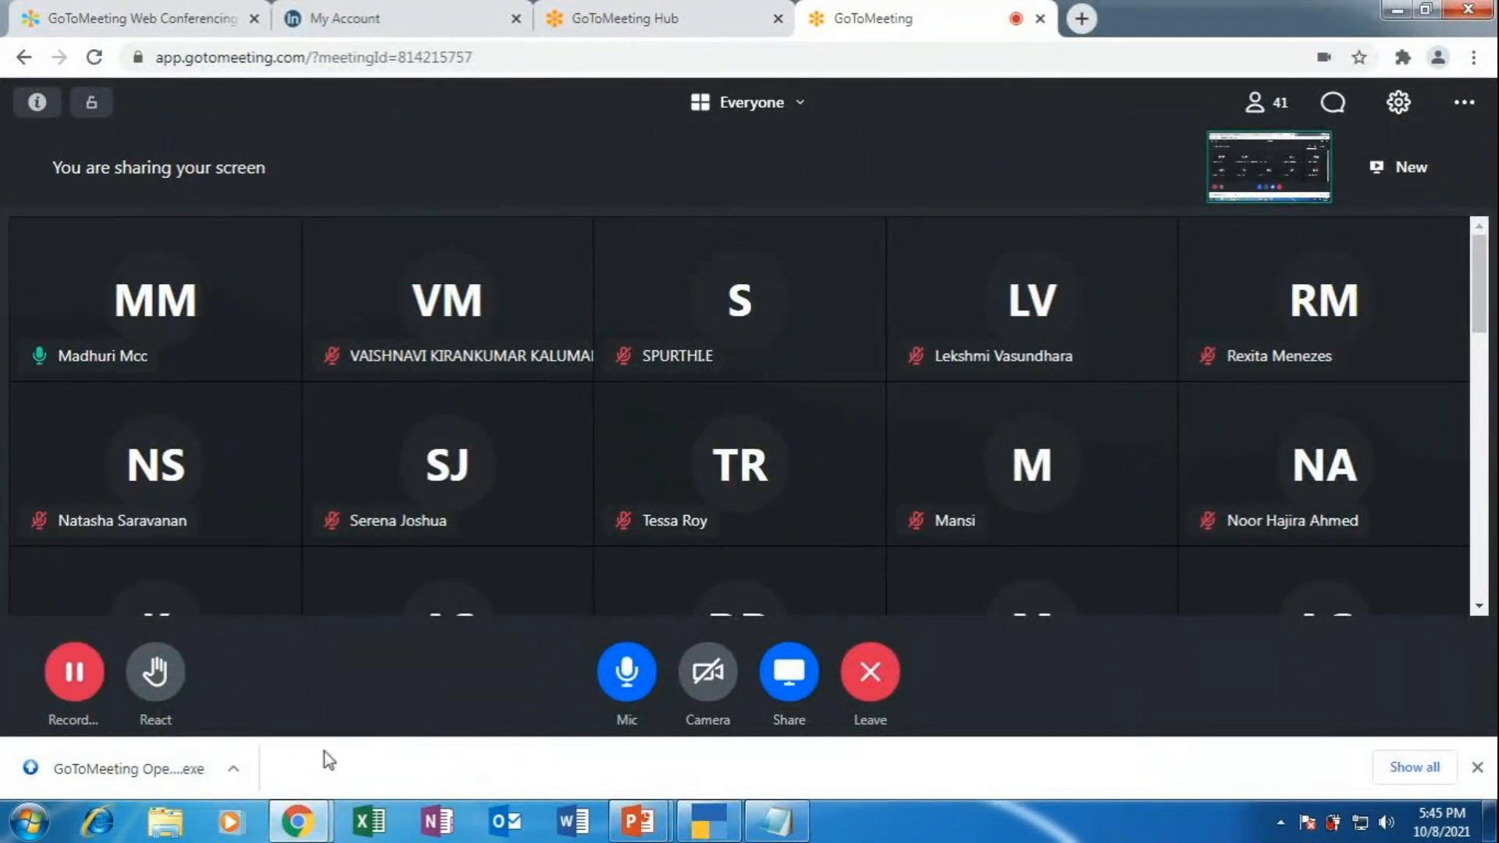
click(706, 828)
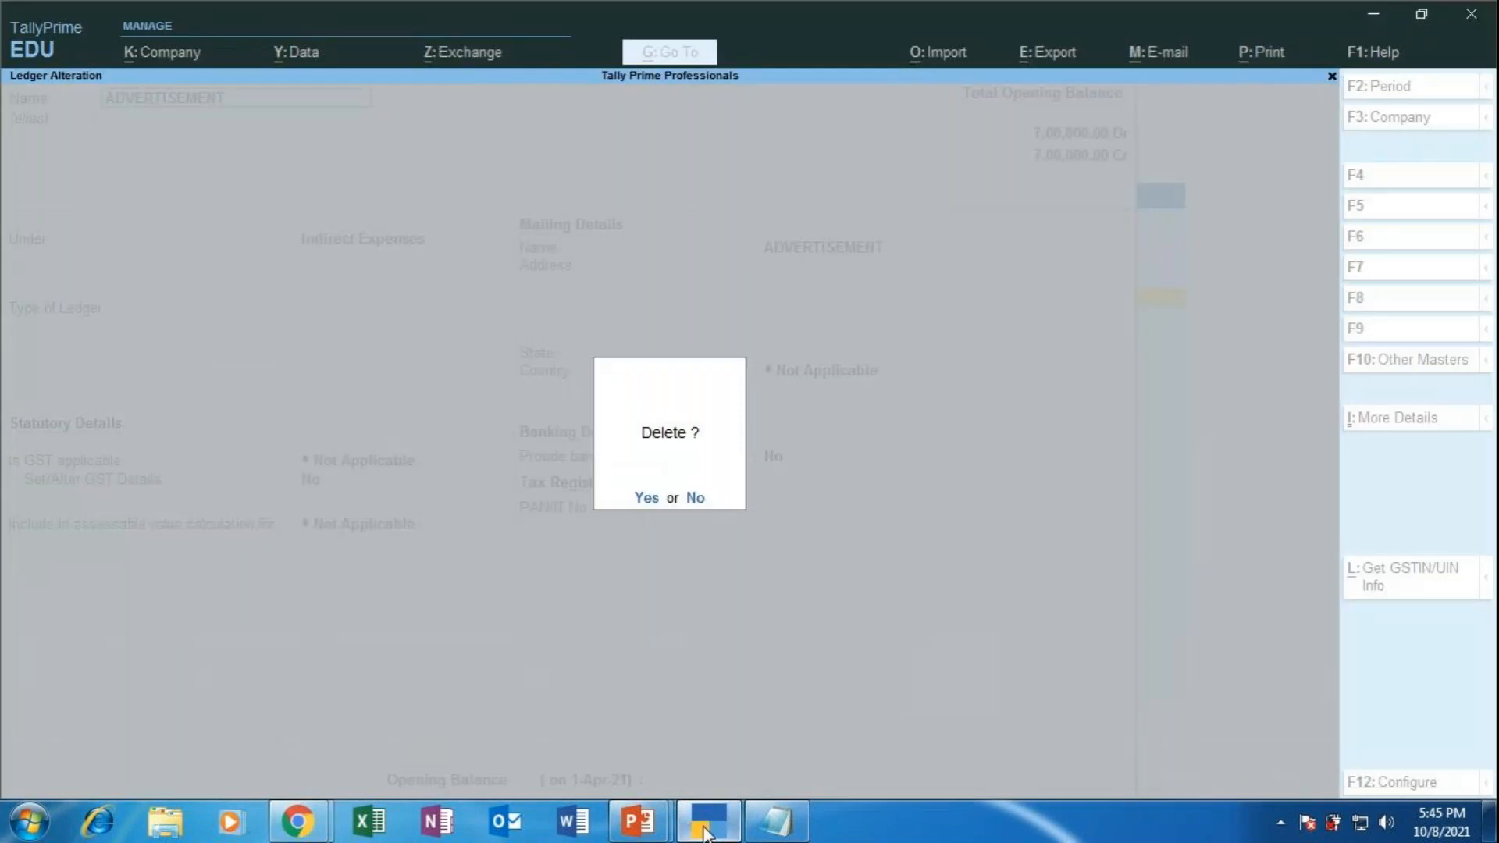
key(y)
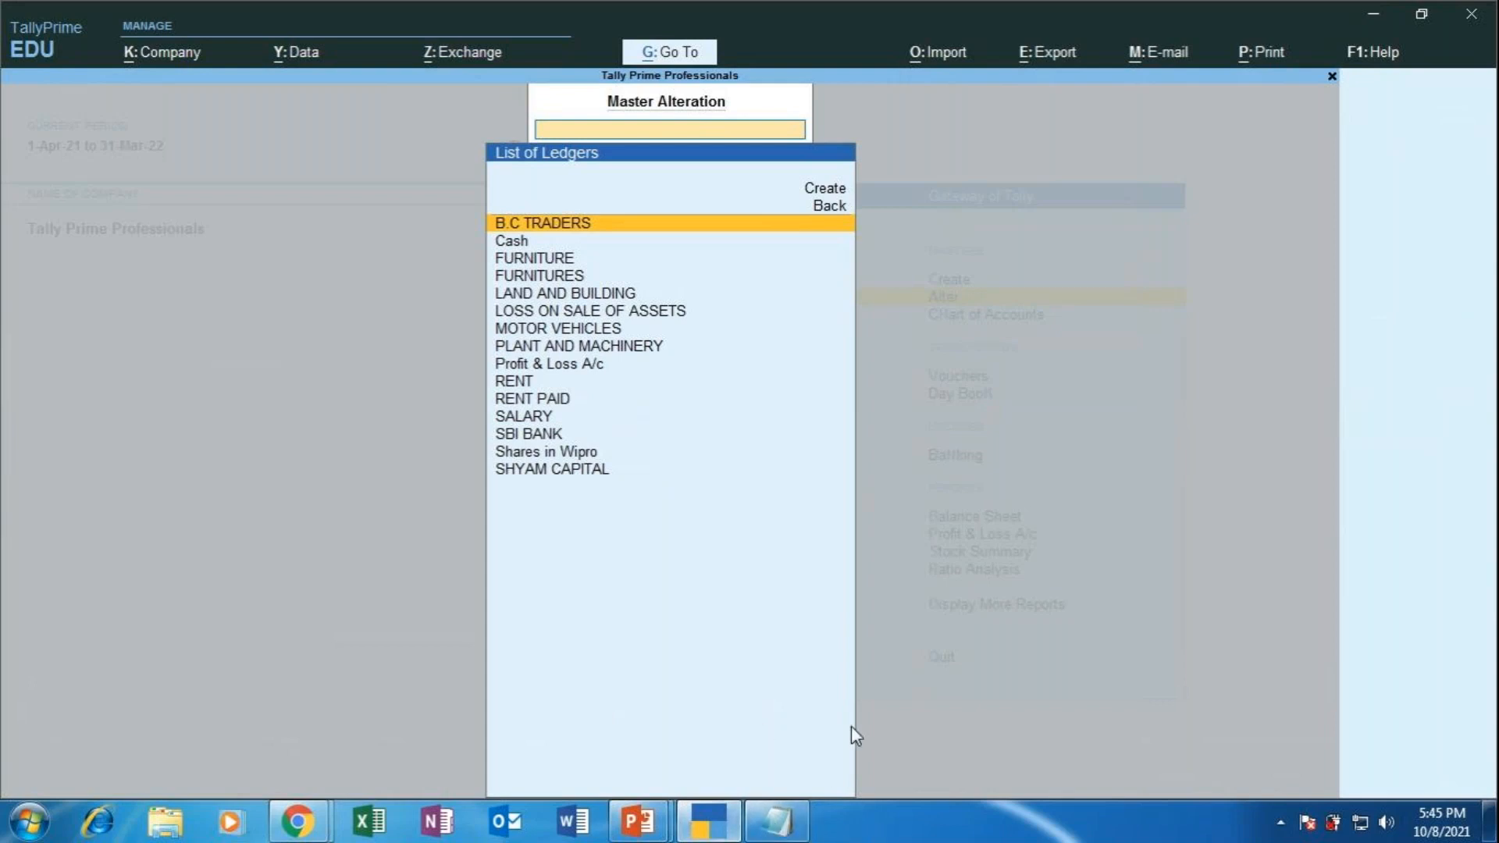
Open the FURNITURES ledger for alteration and delete it.
key(Down)
key(Down)
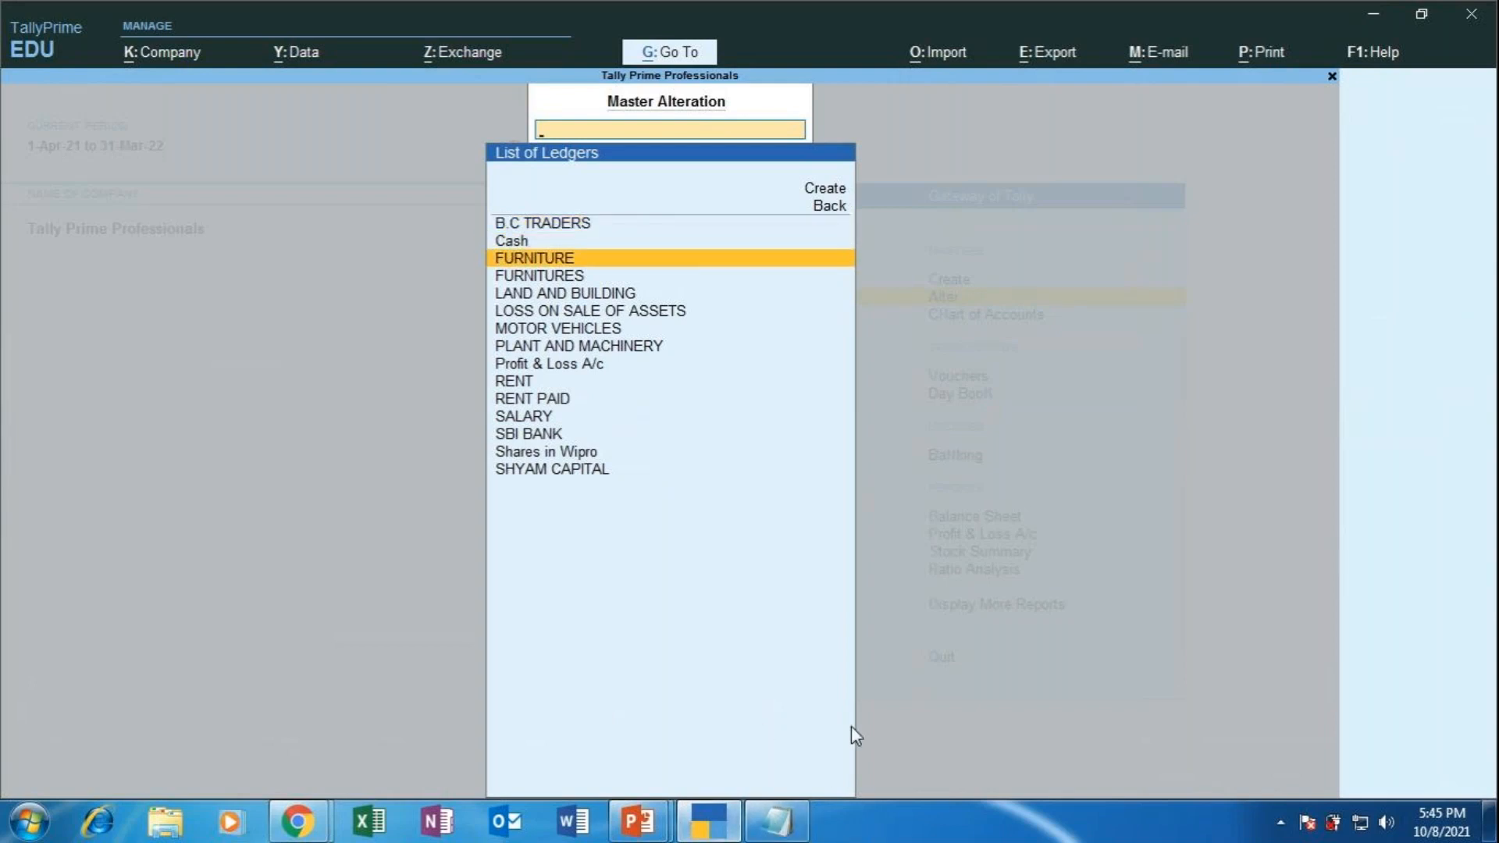
key(Down)
key(Return)
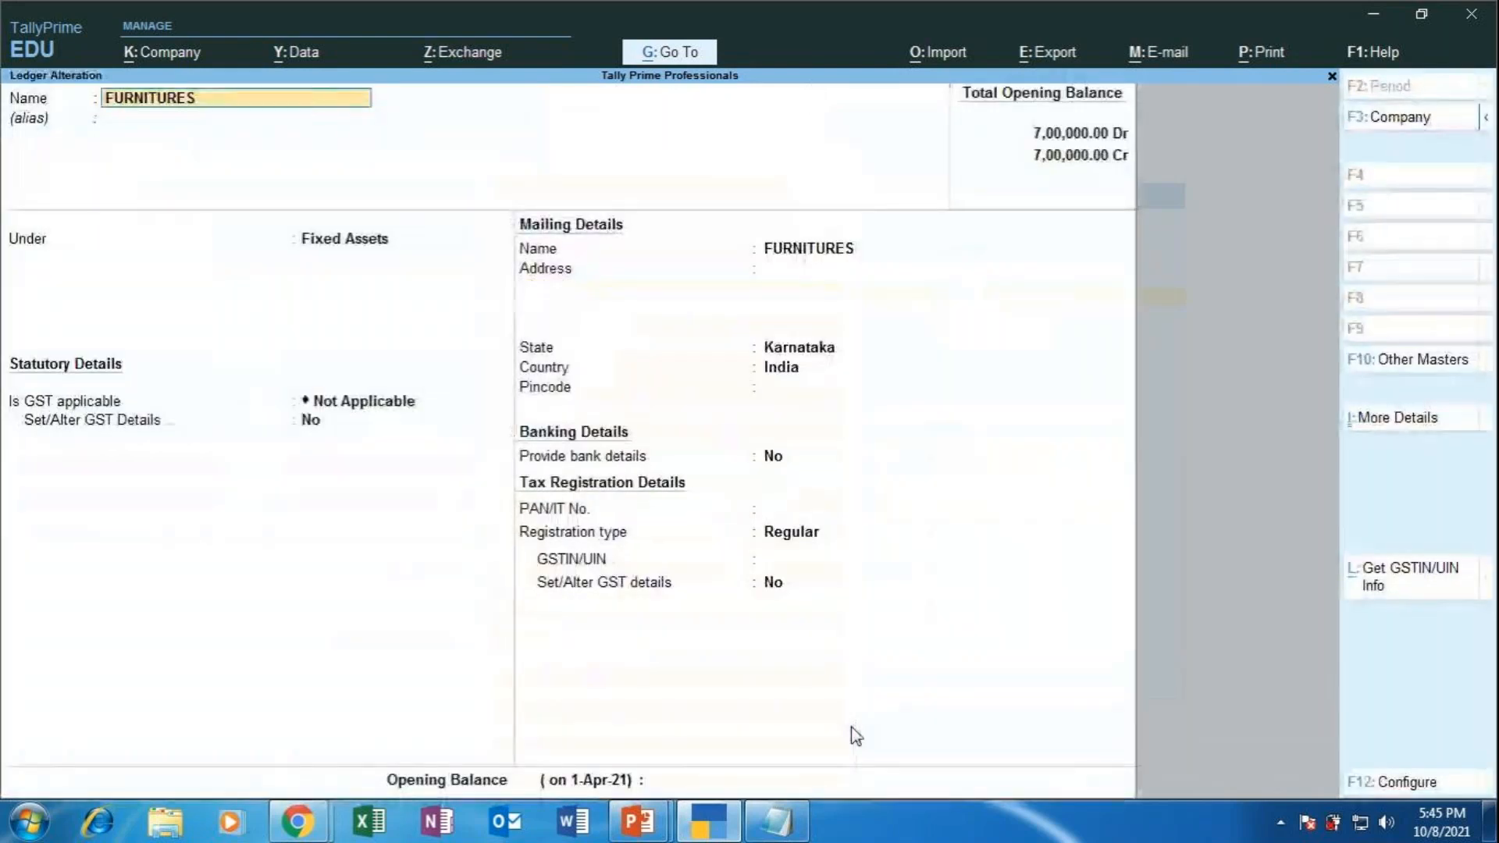
key(alt+d)
key(Return)
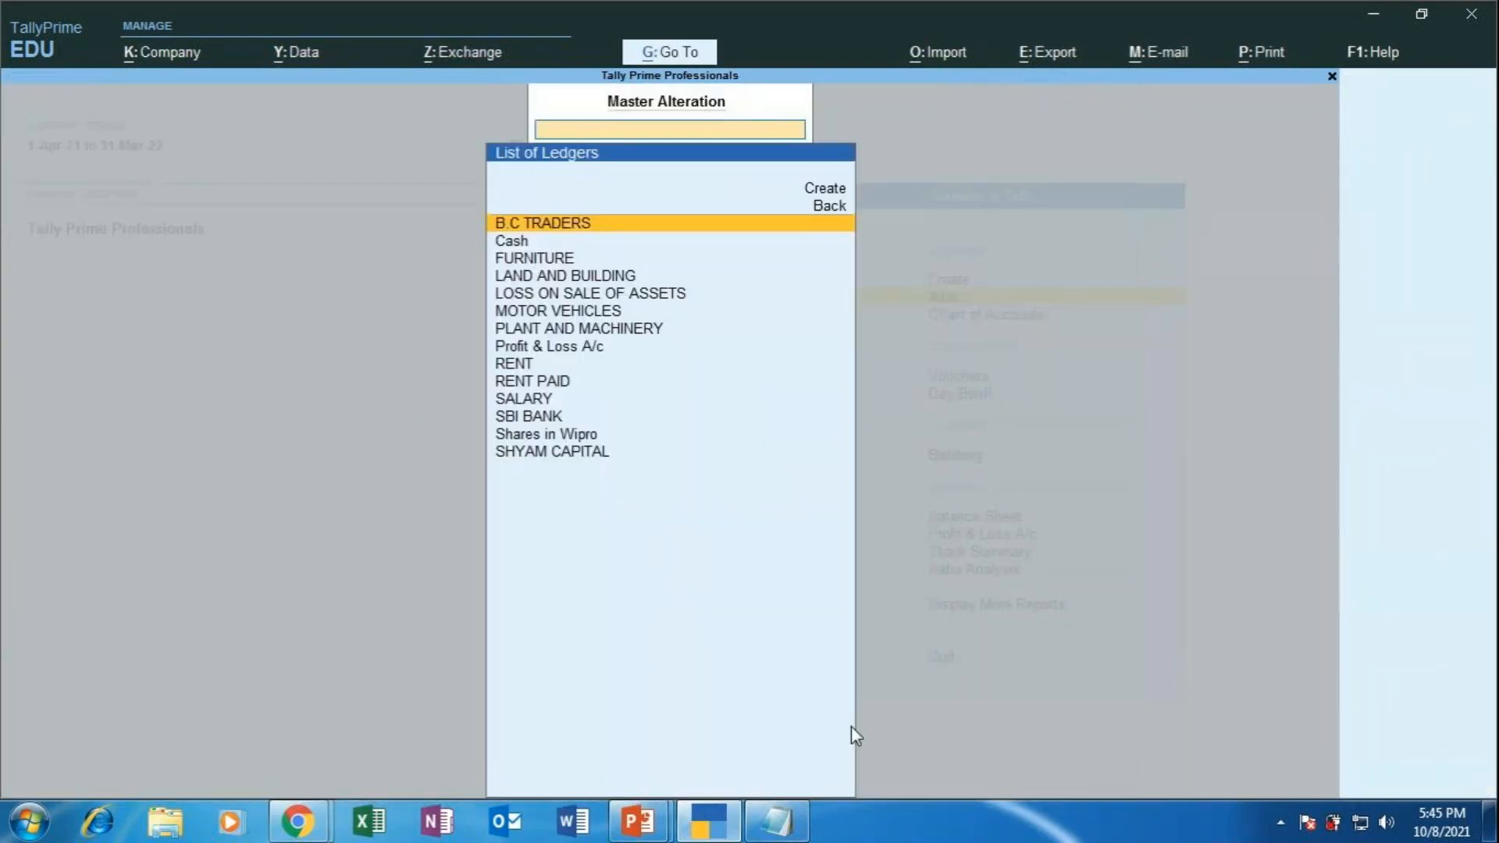
Open the LOSS ON SALE OF ASSETS ledger for alteration and delete it.
key(Down)
key(Down)
key(Down)
key(Down)
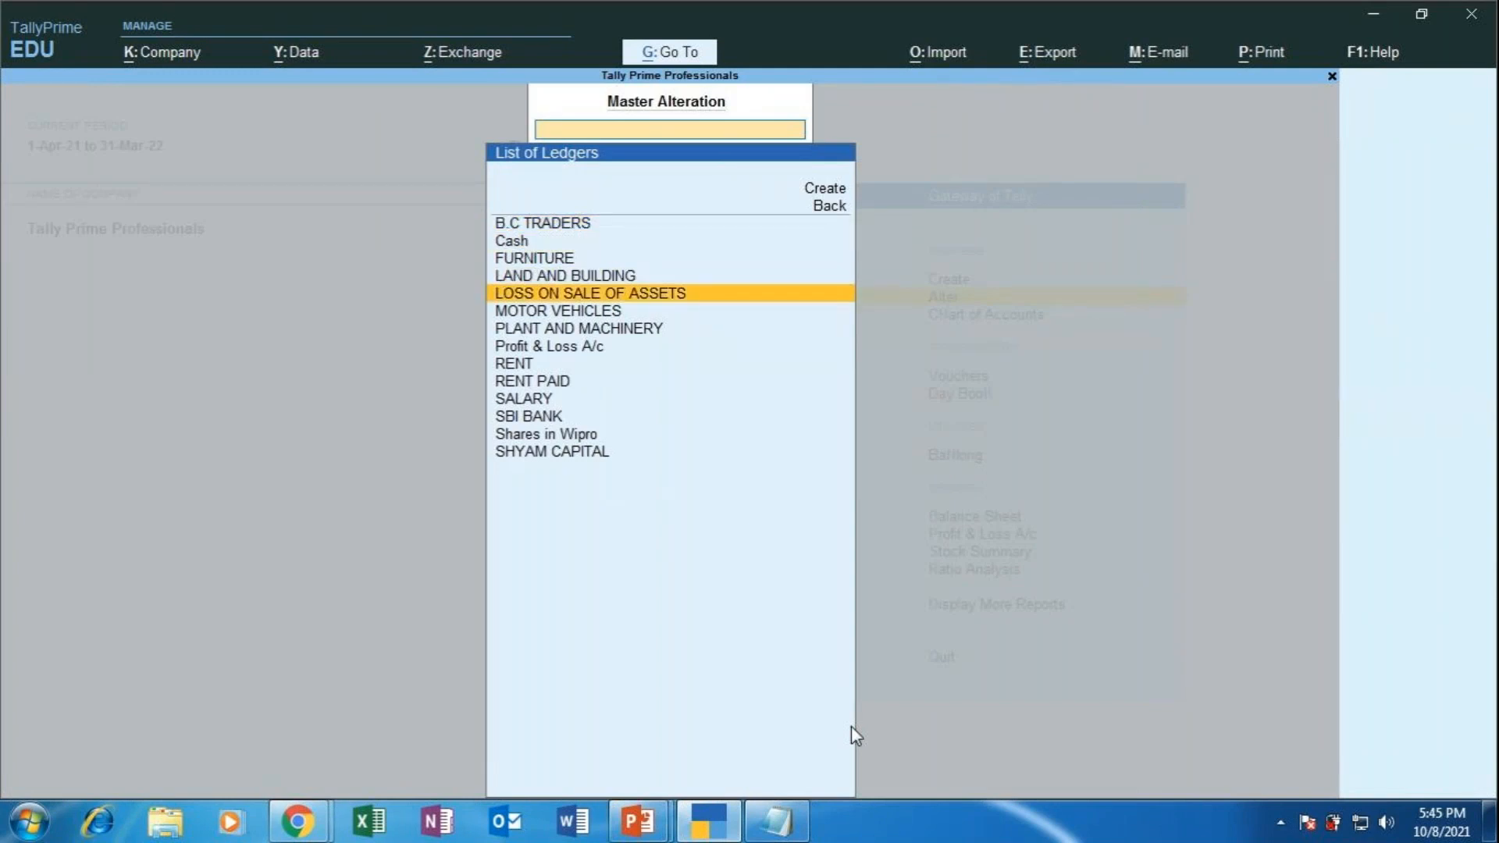
key(Return)
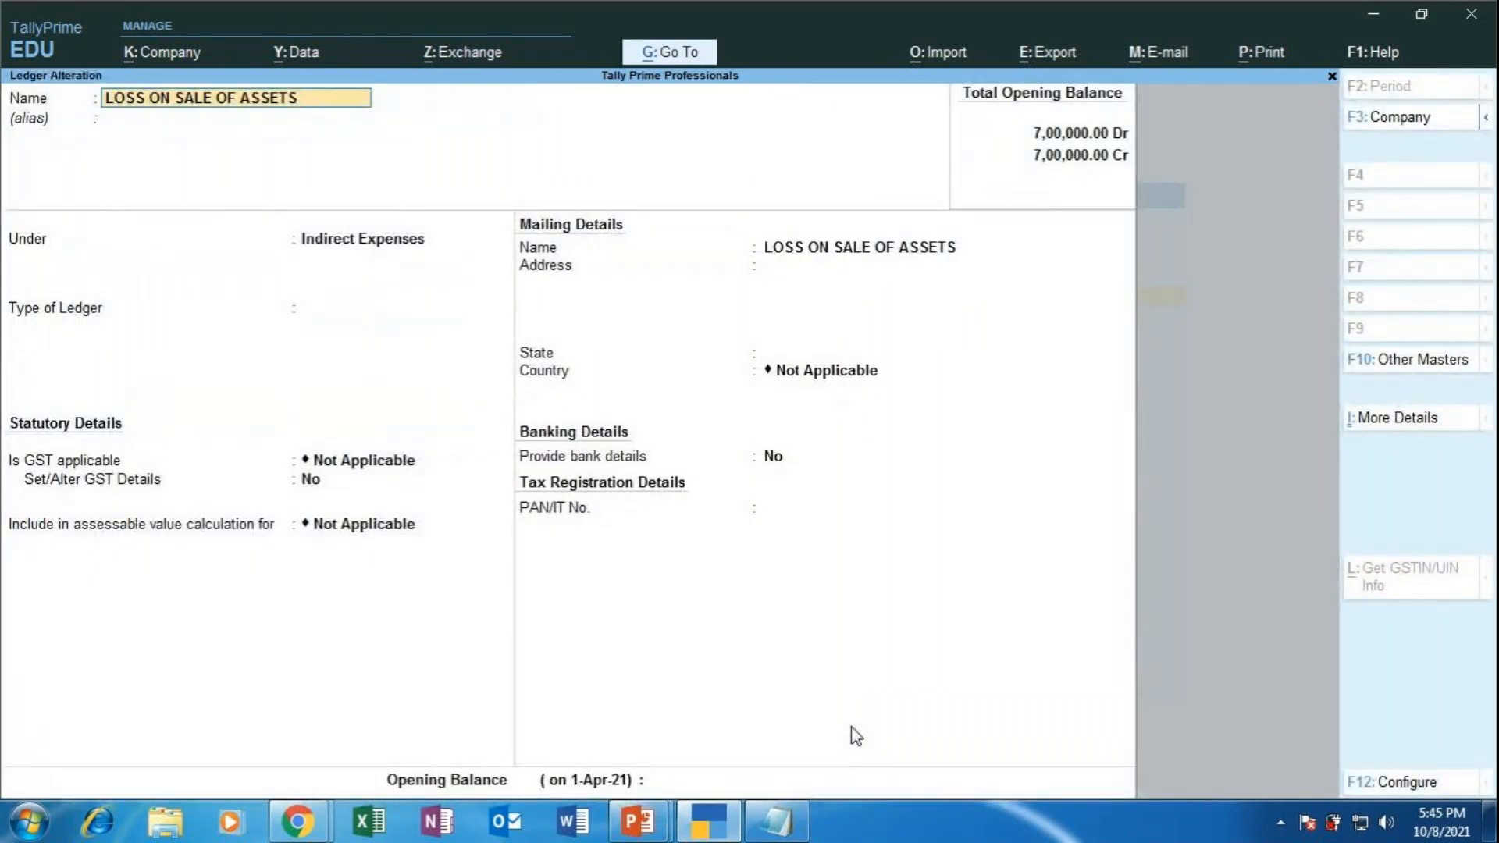
key(alt+d)
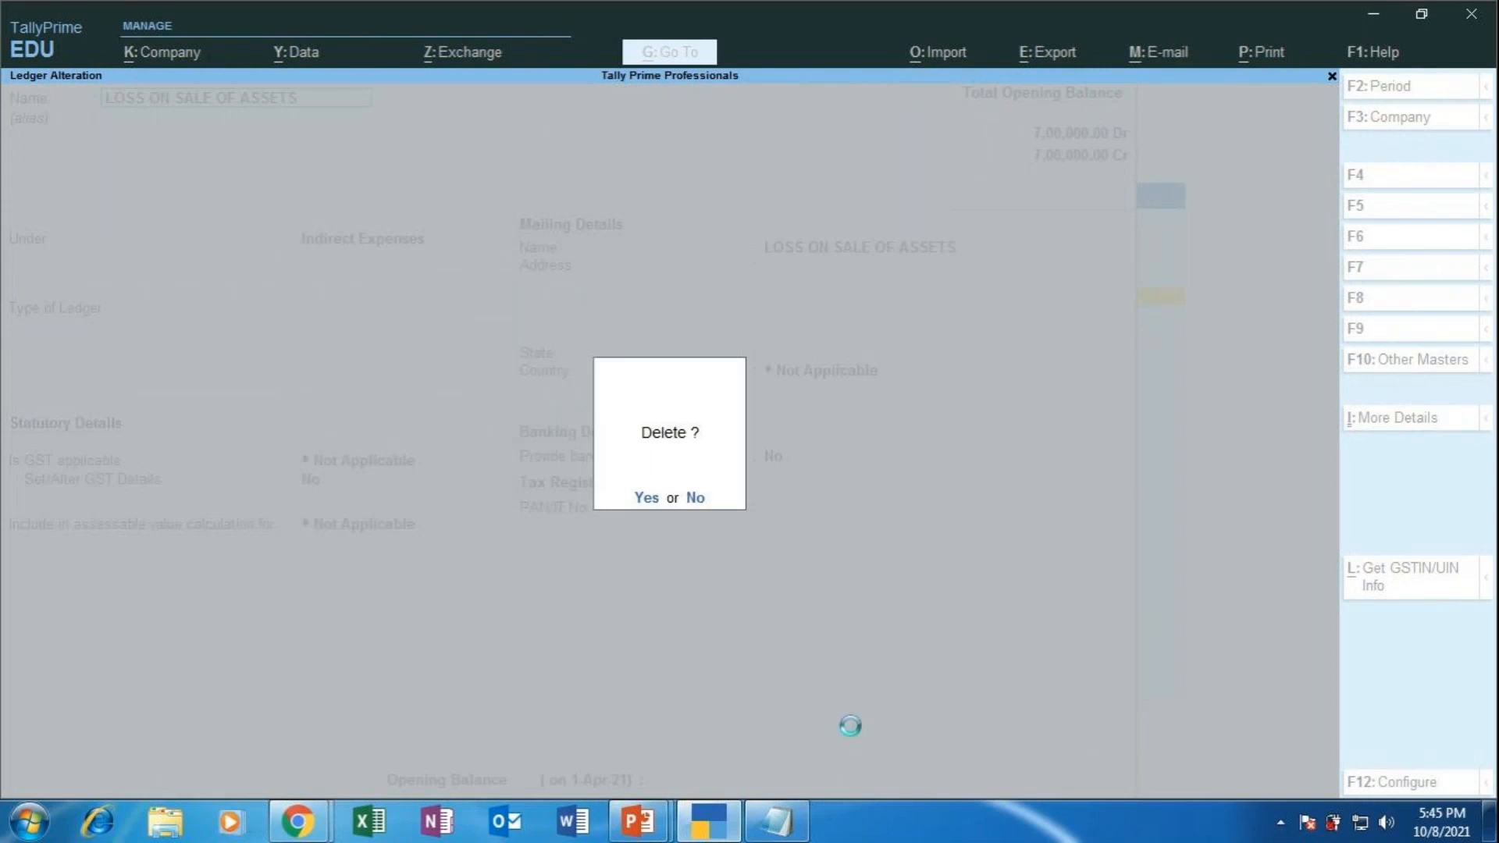
key(Return)
Look through the remaining entries in the list of ledgers for another ledger to delete.
key(Down)
key(Down)
key(Down)
key(Down)
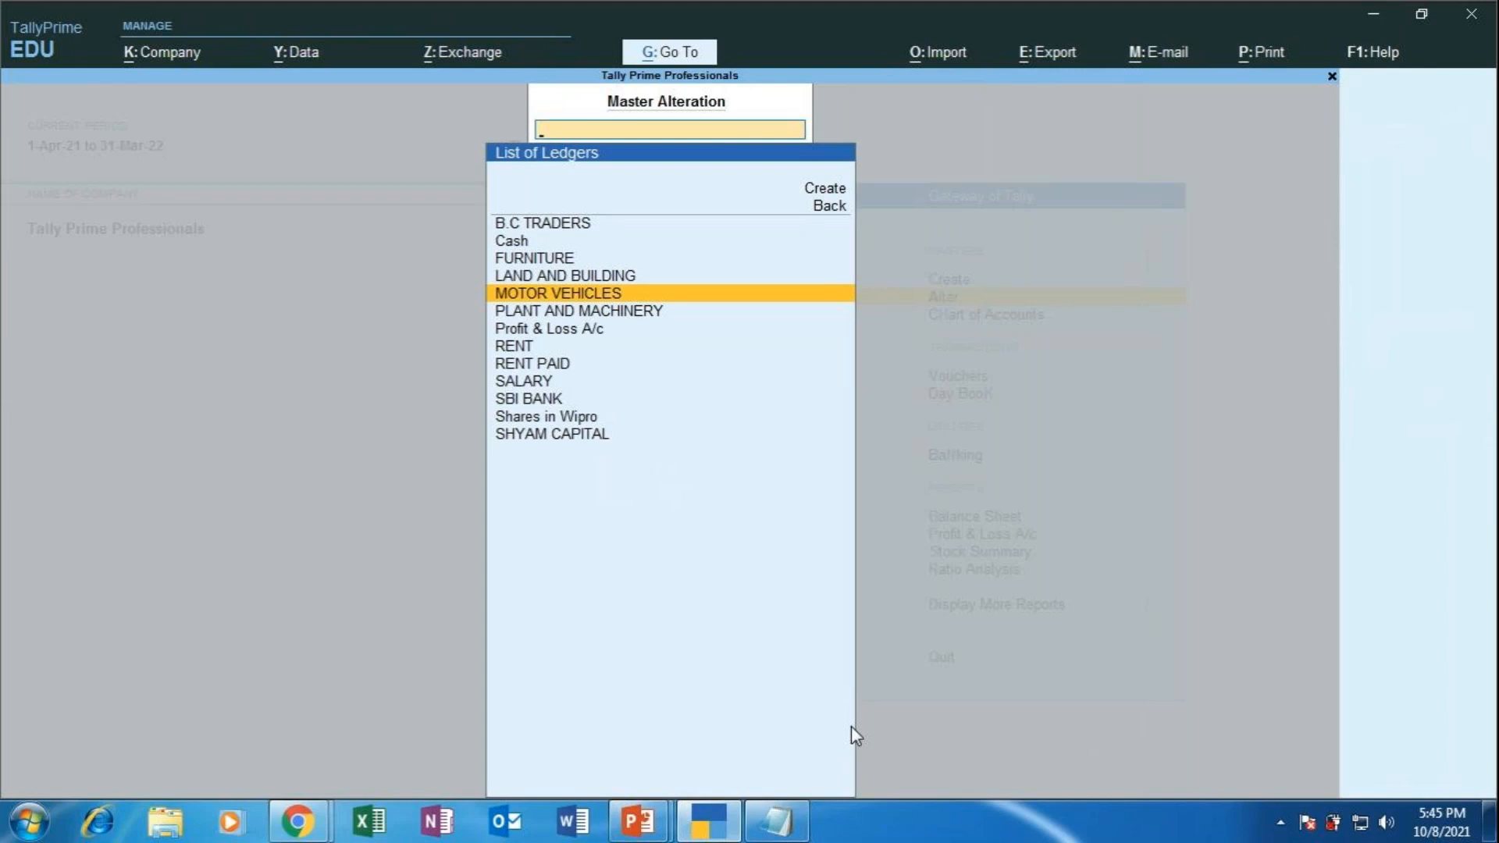
key(Down)
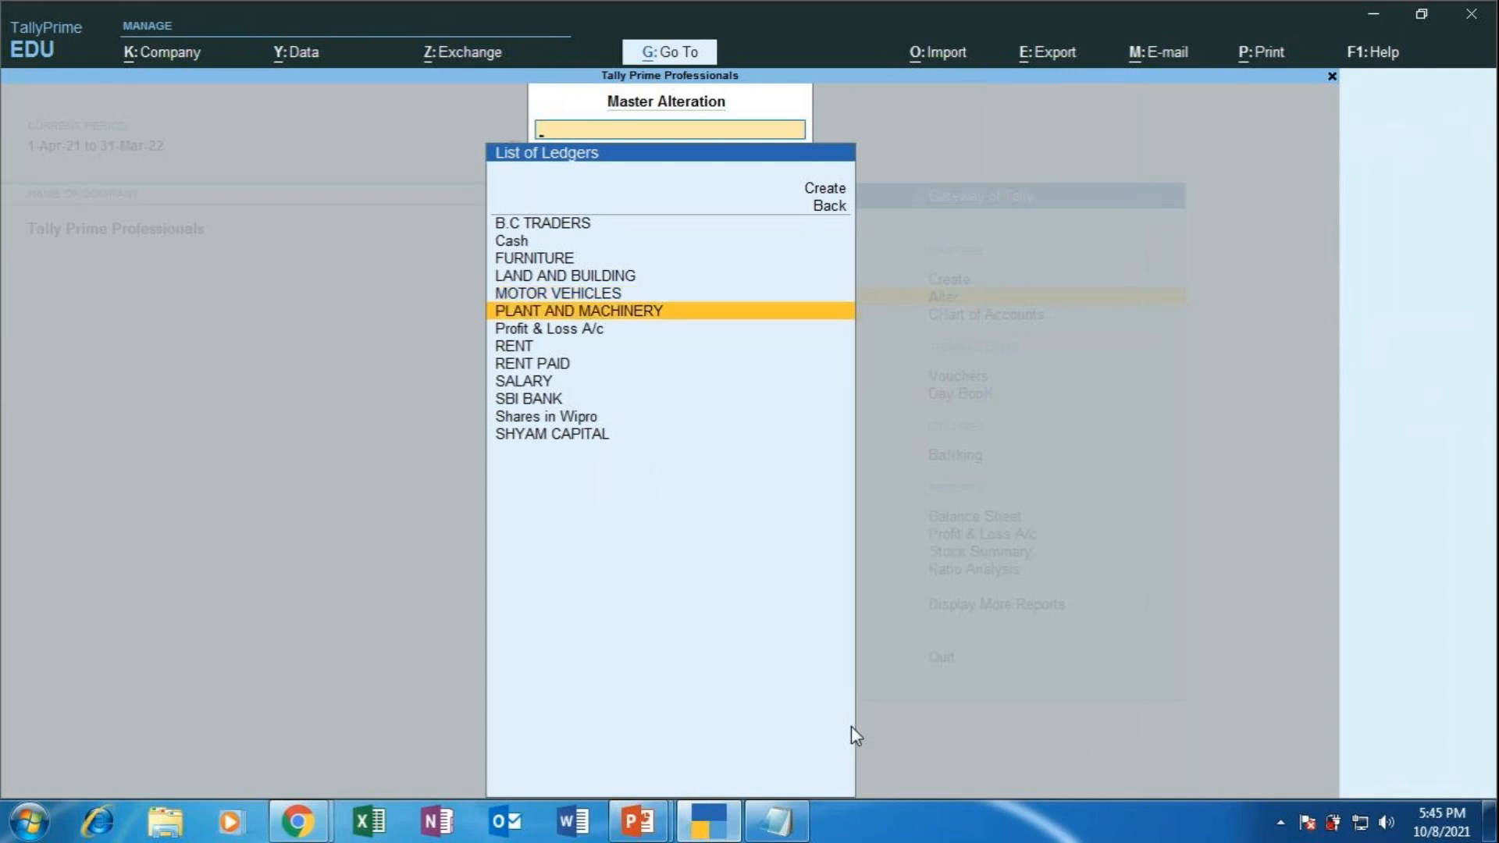
key(Down)
key(Up)
key(Up)
key(Up)
key(Up)
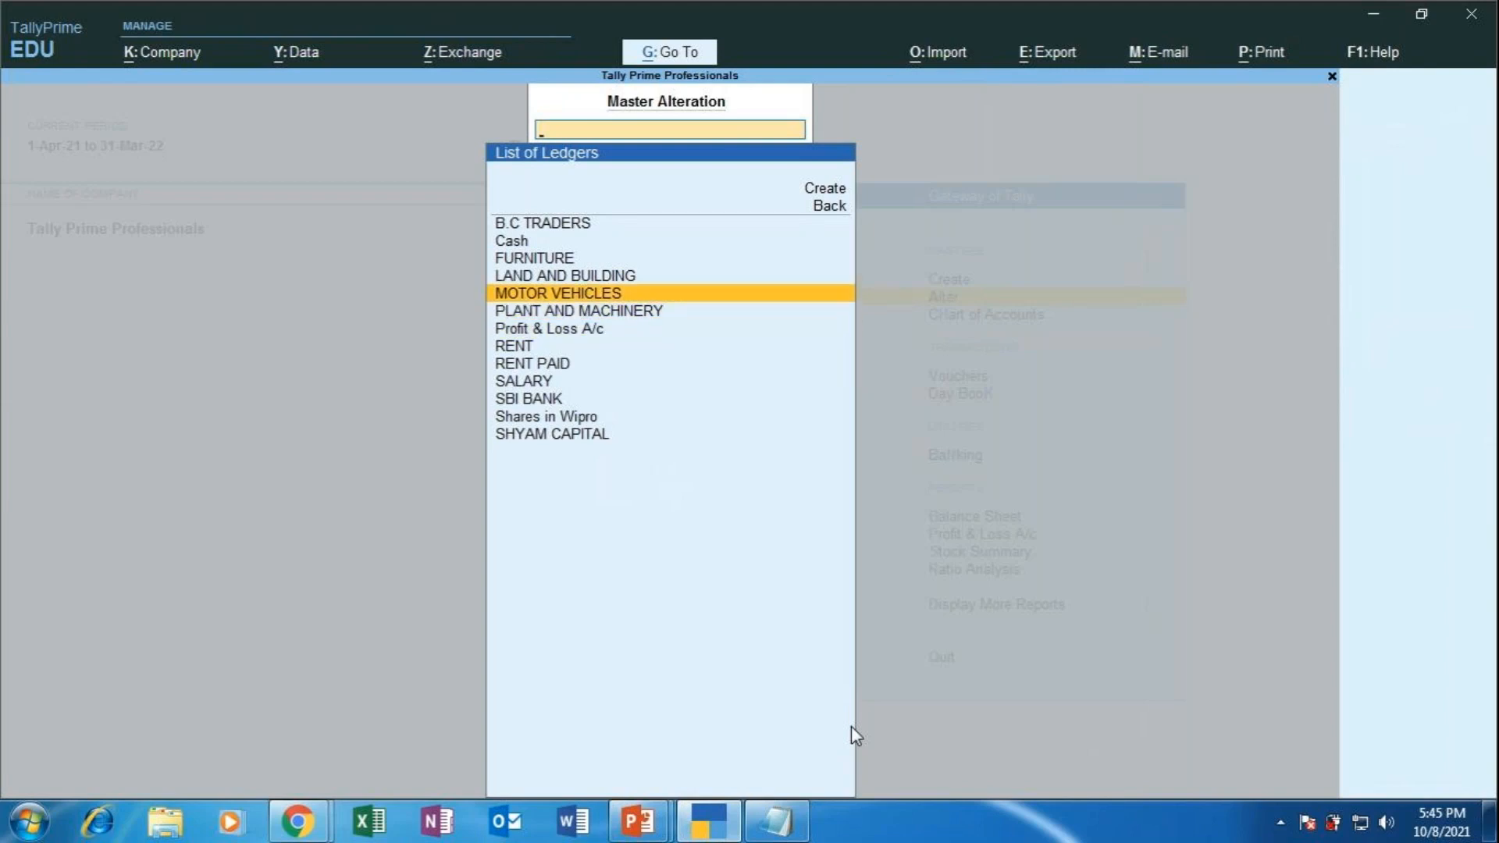
key(Up)
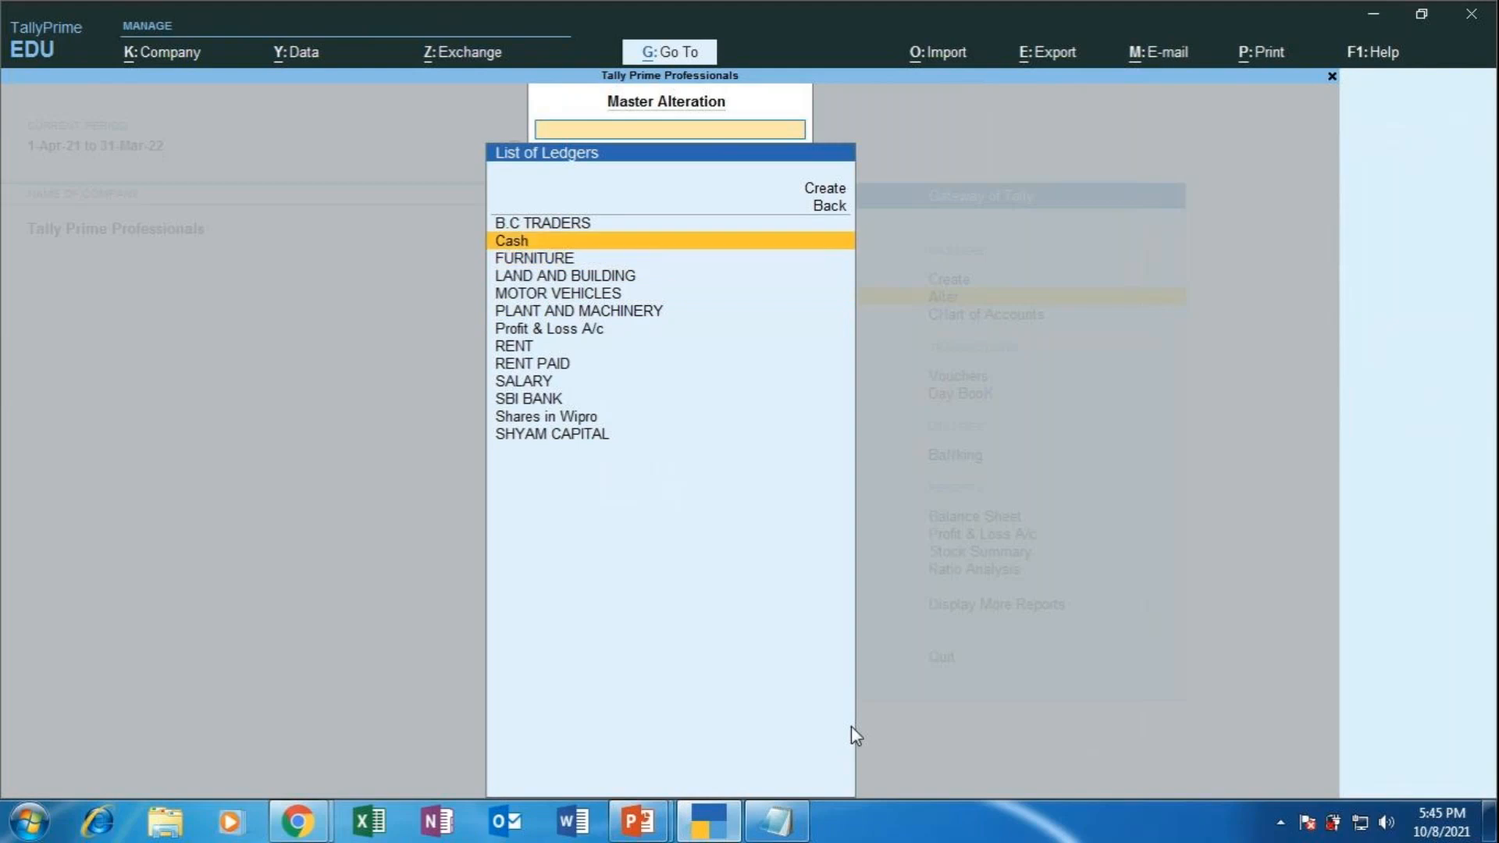
Open the RENT ledger for alteration and delete it.
key(Down)
key(Down)
key(Down)
key(Down)
key(Down)
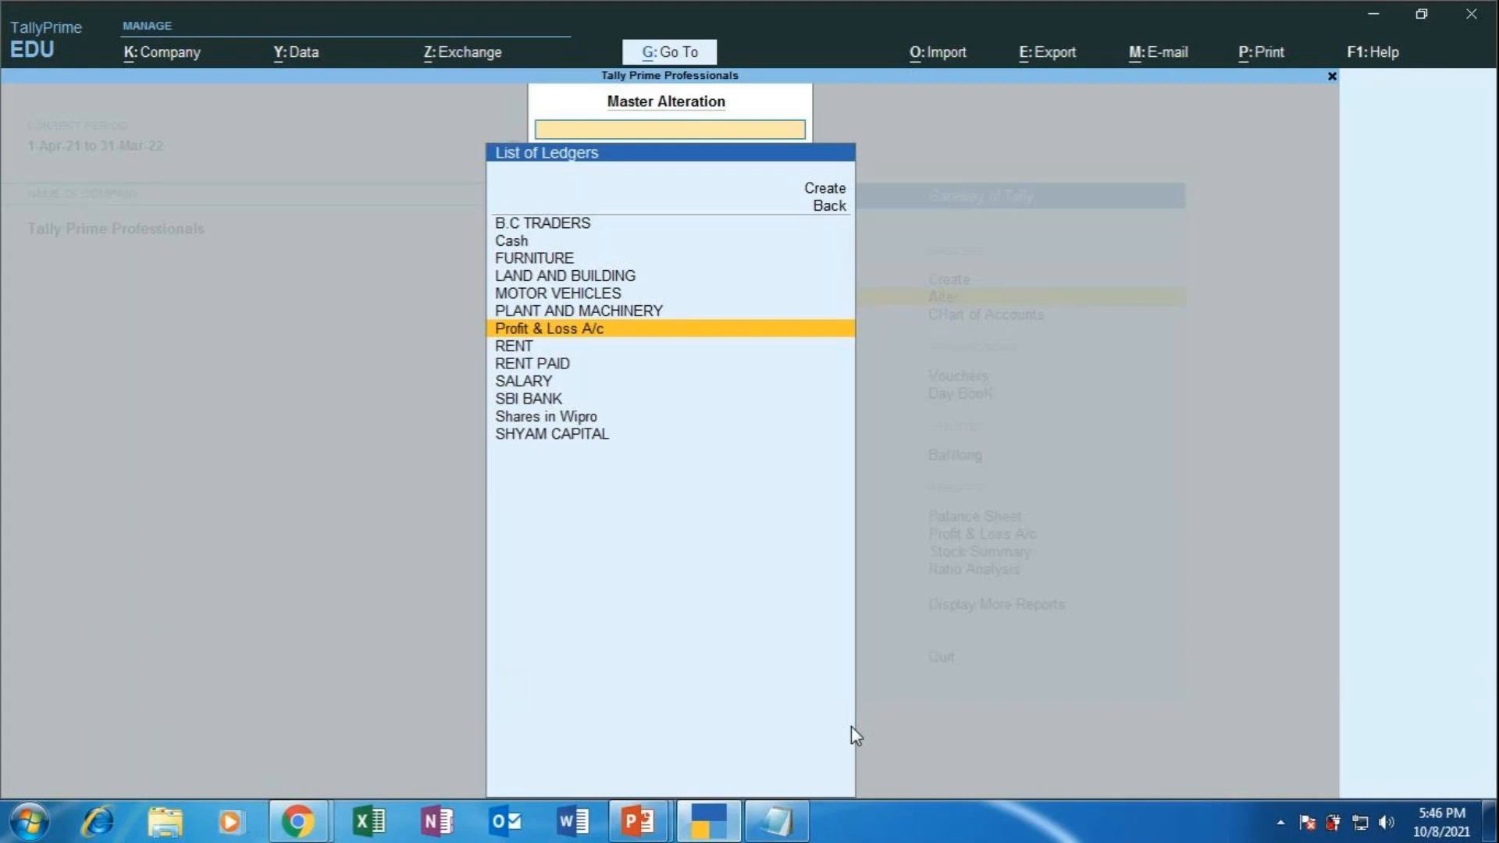
key(Down)
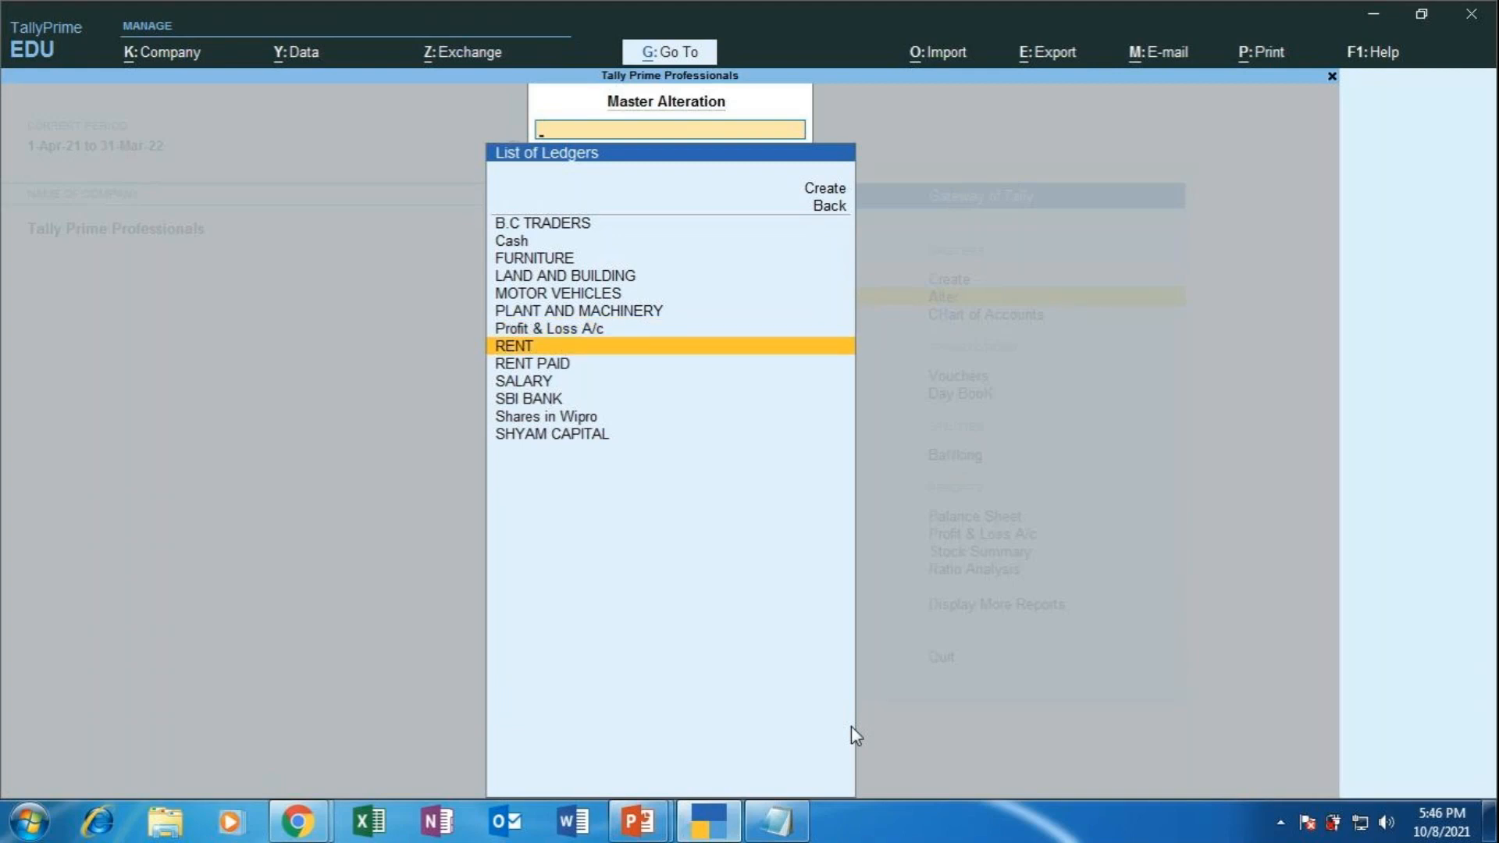
key(Return)
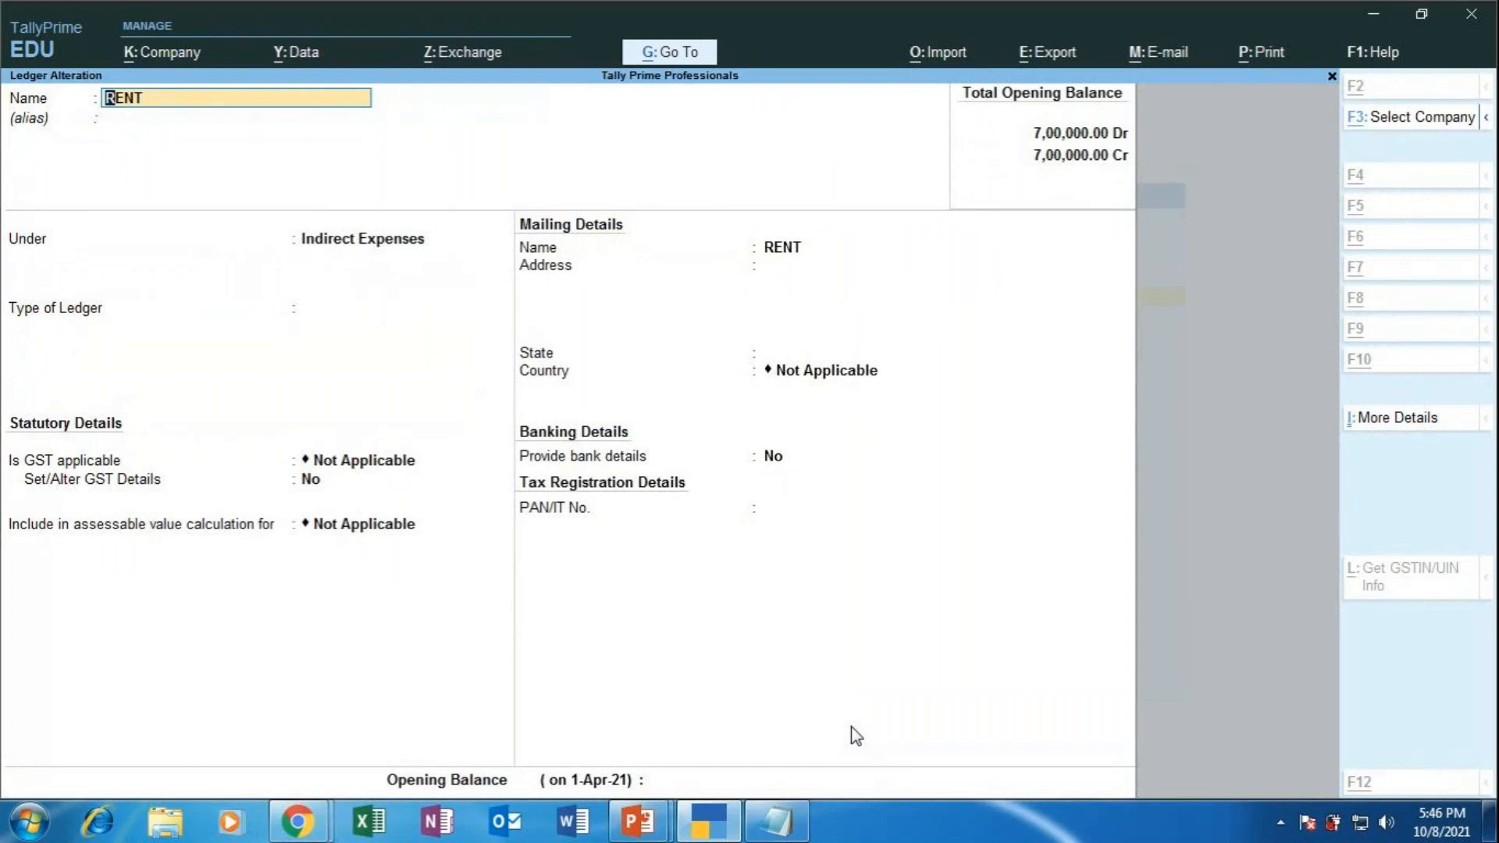
key(alt+d)
key(y)
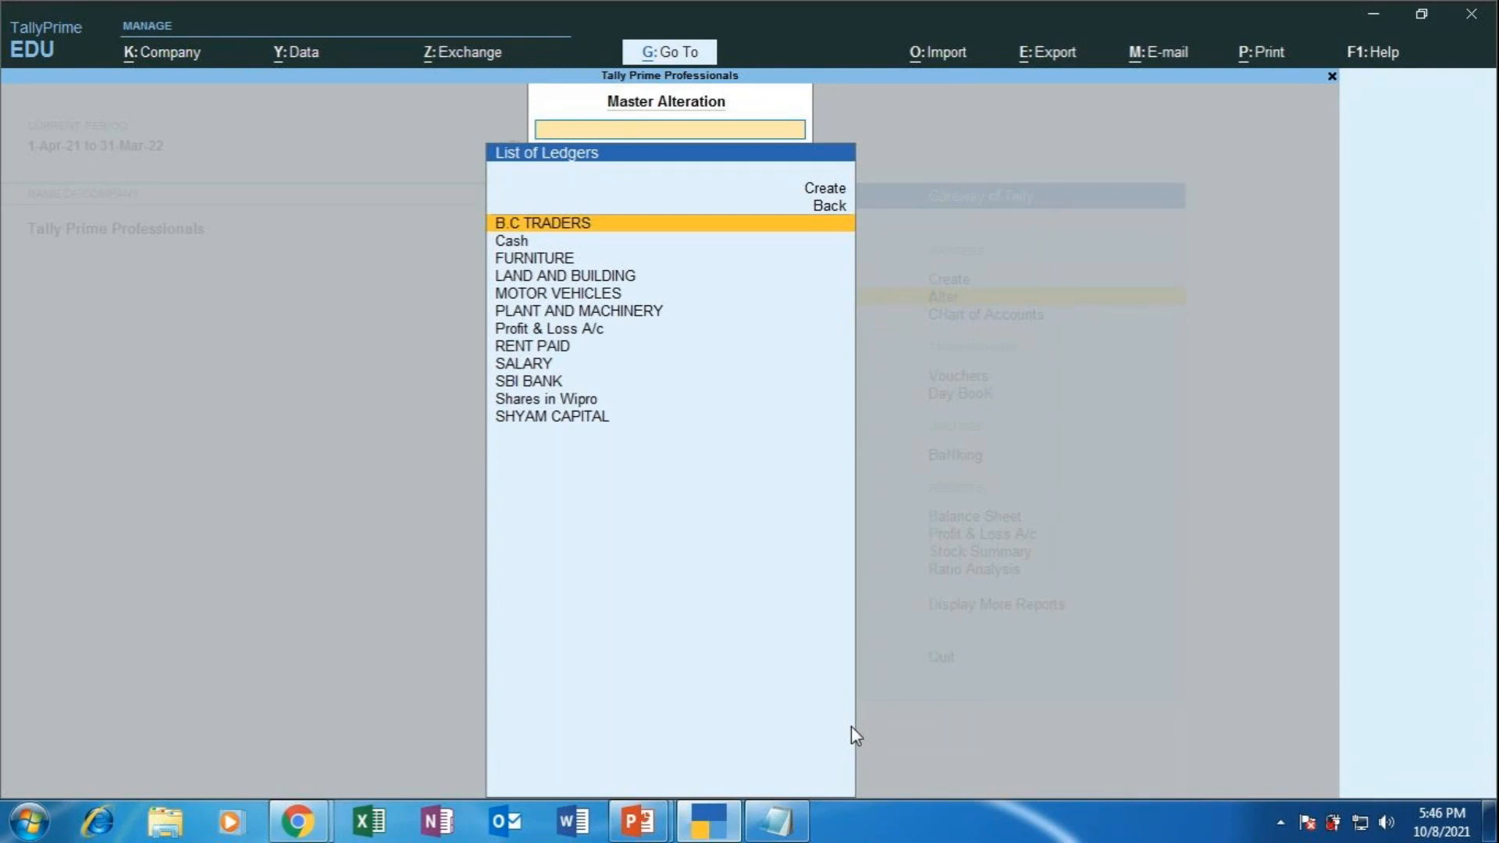
Return to the Gateway of Tally and reopen the list of ledgers for alteration.
key(Escape)
key(Escape)
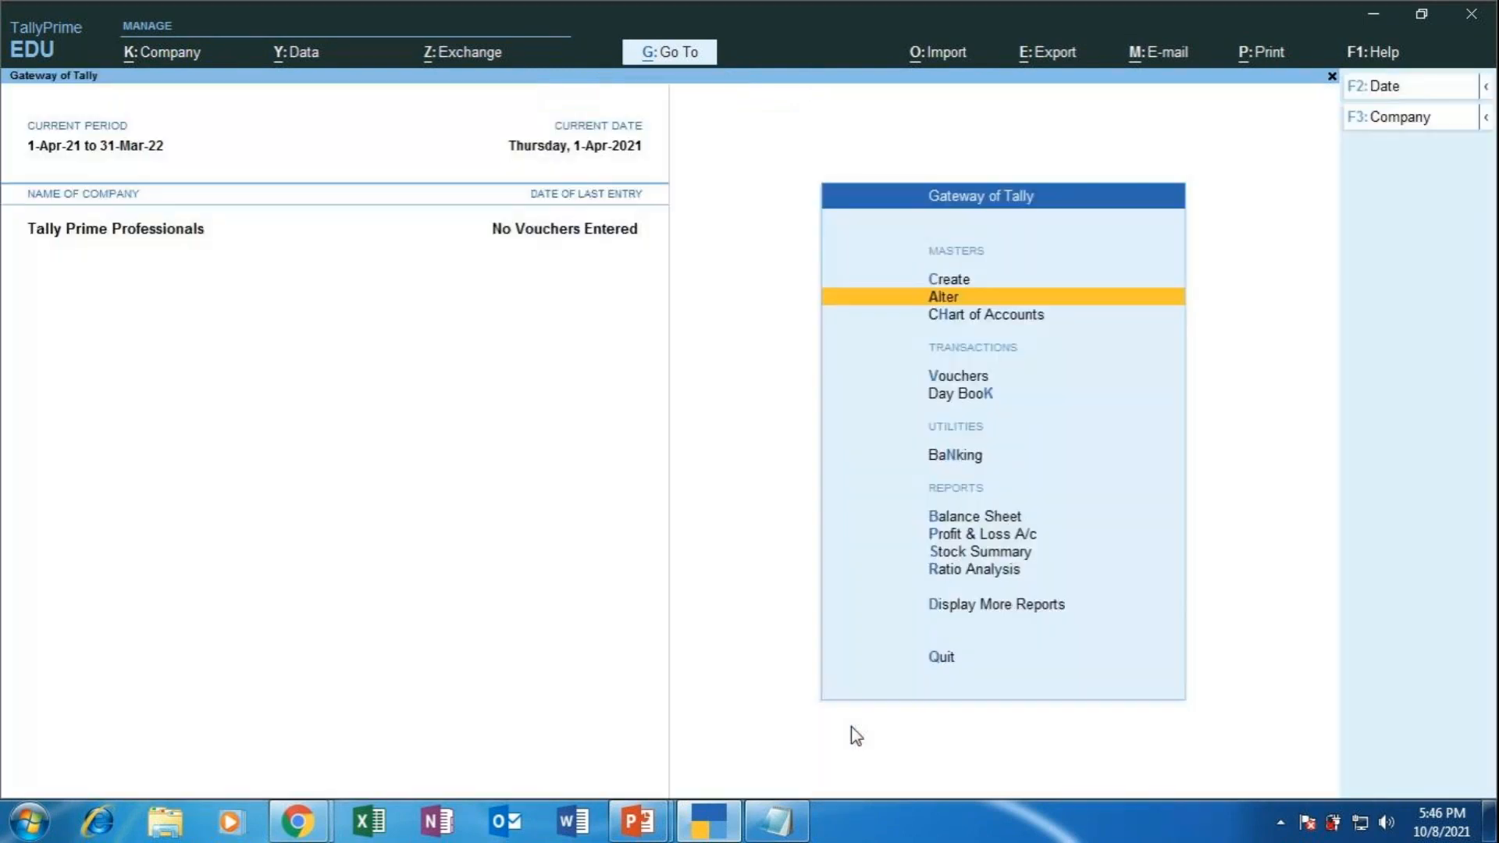
key(Return)
key(Down)
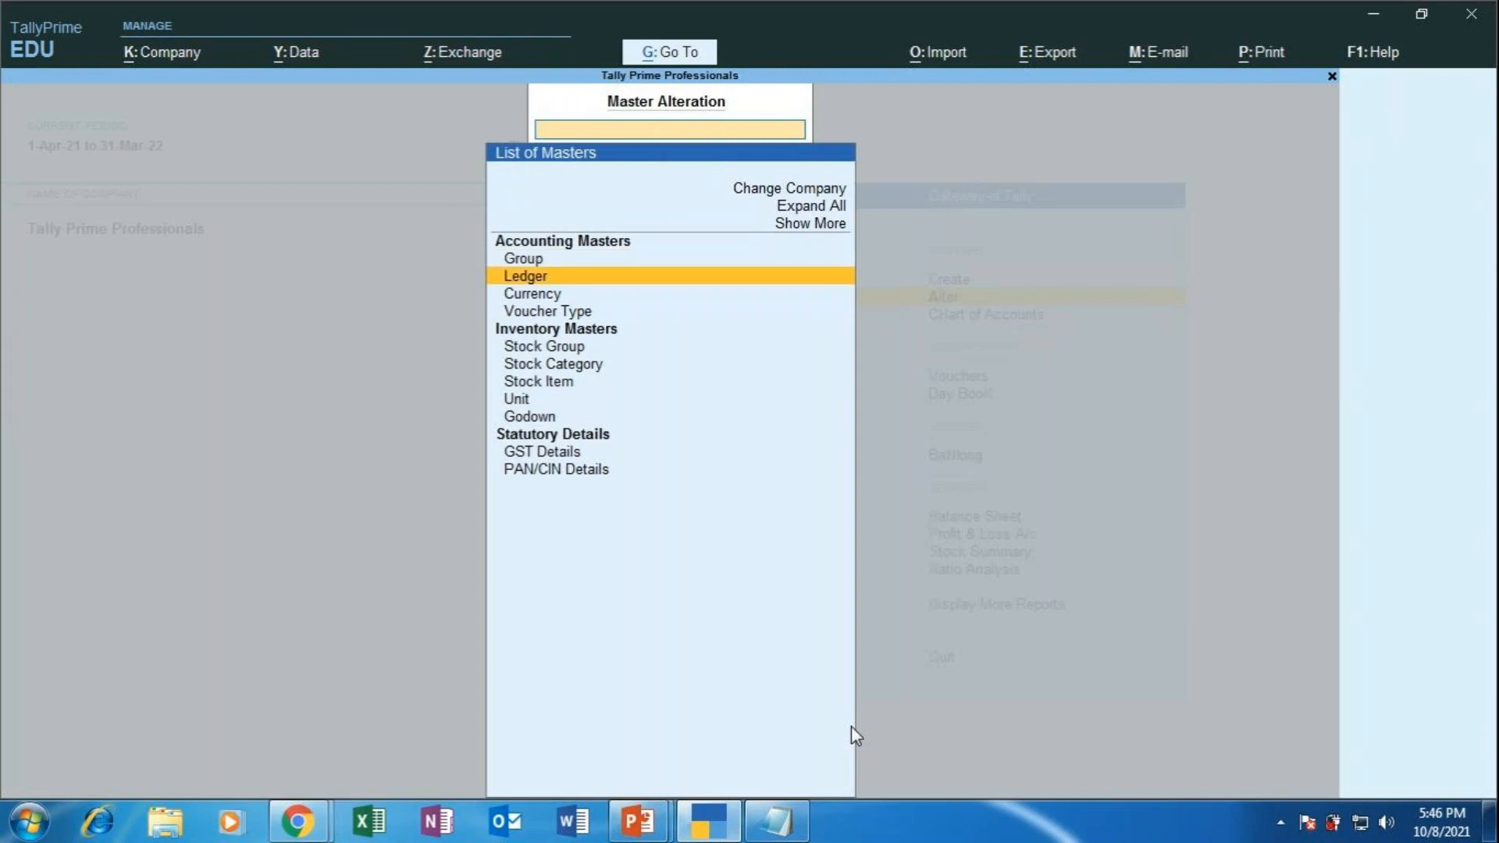
key(Return)
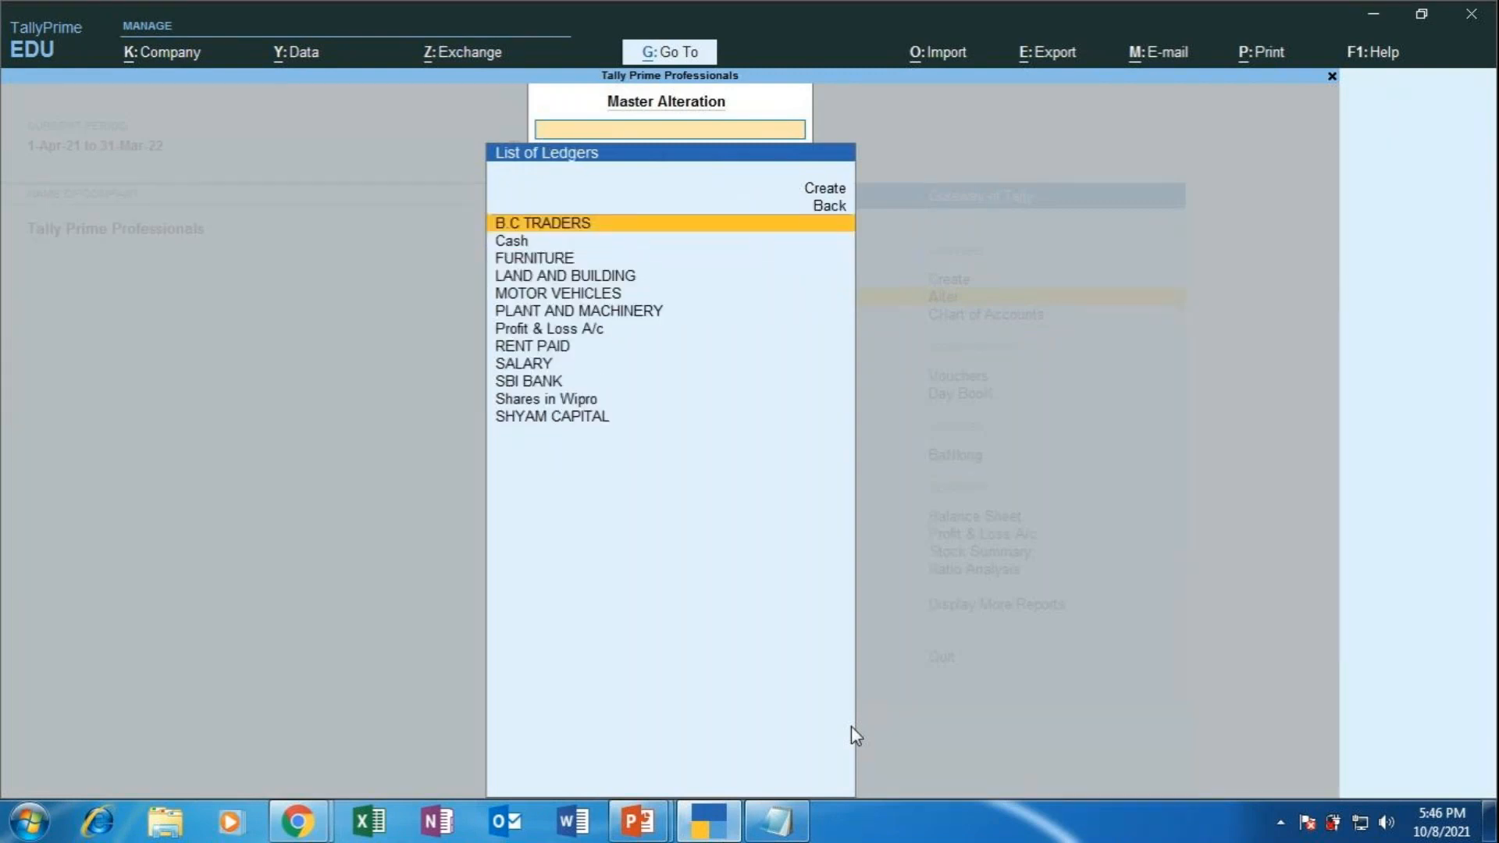
Open the SBI BANK ledger for alteration.
key(Down)
key(Down)
key(Down)
key(Down)
key(Down)
key(Down)
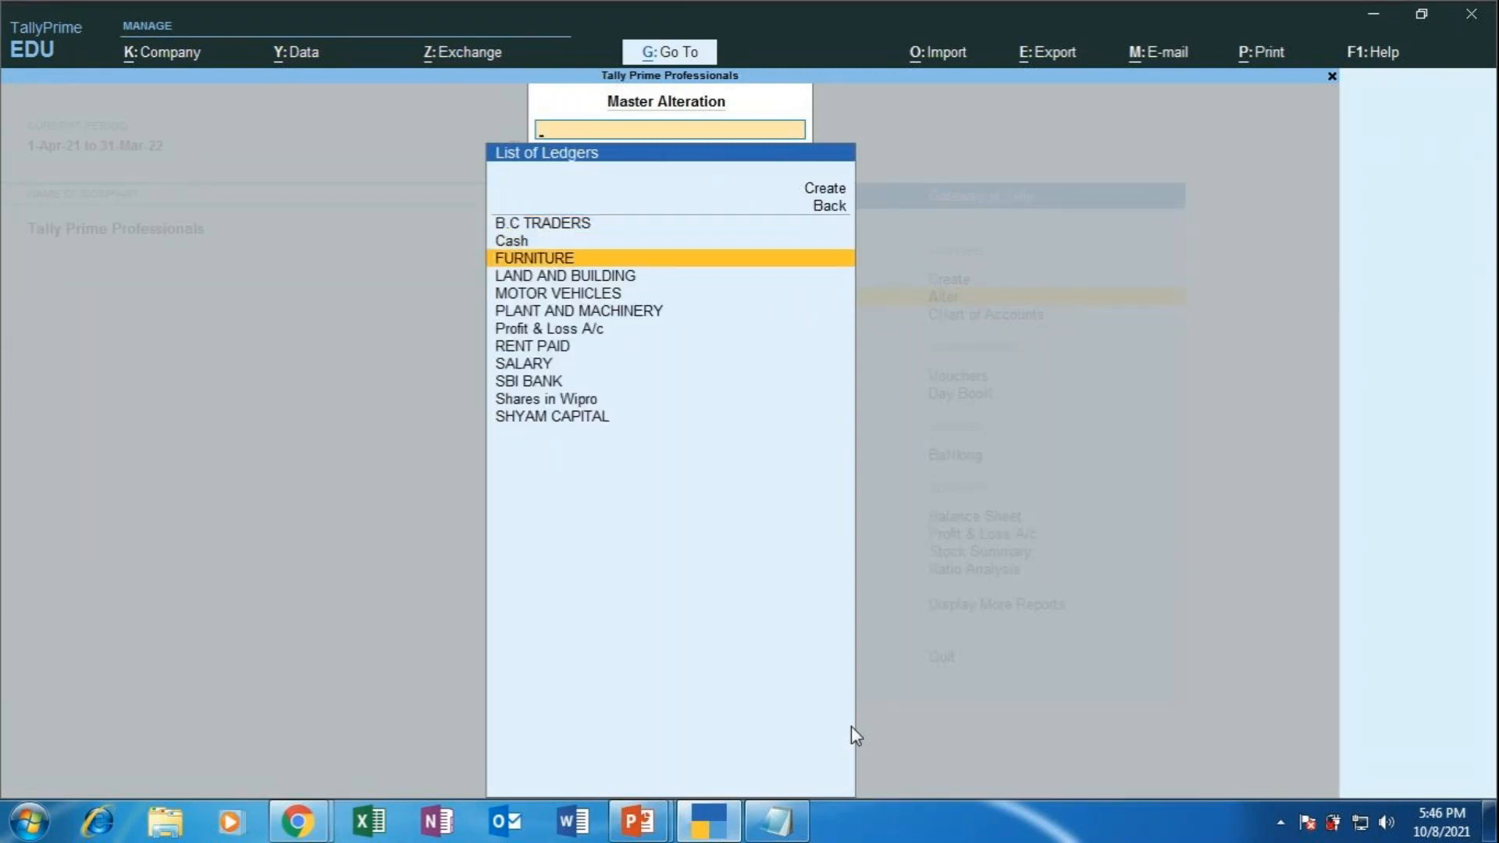
key(Down)
key(Down)
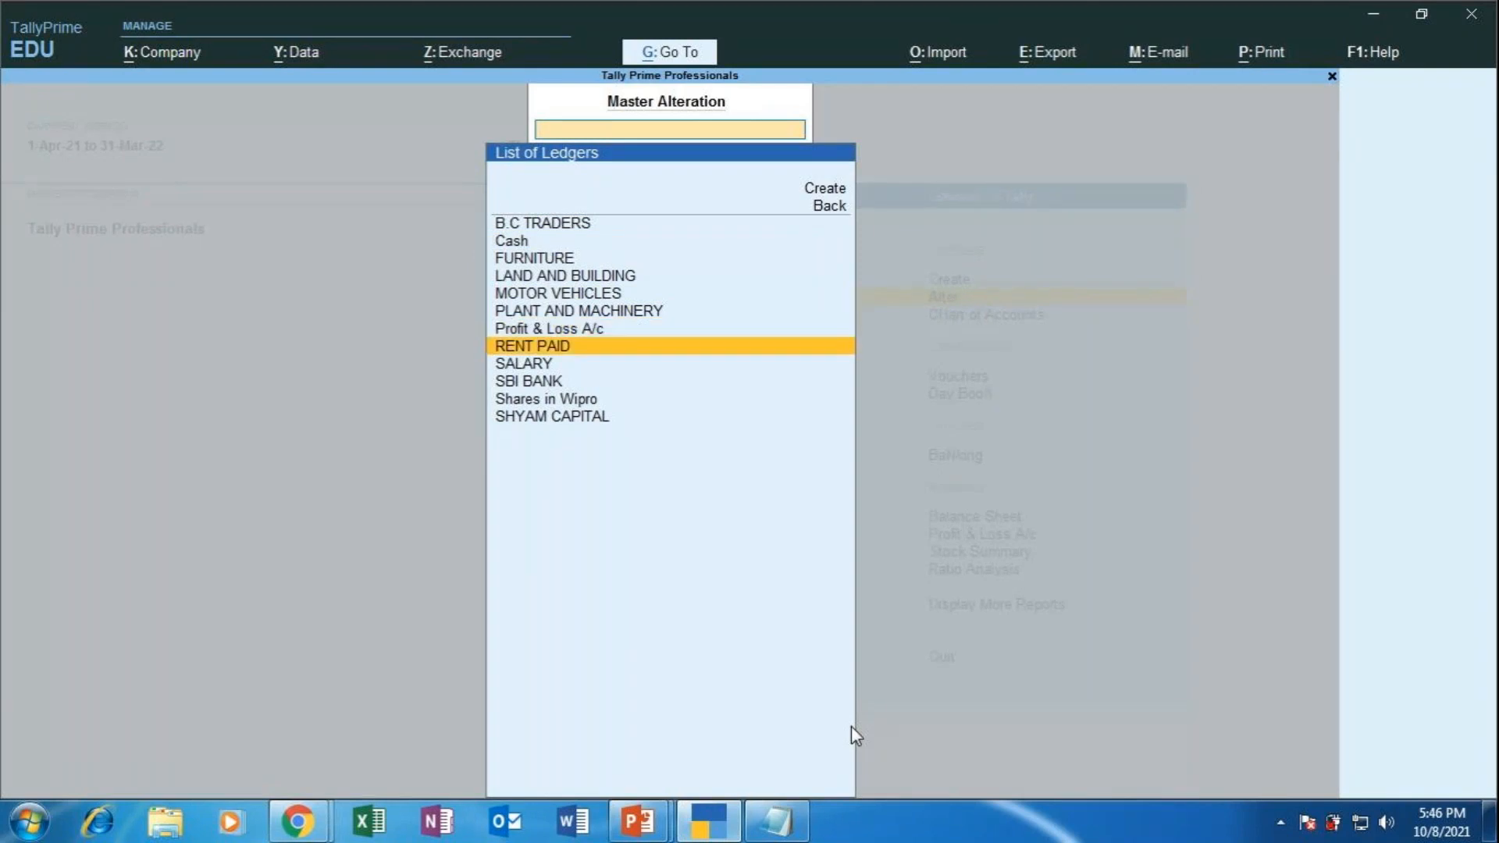
key(Down)
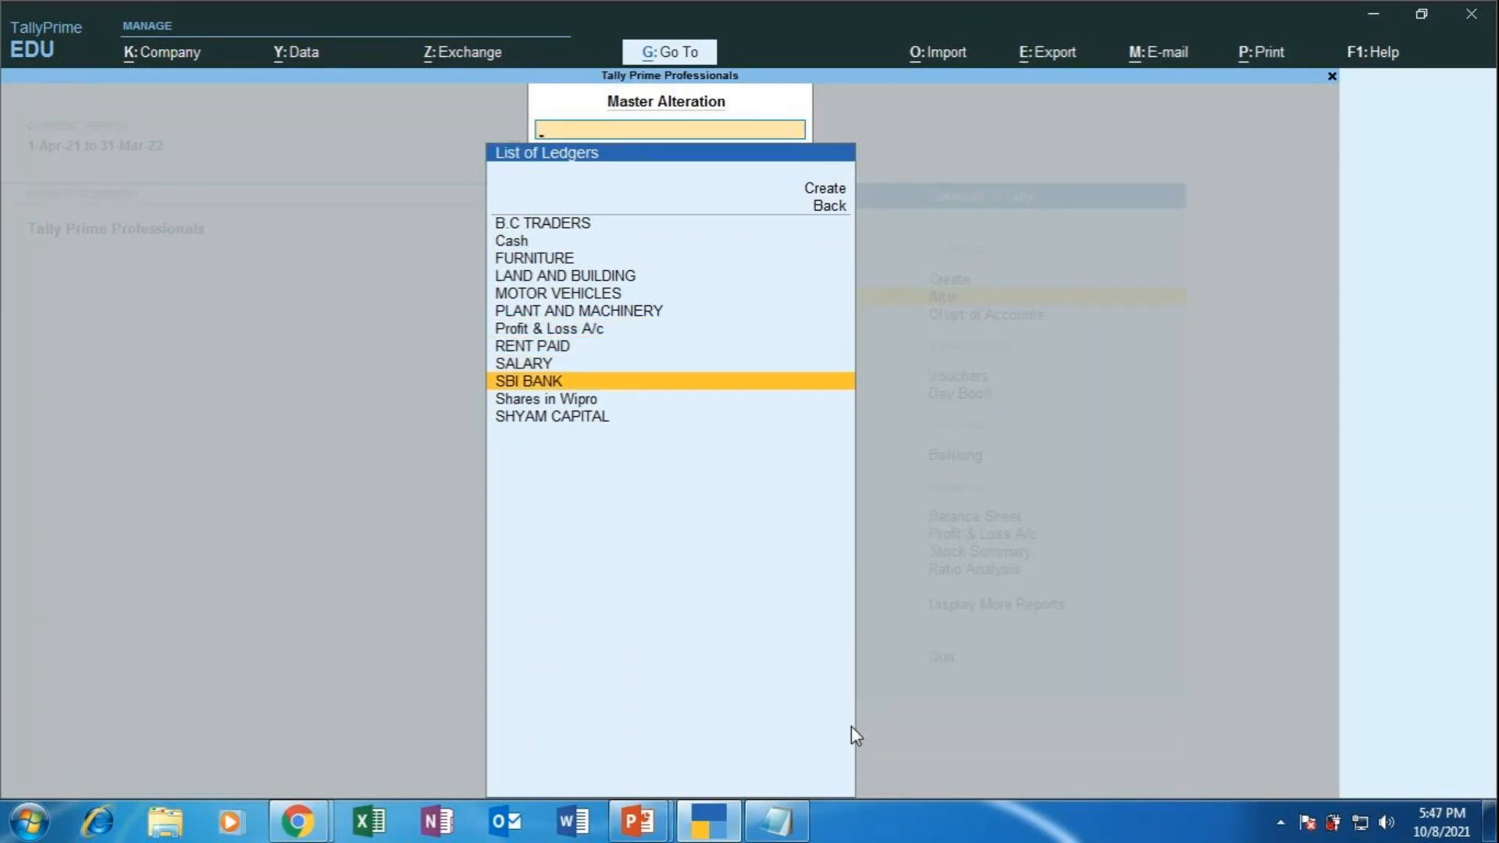
key(Return)
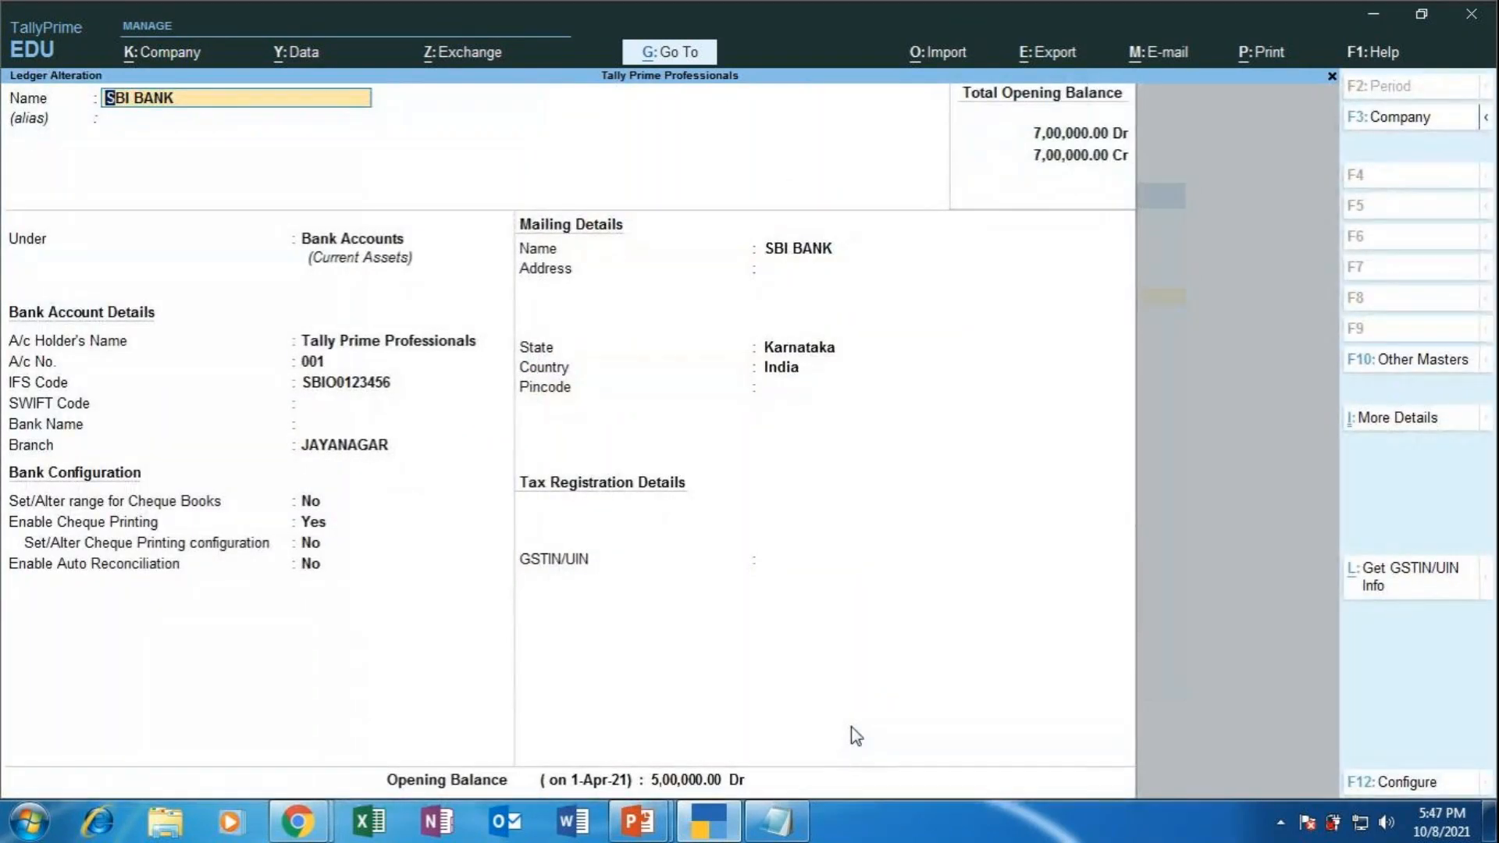
Go through the SBI BANK ledger's bank, mailing and tax details and its opening balance, keeping every value as it is.
key(Return)
key(Return)
key(Return)
key(Return)
key(Return)
key(Return)
key(Return)
key(Return)
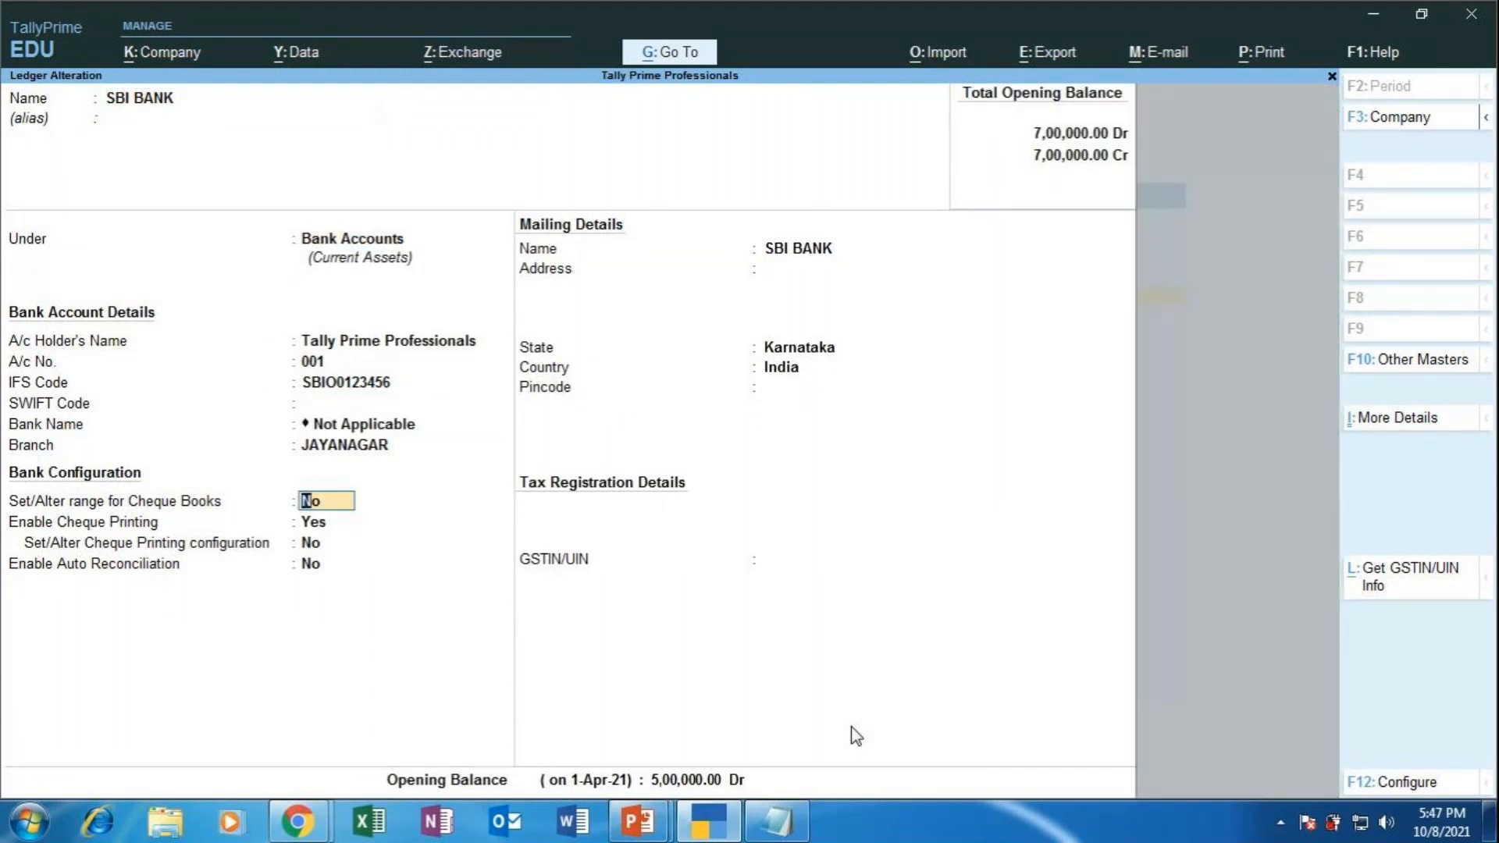
key(Return)
key(Return)
key(Return)
key(Return)
key(Return)
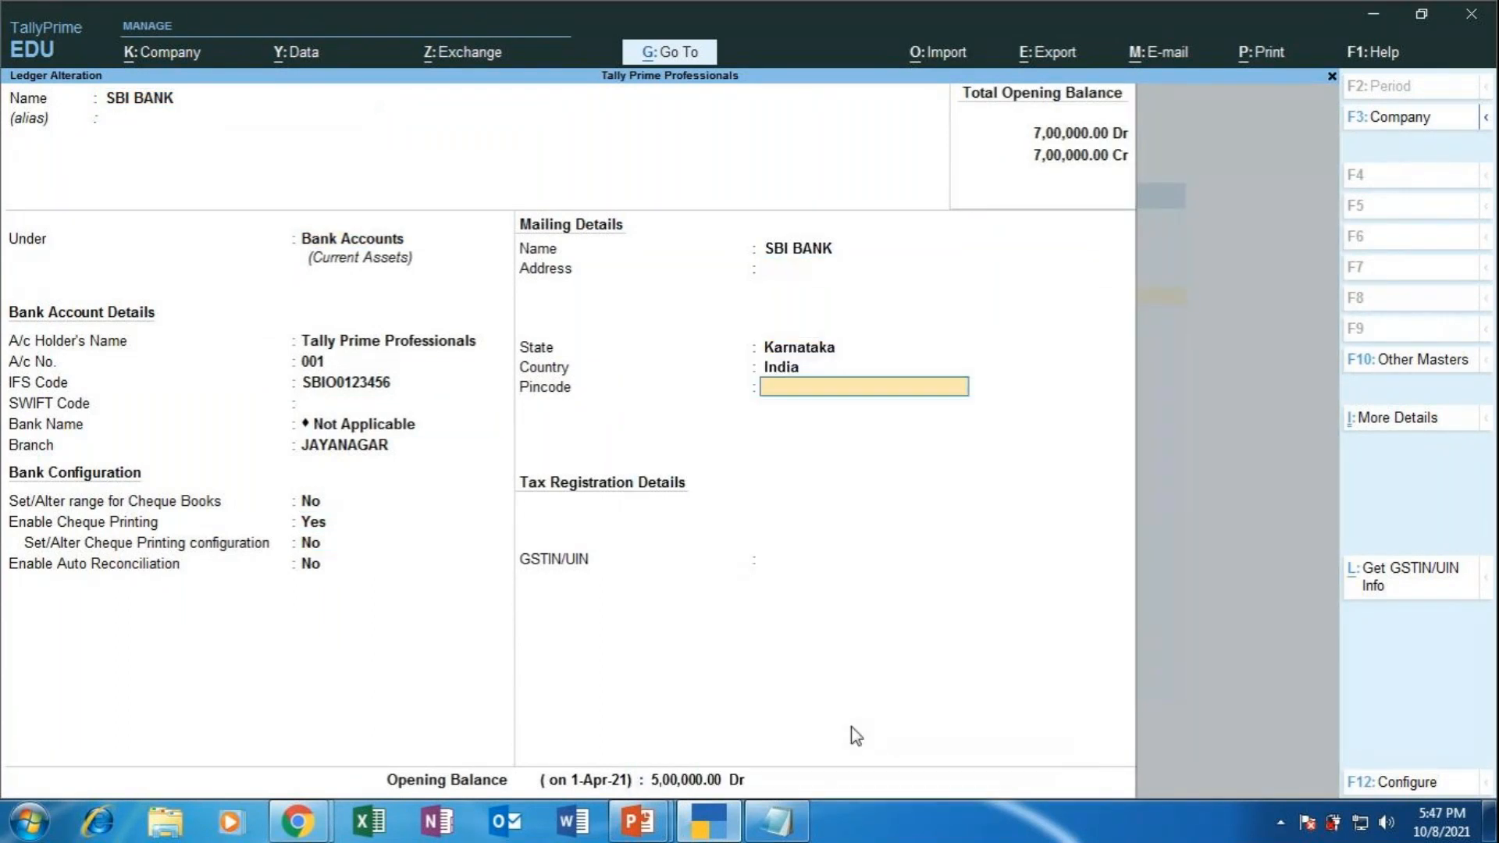
key(Return)
key(Return)
key(Return)
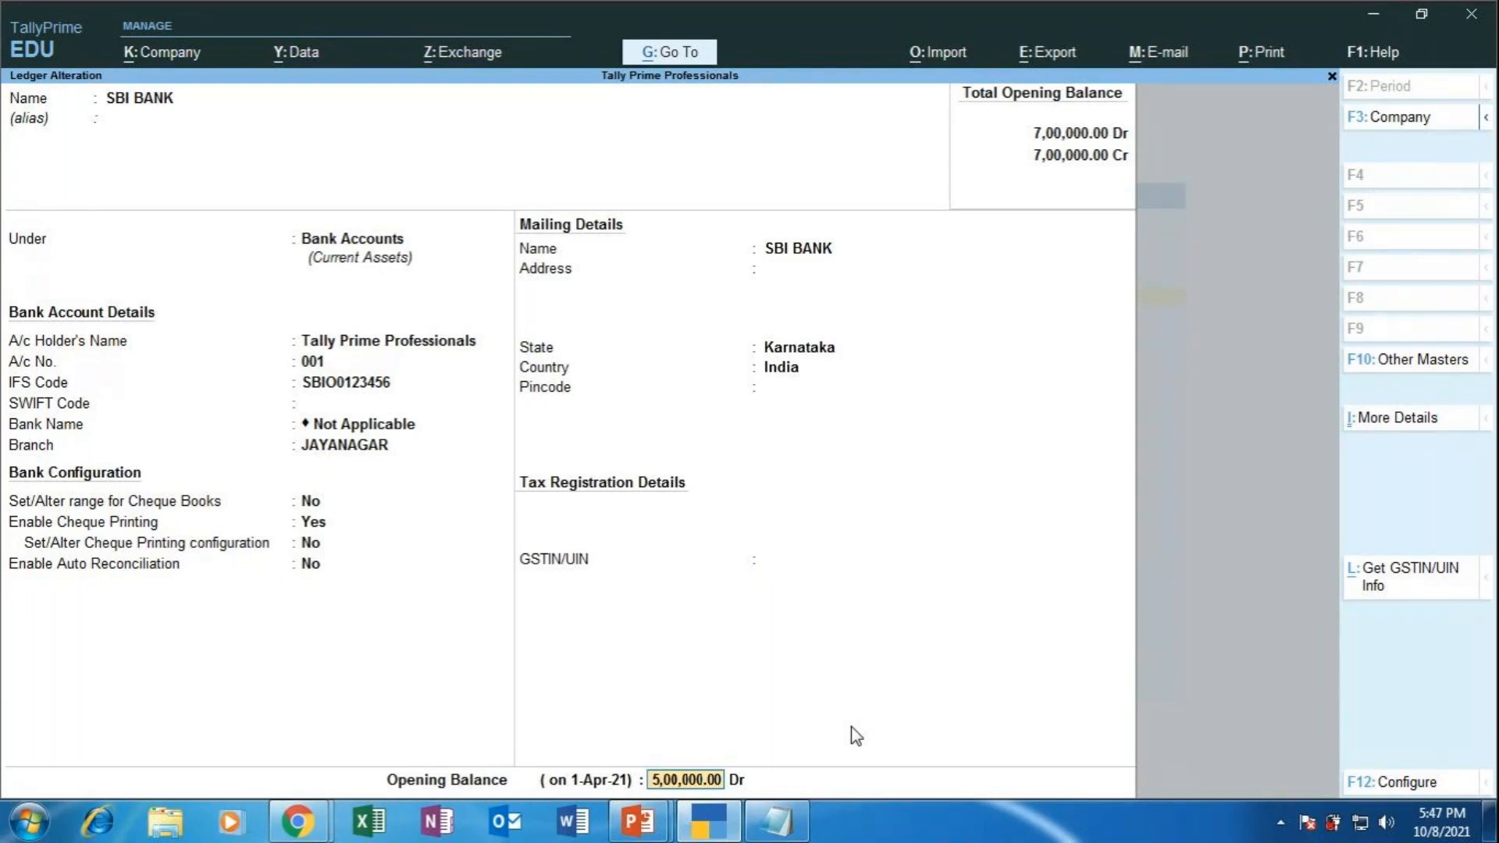
key(Return)
key(Return)
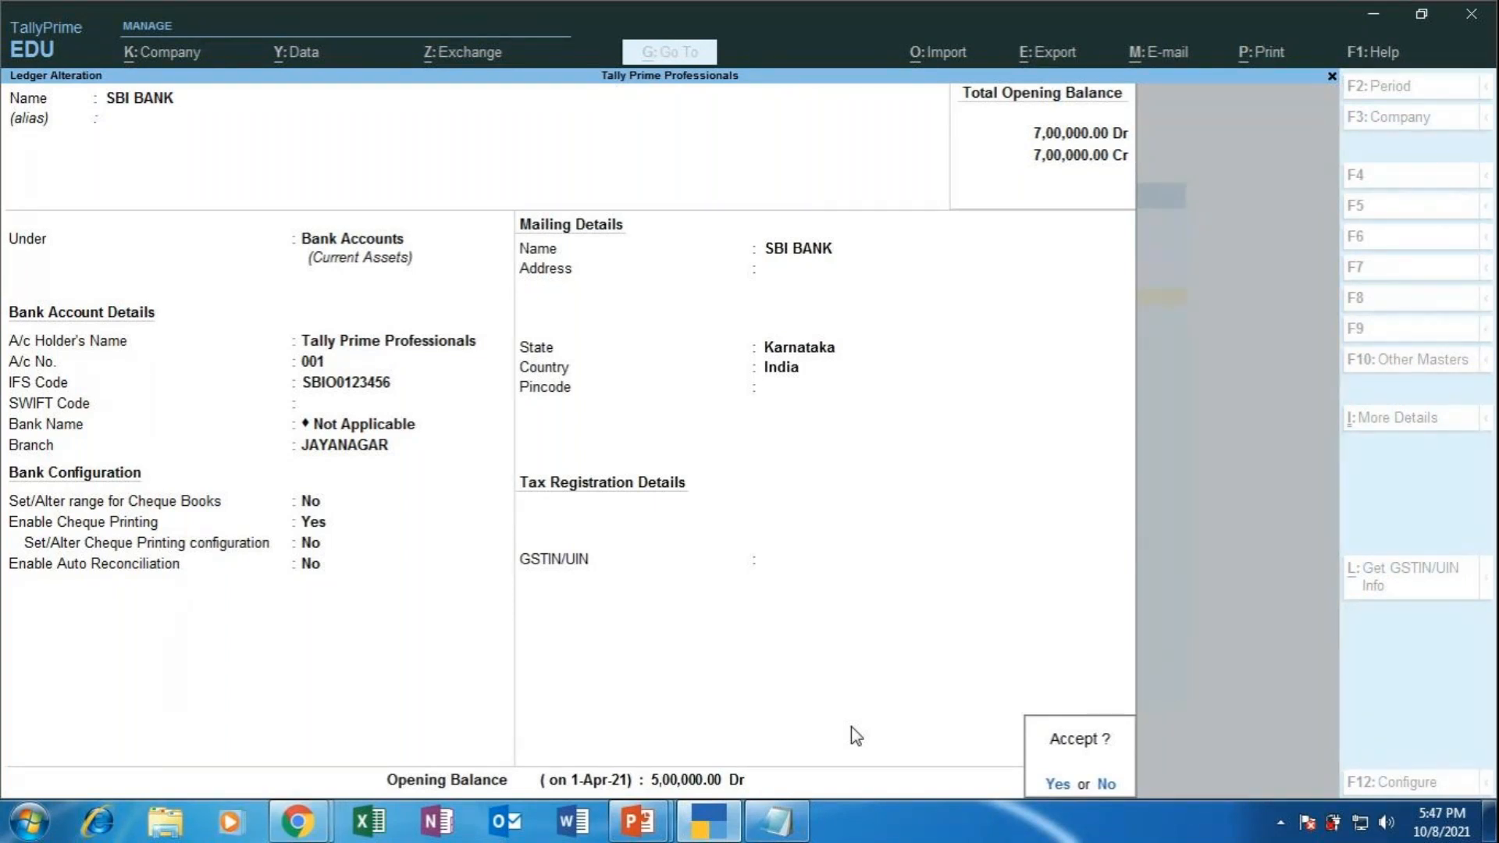
Leave the SBI BANK ledger without saving and return to the Gateway of Tally.
key(Escape)
key(Escape)
key(y)
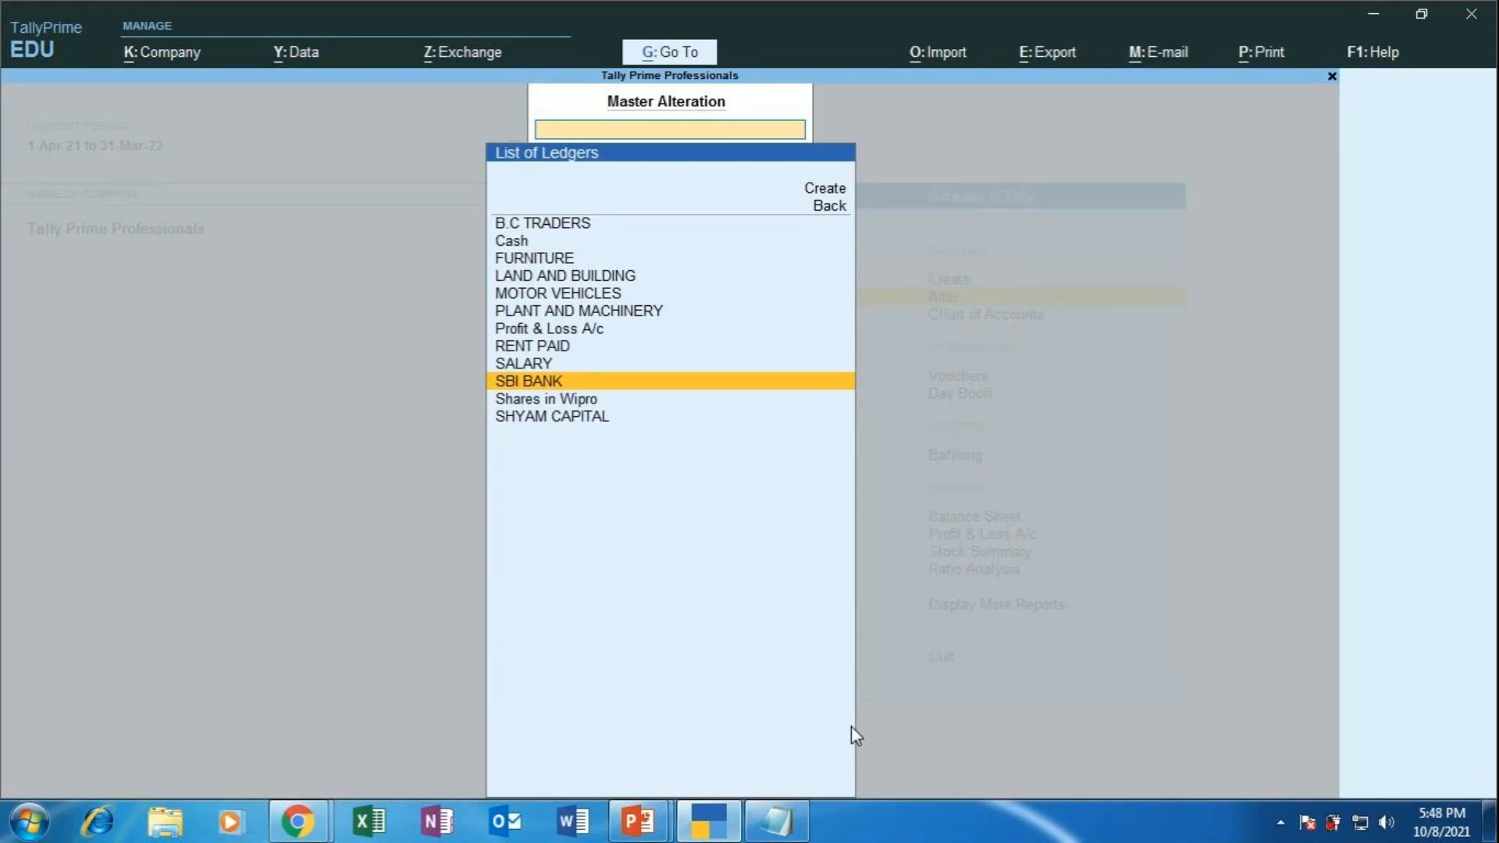
key(Escape)
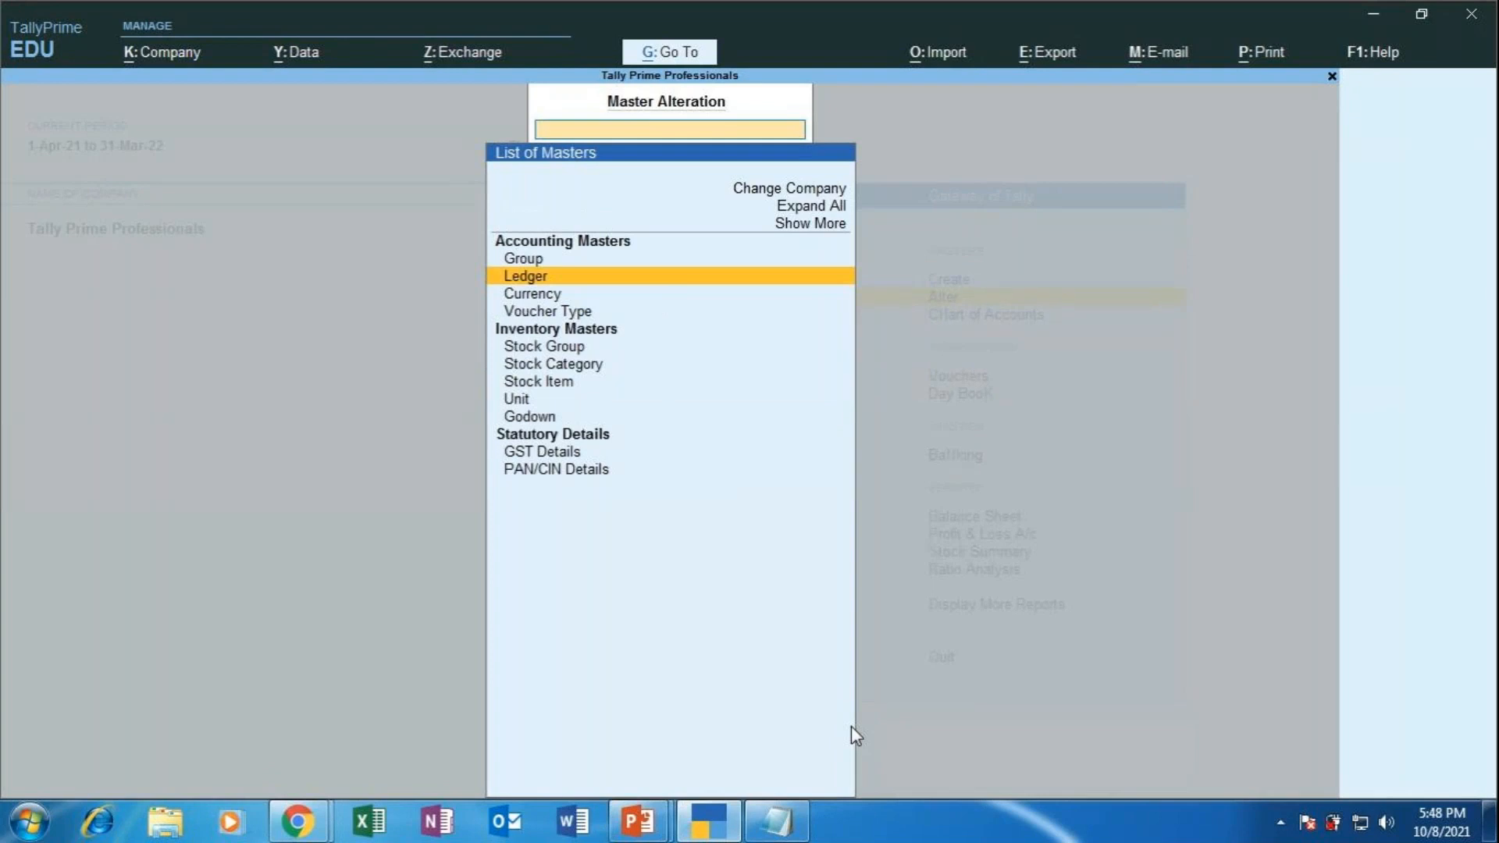
key(Escape)
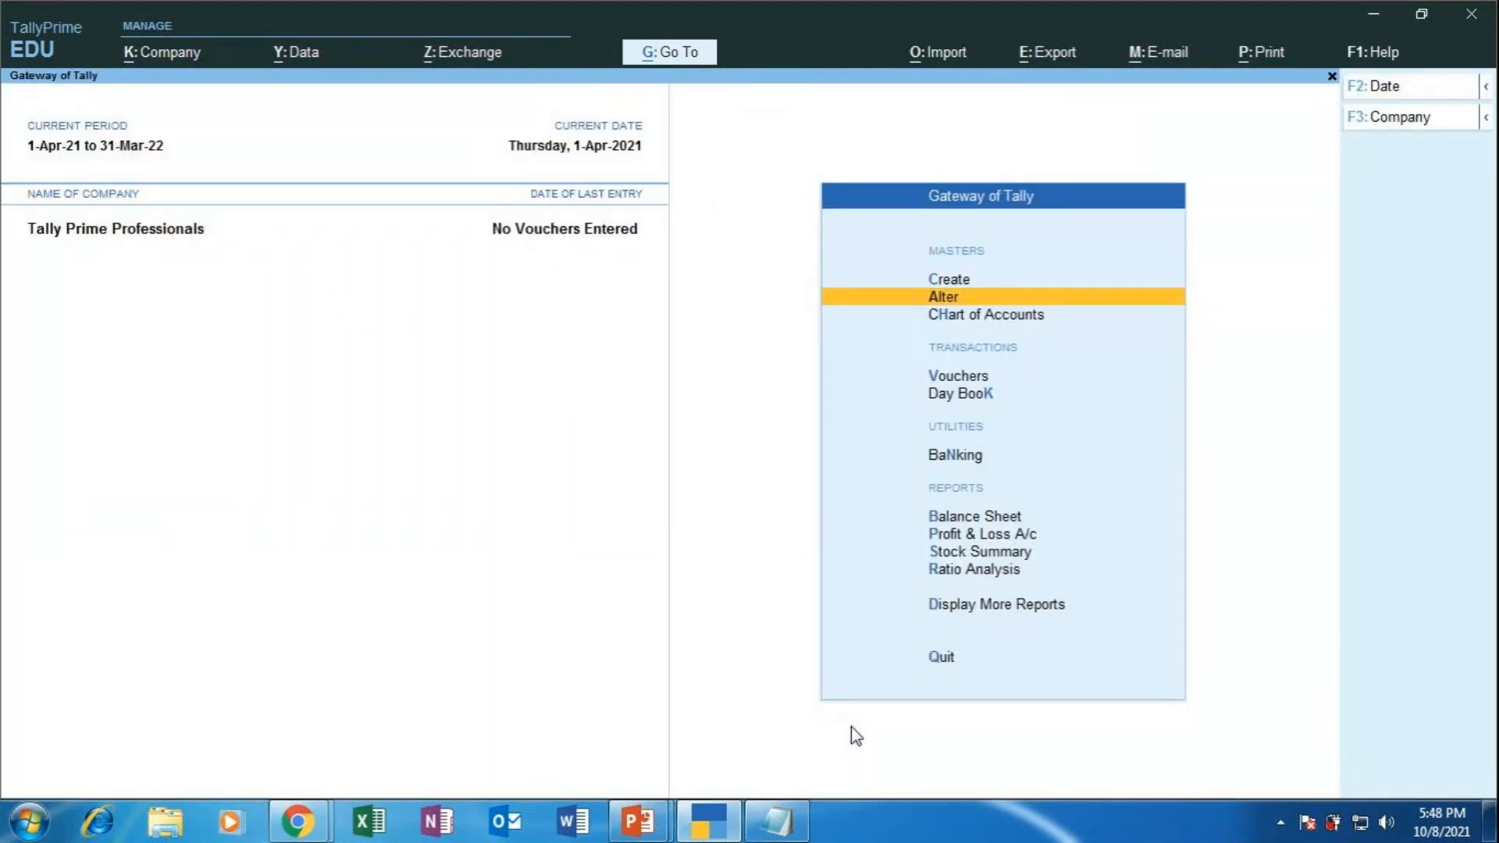
Switch to the MAPR presentation in PowerPoint and present its slide on alteration and deletion of ledgers full screen.
click(638, 820)
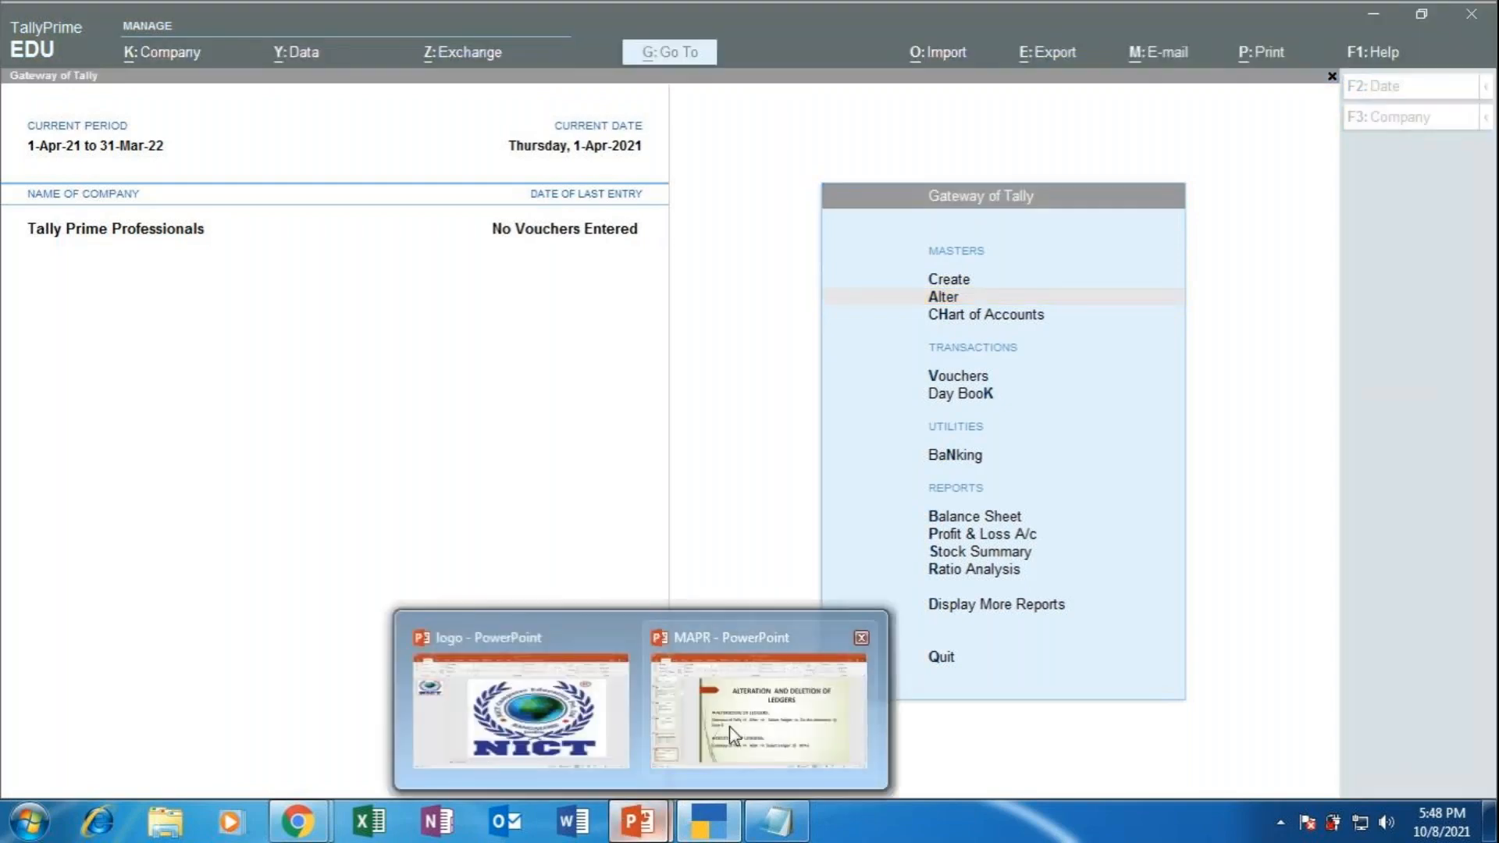
click(729, 726)
key(shift+F5)
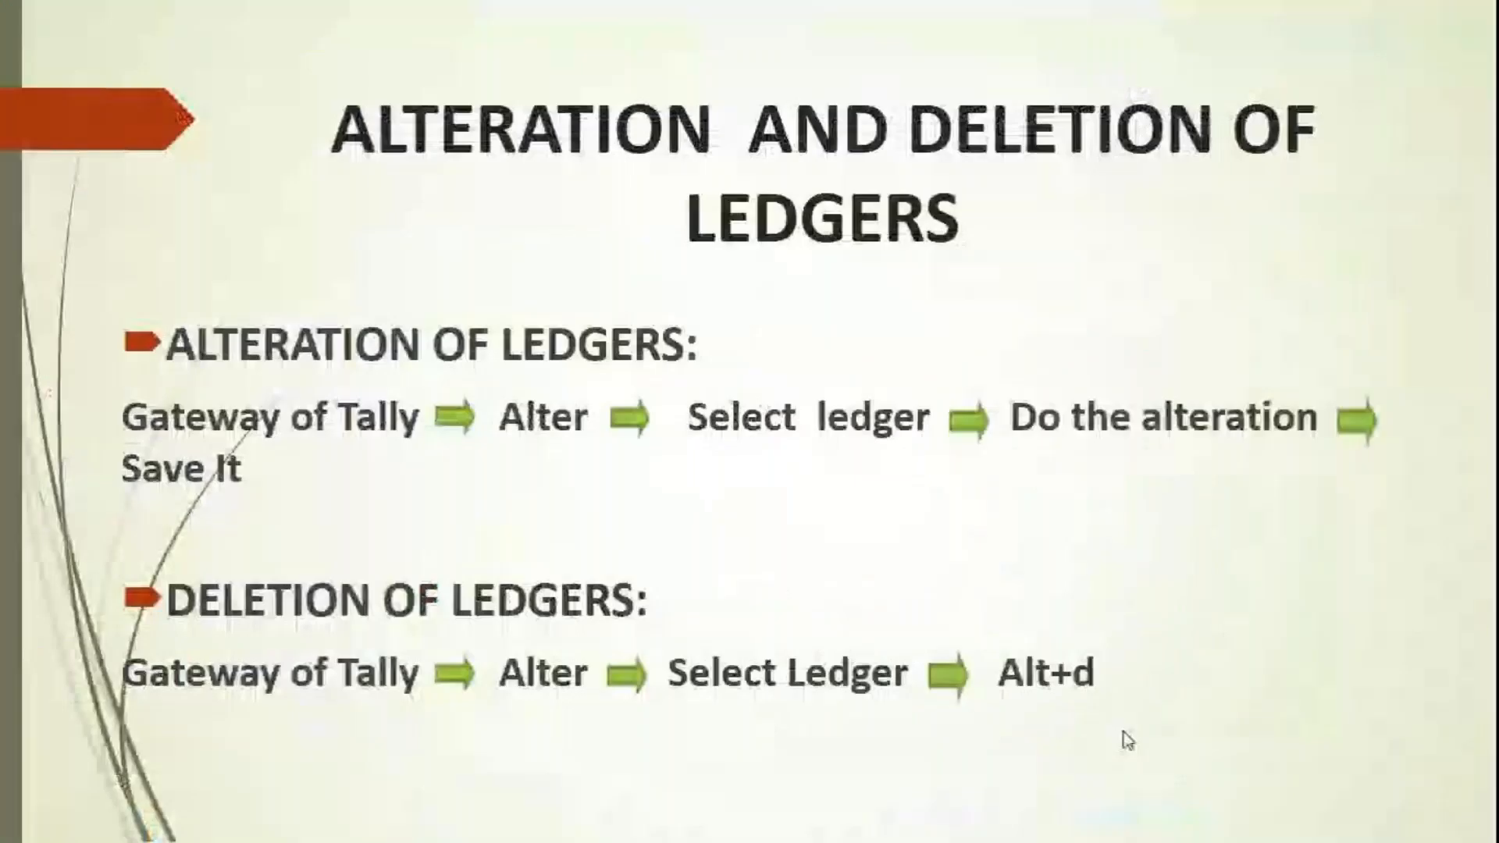
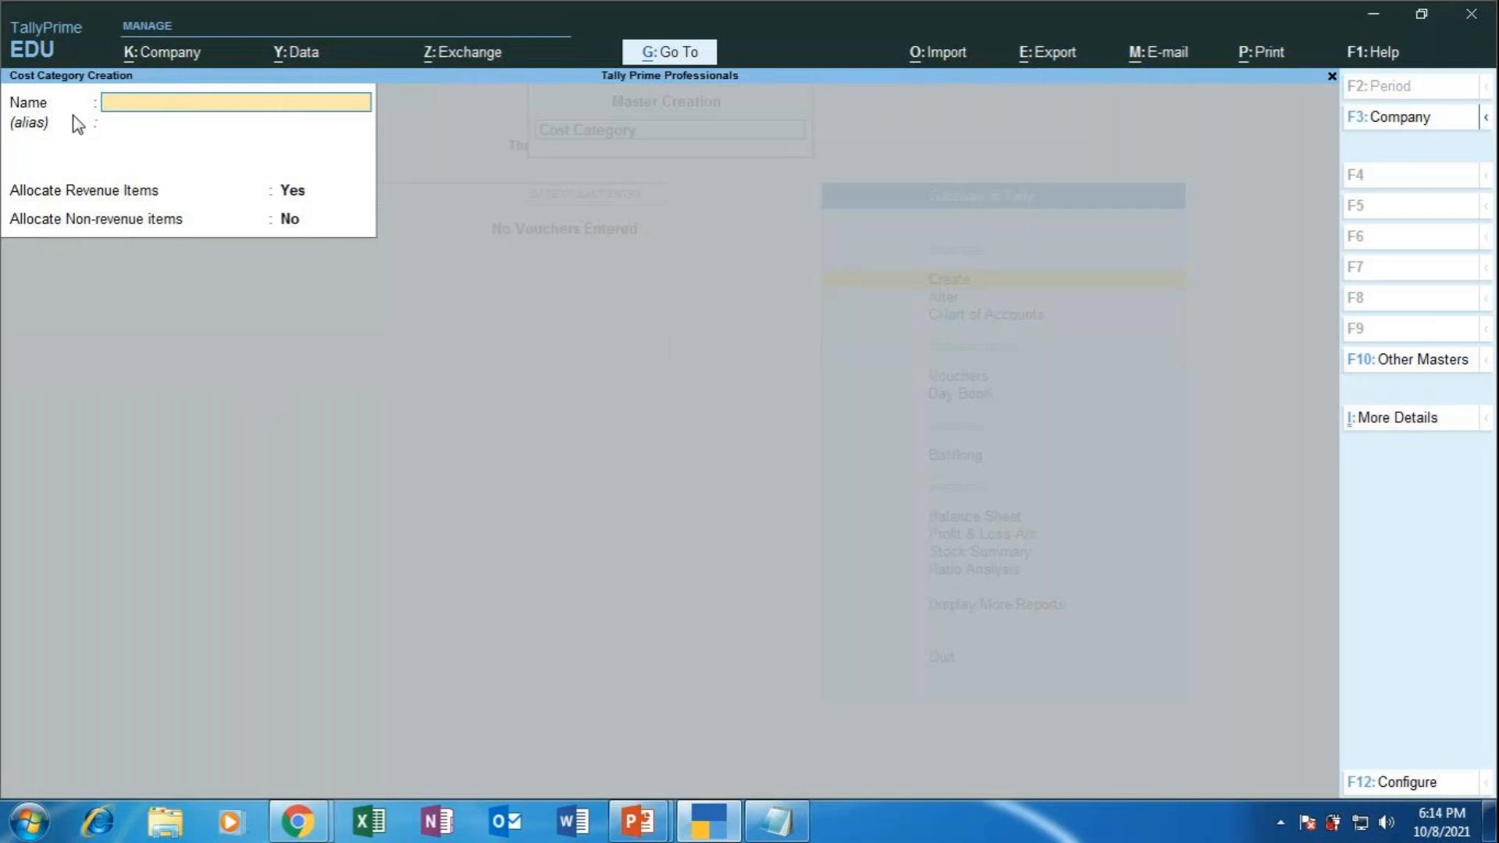
Create the cost category BANGALORE, allocating revenue items but not non-revenue items.
text(BANGALORE)
key(Return)
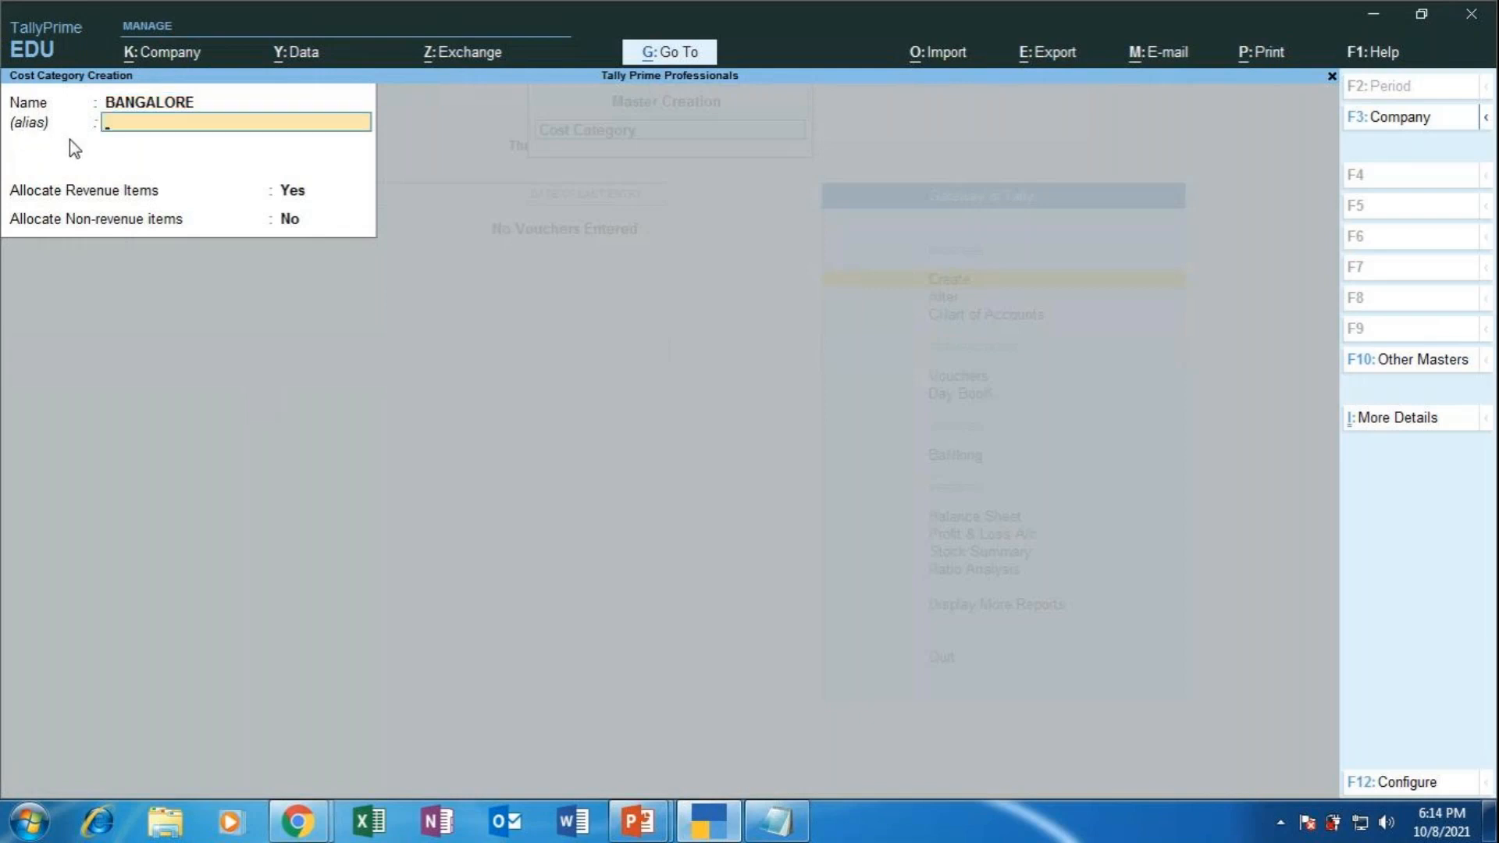
key(Return)
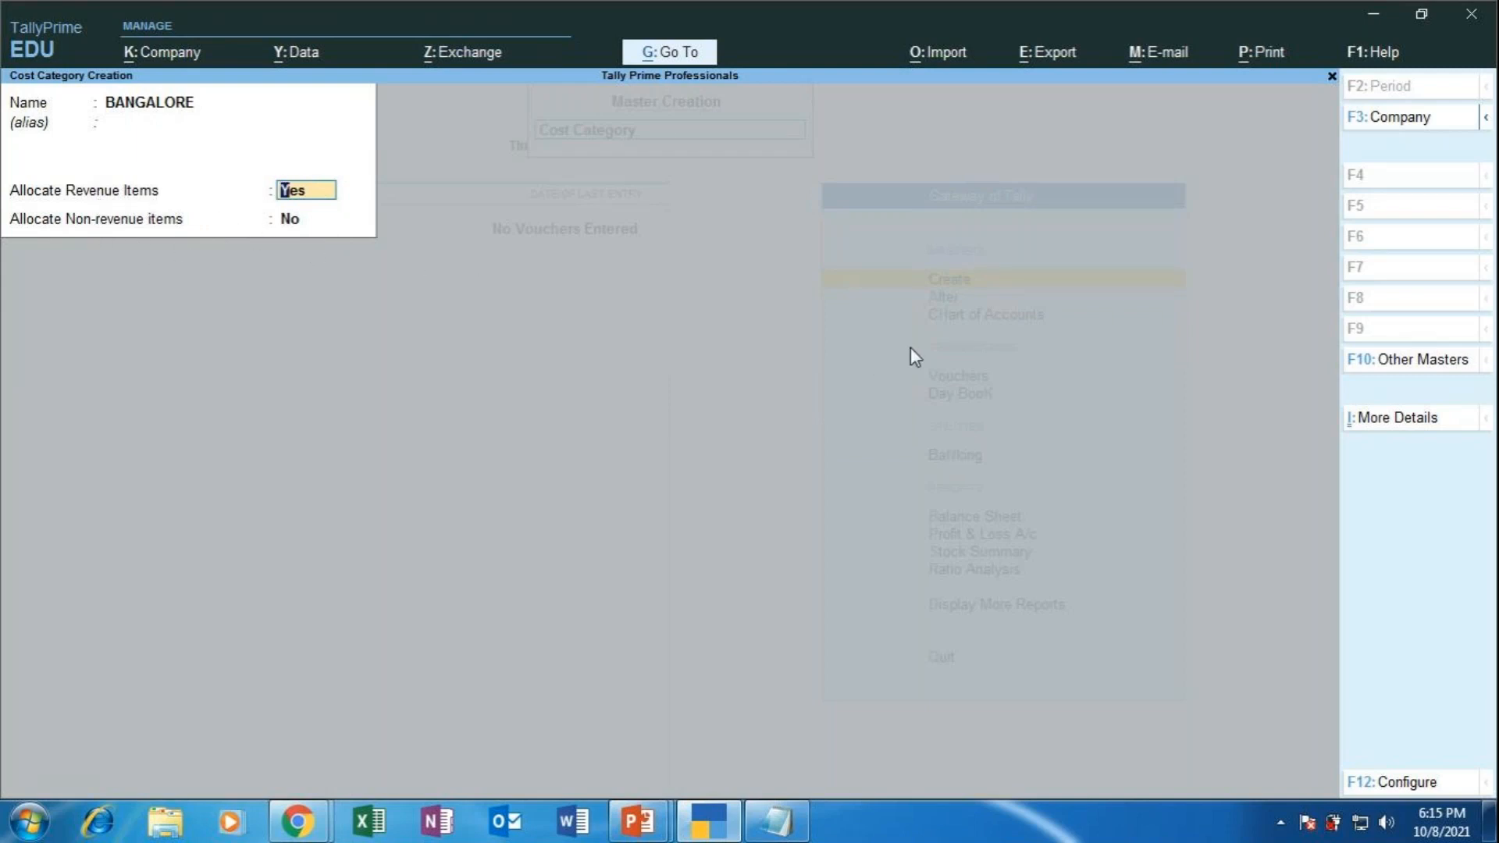
key(Return)
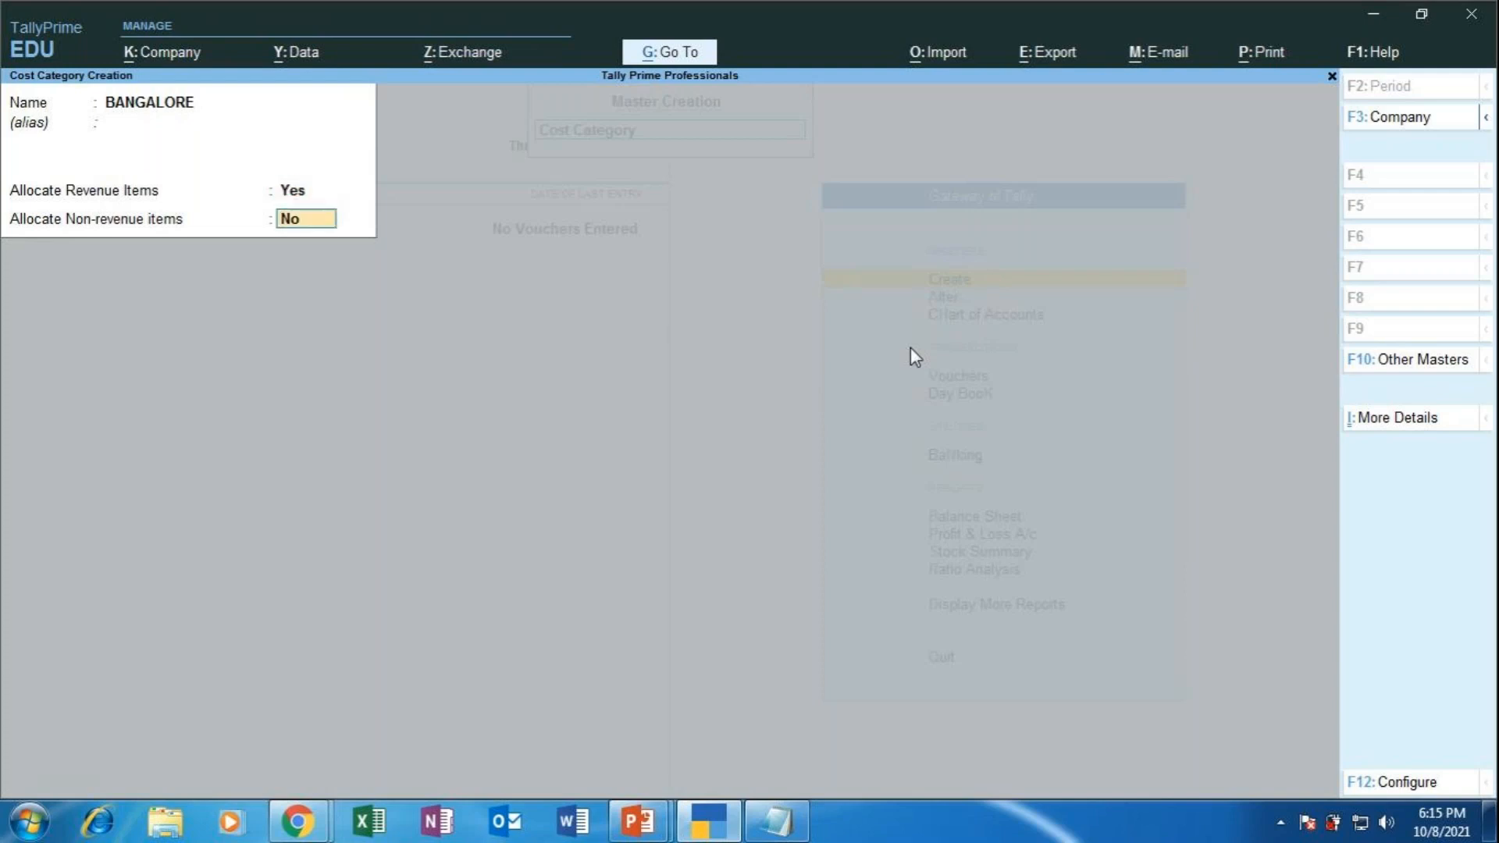
key(Return)
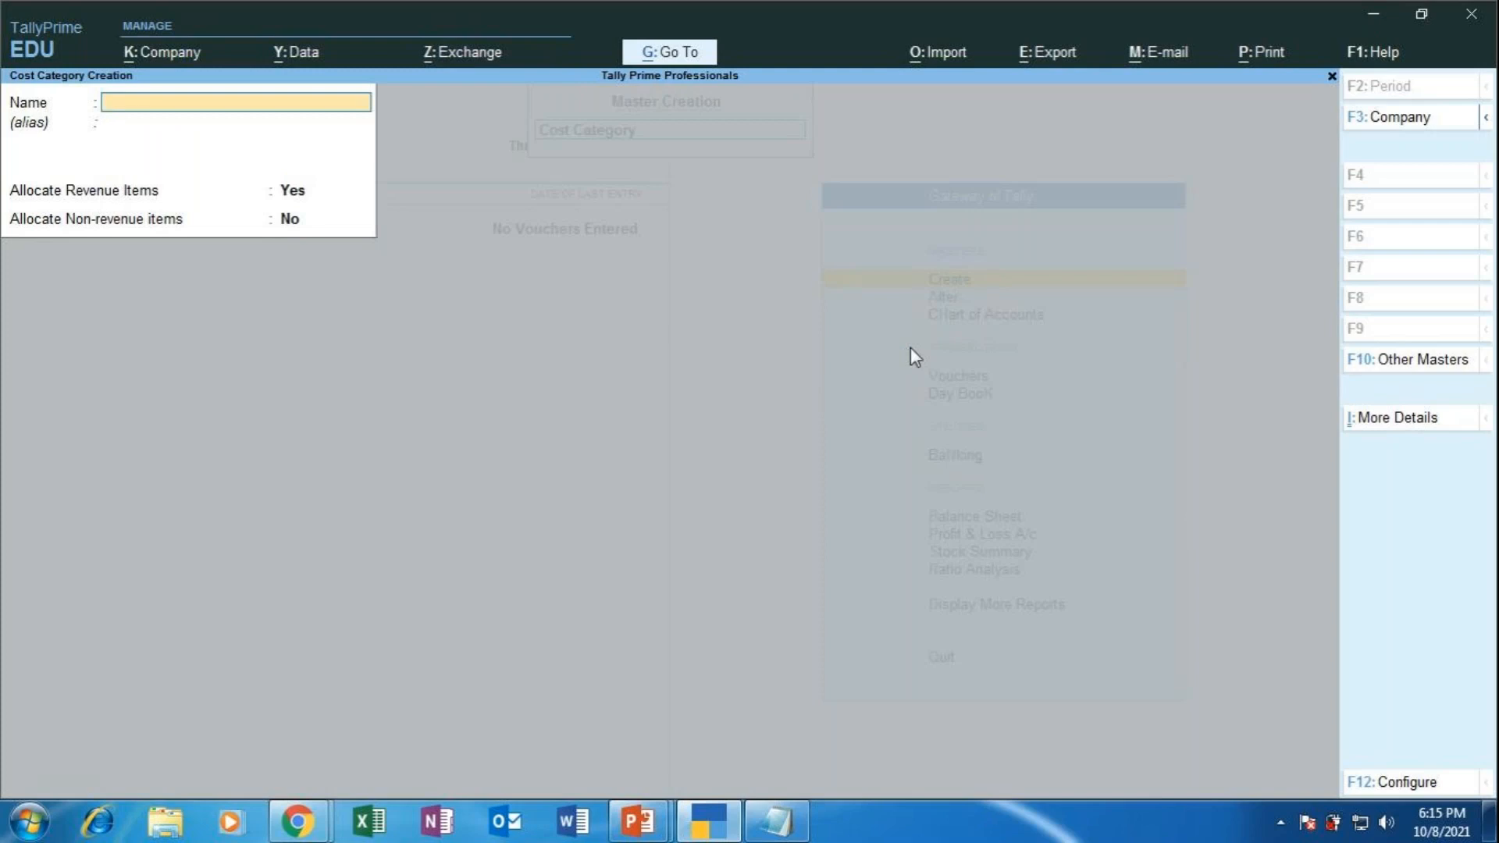
Create the cost category KARNATAKA with revenue items allocated and non-revenue items set to No.
text(KARNATAKA)
key(Return)
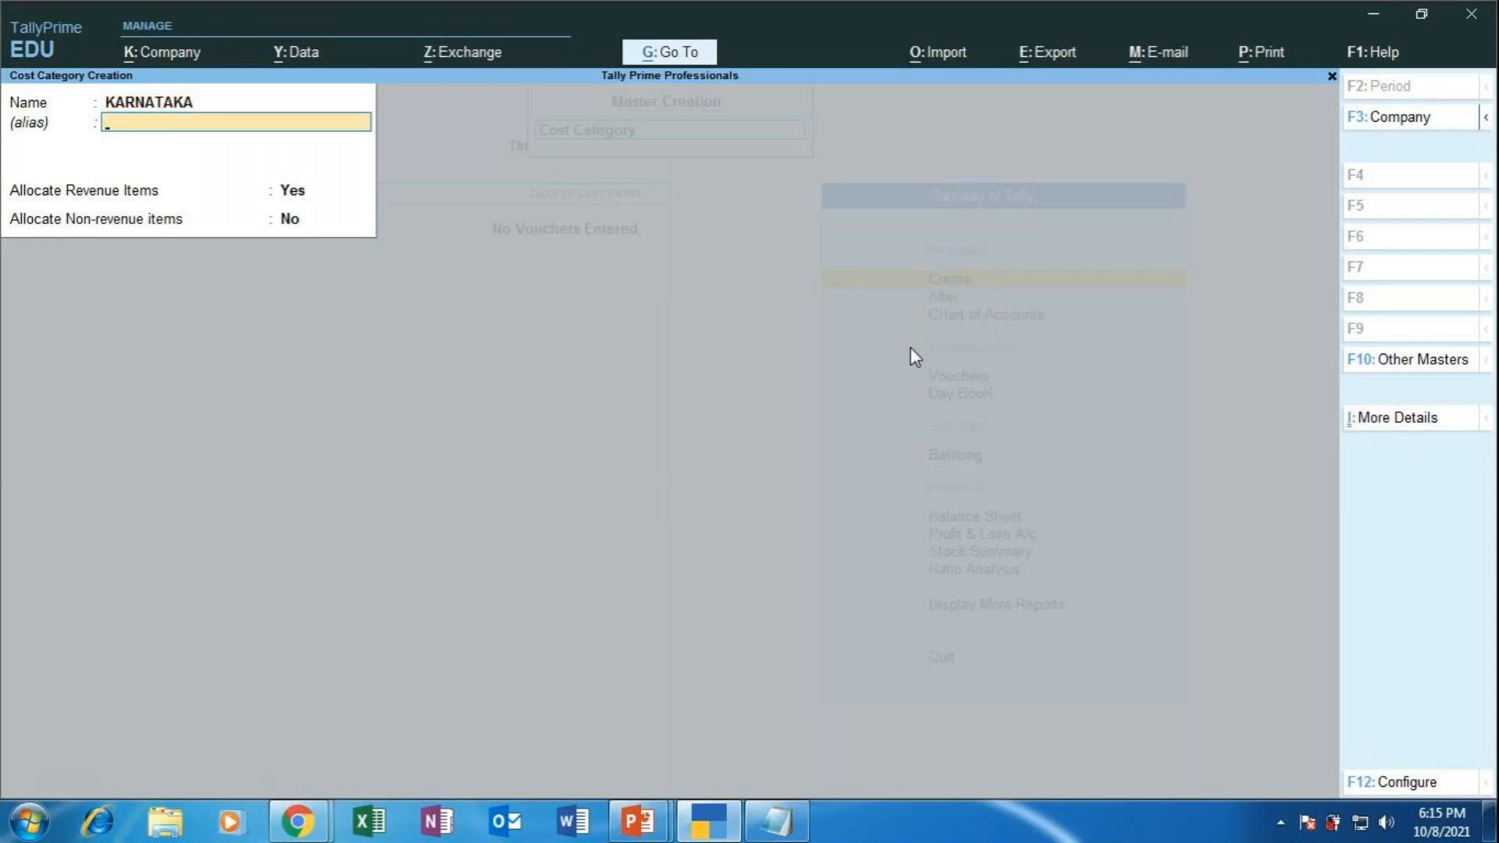
key(Return)
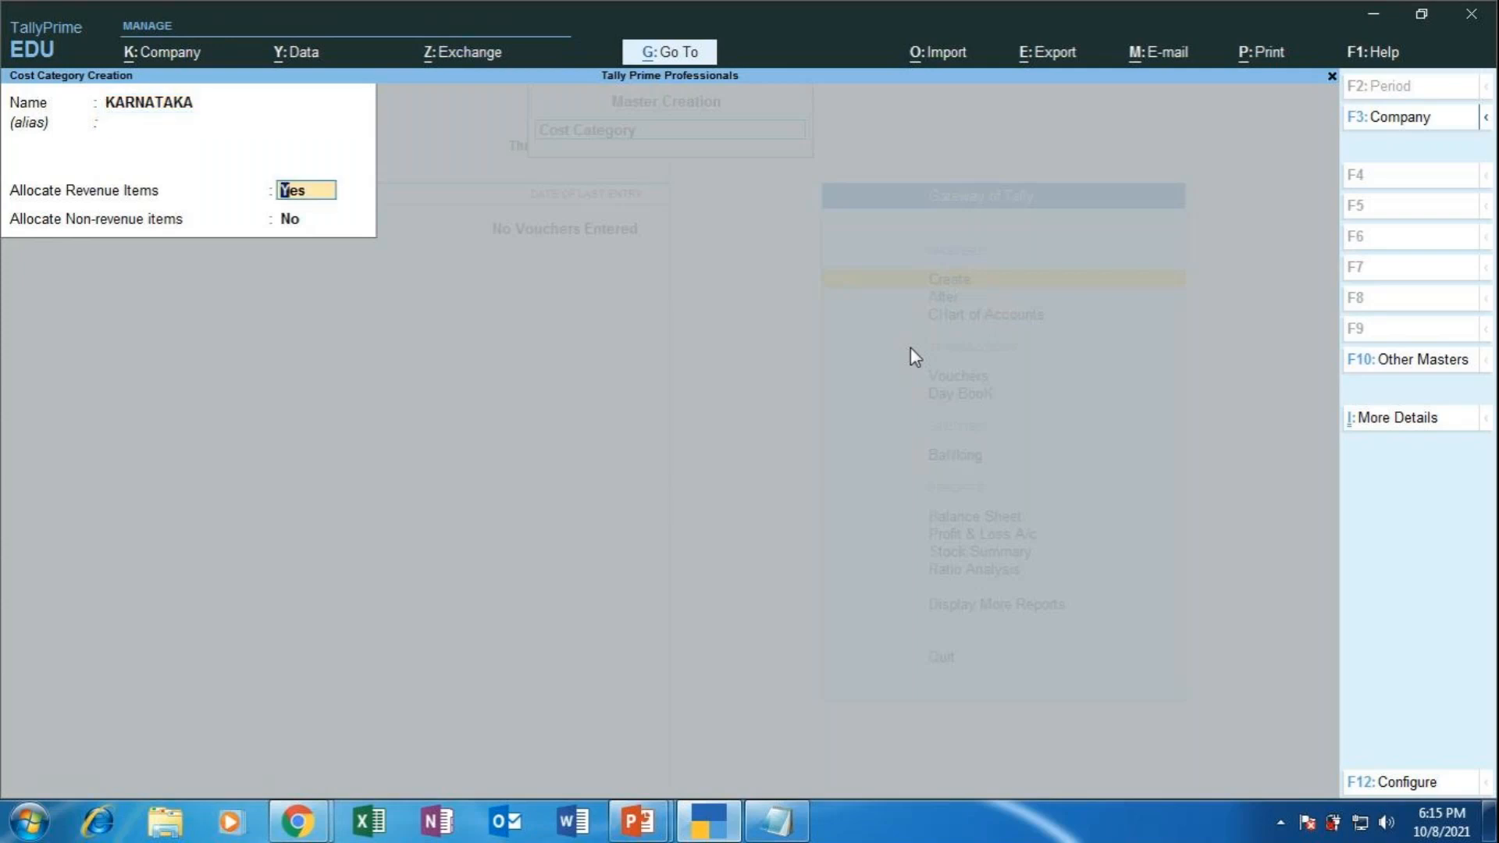
key(Return)
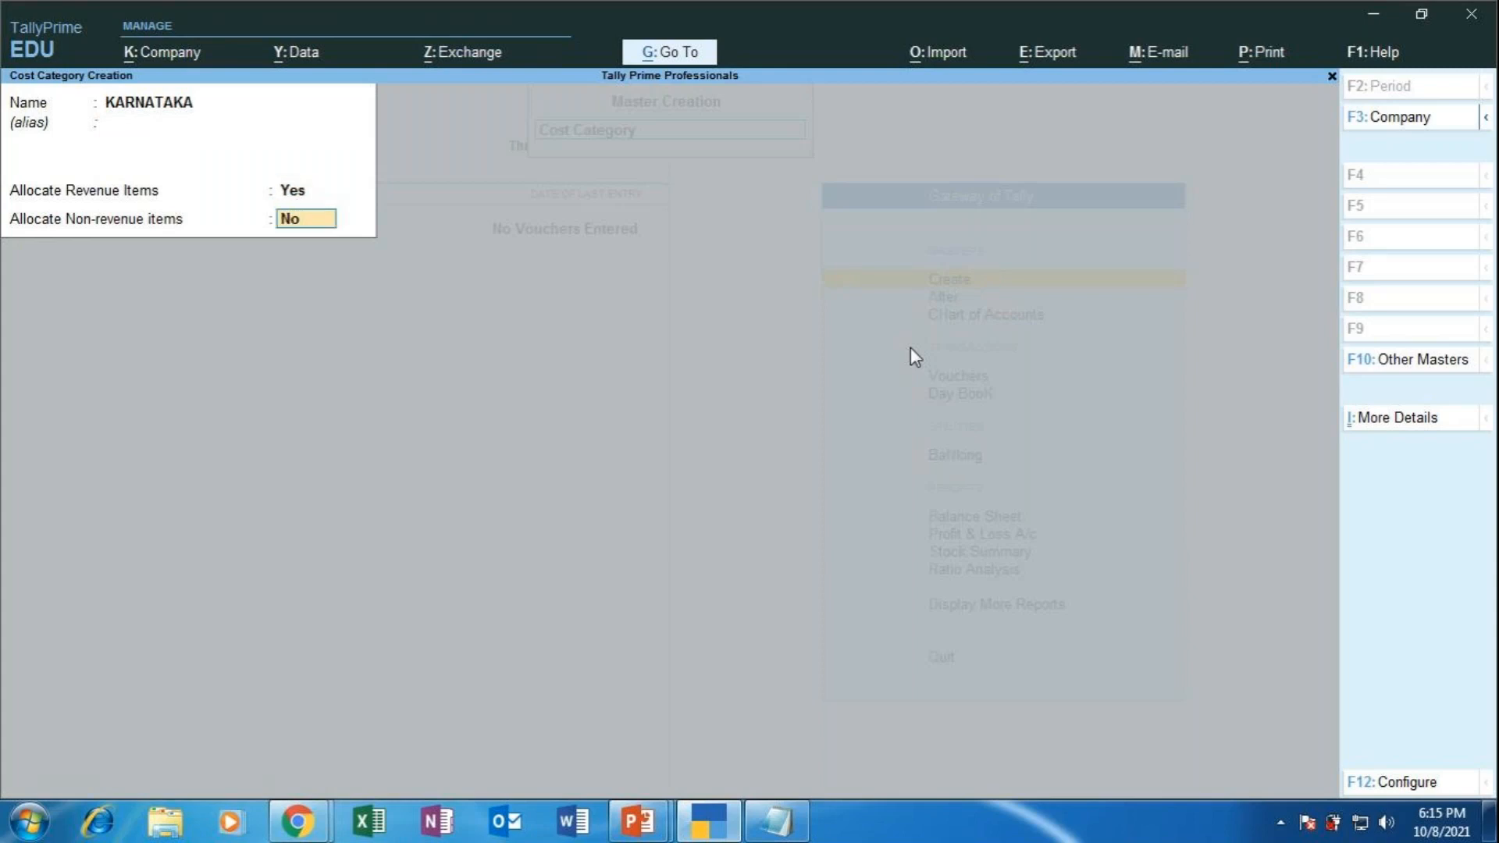
key(Return)
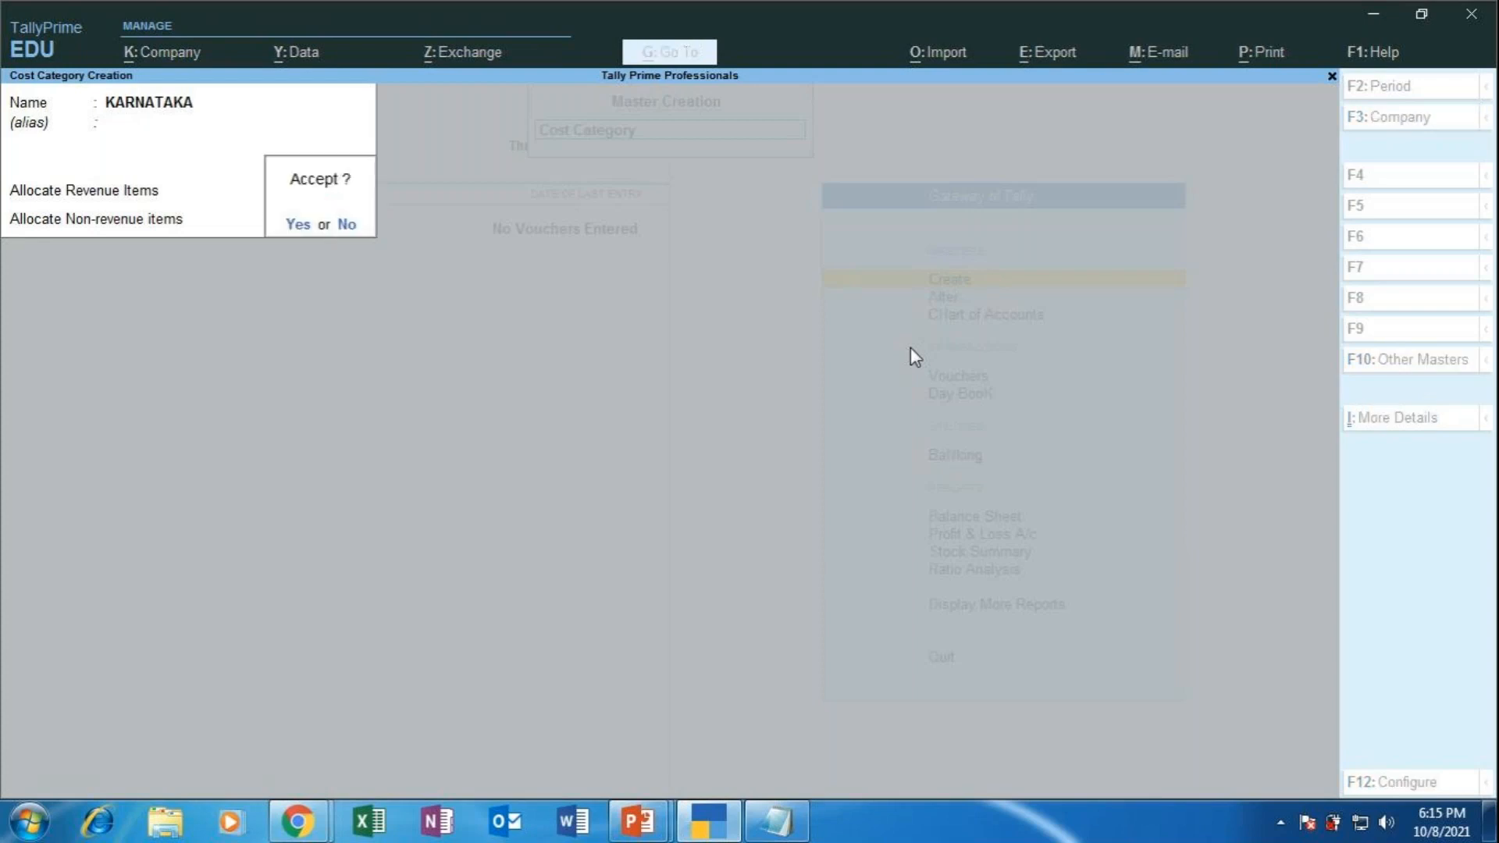
key(Return)
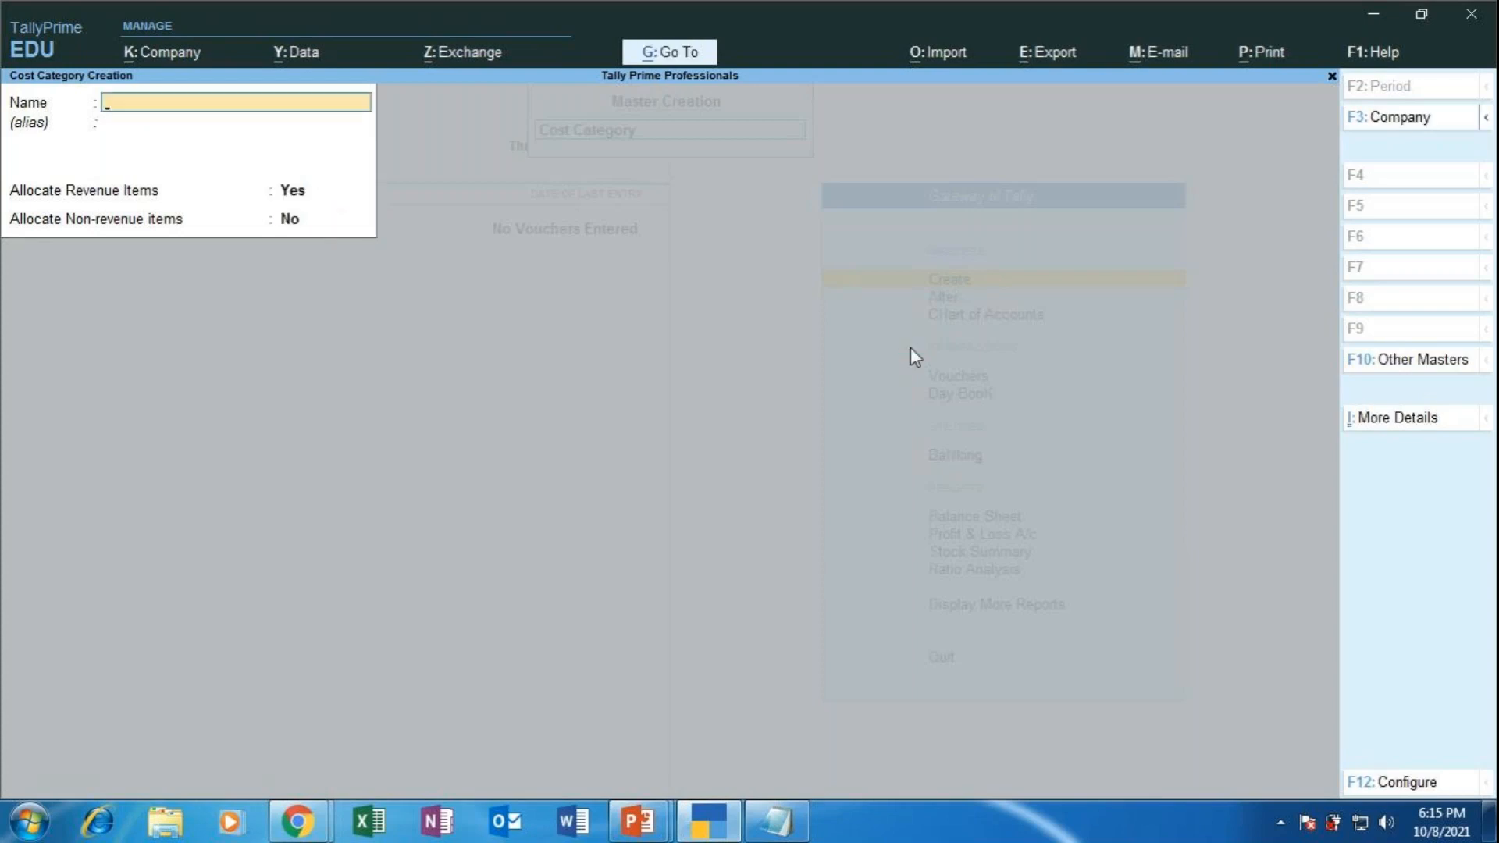
Create the cost category MAHARASHTRA with revenue items allocated and non-revenue items set to No.
text(MAHARASHTRA)
key(Return)
key(Return)
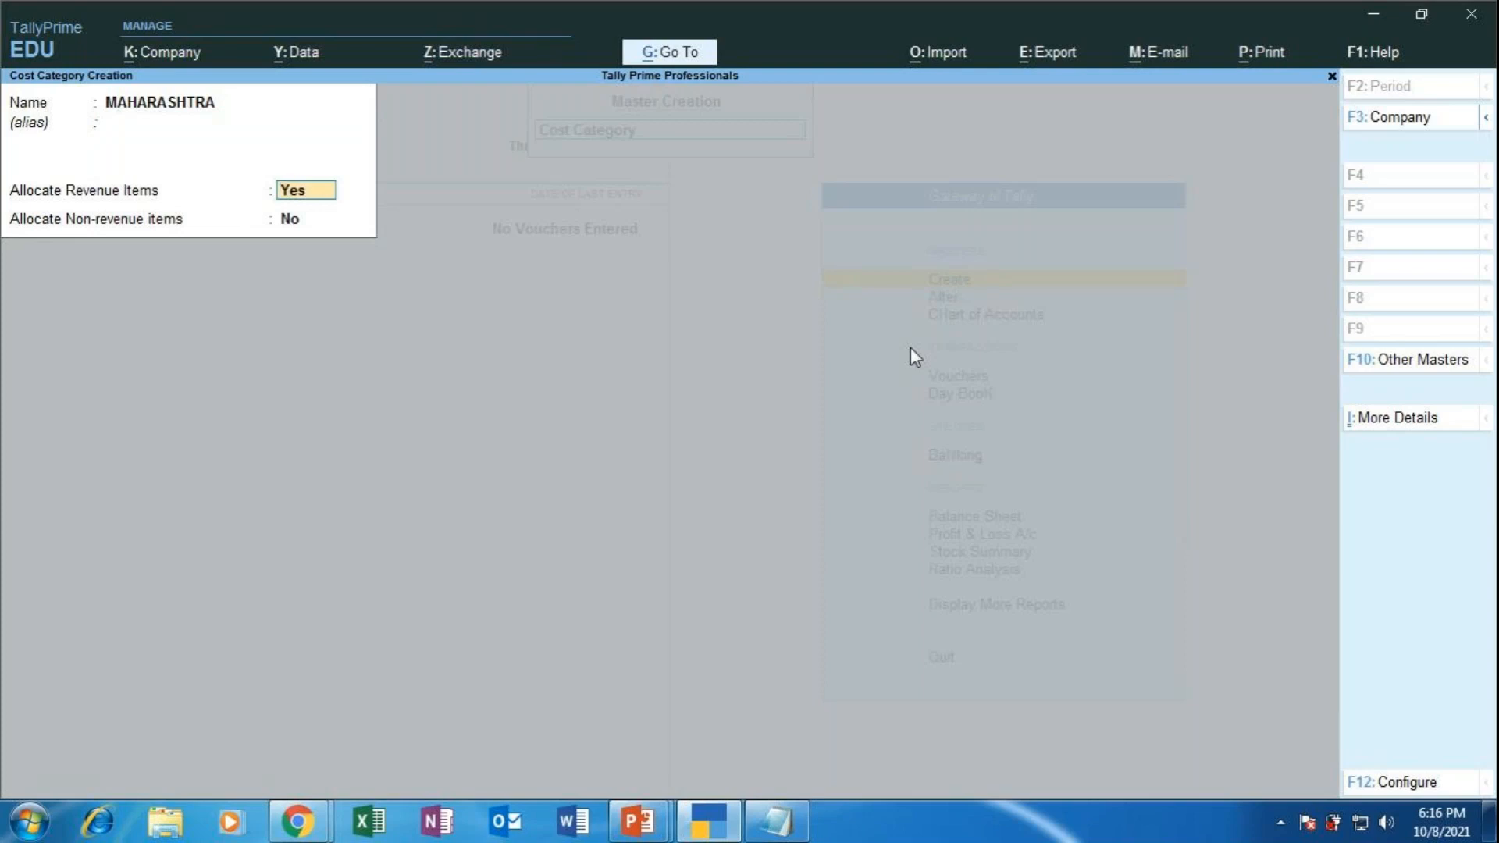
key(Return)
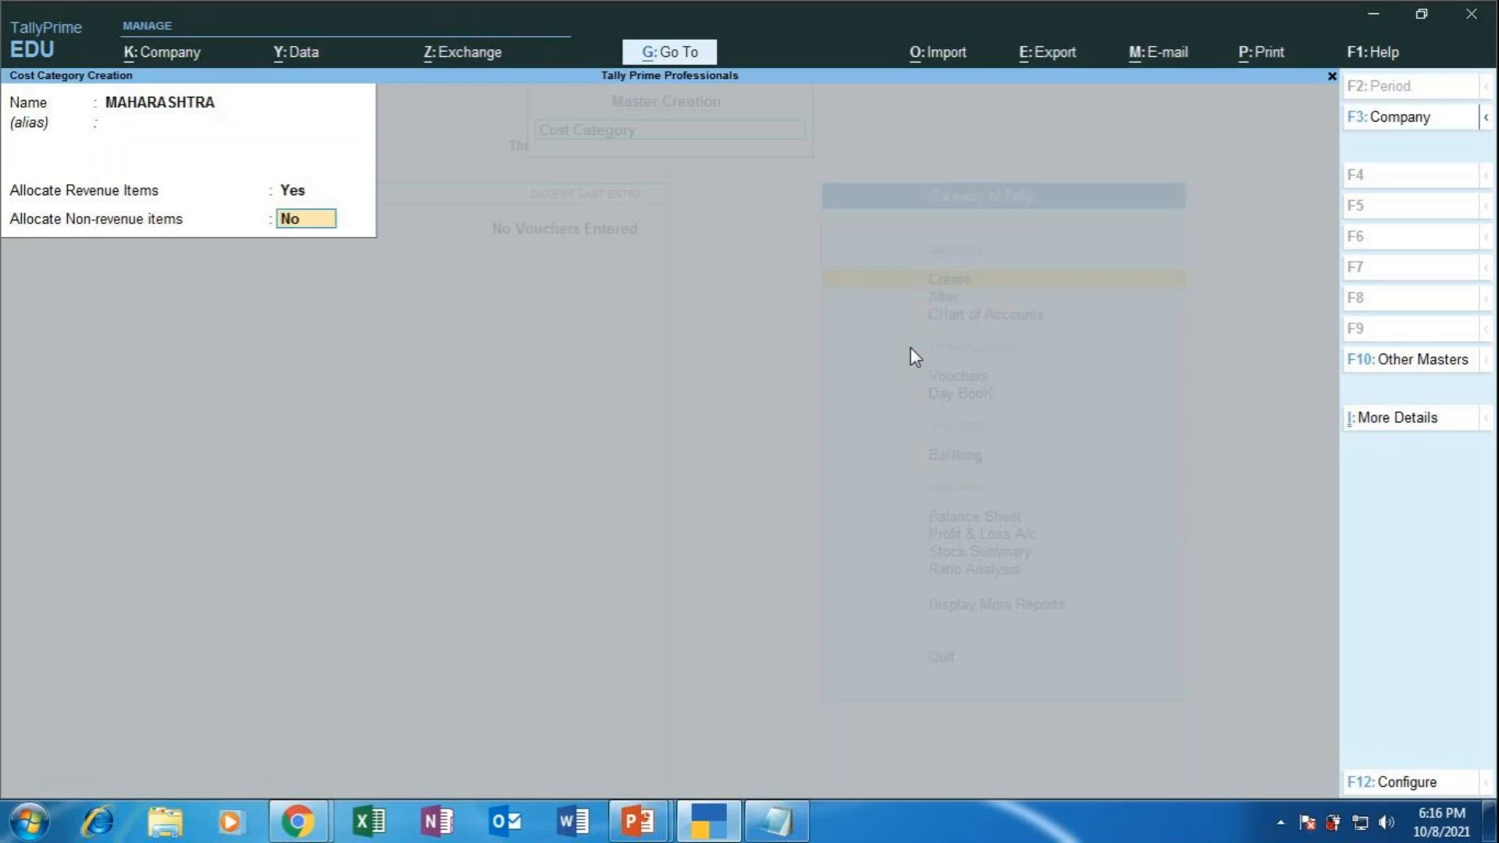
key(Return)
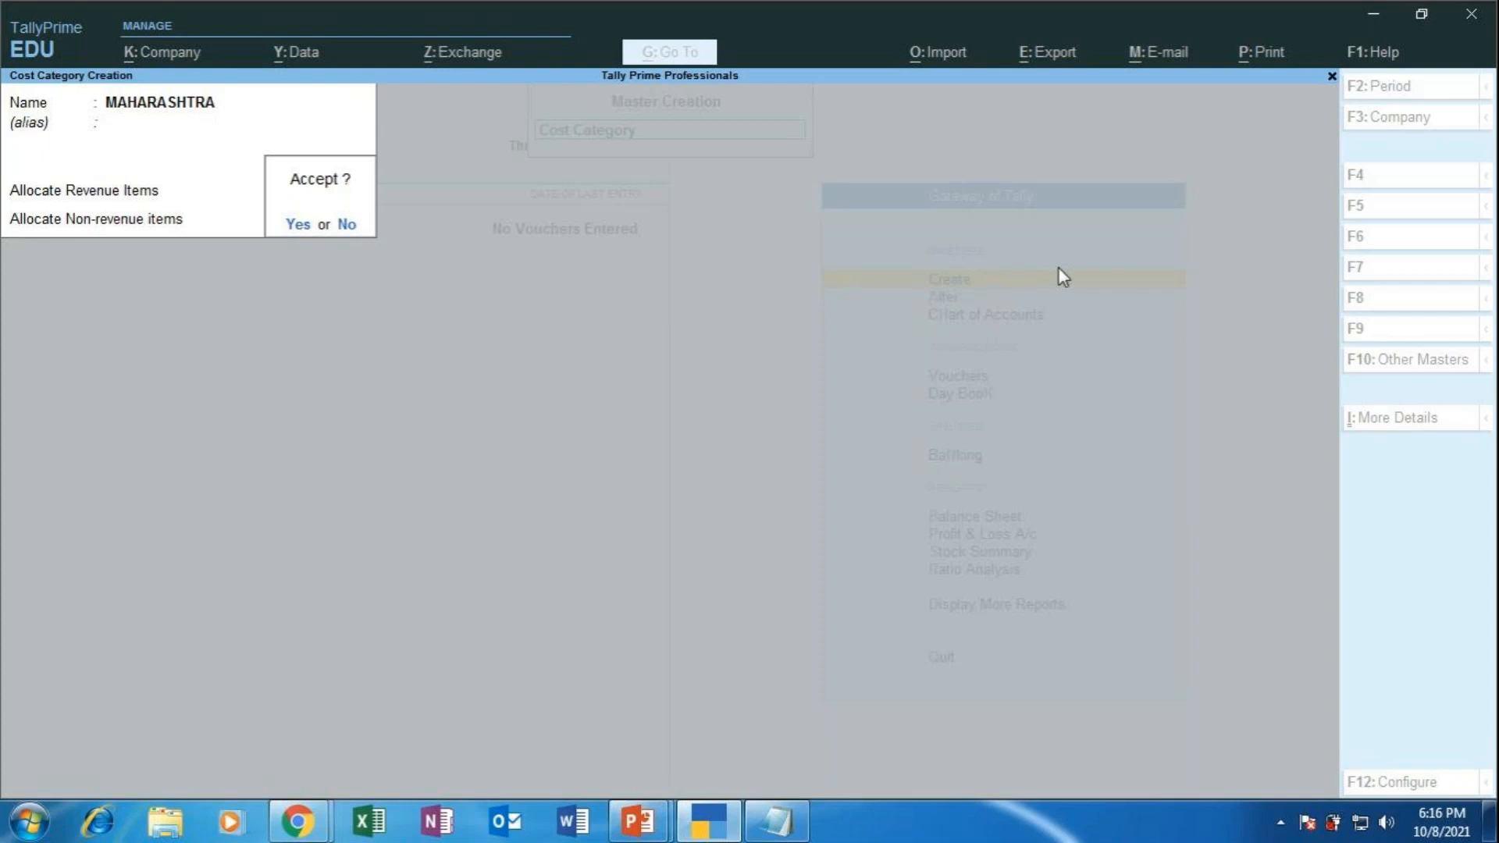
key(y)
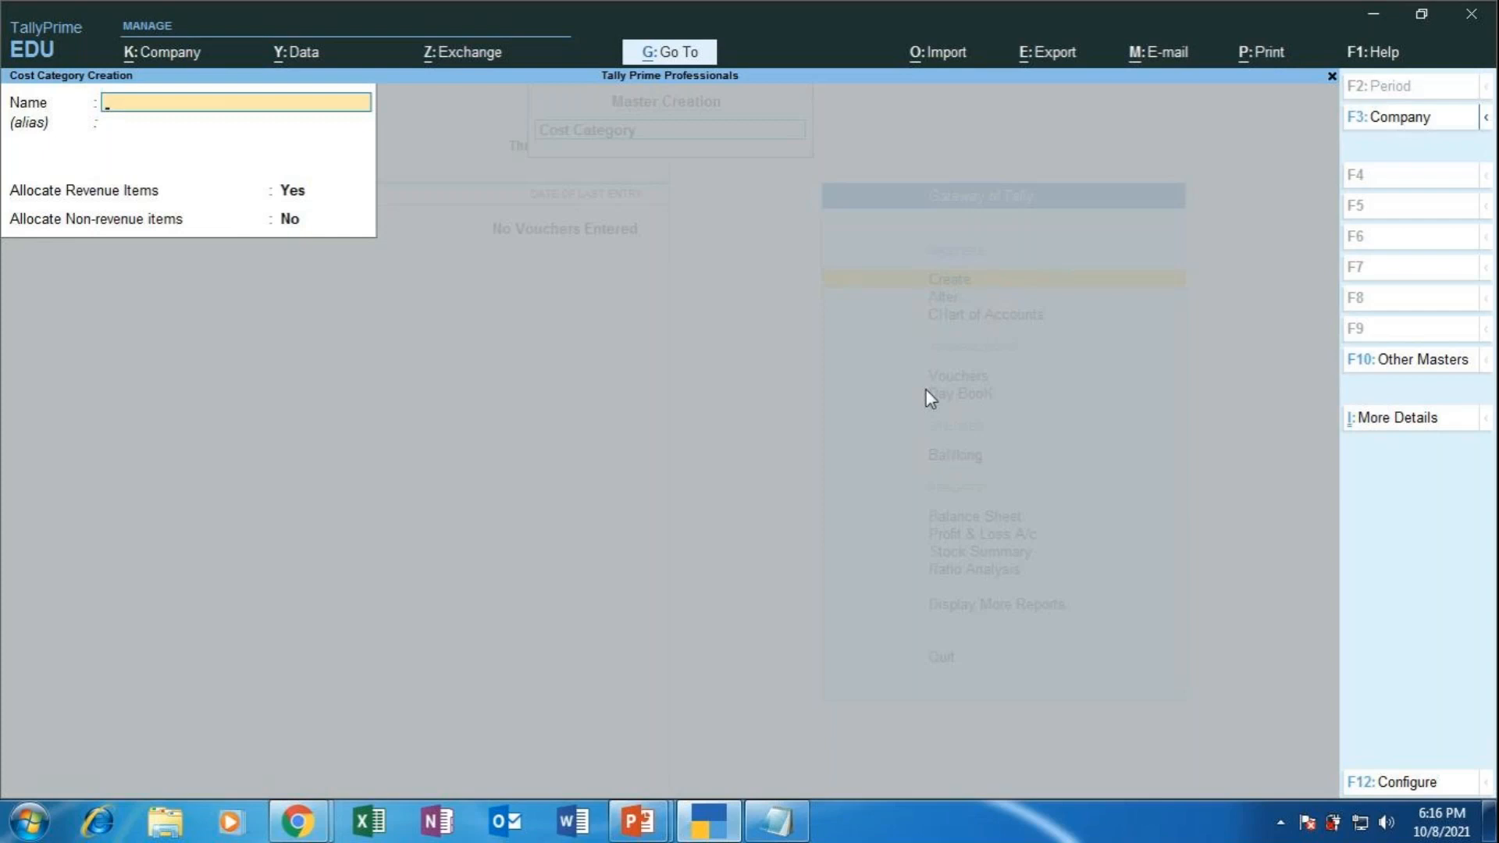
Quit cost category creation and start creating a Cost Centre master.
key(Escape)
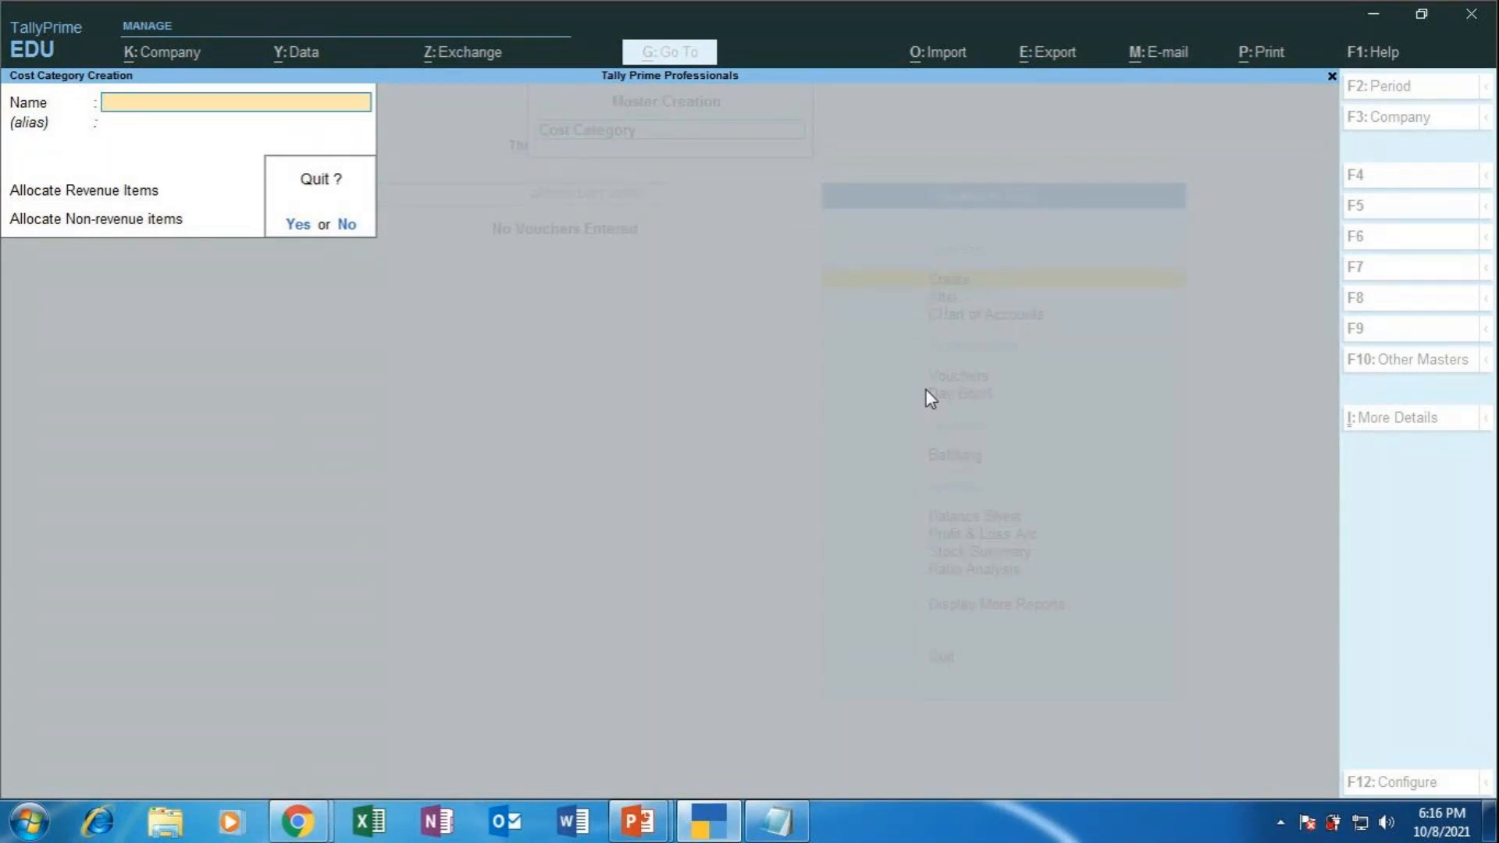
key(y)
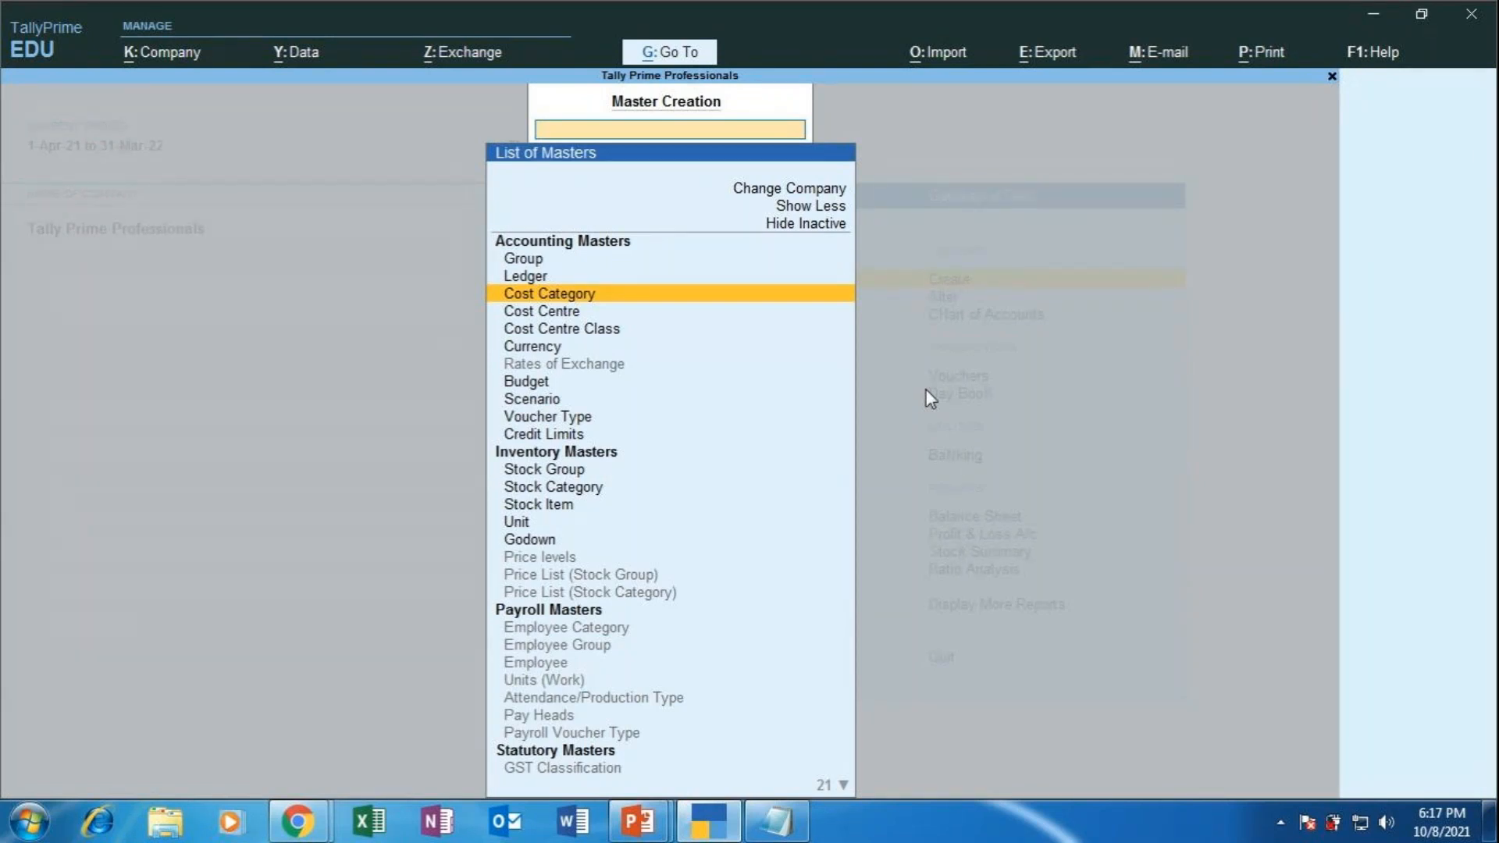
key(Down)
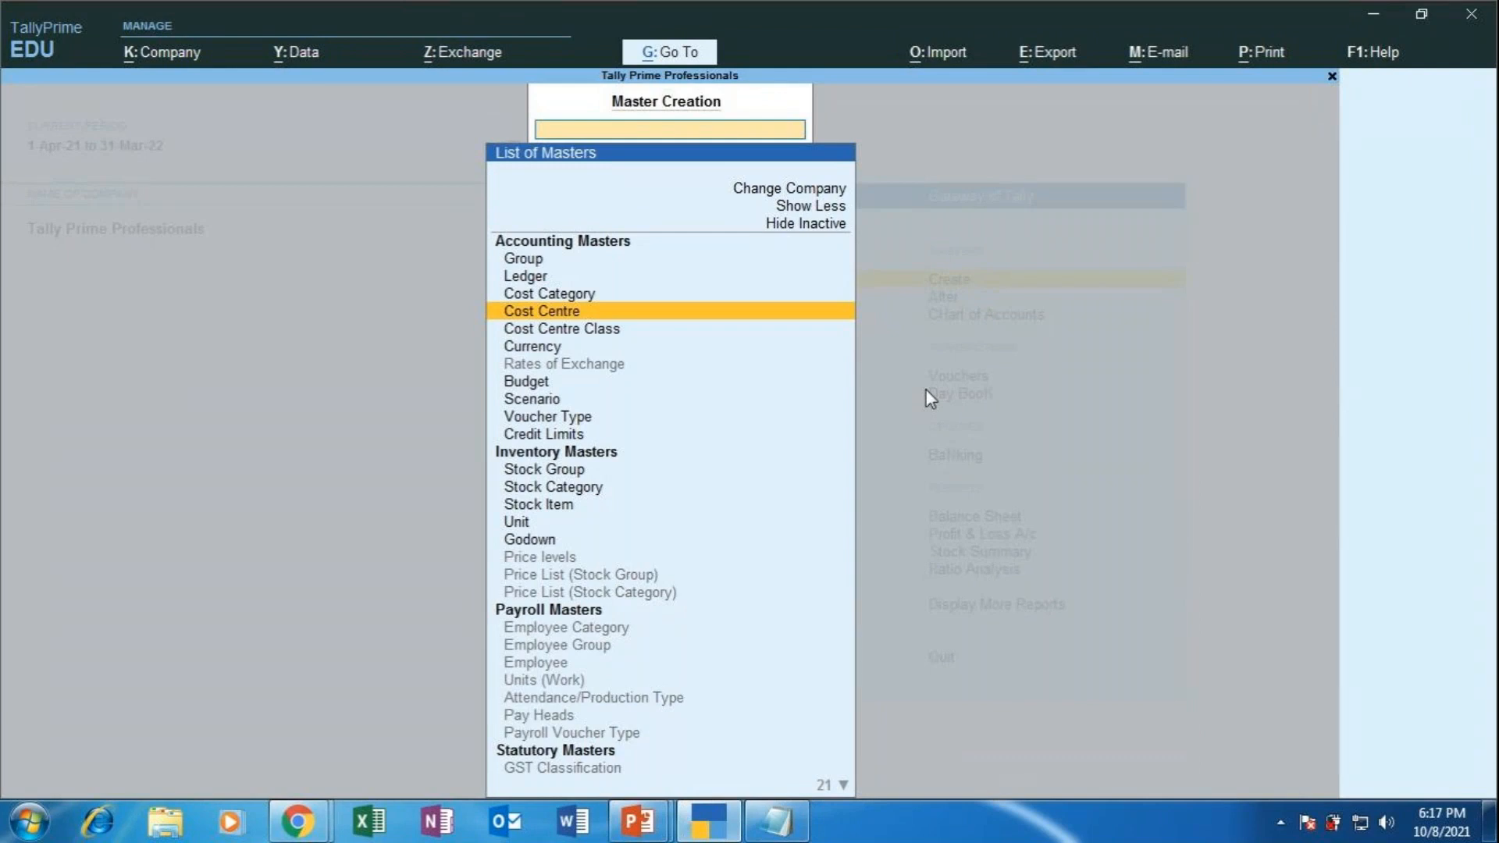
key(Return)
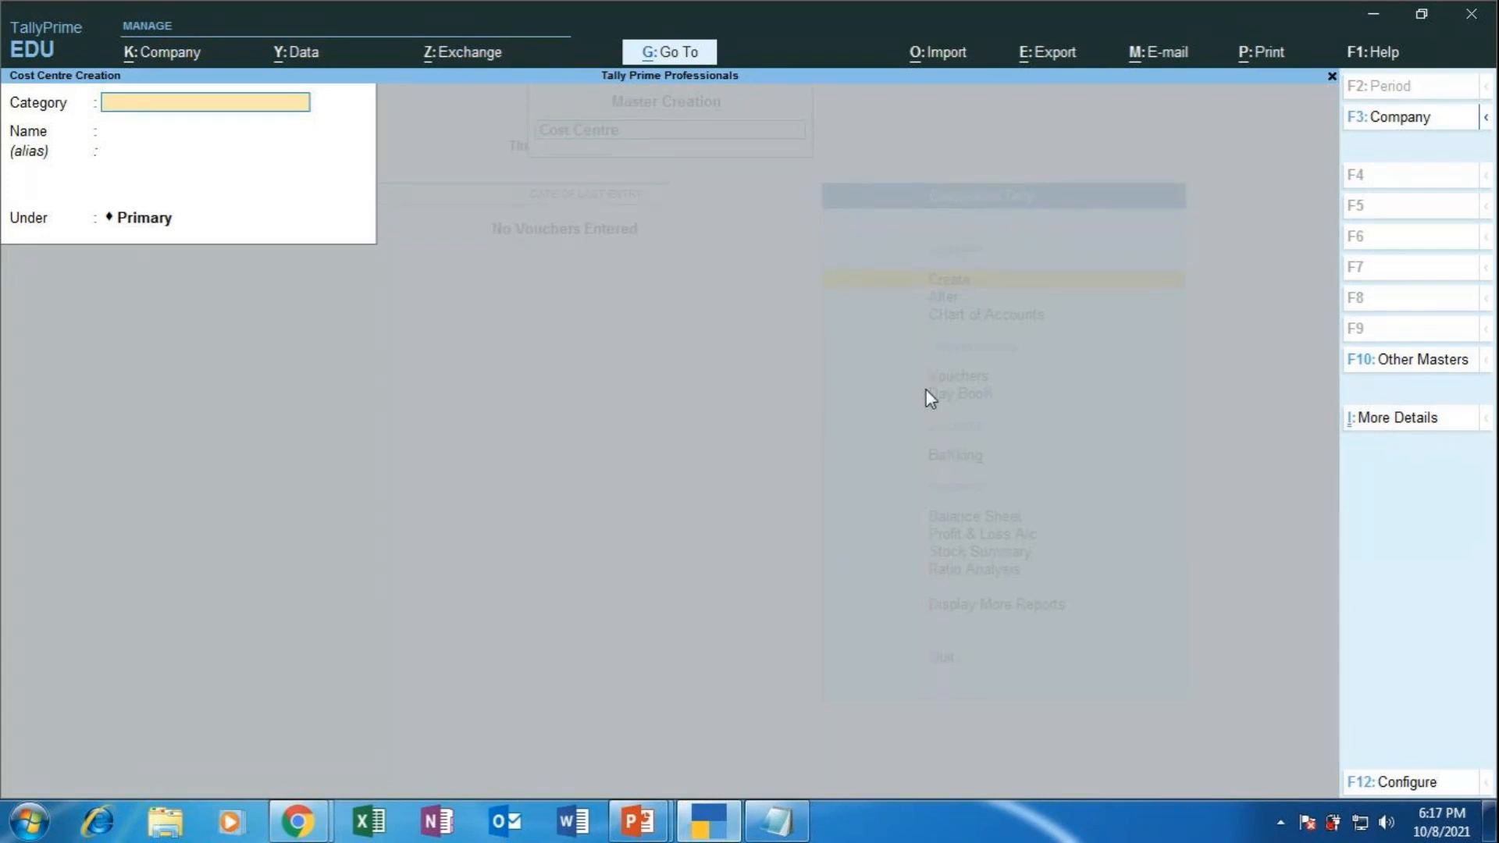
Review the cost categories and cost centers slide of the MAPR presentation in PowerPoint full screen, and return to TallyPrime.
click(637, 821)
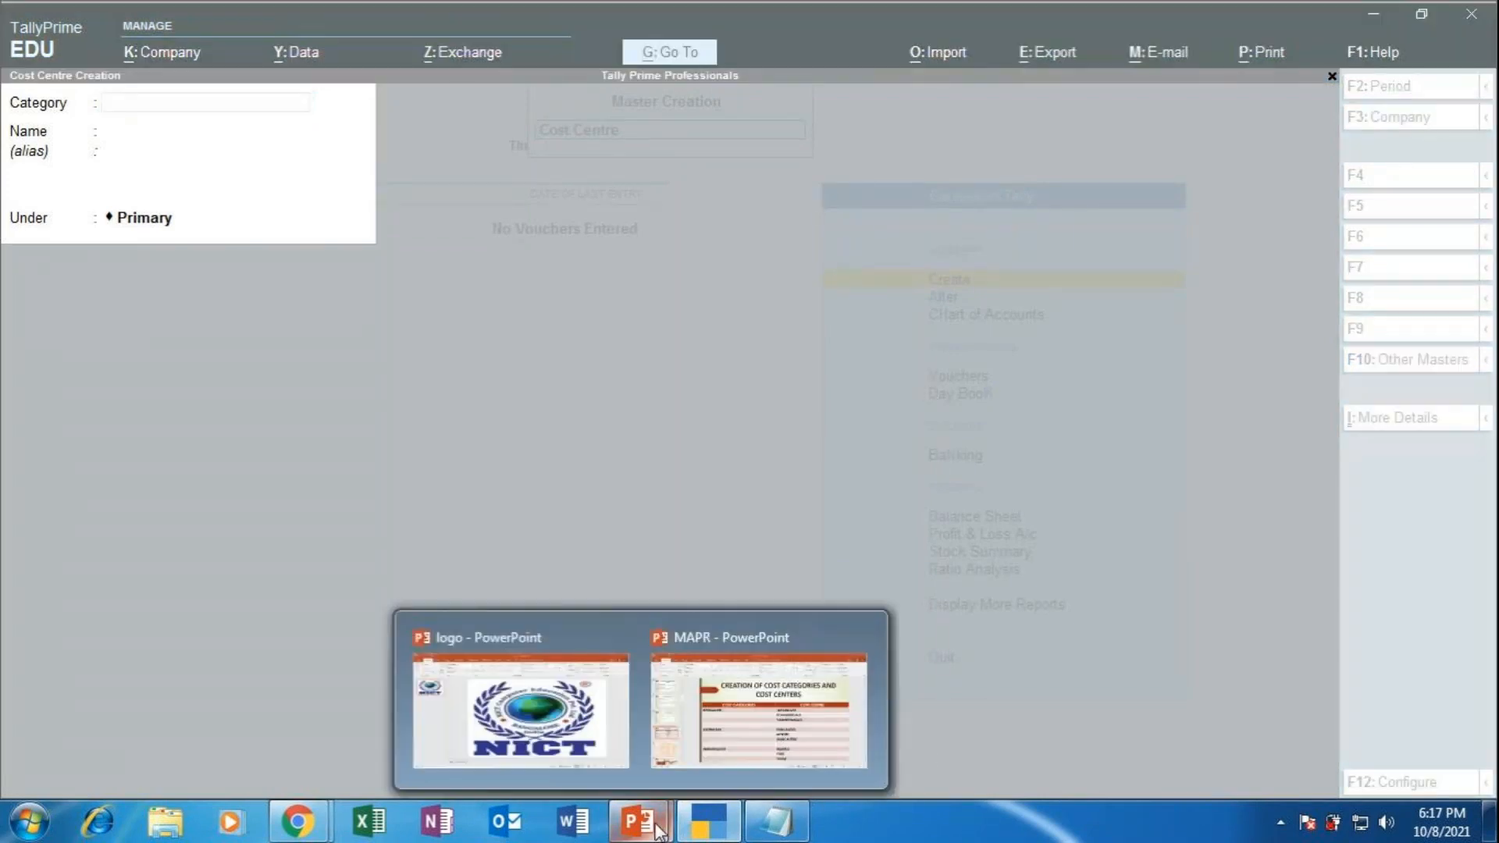
click(707, 759)
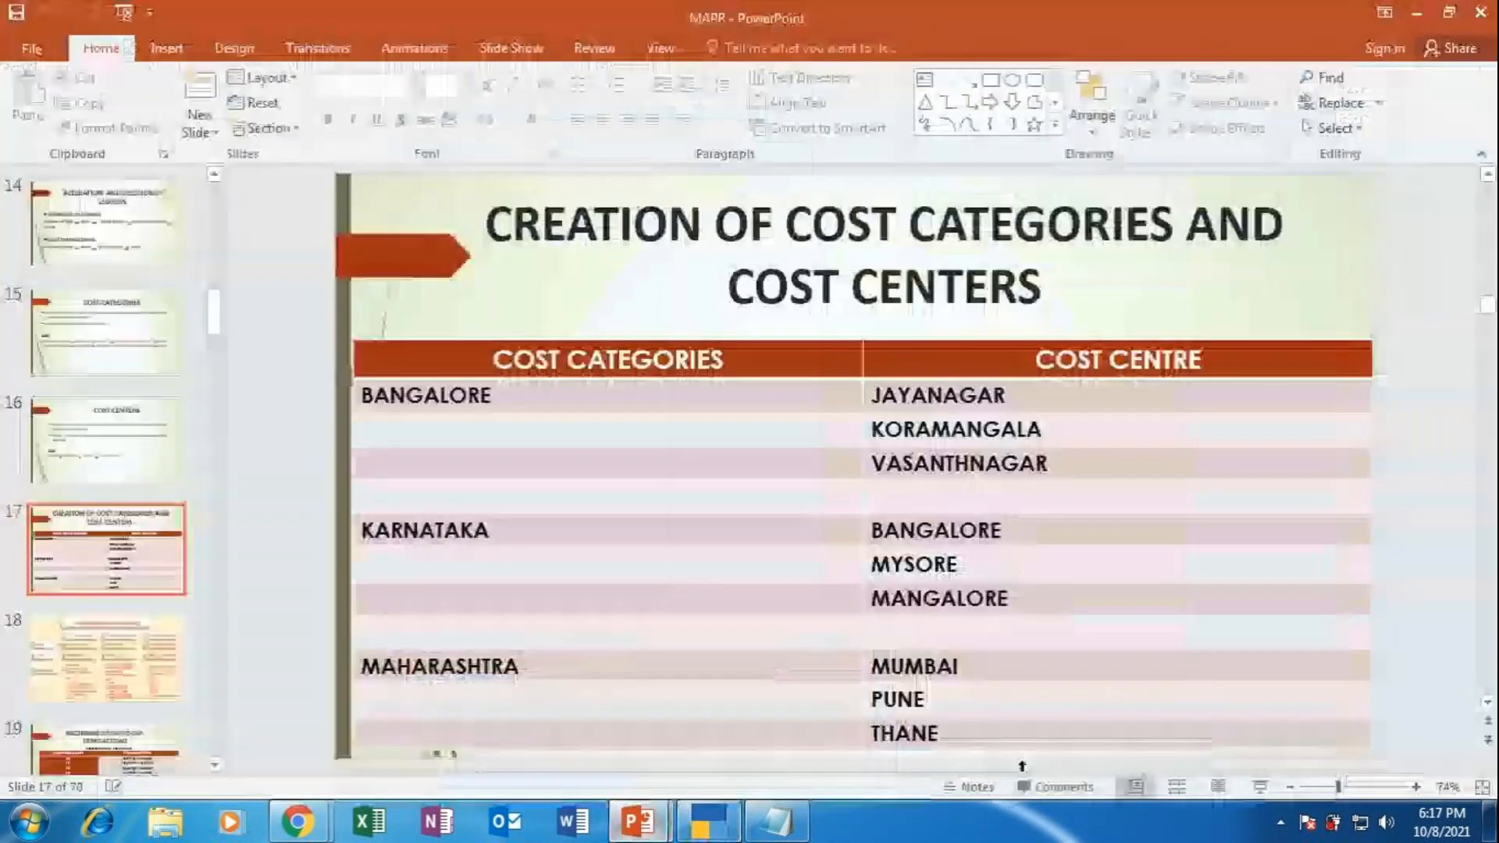
click(1260, 788)
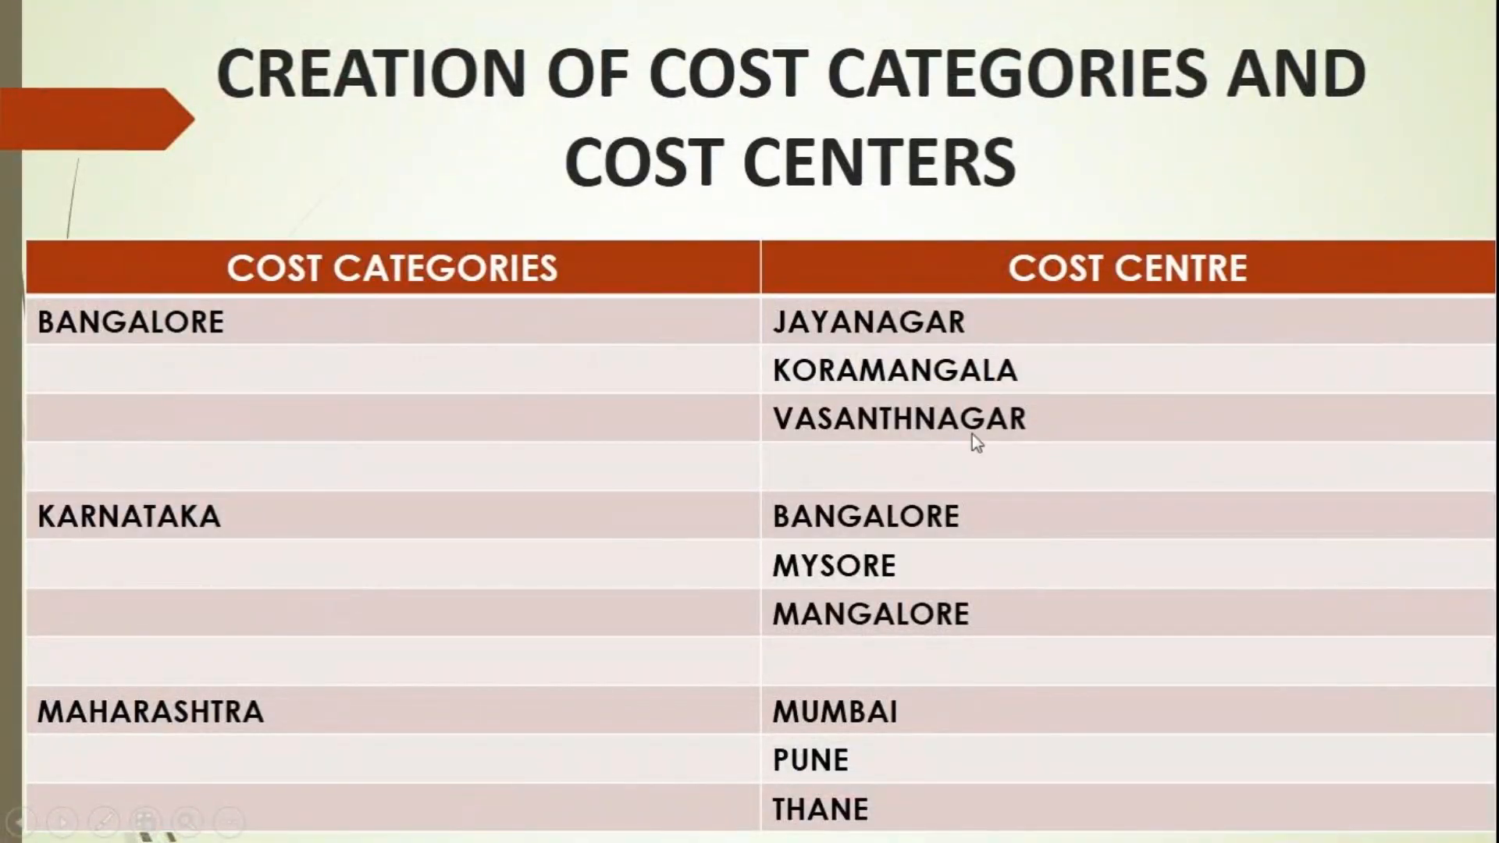
key(Escape)
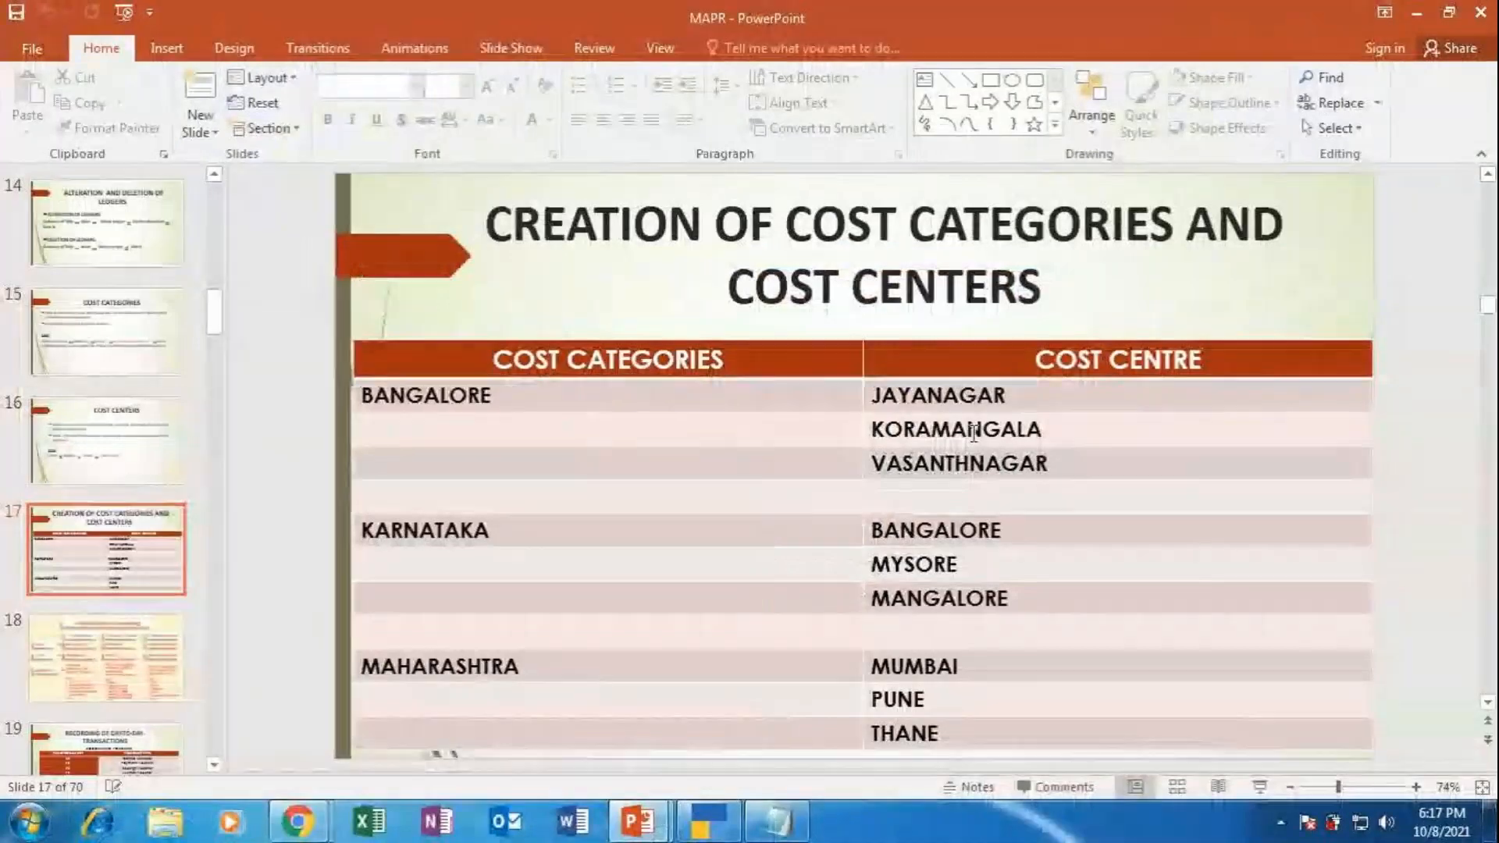
click(707, 821)
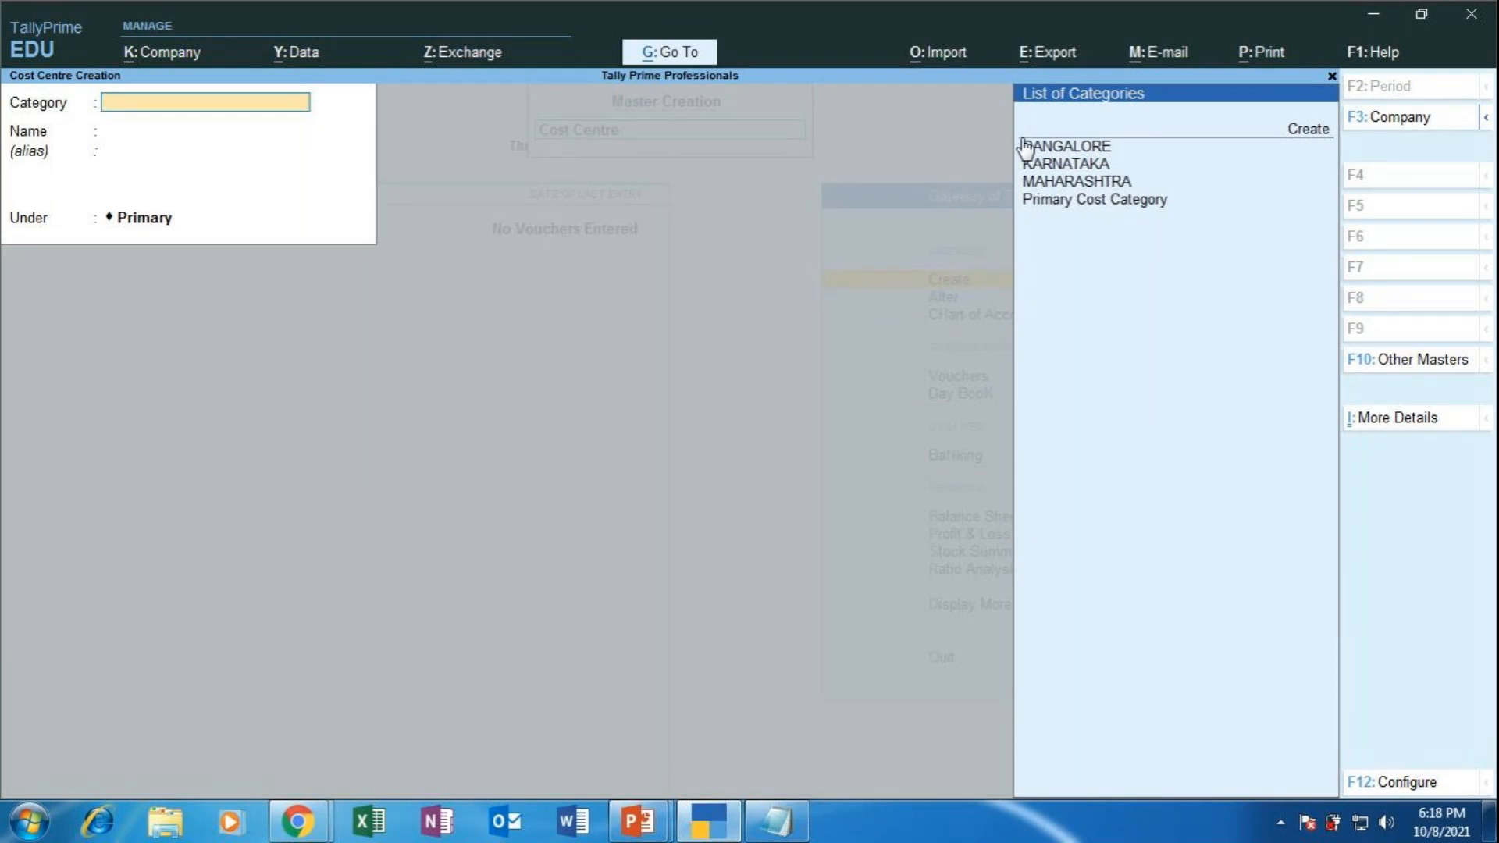
Create the cost centre JAYANAGAR in the BANGALORE category under Primary.
key(Down)
key(Down)
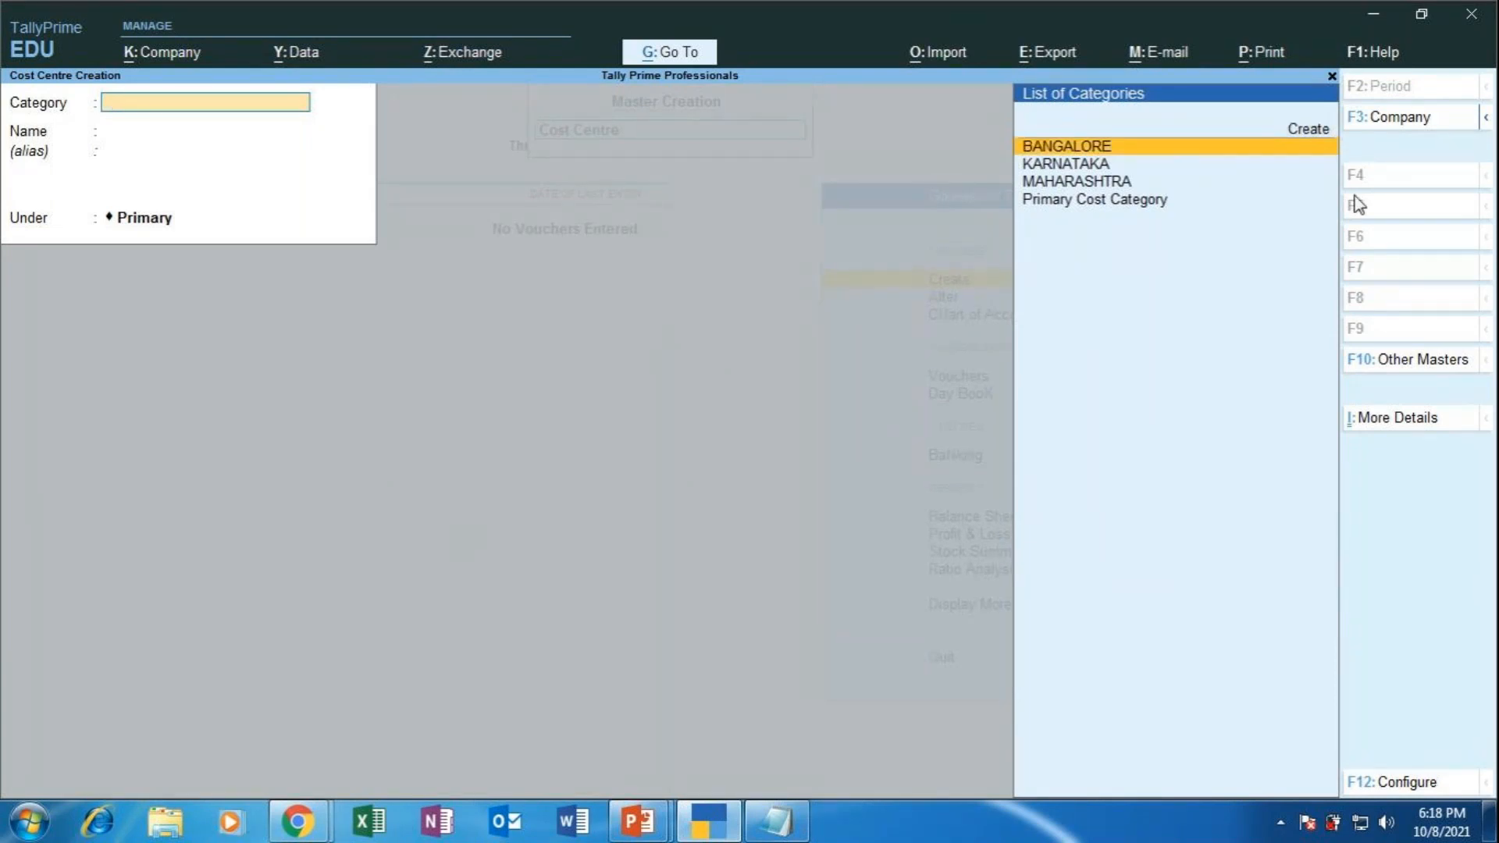
key(Return)
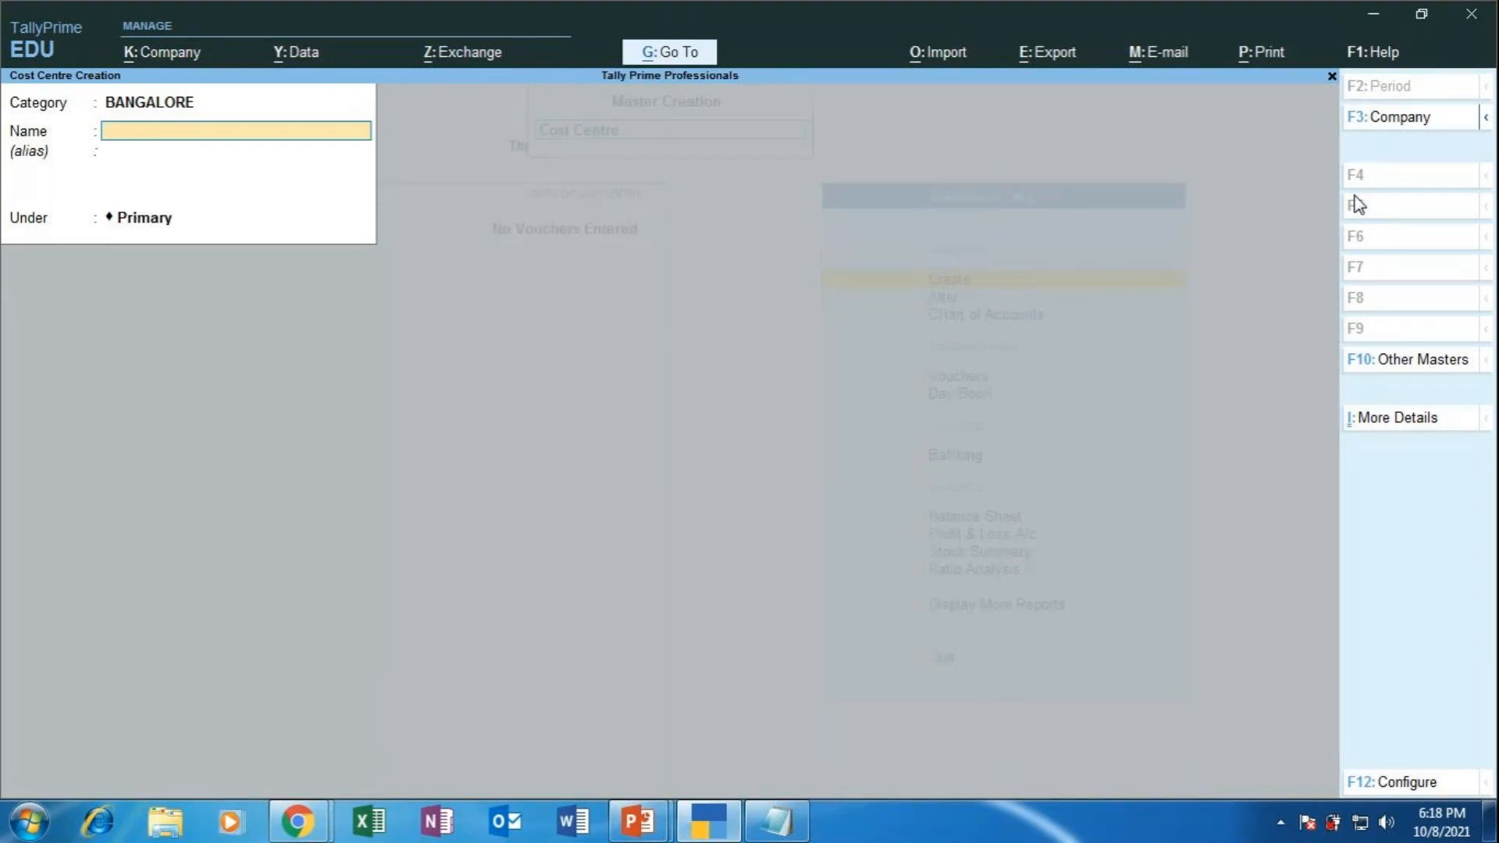
text(JAYANAGAR)
key(Return)
key(Return)
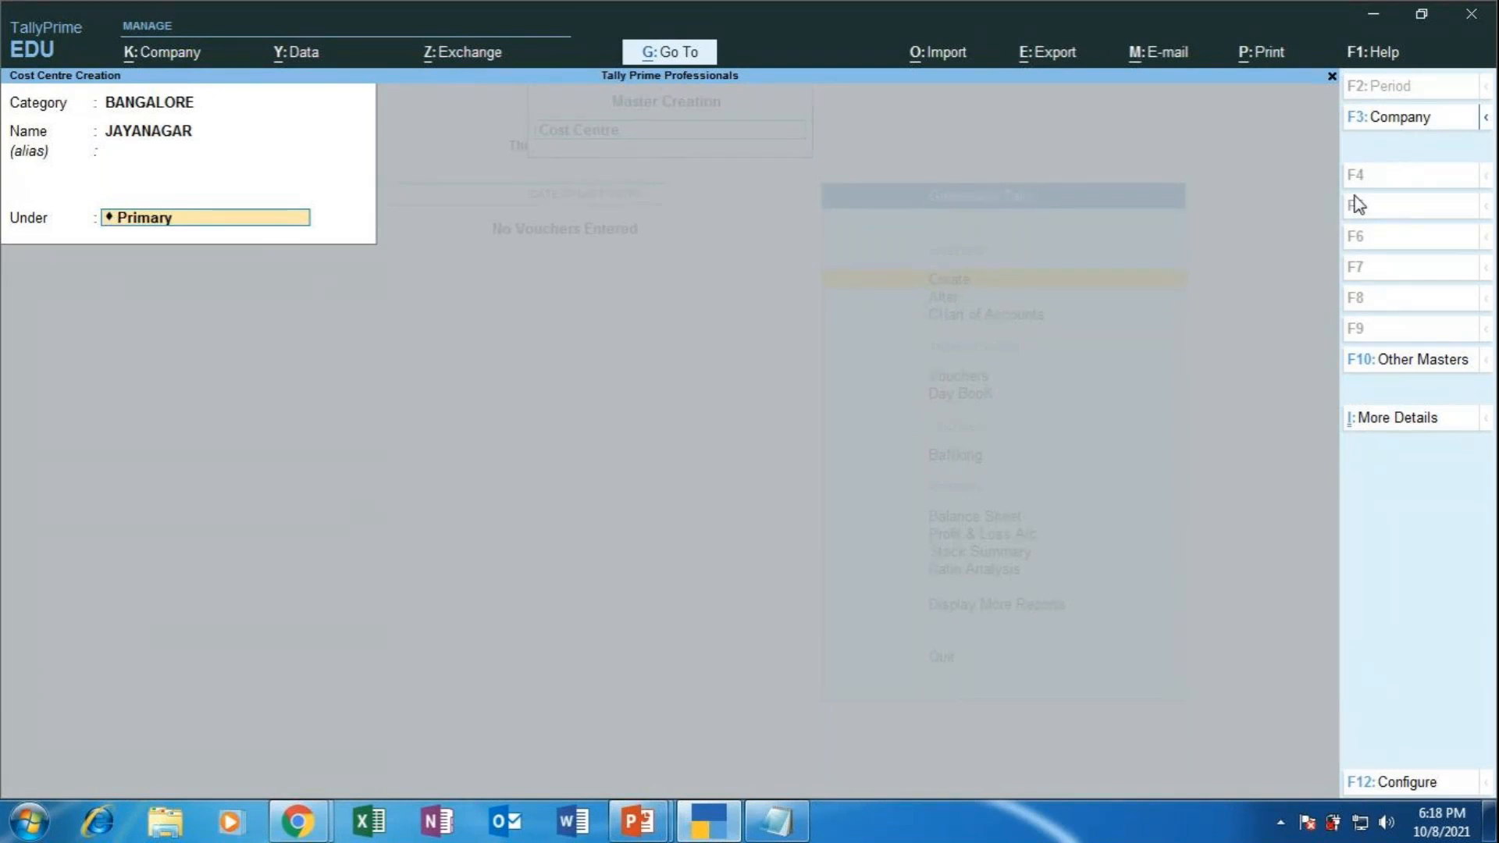
key(Return)
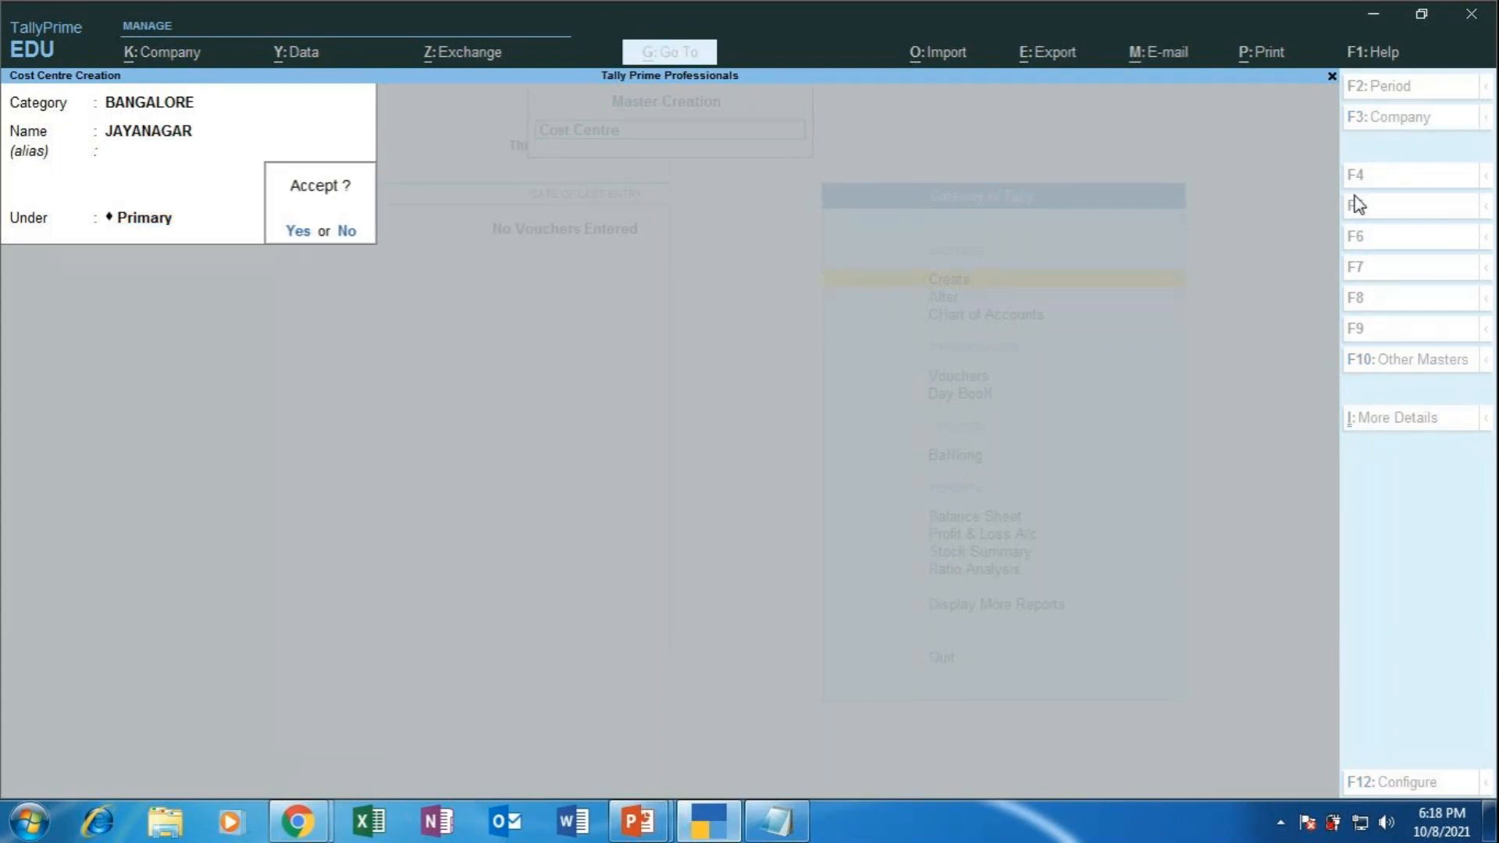
key(y)
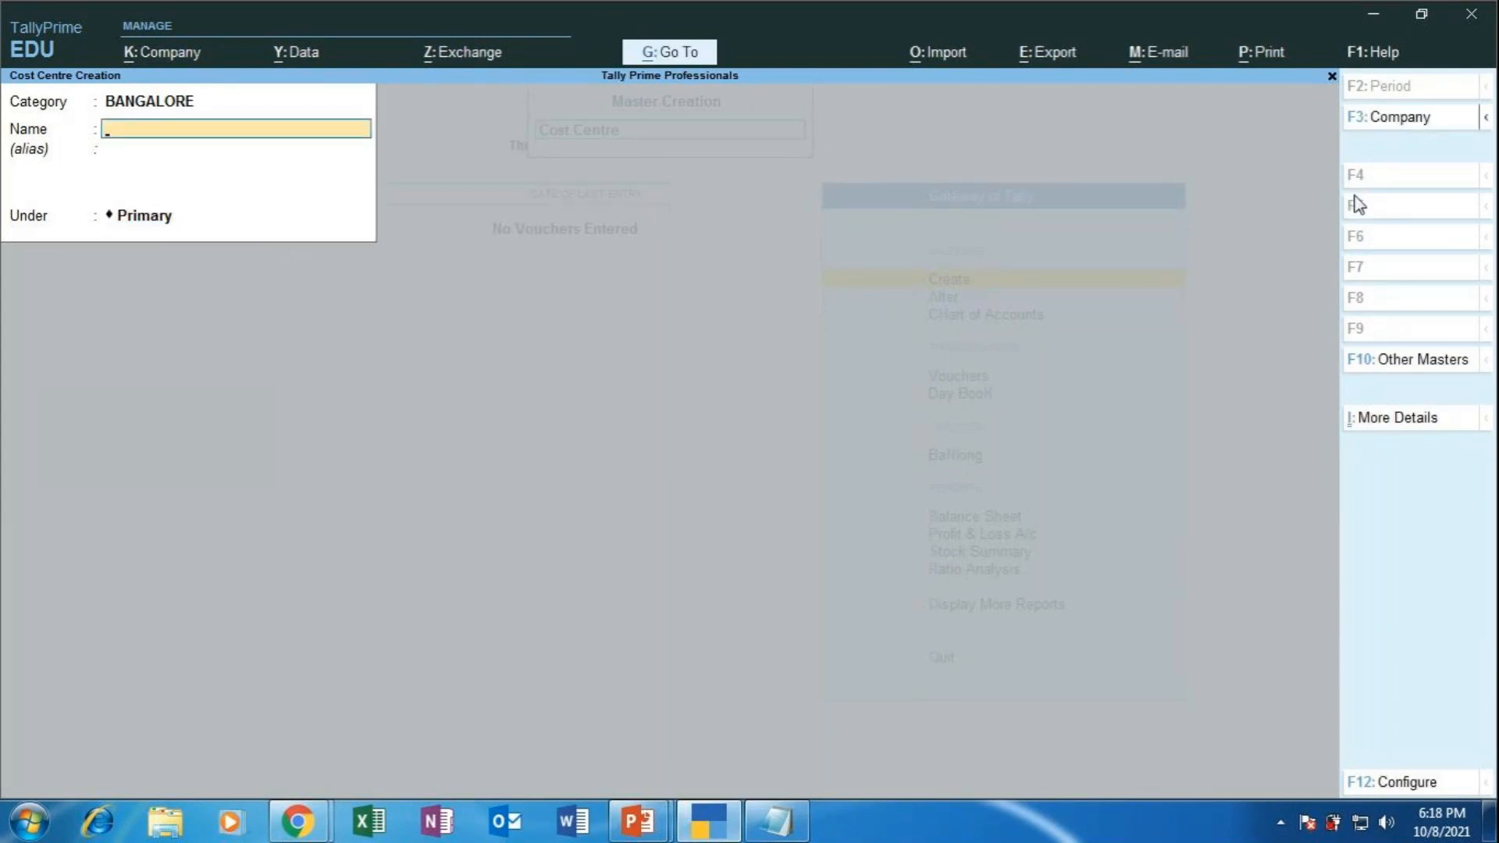
Create the cost centre KORAMANGALA in the BANGALORE category under Primary.
text(KORAMANGALA)
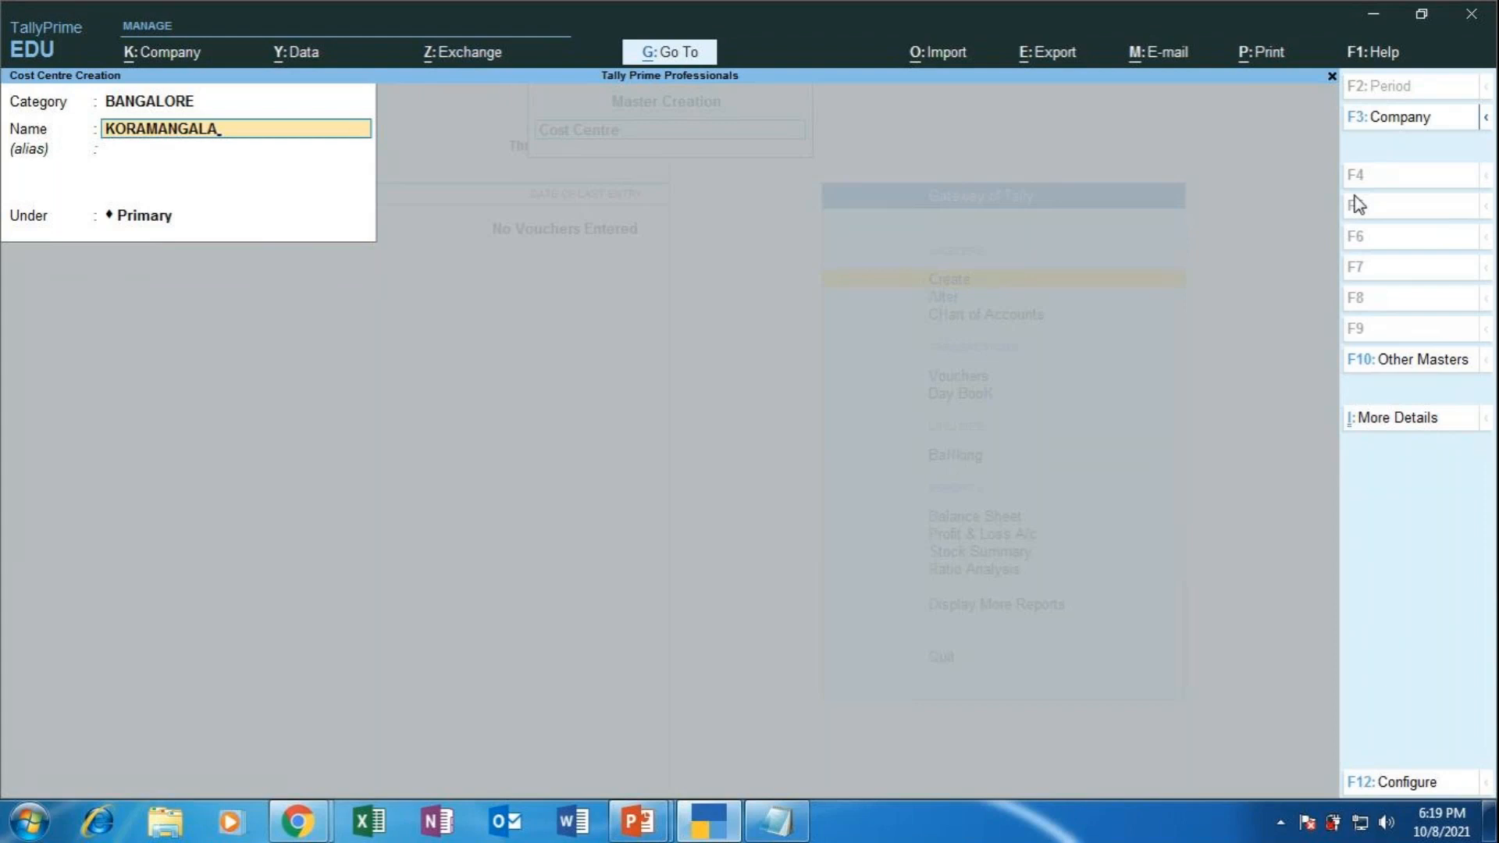
key(Return)
key(Return)
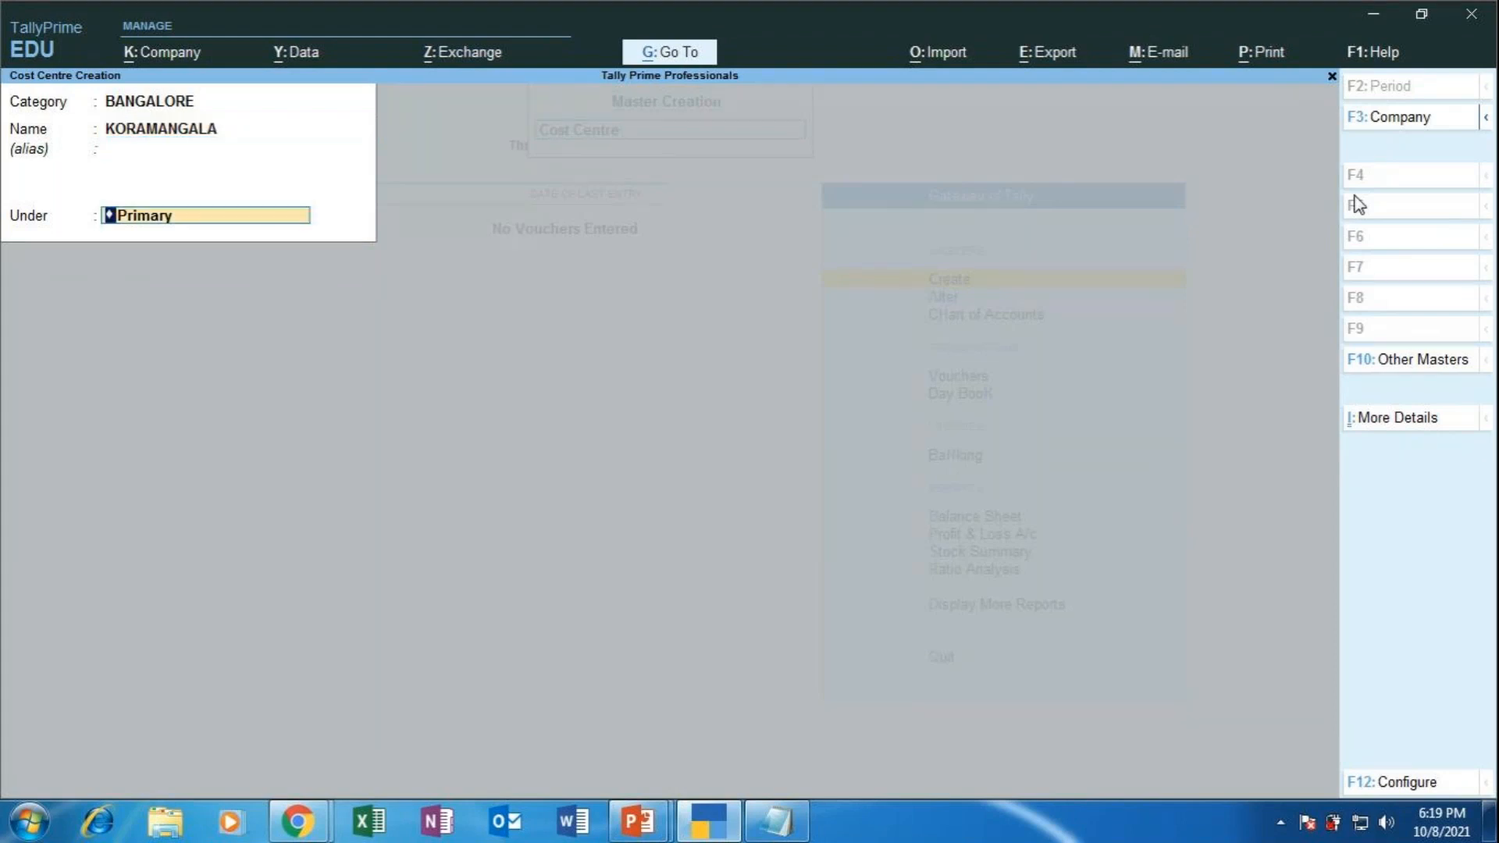
key(Return)
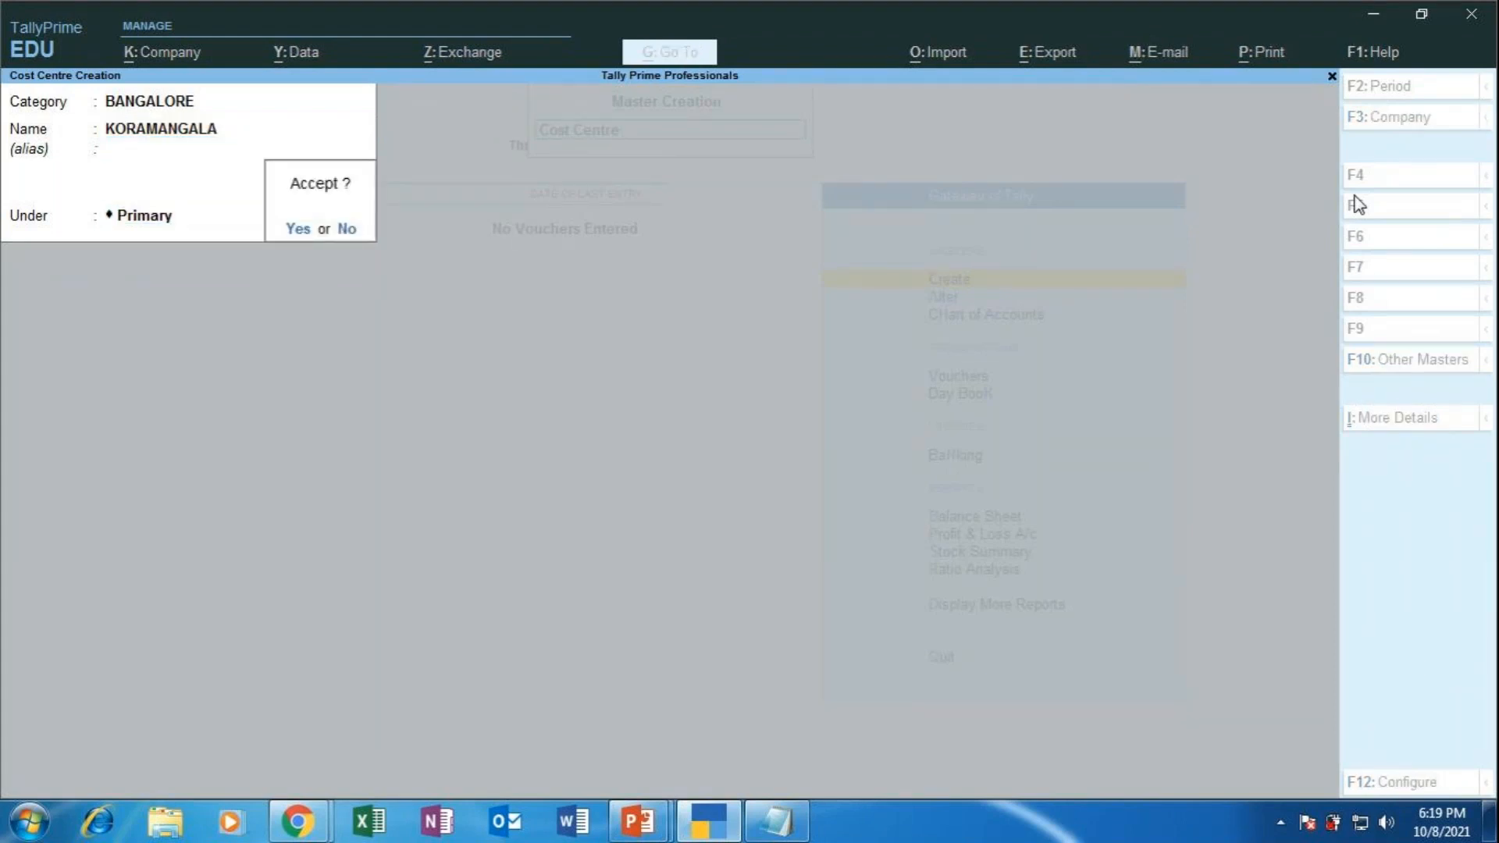
key(Return)
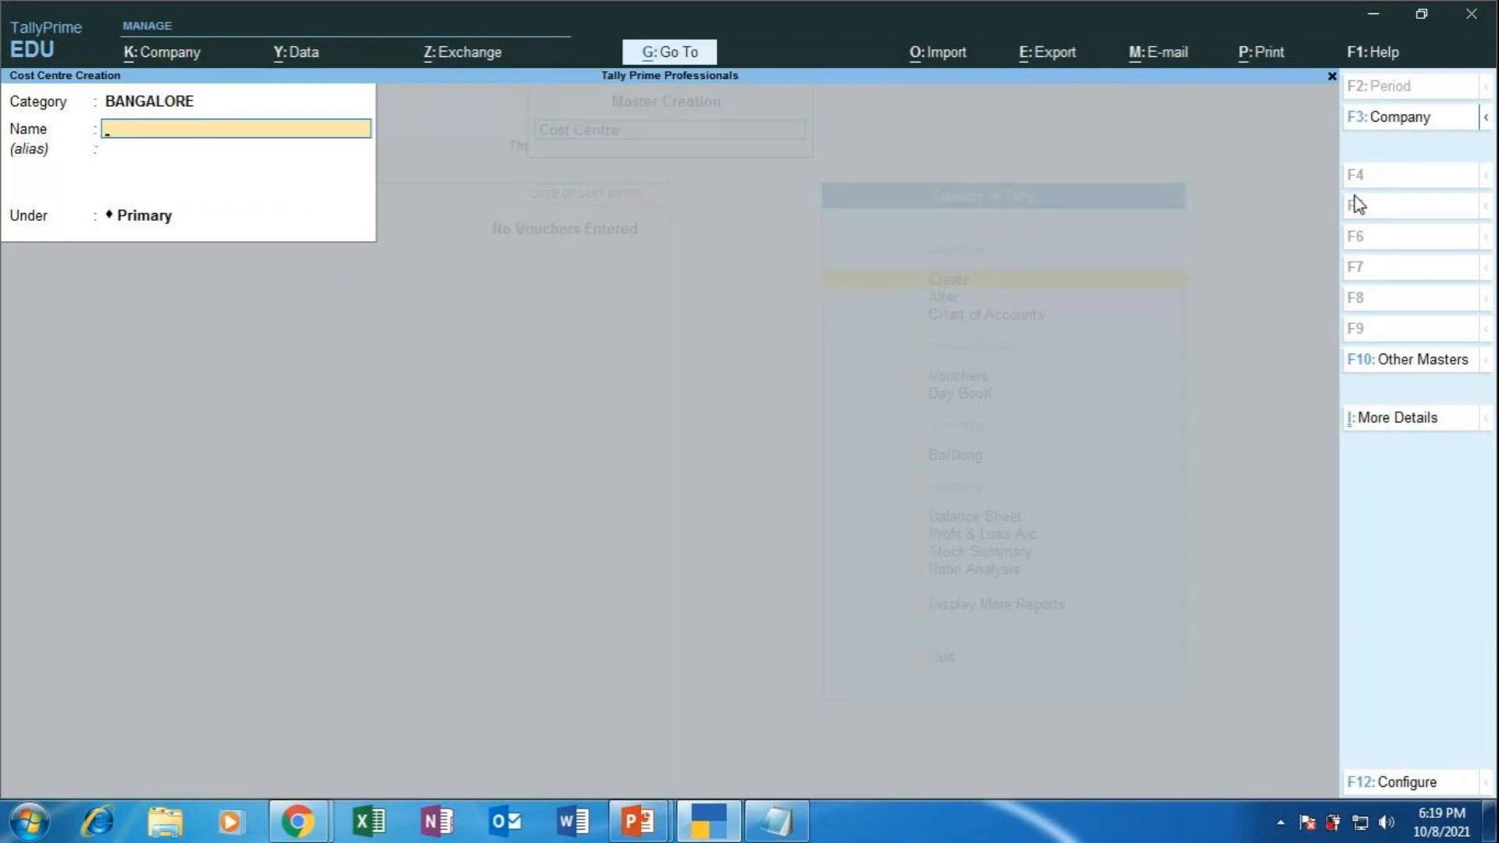
Create the cost centre VASANTHNAGAR in the BANGALORE category under Primary.
text(VASANTHNAGAR)
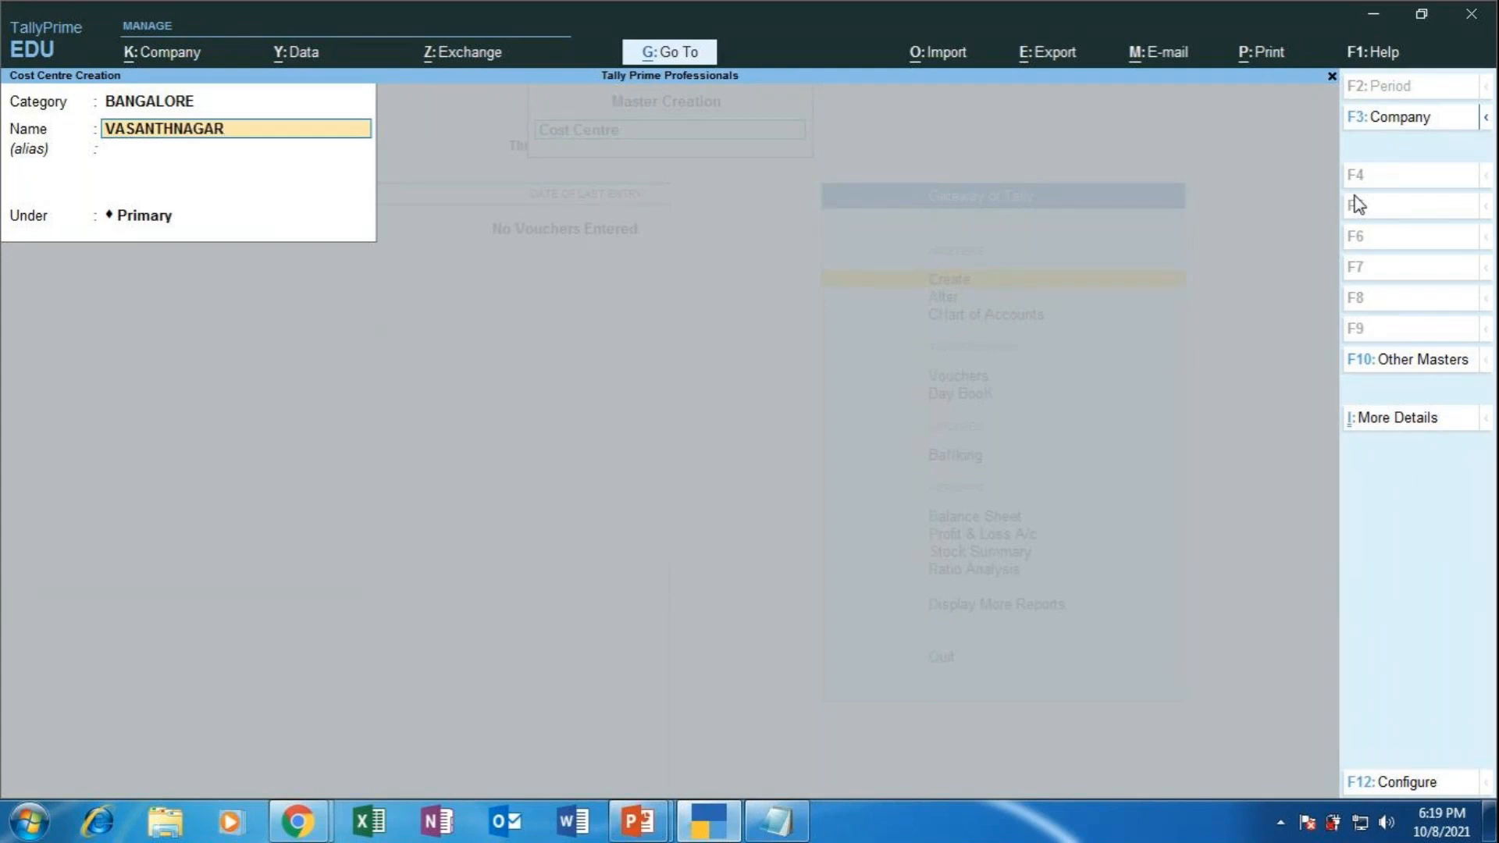
key(Return)
key(Return)
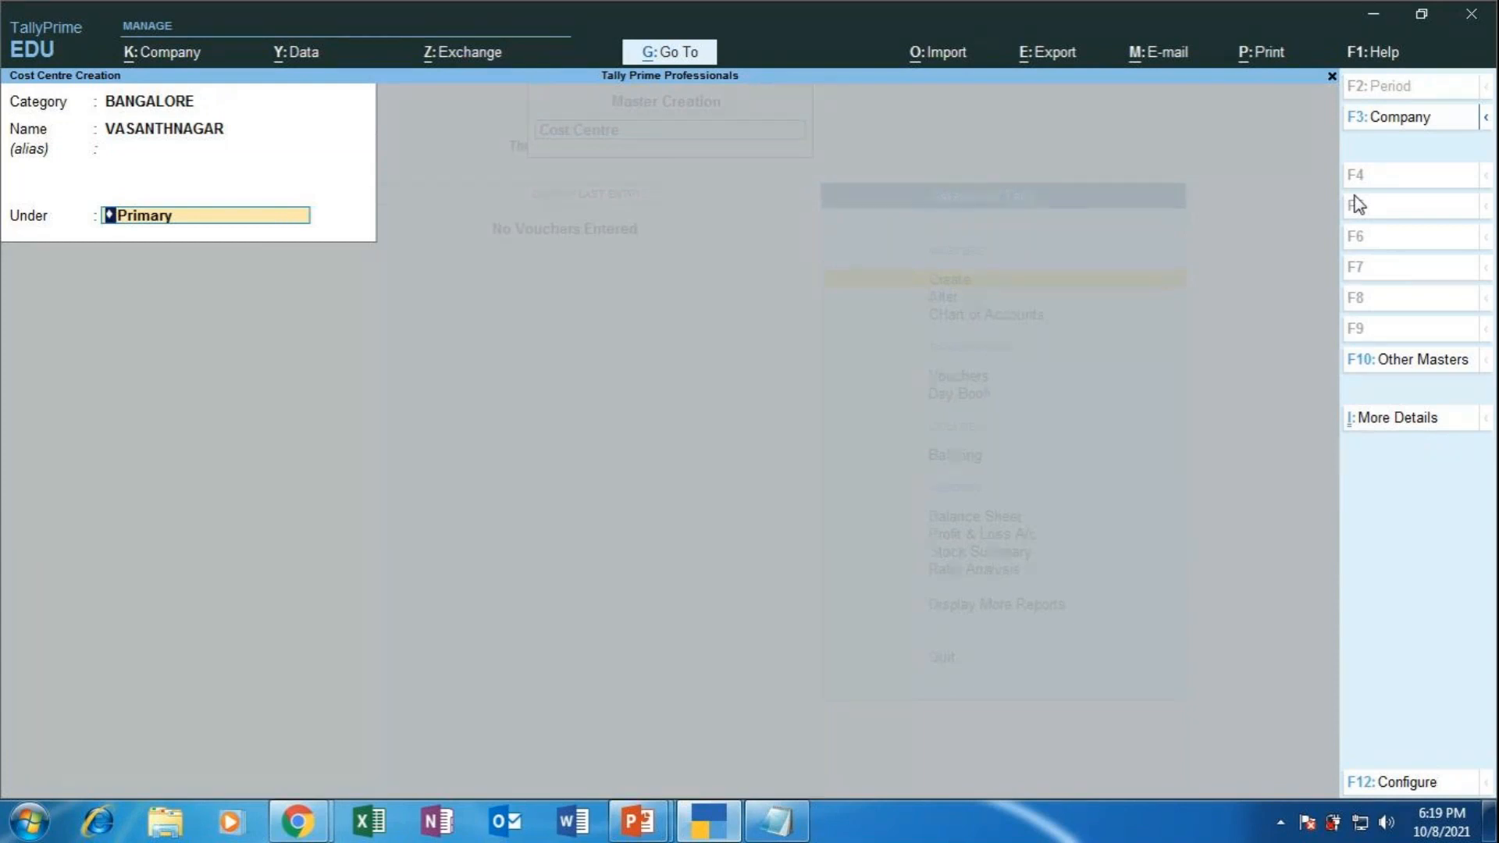
key(Return)
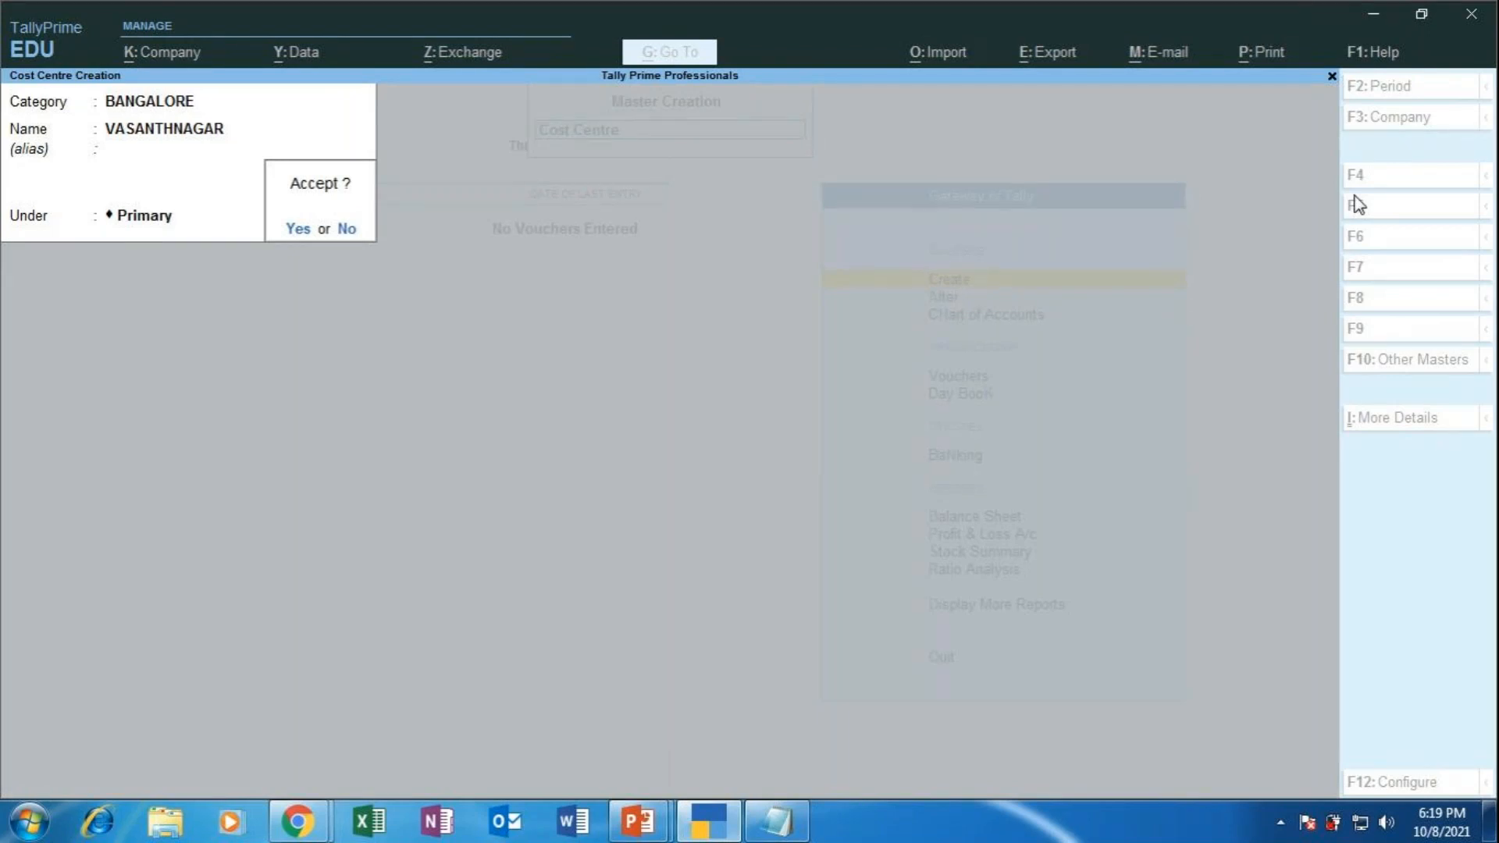
key(Return)
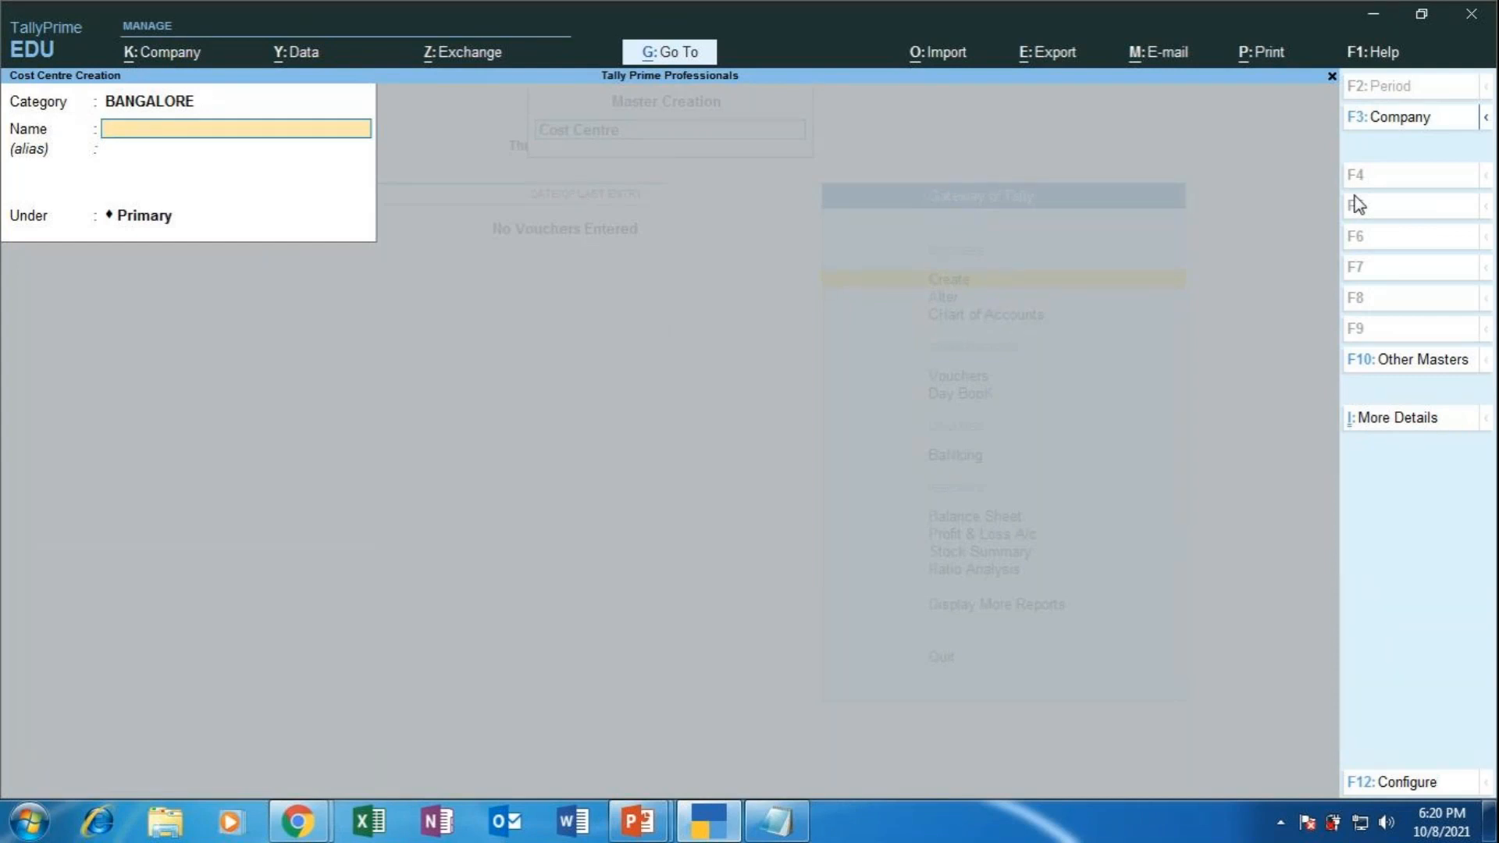
Change the category to KARNATAKA and create the cost centre MYSORE under Primary.
key(BackSpace)
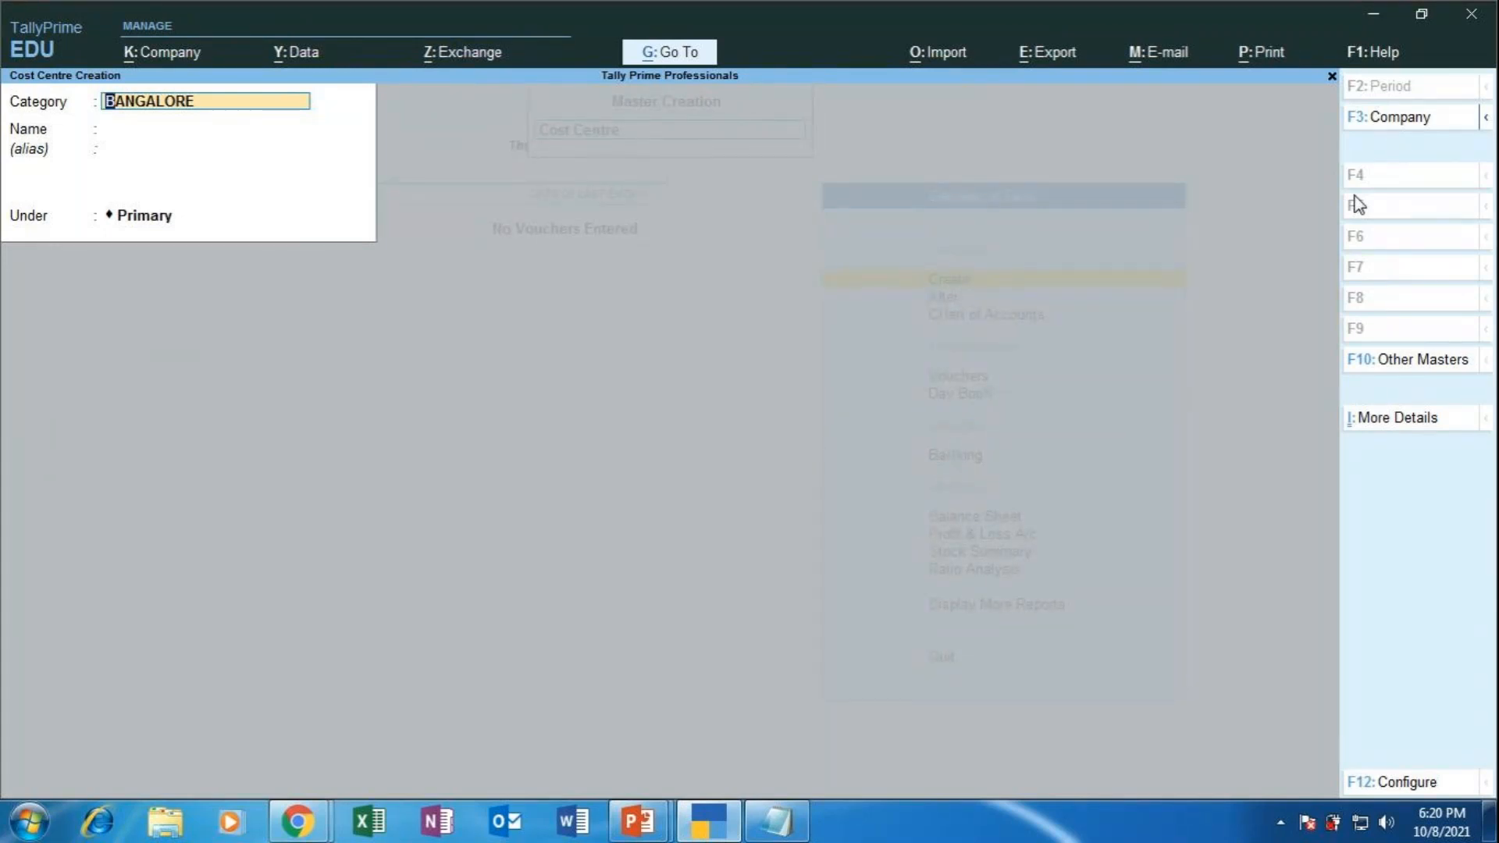
key(BackSpace)
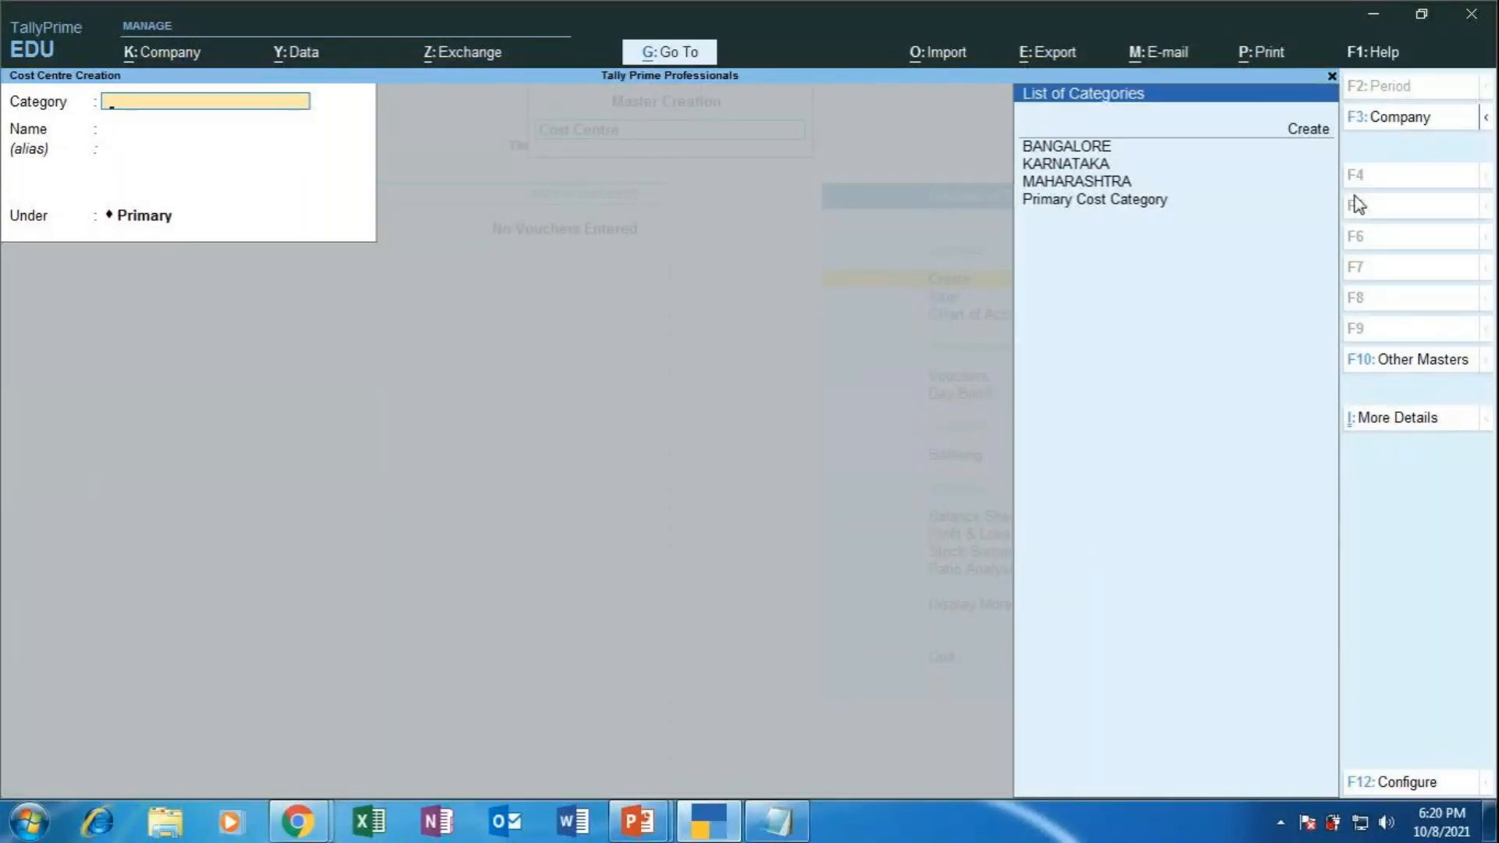
key(Down)
key(Down)
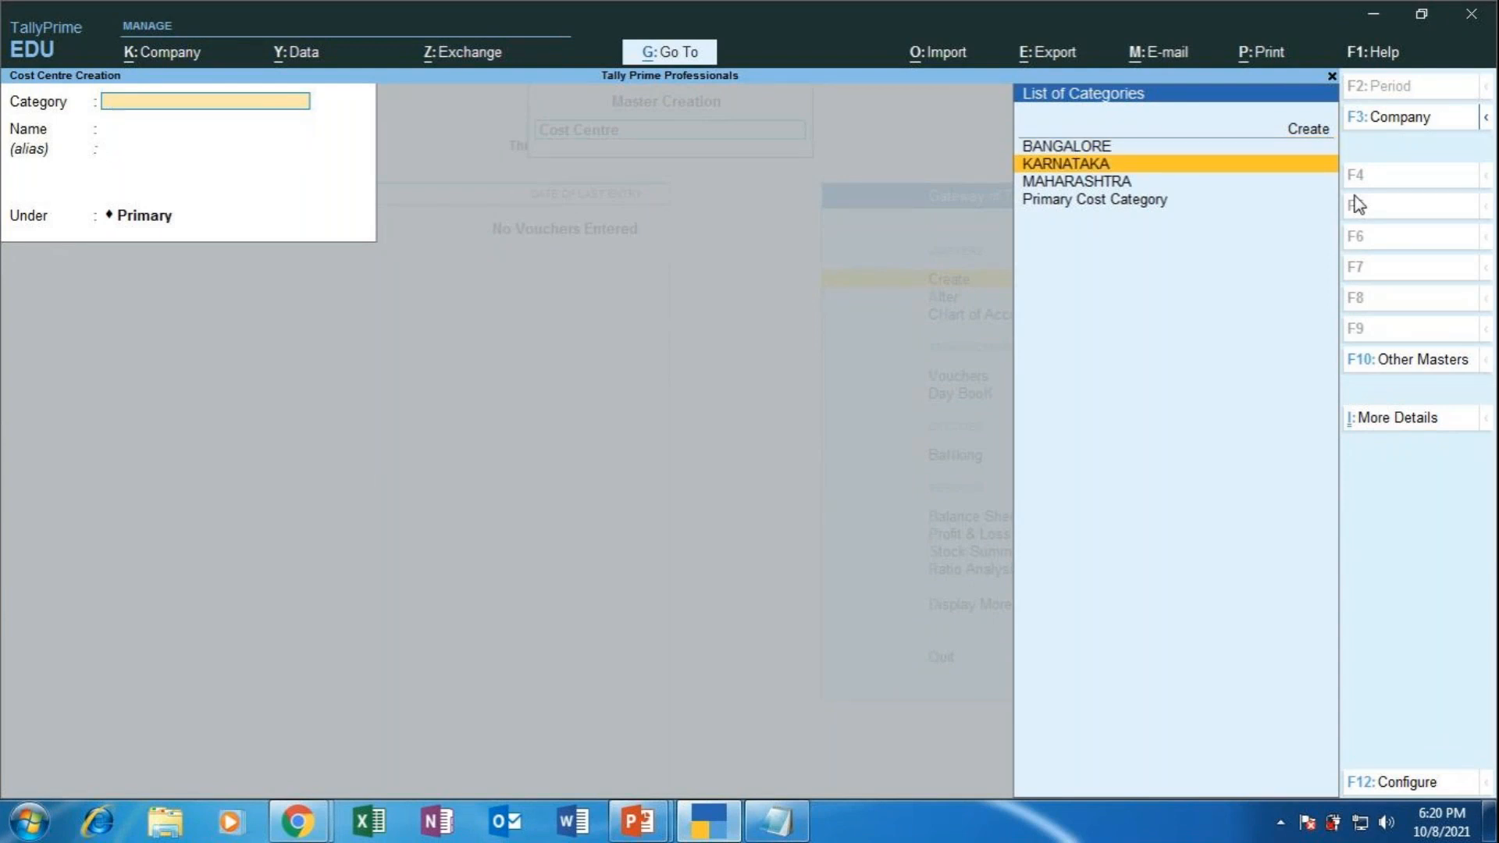
key(Return)
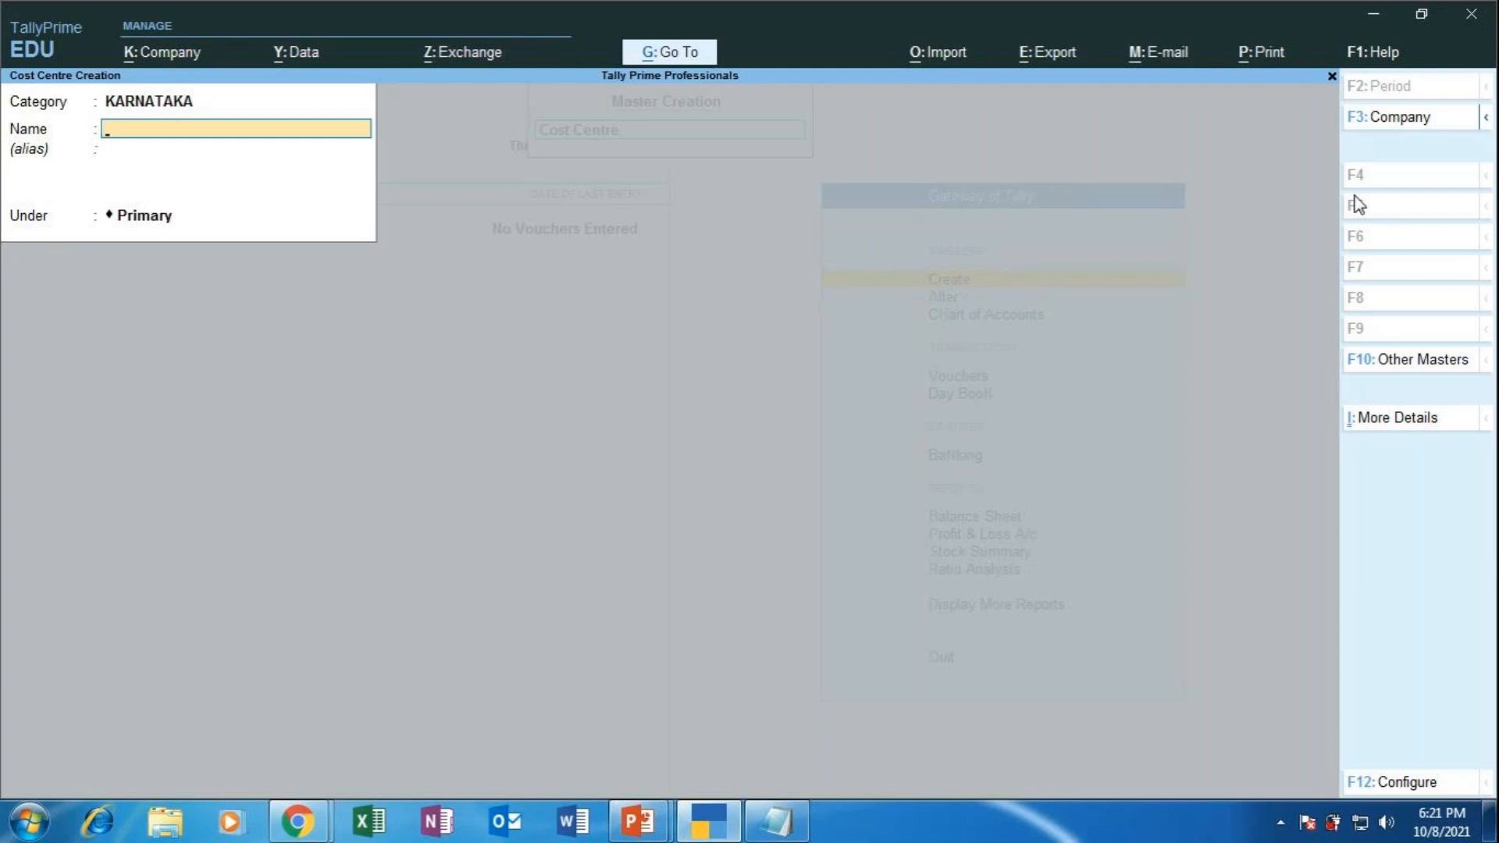
text(MYSORE)
key(Return)
key(Return)
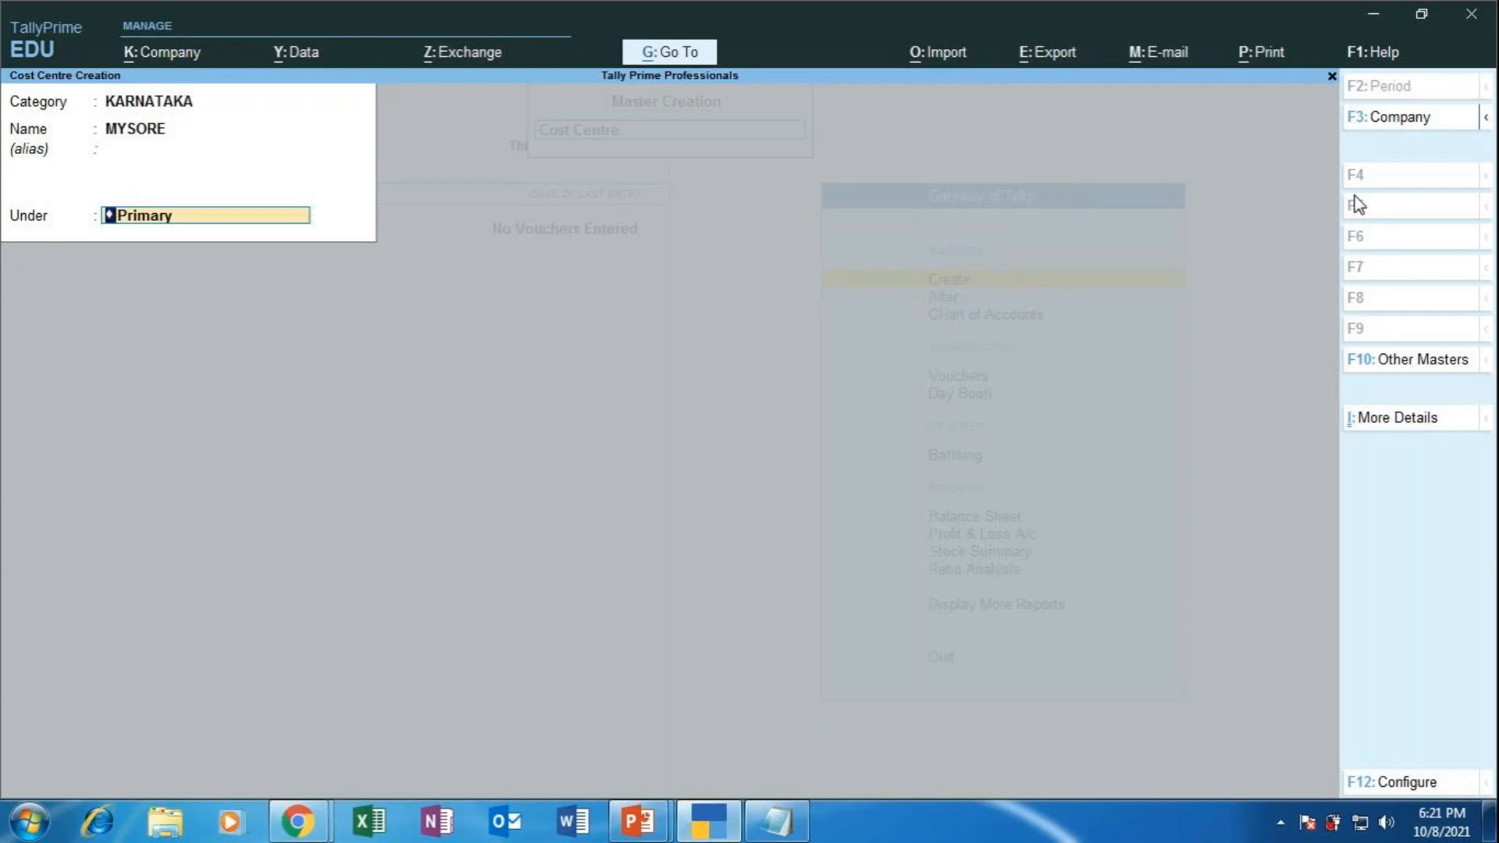
key(Return)
key(Return)
Create the cost centre BANGALORE in the KARNATAKA category under Primary.
text(BANGALORE)
key(Return)
key(Return)
key(Return)
key(Return)
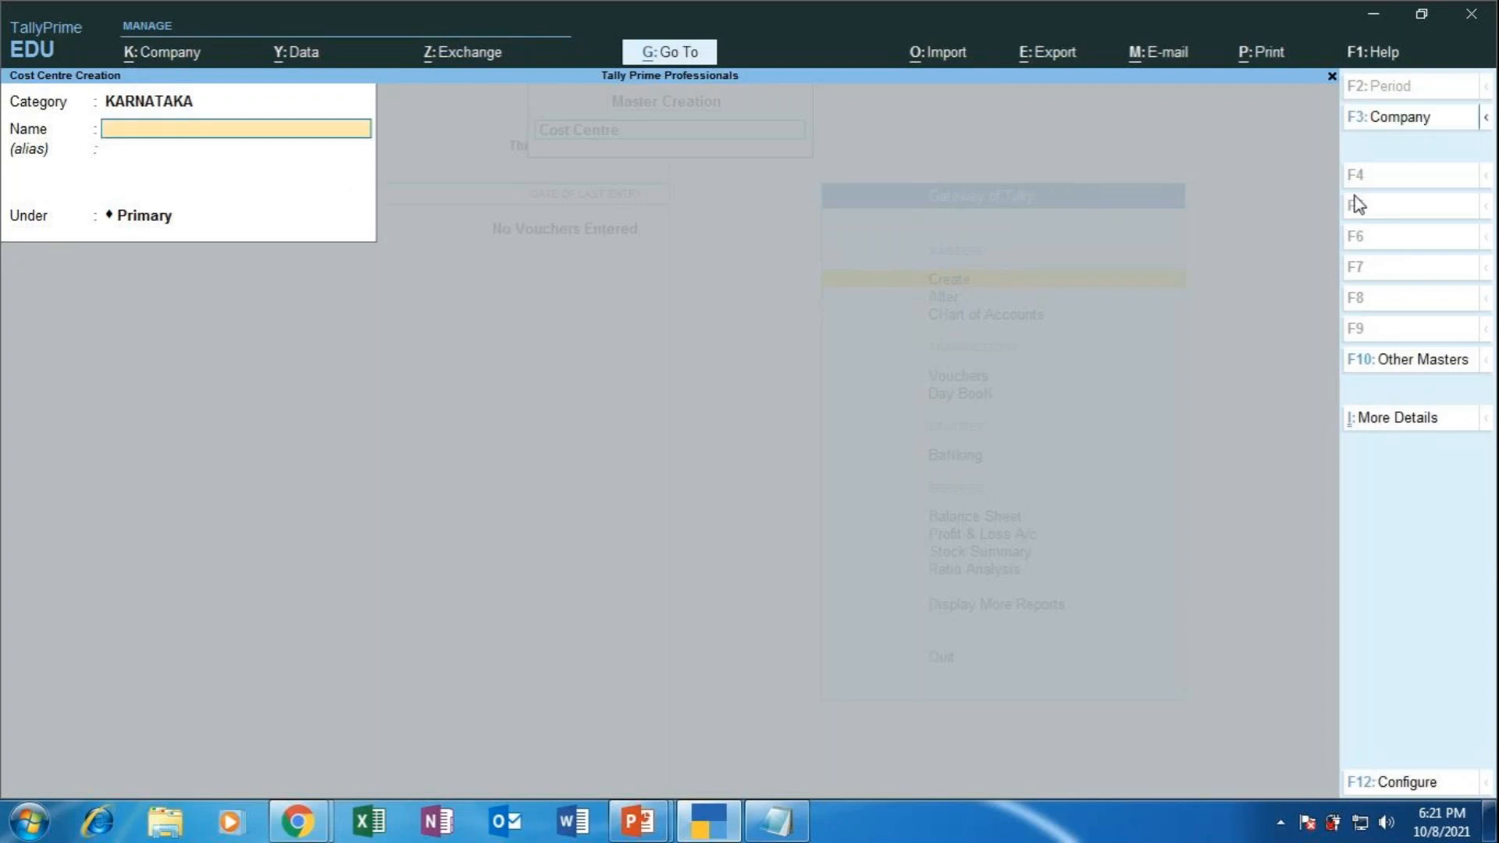
Create the cost centre MANGALORE in the KARNATAKA category under Primary.
text(MANGALORE)
key(Return)
key(Return)
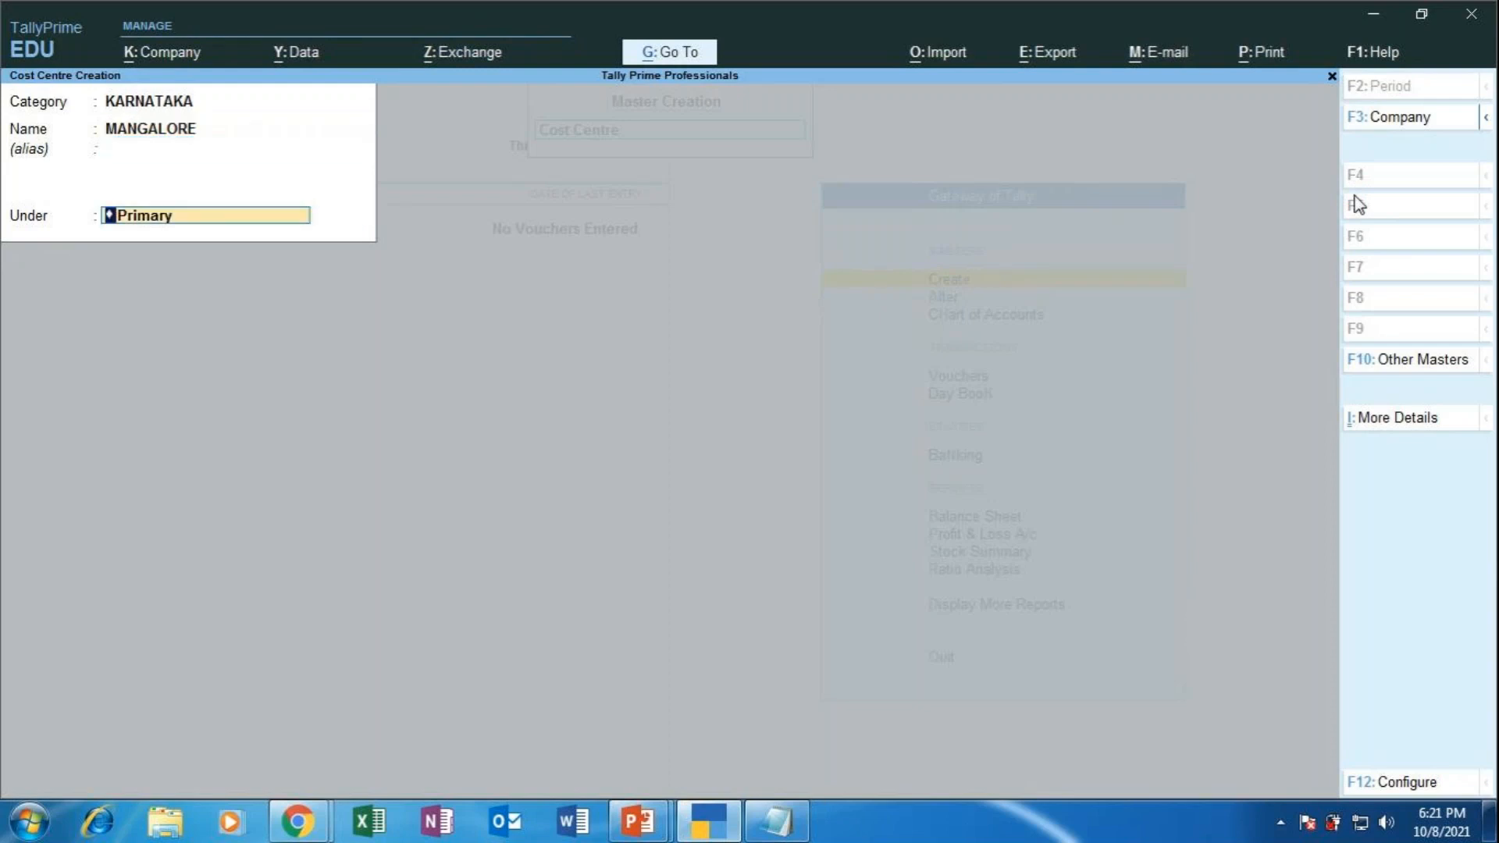
key(Return)
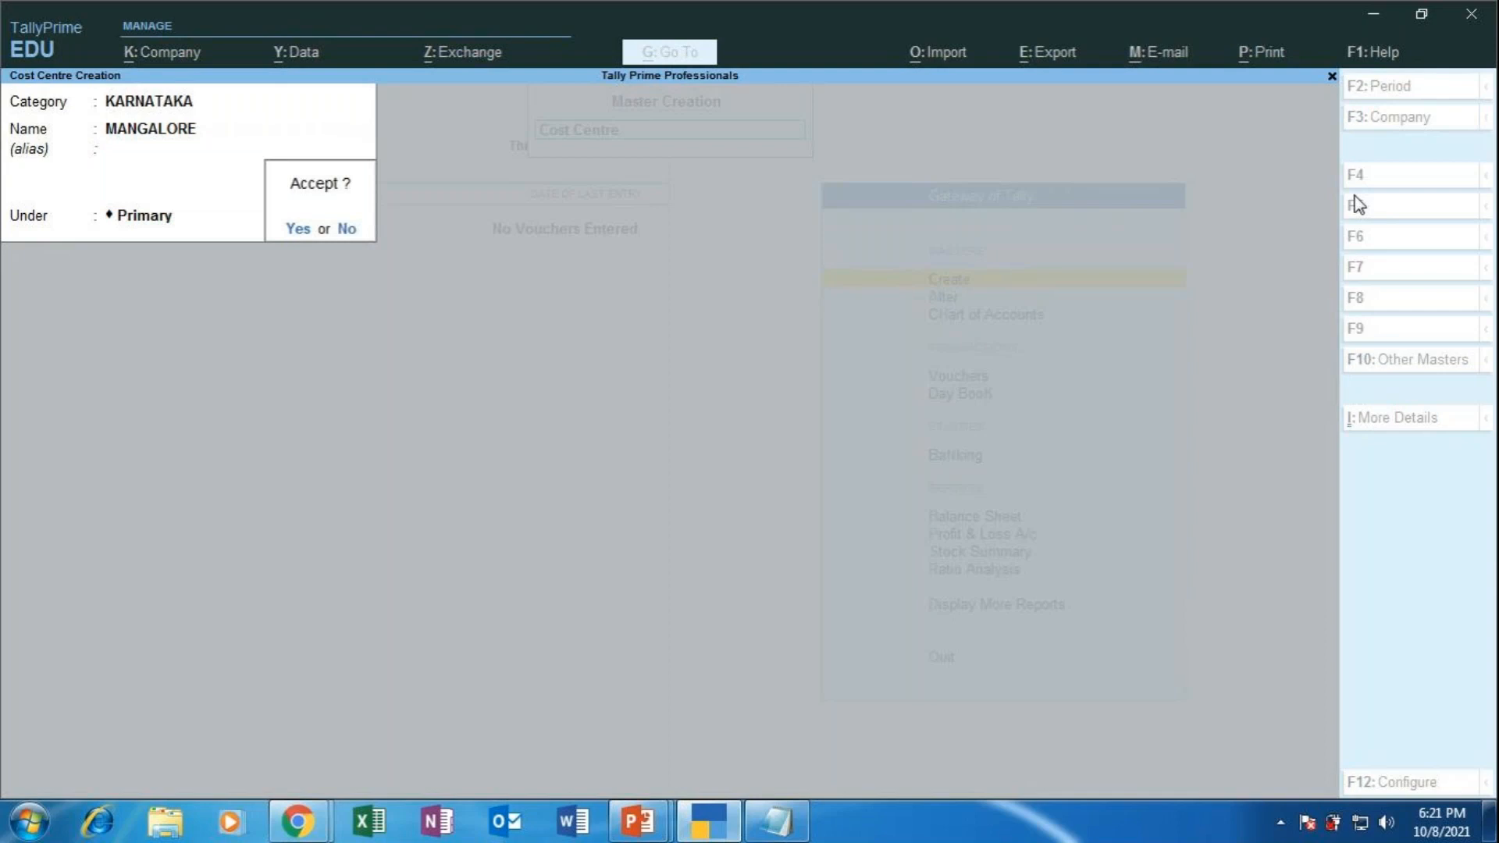
key(Return)
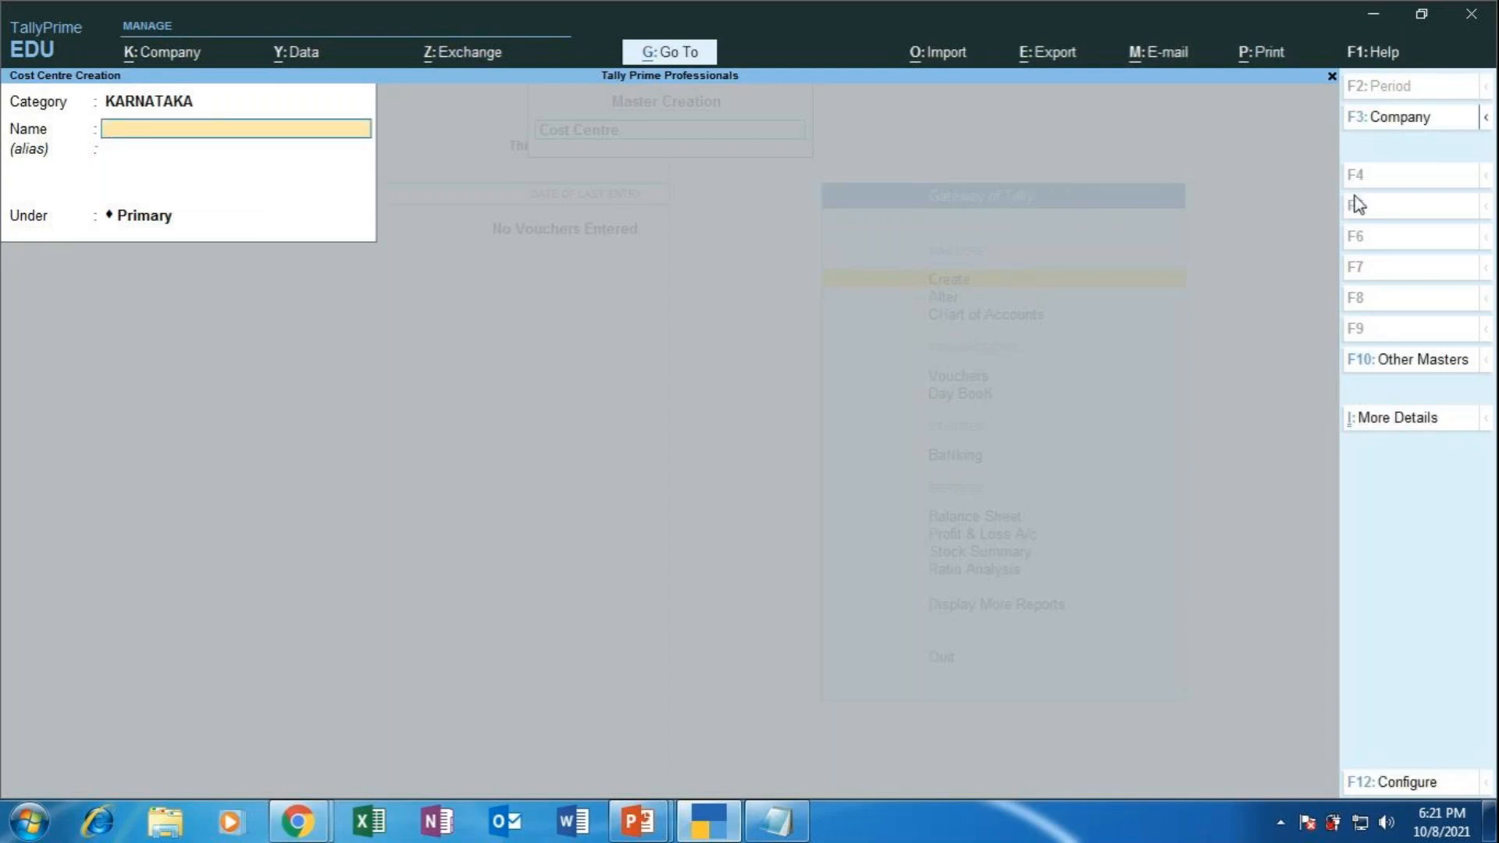
Check the remaining cost centres on the PowerPoint slide in full screen, and return to TallyPrime.
click(638, 821)
click(762, 708)
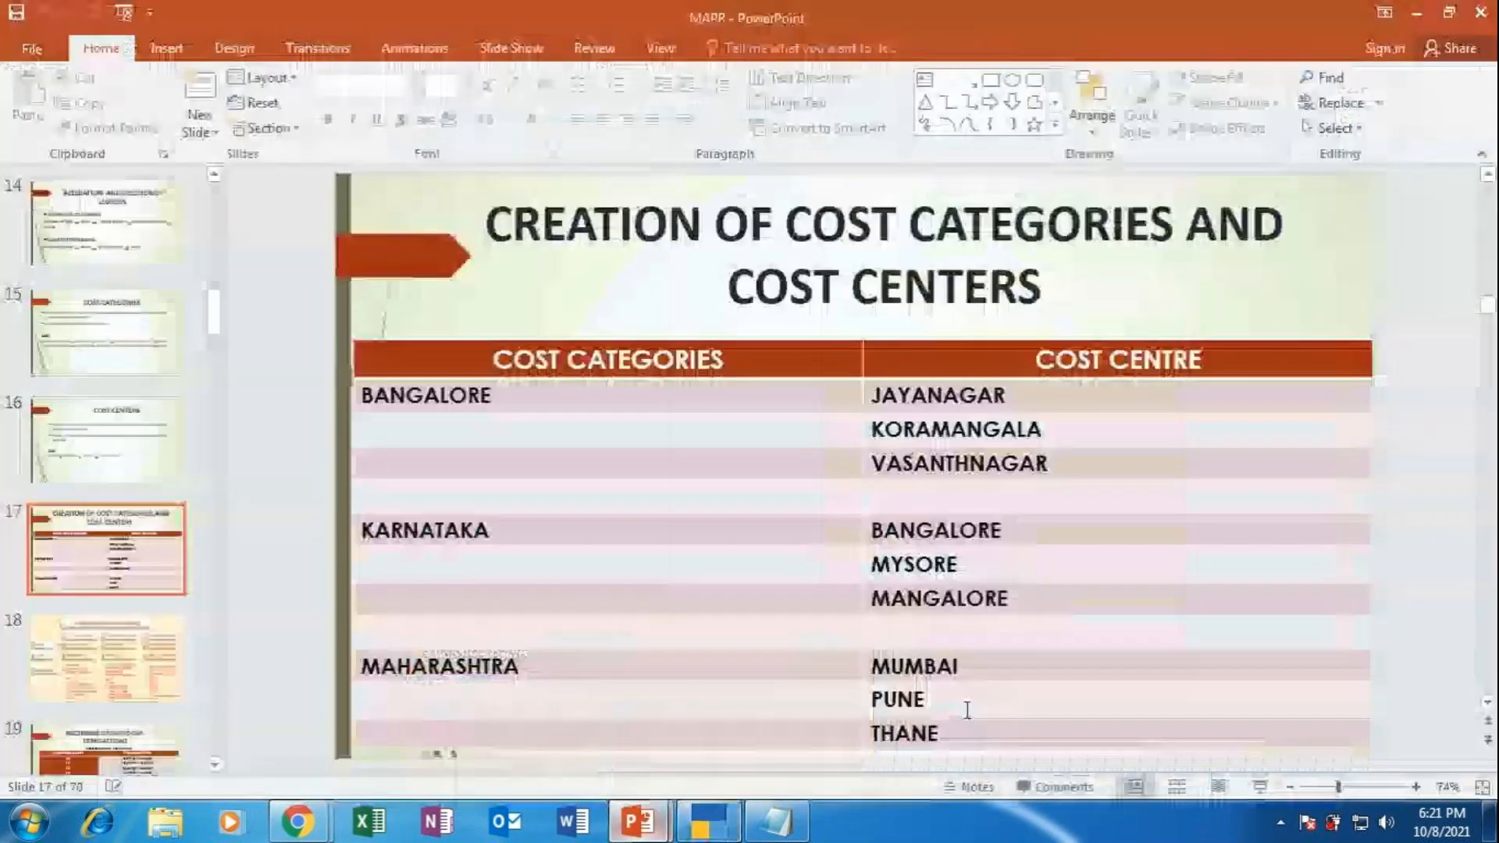
click(1258, 787)
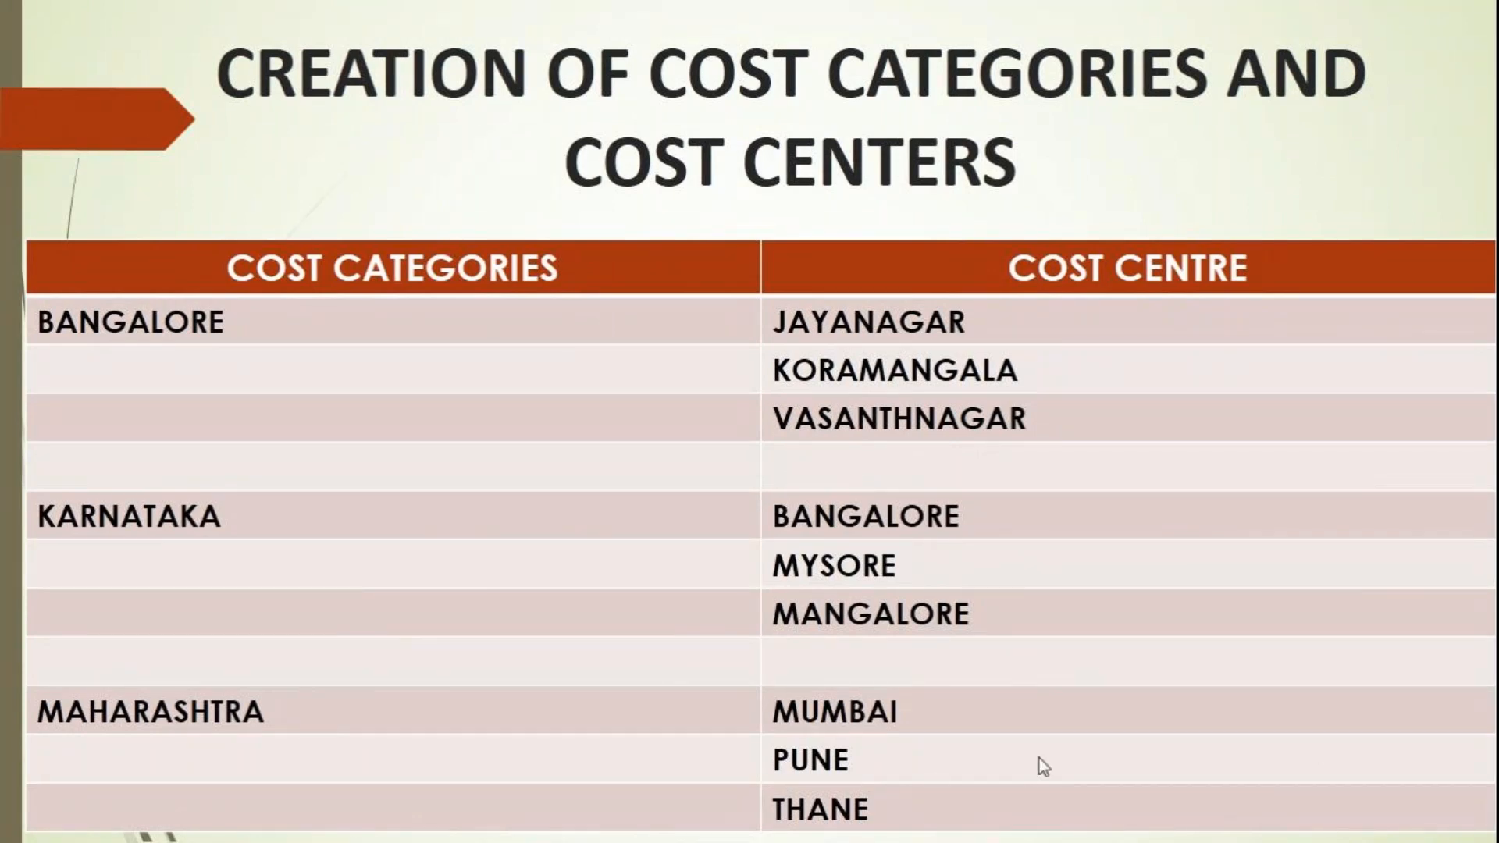
key(Escape)
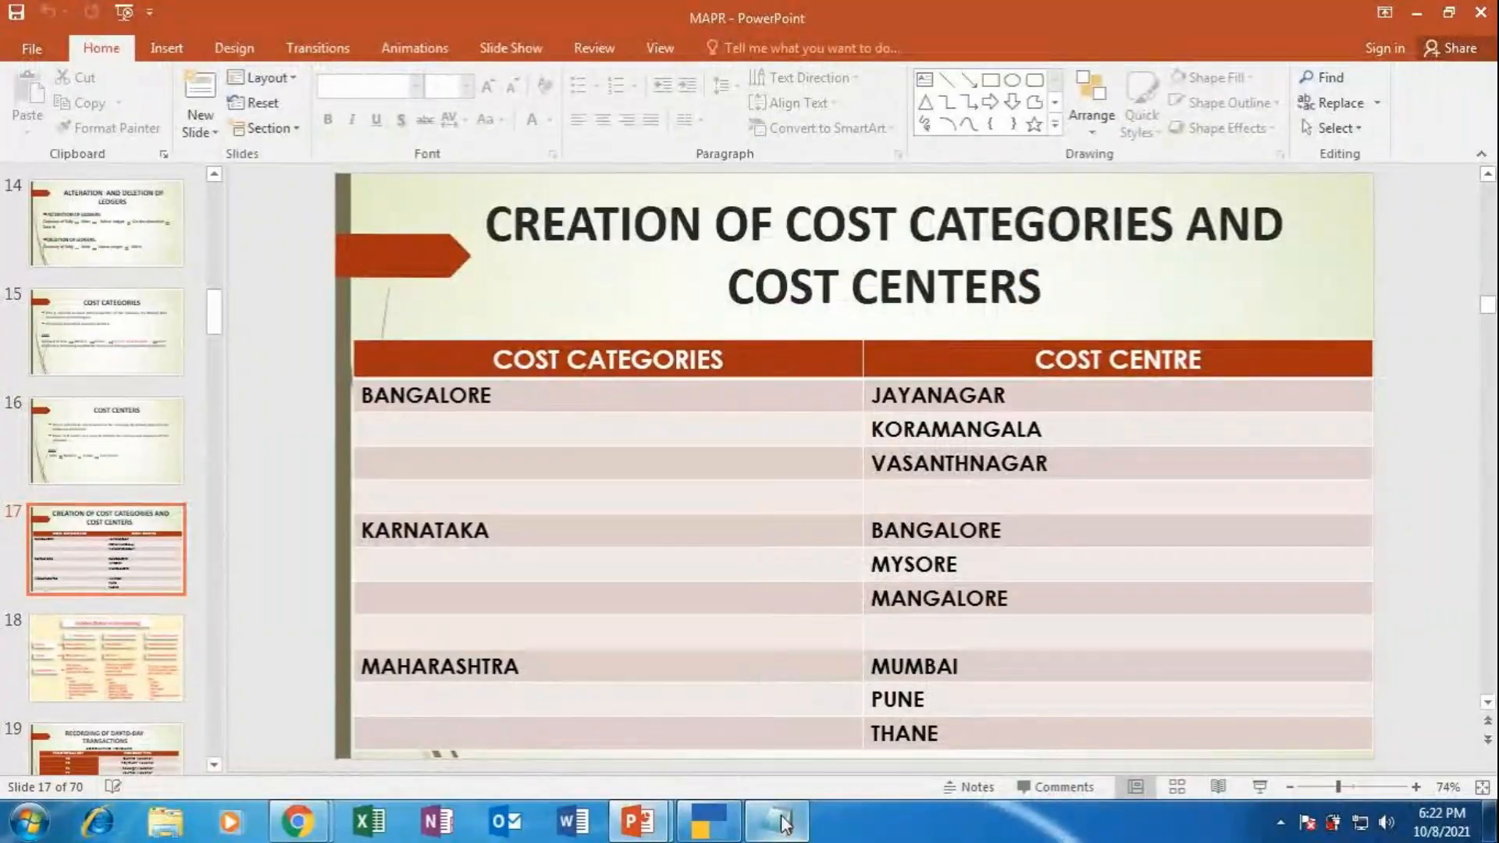
click(698, 821)
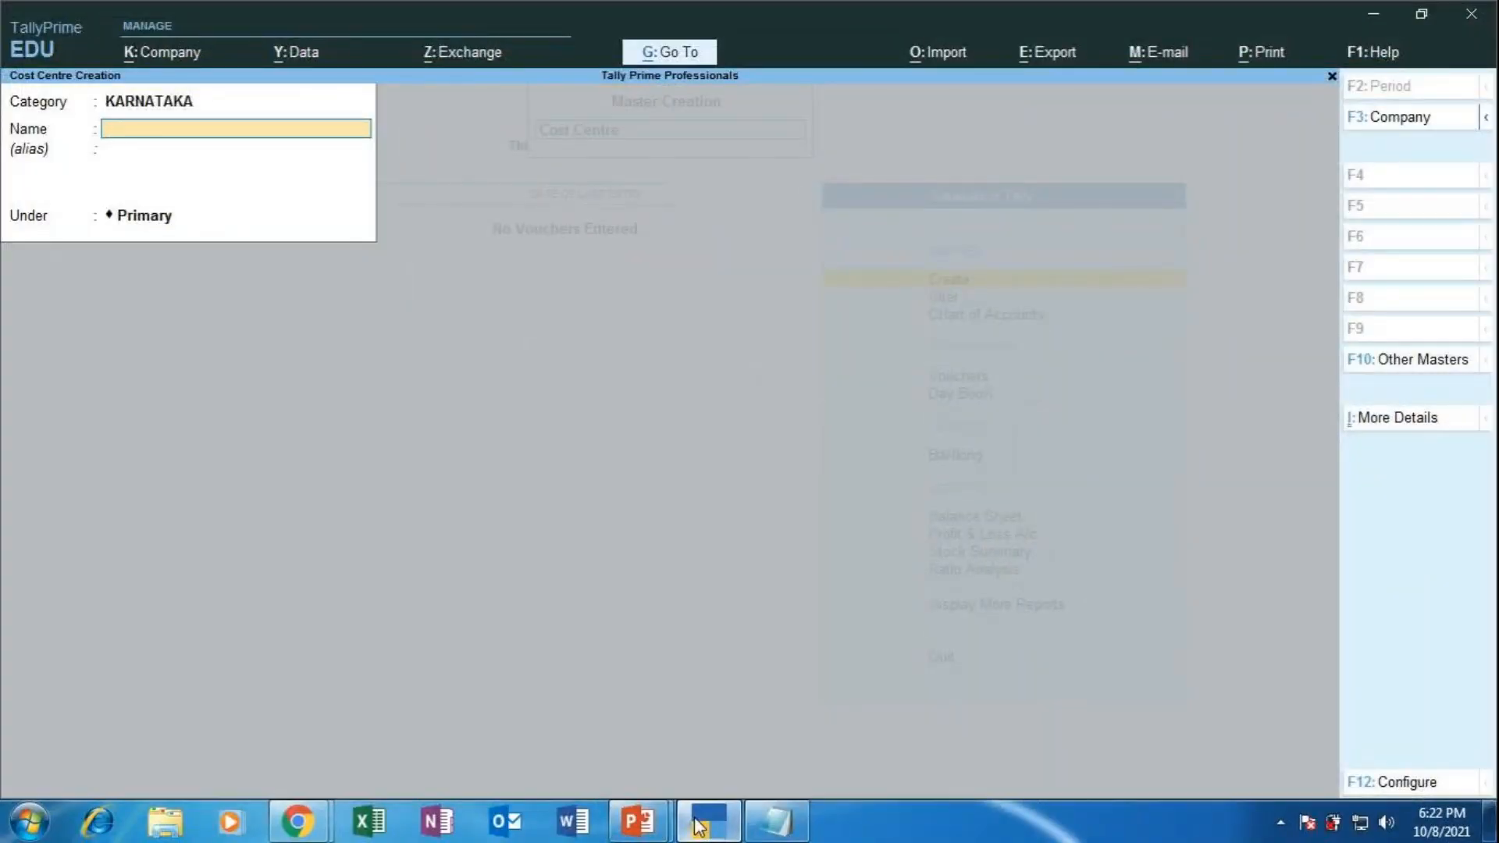
Change the category to MAHARASHTRA and create the cost centre MUMBAI under Primary.
key(BackSpace)
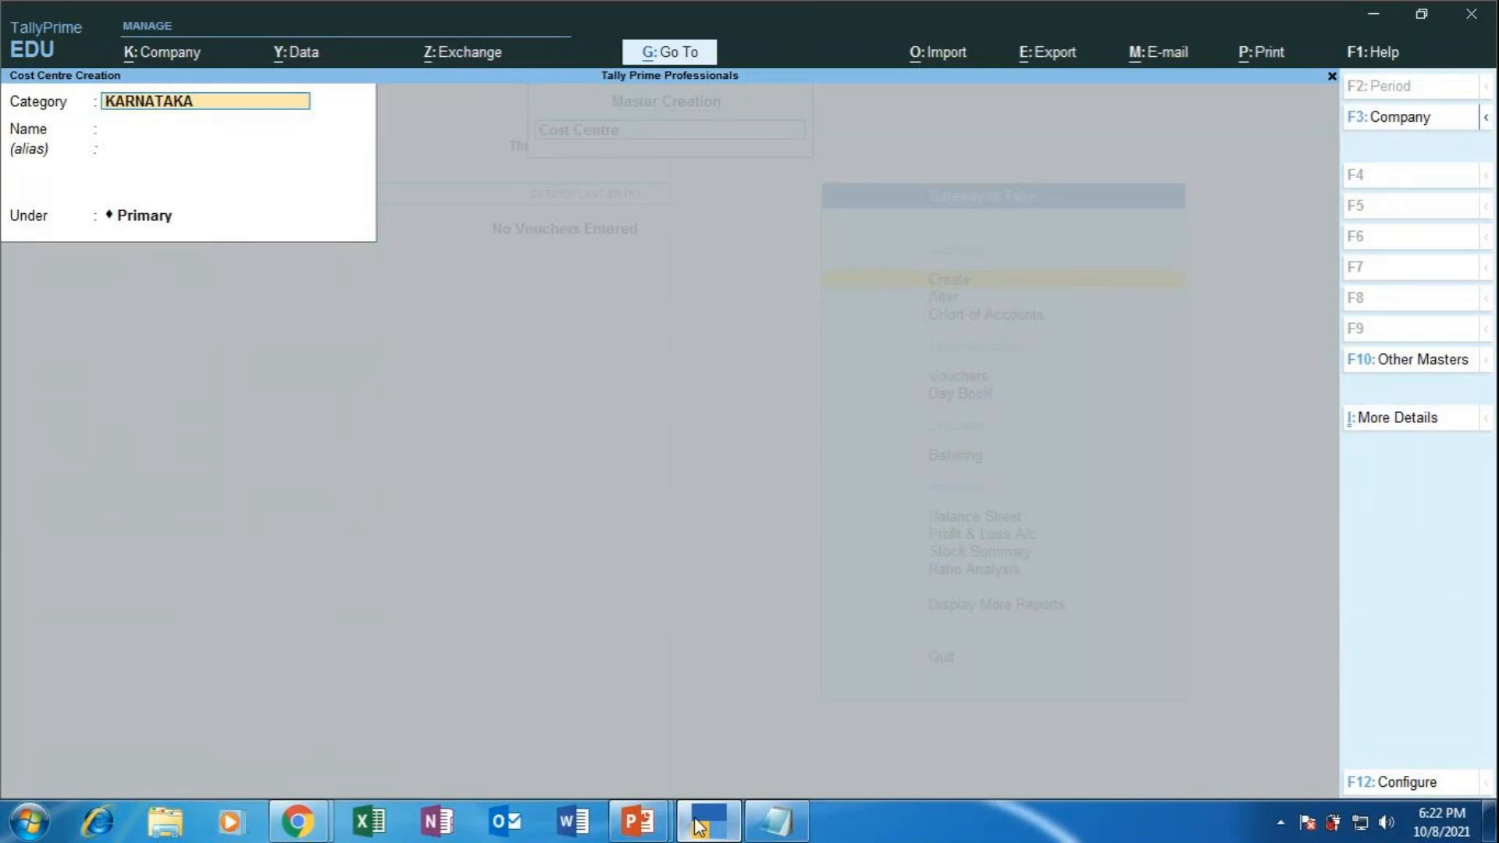
key(BackSpace)
key(Down)
key(Down)
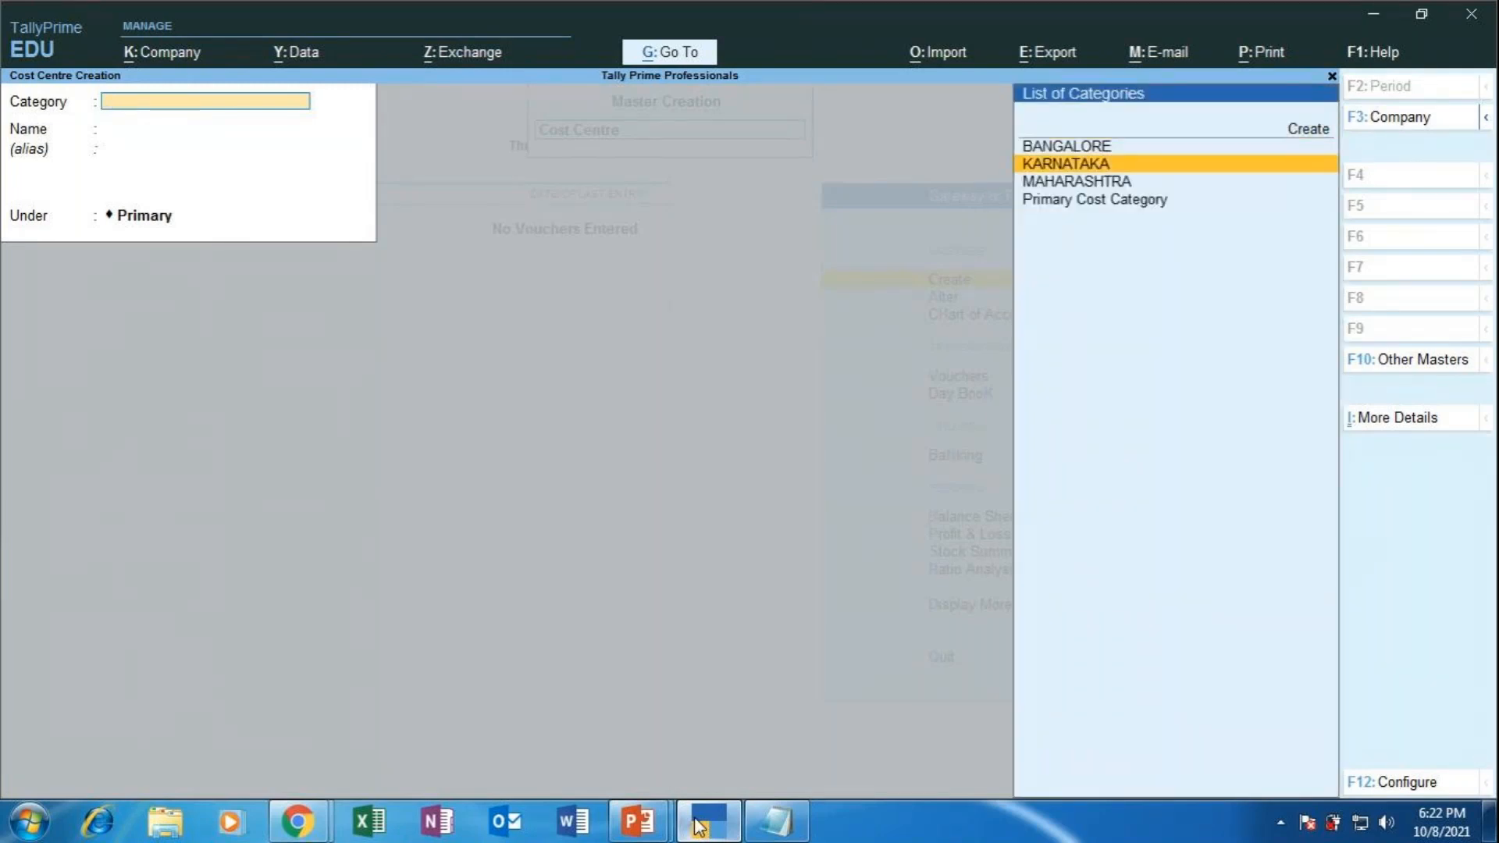
key(Down)
key(Return)
text(MUMBAI)
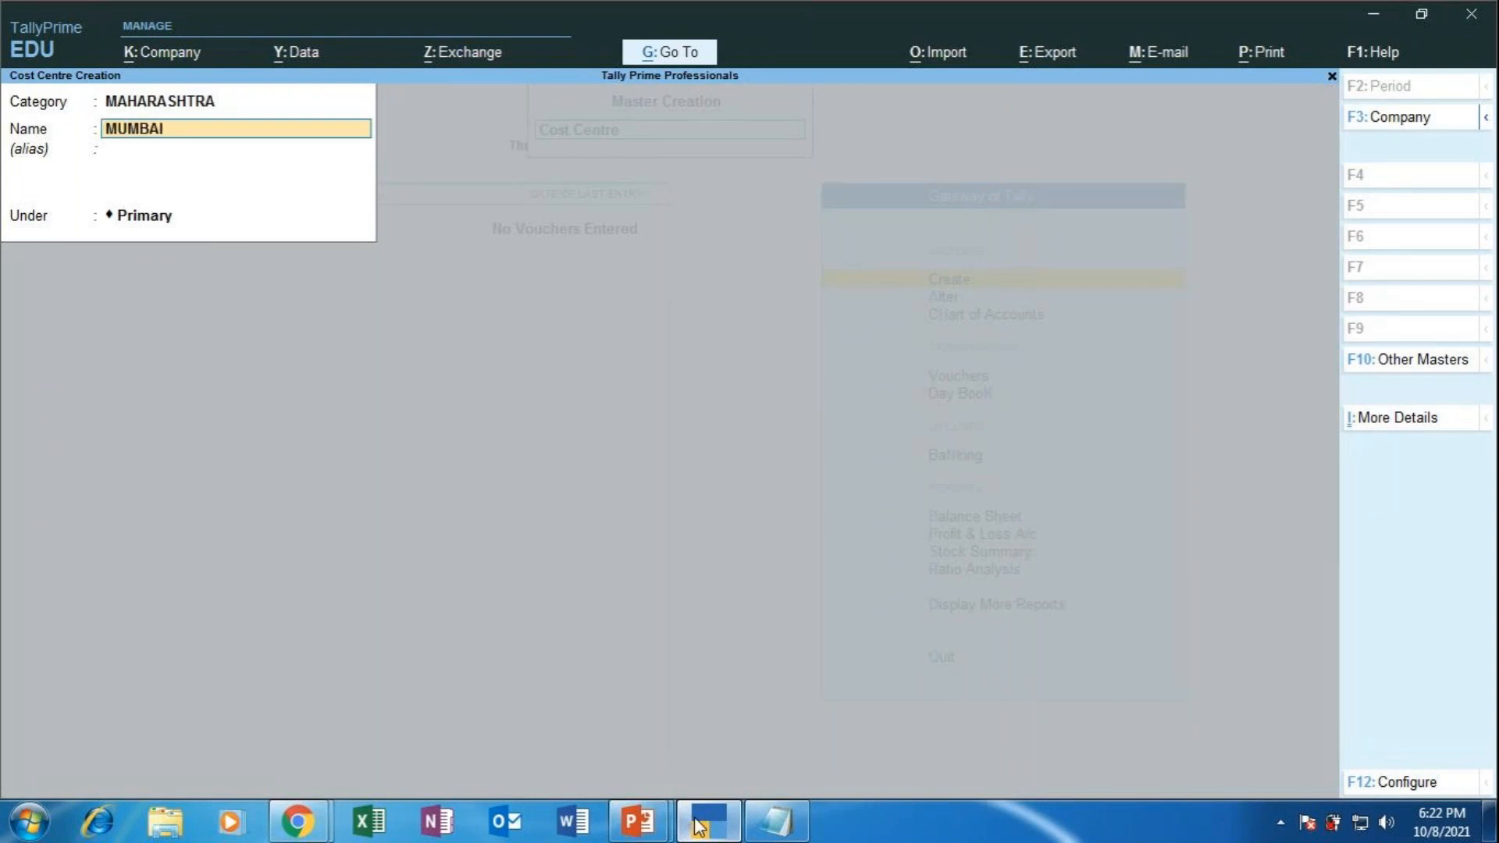
key(Return)
key(Return)
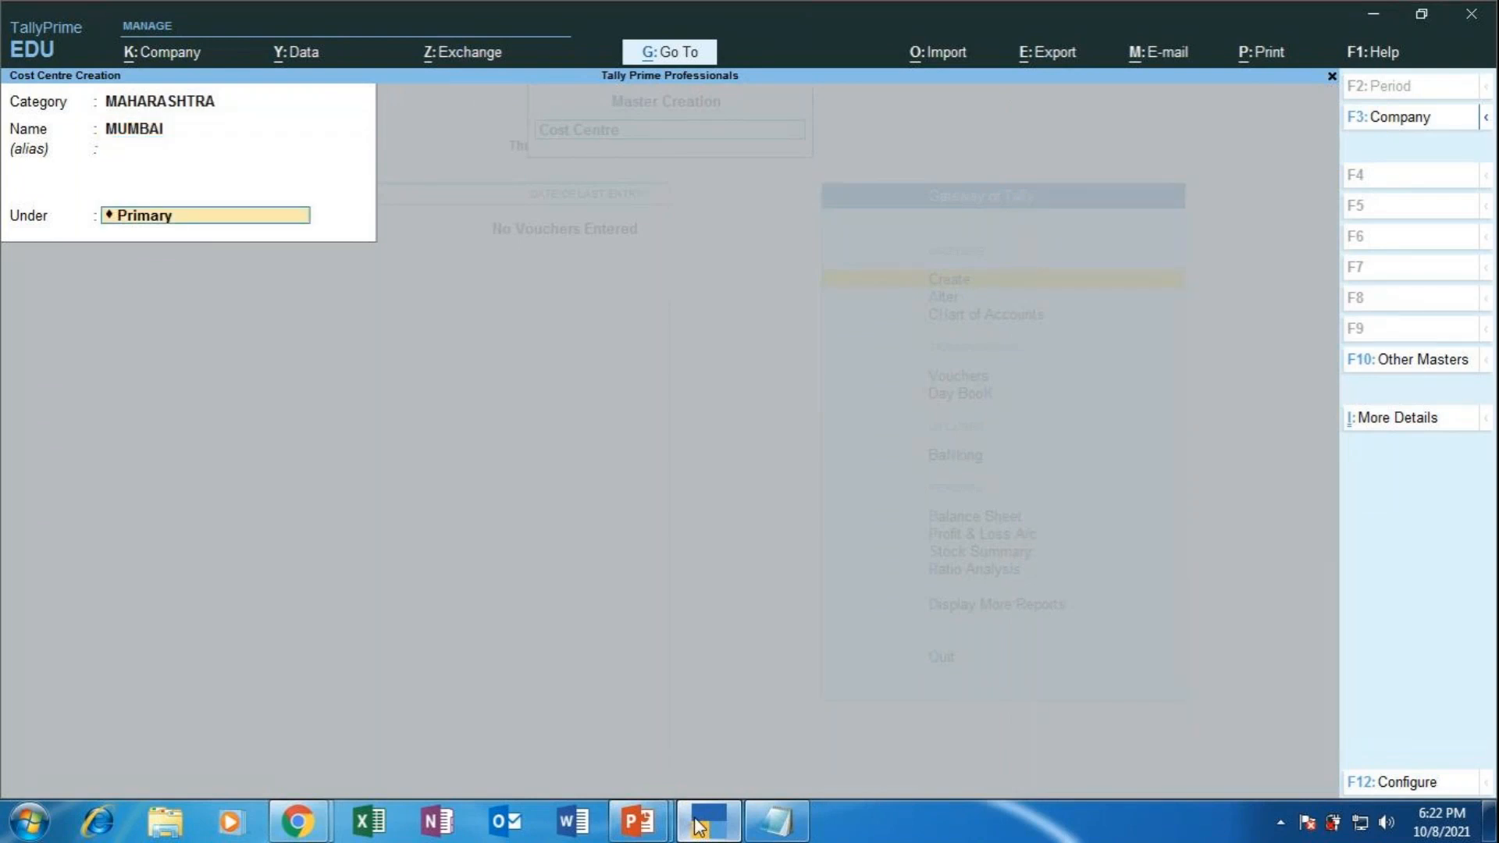
key(Return)
key(Return)
Create the cost centre PUNE in the MAHARASHTRA category under Primary.
text(PUNE)
key(Return)
key(Return)
key(Return)
key(Return)
Create the cost centre THANE in the MAHARASHTRA category under Primary.
text(THANE)
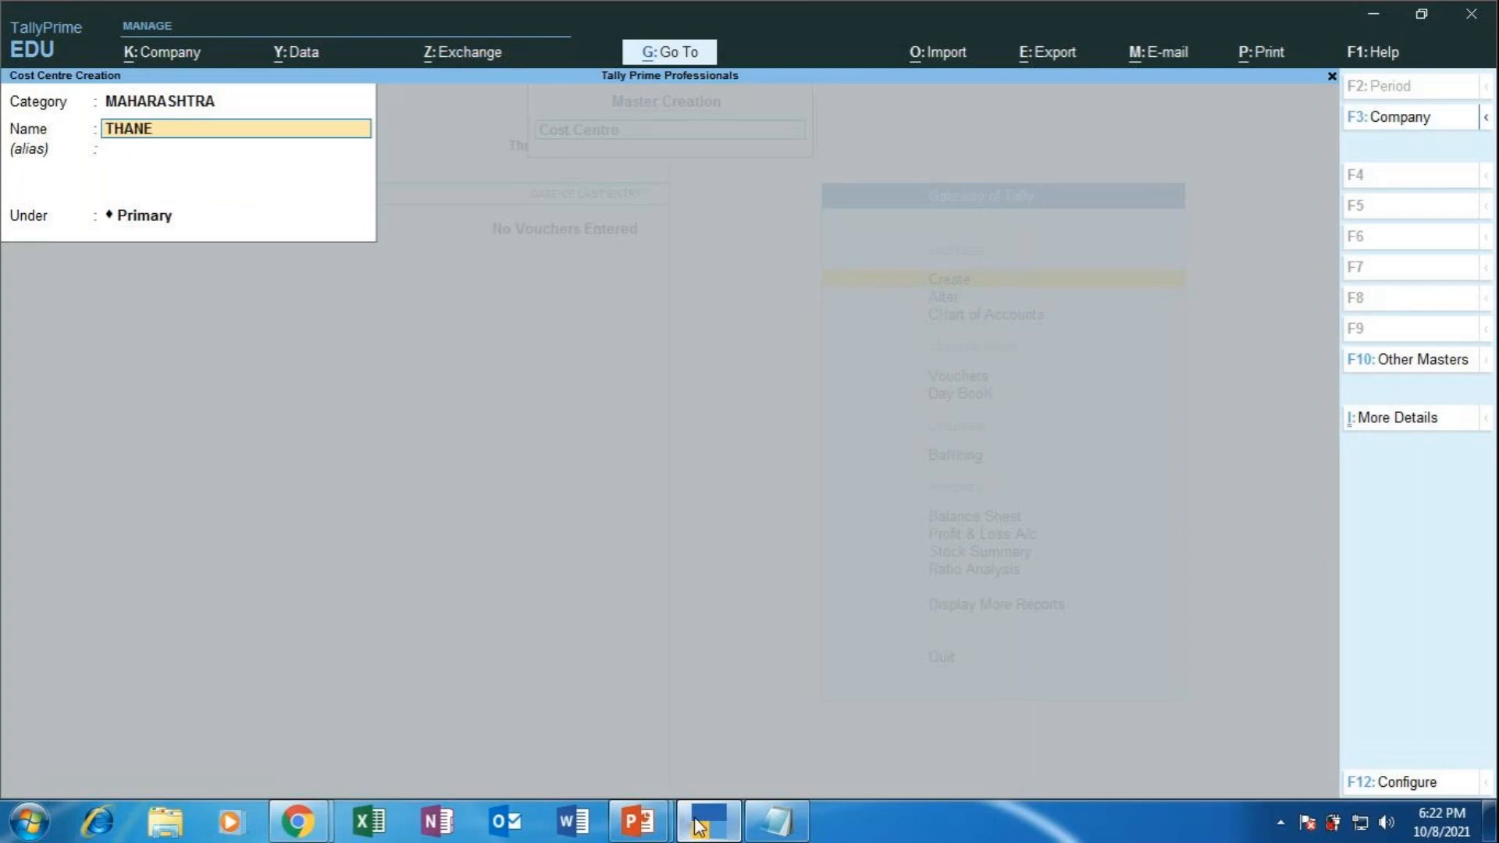
key(Return)
key(Return)
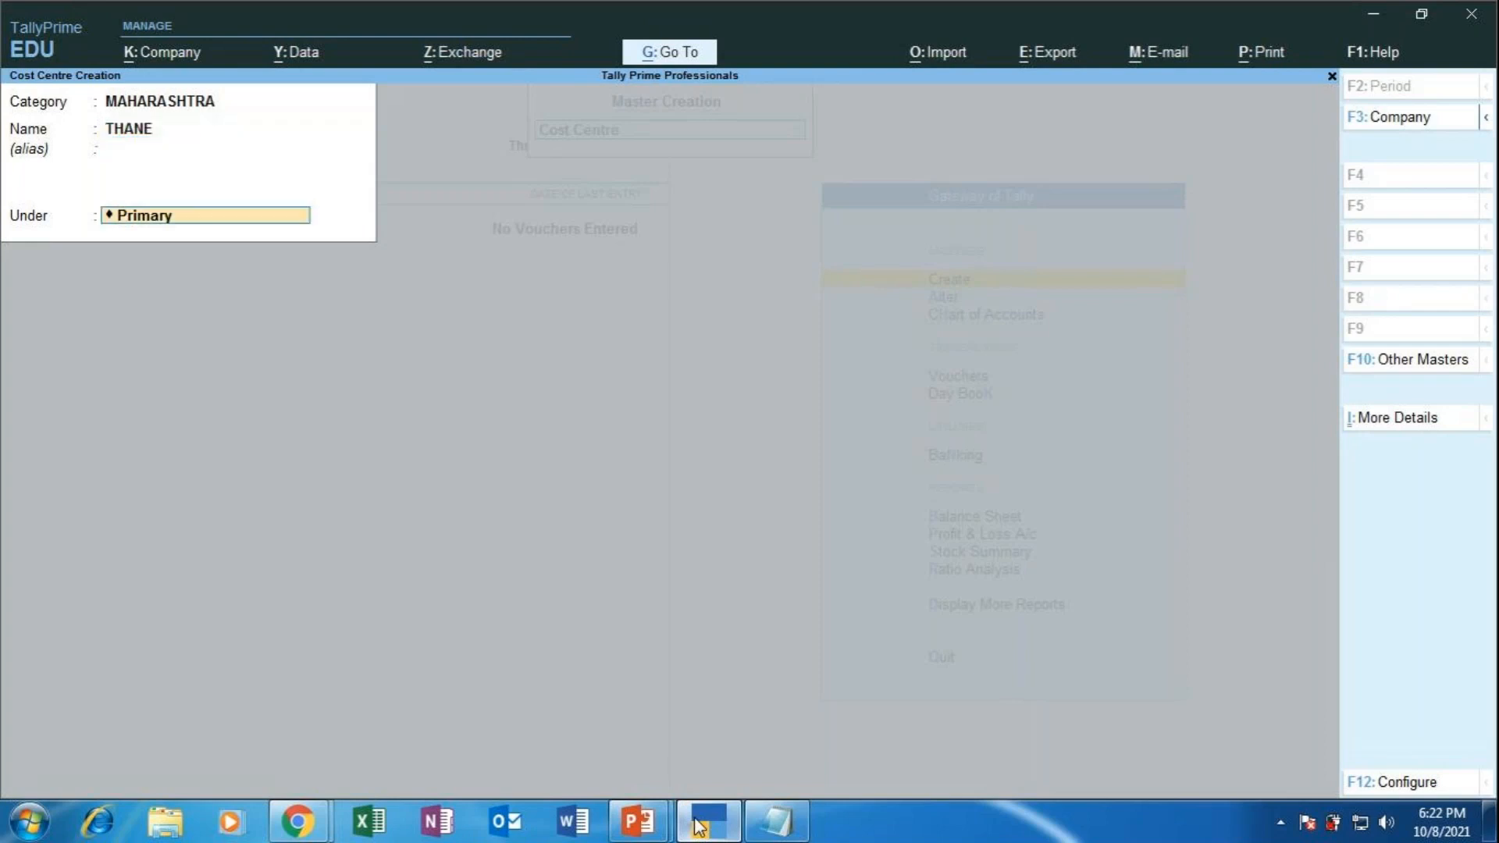
key(Return)
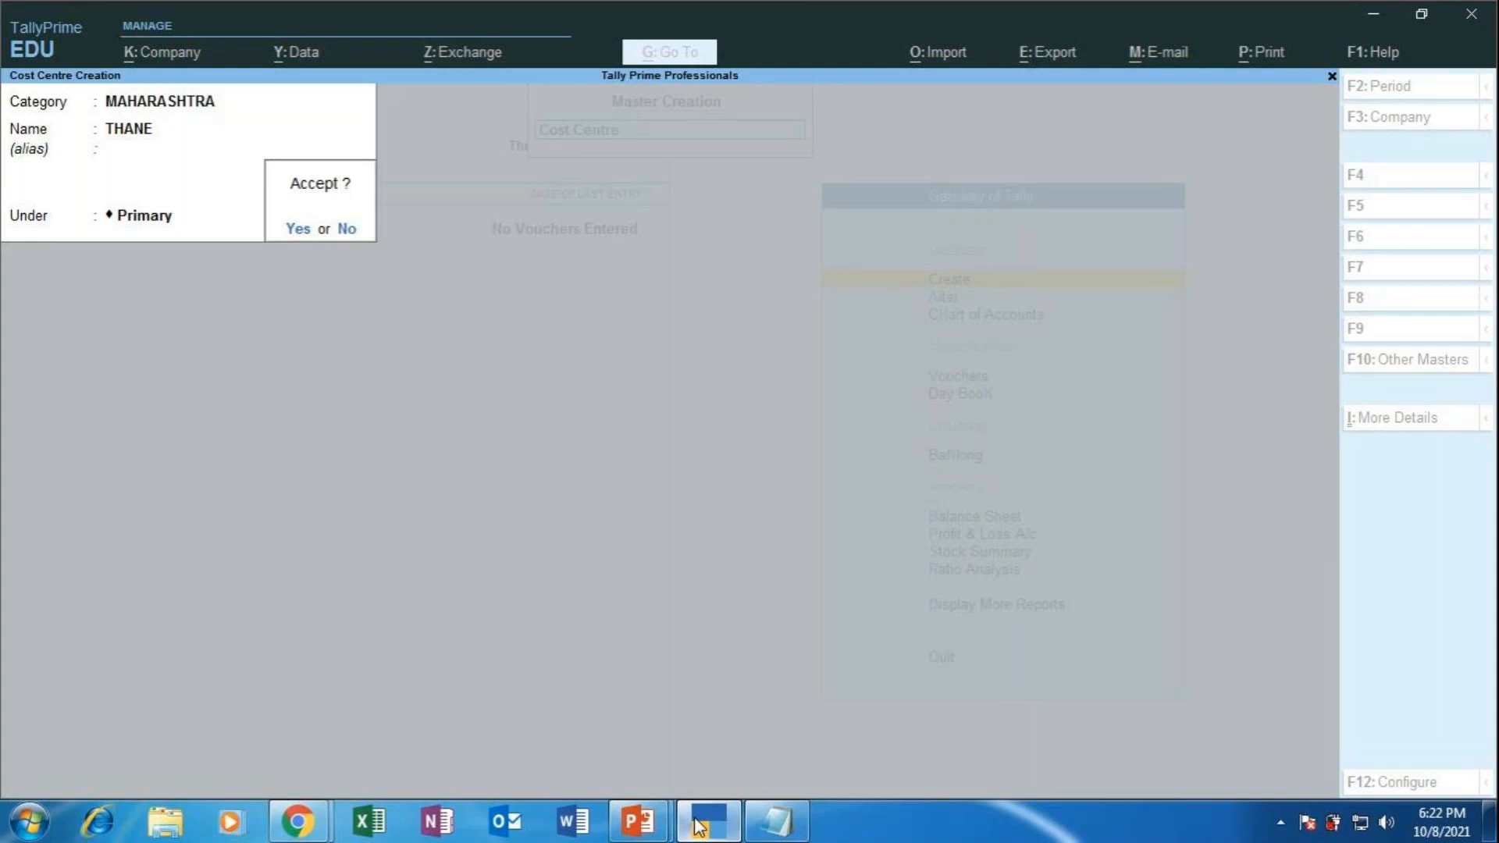
key(Return)
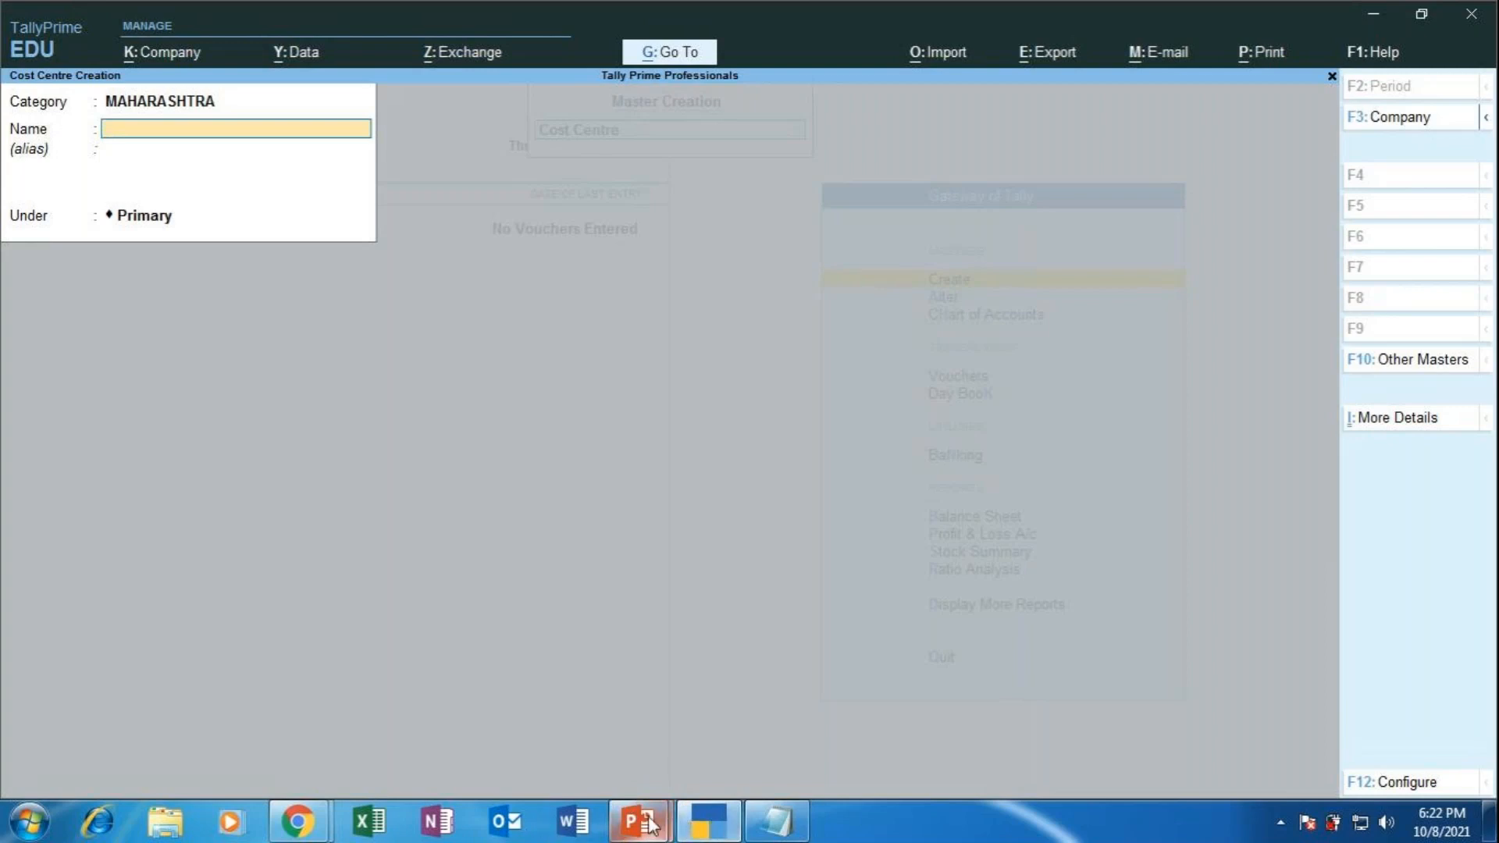
Switch to PowerPoint and show the cost categories and cost centers slide in full screen.
mouse_move(653, 826)
click(758, 726)
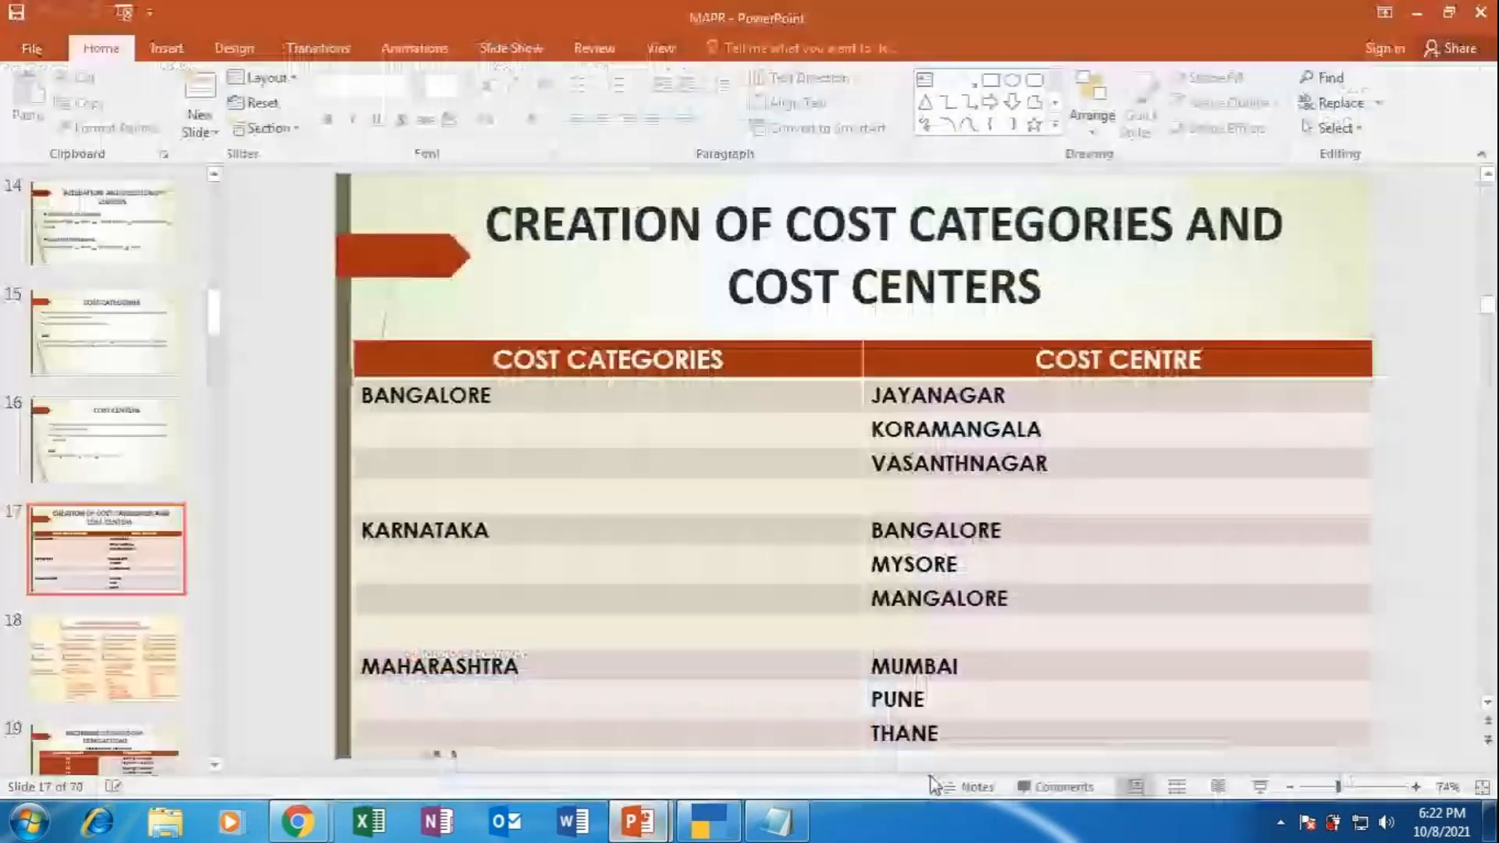
click(1259, 789)
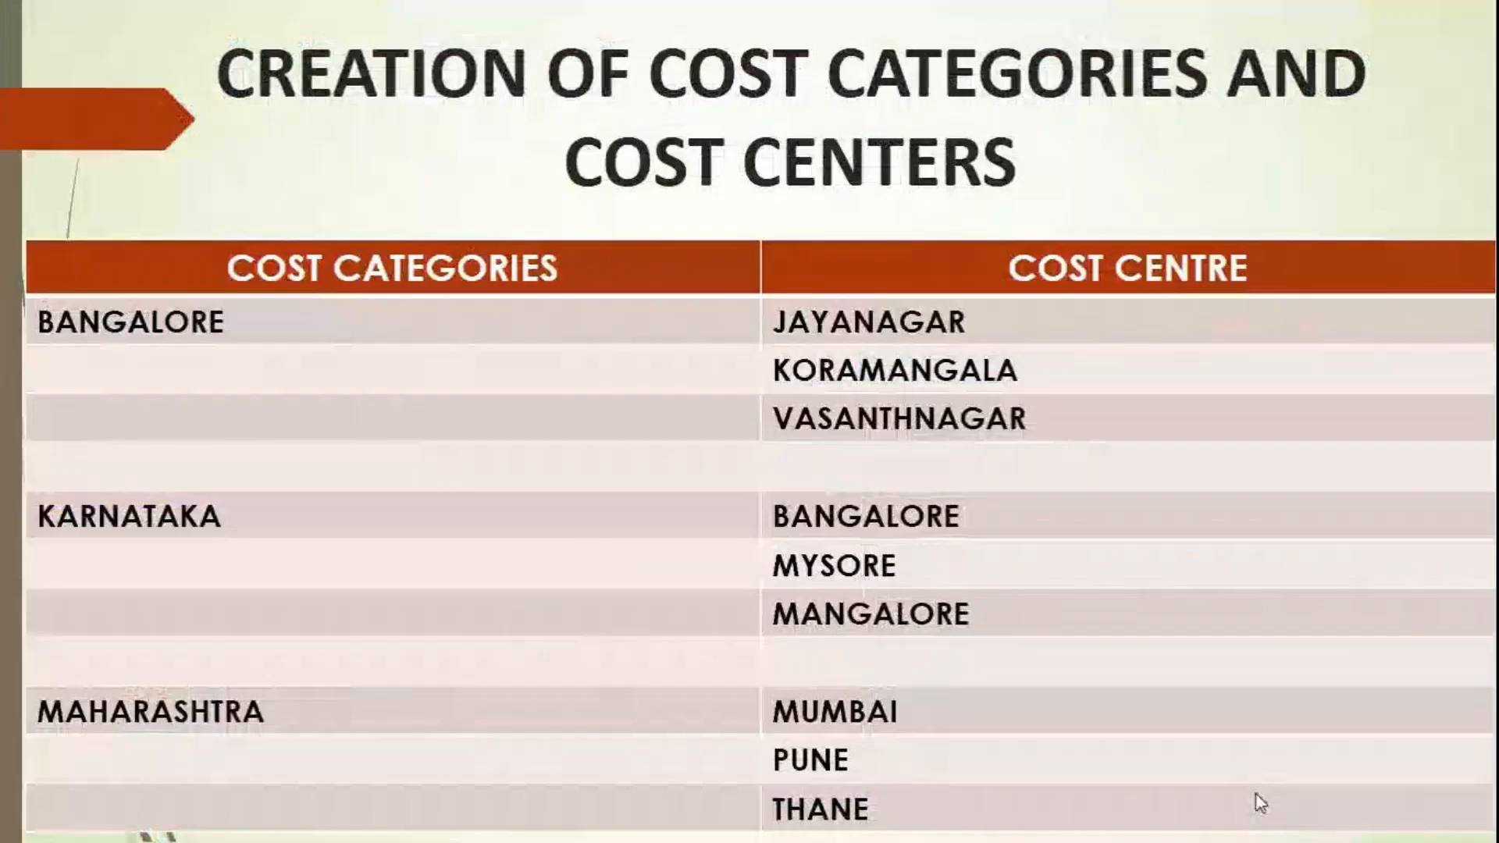
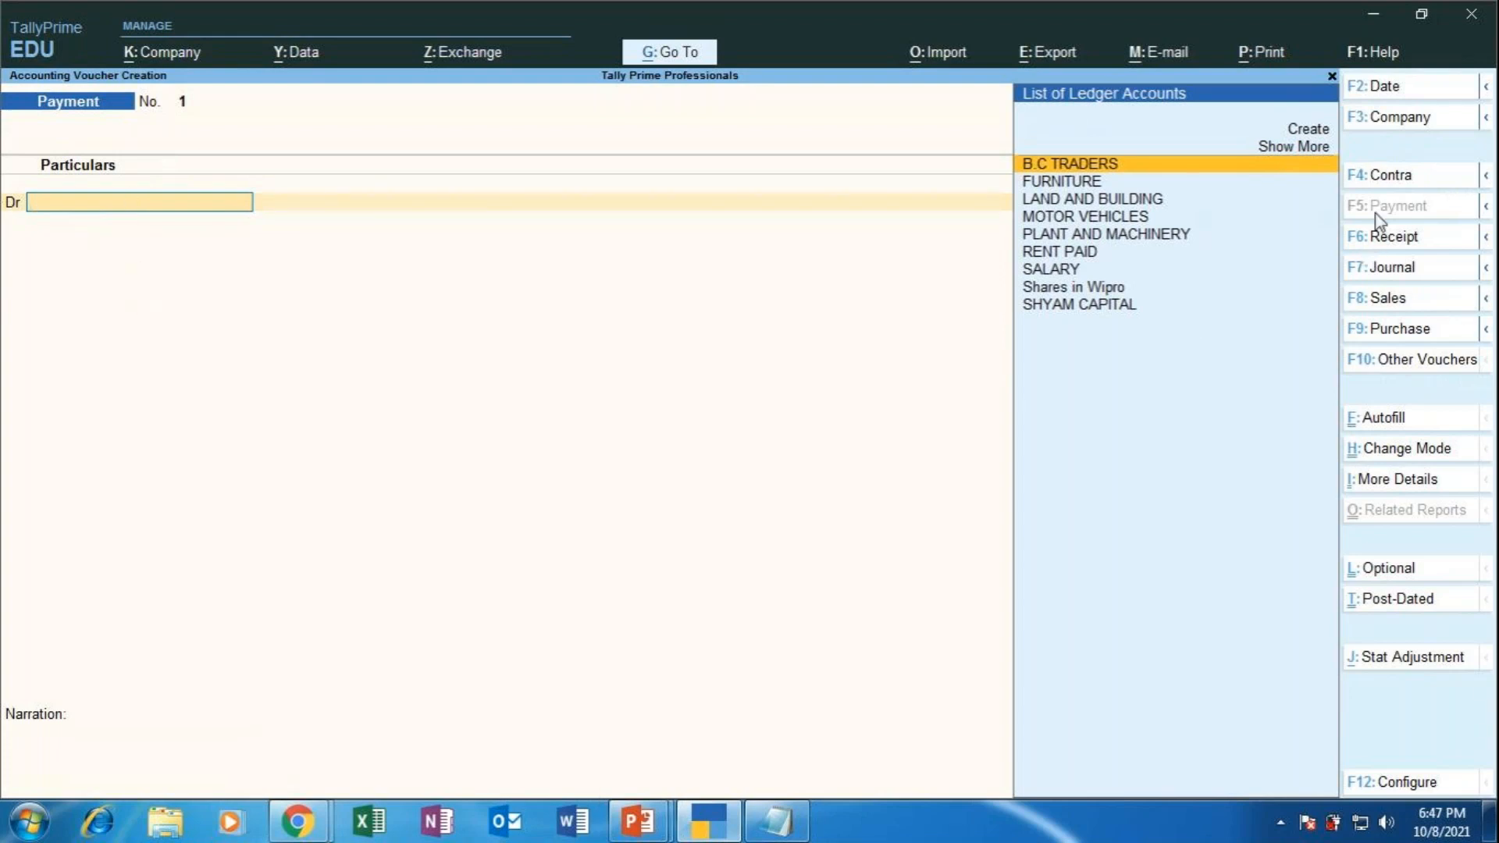
Switch the voucher type from Payment to Contra, and reopen voucher creation from the Gateway of Tally.
click(1394, 187)
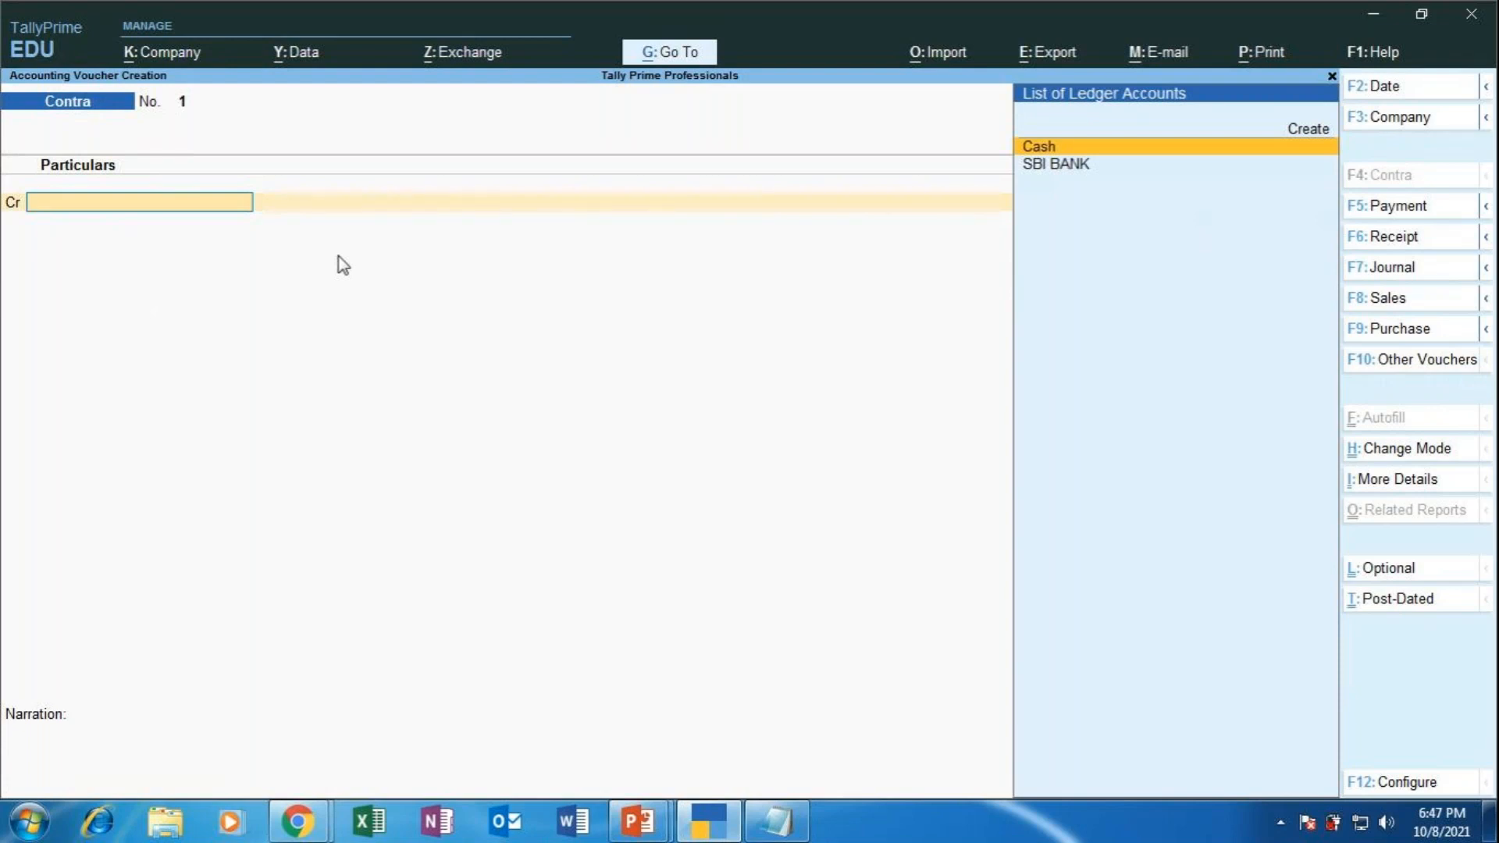
key(Escape)
key(y)
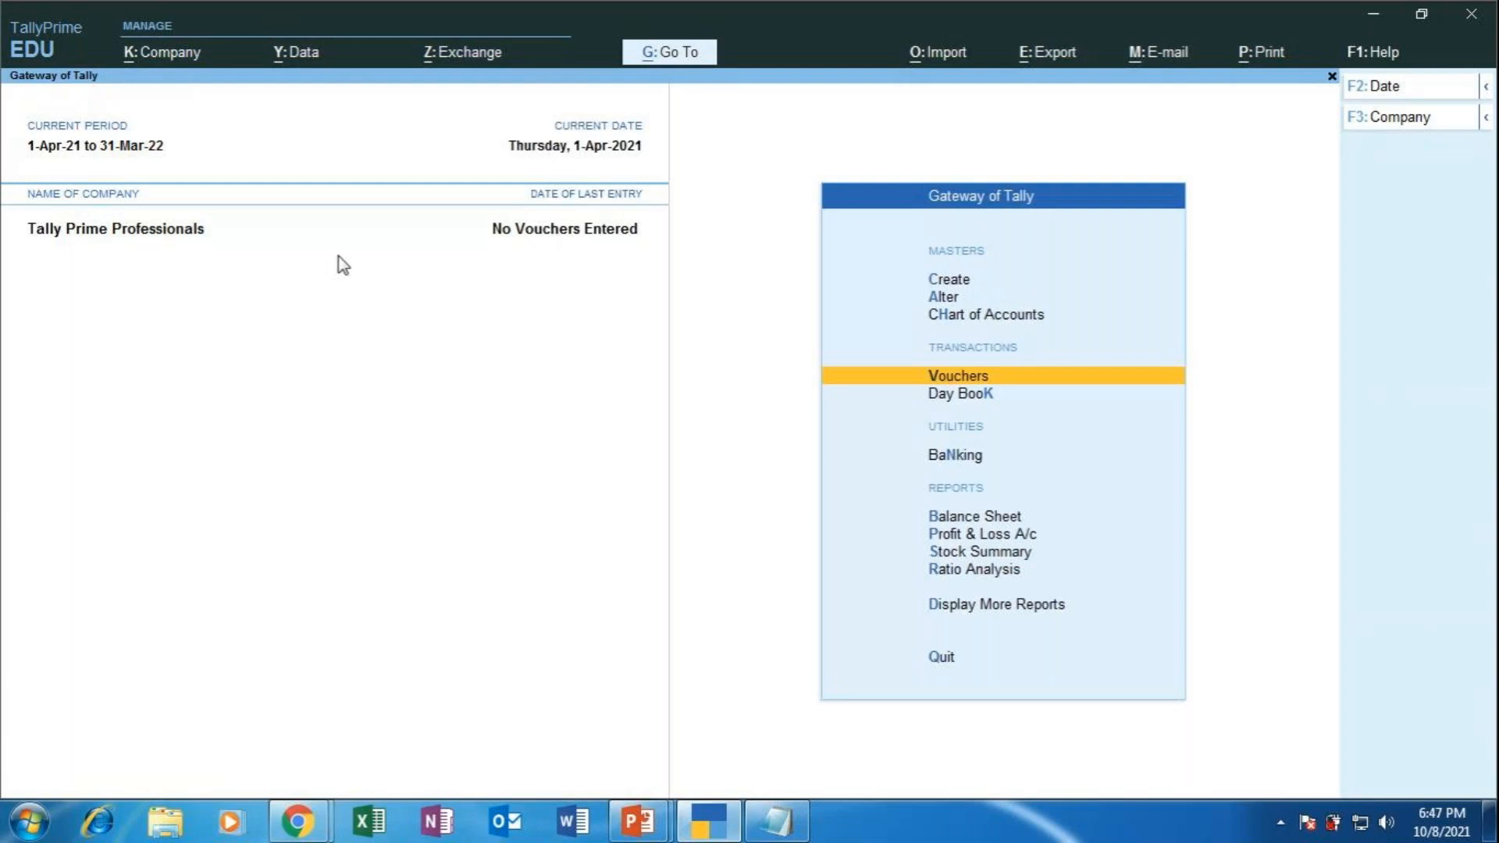
key(Return)
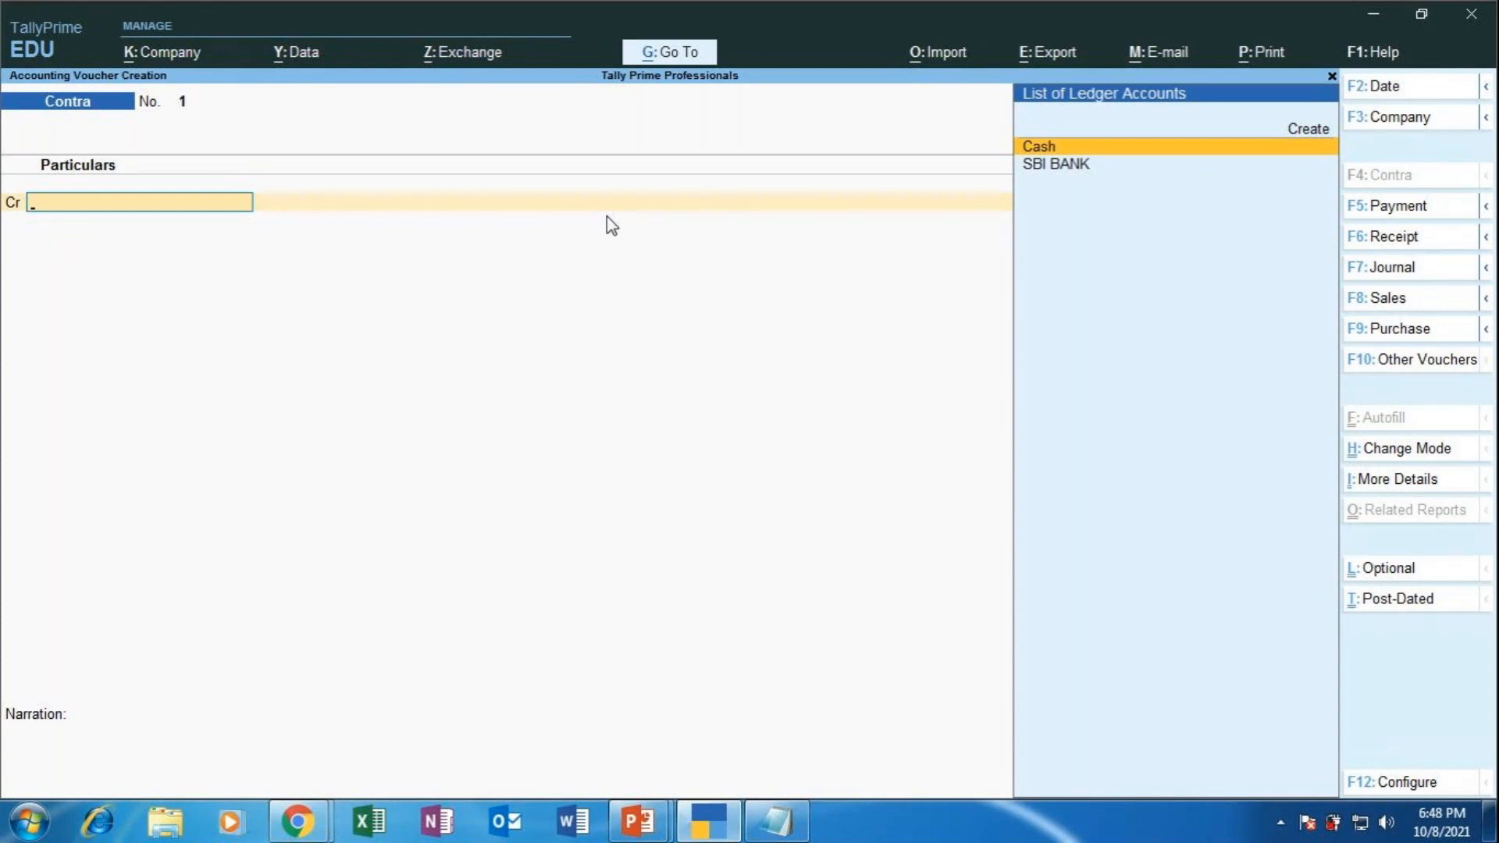
Change the Contra voucher's mode to Single Entry and set it back to Double Entry.
key(ctrl+h)
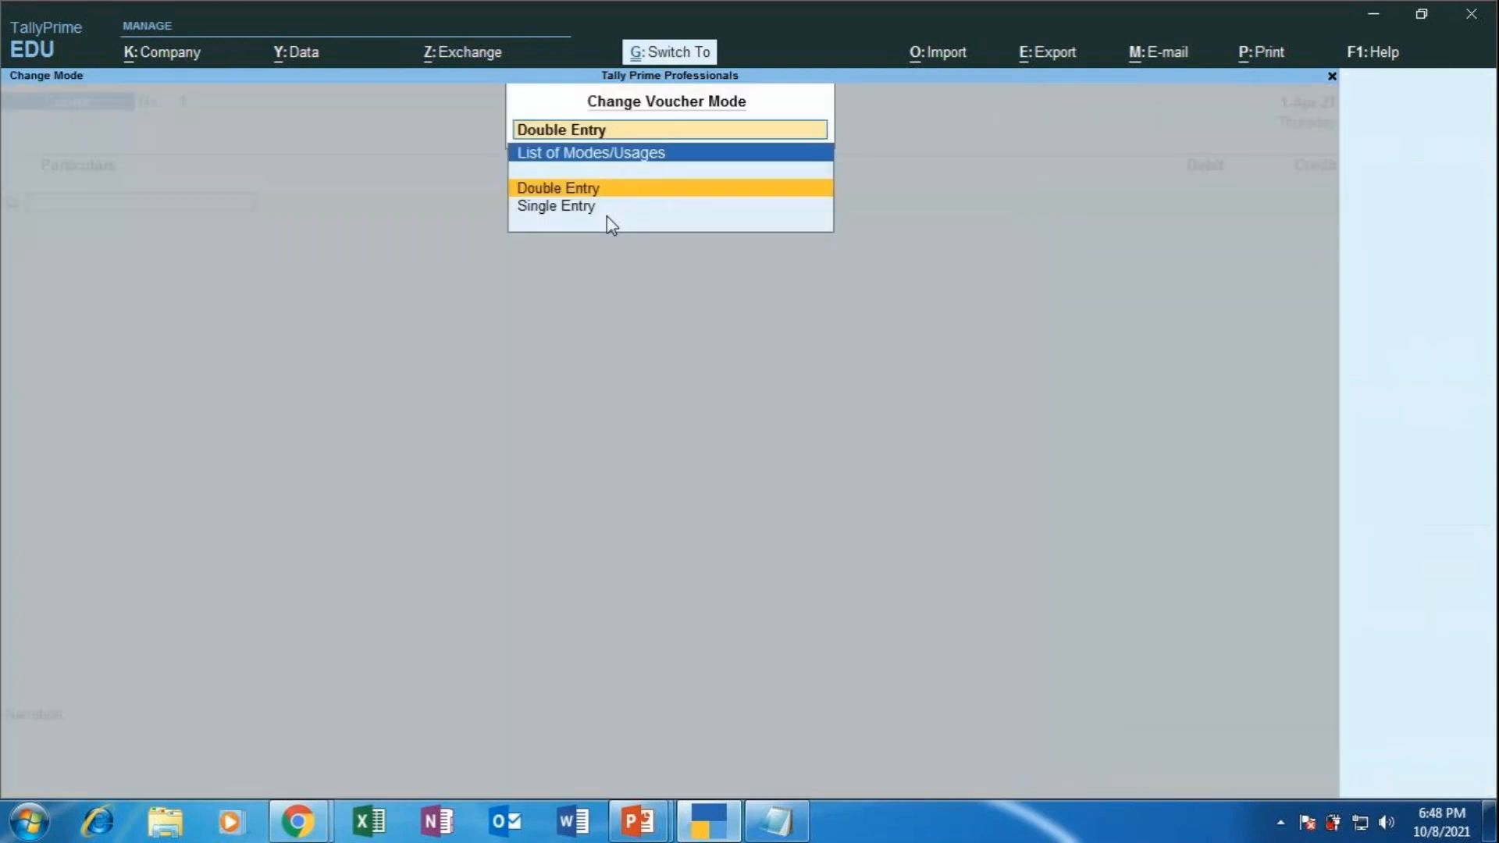
key(Down)
key(Return)
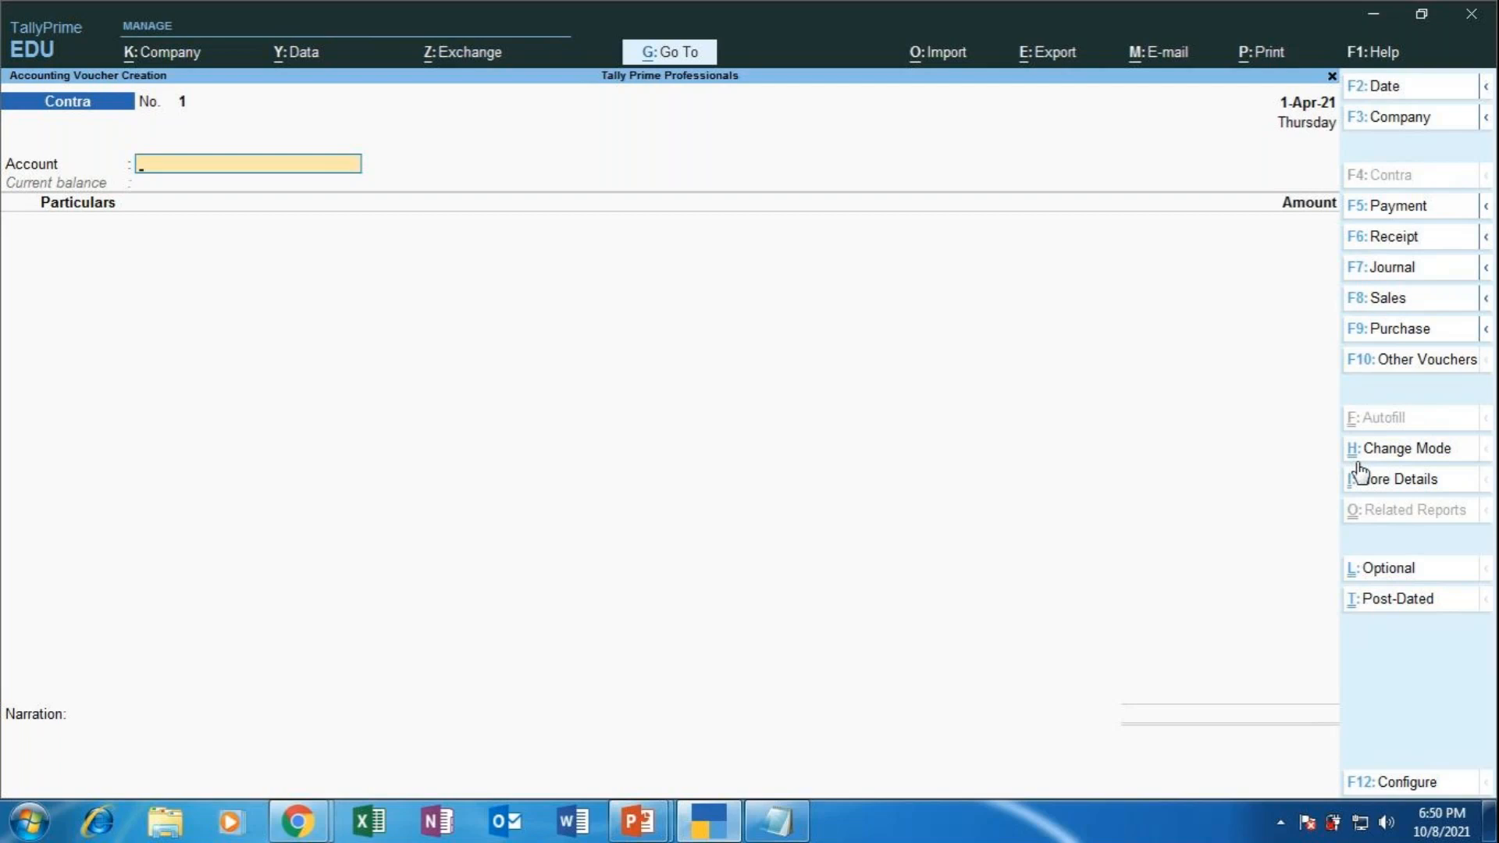
click(1414, 453)
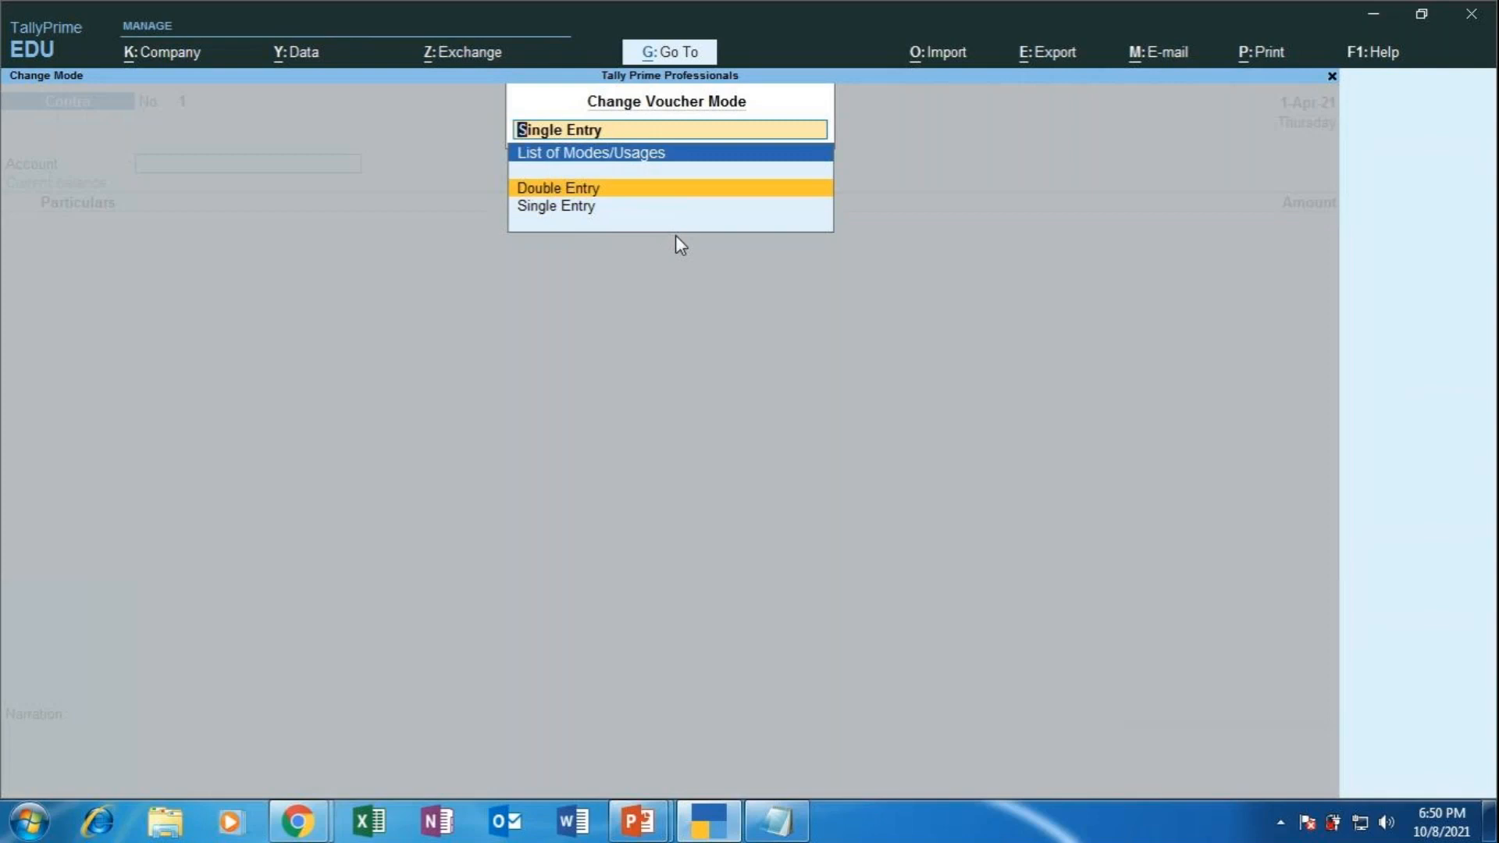
key(Return)
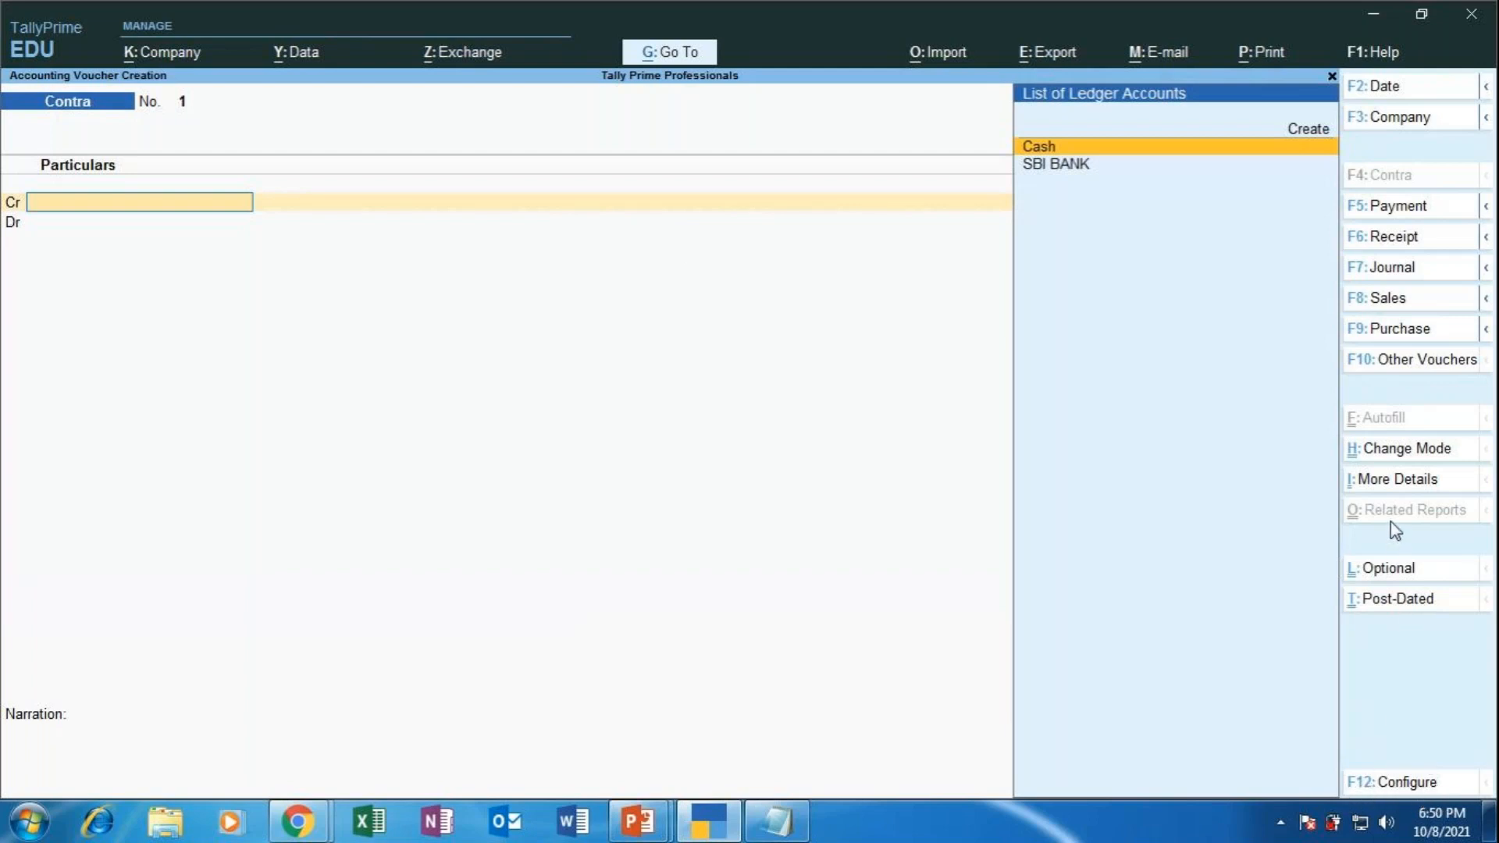
Review the Contra voucher's configuration options from General Details through Bank Details and accept them as they are.
click(1406, 783)
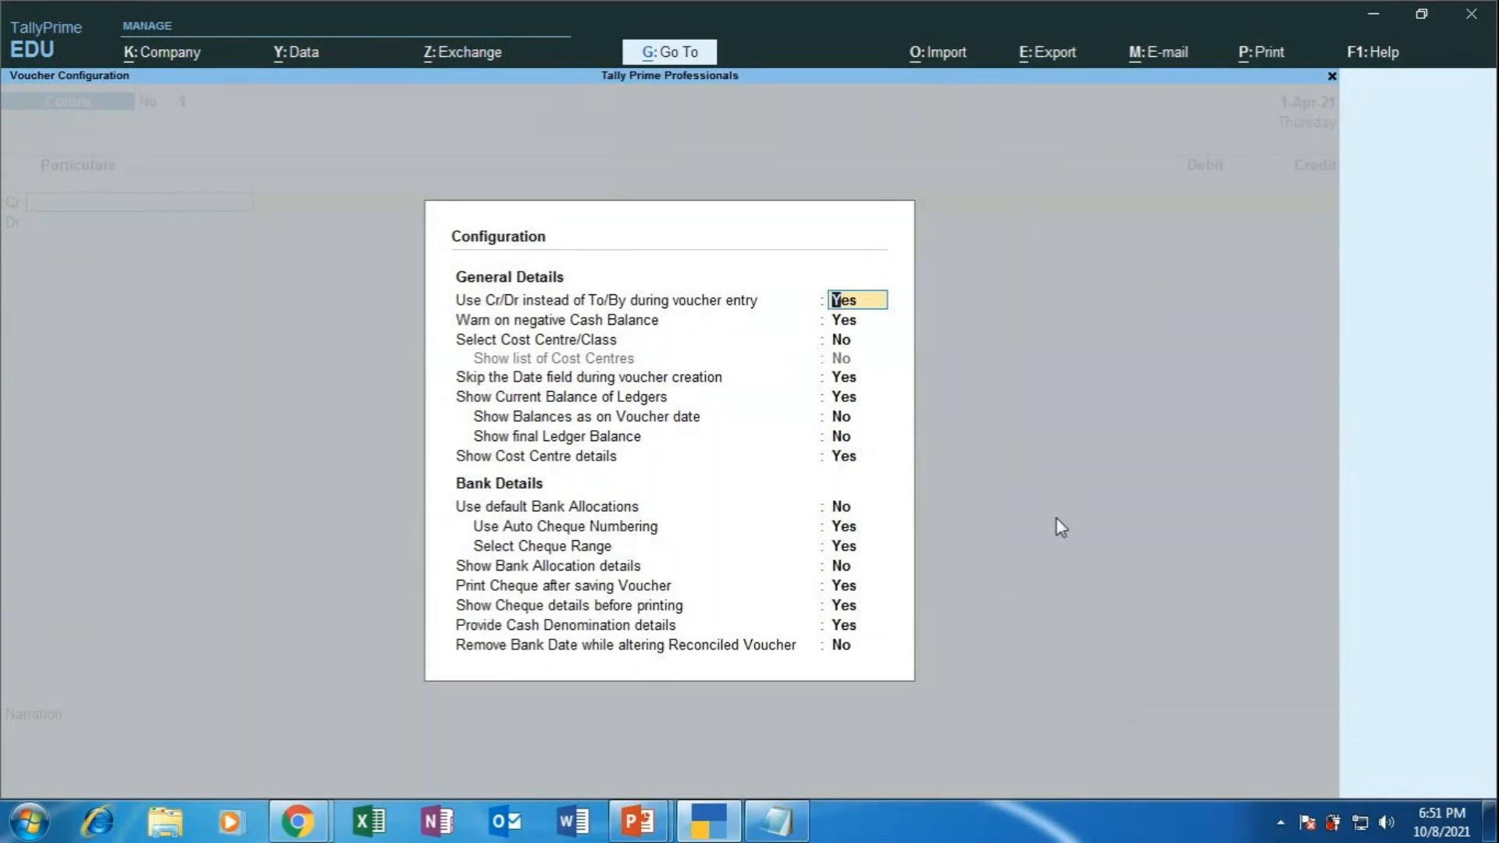
key(ctrl)
key(ctrl+a)
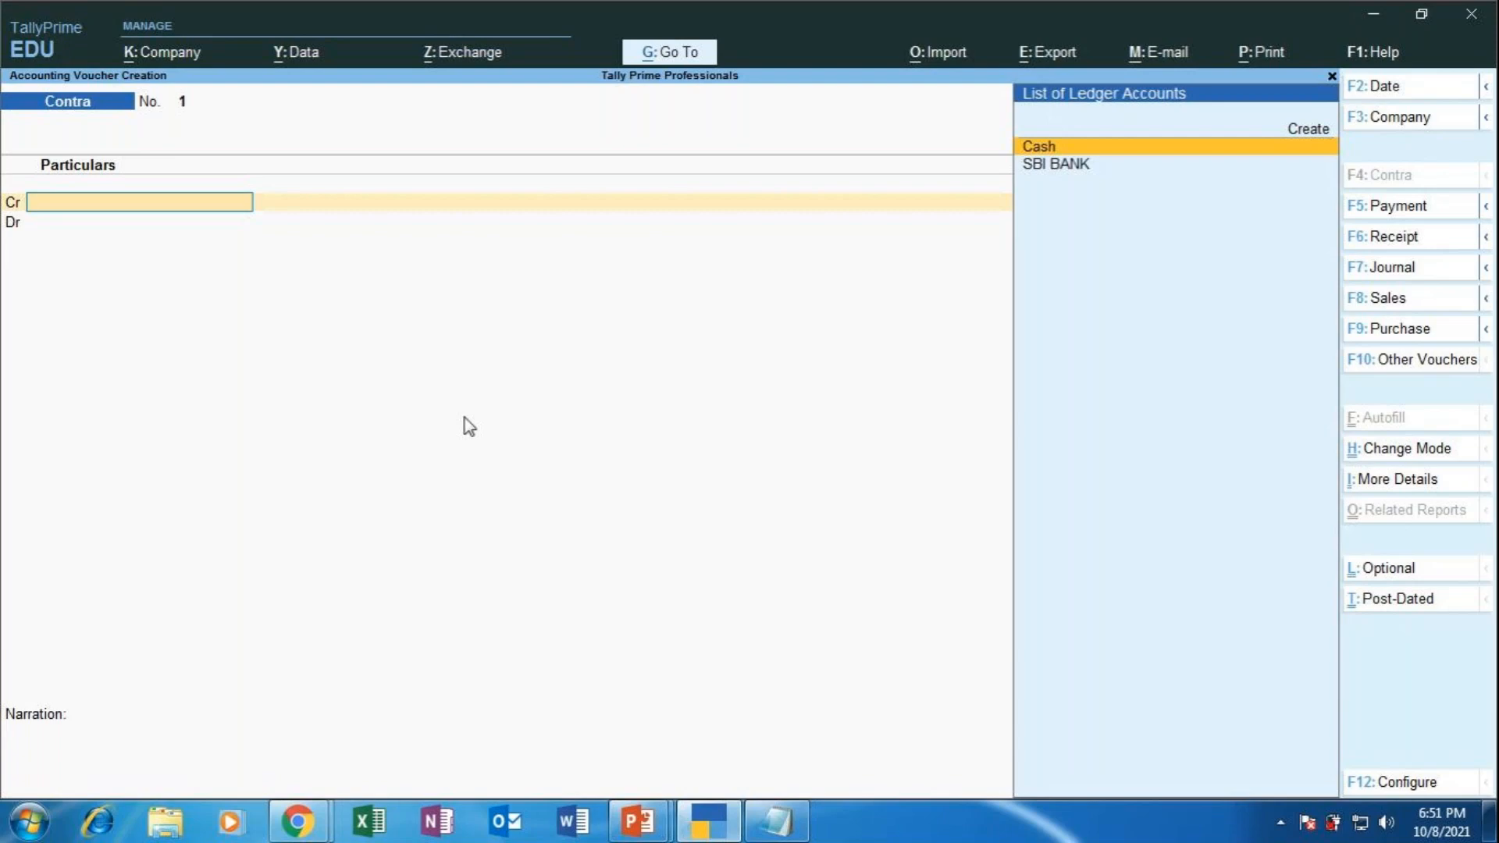
key(F12)
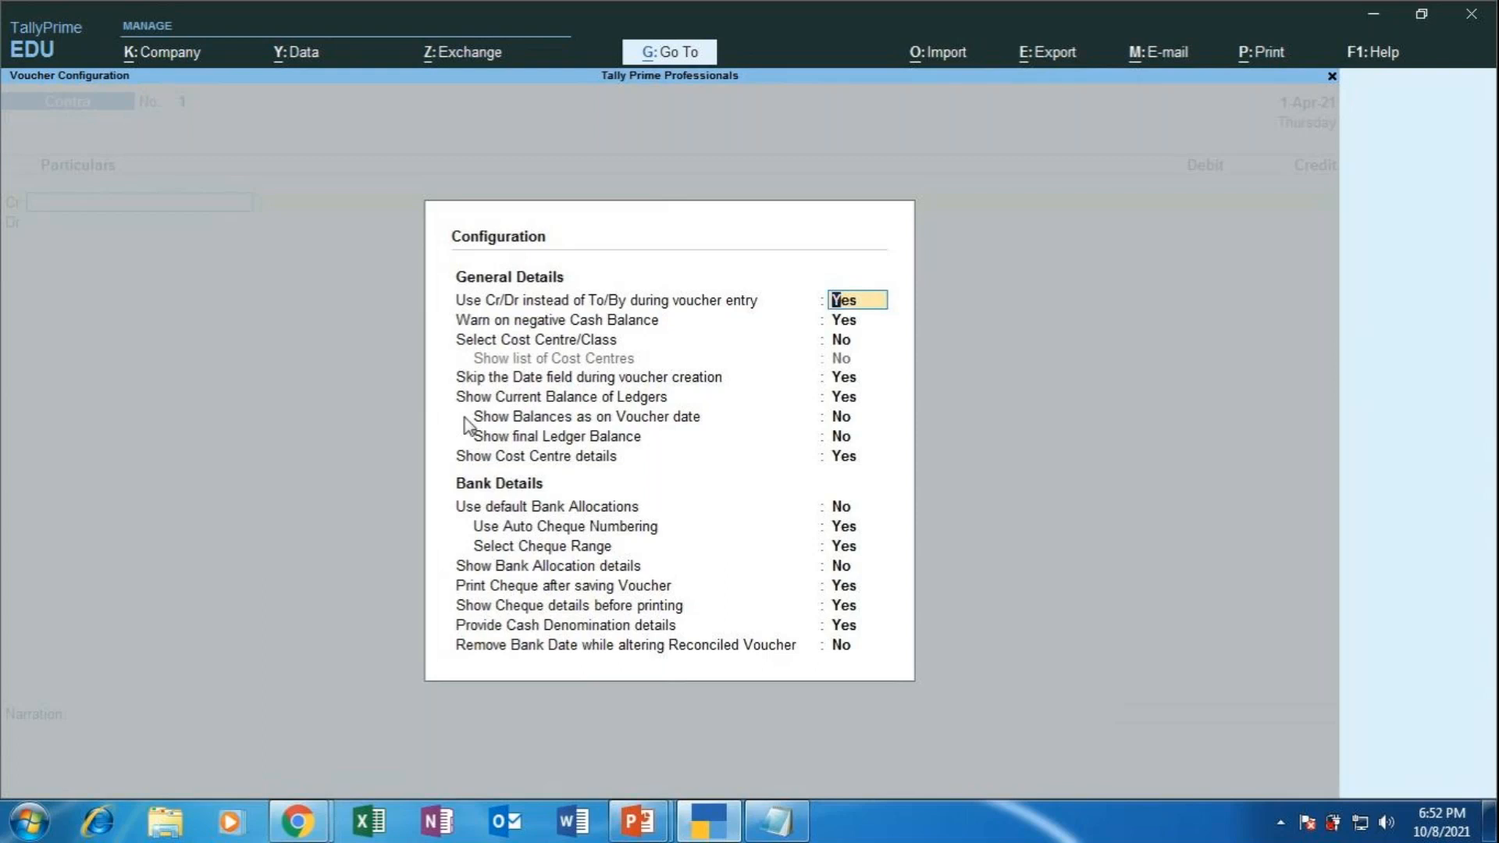
key(Down)
key(Down)
key(Down)
key(Down)
key(Down)
key(Down)
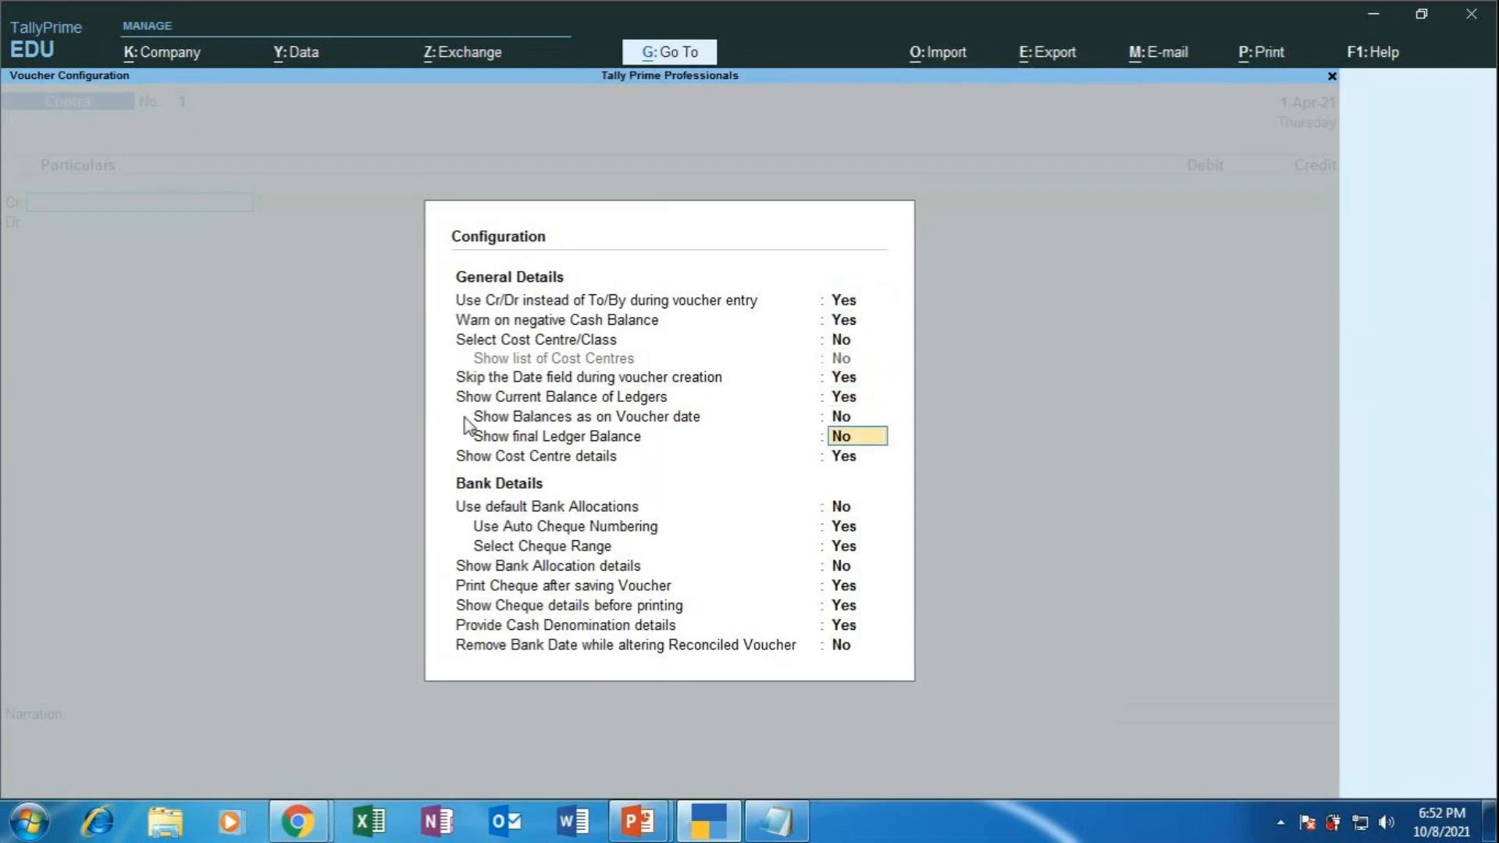
key(Down)
key(Down)
key(Down)
key(Down)
key(Down)
key(Down)
key(Down)
key(Down)
key(Down)
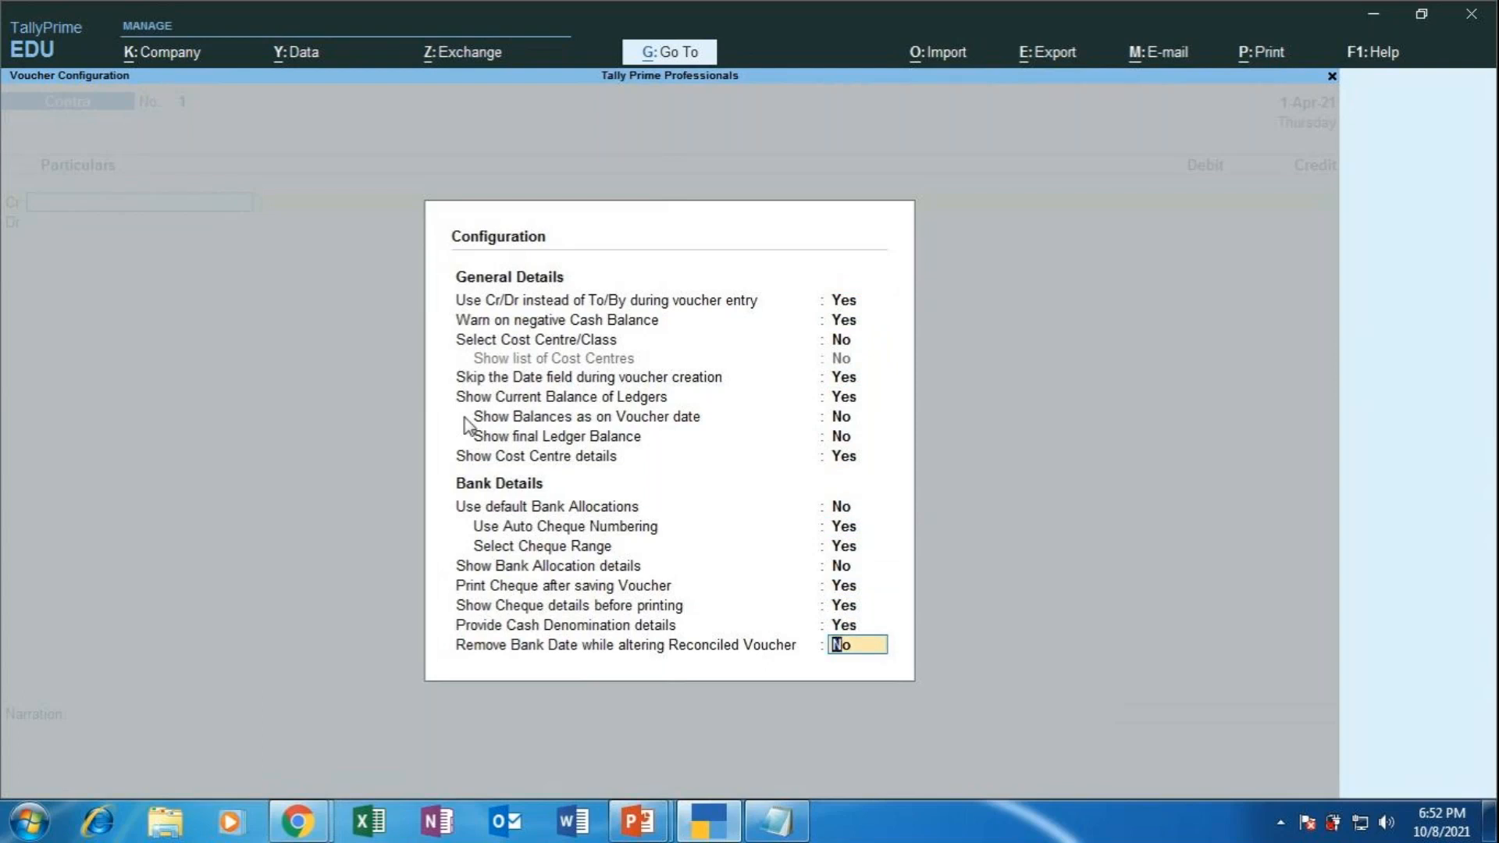
key(Return)
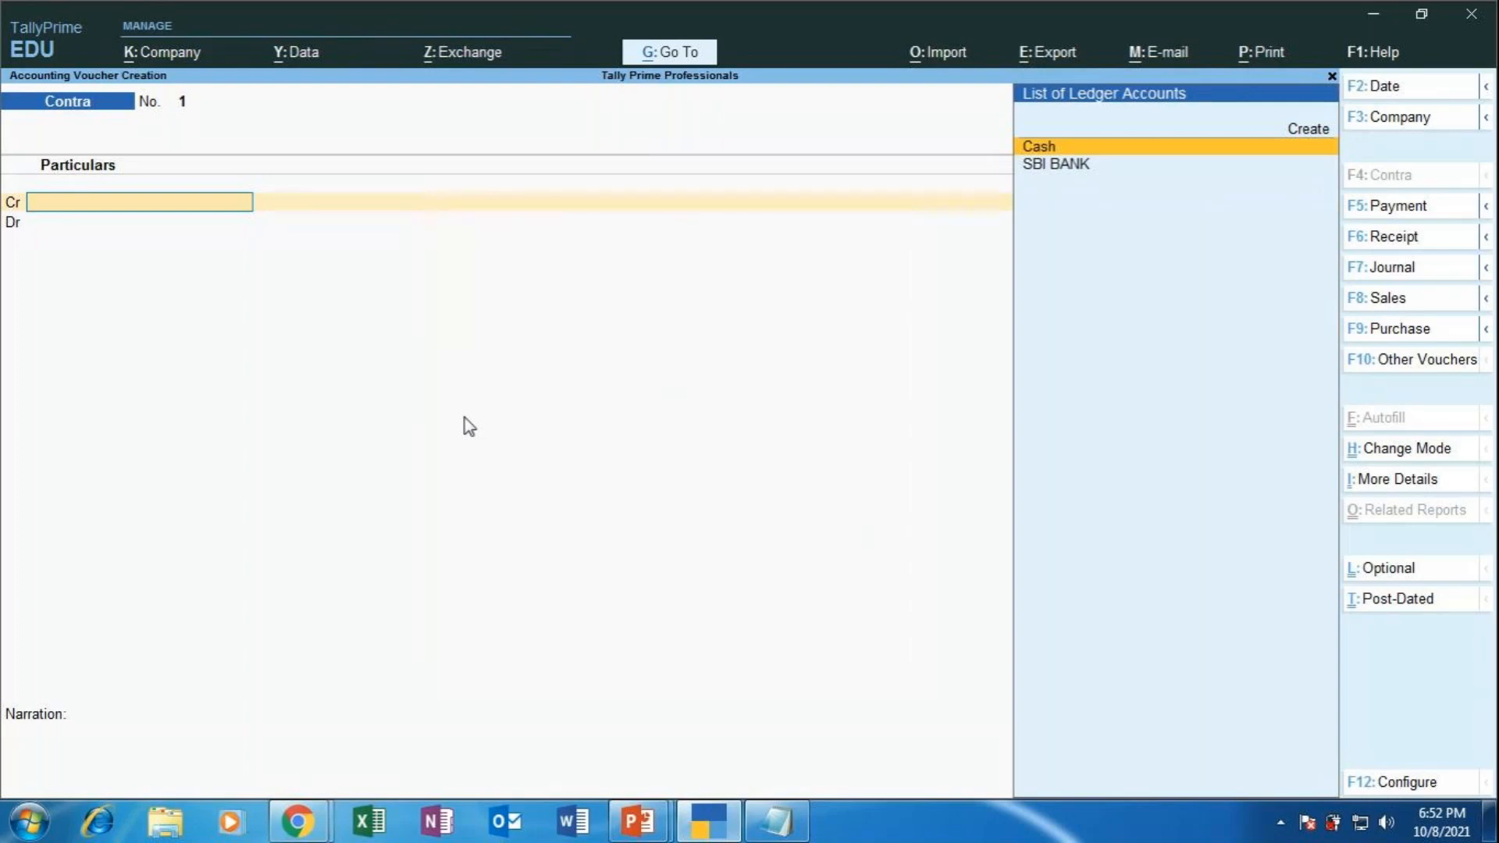
Reopen voucher creation from the Gateway of Tally and look over the Contra voucher's configuration once more.
key(Escape)
key(y)
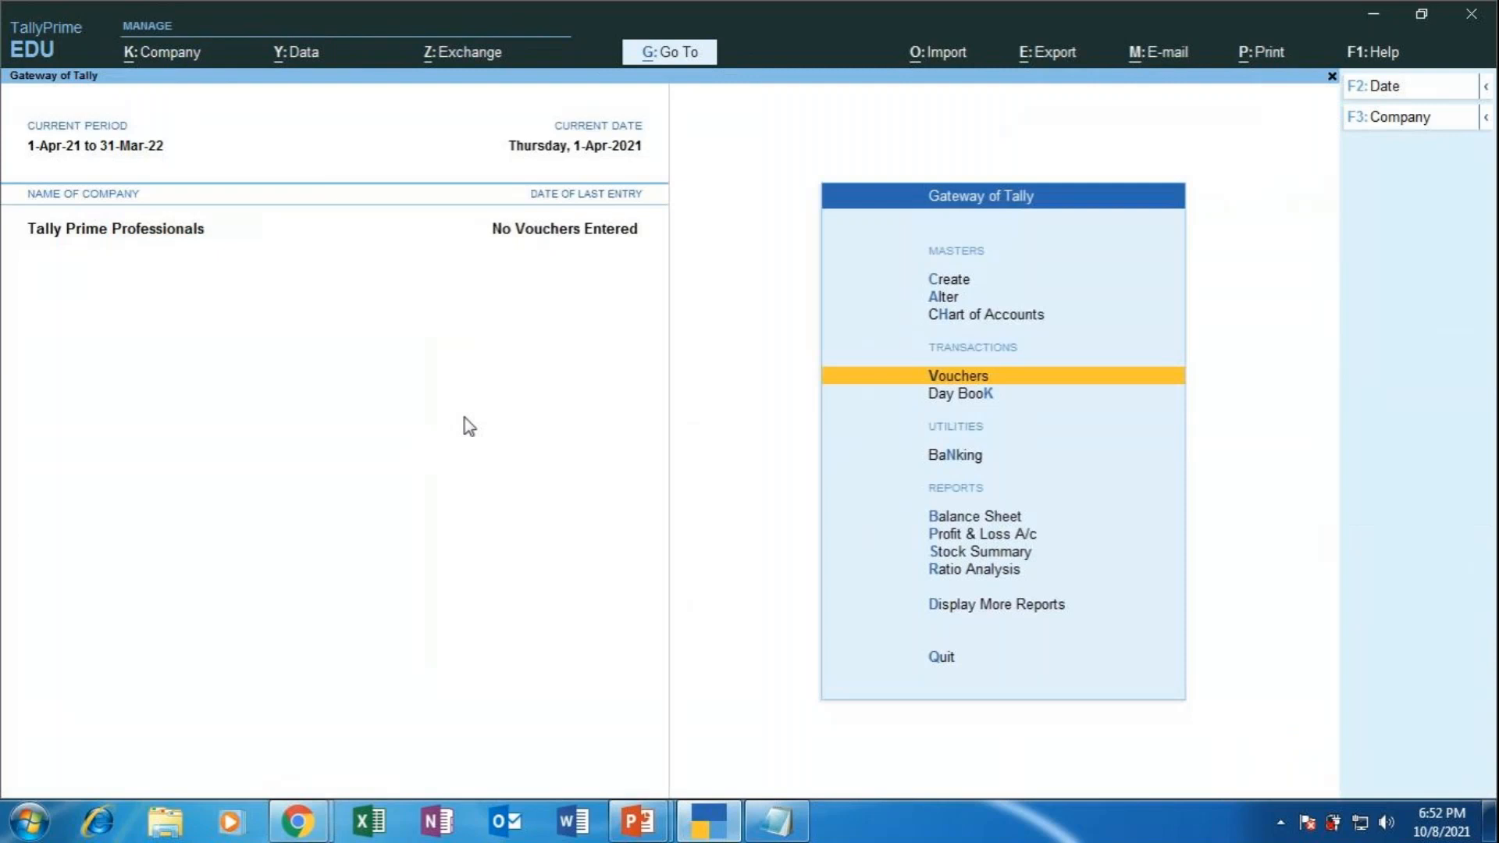
key(Return)
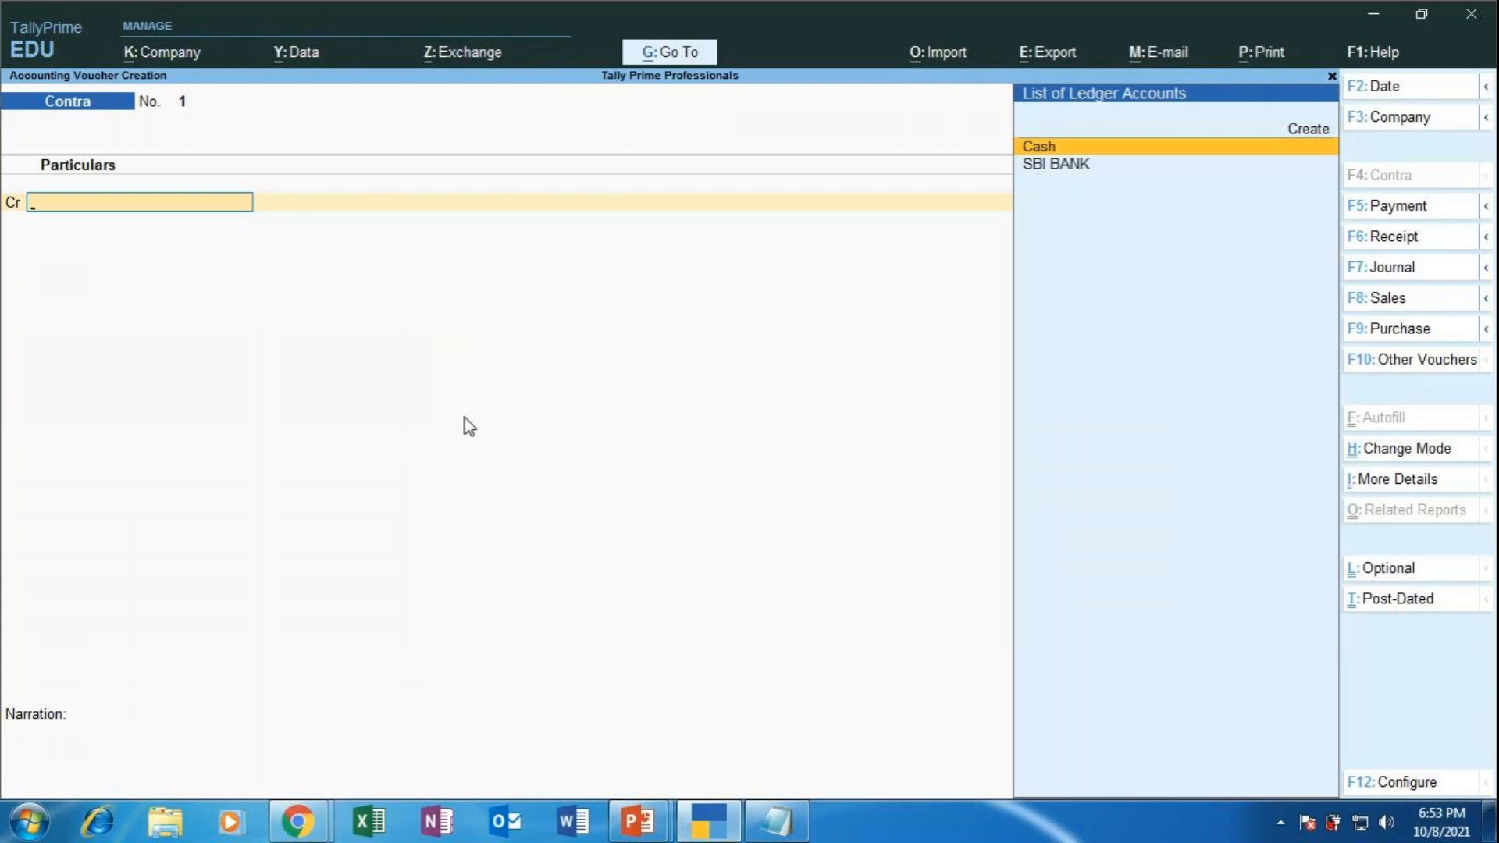
click(1405, 783)
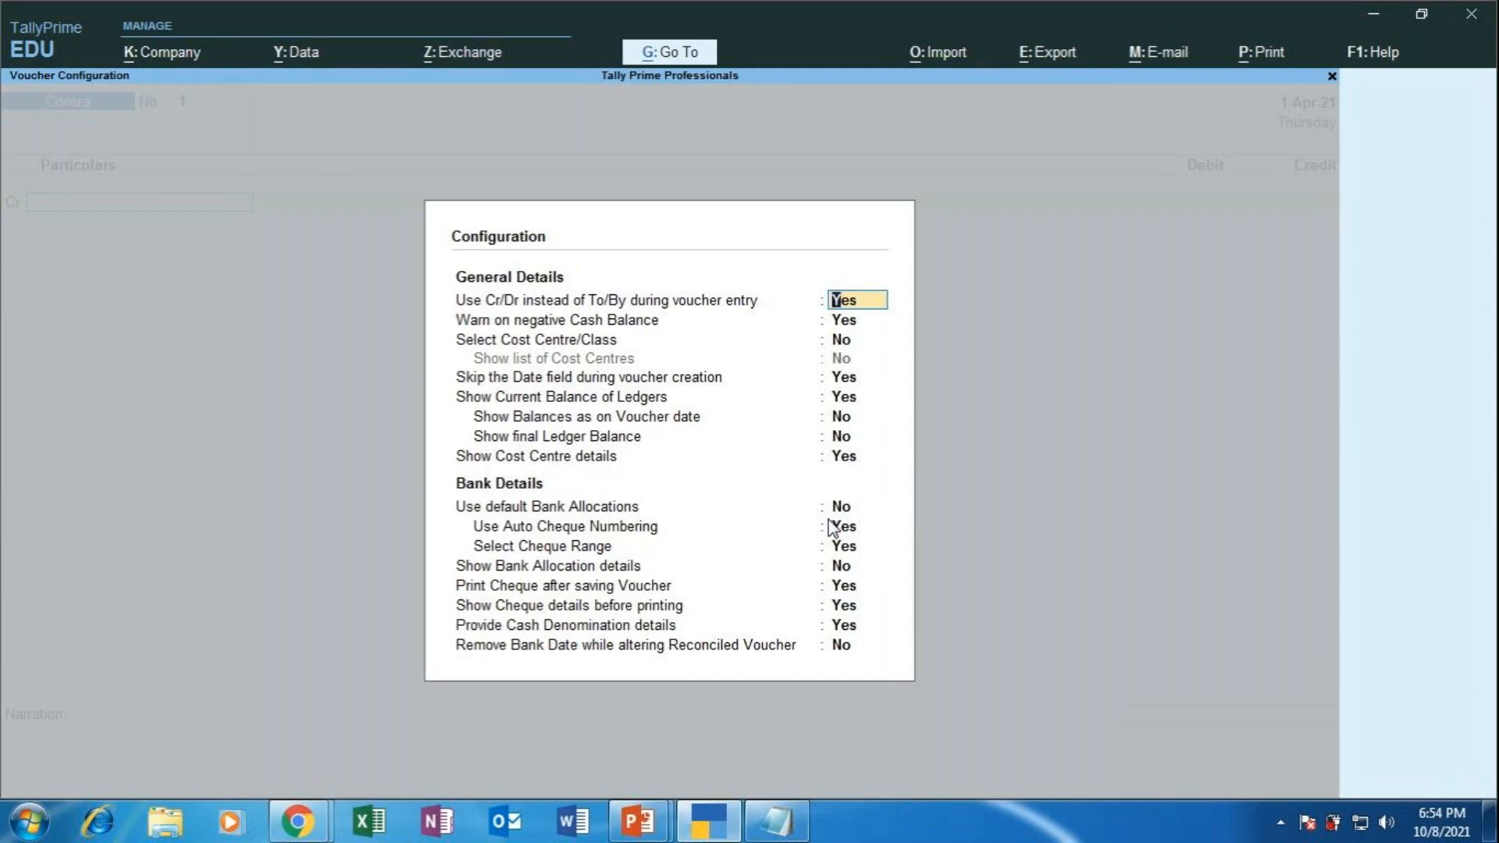
key(Escape)
key(Escape)
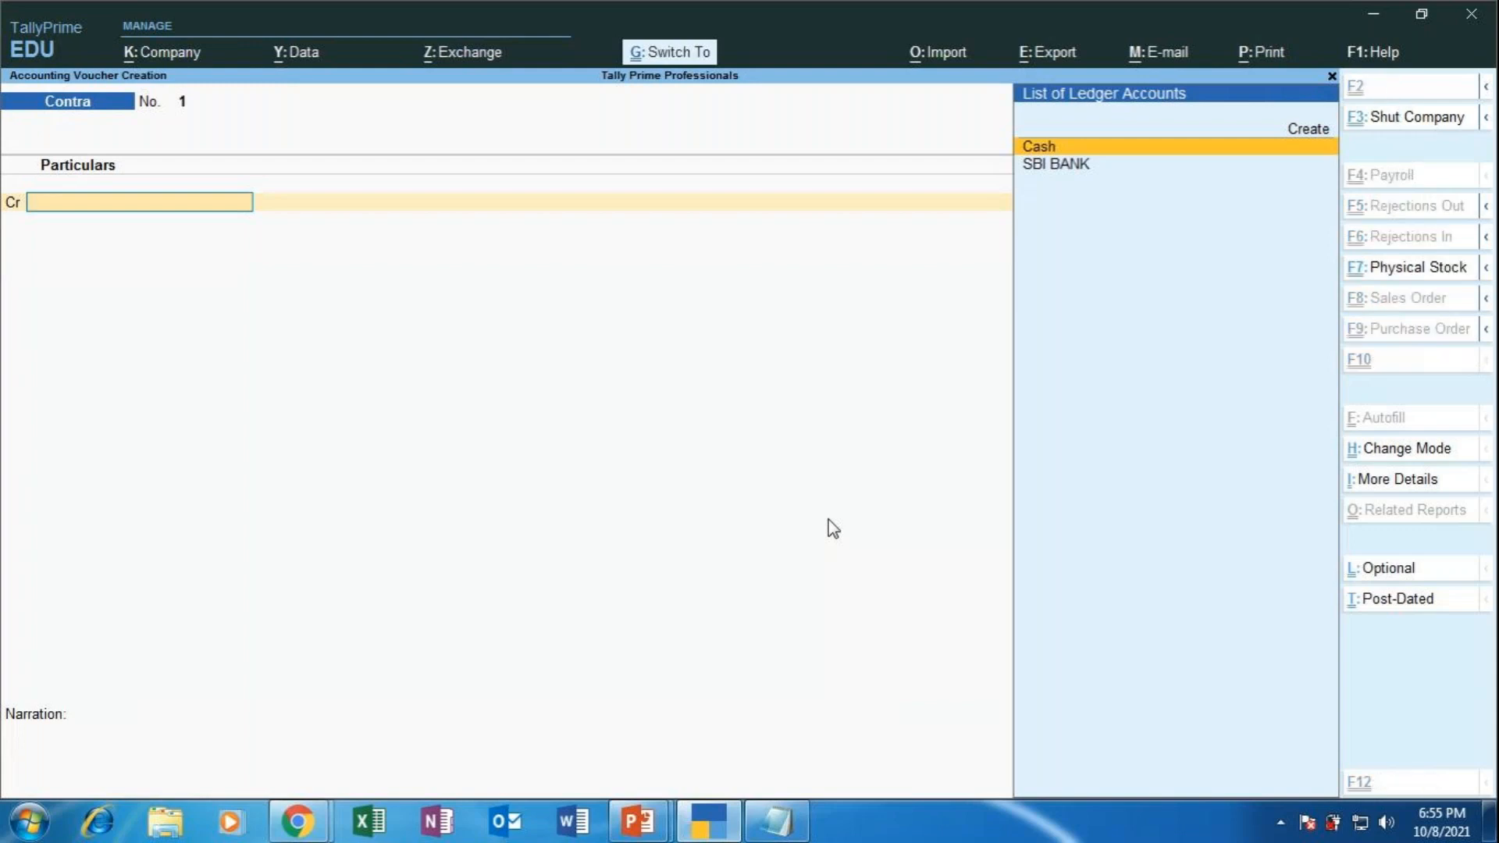
Change the Contra voucher's mode to Single Entry and reopen voucher creation from the Gateway of Tally.
key(ctrl+h)
key(Down)
key(Return)
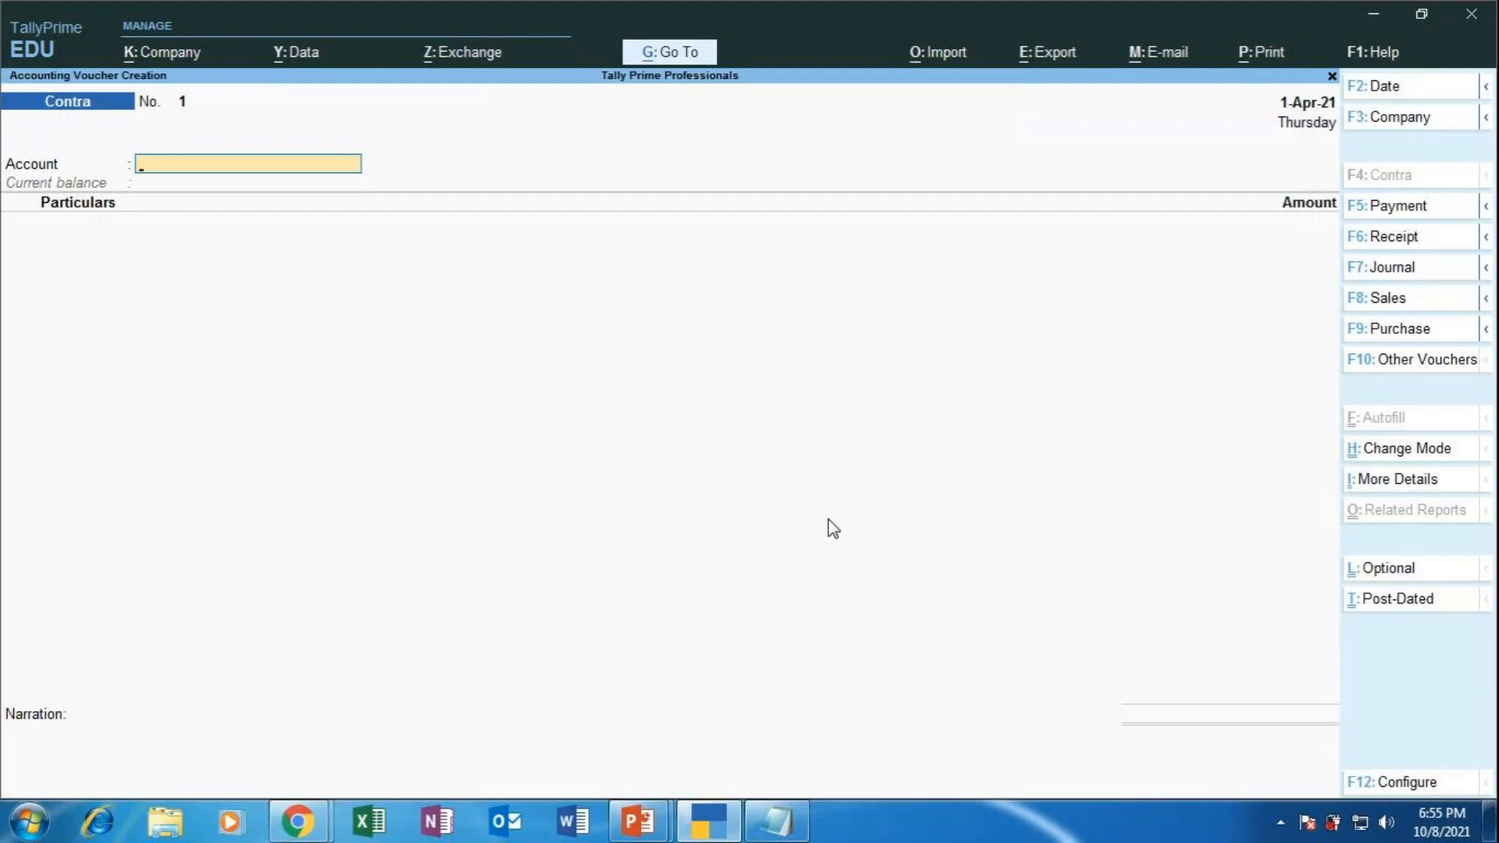
key(Escape)
key(Return)
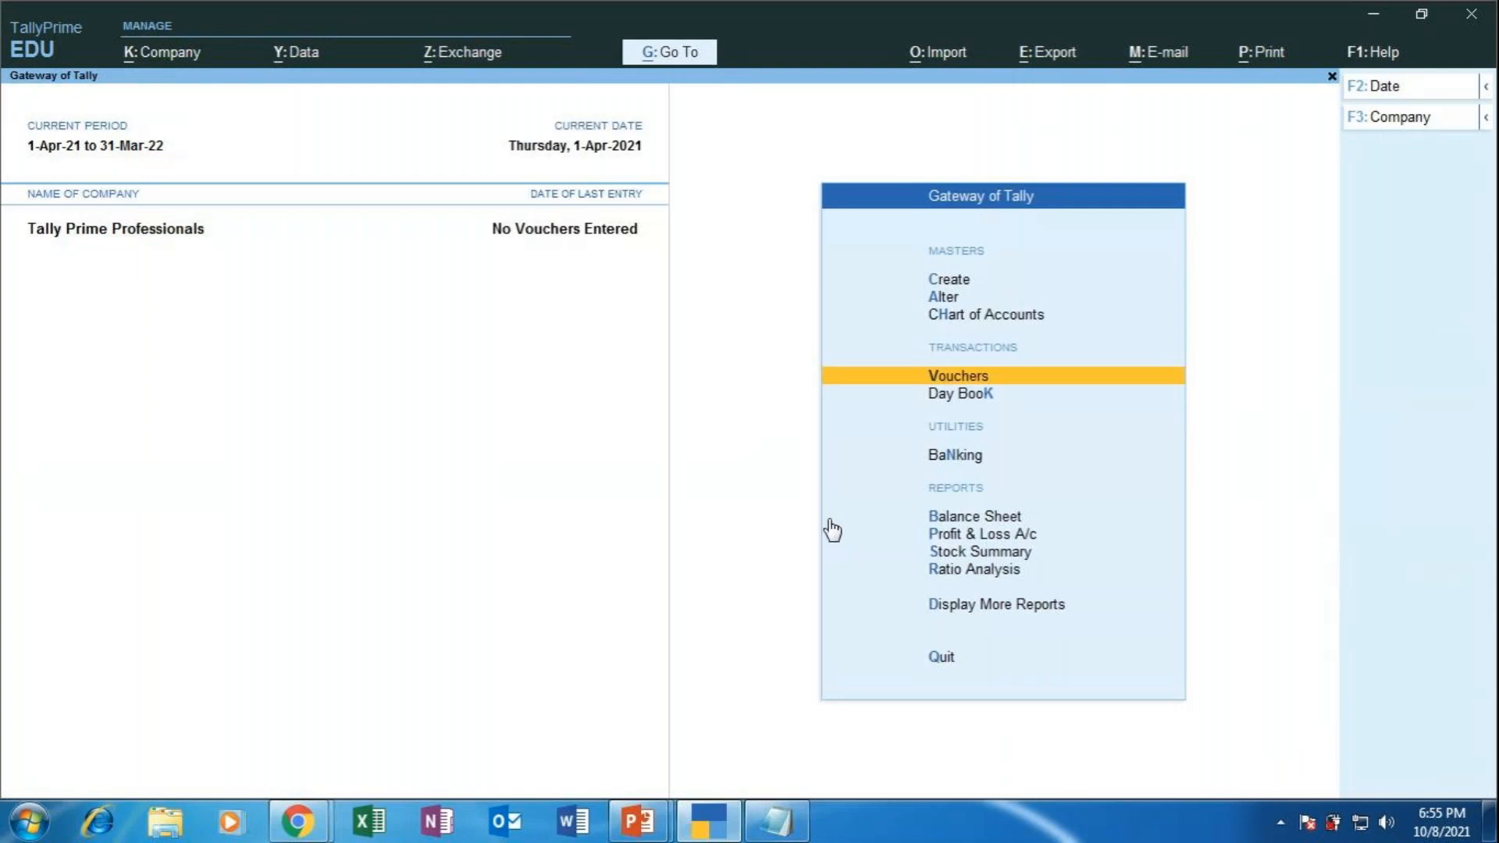
key(Return)
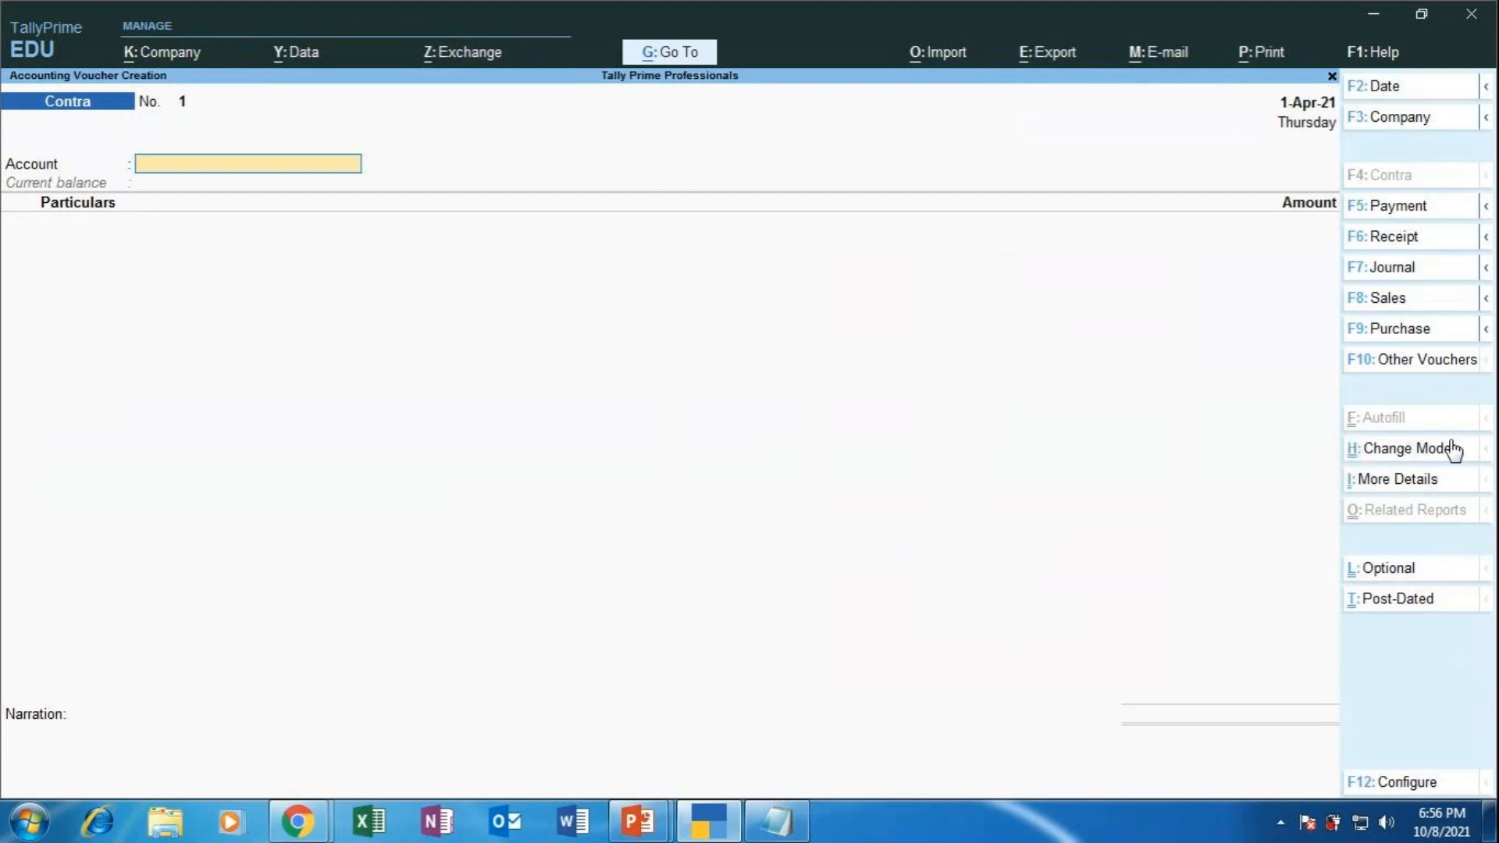
Set the Contra voucher's mode back to Double Entry.
click(1427, 459)
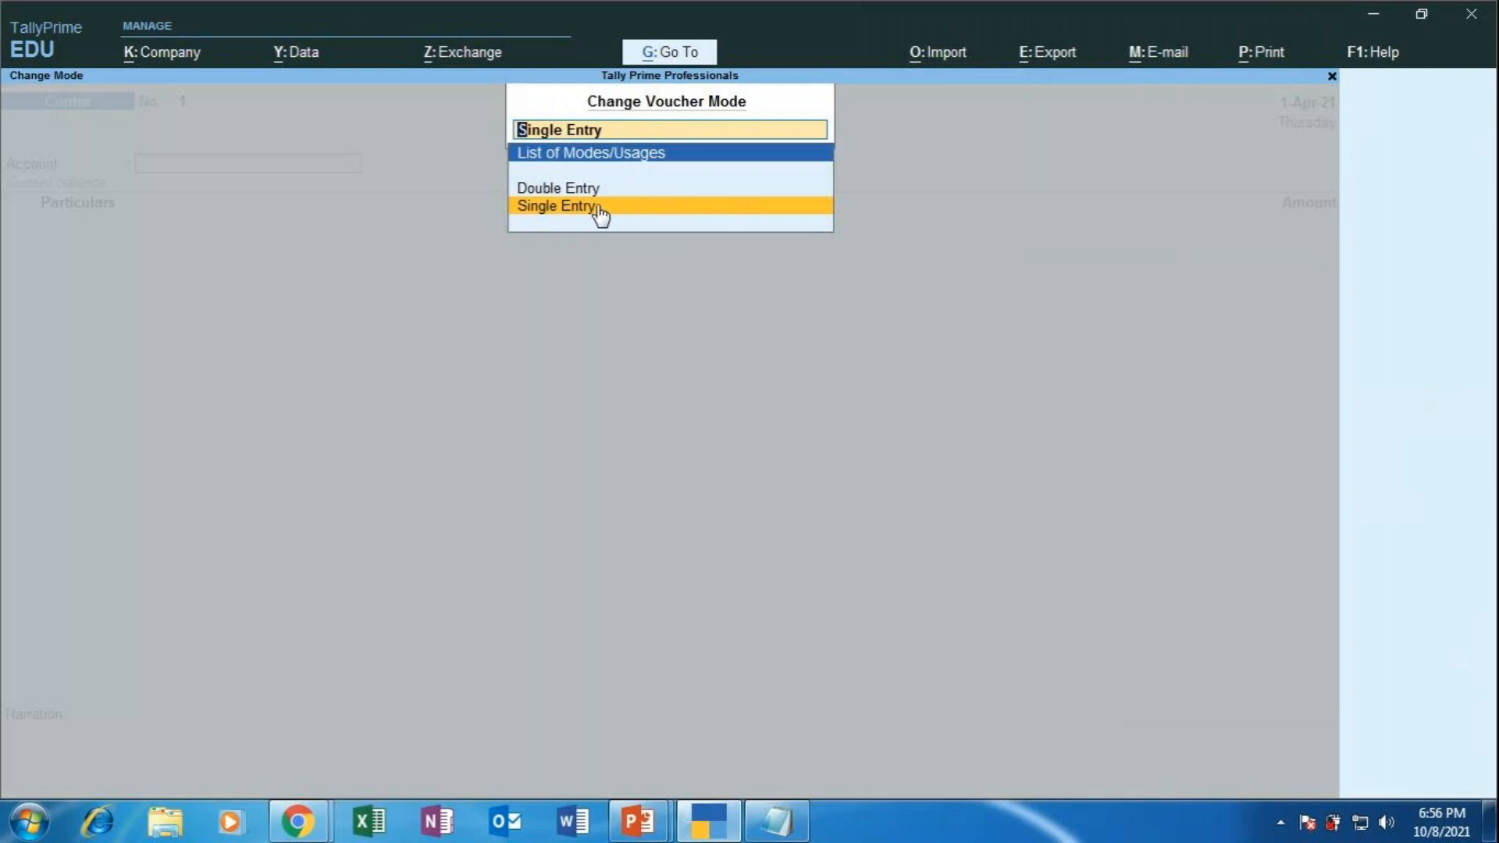
click(553, 190)
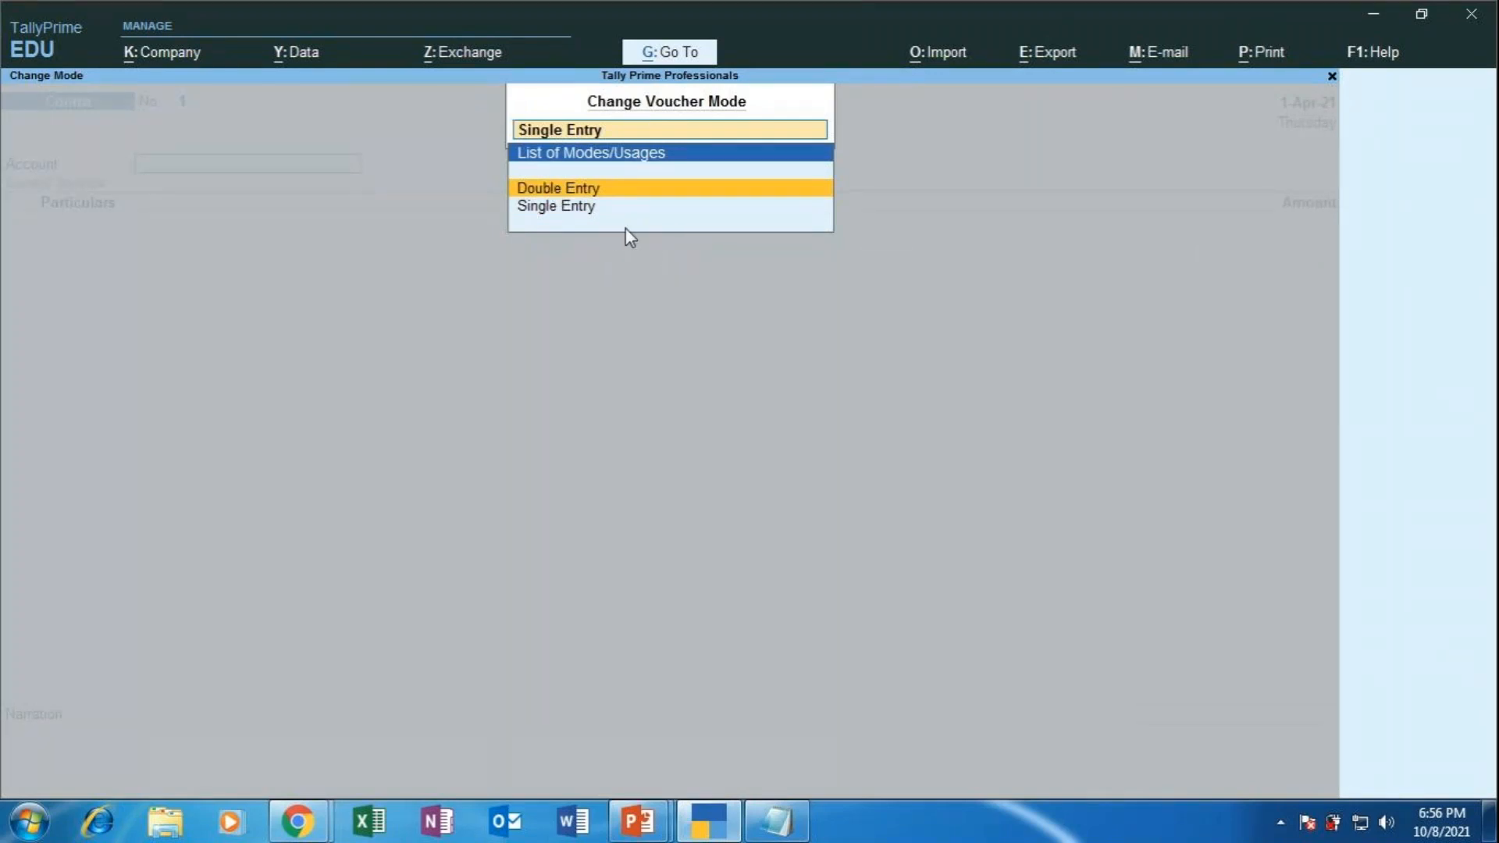
click(690, 193)
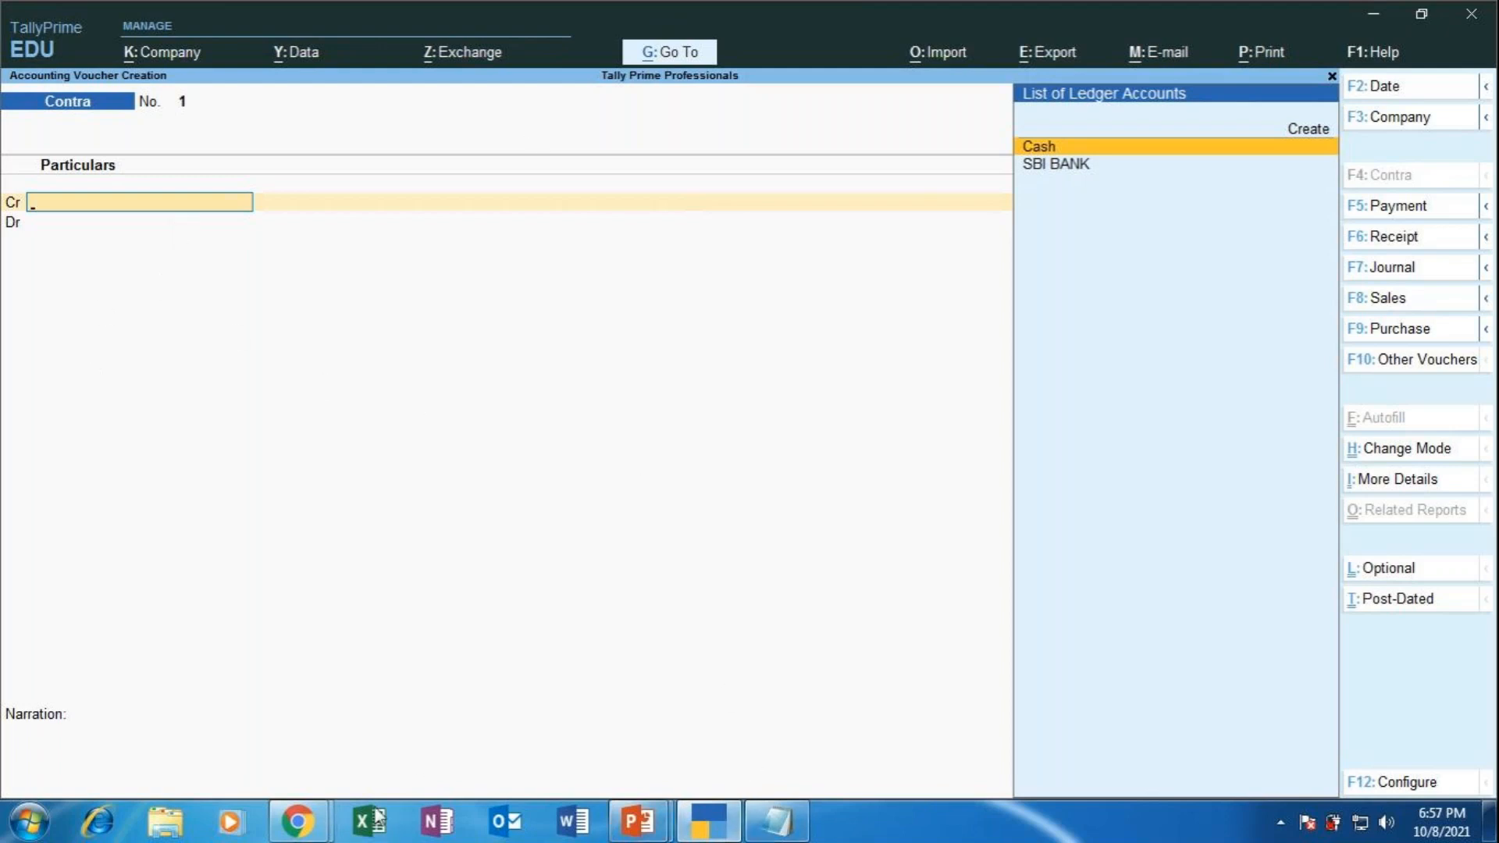
Switch to the MAPR presentation in PowerPoint and view the Practical Exercises on Contra Vouchers slide in full screen.
mouse_move(638, 820)
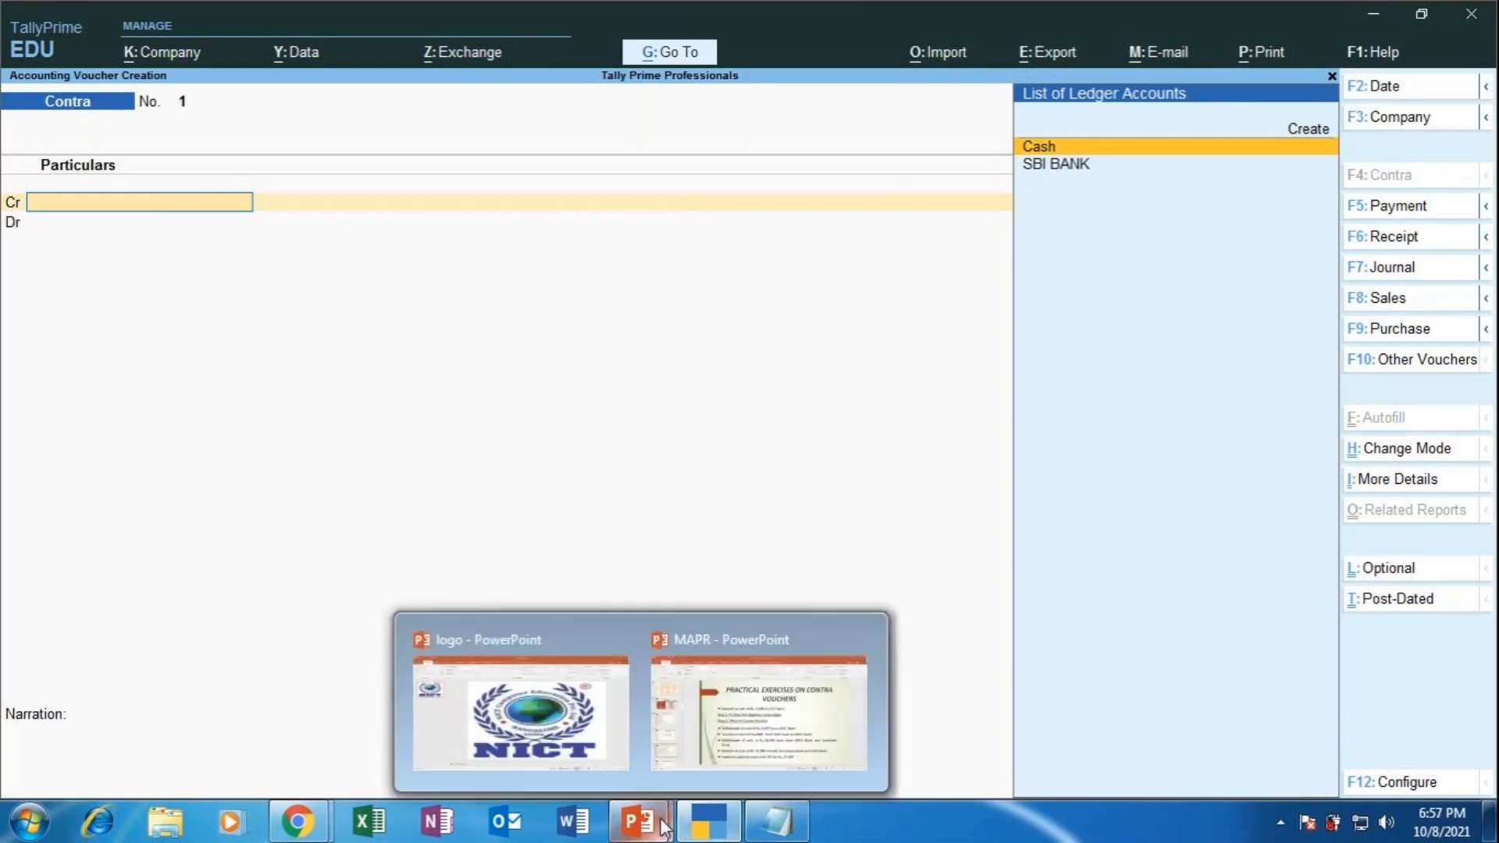
click(797, 703)
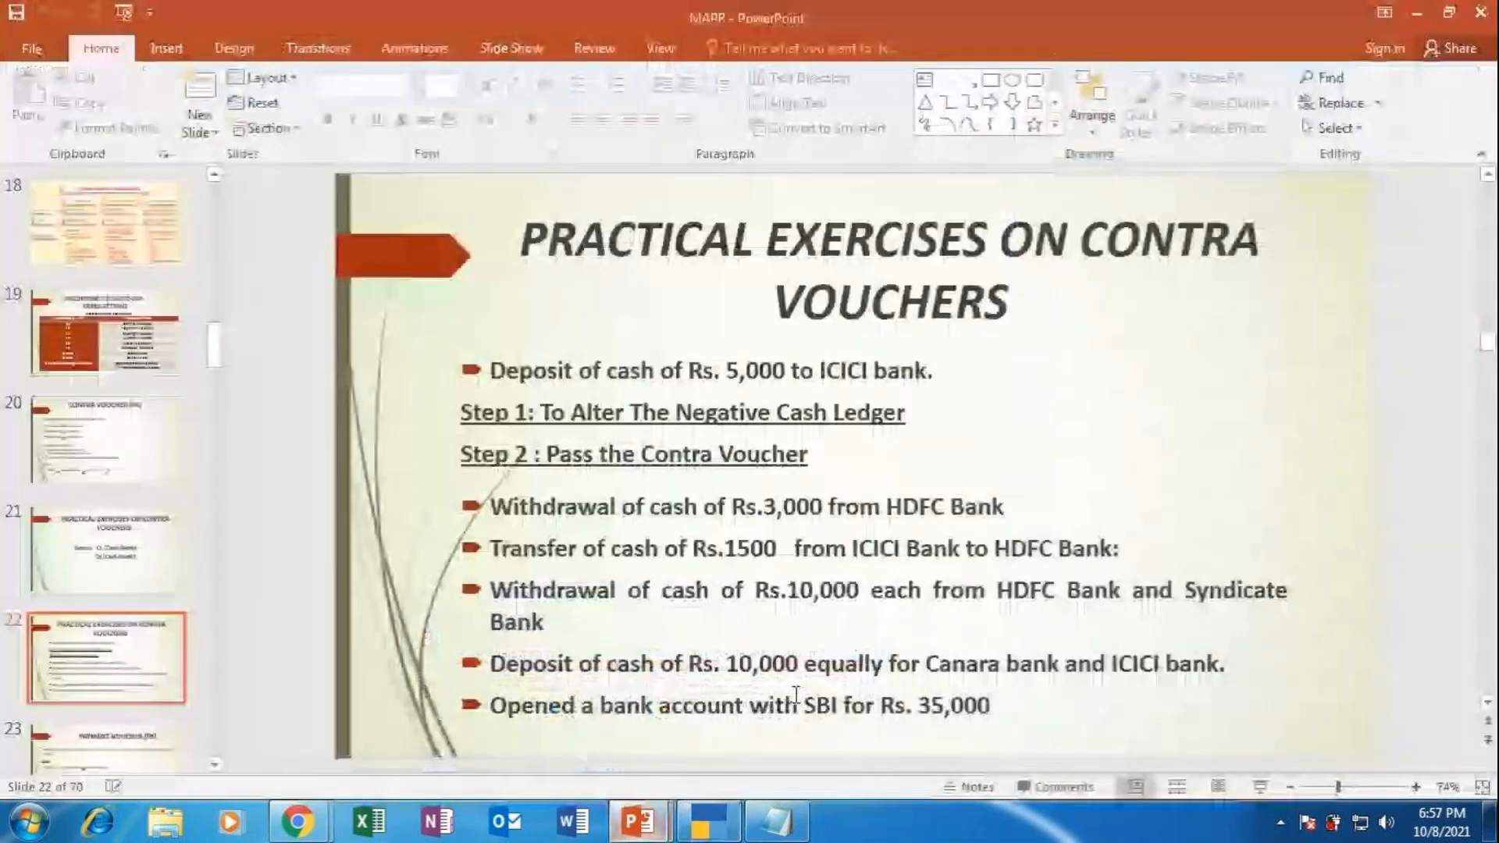
click(1262, 788)
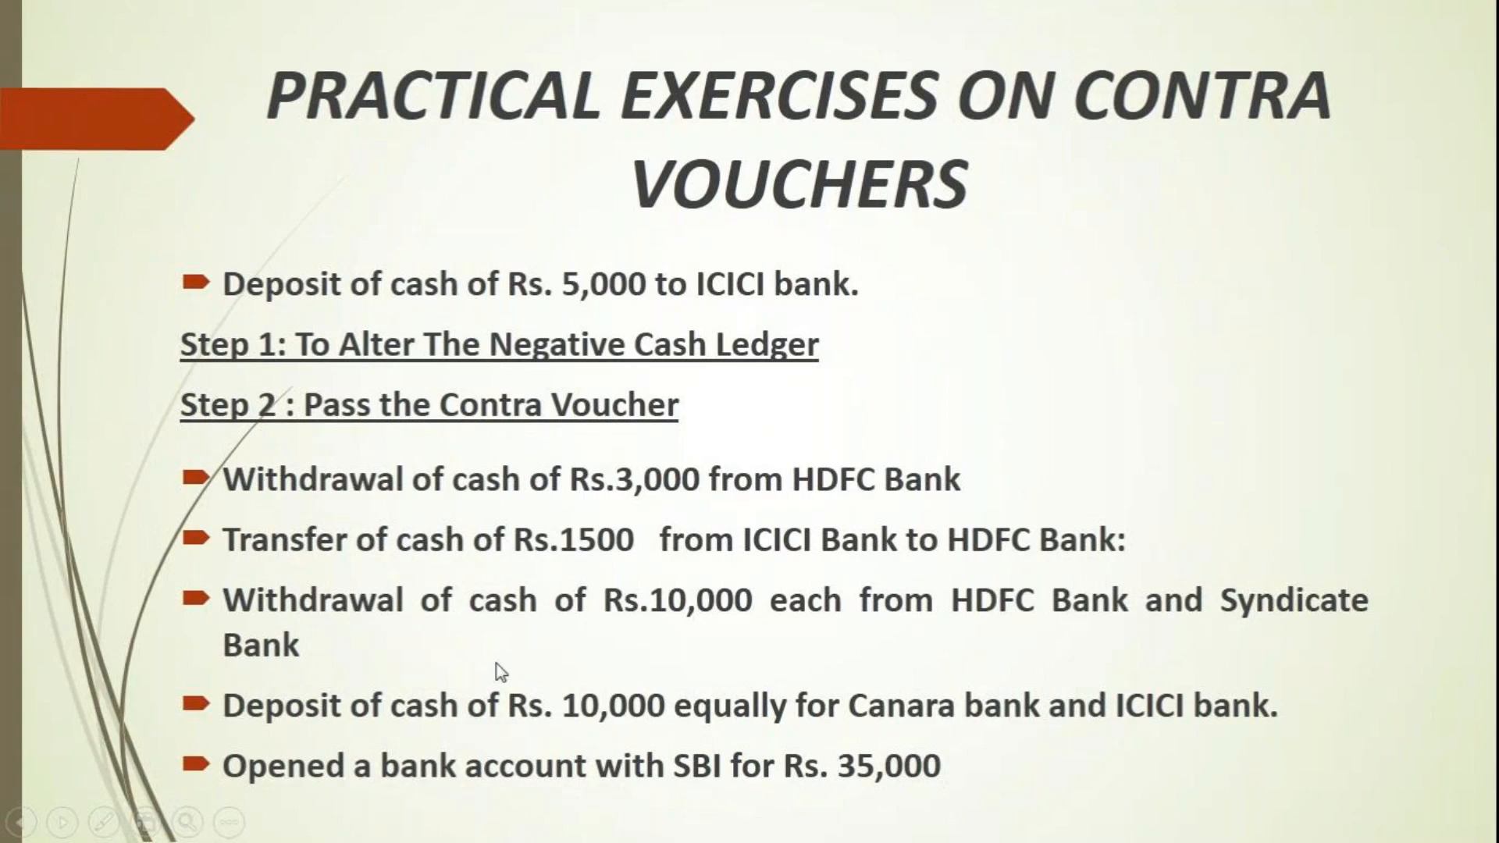
key(Escape)
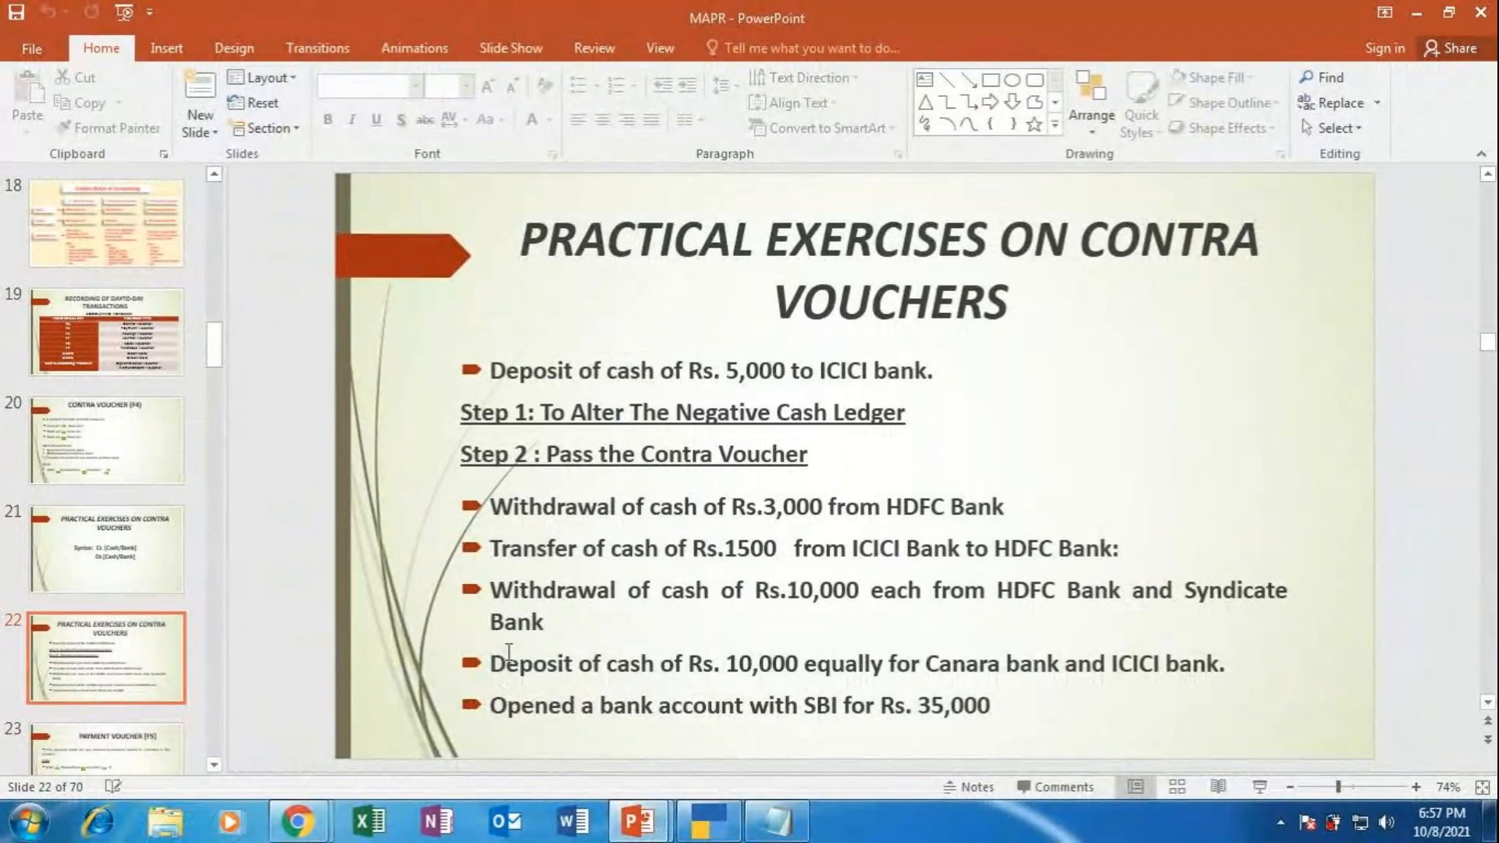
Switch to the notes file in Notepad and change the cash deposit amount in the example sentence to RS.5000.
click(775, 821)
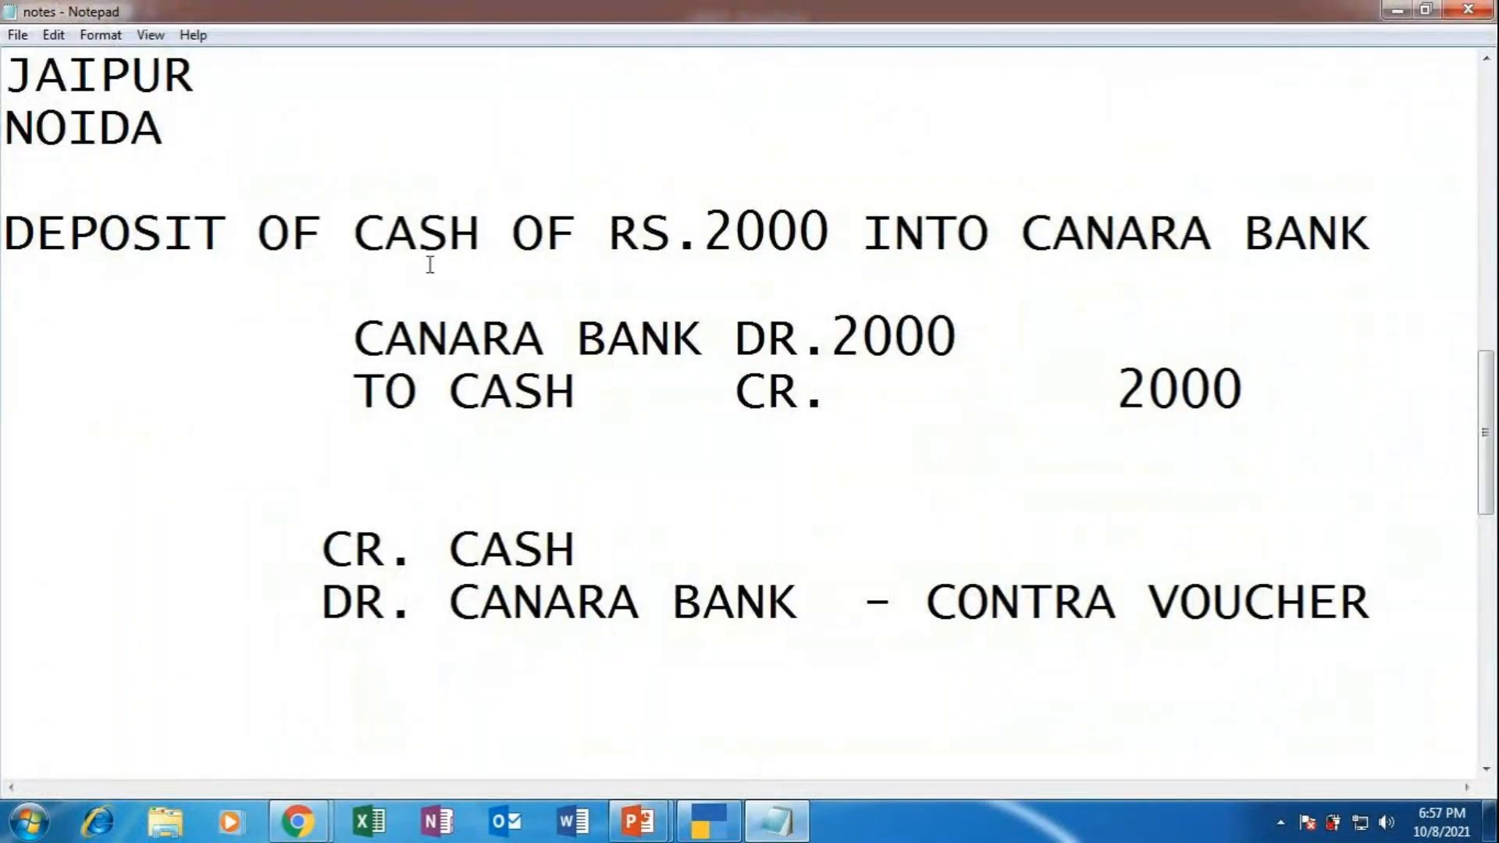
click(740, 228)
key(BackSpace)
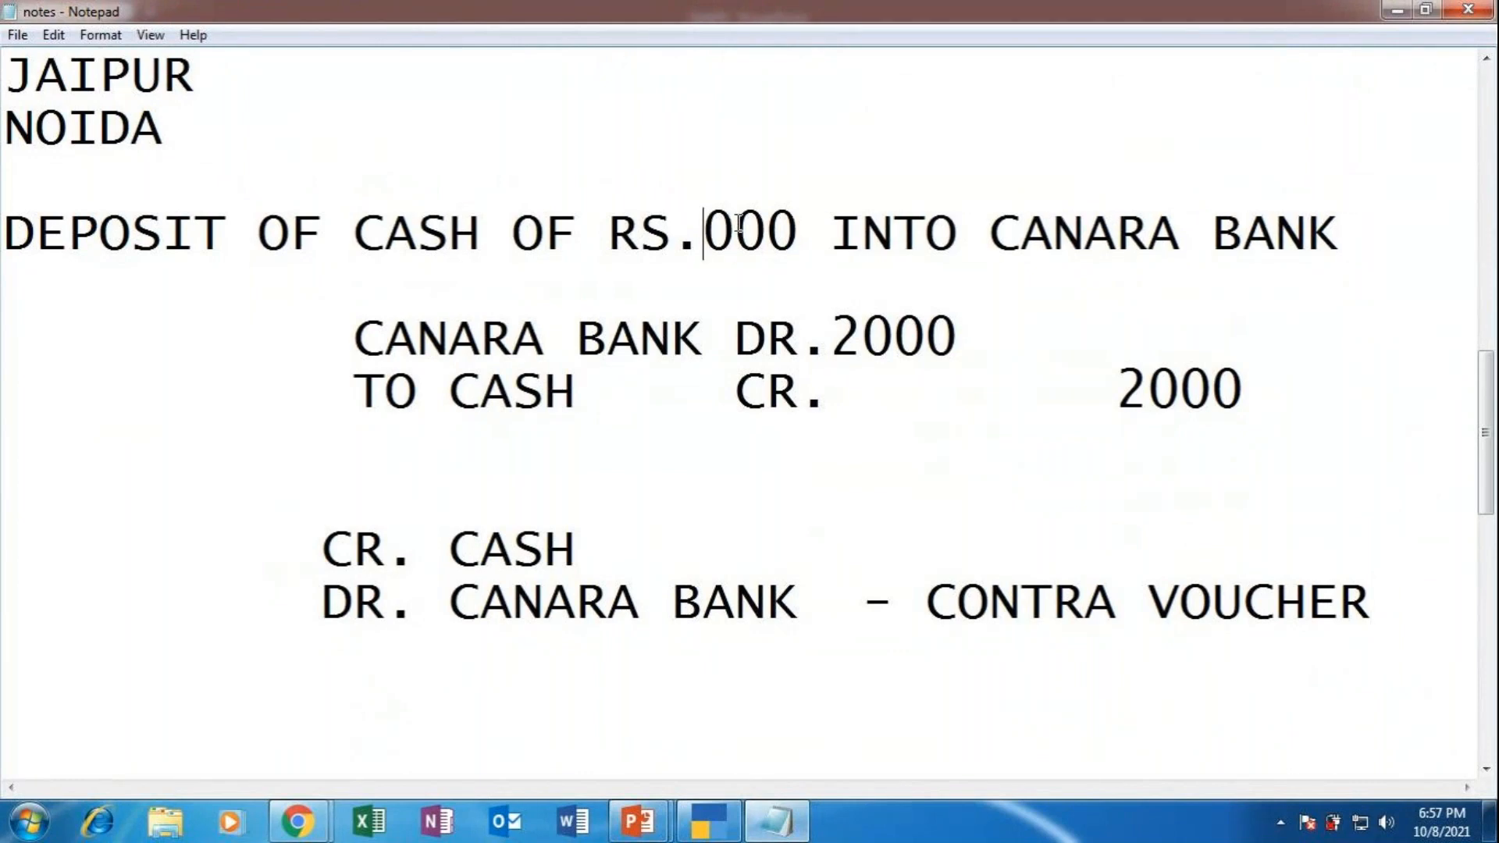
text(54)
key(BackSpace)
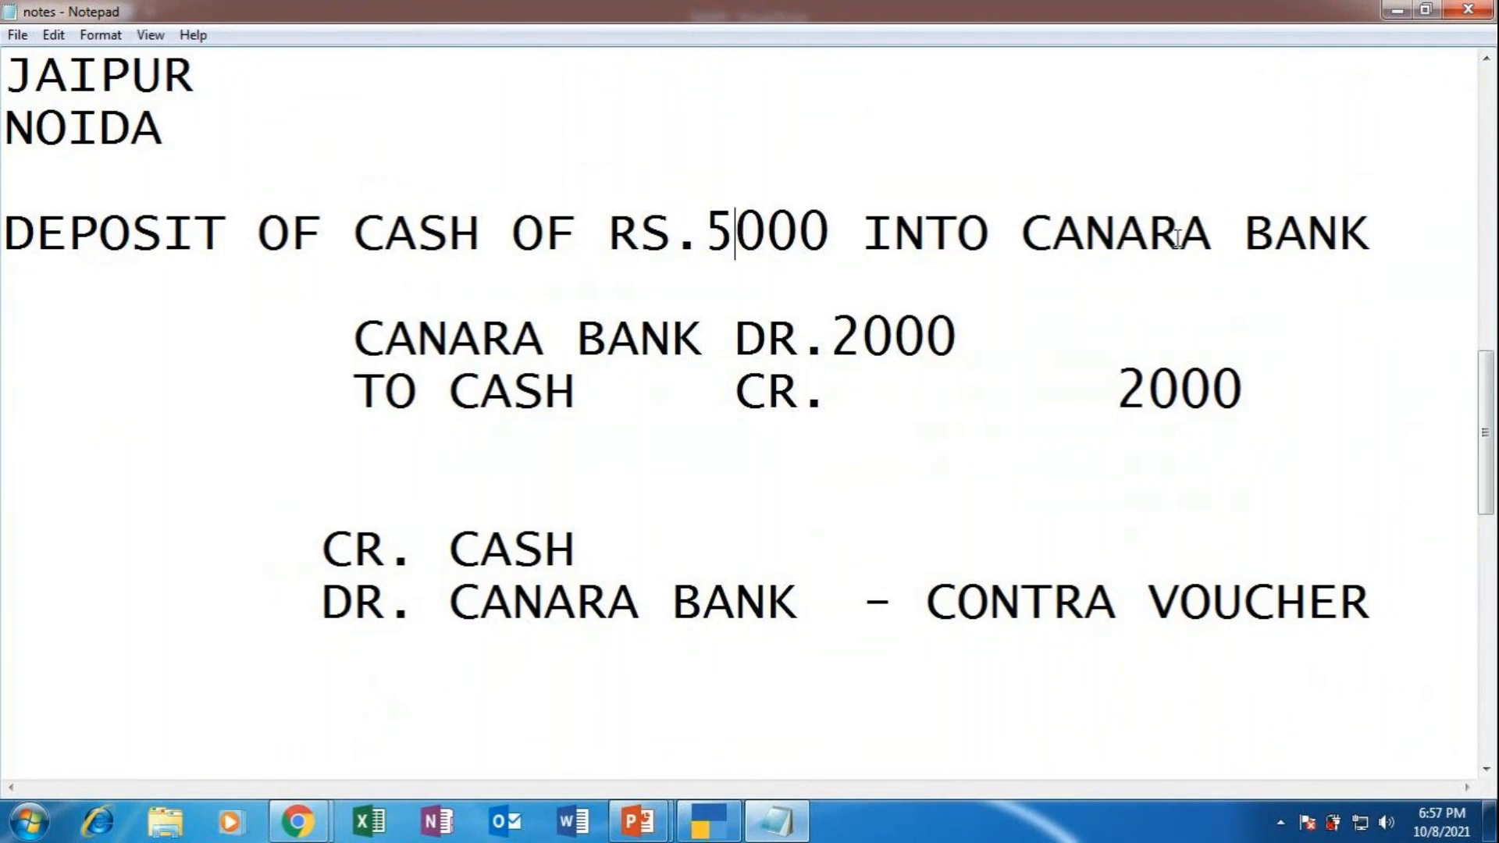
Replace the bank name in the cash deposit sentence with ICICI.
click(1216, 235)
key(BackSpace)
key(BackSpace)
key(BackSpace)
key(BackSpace)
key(BackSpace)
key(BackSpace)
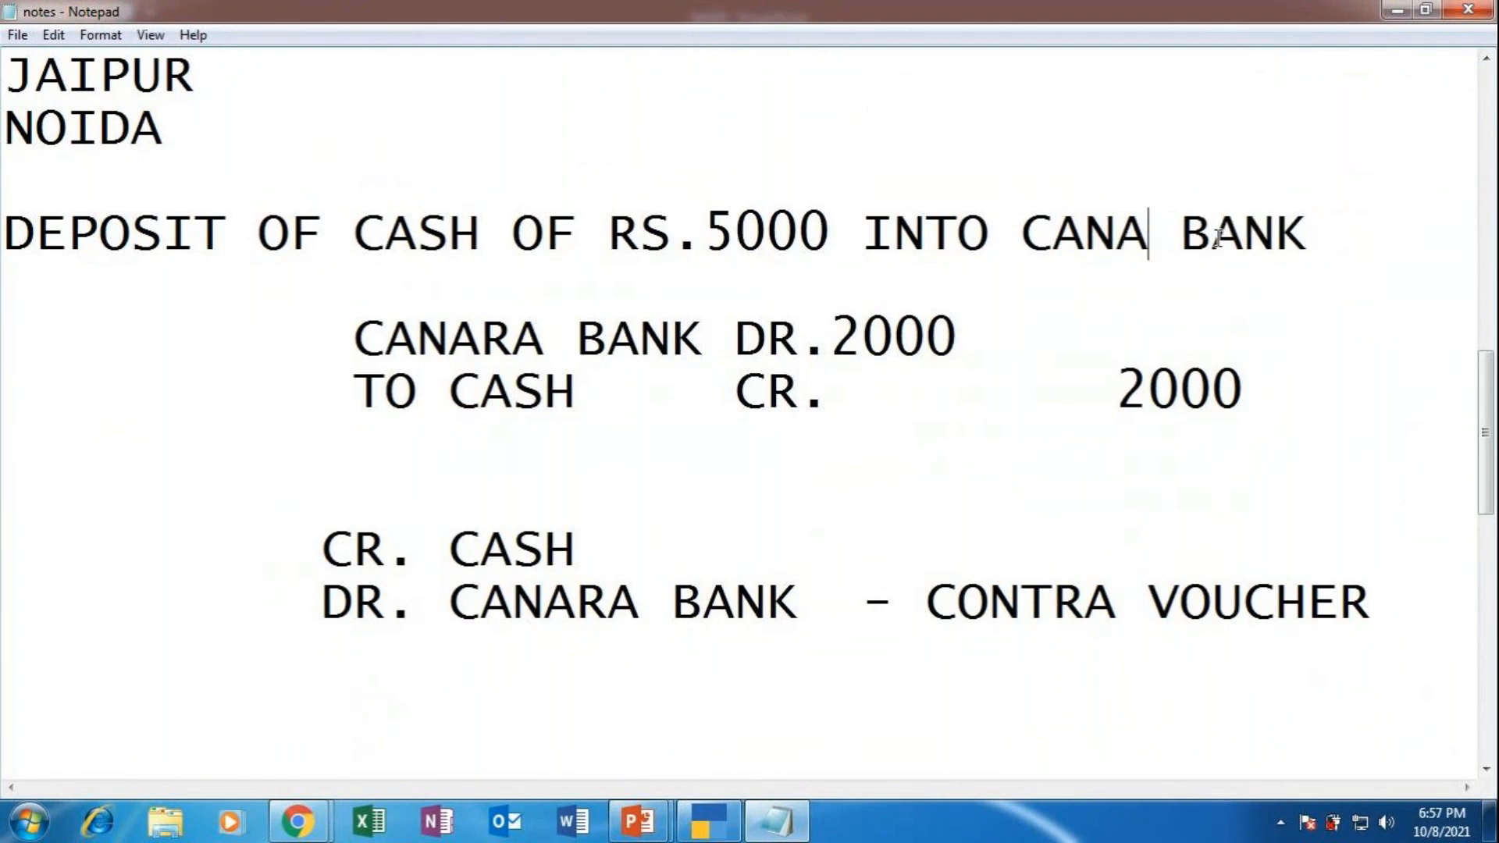
text(IC)
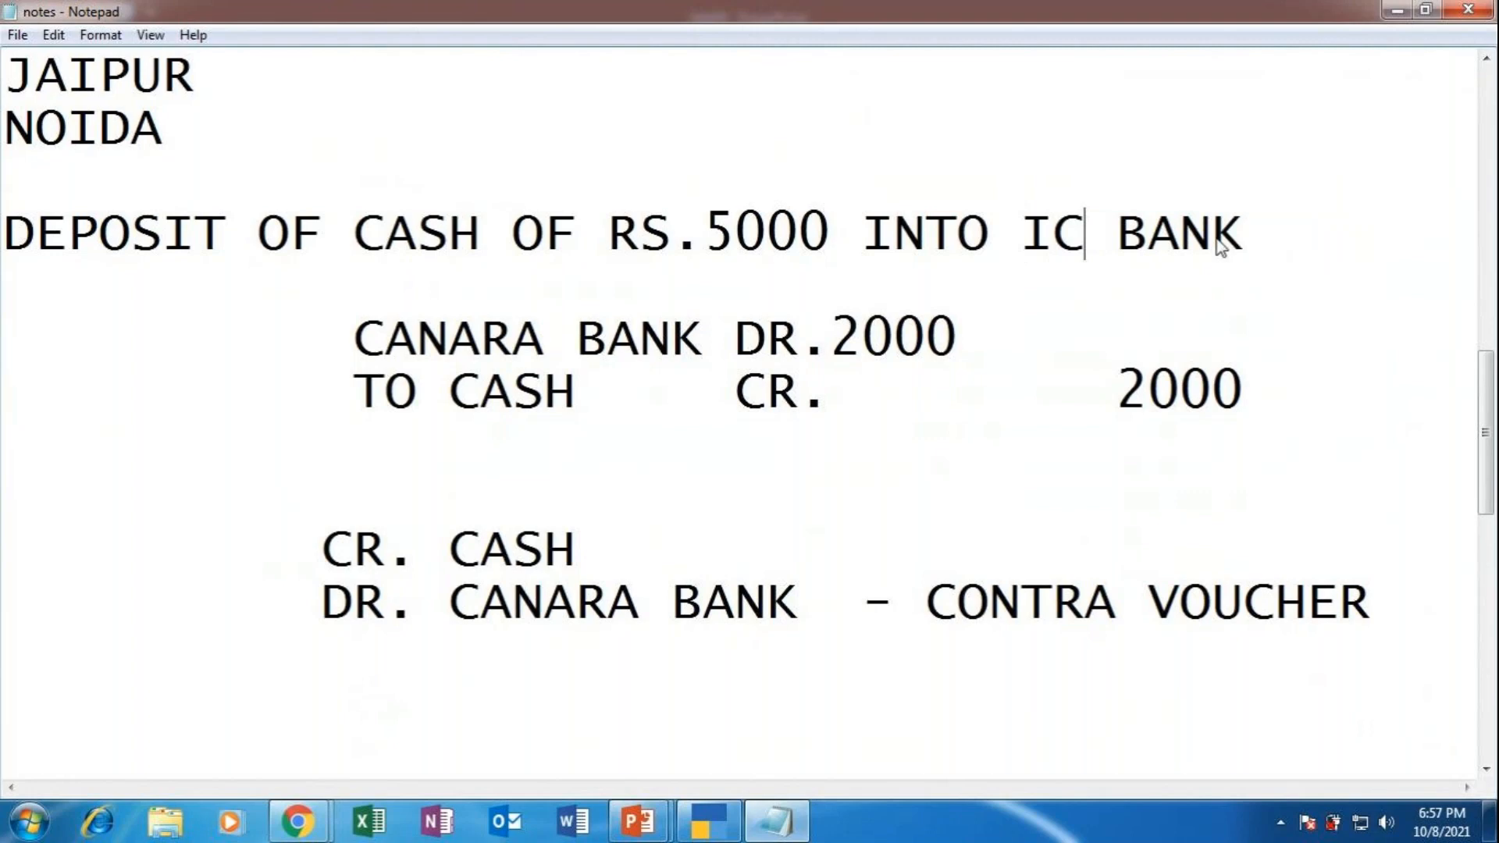
text(ICI)
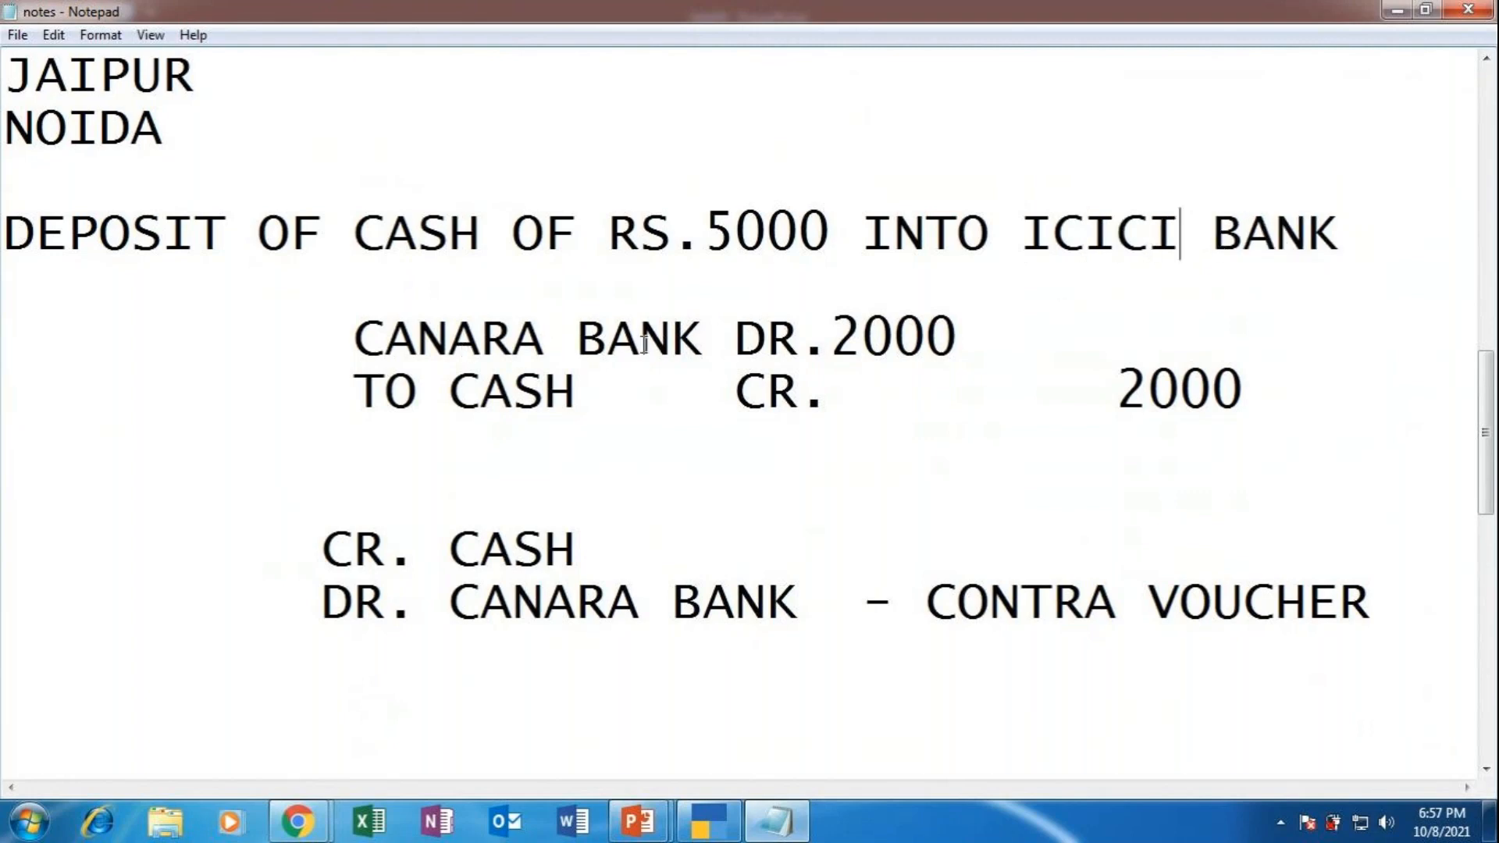
Replace the bank name in the journal entry's debit line with ICICI.
click(553, 342)
key(BackSpace)
key(BackSpace)
key(BackSpace)
key(BackSpace)
key(BackSpace)
text(I)
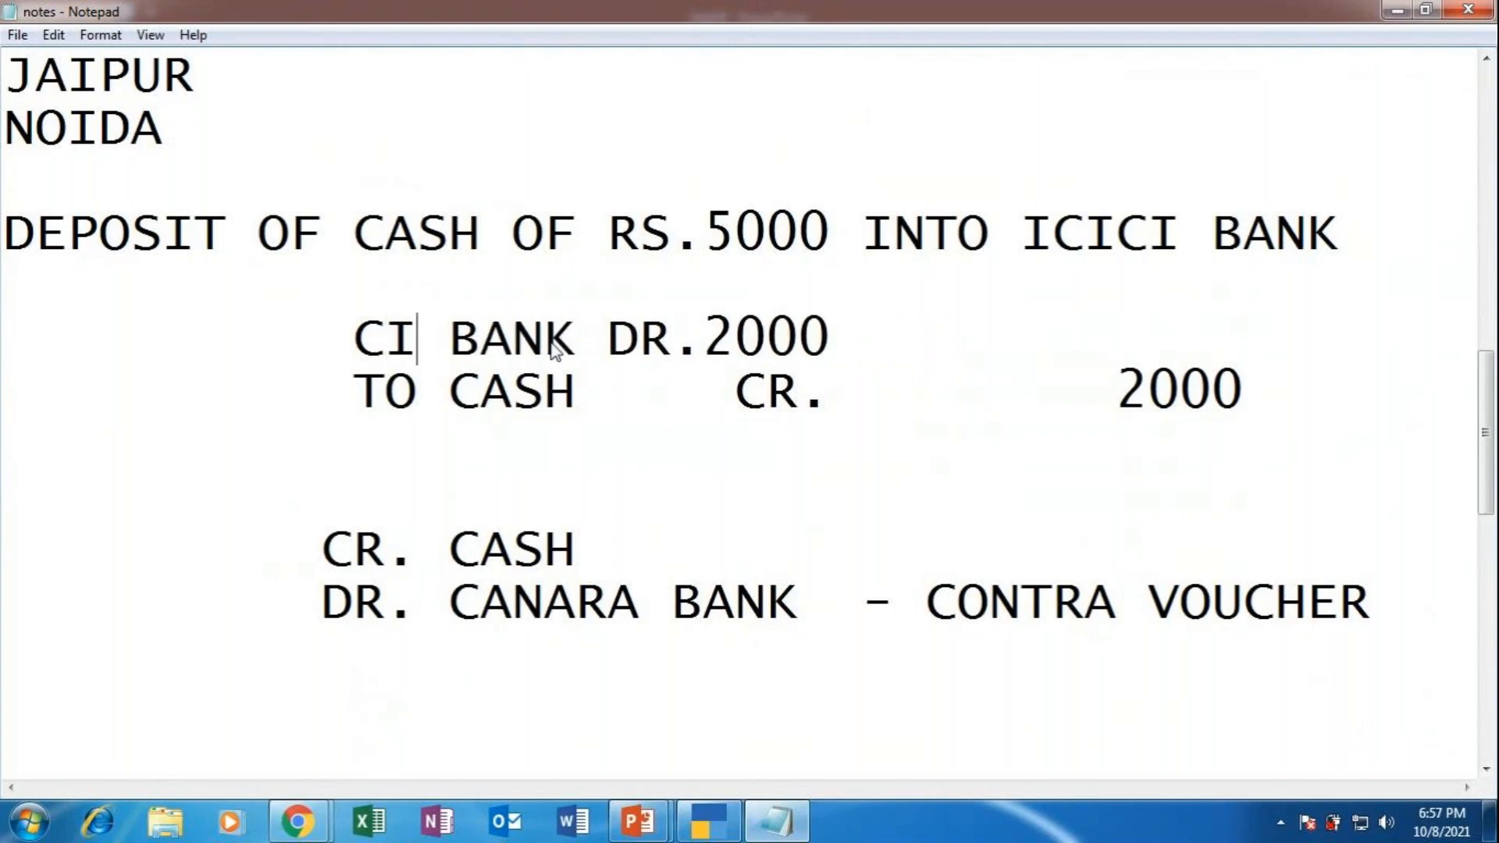
text(CICI)
key(Left)
key(Left)
key(Left)
key(Left)
key(Left)
key(BackSpace)
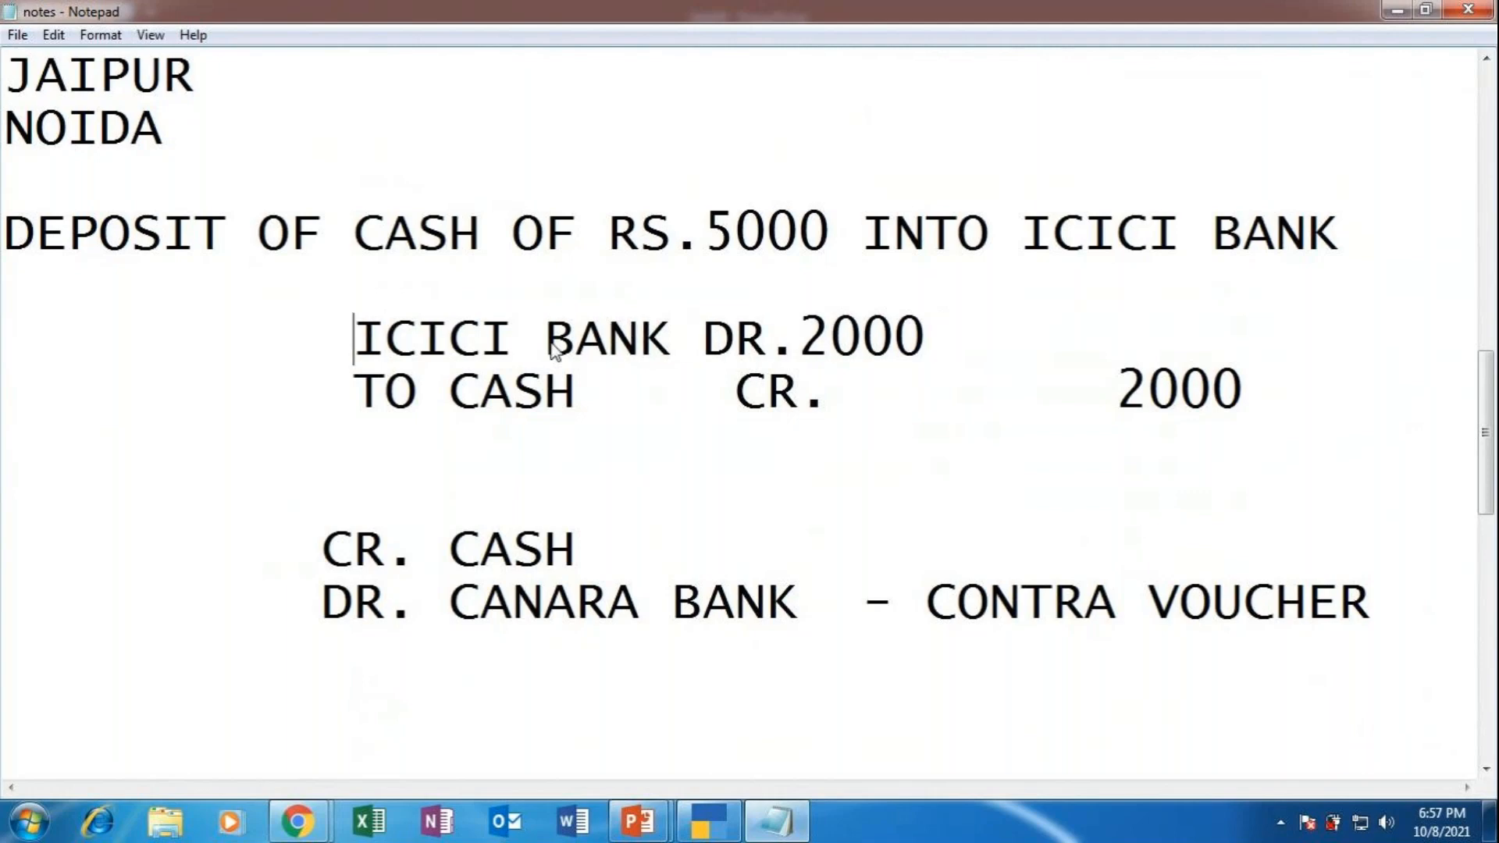
Add spacing before the journal entry's debit amount, and set both the debit and credit amounts to 5000.
click(812, 337)
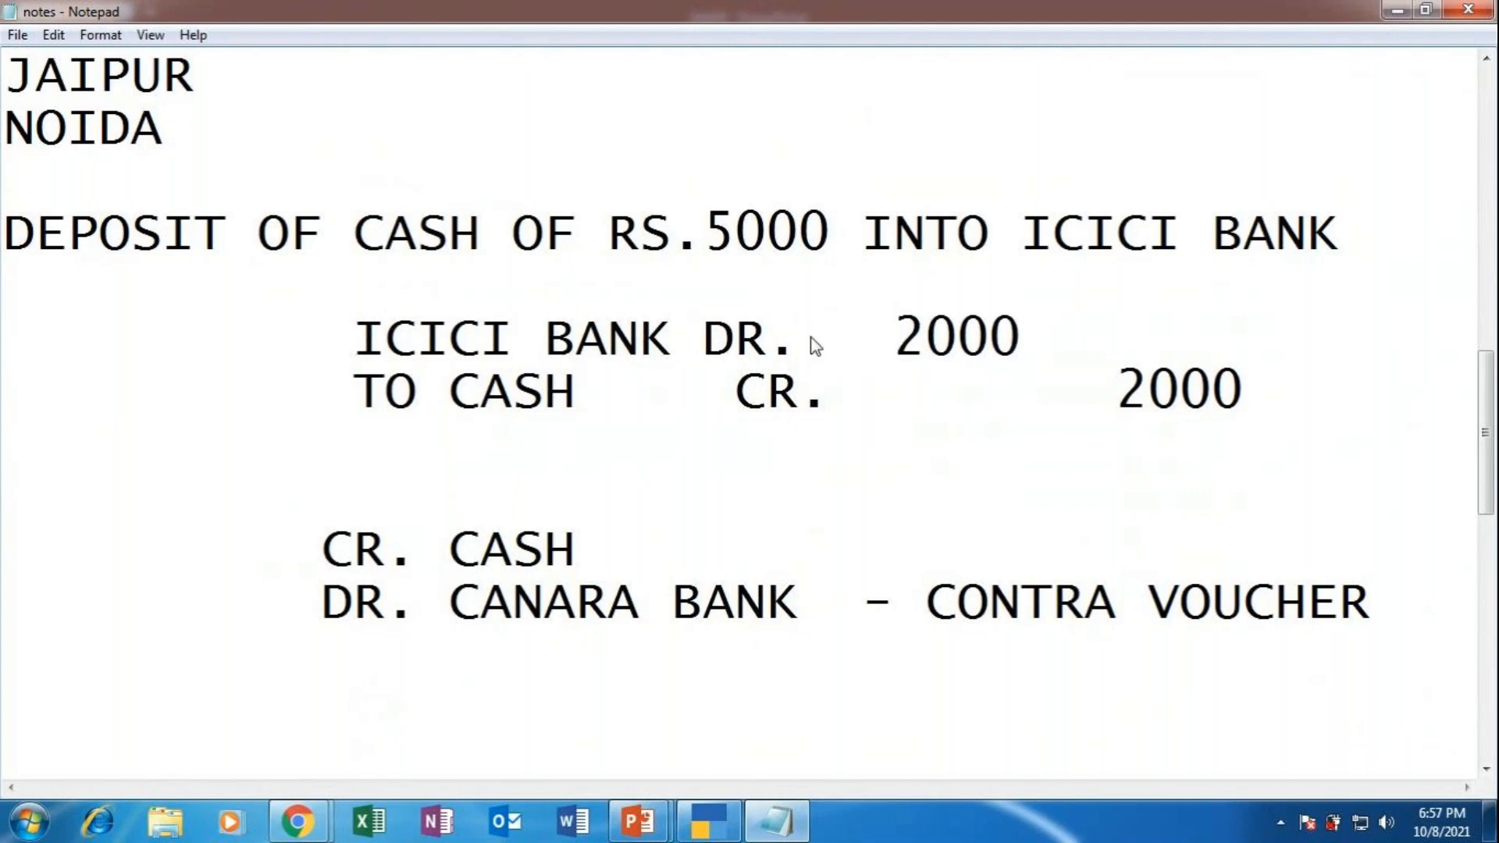
click(927, 334)
key(BackSpace)
text(5)
click(1145, 396)
key(BackSpace)
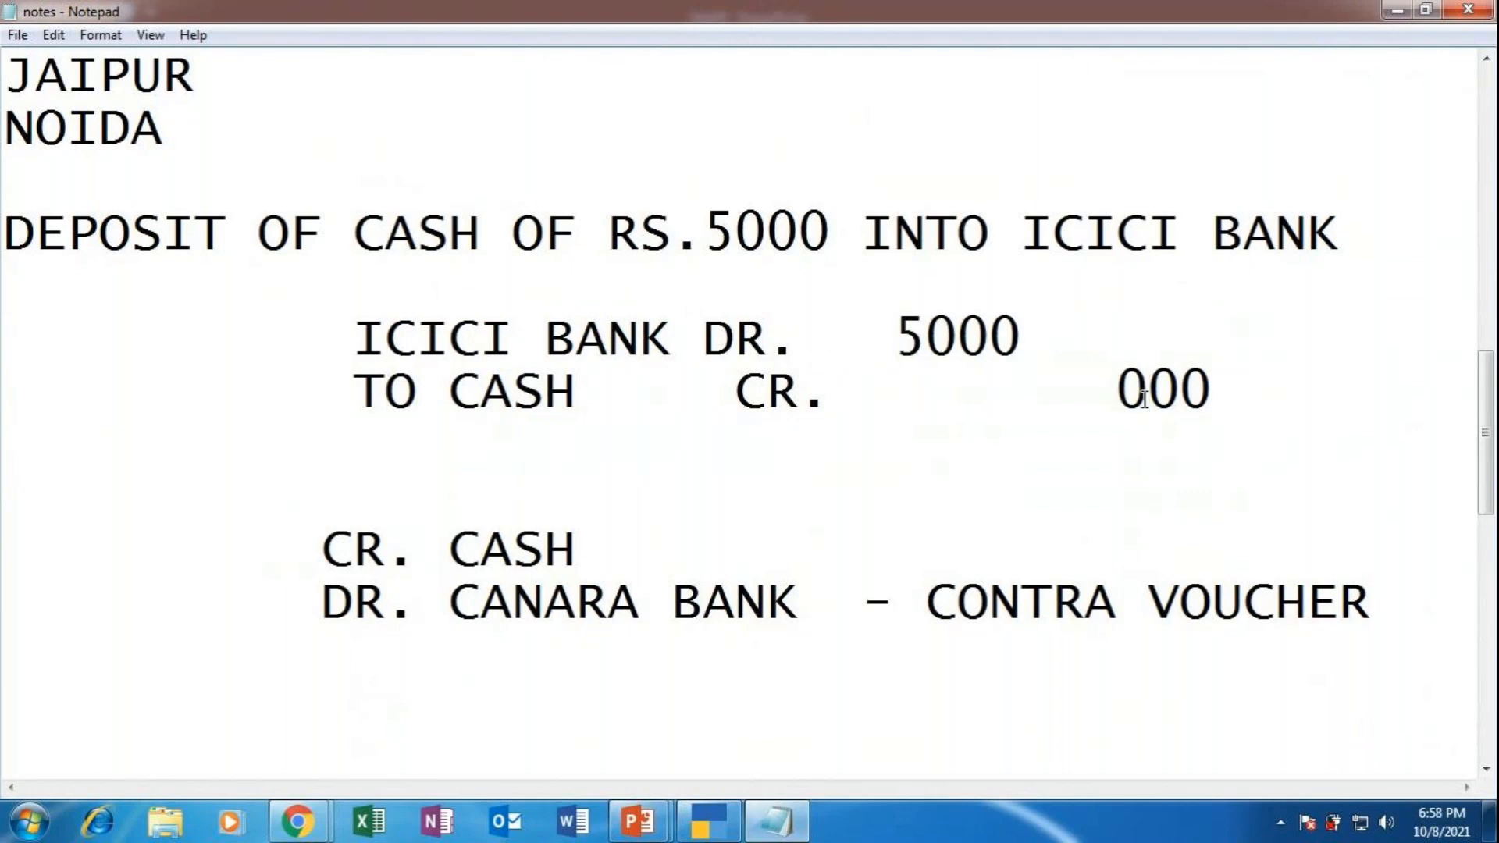
text(5)
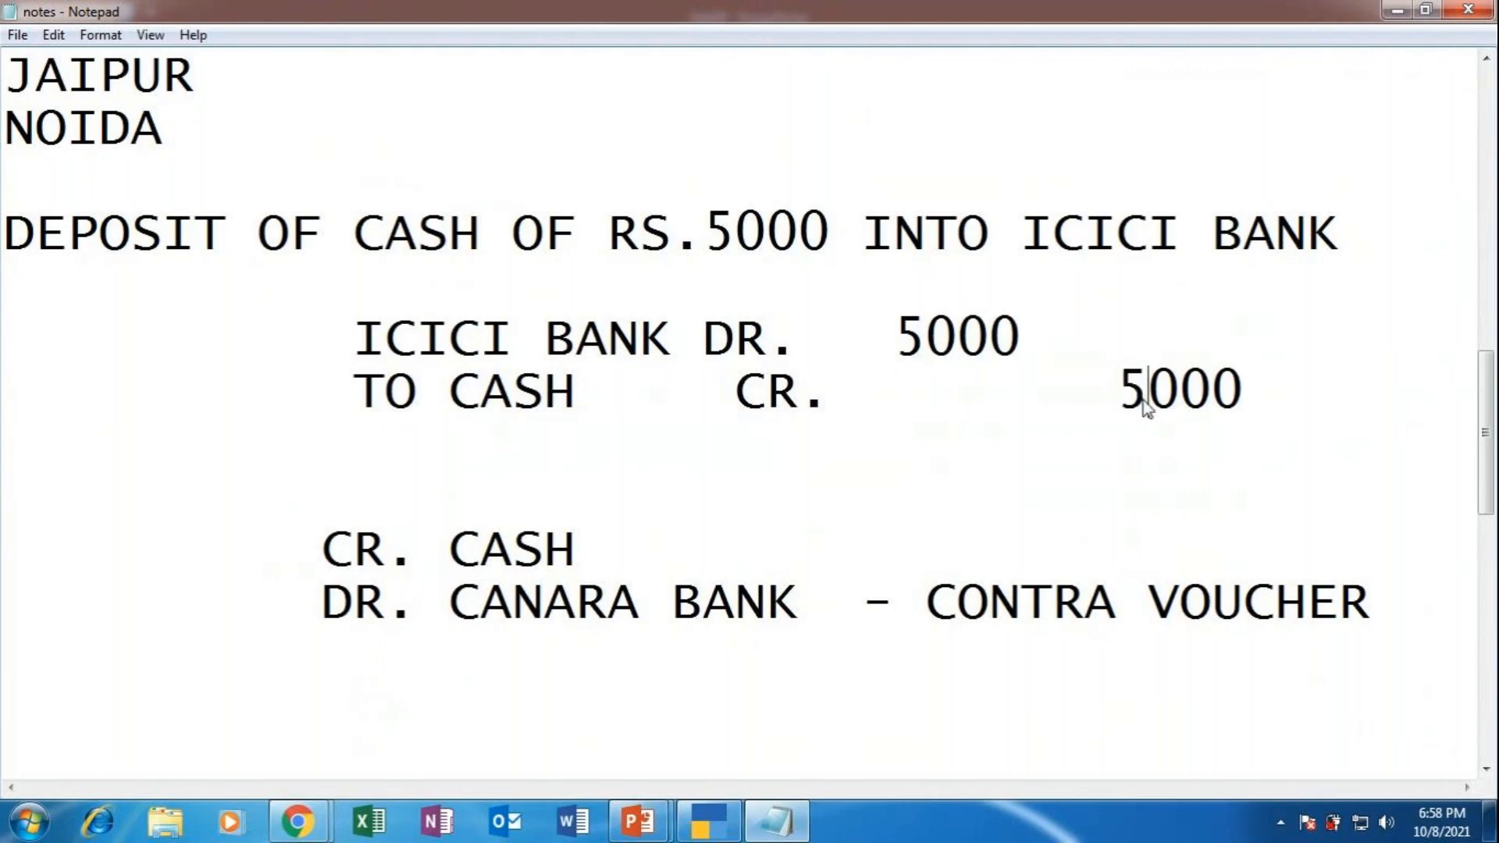
Highlight the journal entry lines for review, and align CR. in the TO CASH line under DR.
drag(348, 334, 1128, 418)
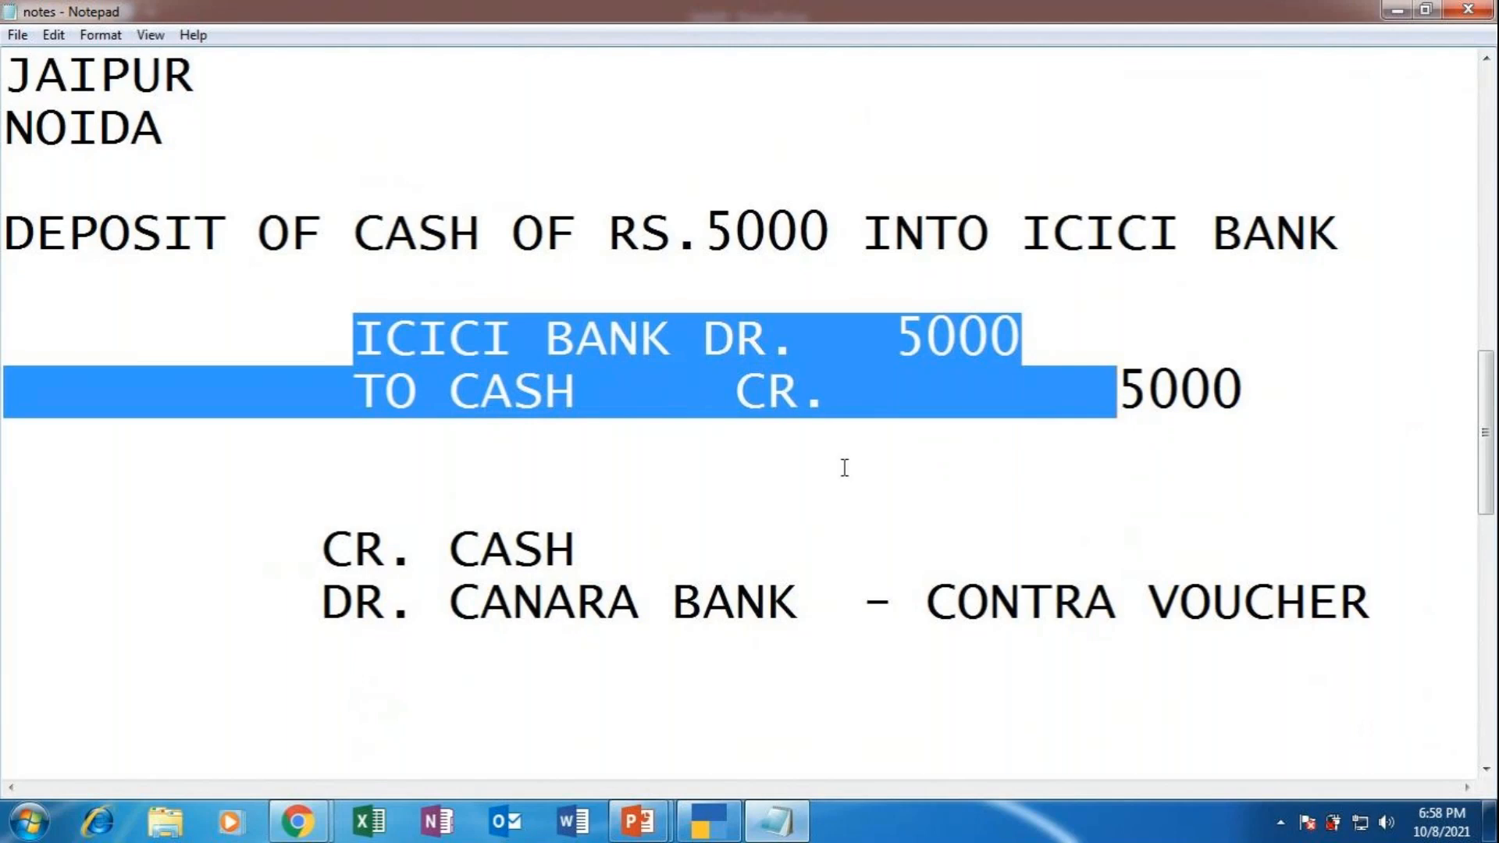
click(661, 688)
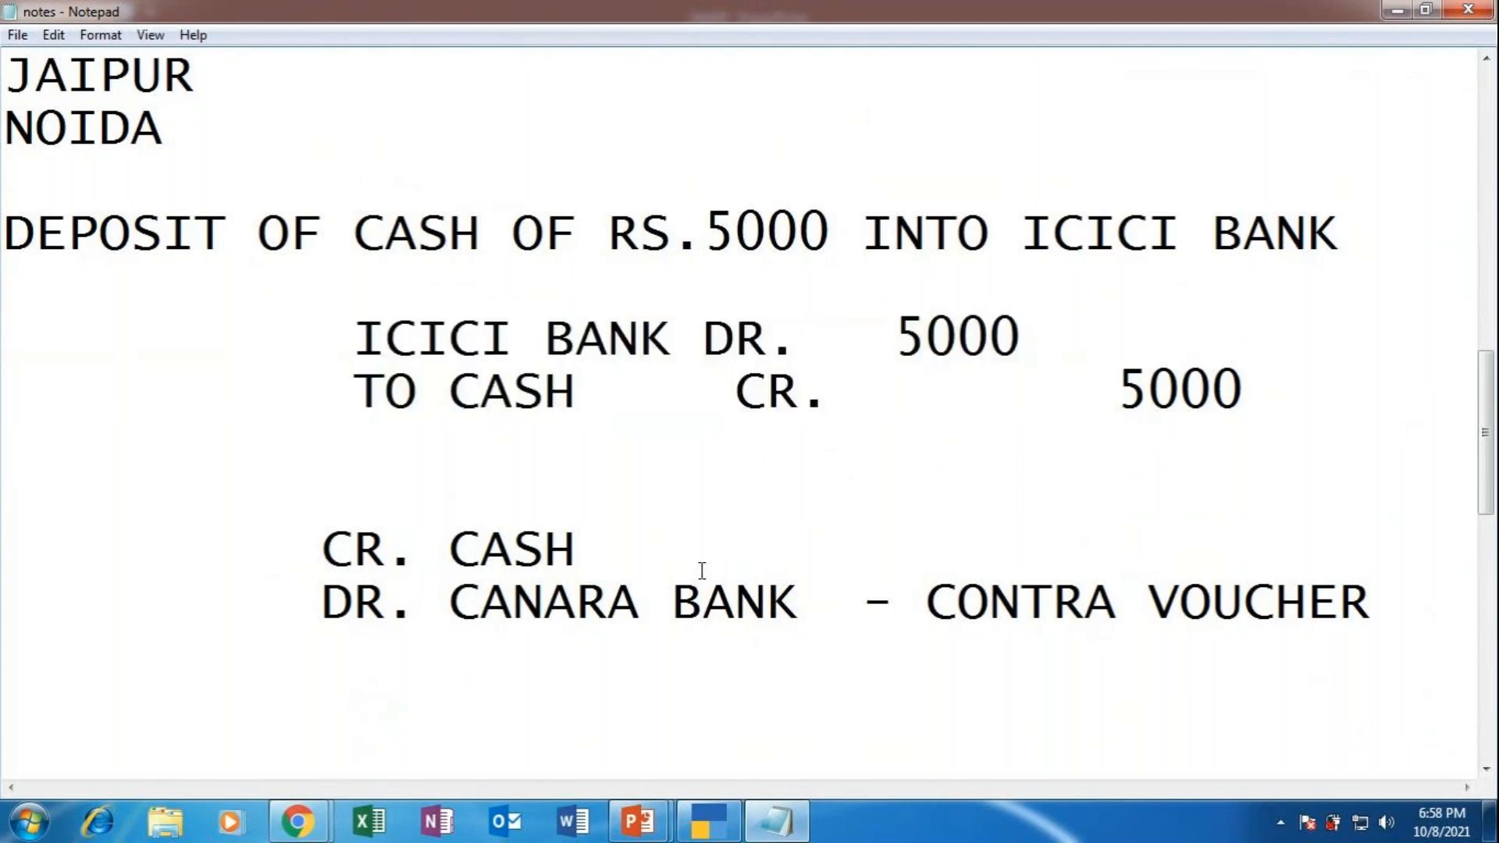
click(736, 390)
key(BackSpace)
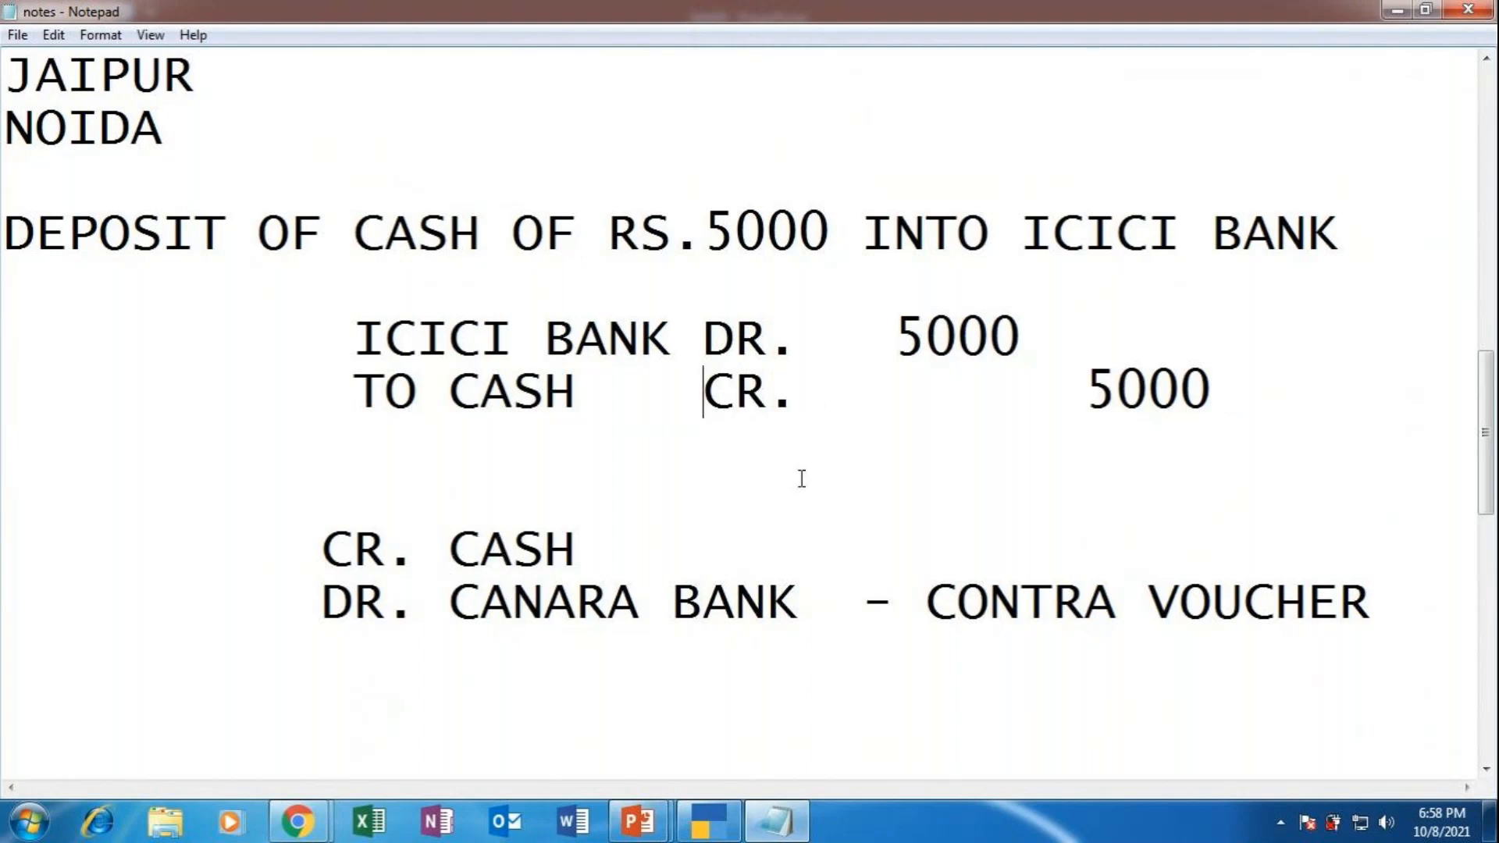
Compare the journal entry's cash and ICICI BANK lines with the CR. and DR. lines of the Contra voucher by highlighting them.
drag(384, 390, 794, 391)
click(383, 536)
drag(323, 544, 570, 551)
click(602, 669)
drag(322, 603, 419, 603)
click(497, 692)
drag(377, 340, 709, 343)
click(481, 743)
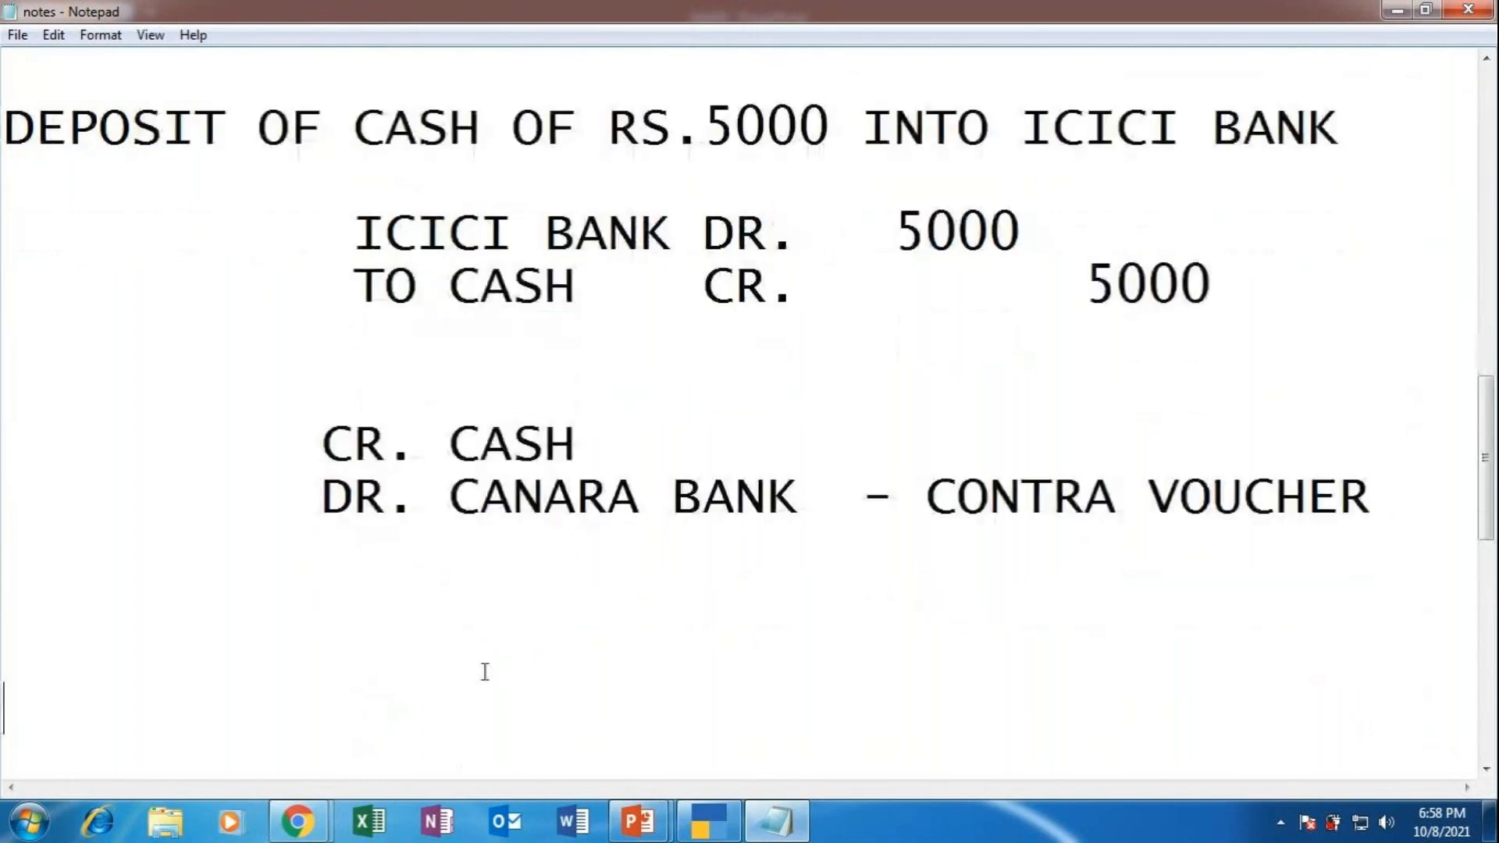
Replace CANARA with ICICI in the notes' Contra voucher DR. line, and highlight the CR. and DR. lines for review.
click(642, 504)
key(BackSpace)
key(BackSpace)
key(BackSpace)
key(BackSpace)
key(BackSpace)
key(BackSpace)
text(ICICI)
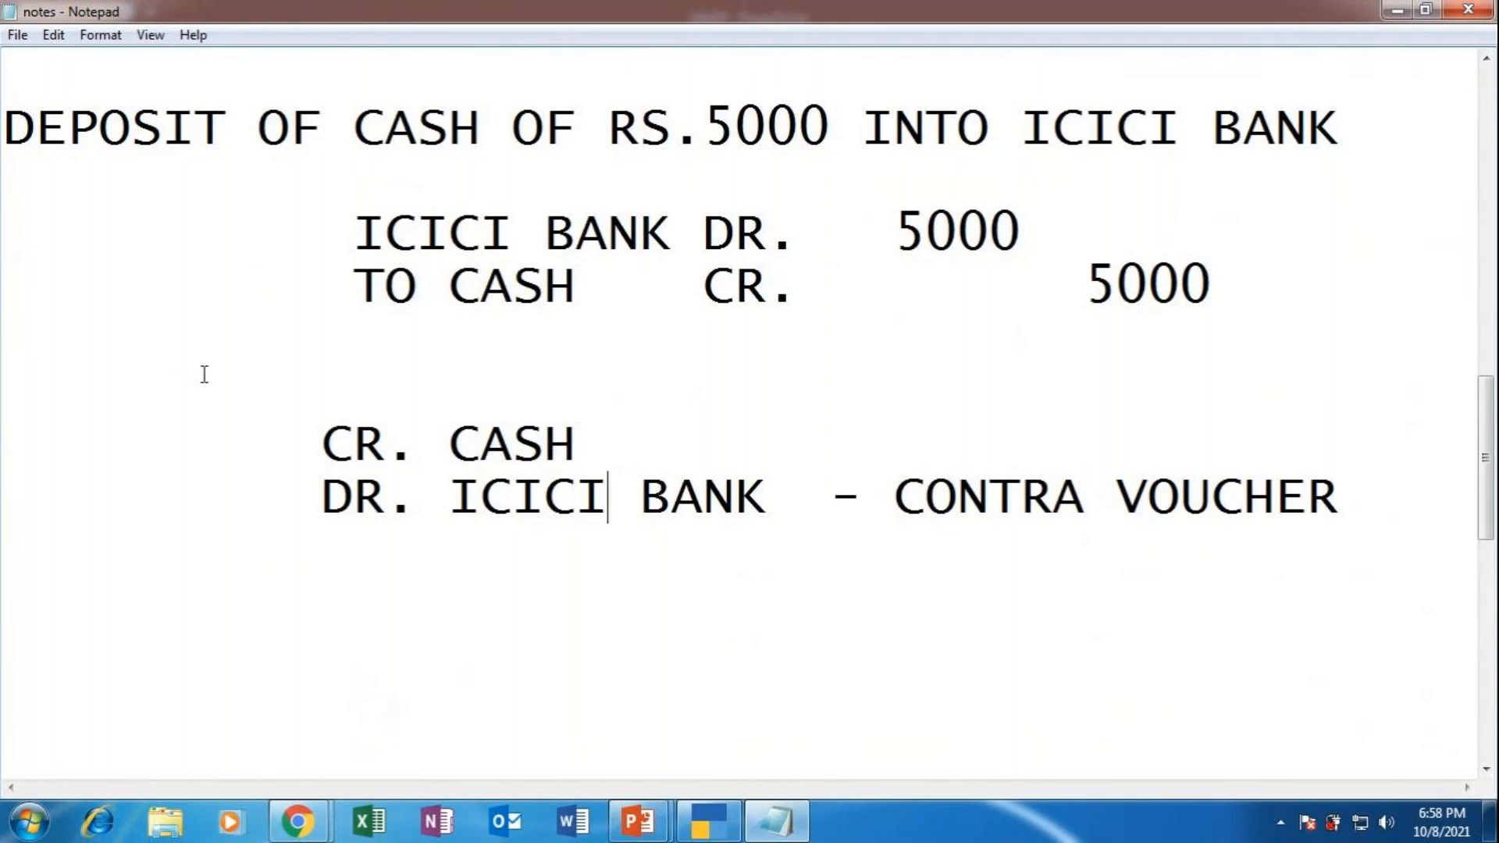
drag(336, 447, 965, 566)
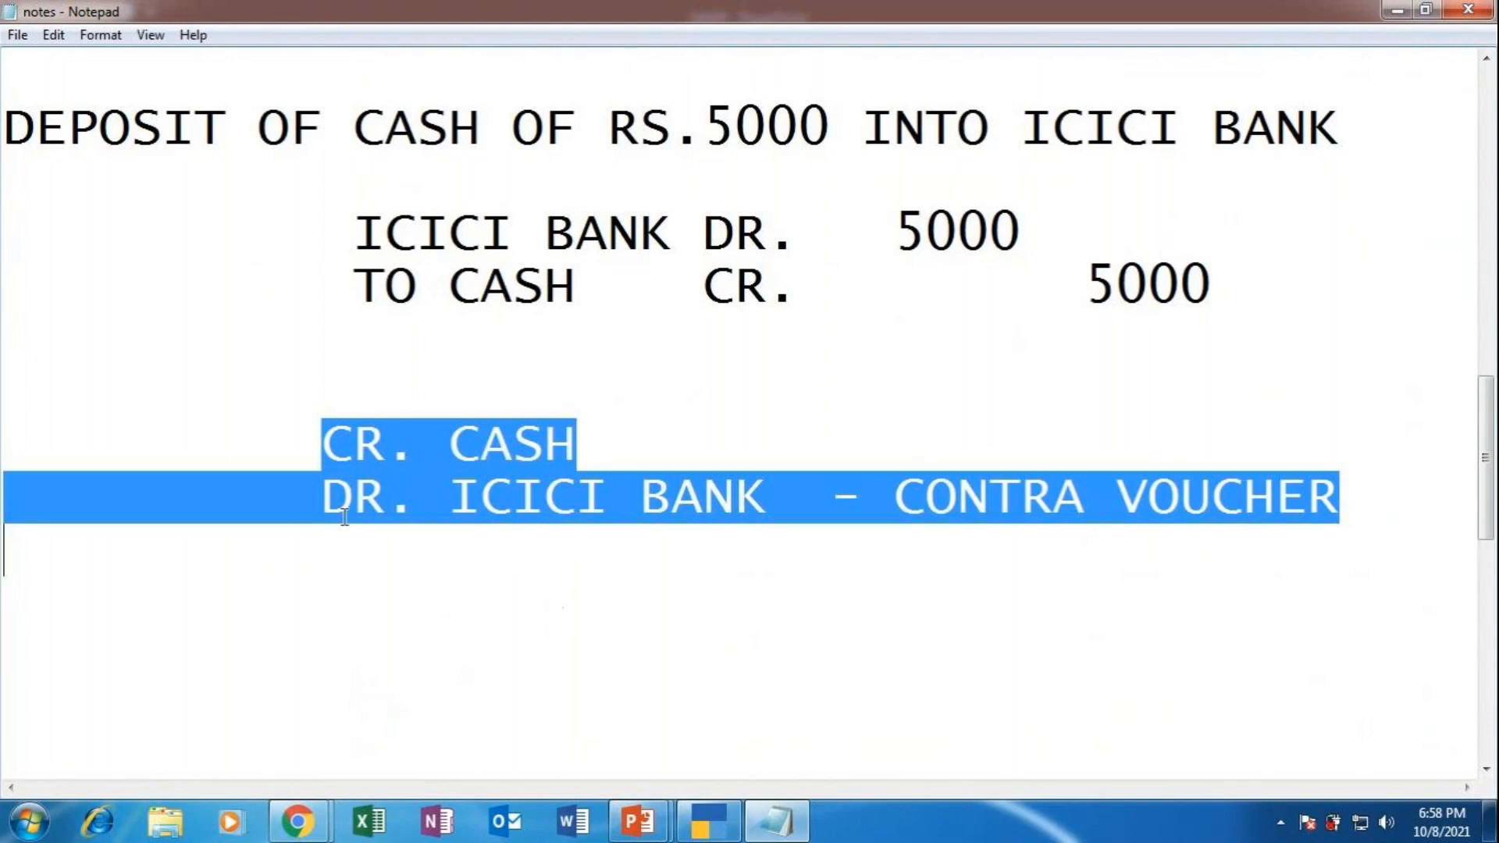
click(519, 581)
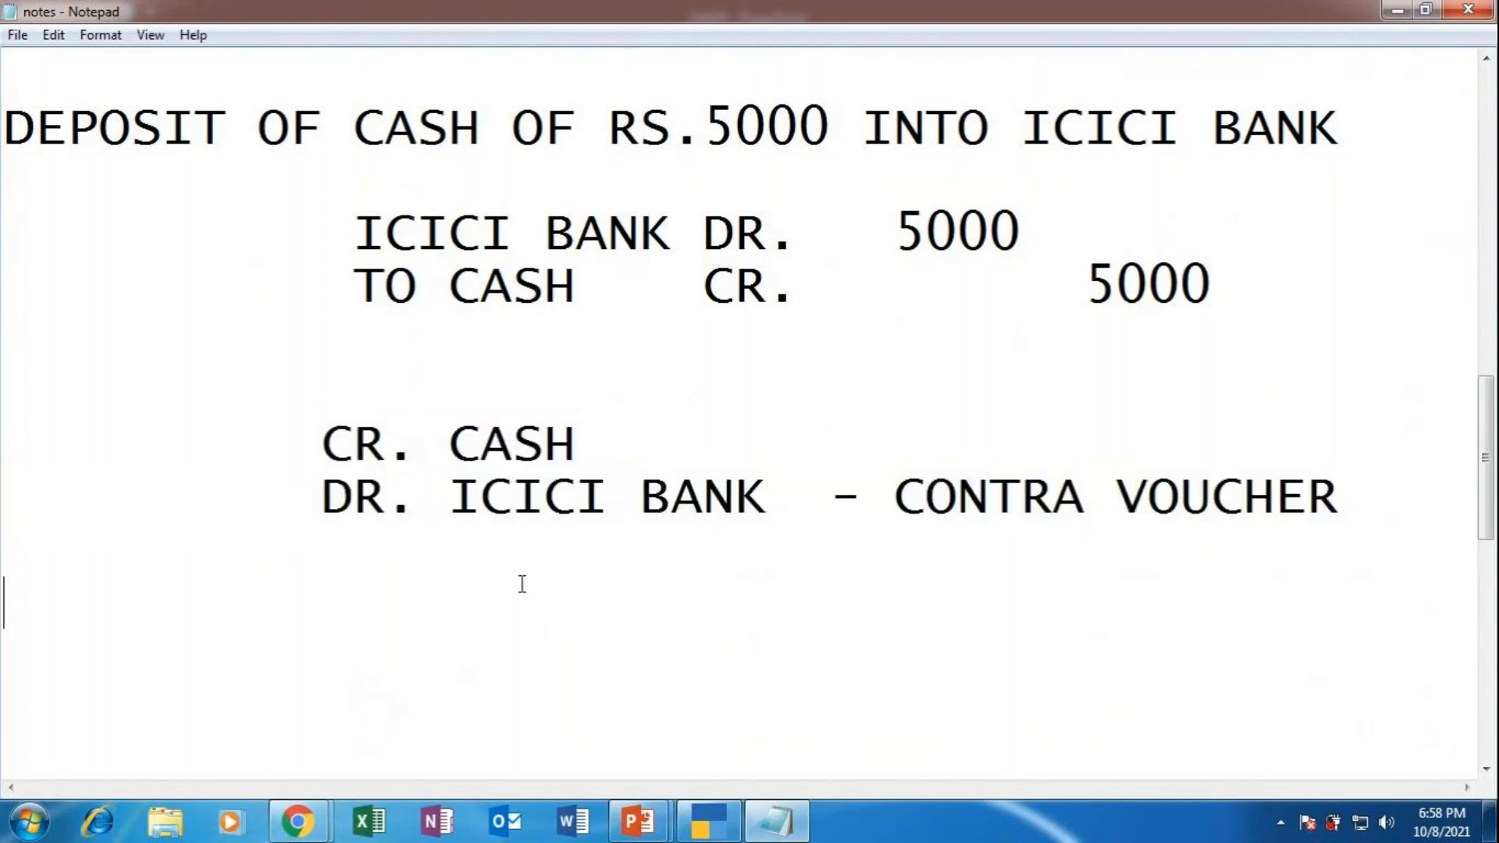
Switch to TallyPrime and credit Cash with 5,000 in the Contra voucher's first line.
click(724, 829)
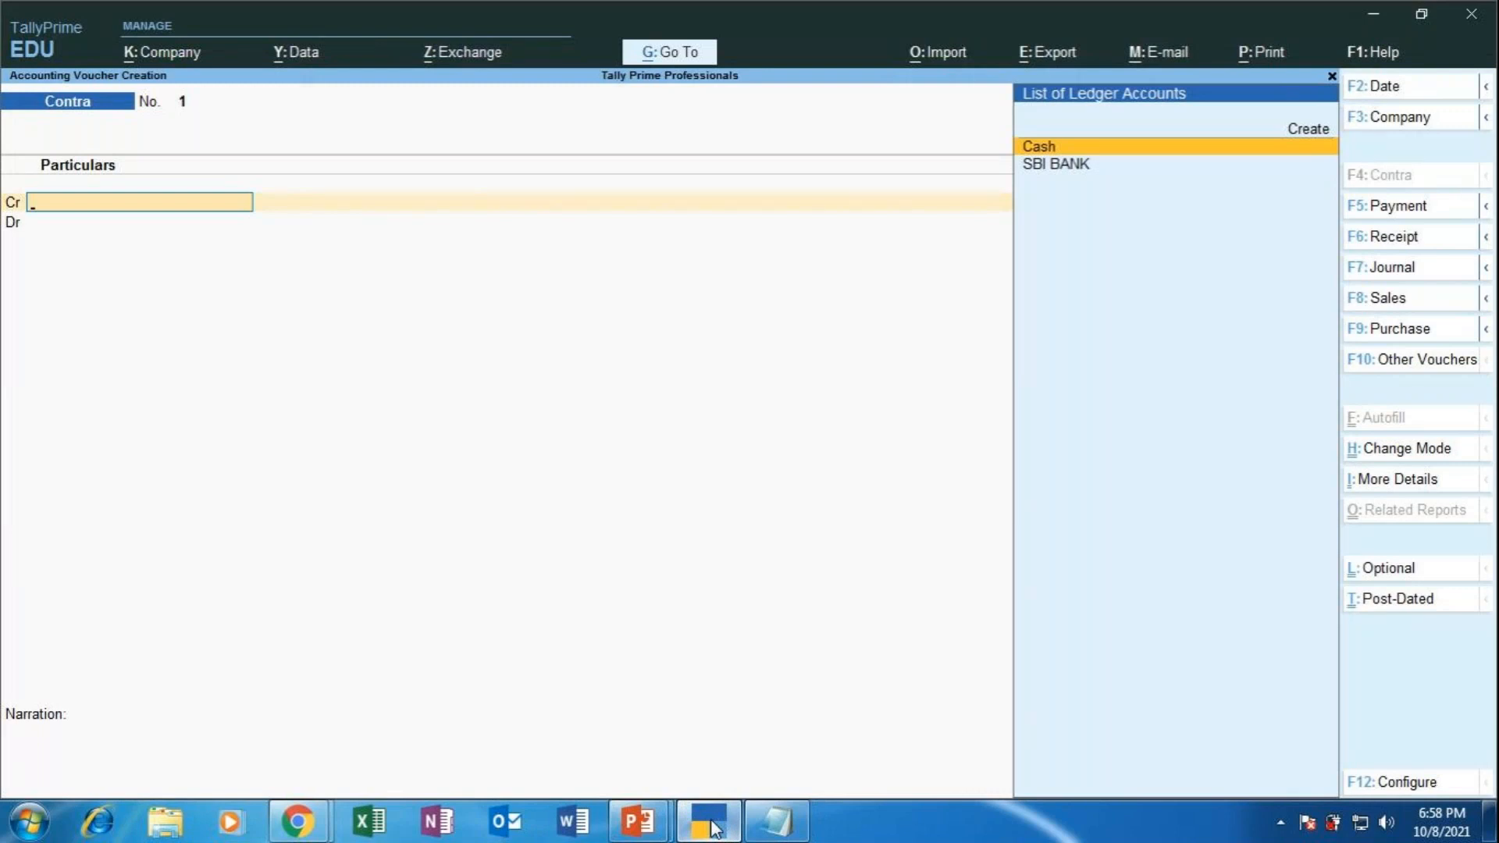
key(Return)
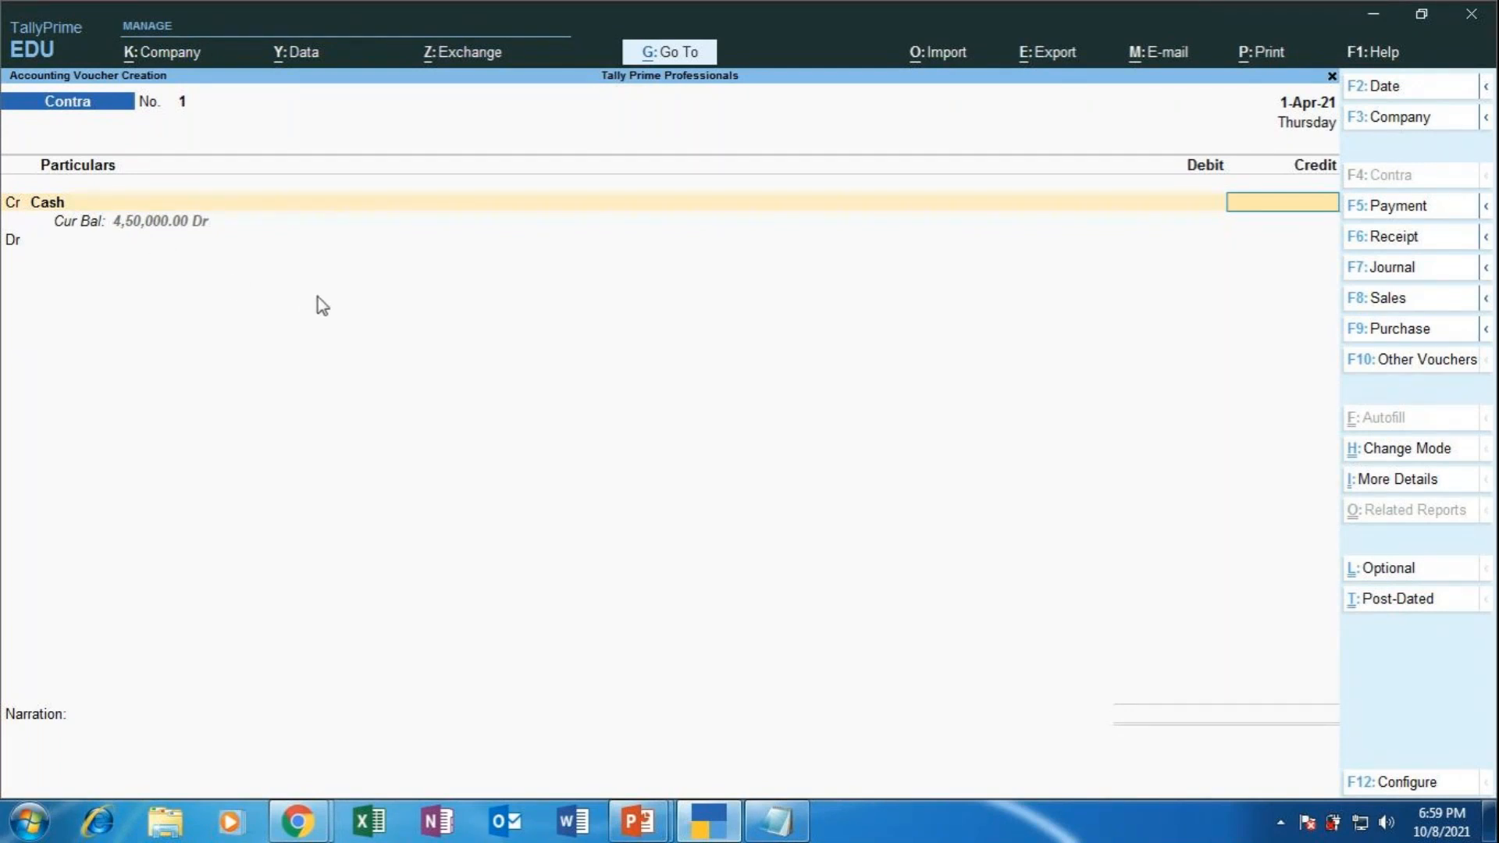
text(5000)
key(Return)
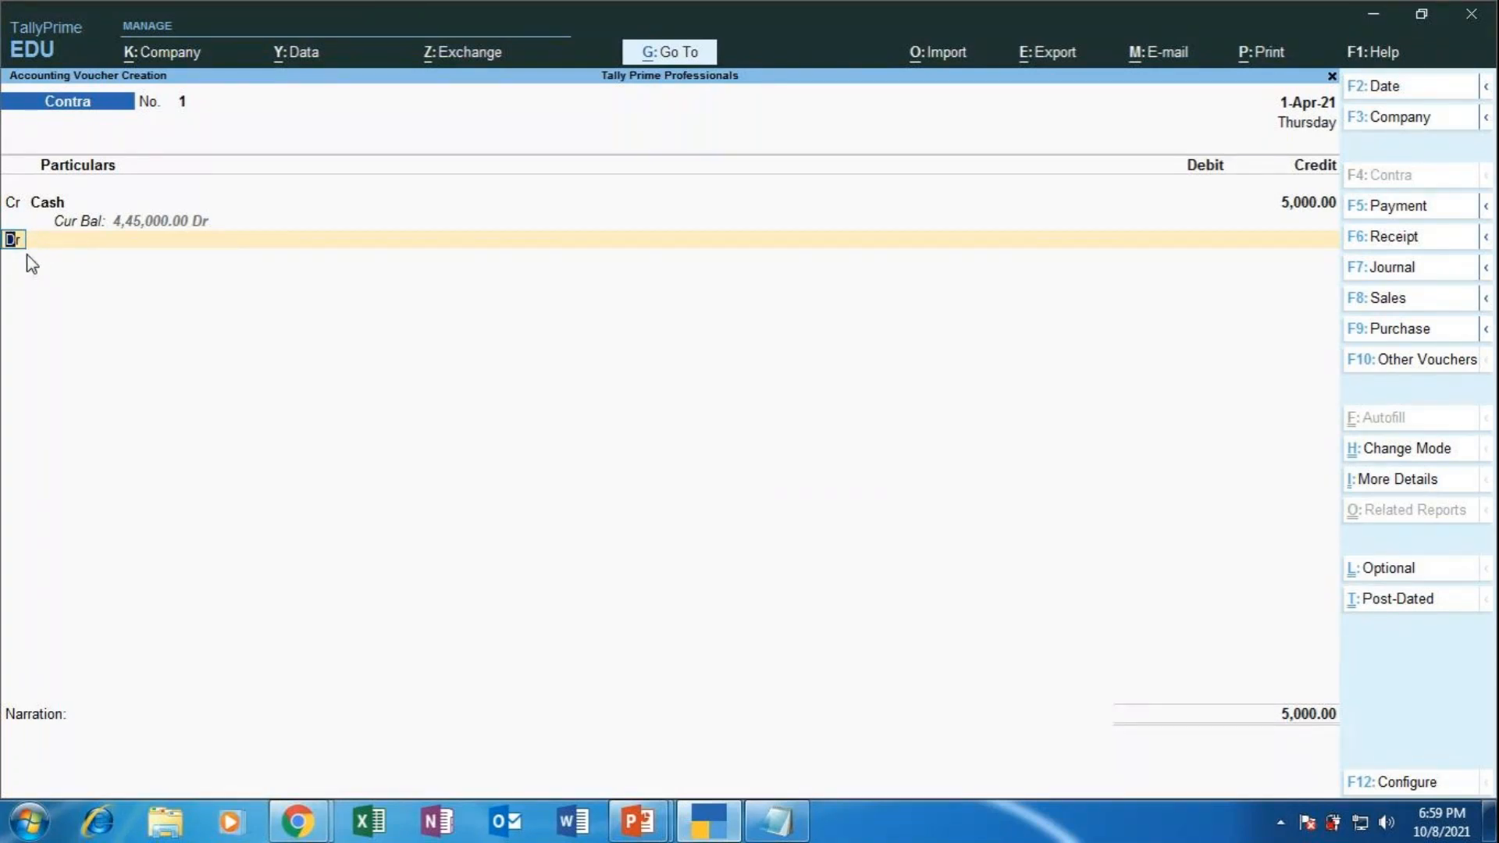
Accept Dr for the second voucher line and look through its ledger list for the option to create a ledger.
key(Return)
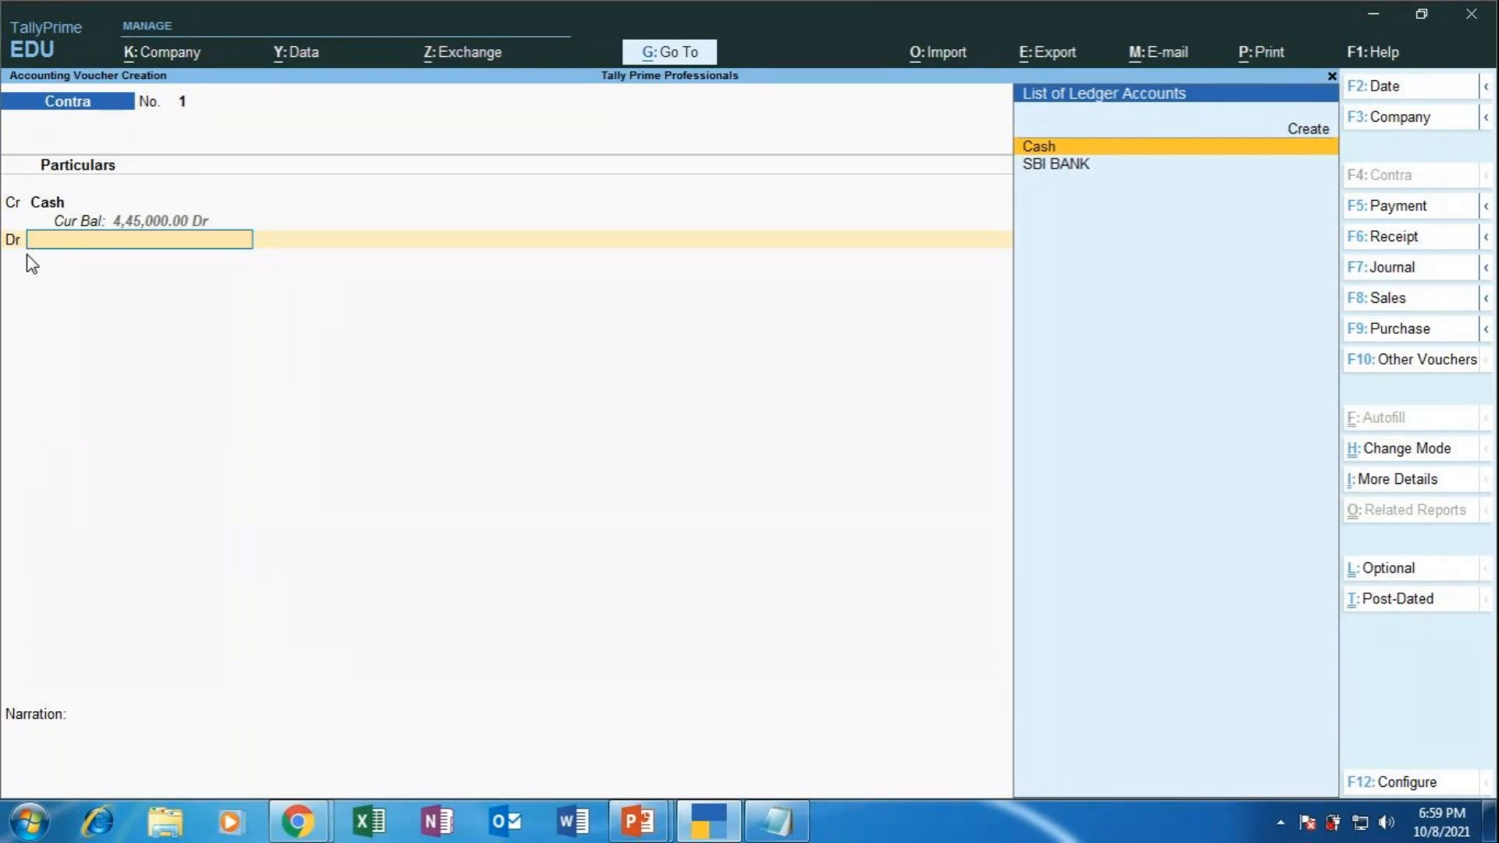
key(Down)
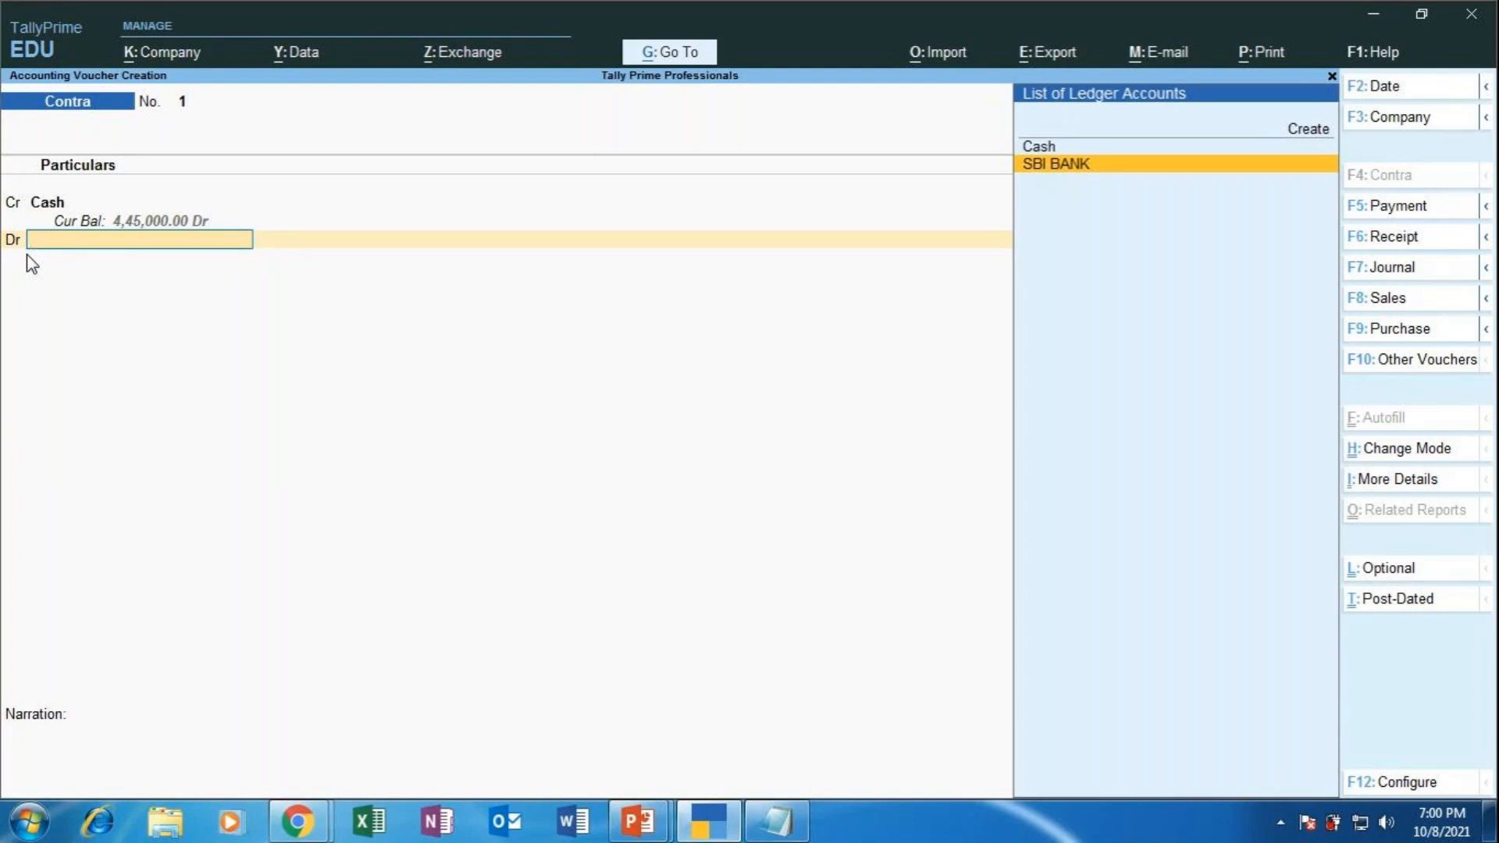
key(Up)
key(Up)
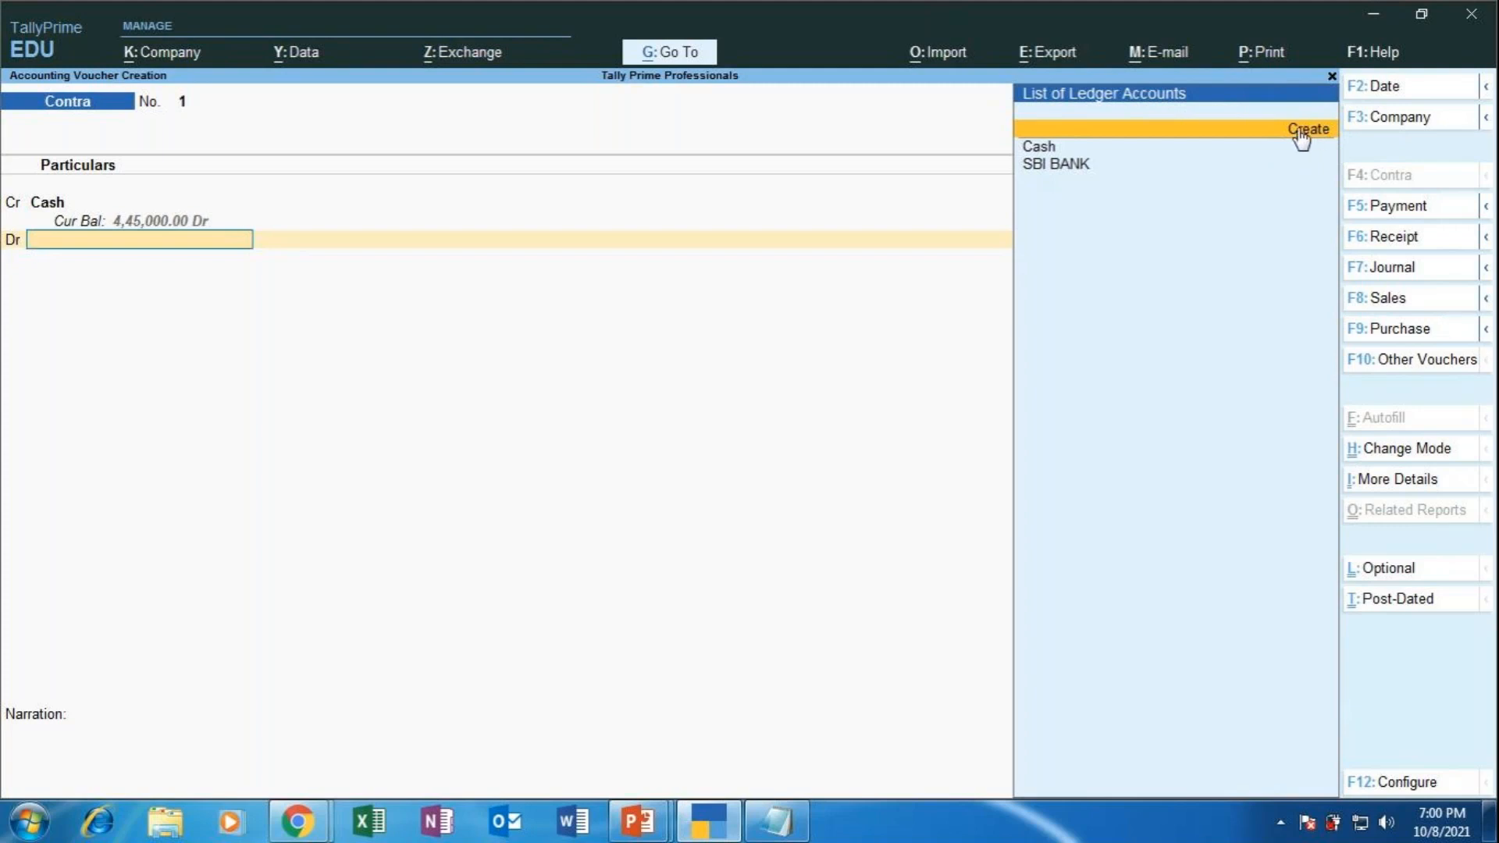
Check the GoToMeeting window and return to the Contra voucher in TallyPrime.
mouse_move(300, 822)
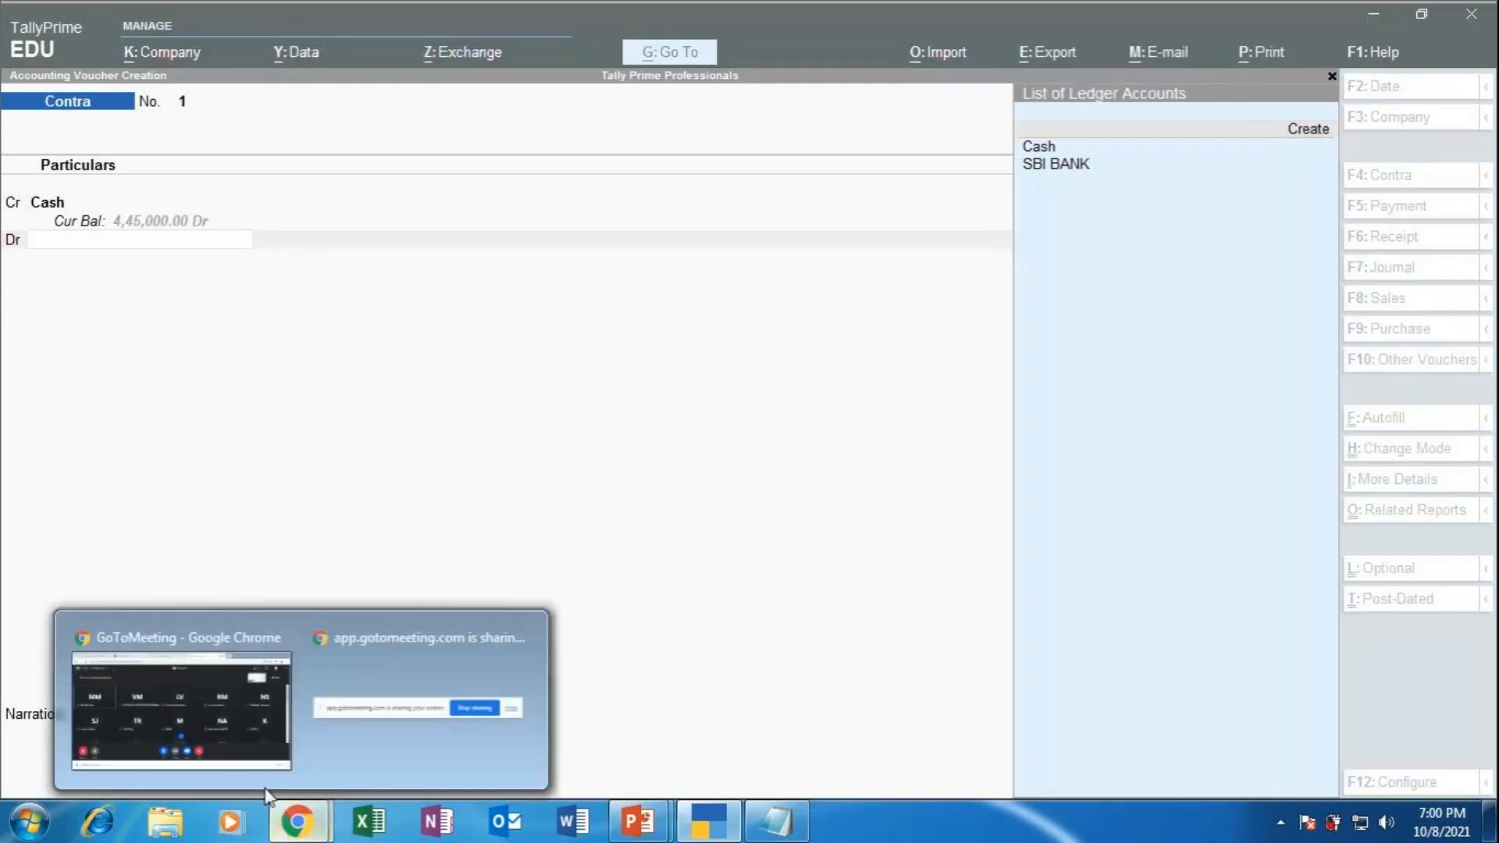
click(223, 705)
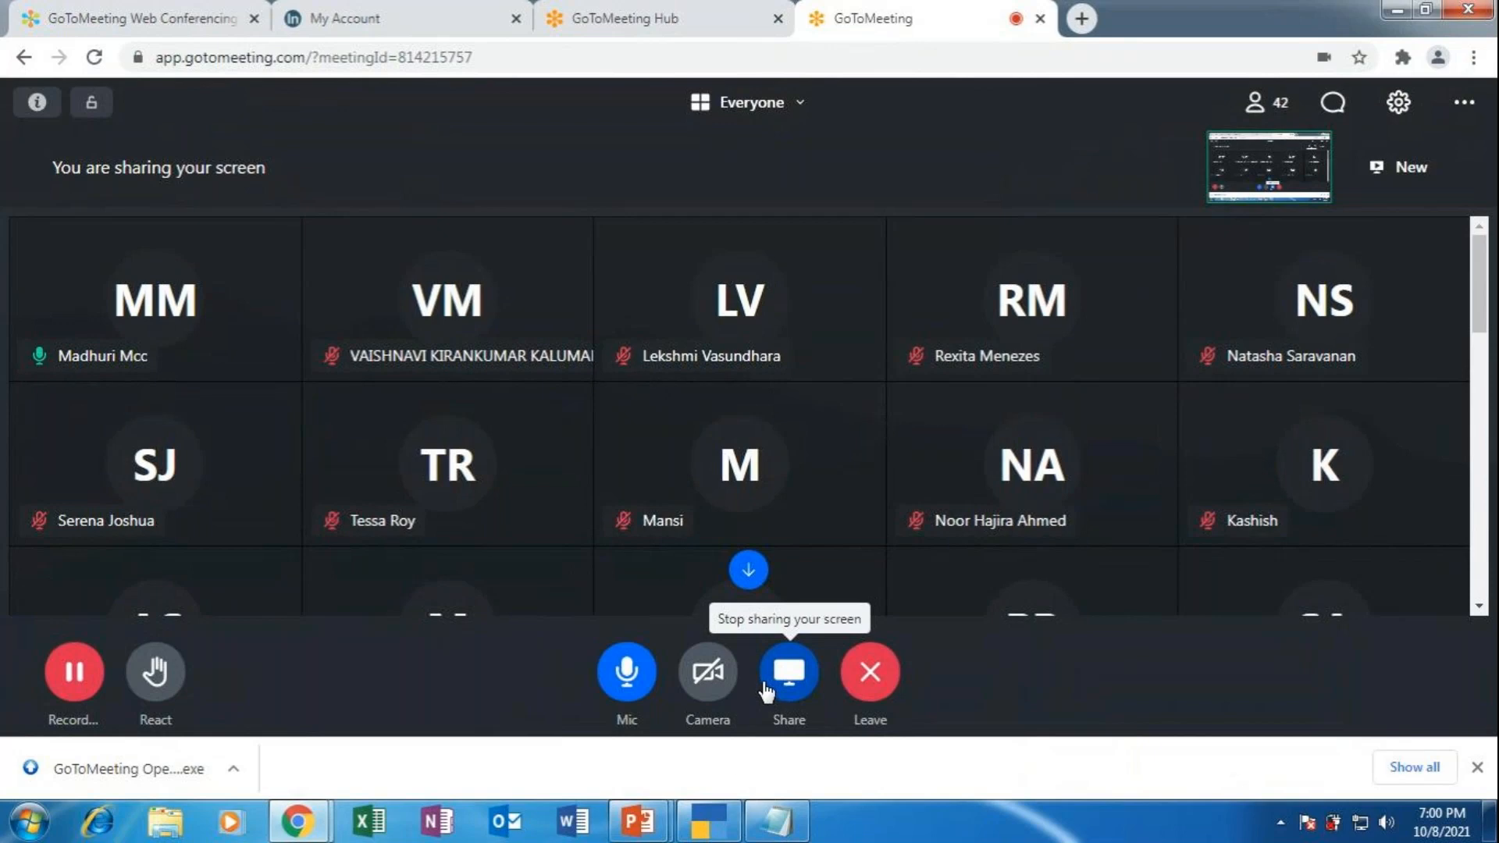
mouse_move(709, 836)
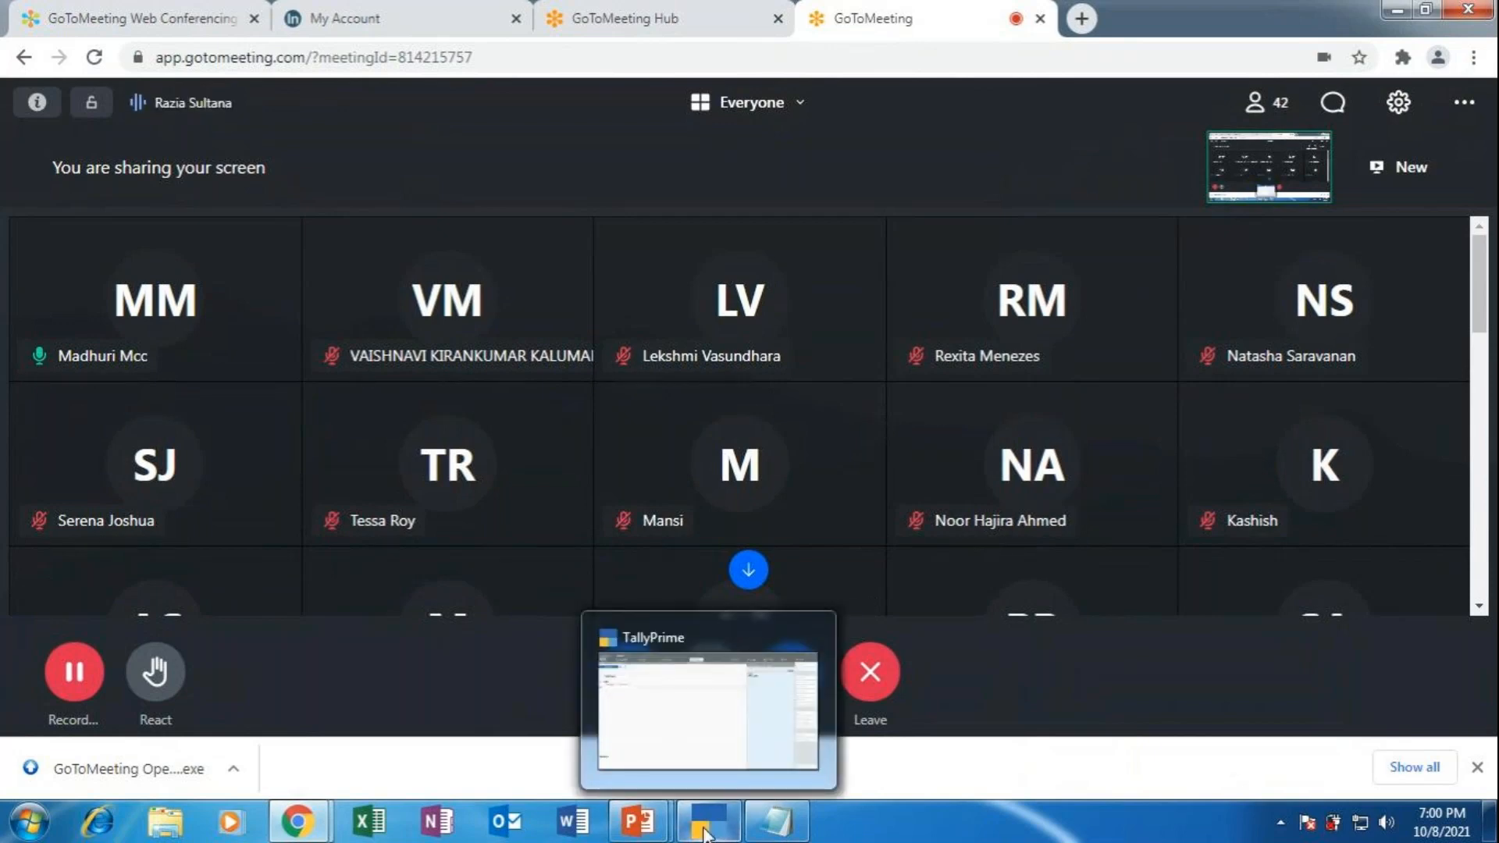
mouse_move(652, 834)
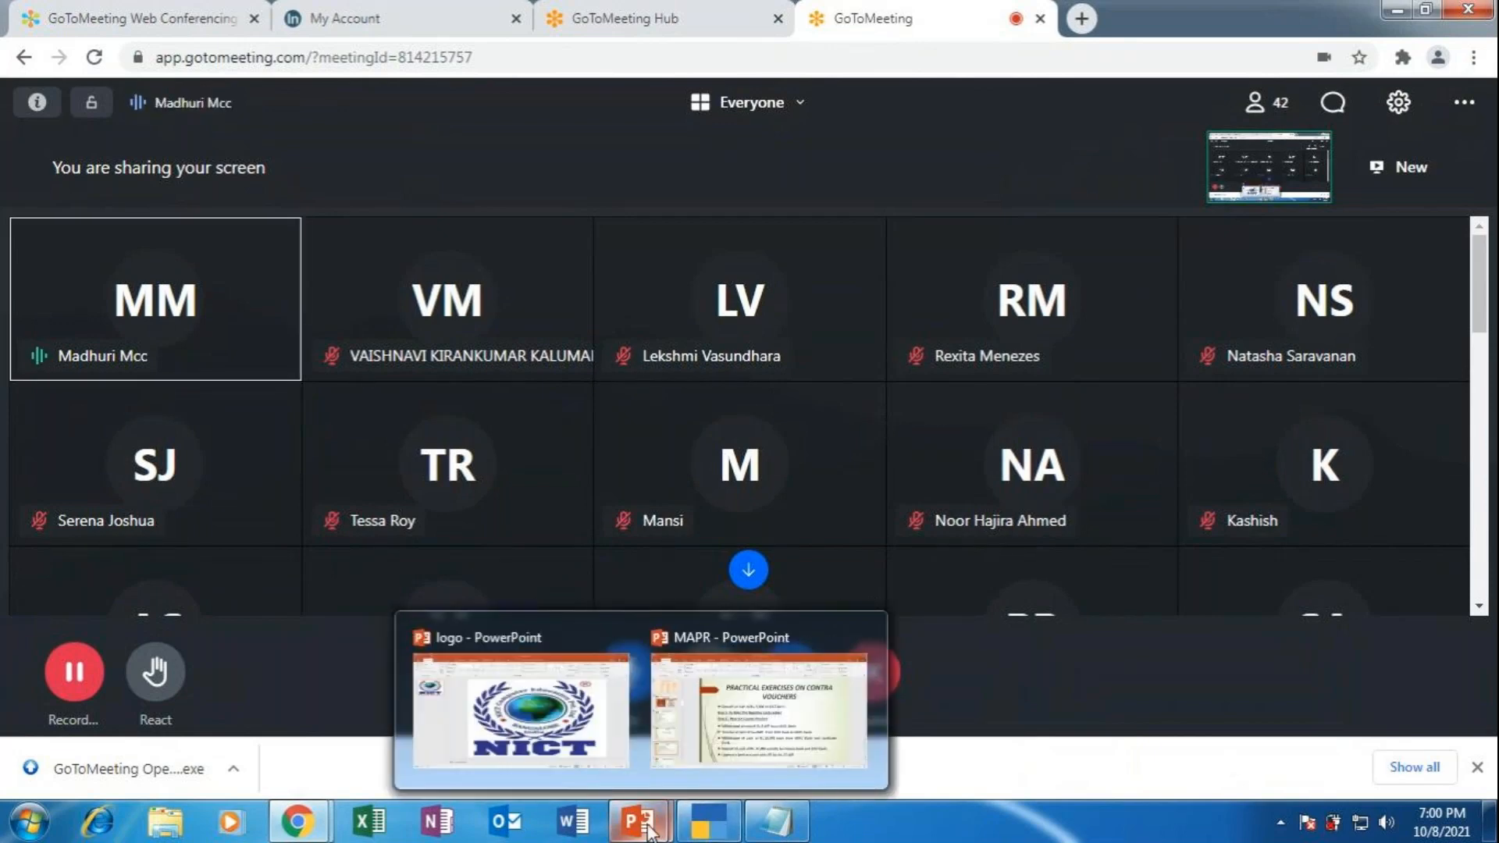
click(709, 821)
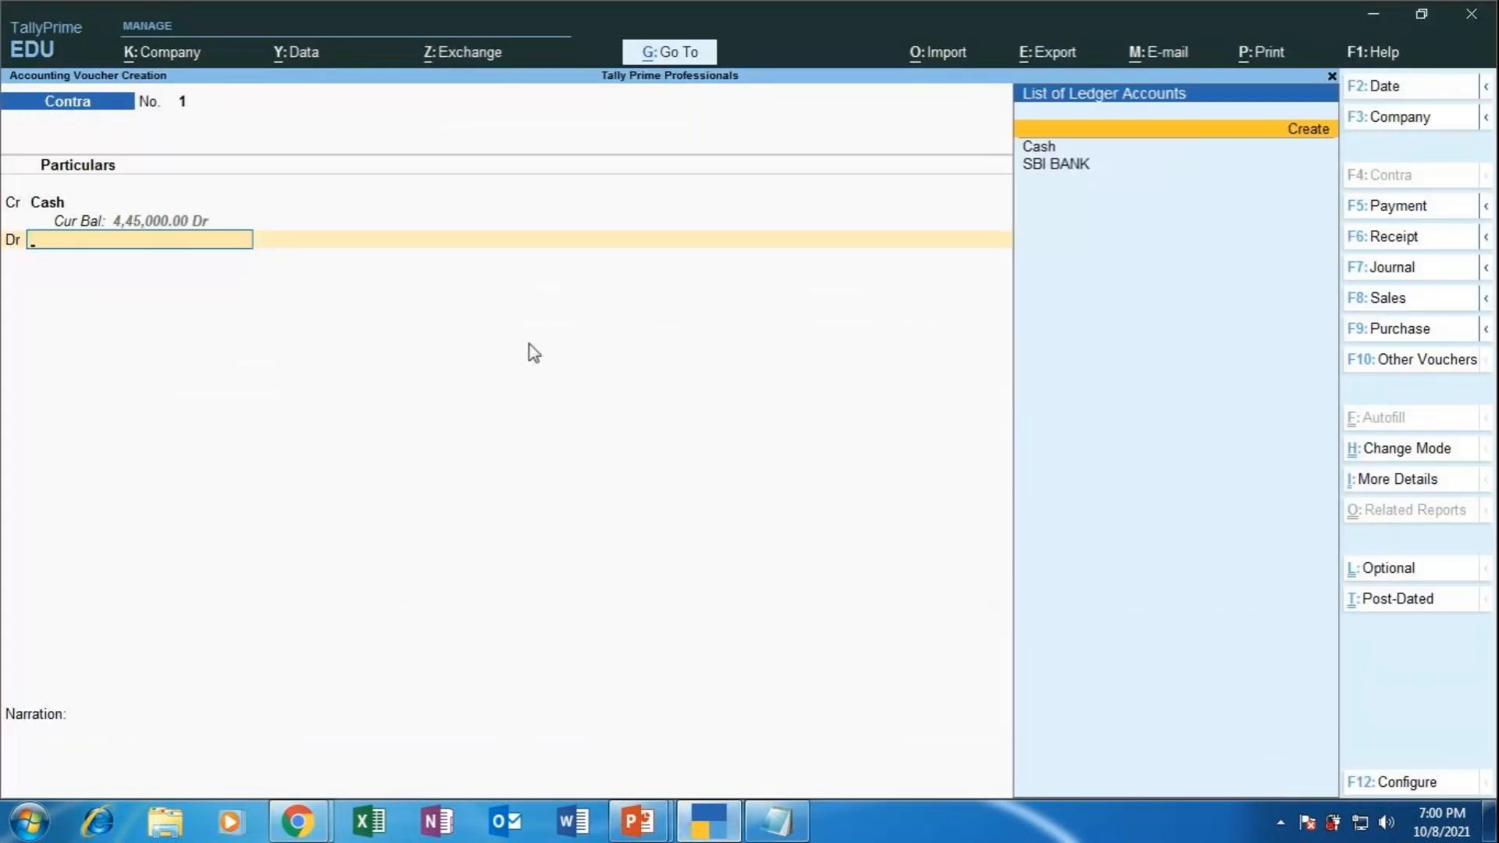
Try Cr as the entry type of the voucher's second line, and set it back to Dr.
key(BackSpace)
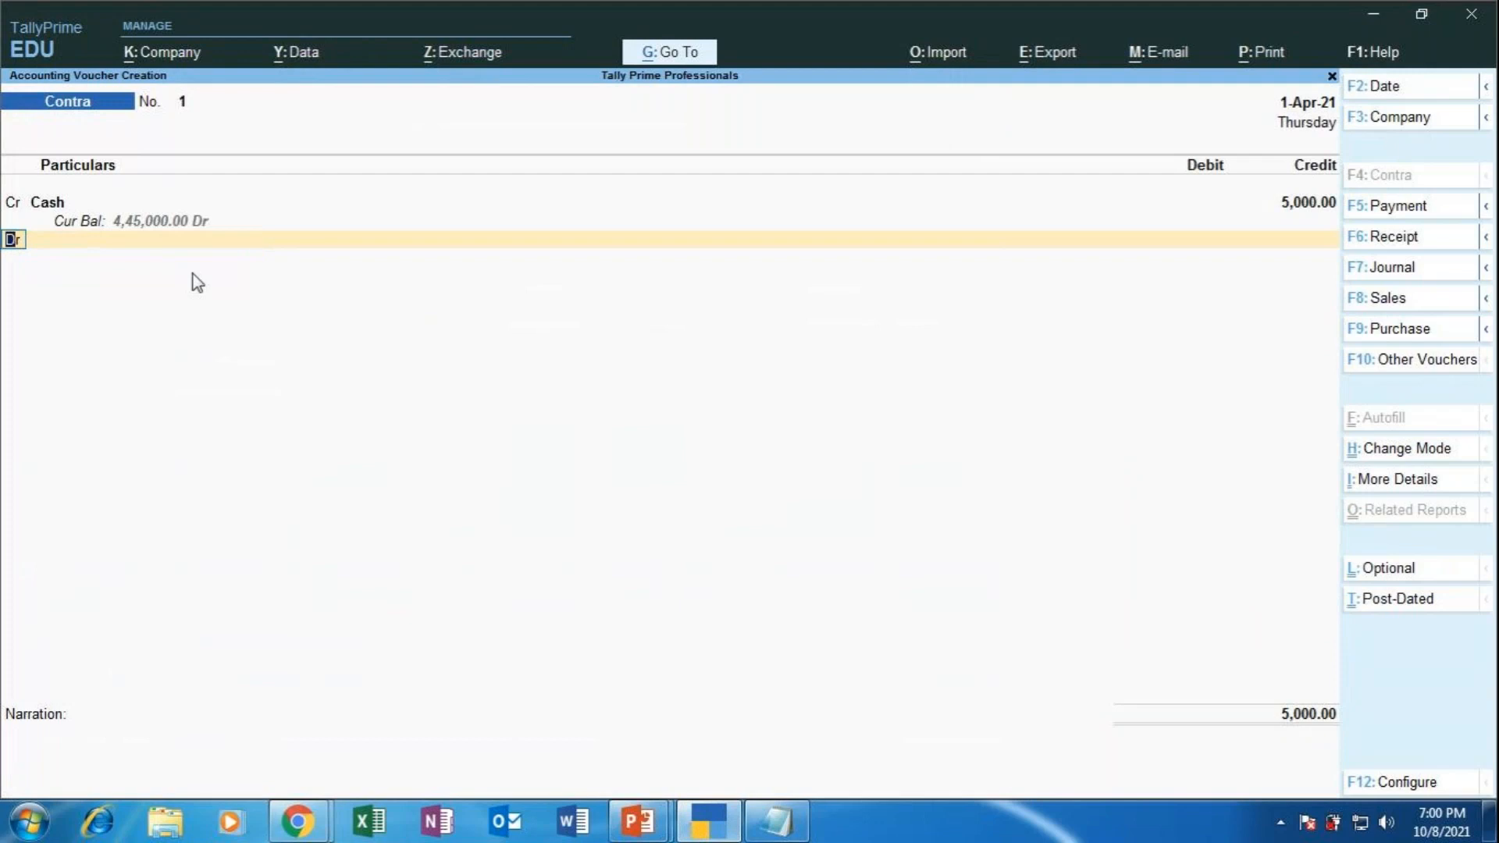
key(c)
key(Return)
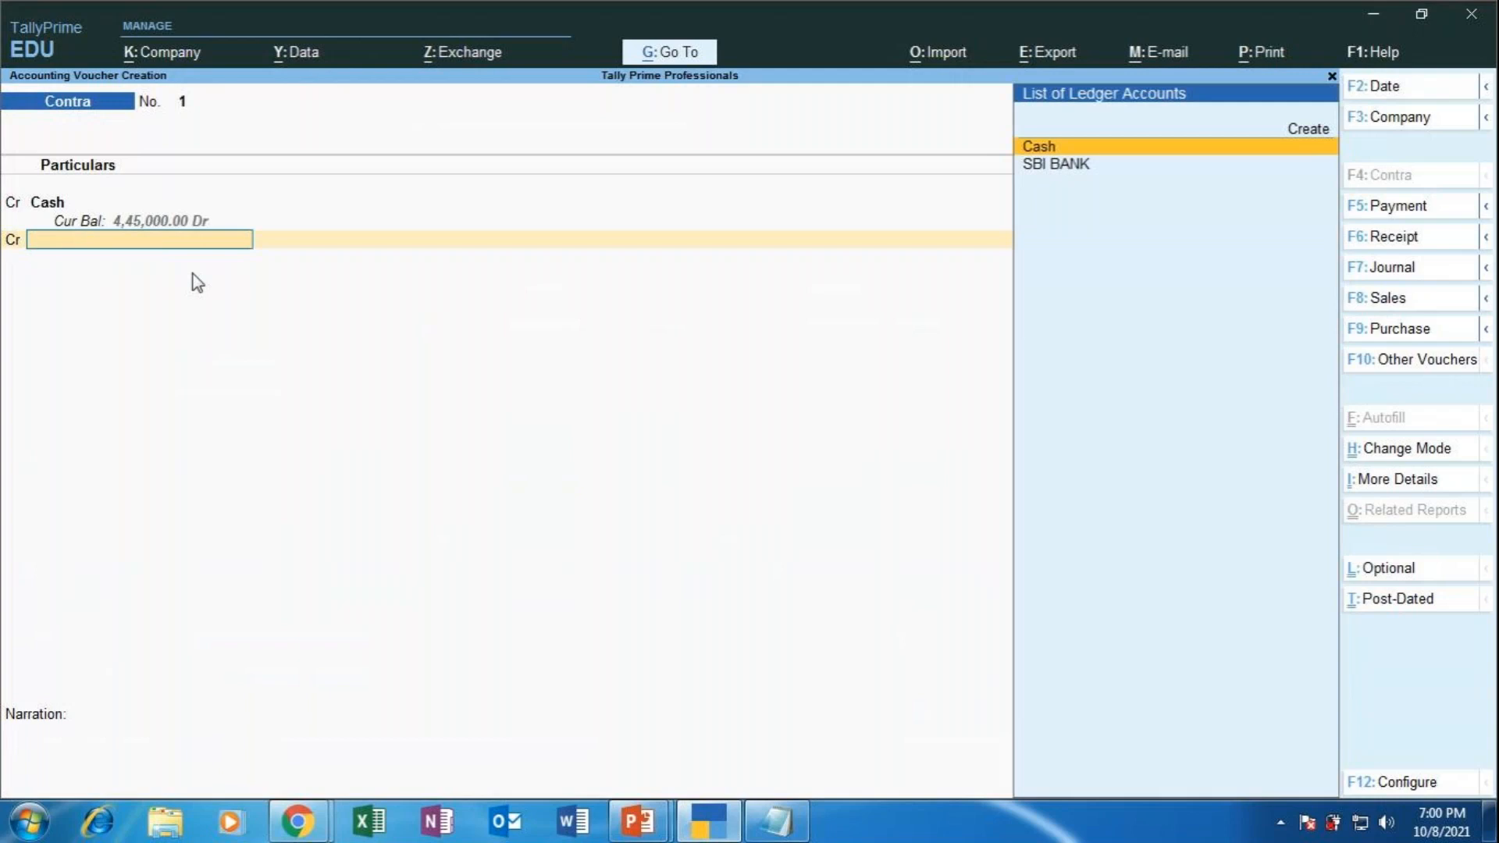
key(BackSpace)
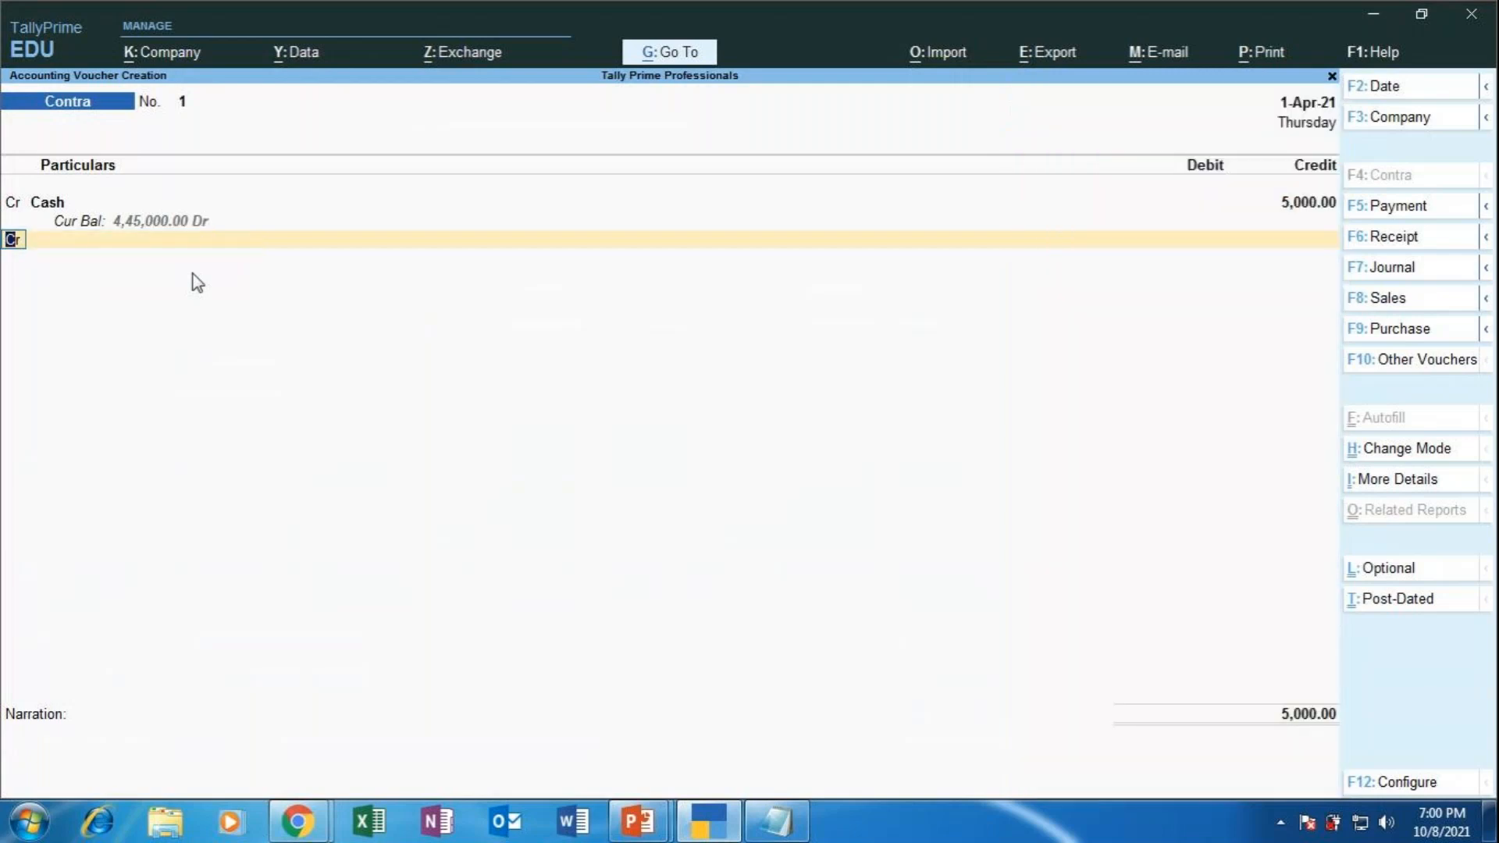
text(dr)
key(Return)
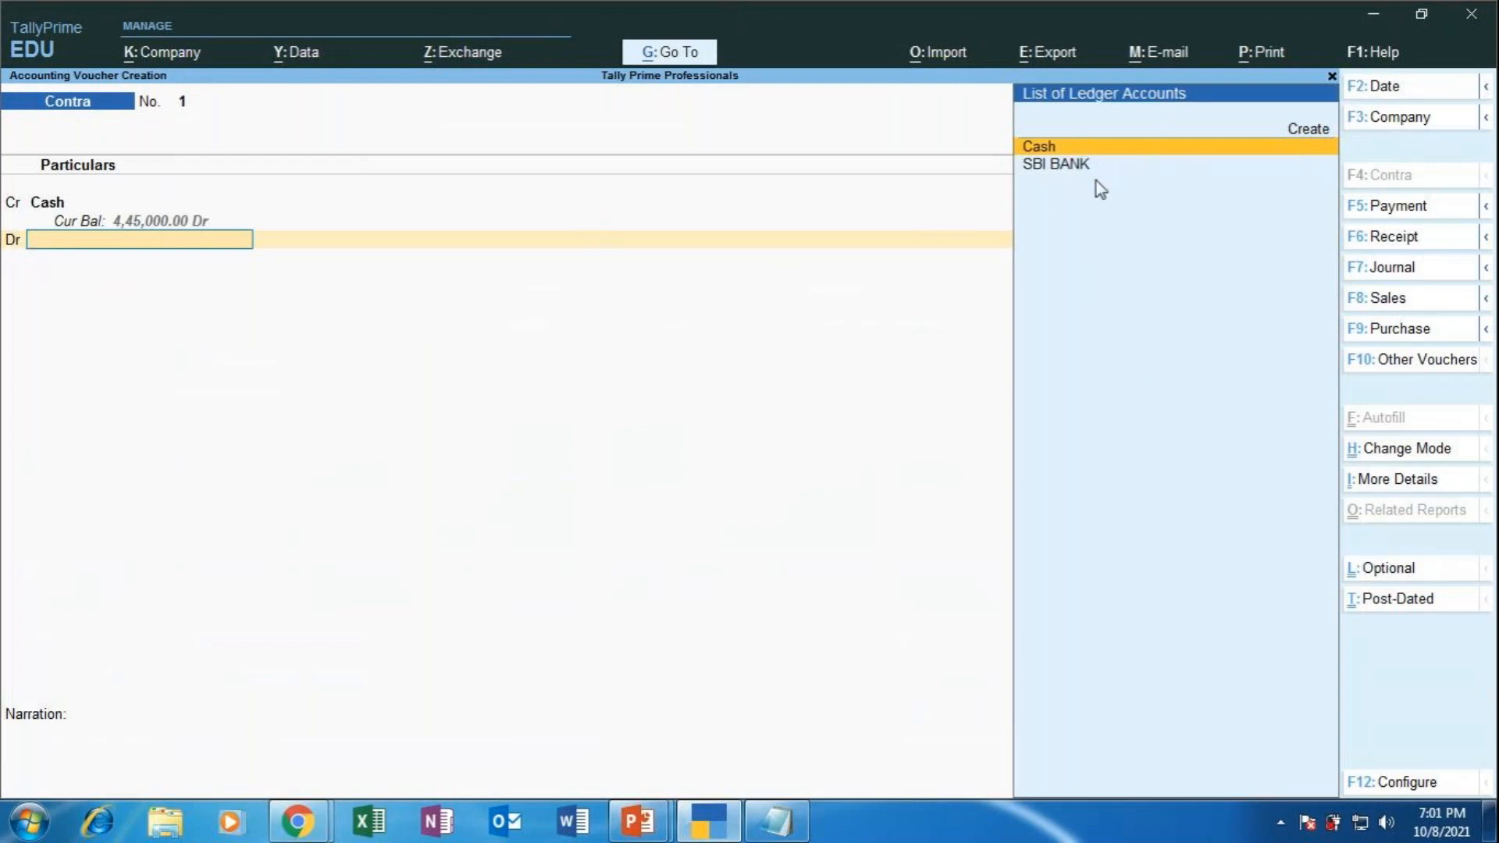
Start a new ledger from the voucher's debit line and name it ICICI BANK.
click(1313, 131)
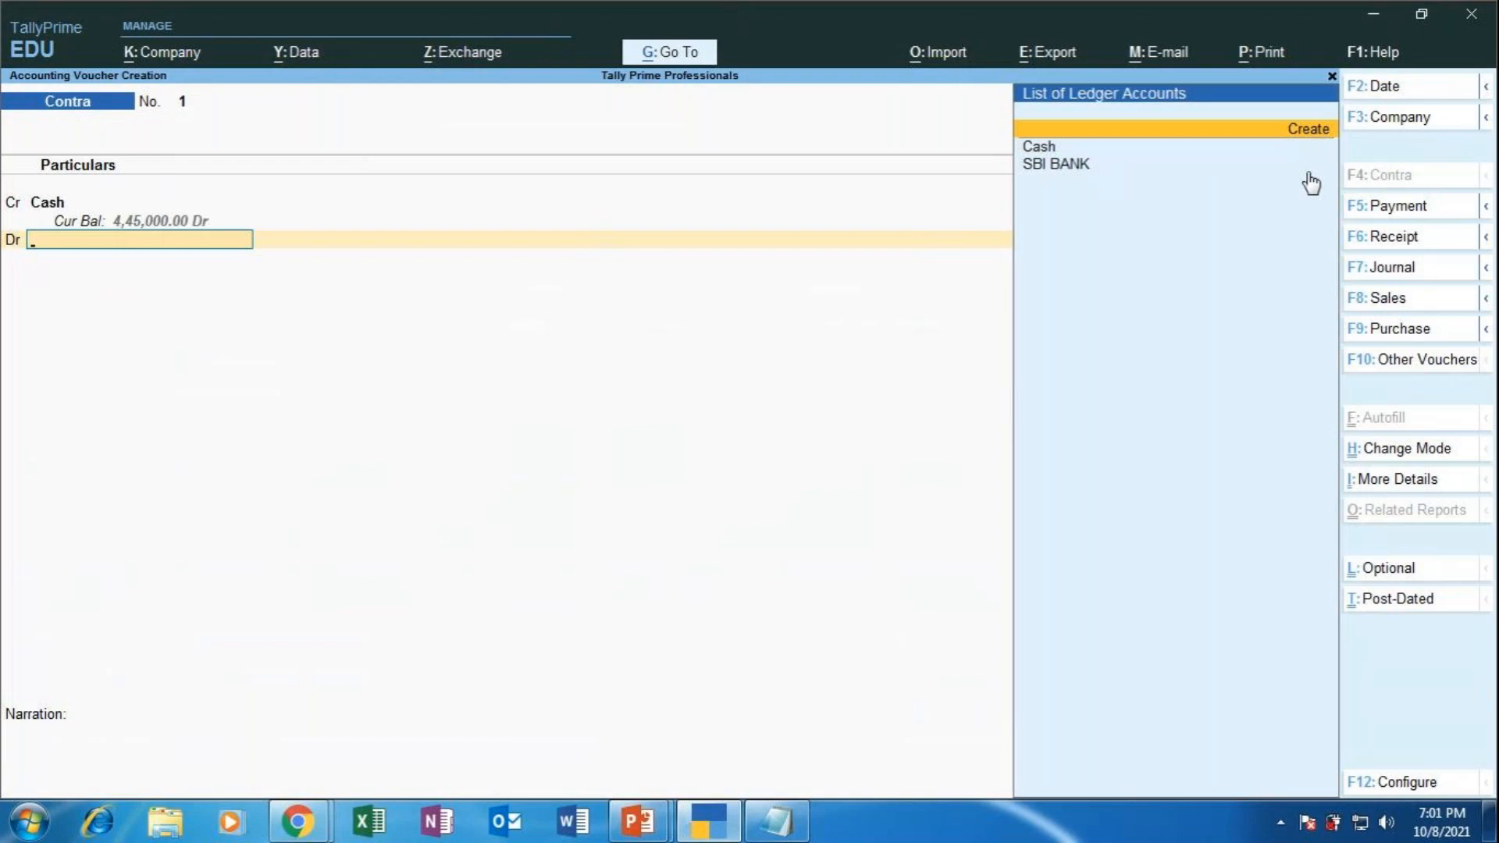
key(Return)
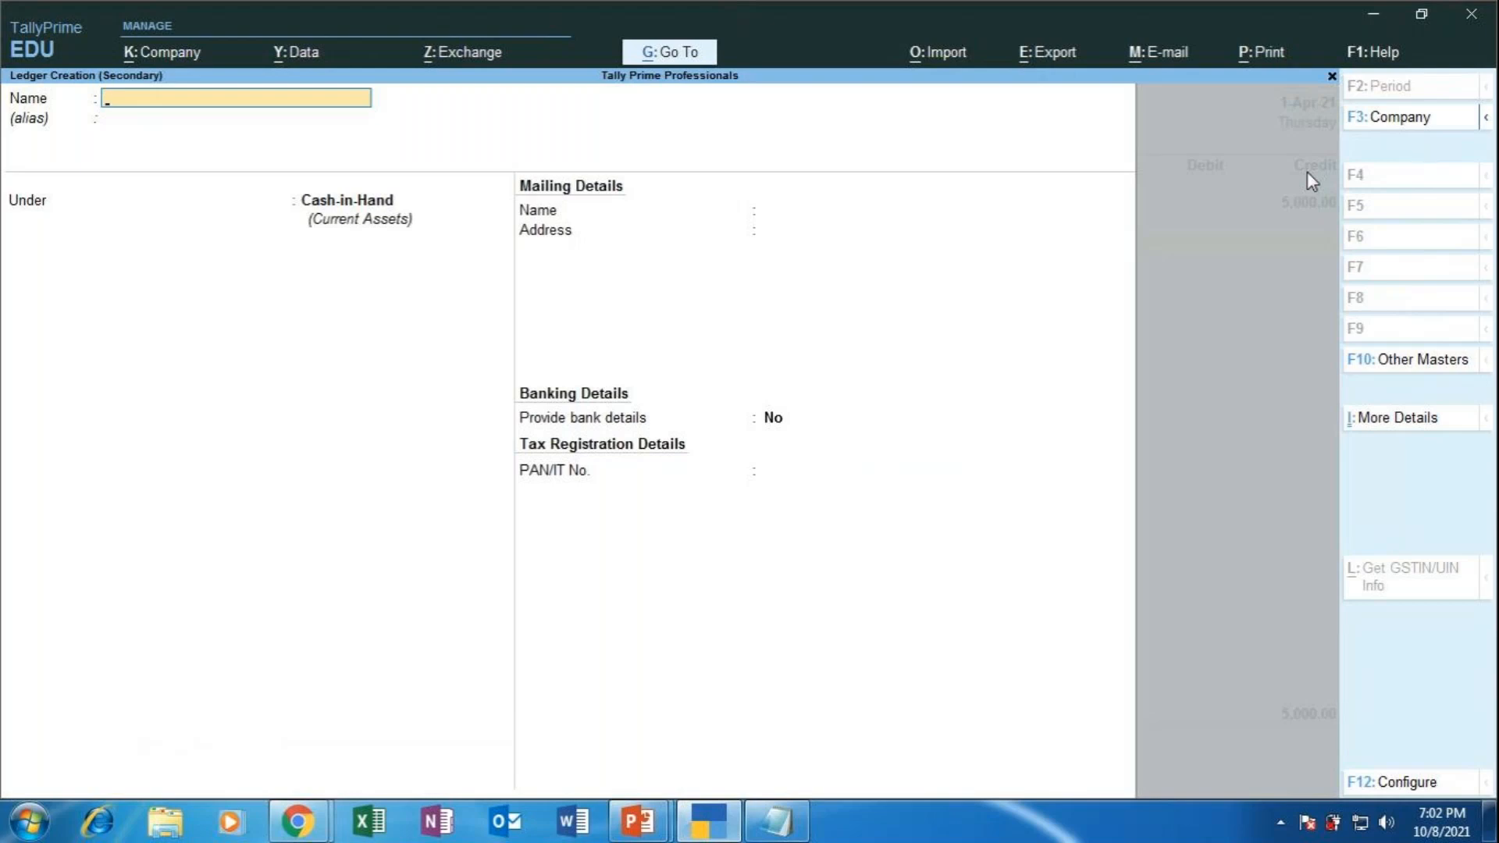
text(ICICI BANK)
key(Return)
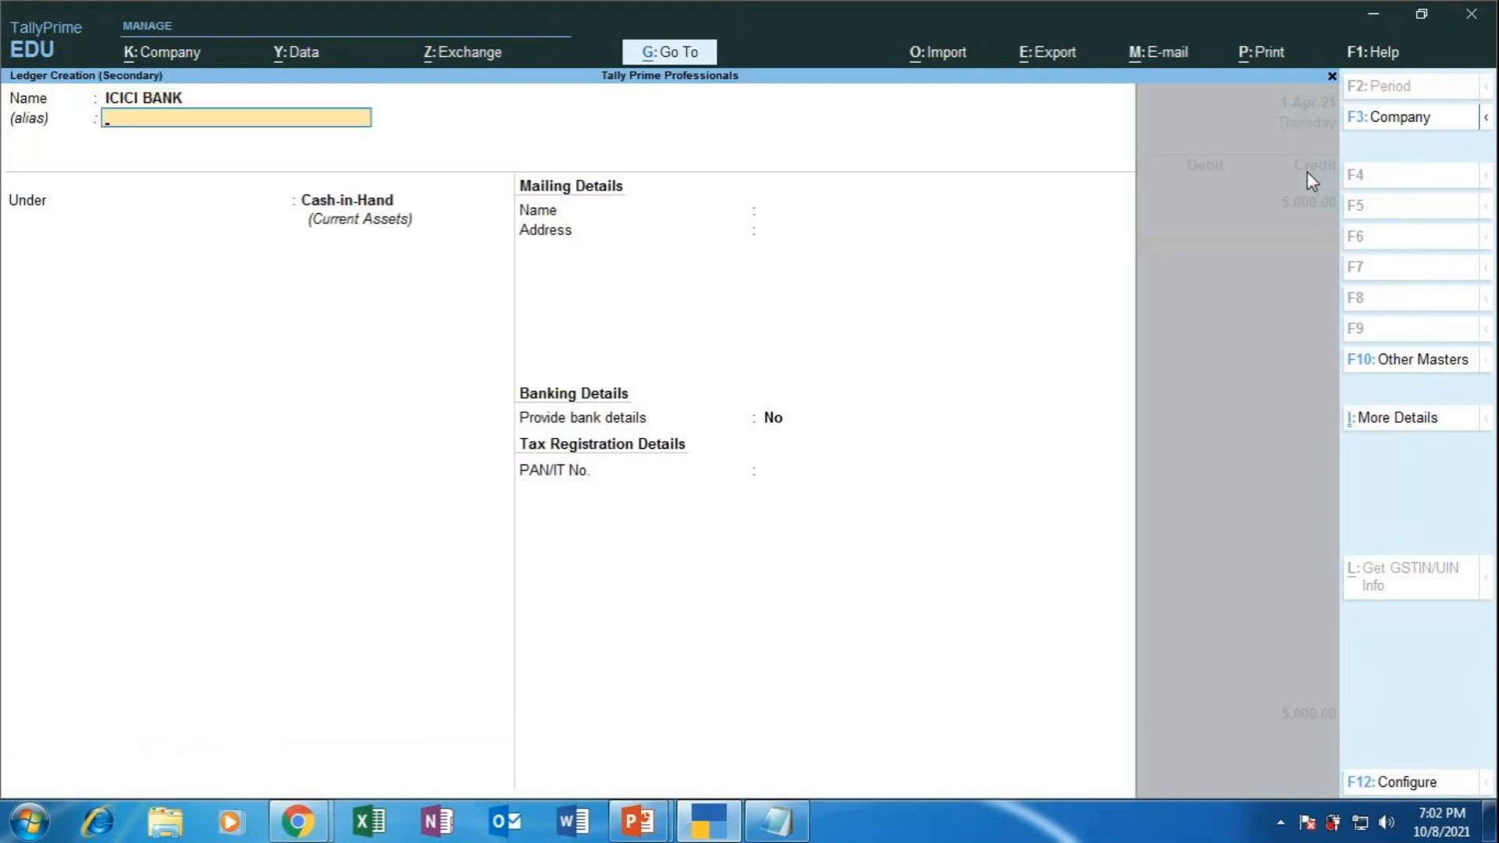
Leave the ICICI BANK ledger's alias empty and place the ledger under the Bank Accounts group.
key(Return)
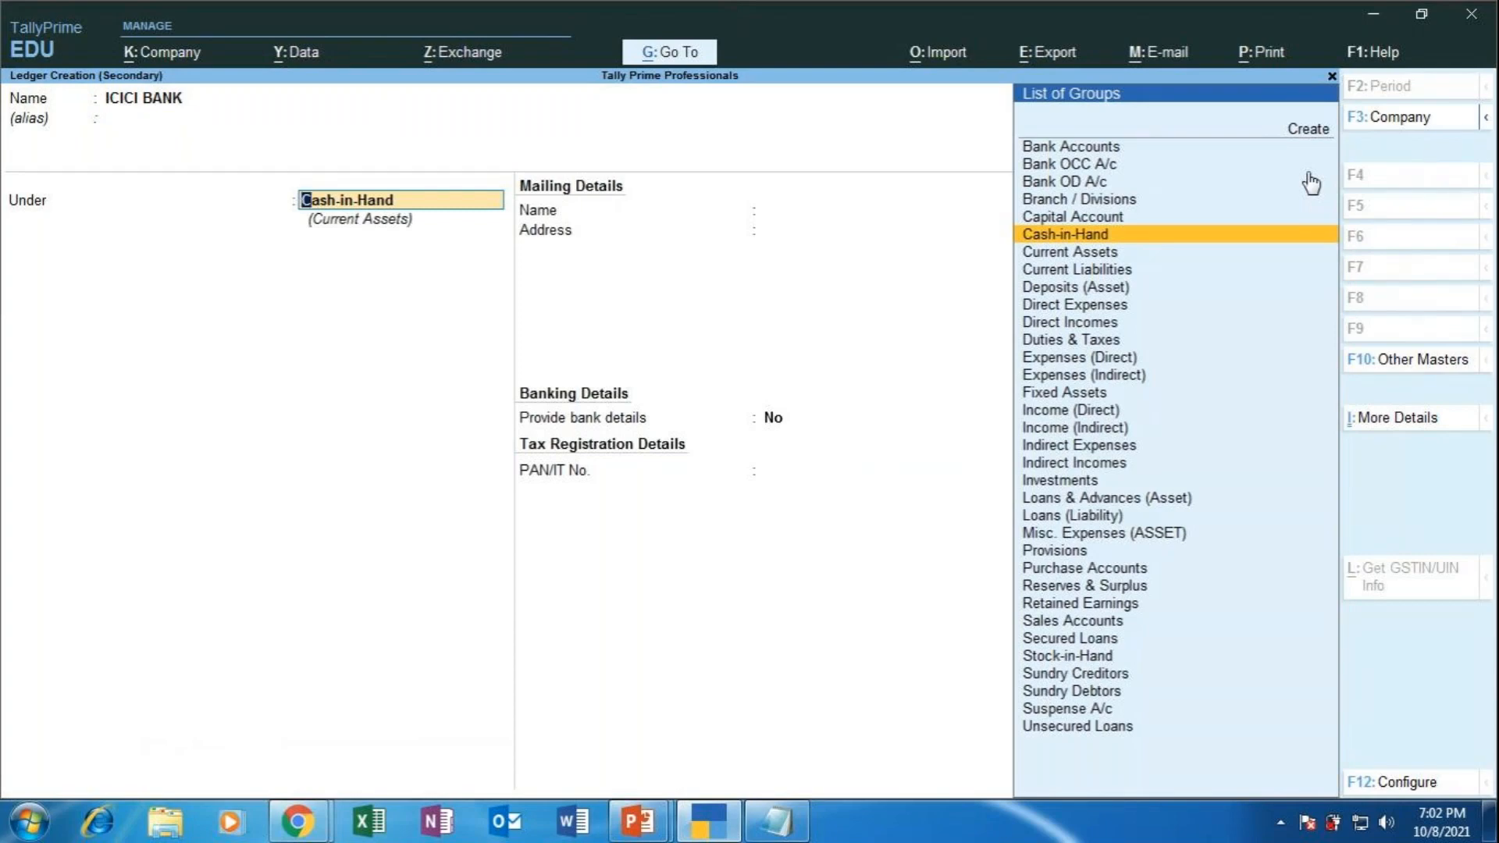
key(Up)
key(Up)
key(Up)
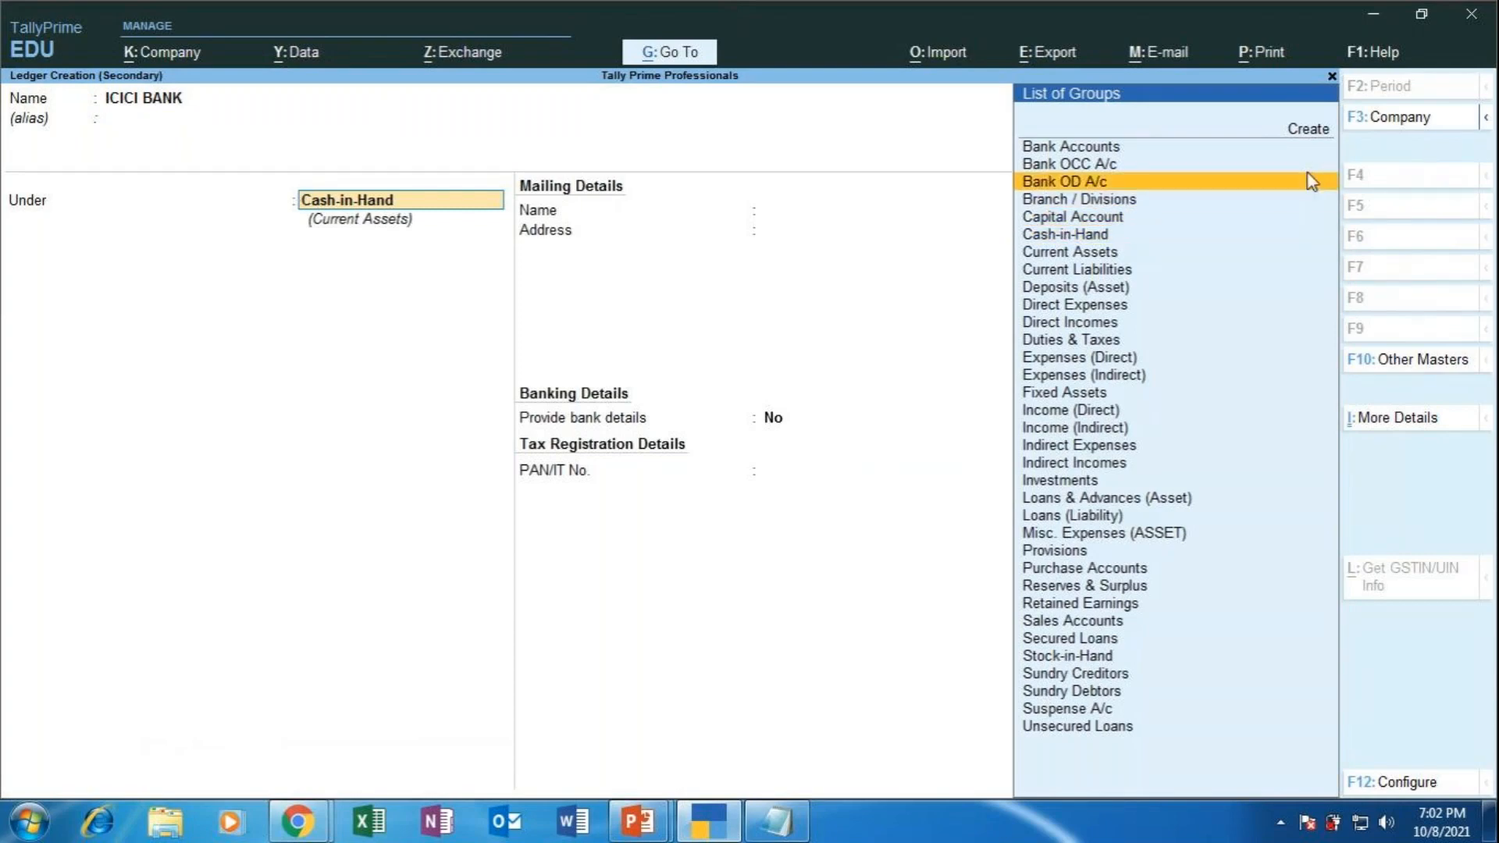
key(Up)
key(Up)
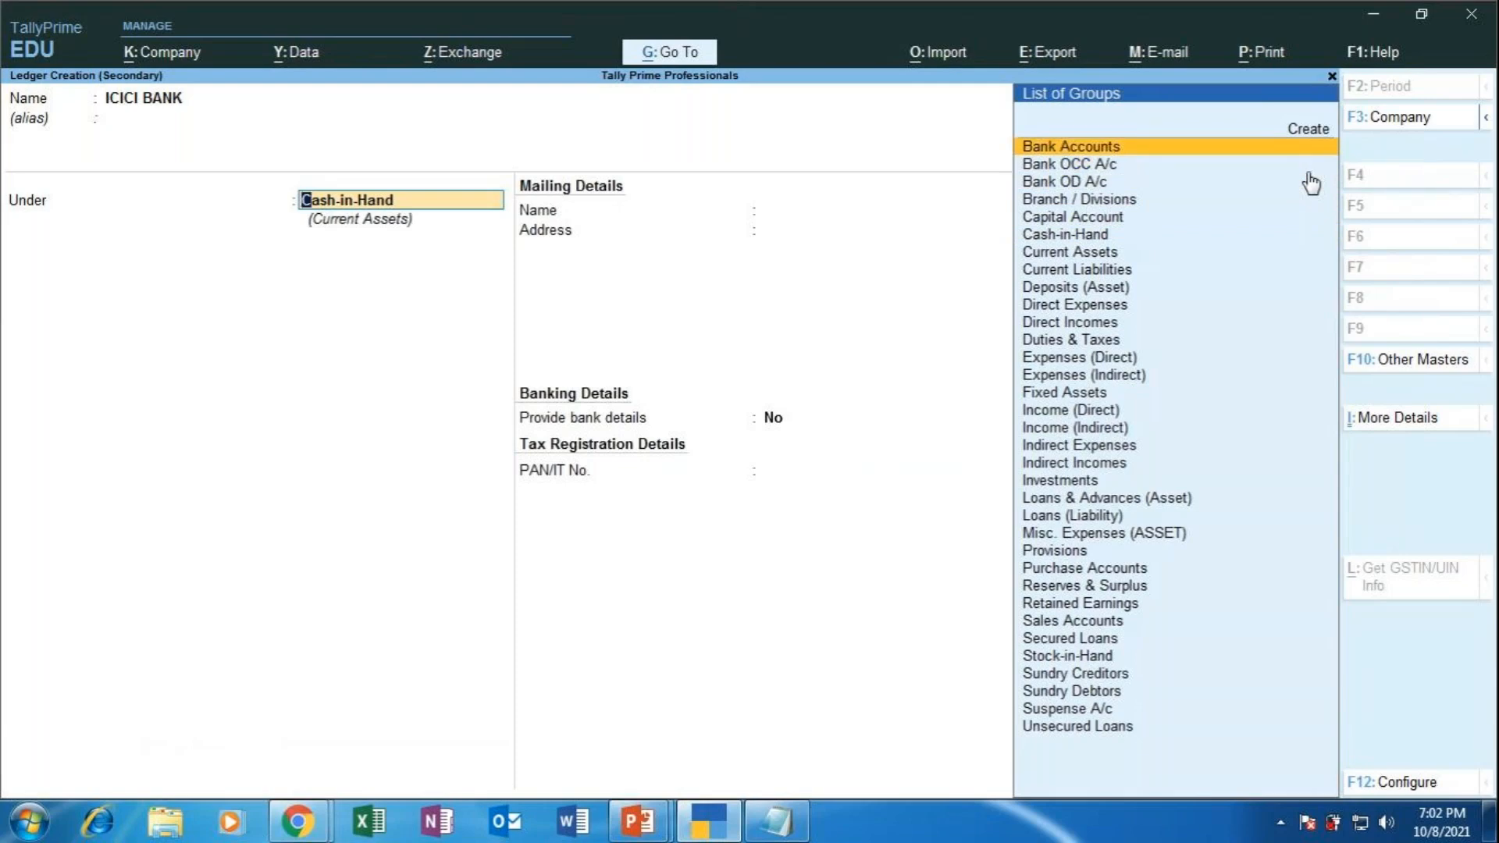
key(Return)
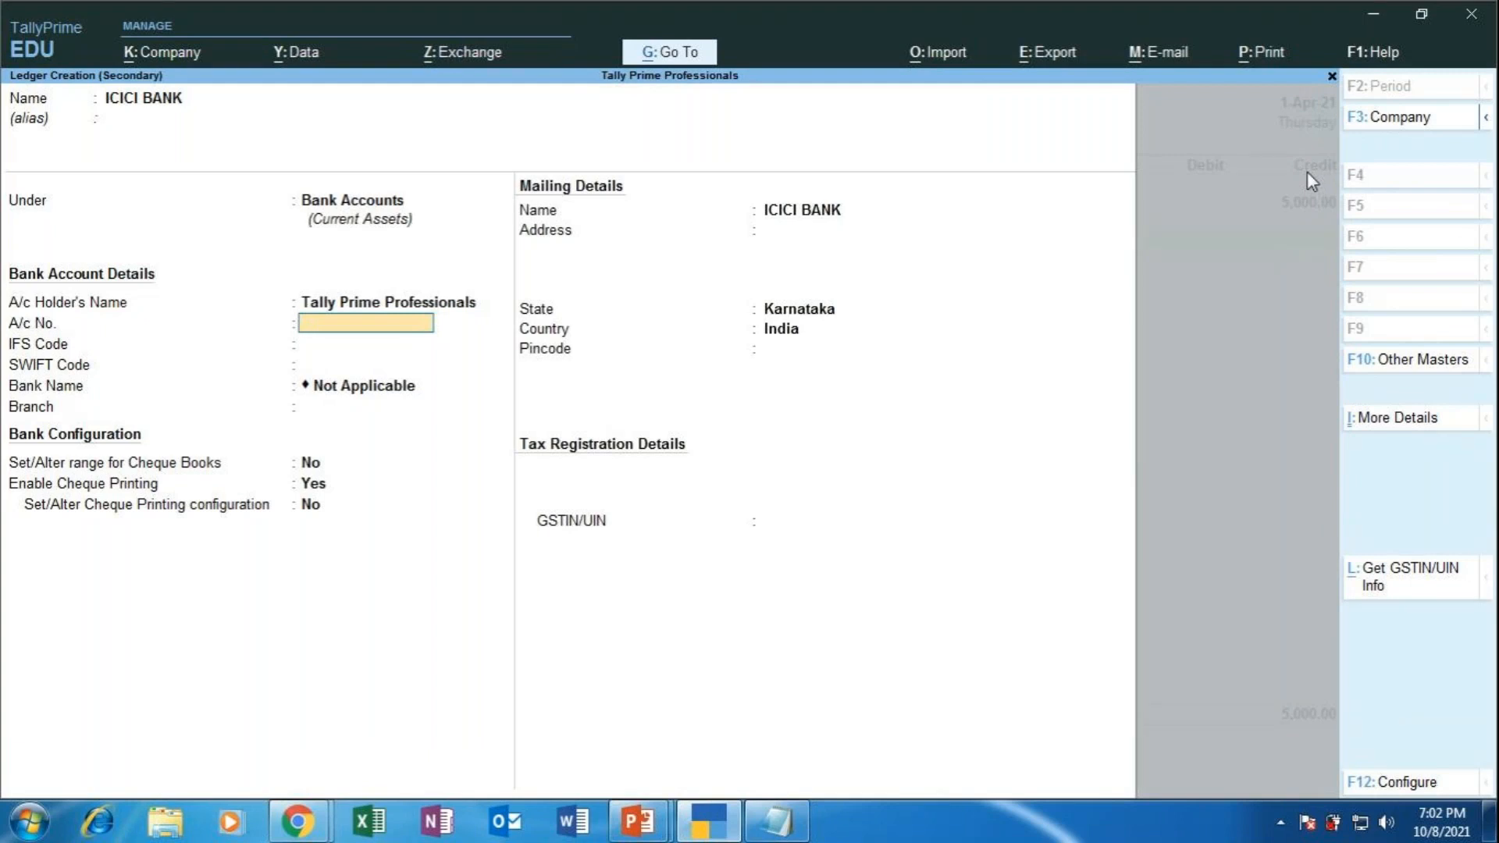
Leave the ledger's account number, IFS code, SWIFT code and branch empty, and keep the default bank configuration and Karnataka as state.
key(Return)
key(Return)
key(Return)
key(Return)
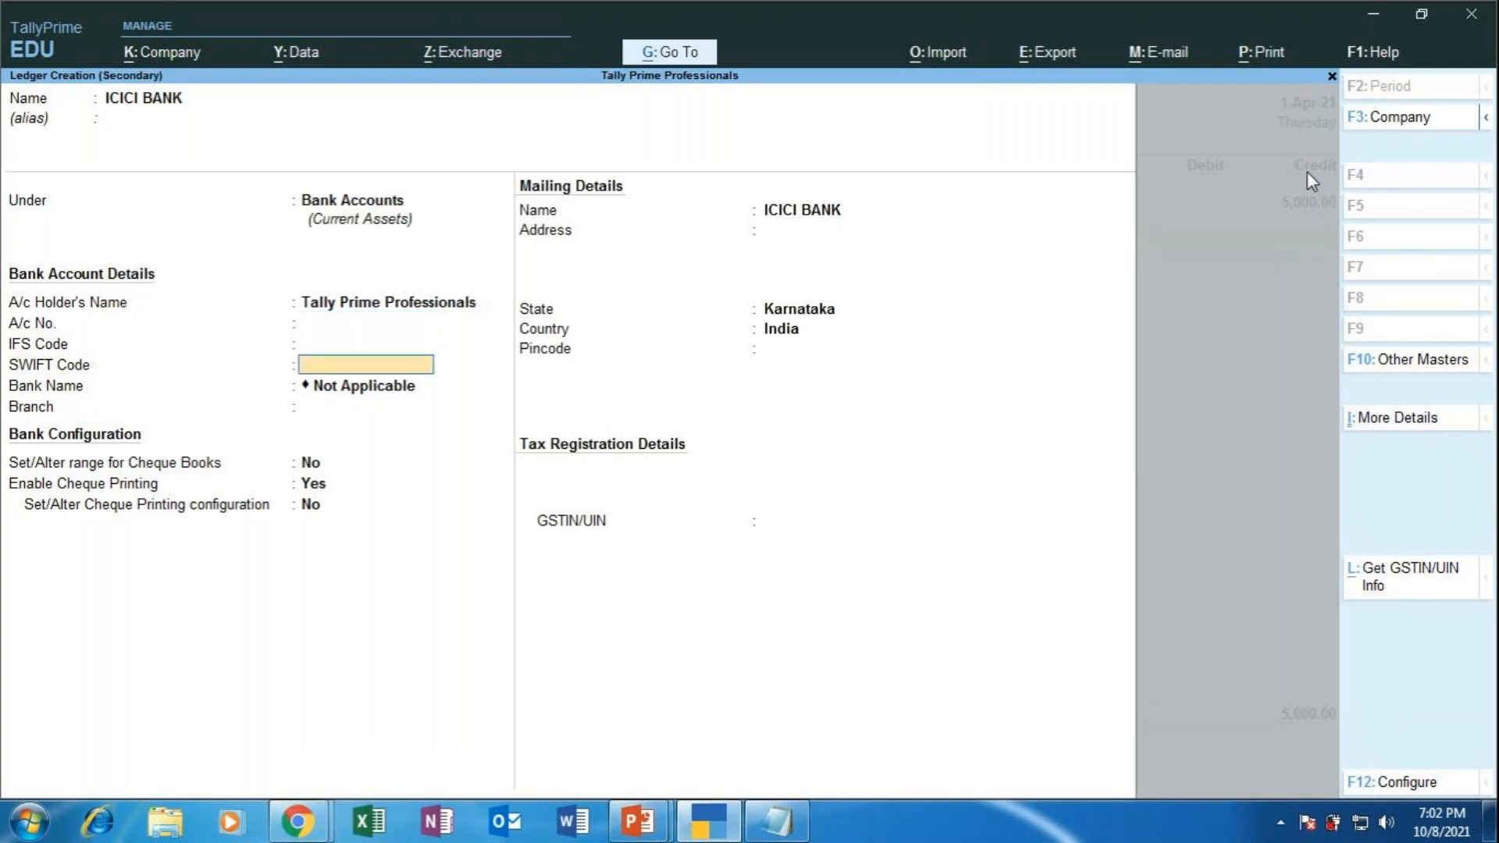
key(Return)
key(Return)
key(Return)
key(Return)
key(Return)
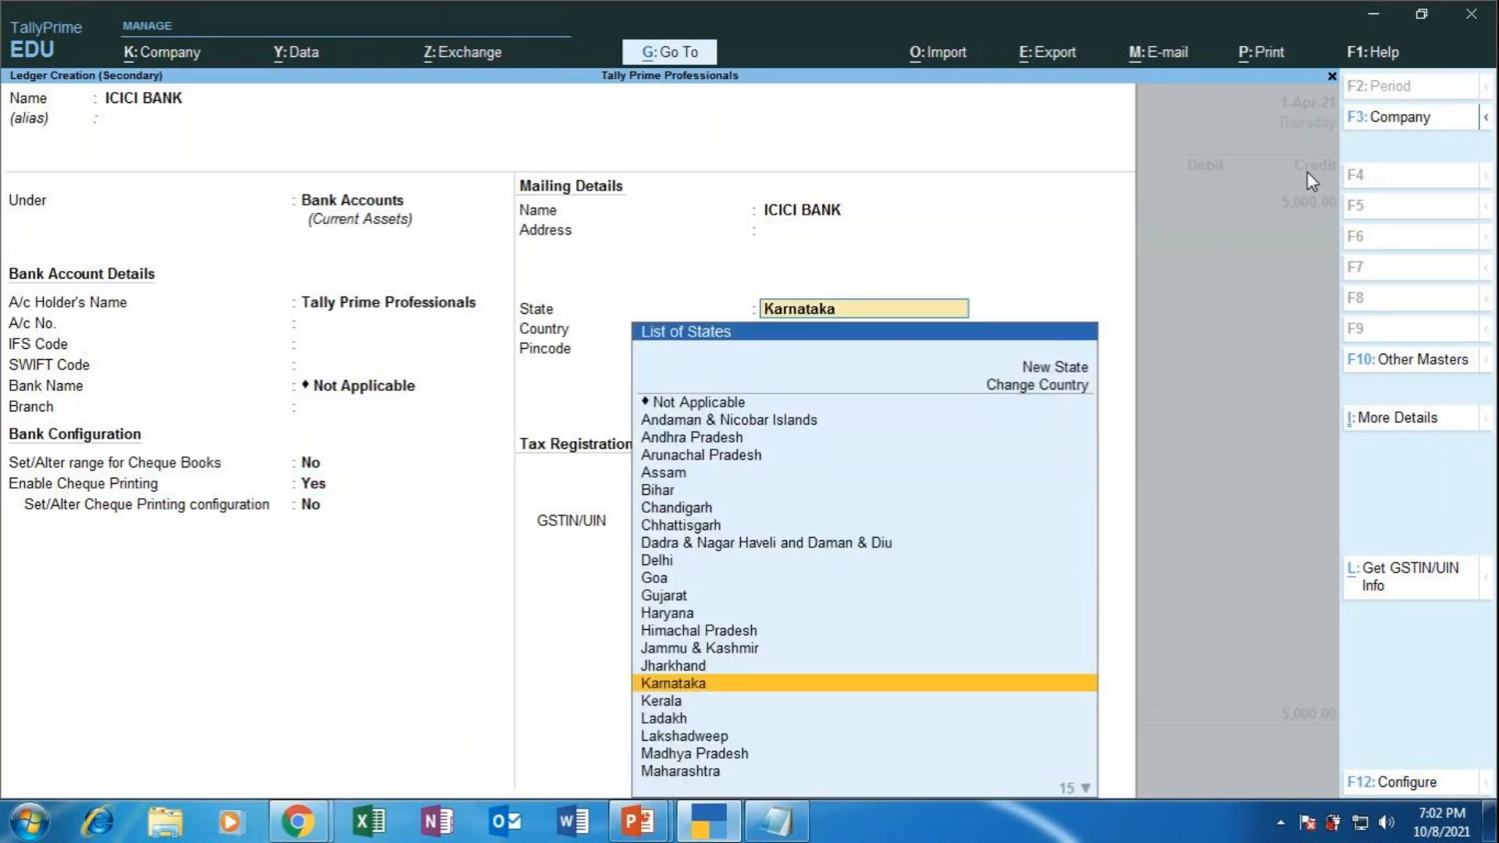
key(Return)
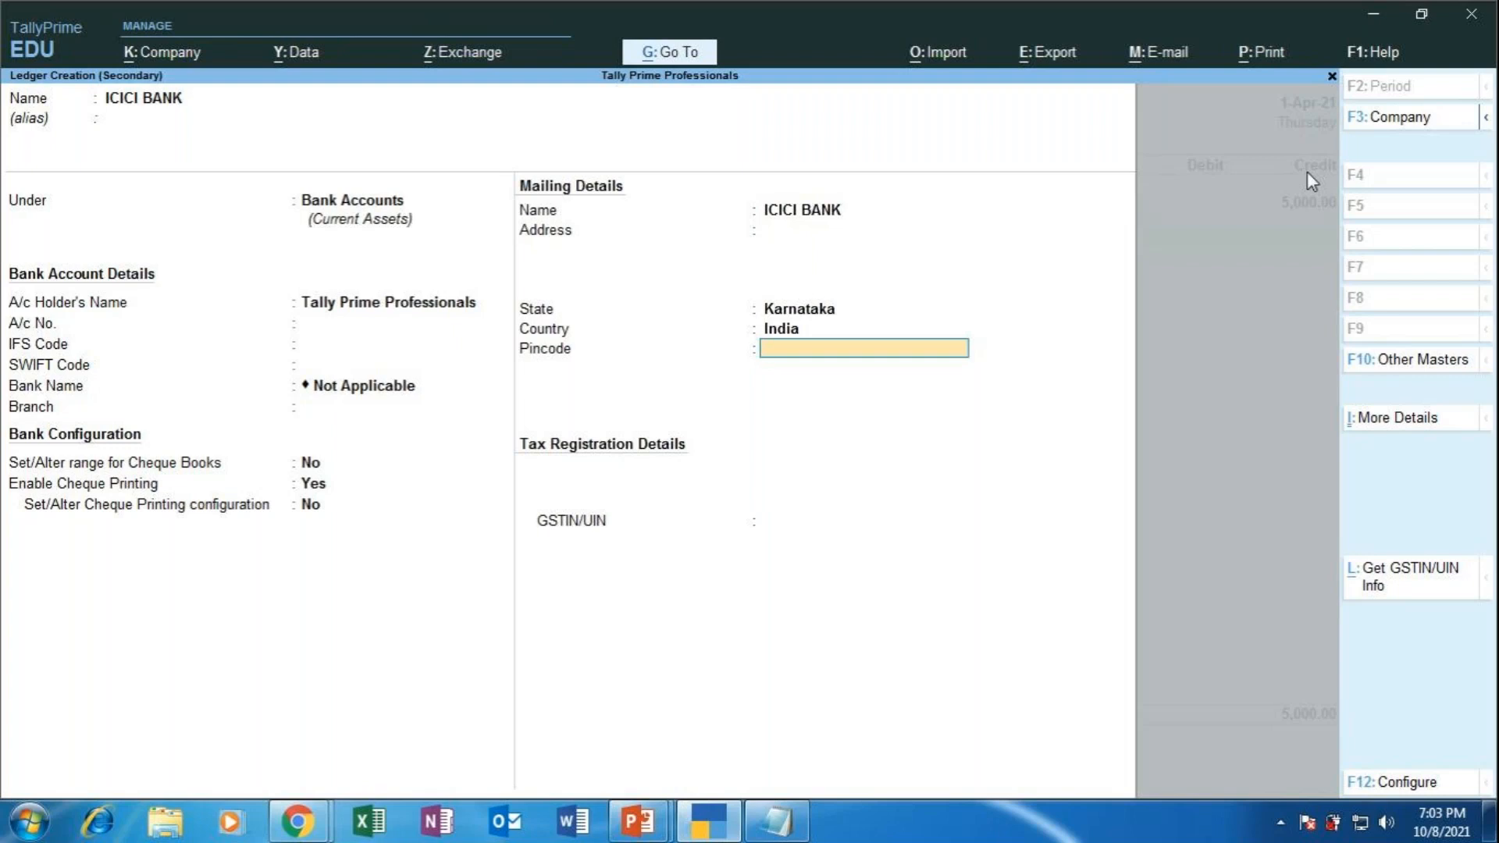
Go back through the ledger's fields to review the Bank Name setting.
key(BackSpace)
key(BackSpace)
key(BackSpace)
key(BackSpace)
key(BackSpace)
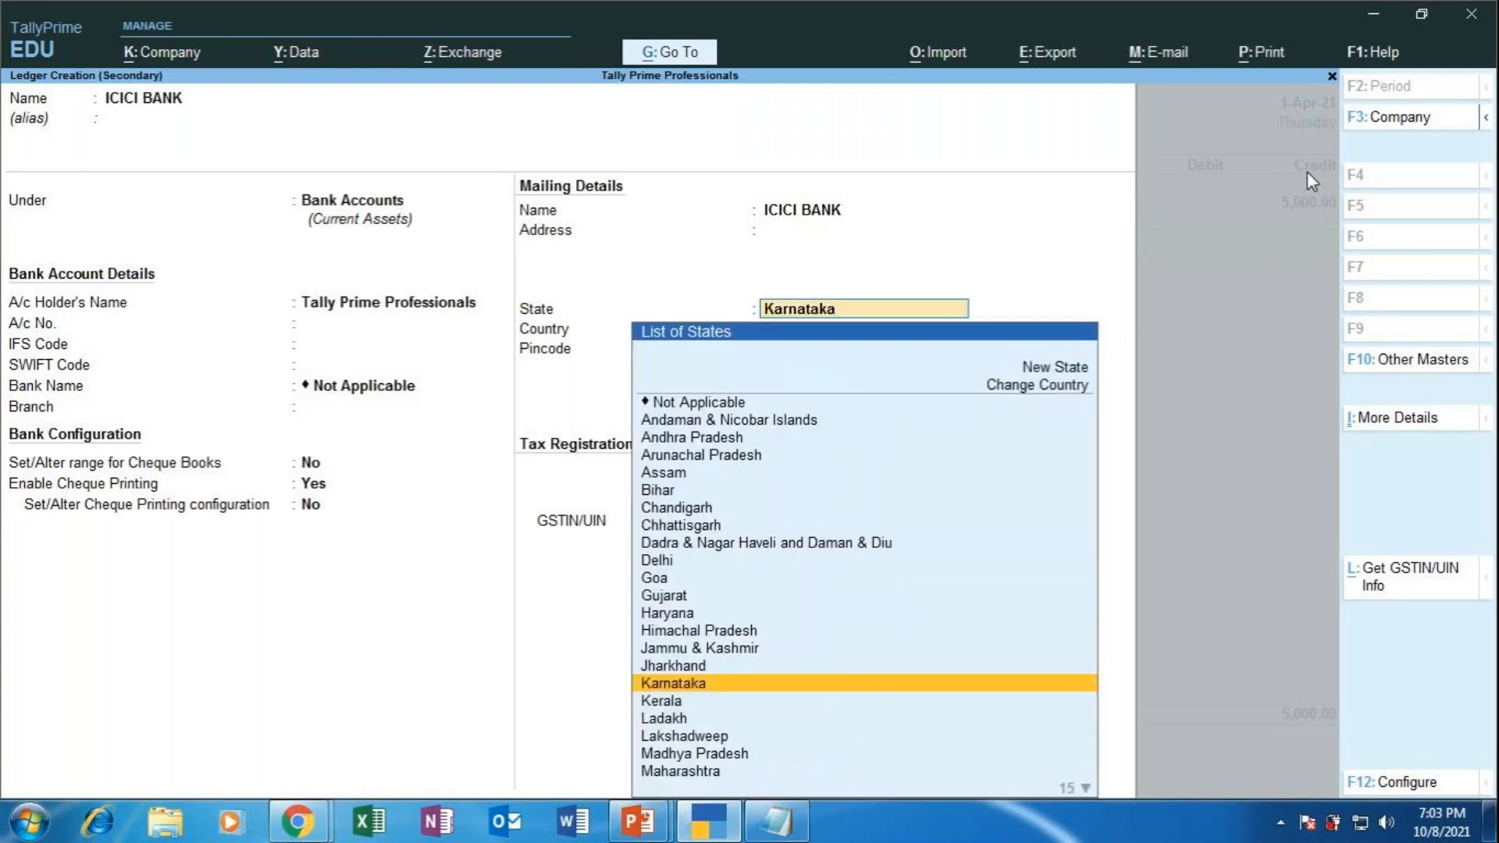
key(BackSpace)
key(BackSpace)
key(BackSpace)
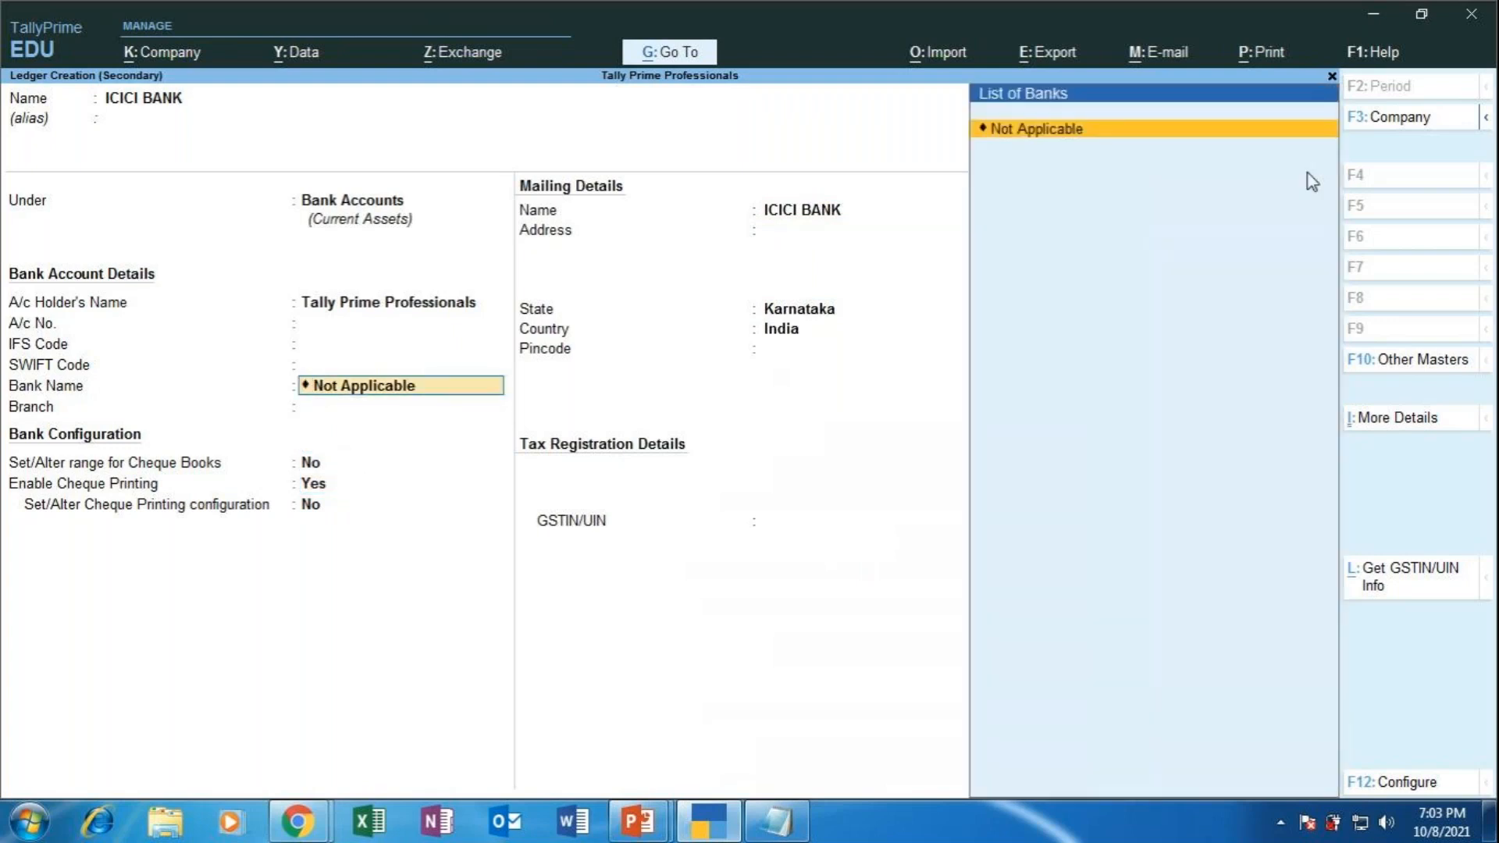
Keep the bank name as Not Applicable and the other defaults, leave pincode and GSTIN/UIN empty, and save the ICICI BANK ledger.
key(Return)
key(Return)
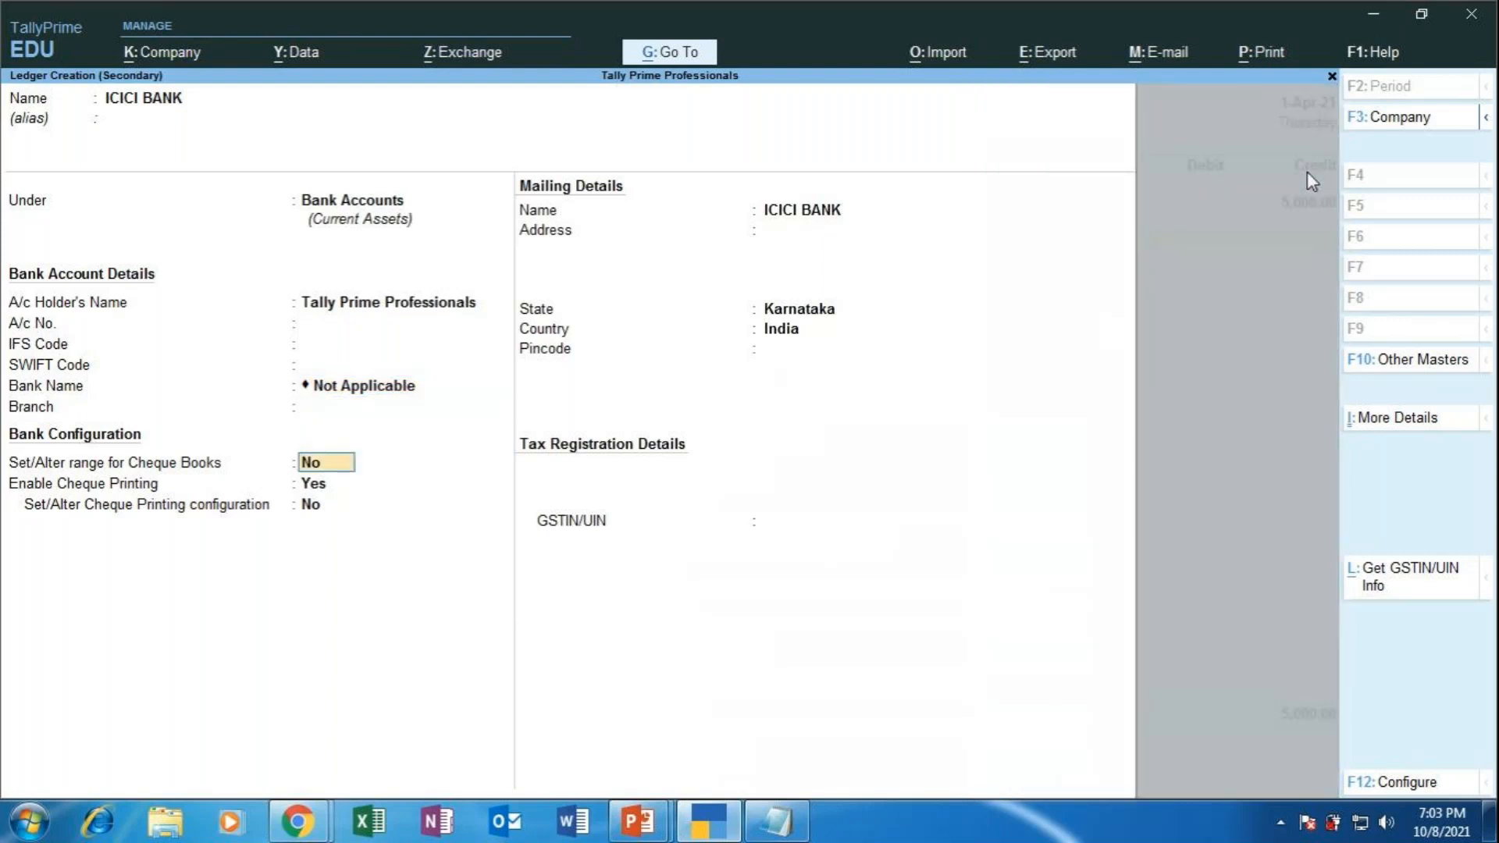
key(Return)
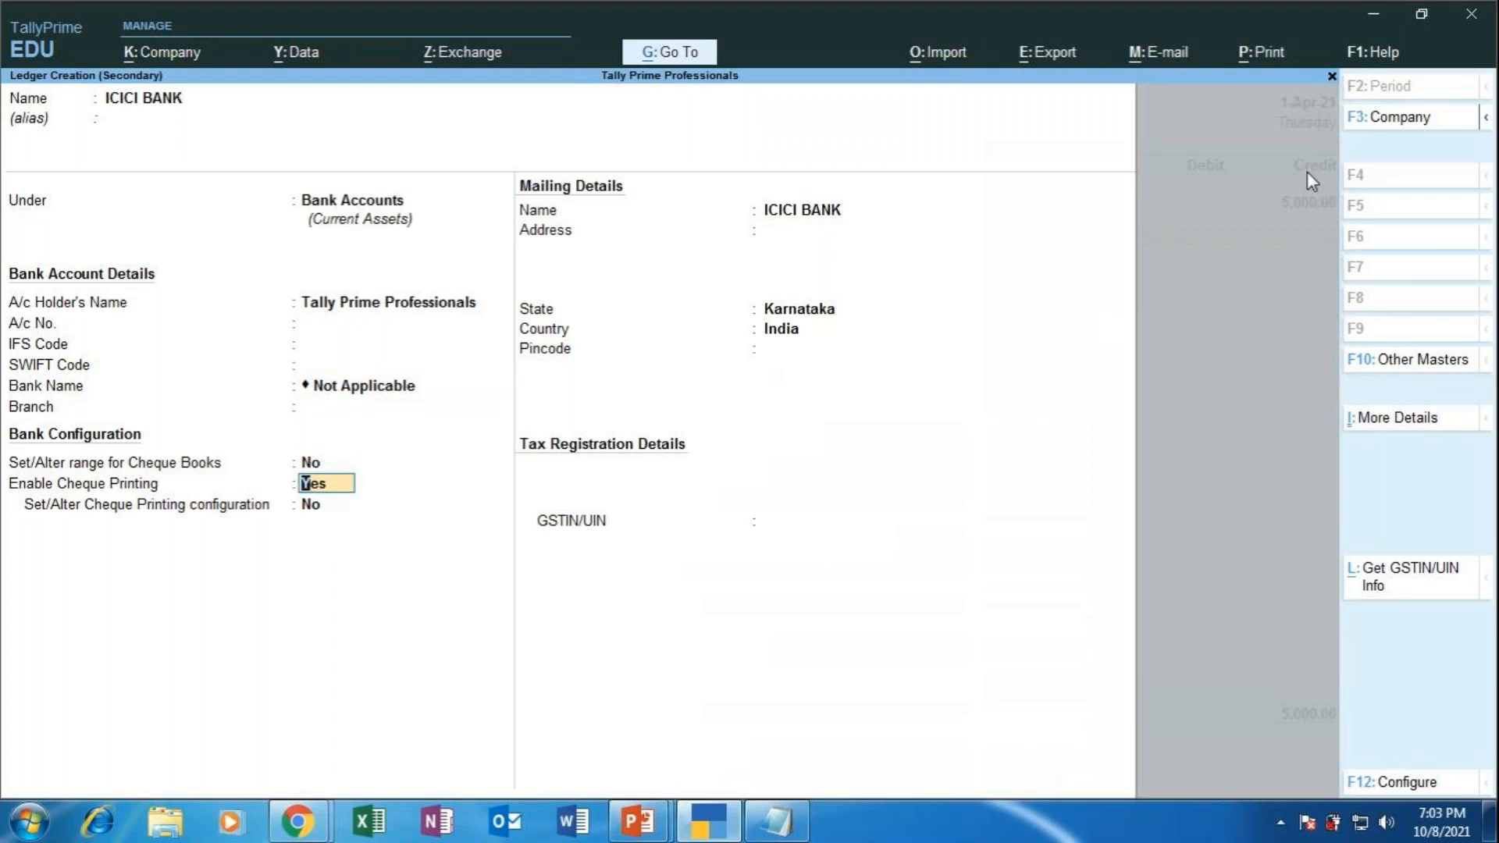
key(Return)
key(Return)
key(Return)
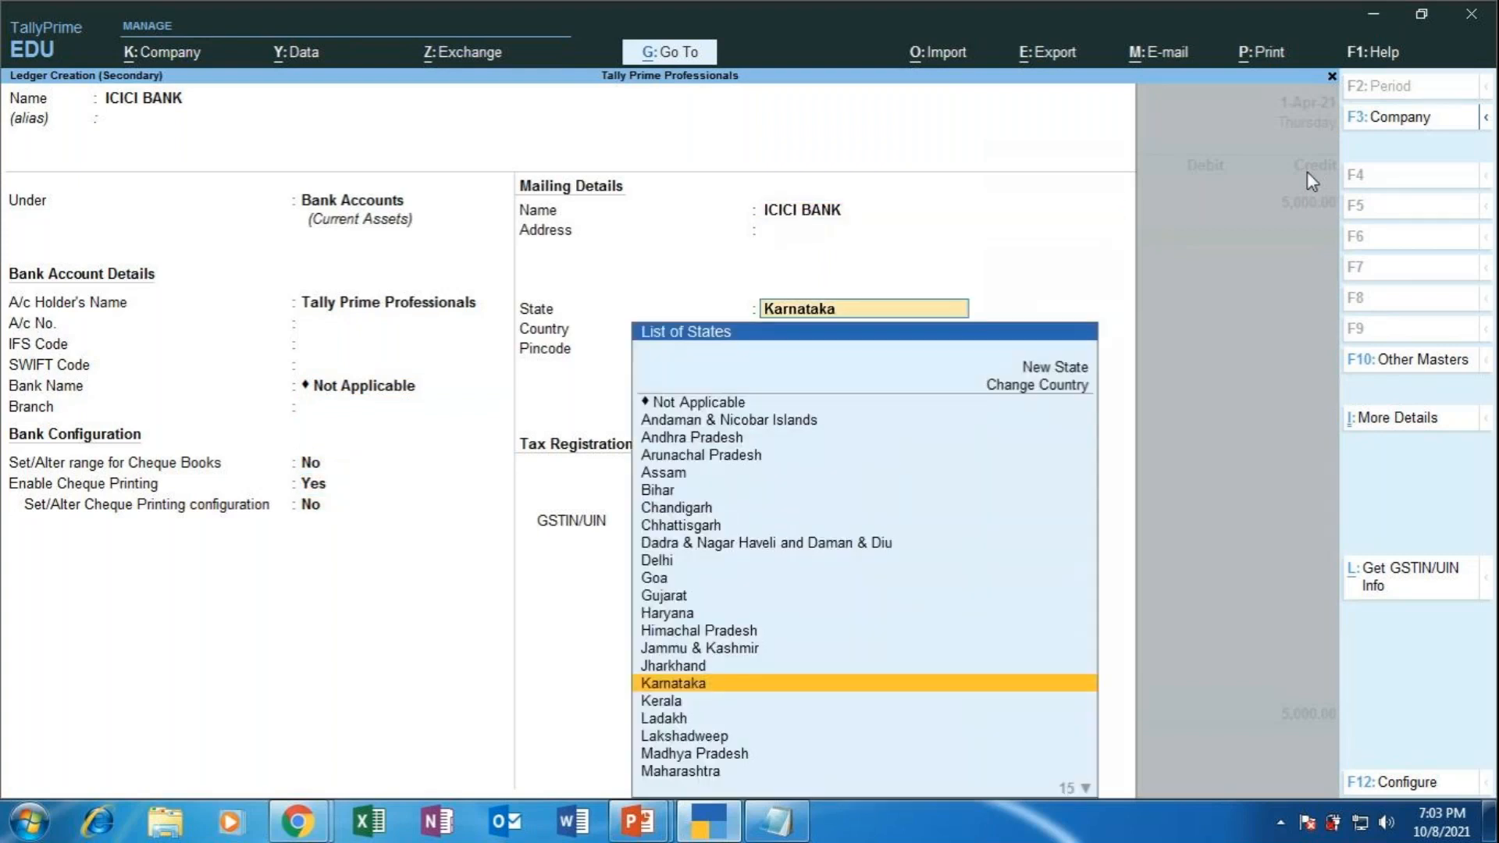
key(Return)
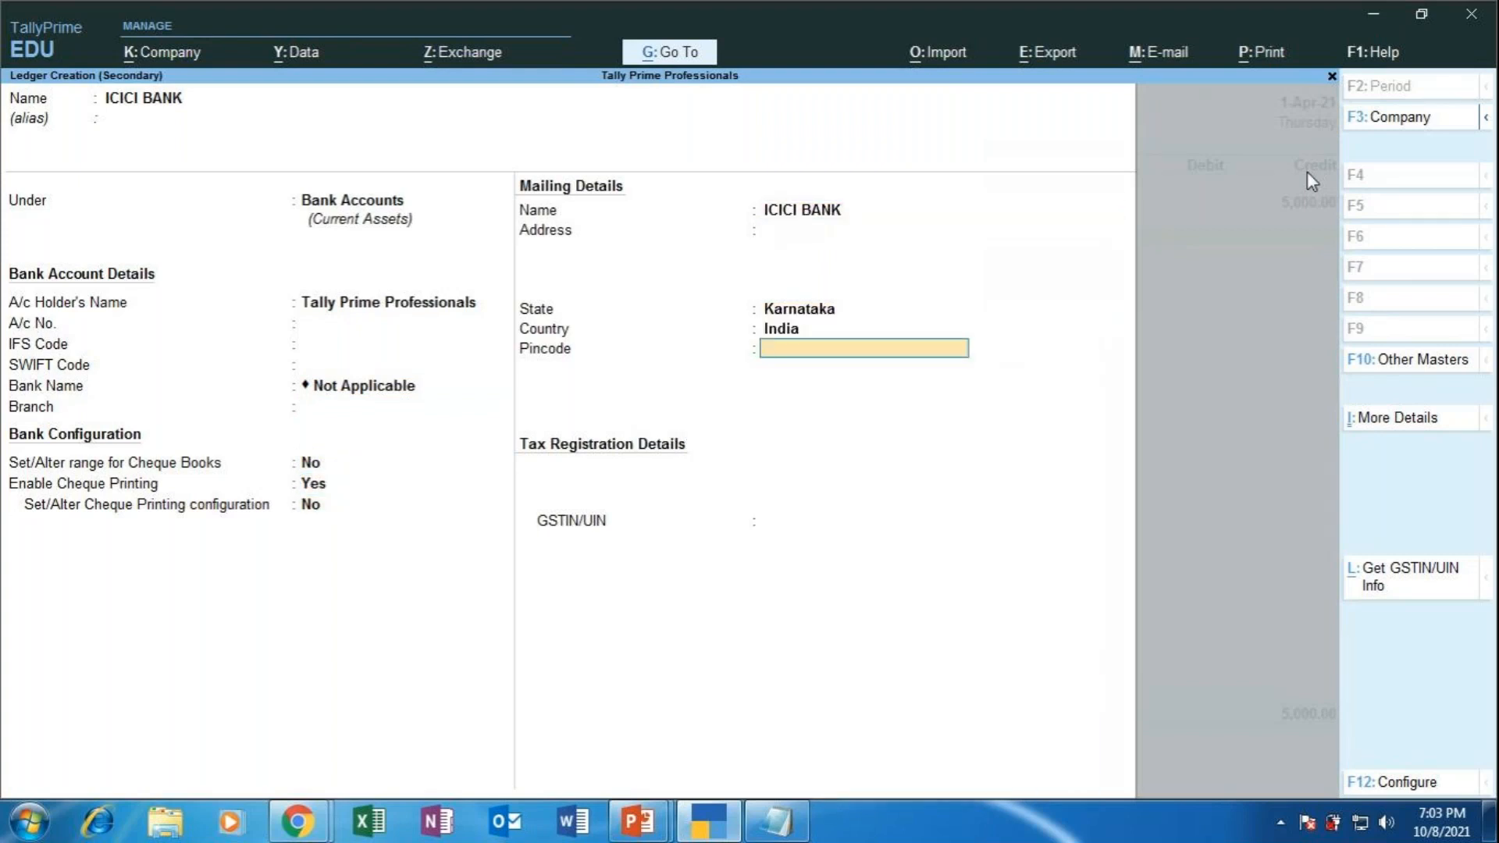
key(Return)
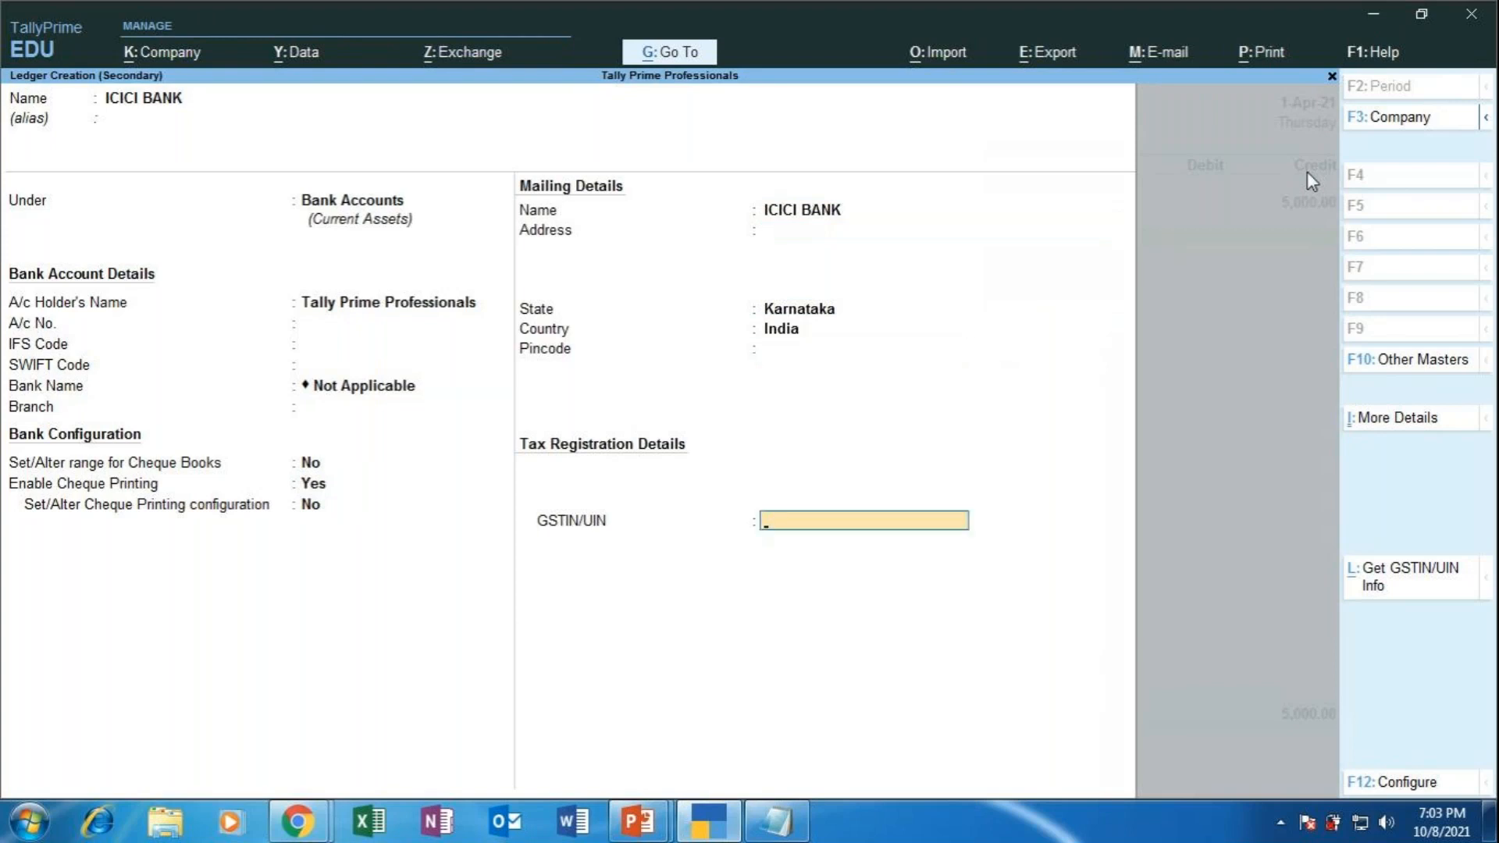
key(Return)
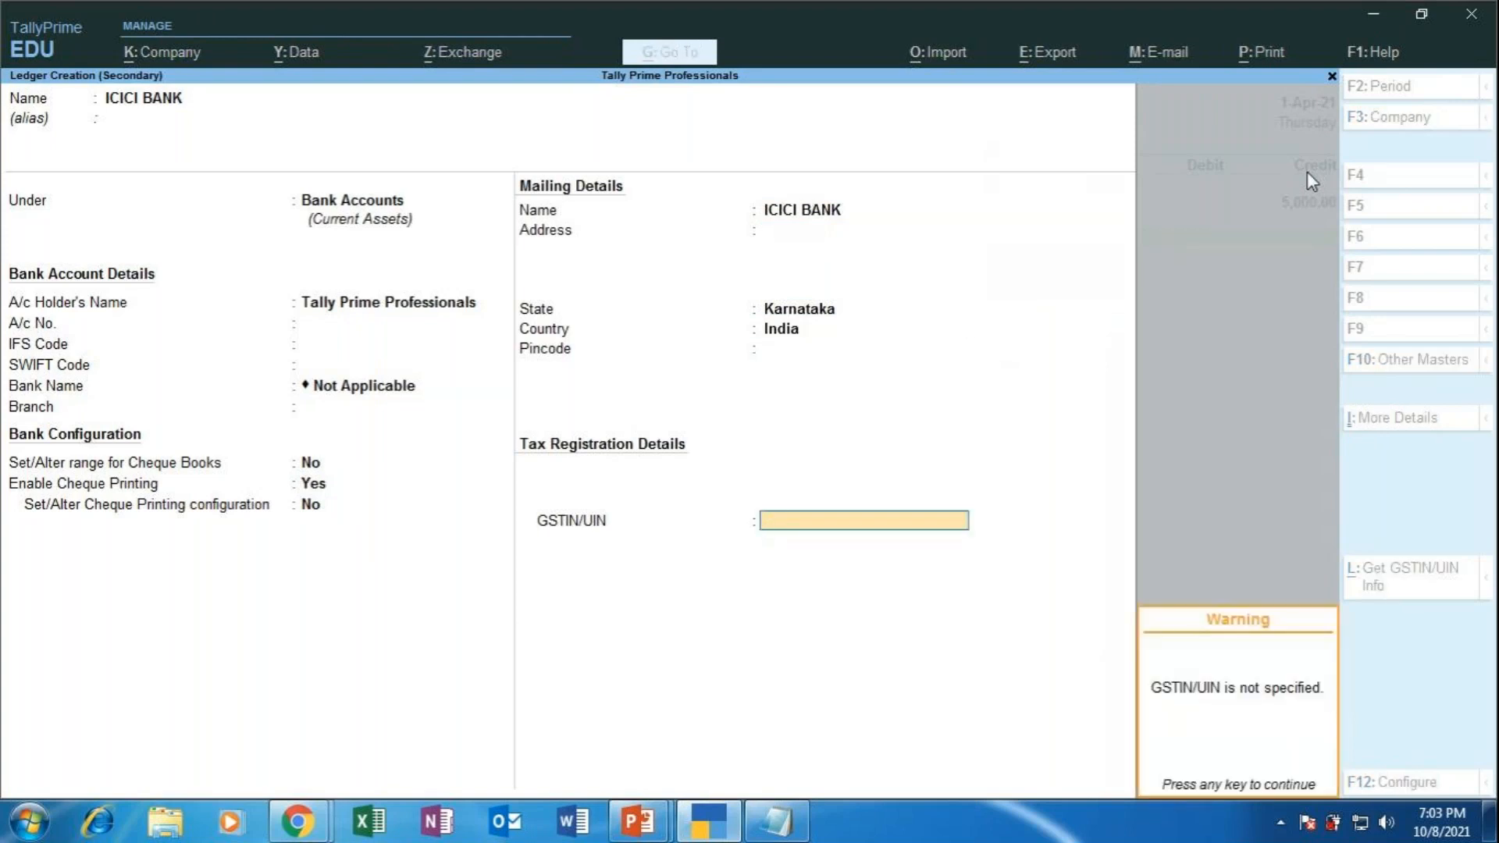
key(Return)
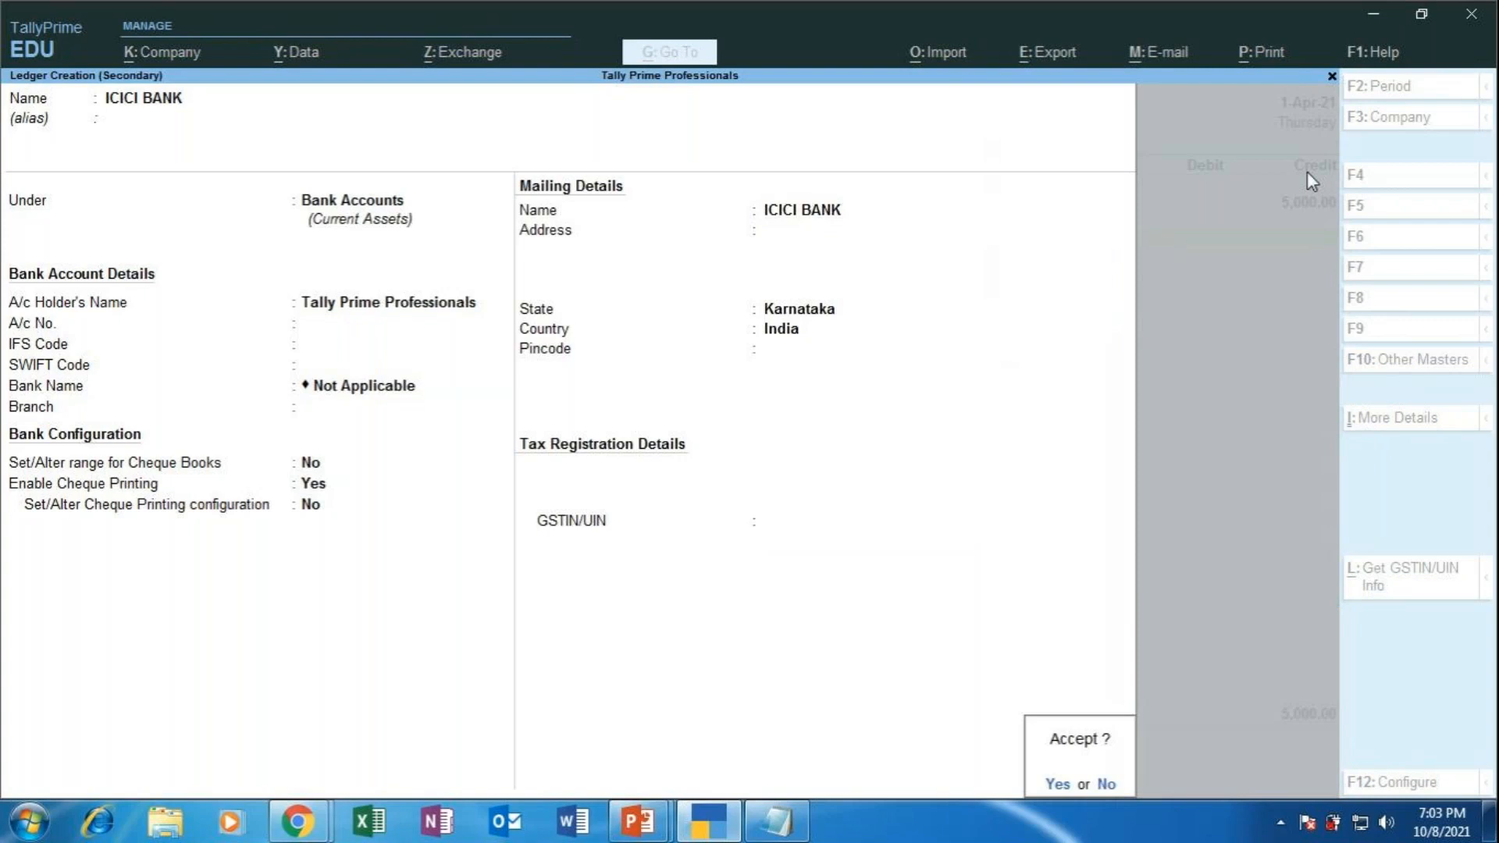
key(Return)
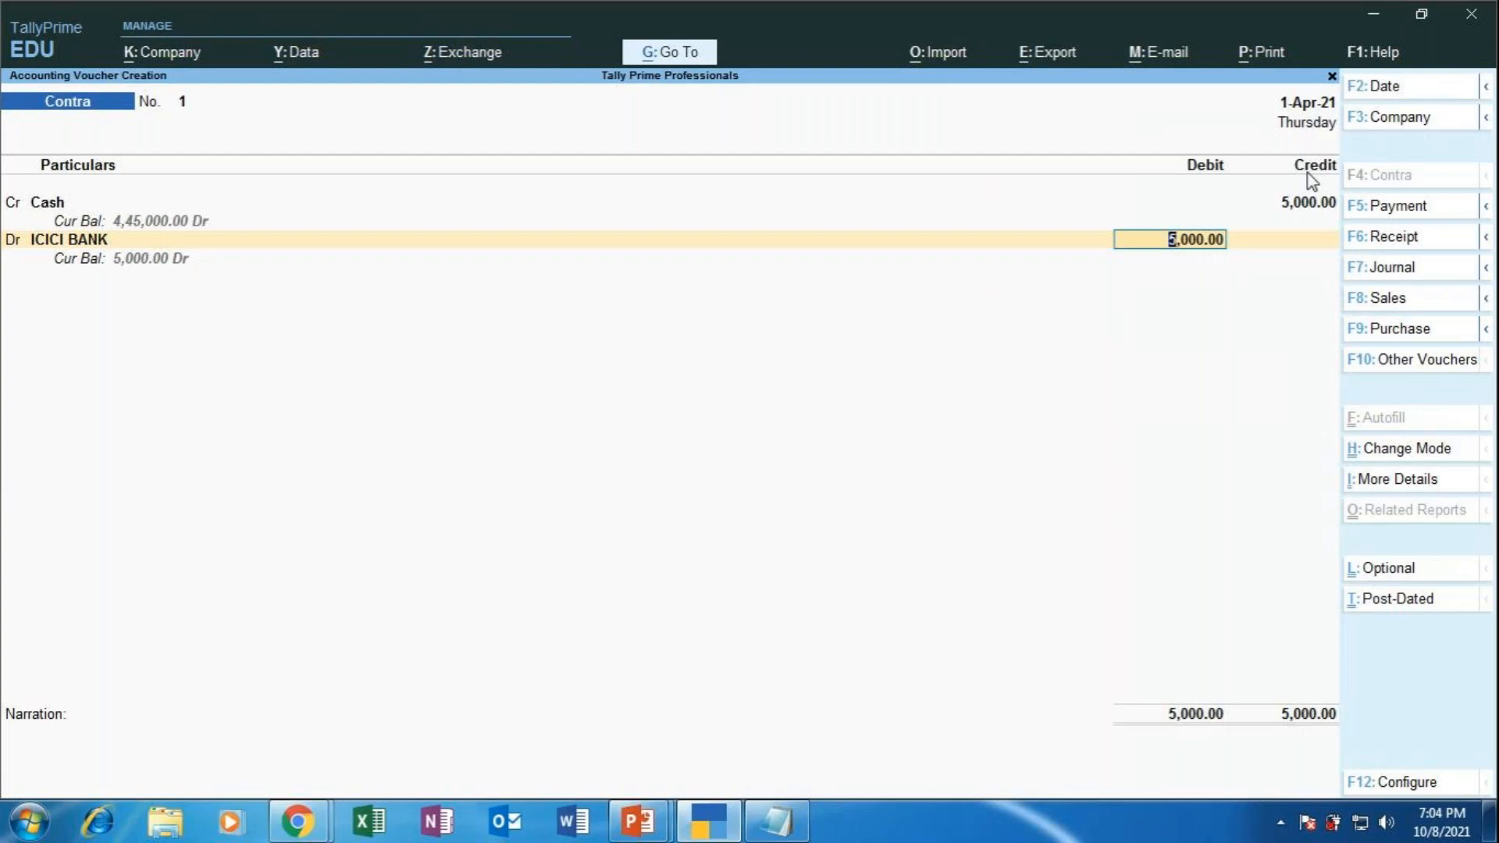
Switch to the GoToMeeting window in Chrome to check on the participants, and return to the TallyPrime Contra voucher.
click(299, 820)
click(264, 701)
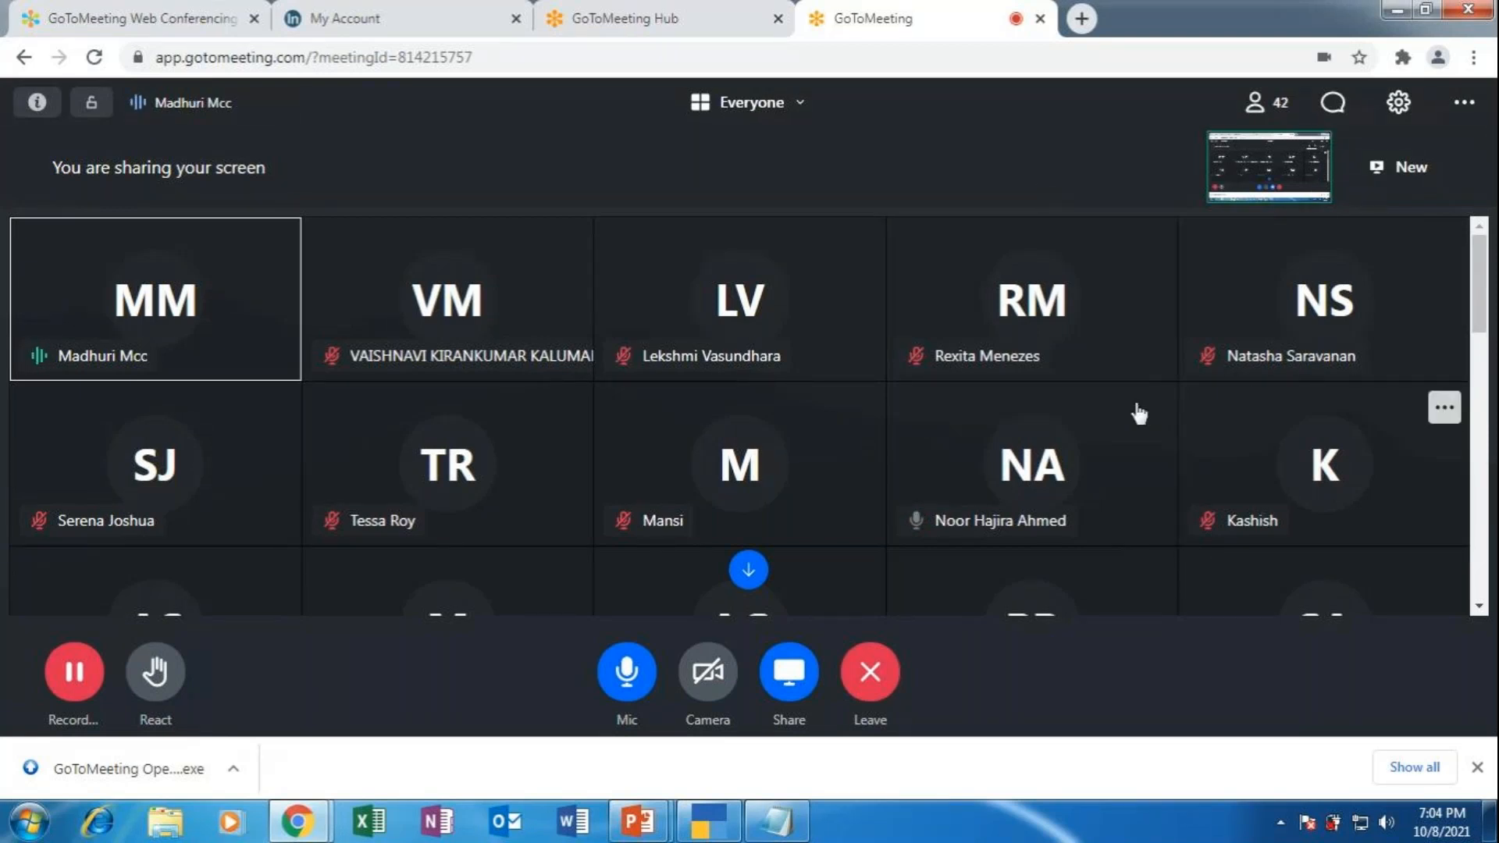
click(721, 837)
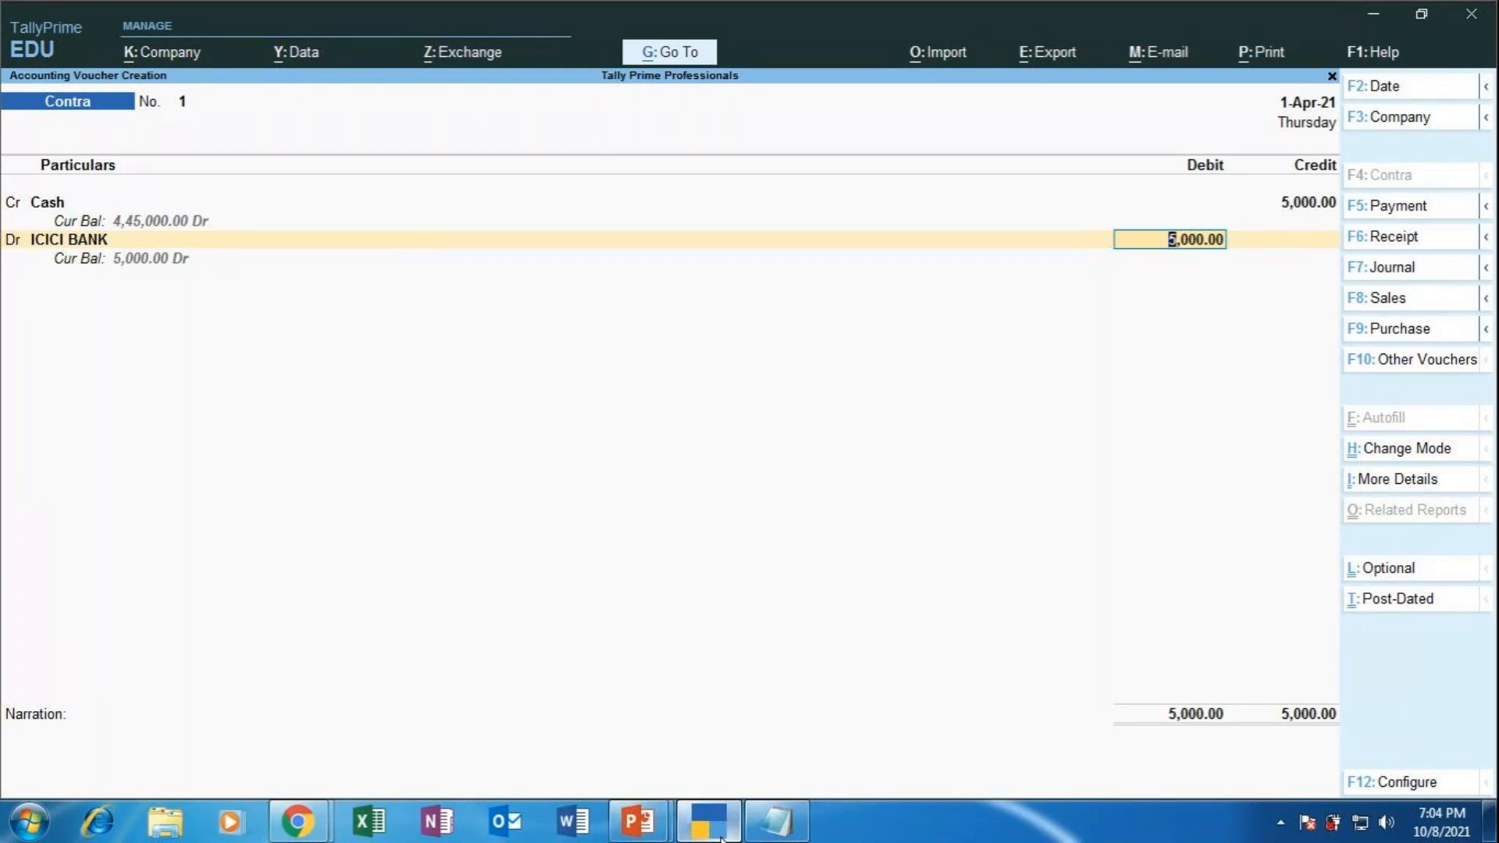
Accept the 5,000 debit to ICICI BANK as a Cash allocation and enter denominations of 2 x 2000 and 2 x 500.
key(Return)
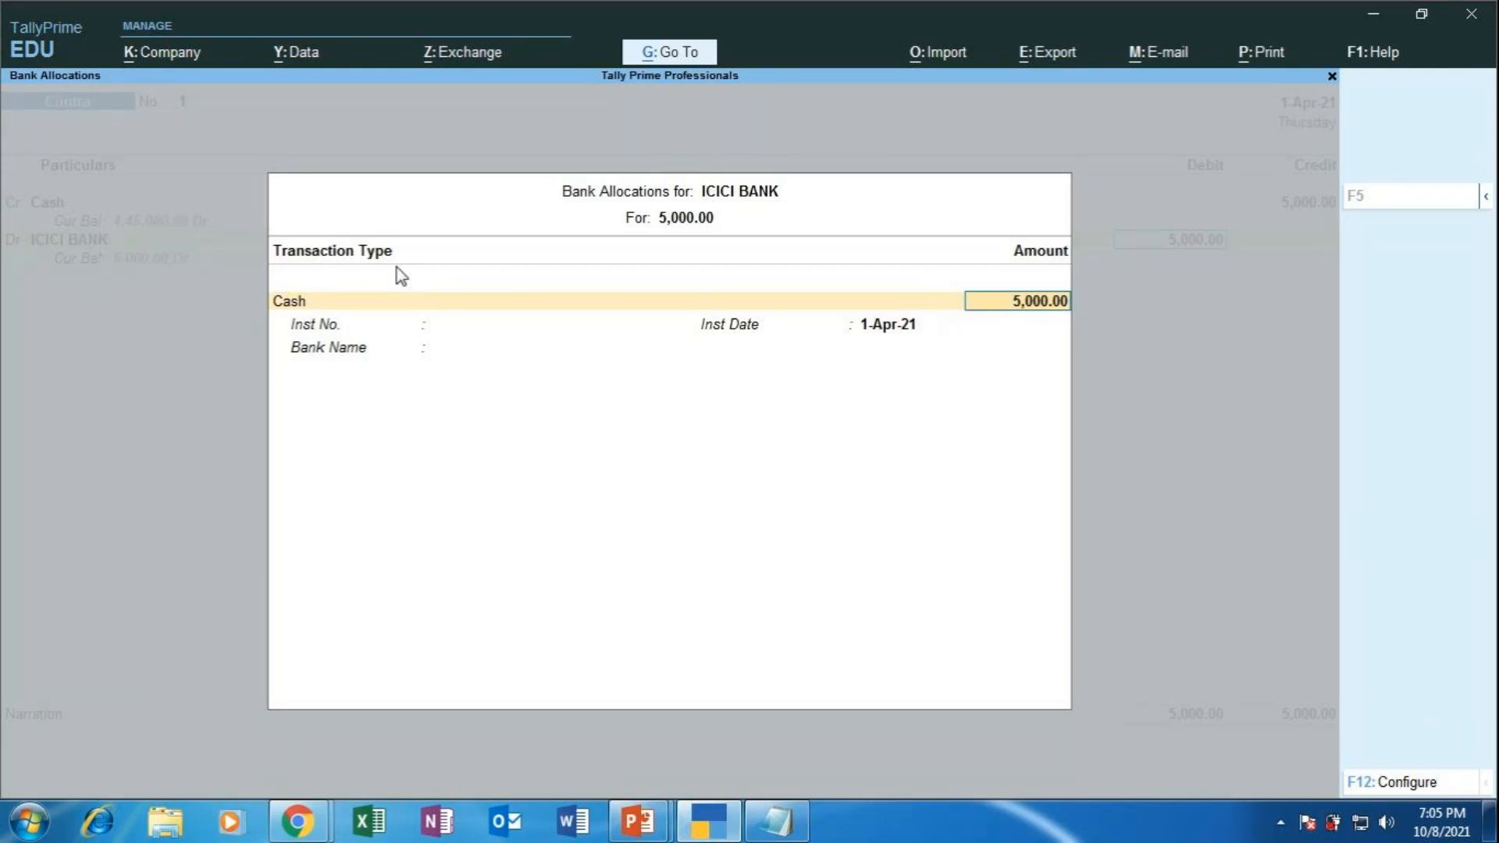
key(Return)
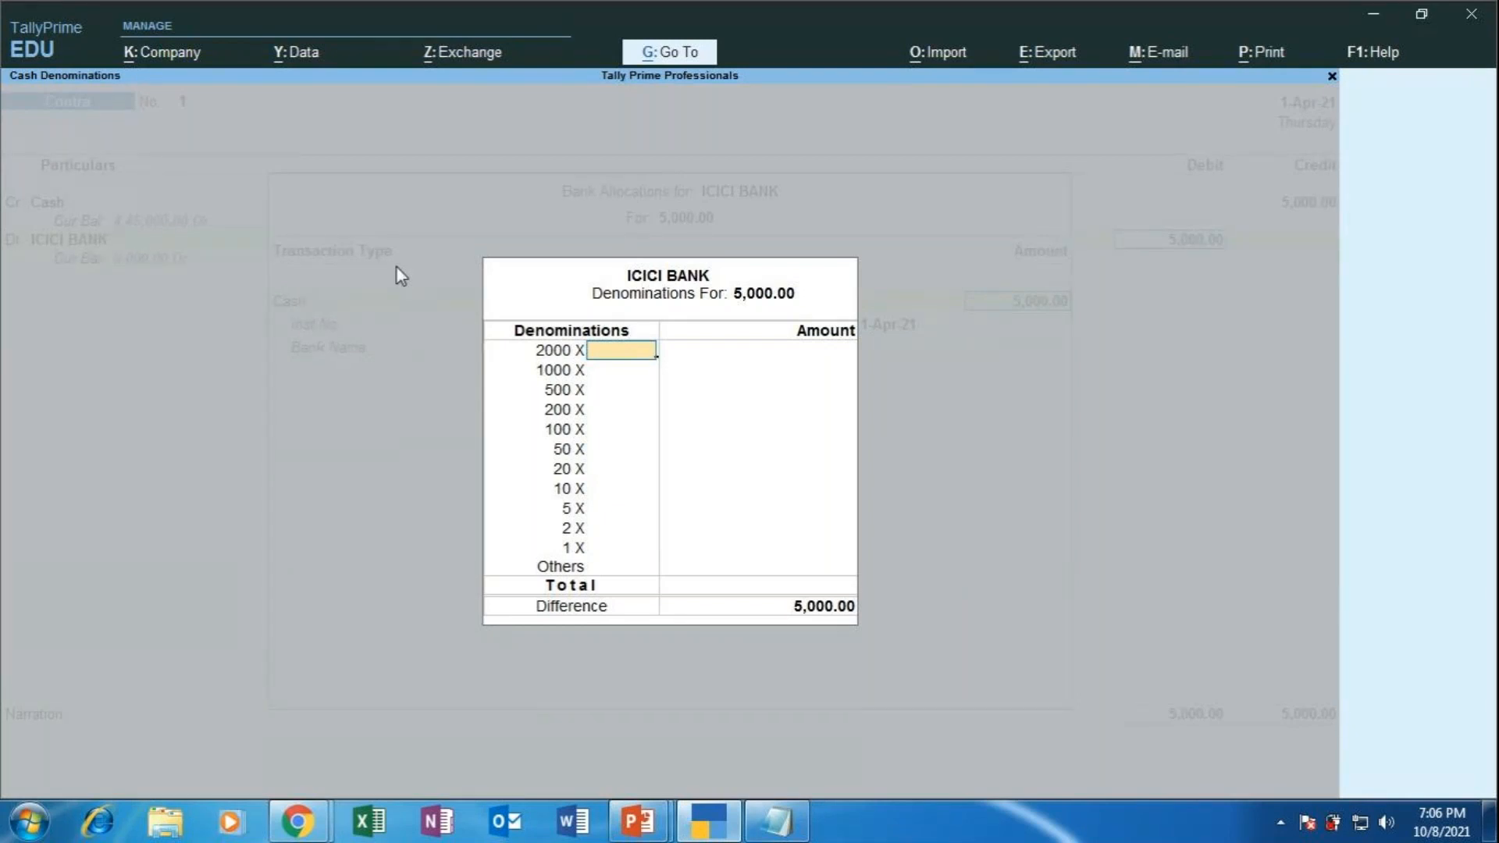
text(2)
key(Return)
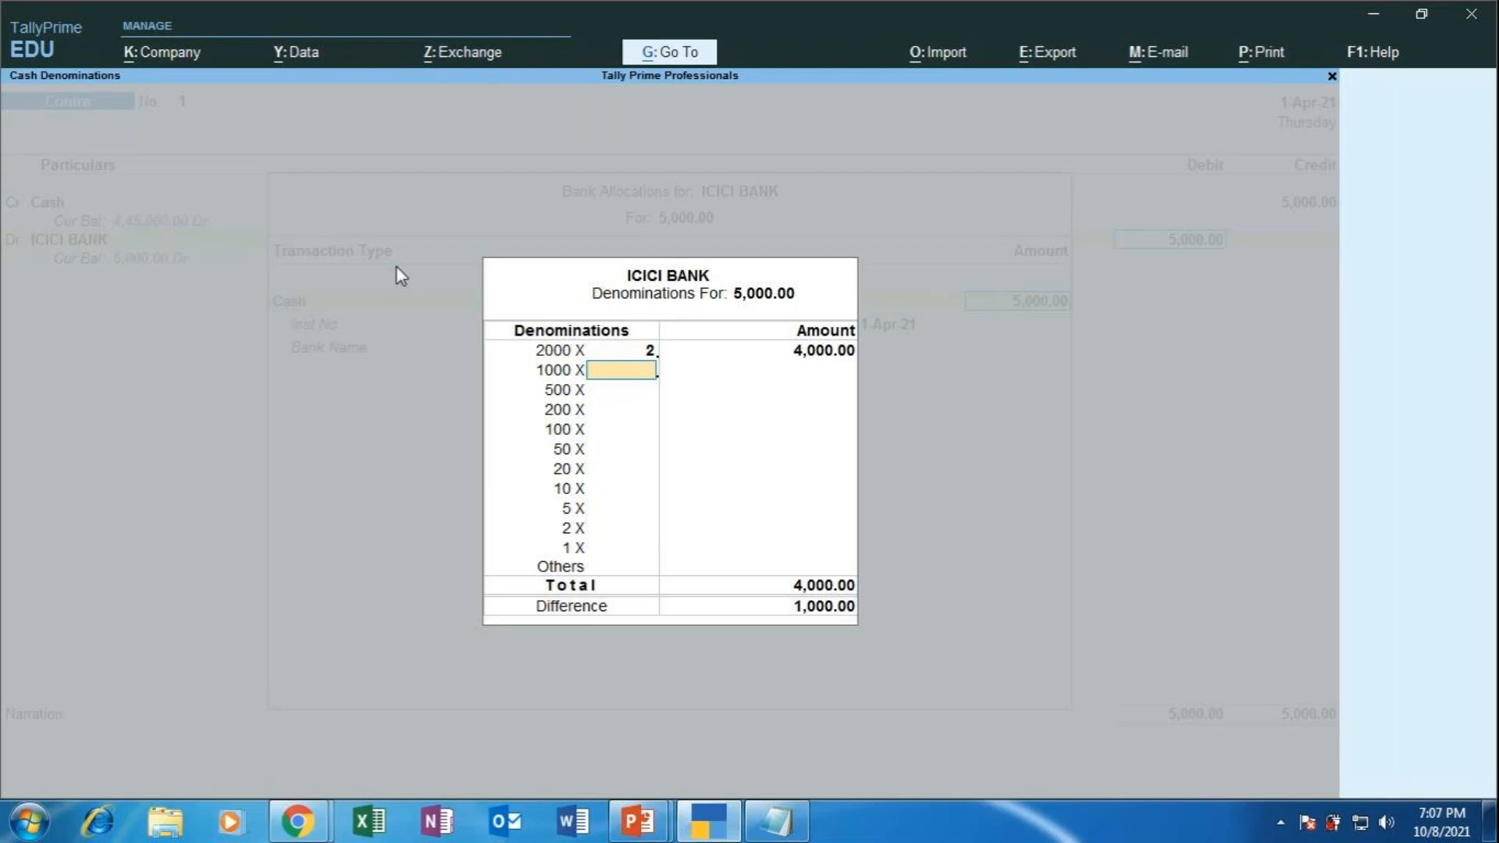
key(Return)
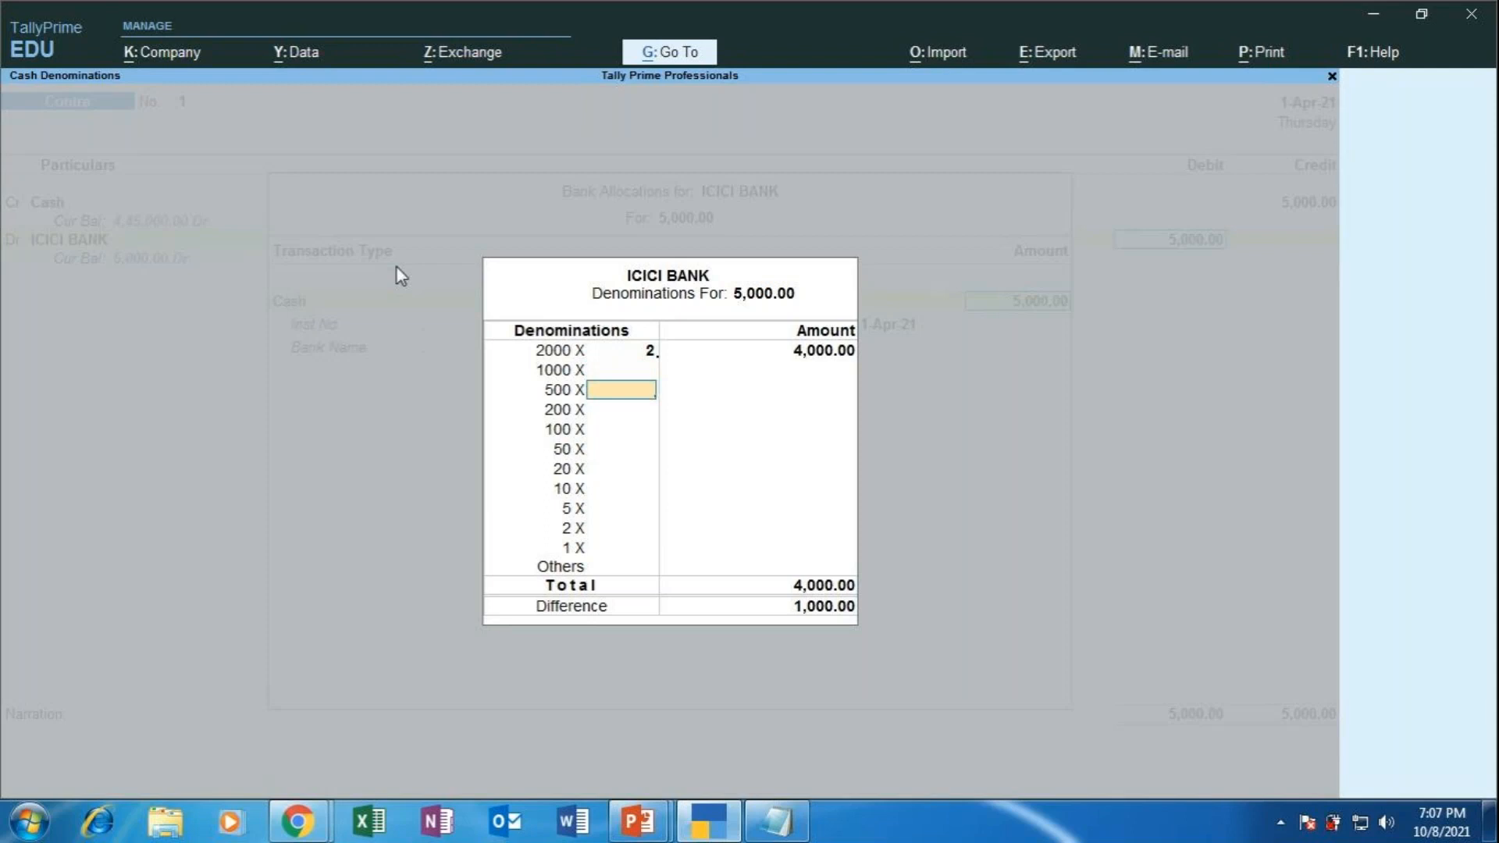
text(2)
key(Return)
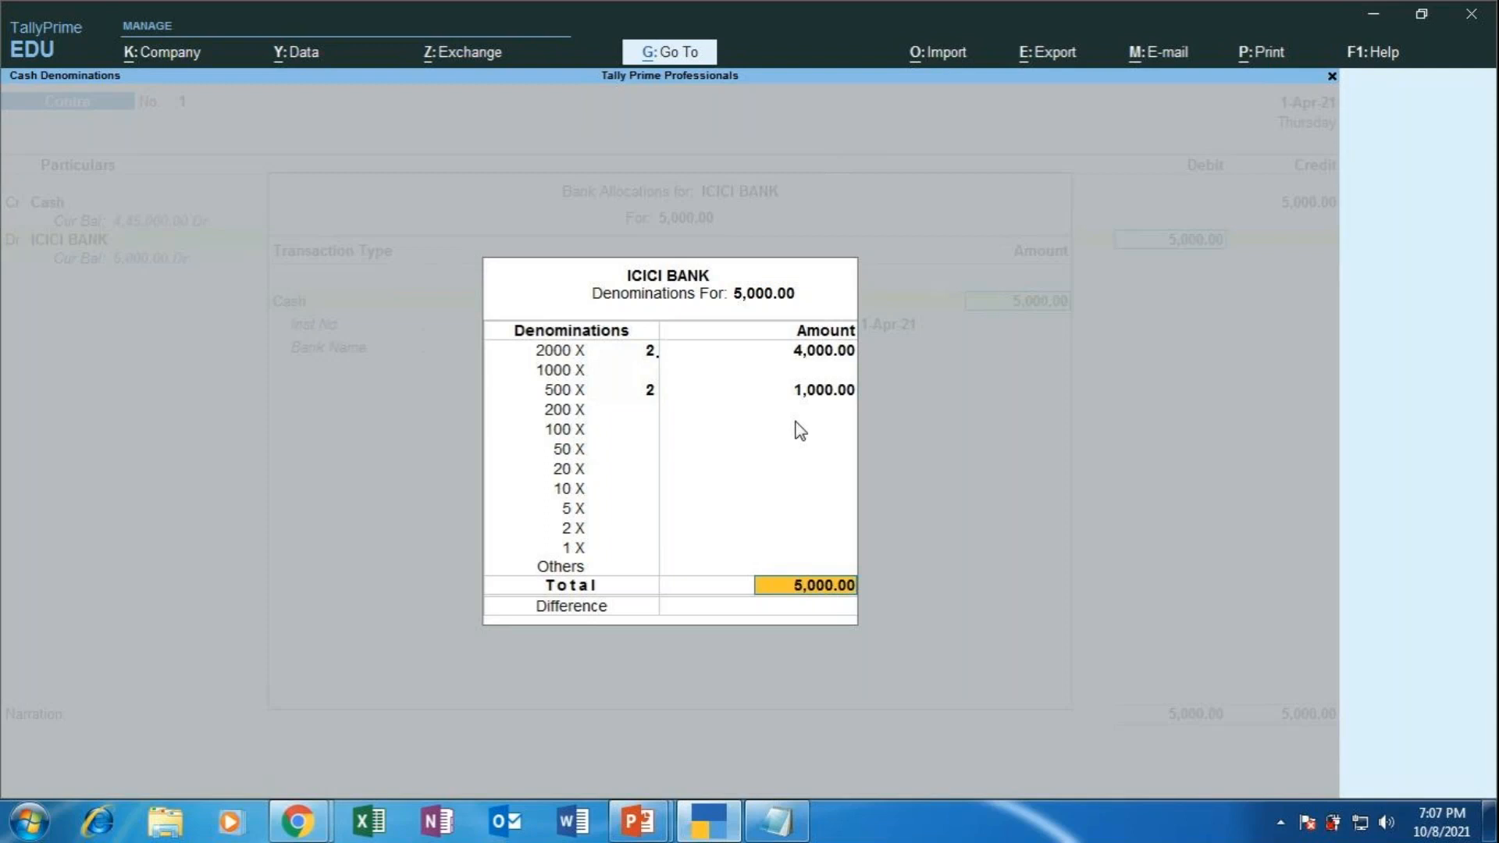
Go back to the bank allocation, reopen the cash denominations and review the 2000, 1000 and 500 note counts.
key(shift+Tab)
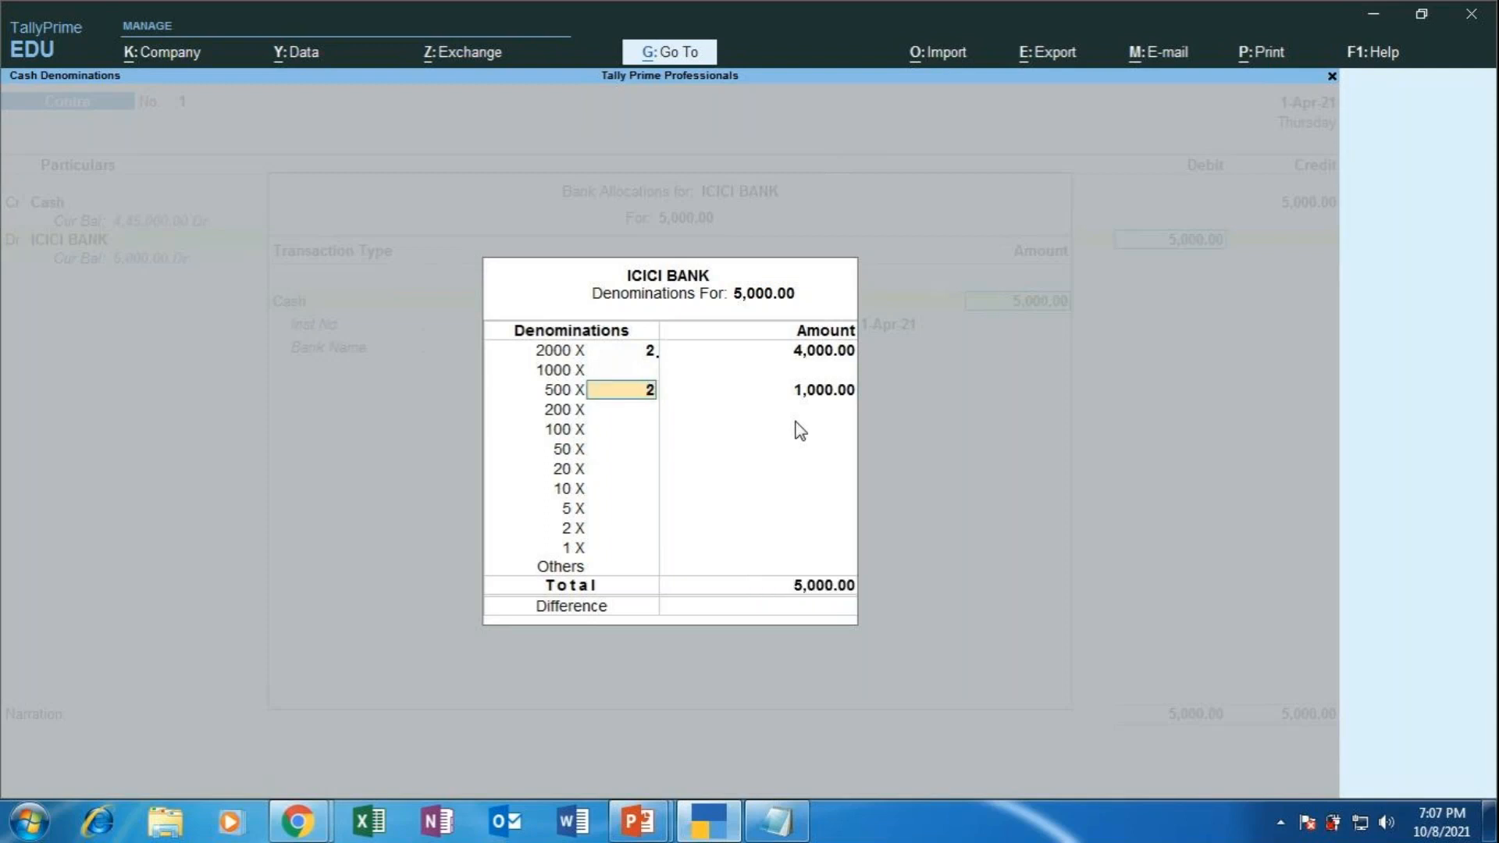
key(shift+Tab)
key(shift+Tab)
key(ctrl+a)
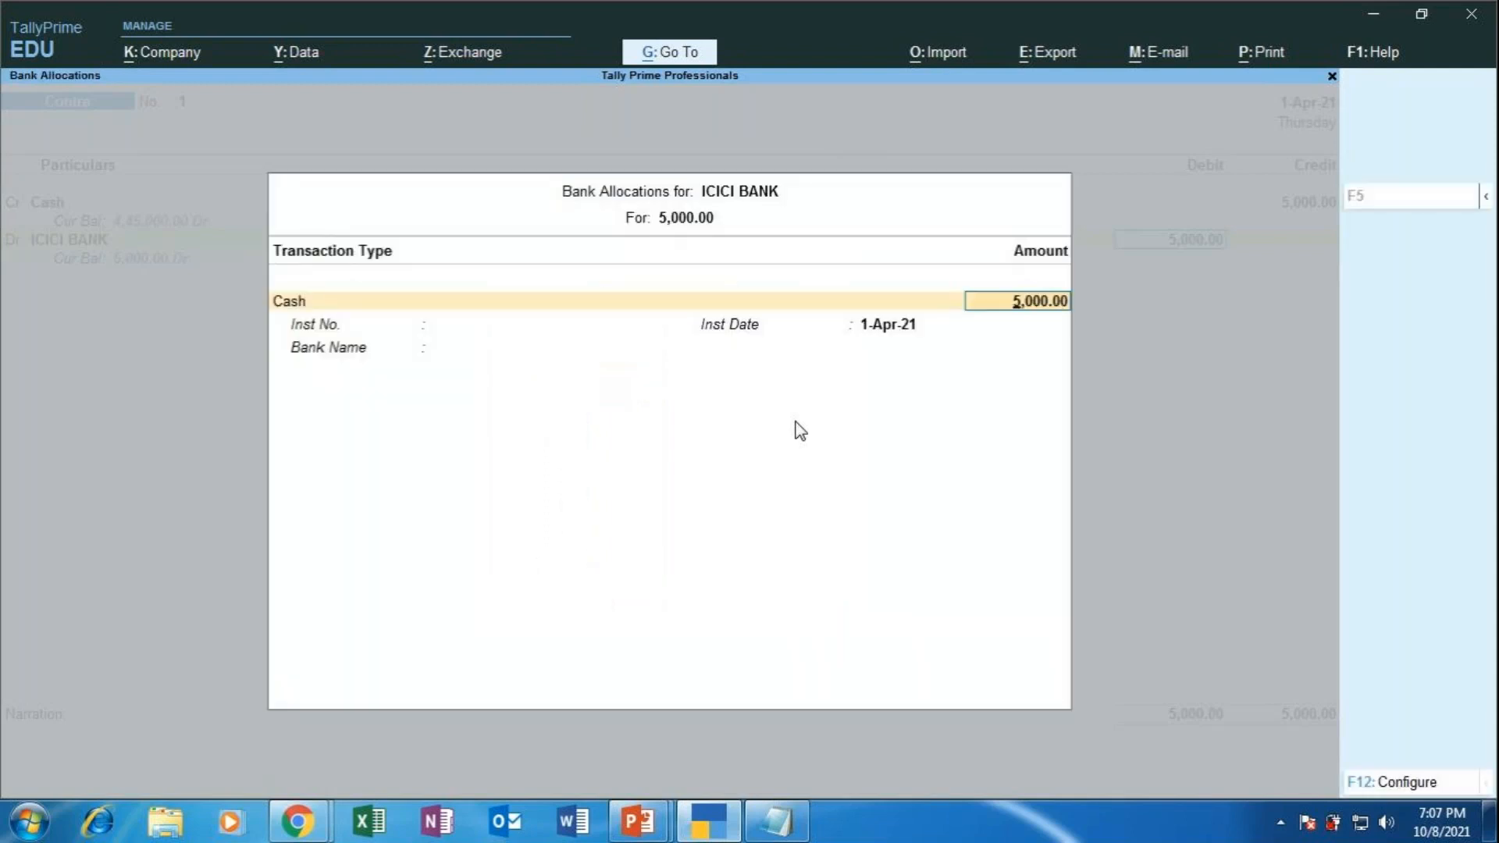
key(Return)
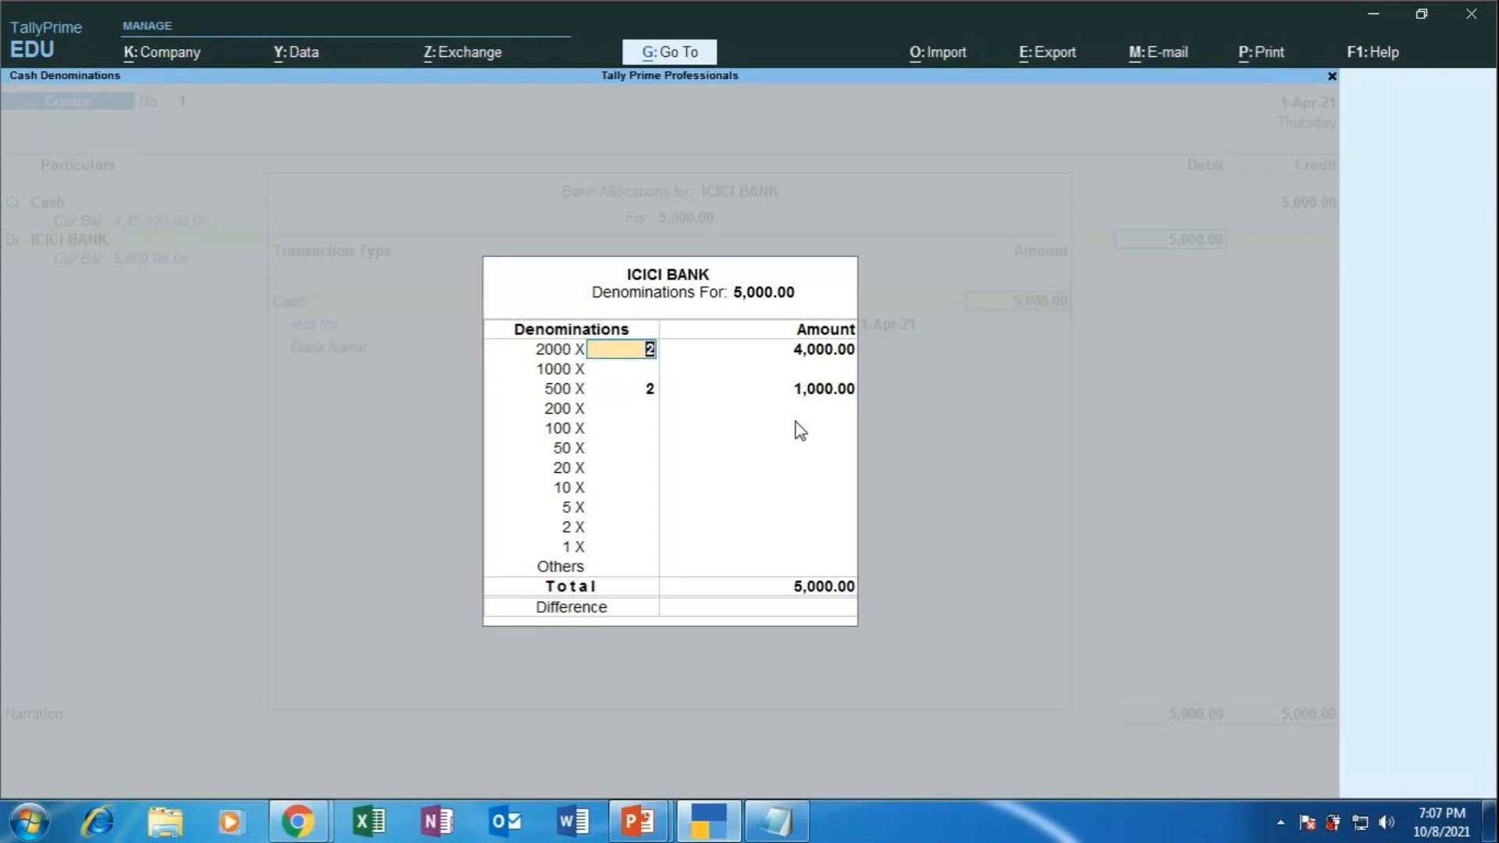
key(Return)
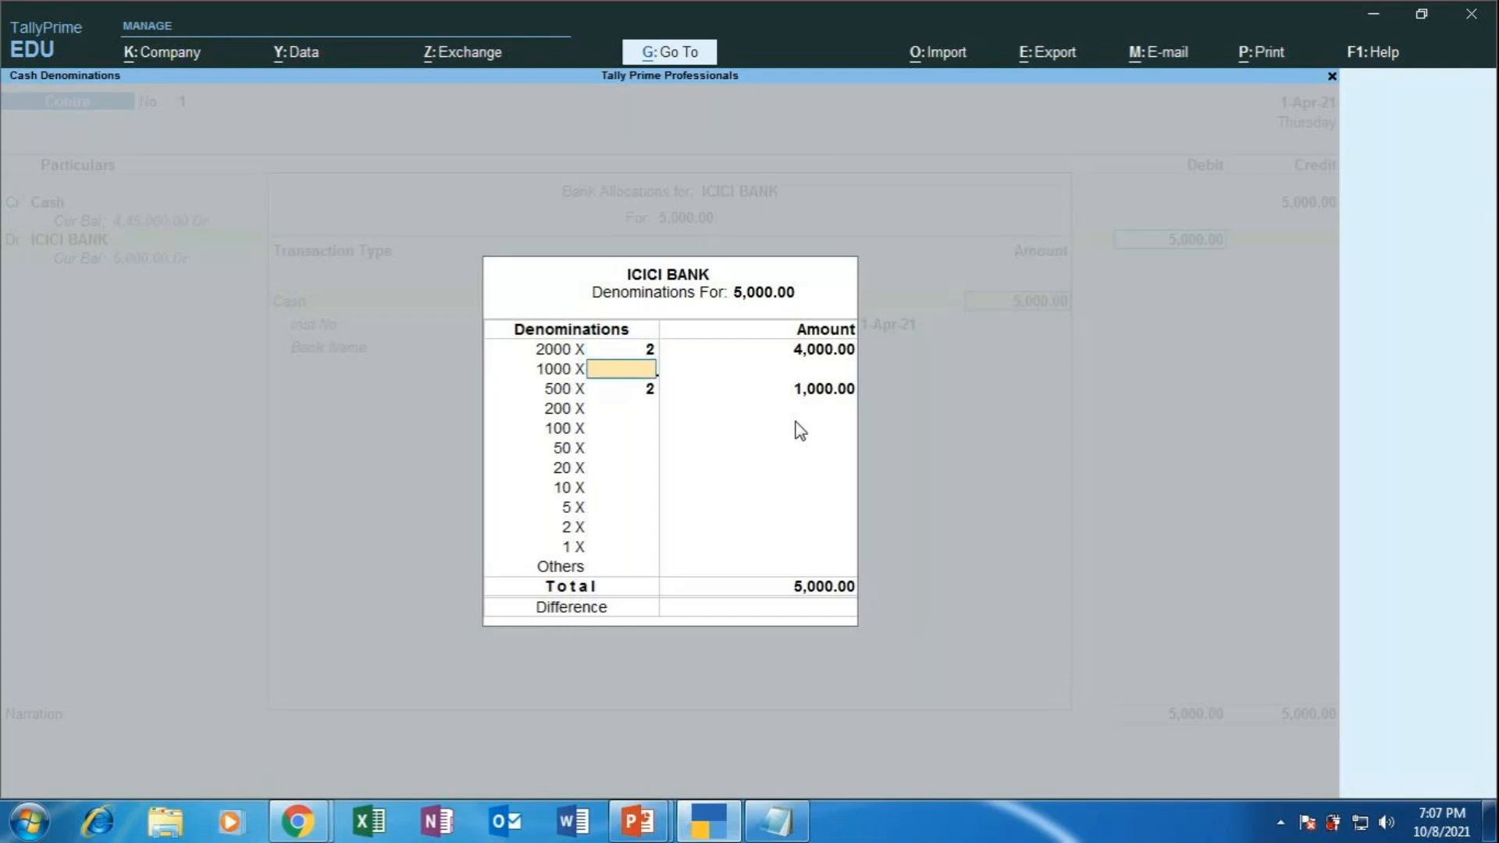
key(Up)
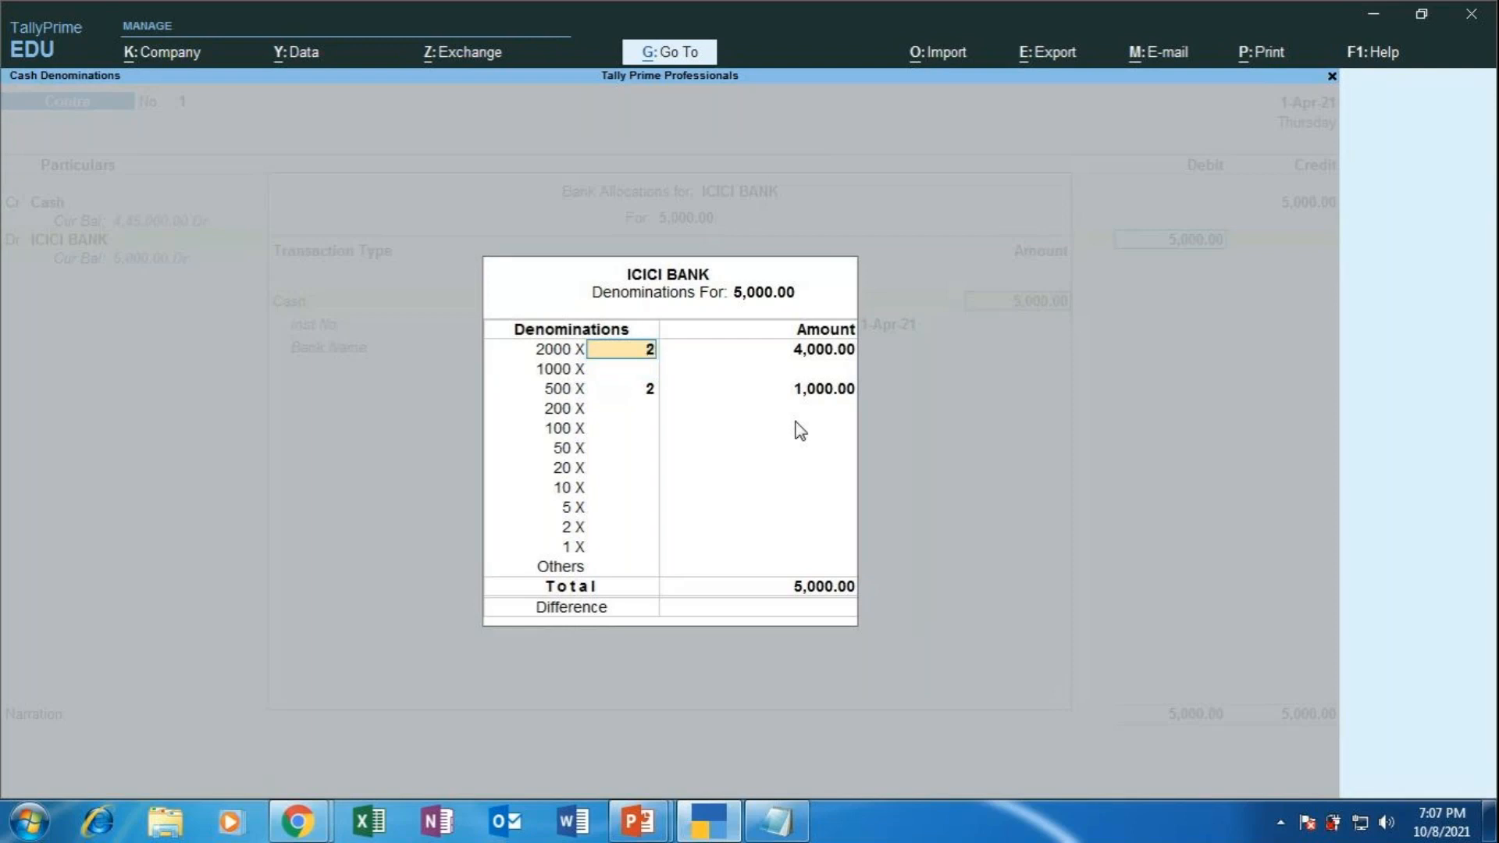
key(Down)
key(Down)
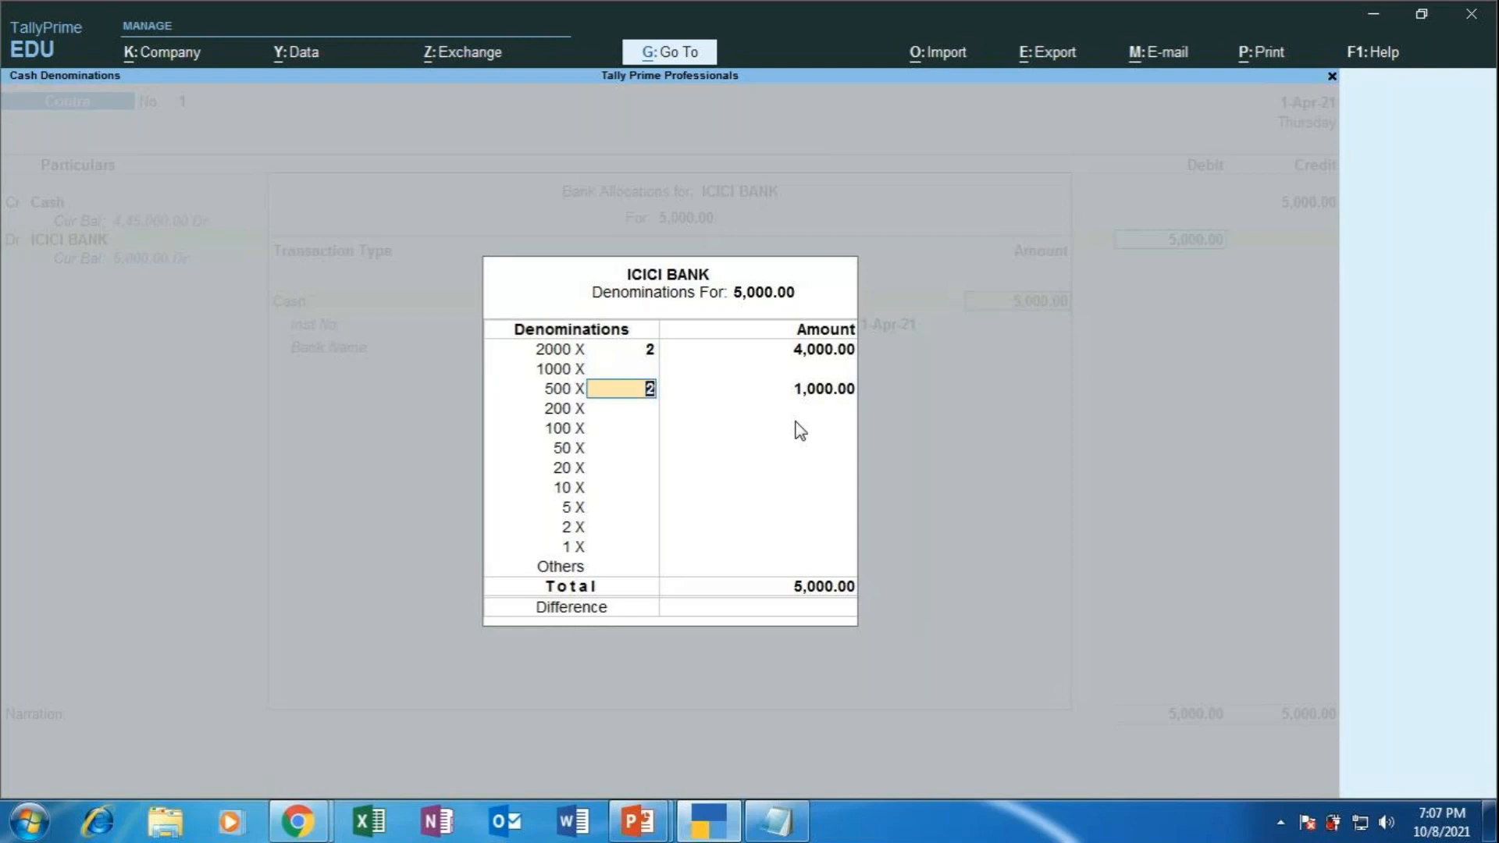
key(Return)
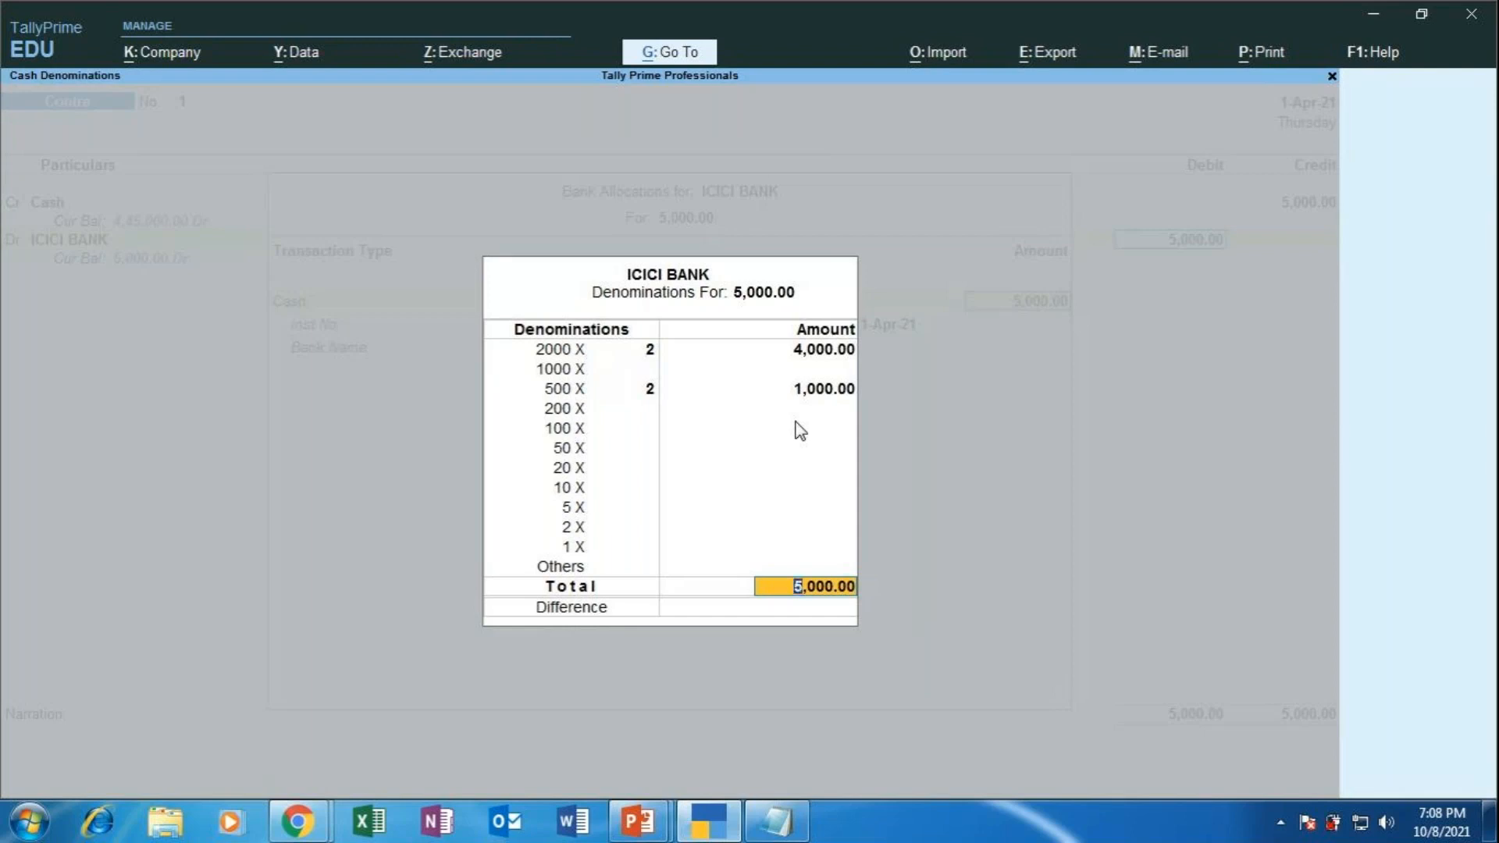
Accept the denominations with the allocation's bank name left empty, and enter the voucher narration BEING CASH DEPOSITED INTO THE BANK.
key(Return)
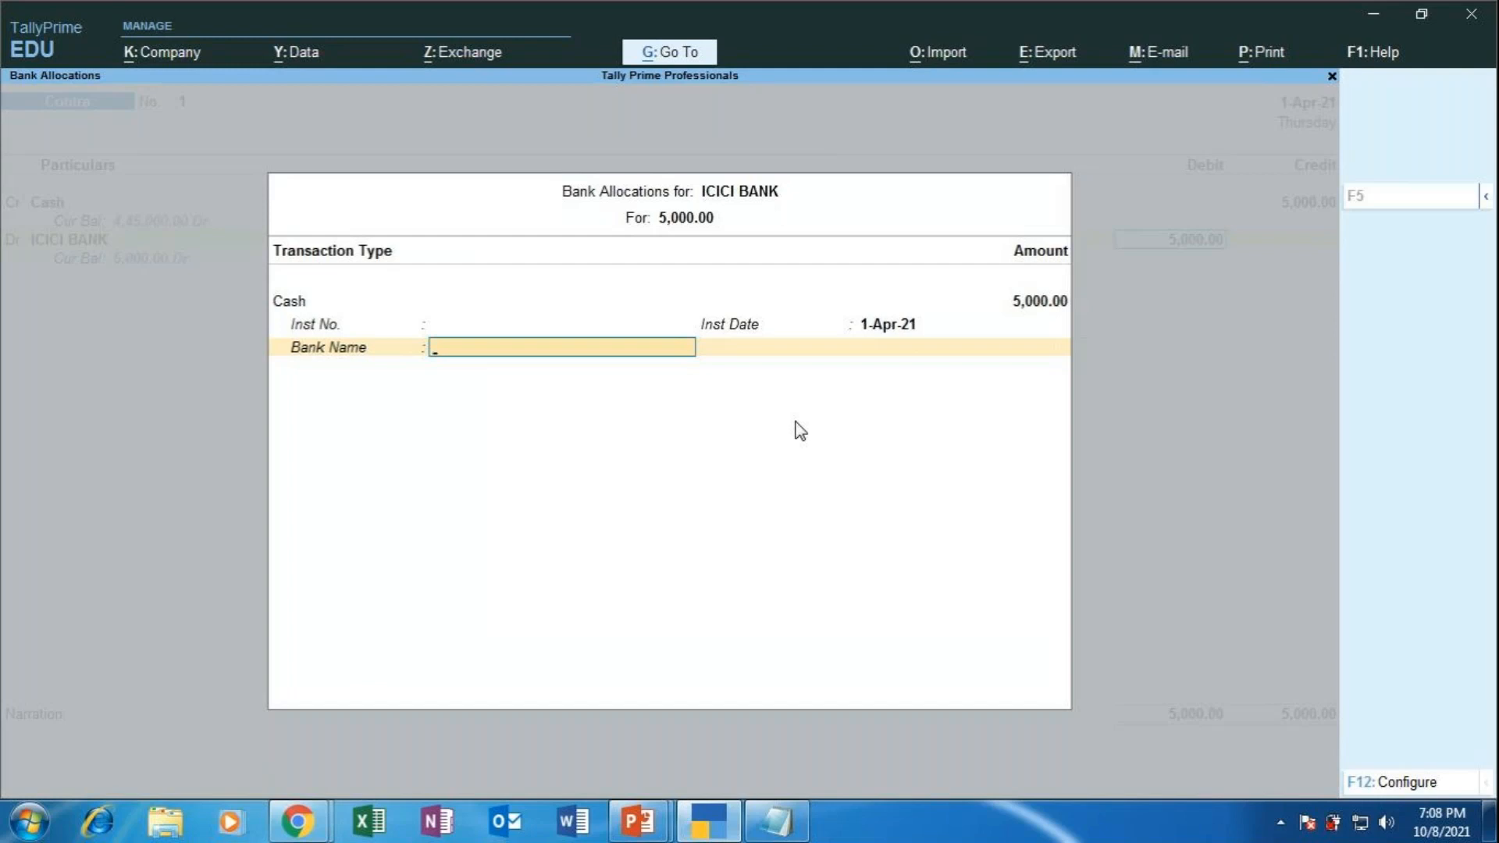
key(Return)
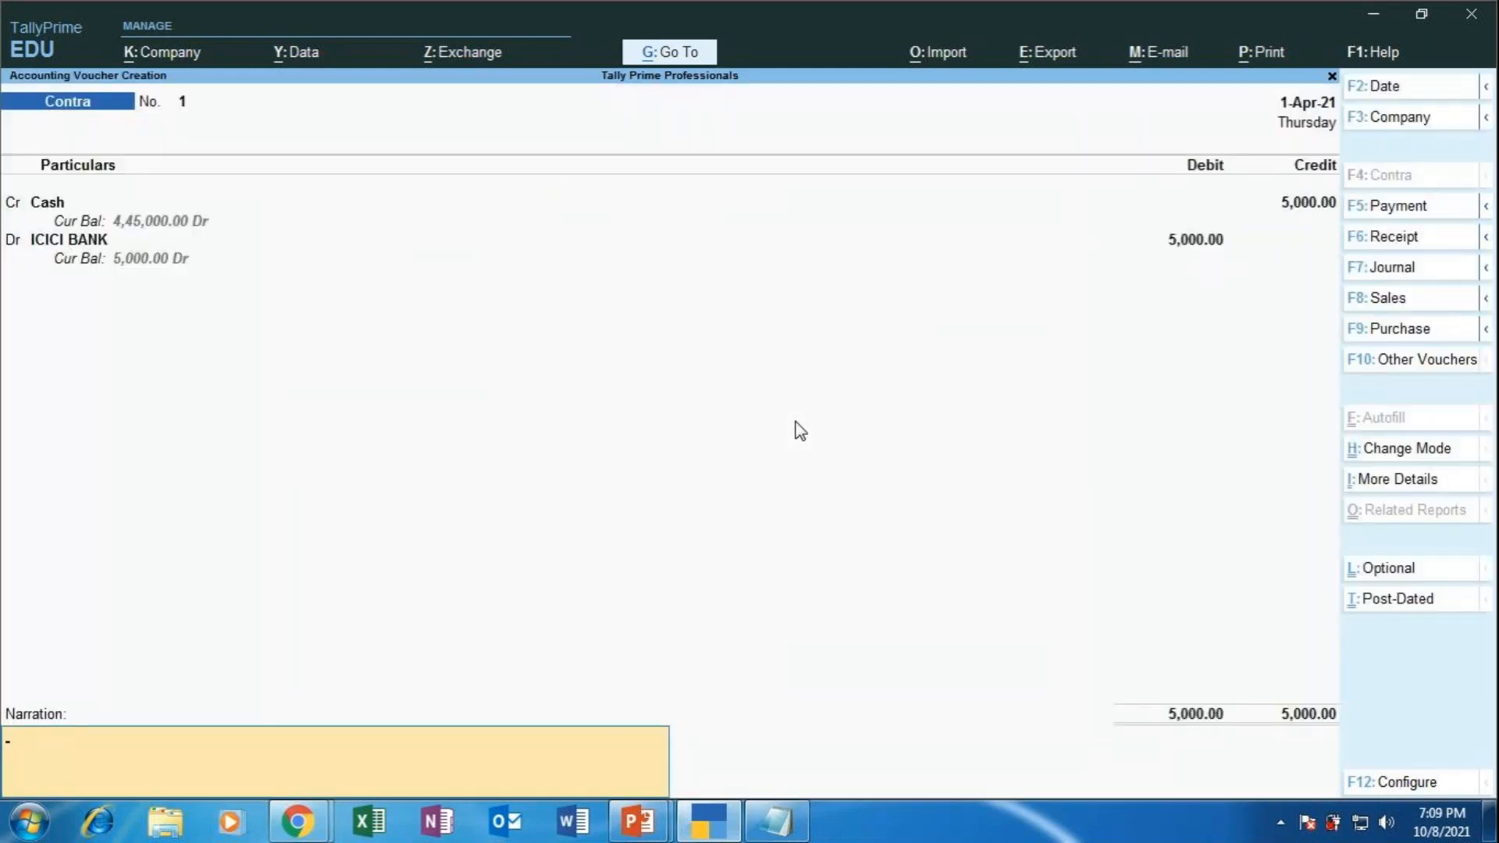
text(BEING CASH DEP)
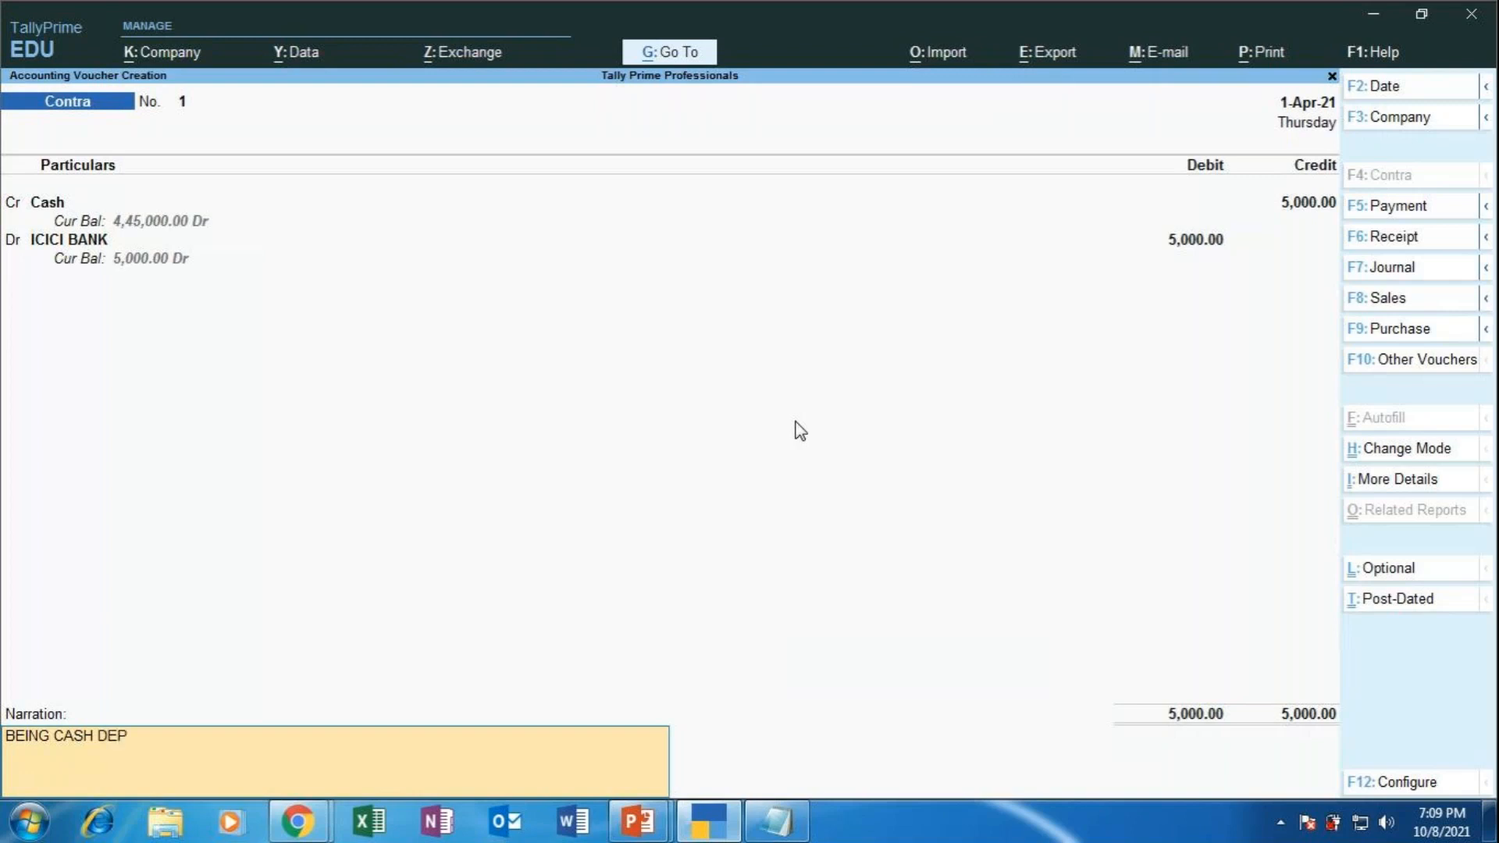
text(OSITED INTO THE BA)
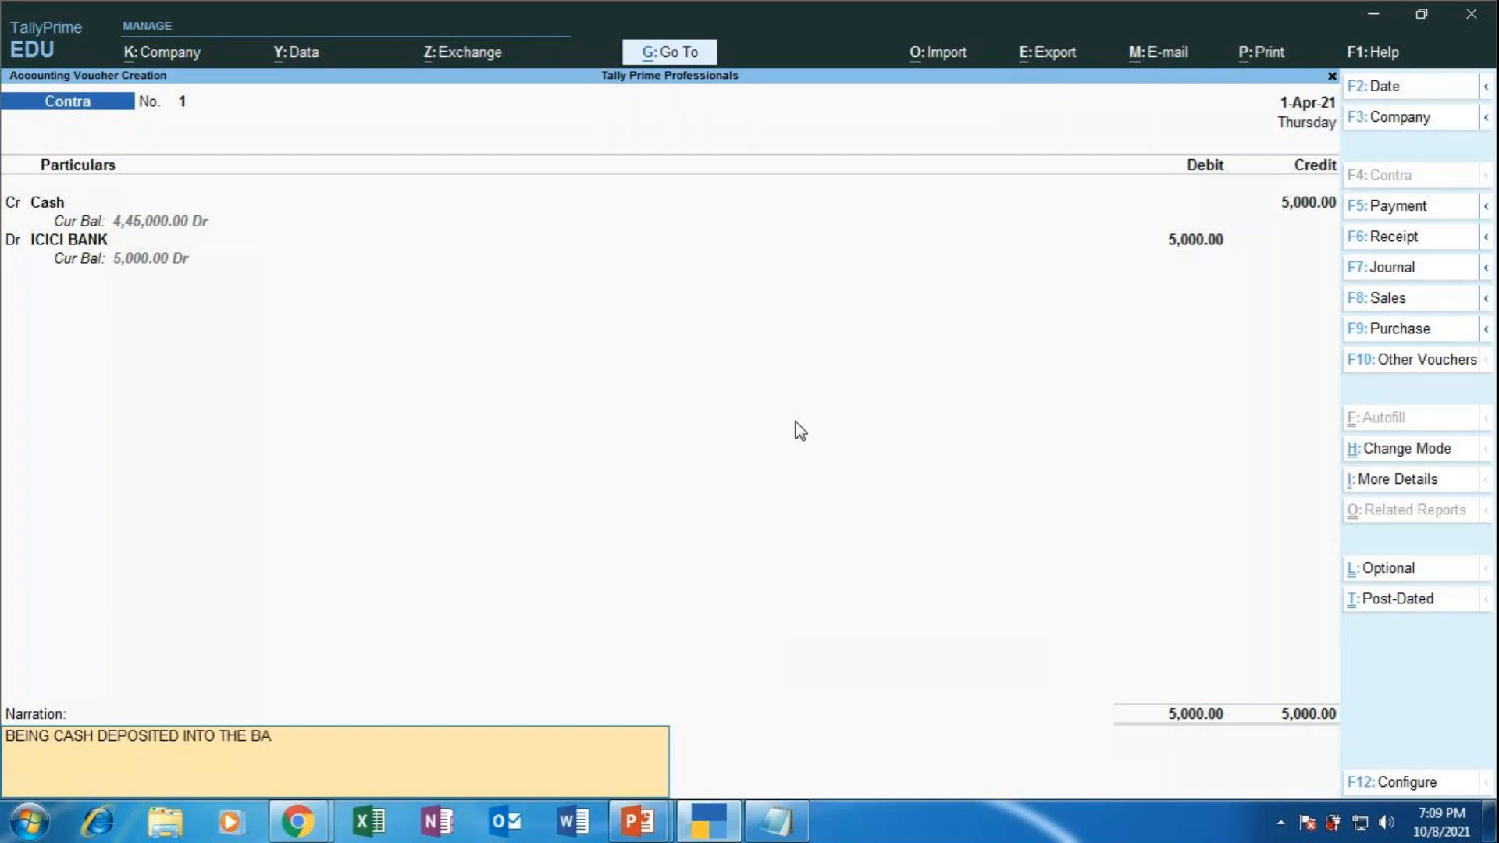
text(NK)
key(Return)
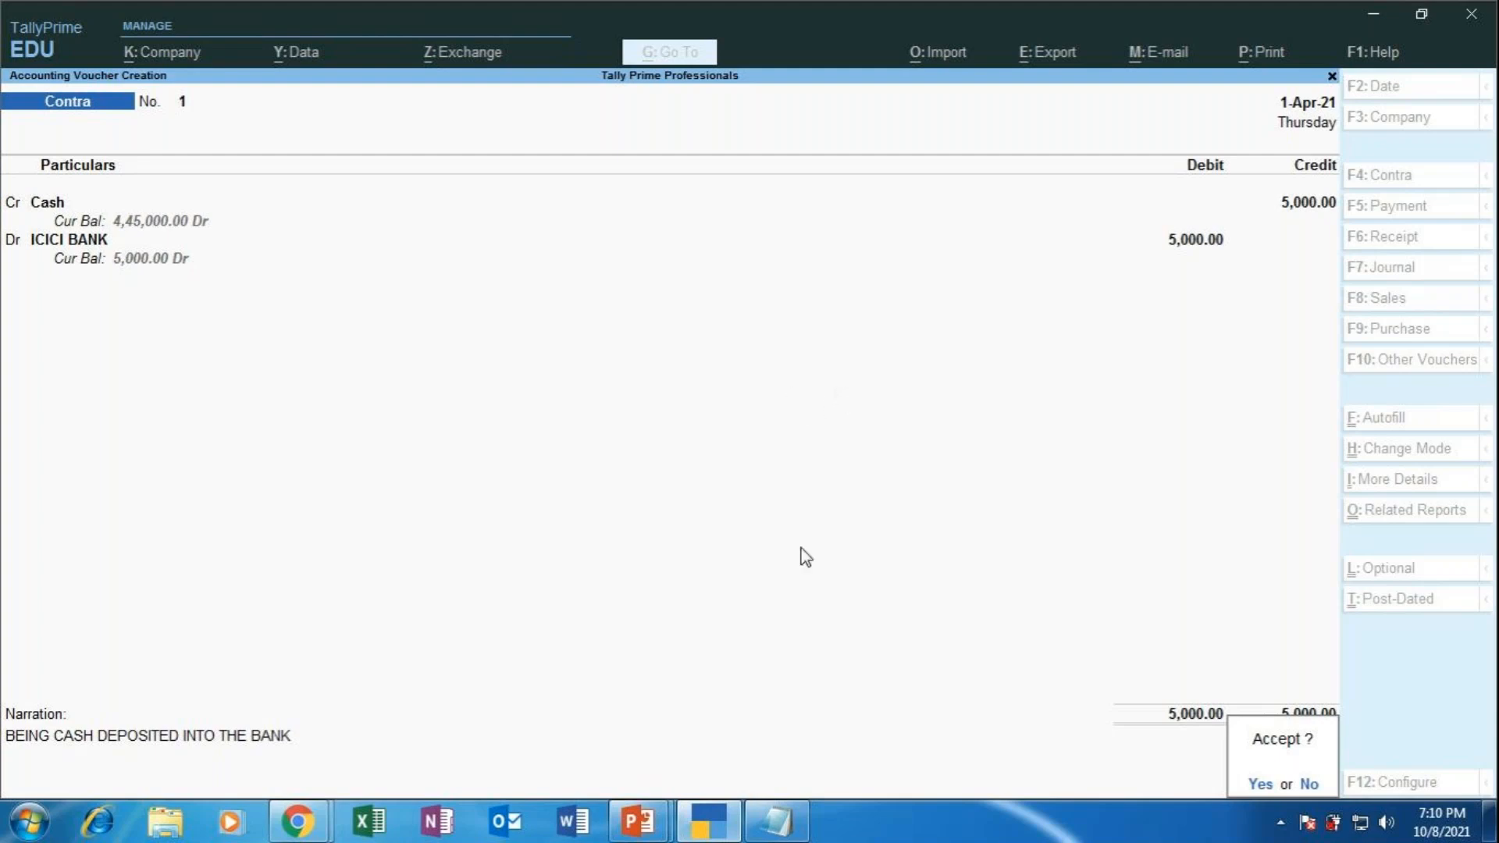
Switch to the GoToMeeting window in Chrome, read the participants' chat messages and close the chat.
mouse_move(298, 822)
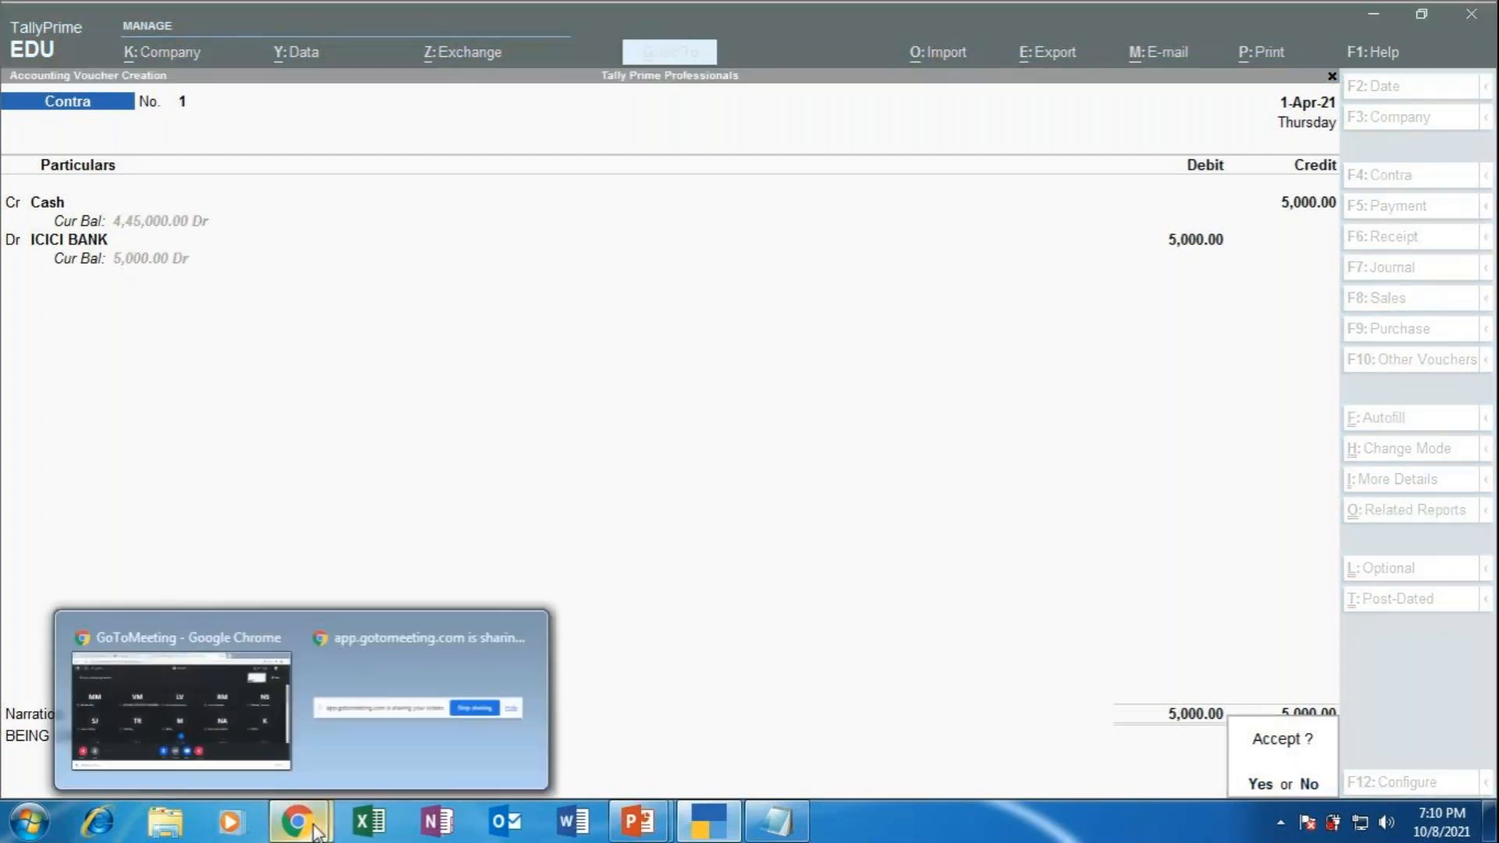
click(222, 695)
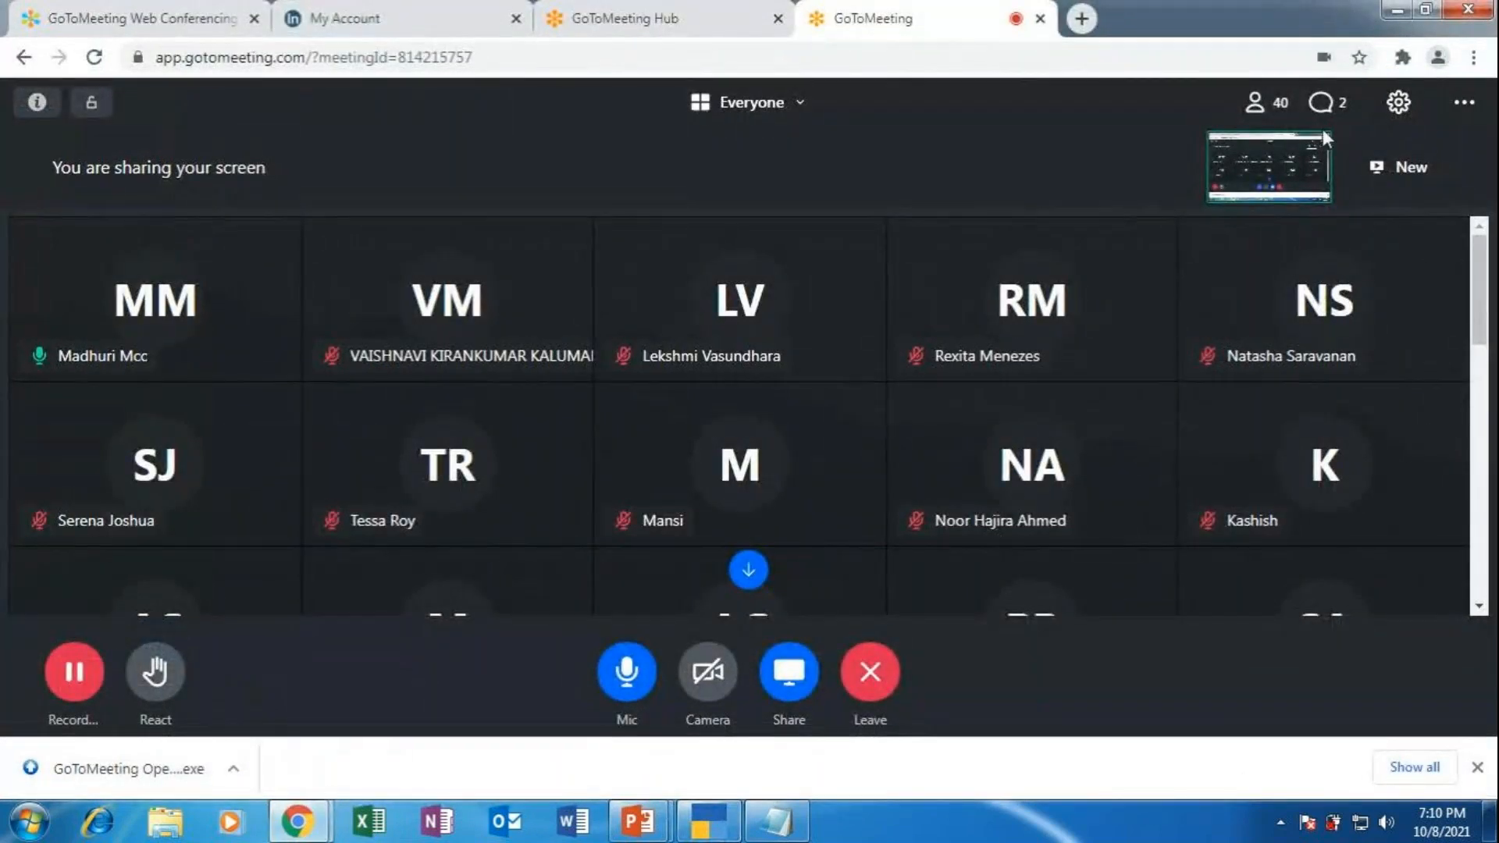
click(1328, 102)
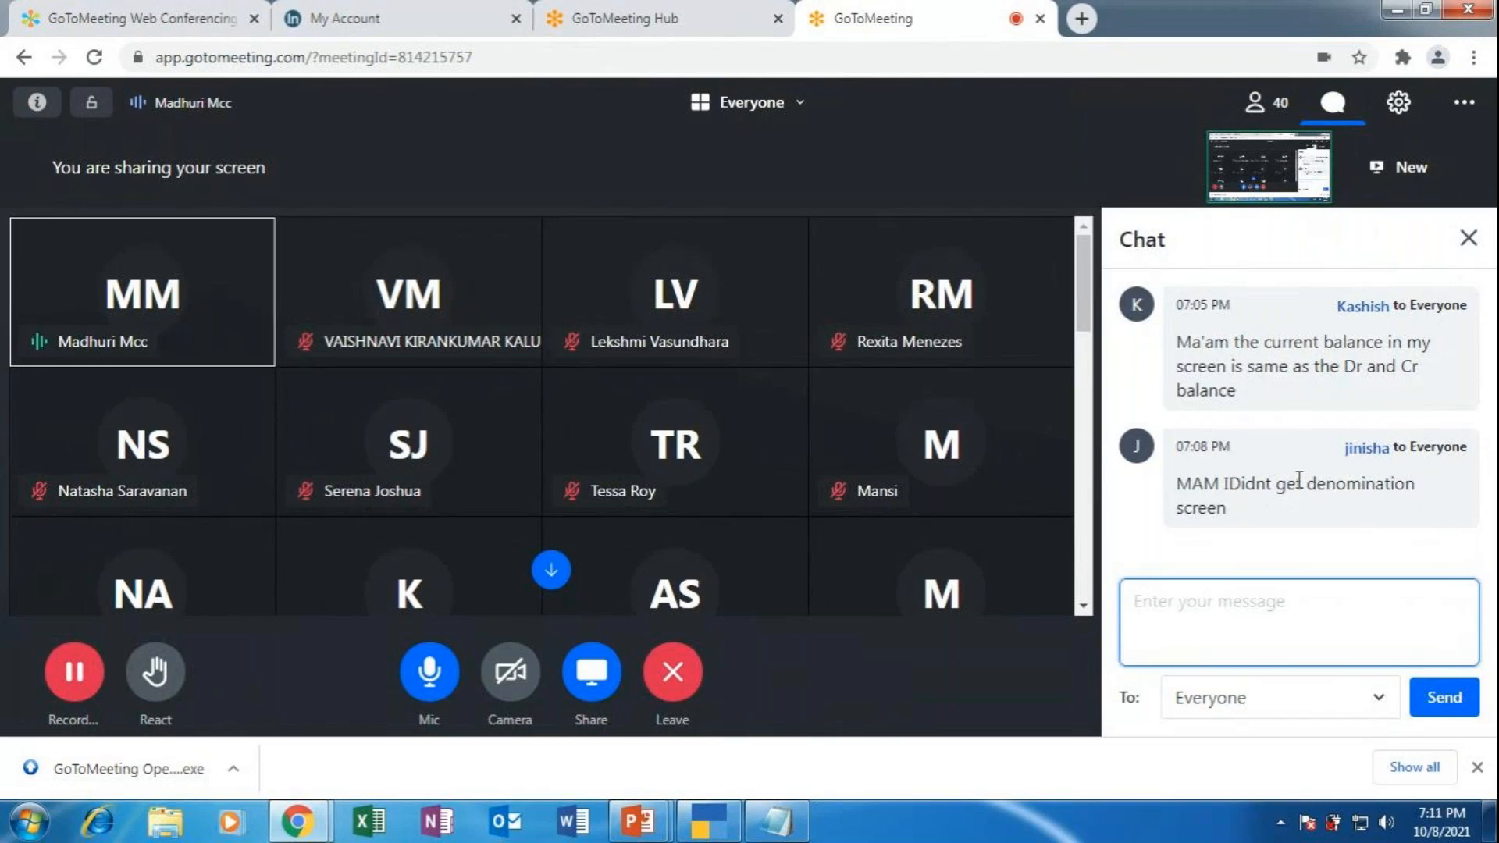
click(1477, 243)
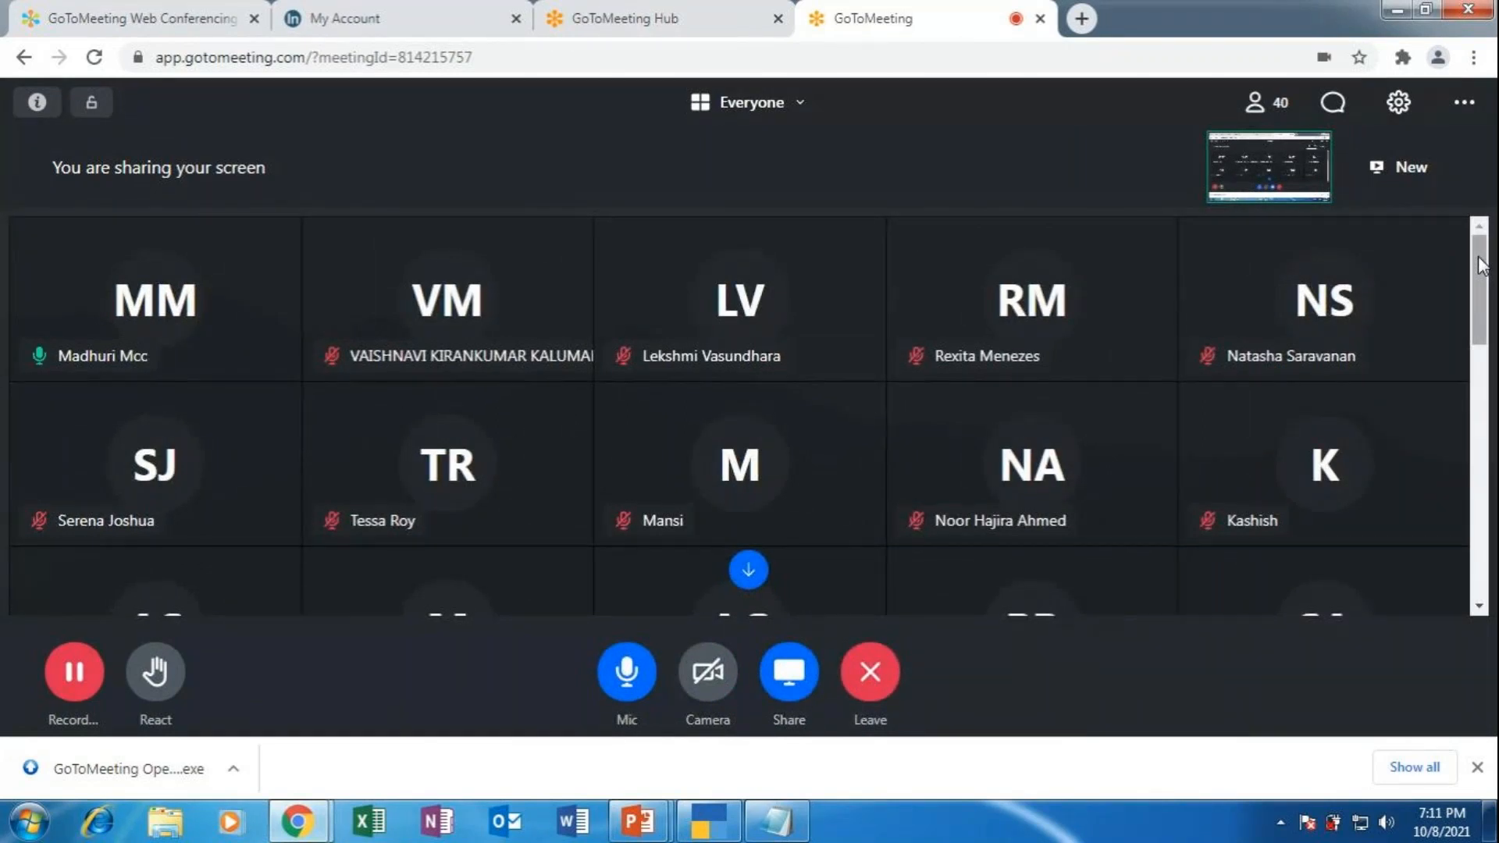
Look through the meeting's participant tiles down to the end of the grid.
scroll(1375, 273, down, 5)
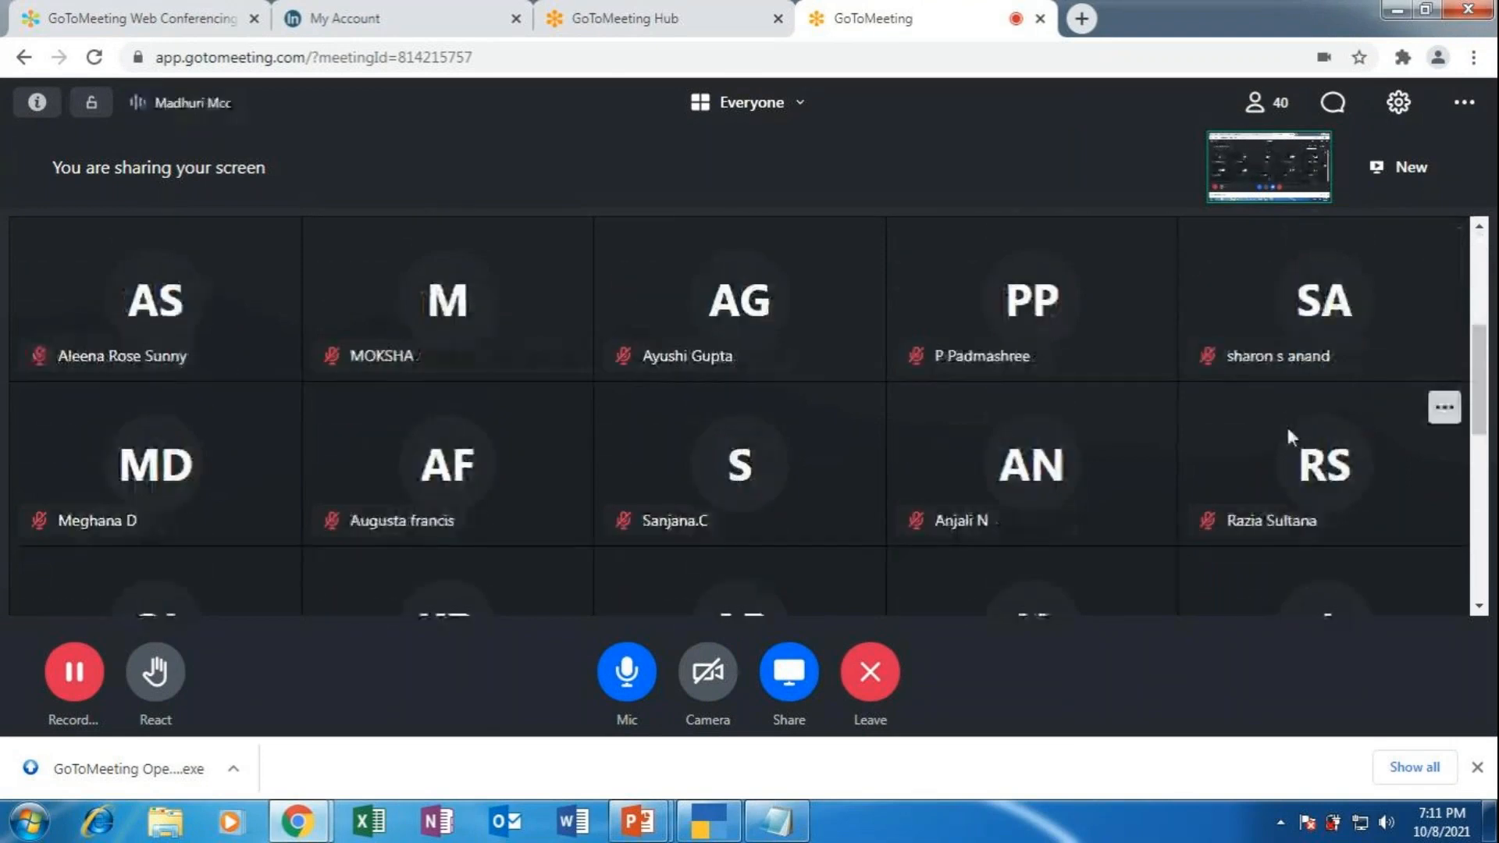
scroll(1265, 438, down, 2)
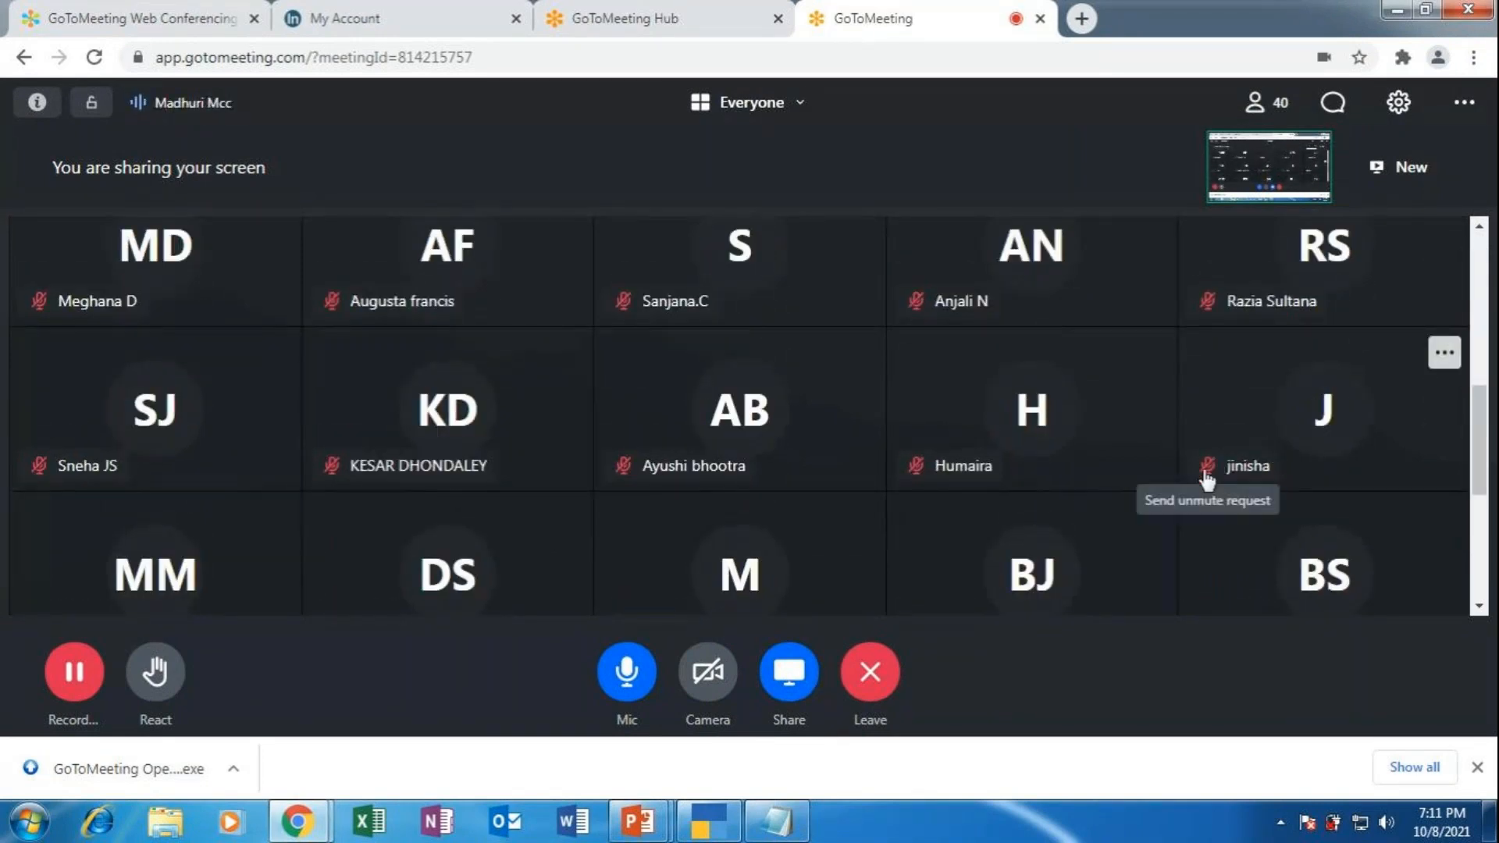
scroll(1093, 499, down, 2)
scroll(914, 505, down, 1)
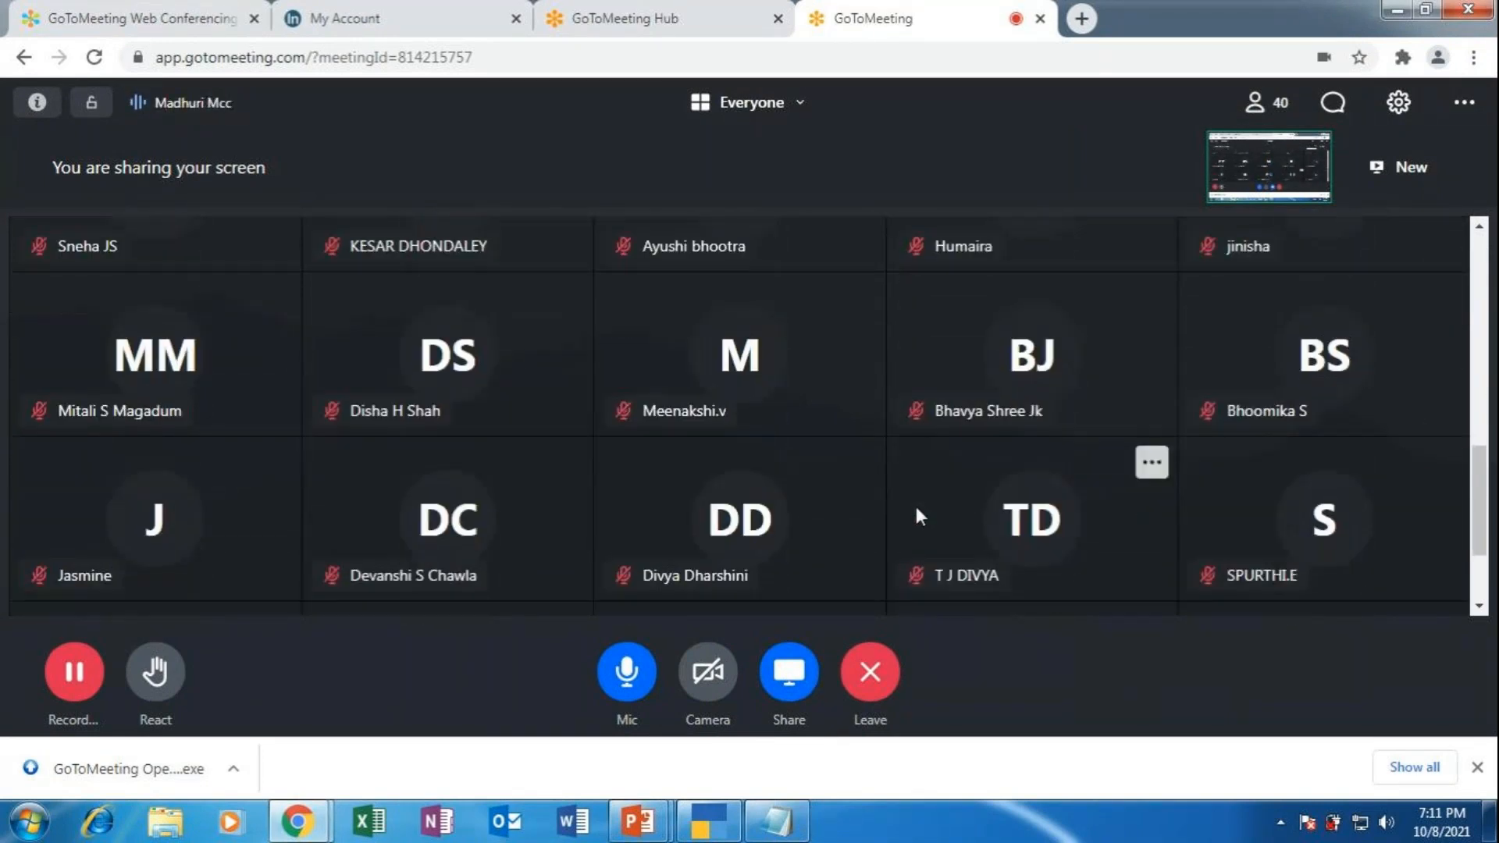
scroll(915, 505, up, 1)
scroll(916, 506, down, 2)
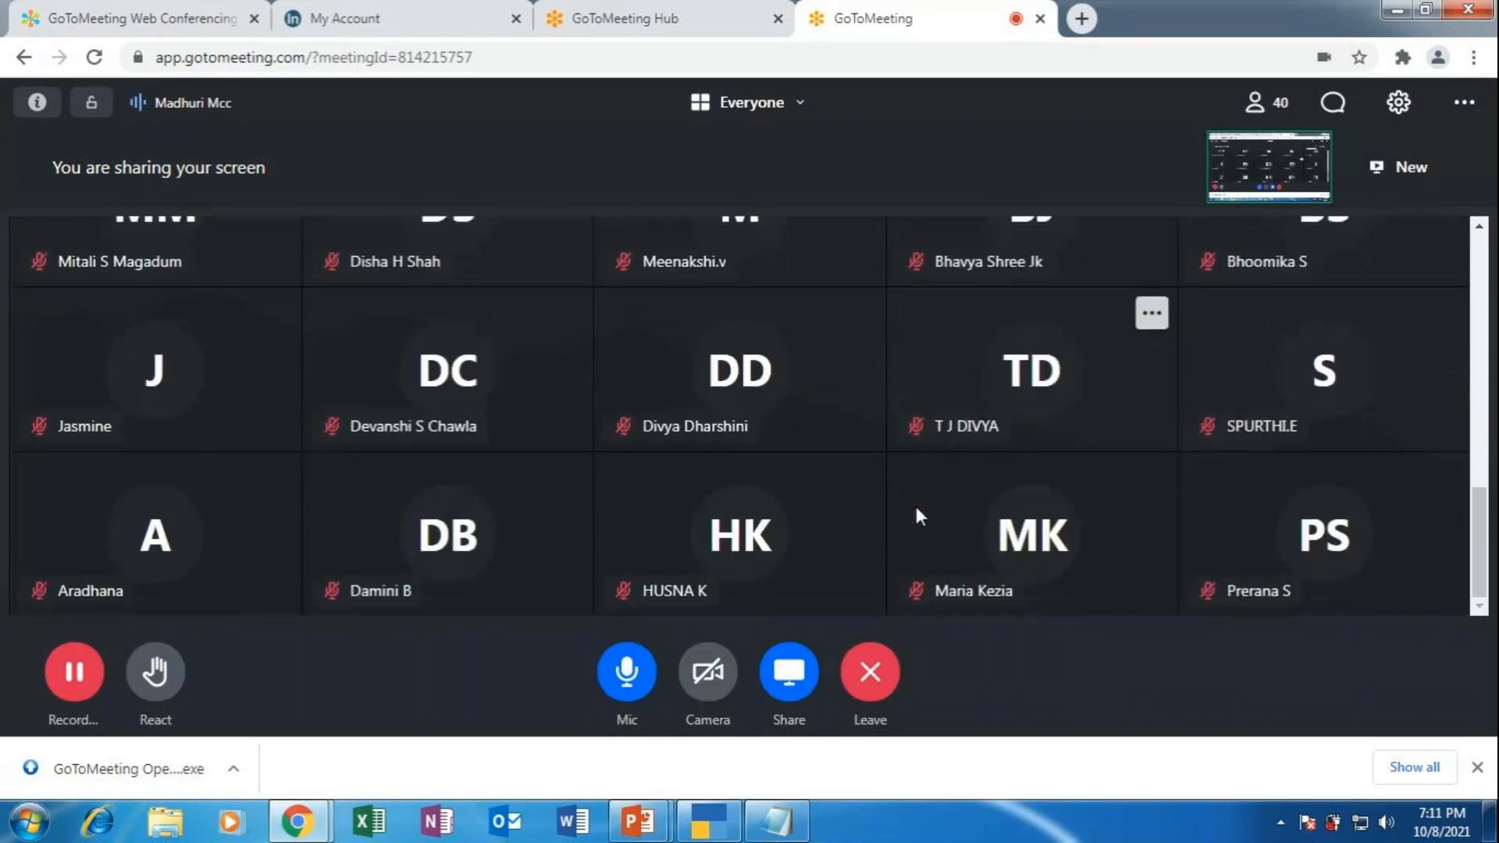
Look back through the meeting's participant tiles and switch to TallyPrime.
scroll(832, 522, up, 9)
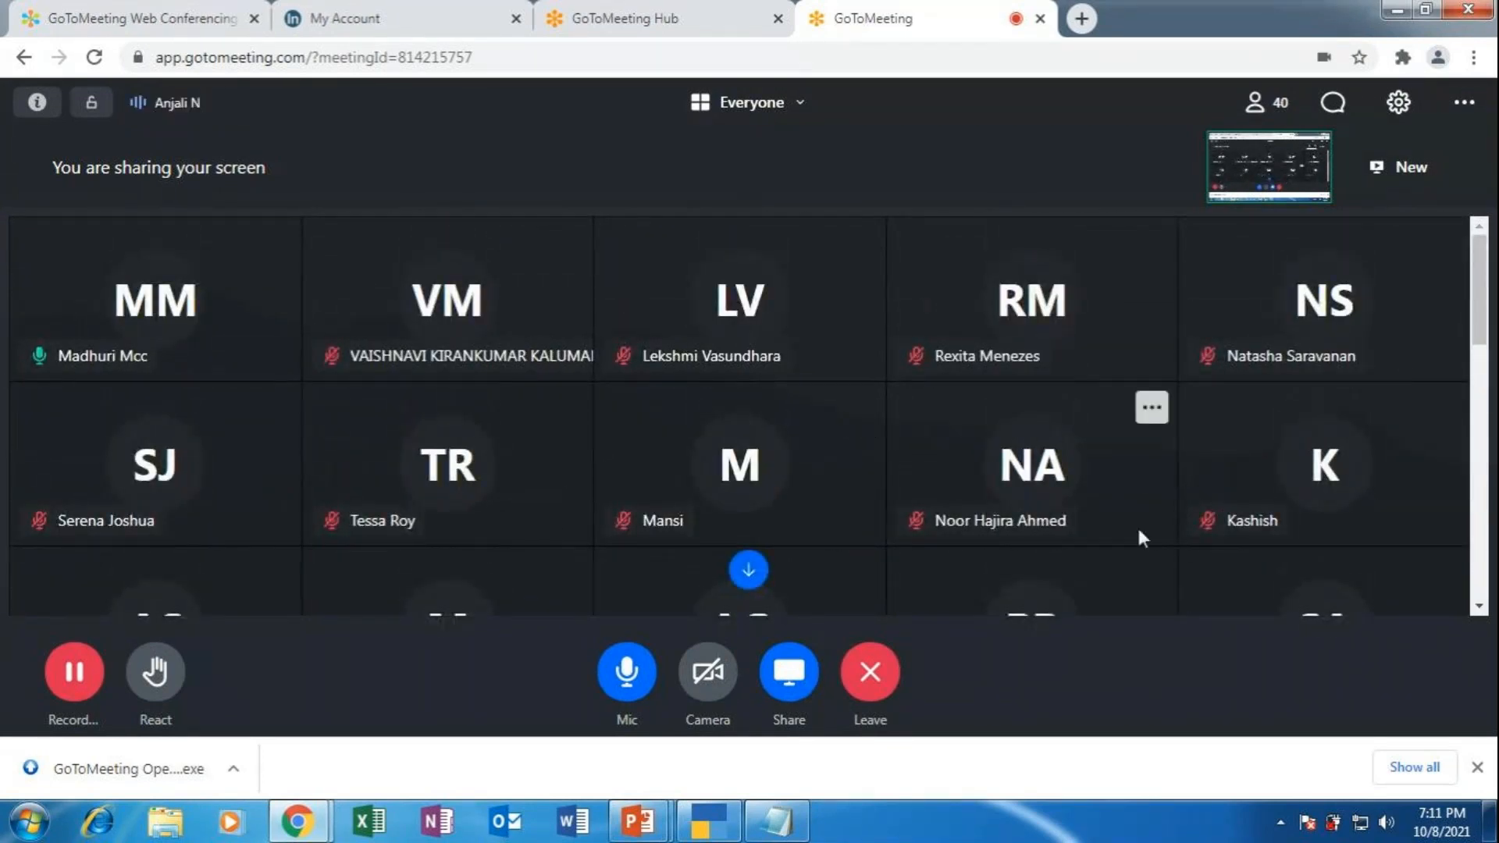
scroll(1183, 521, down, 2)
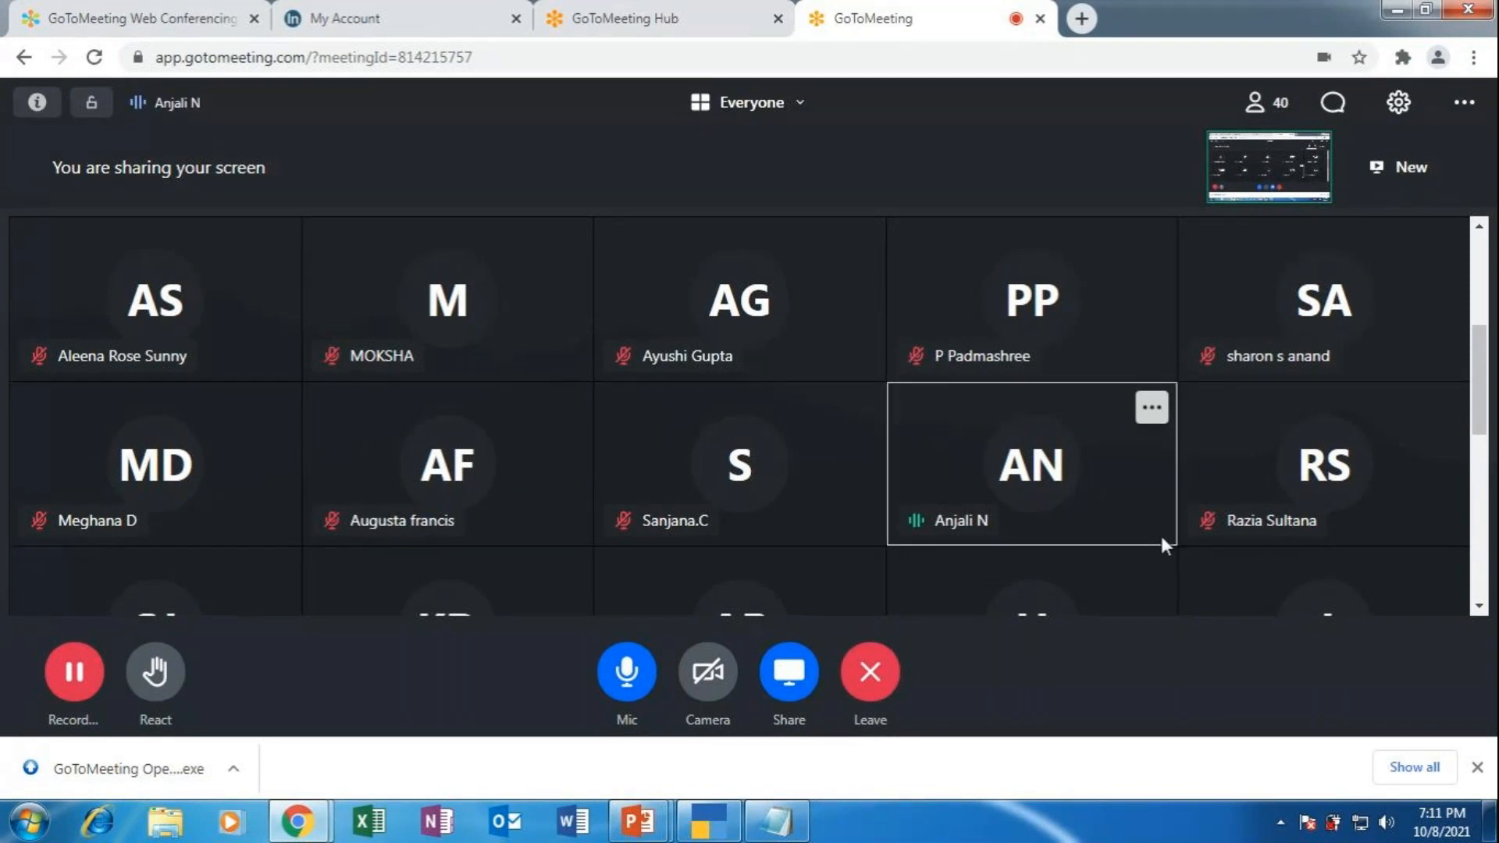
mouse_move(711, 833)
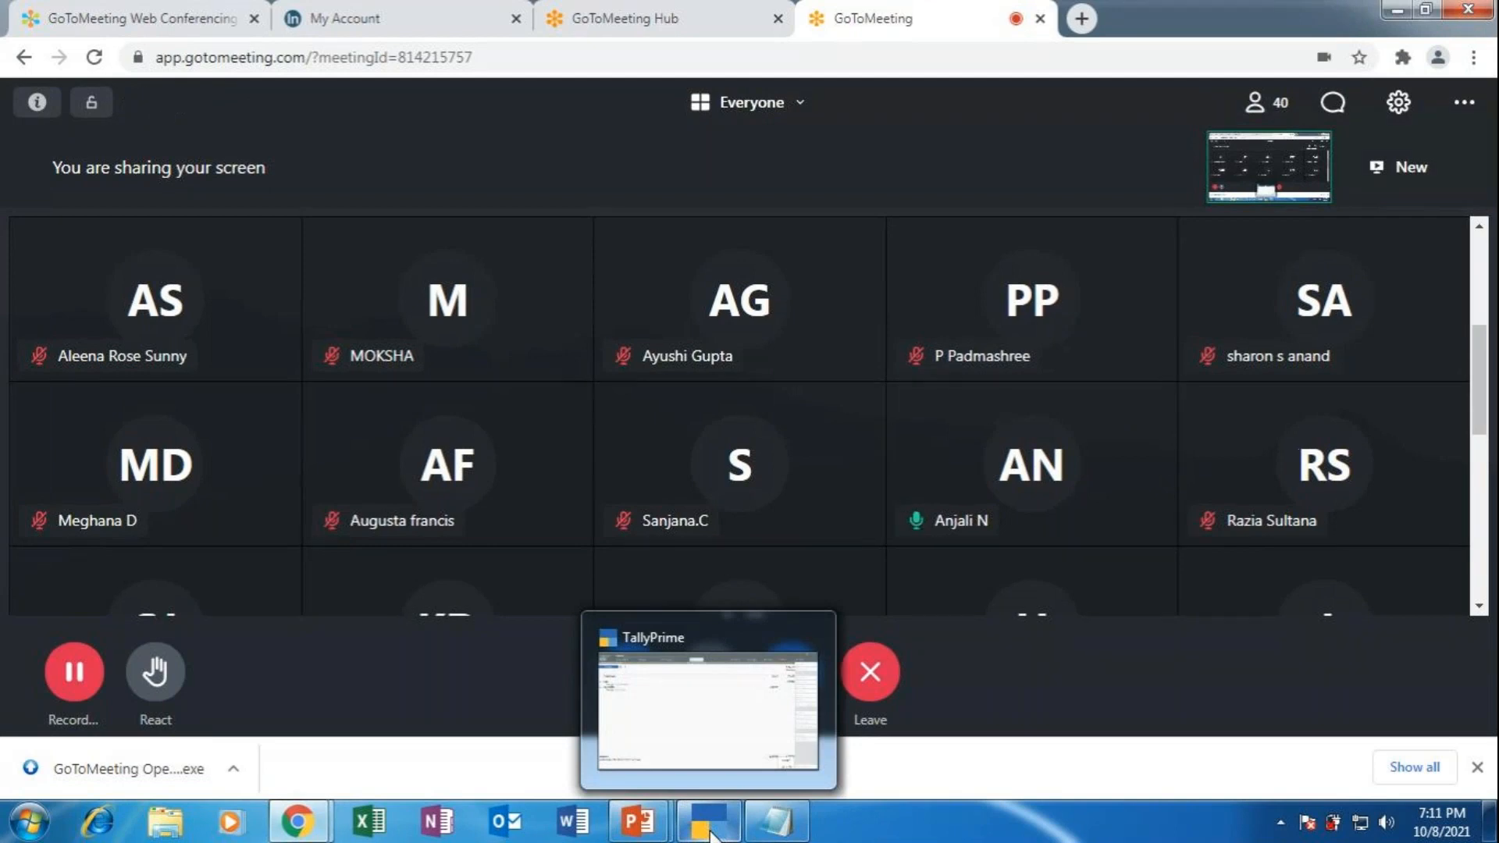
click(711, 832)
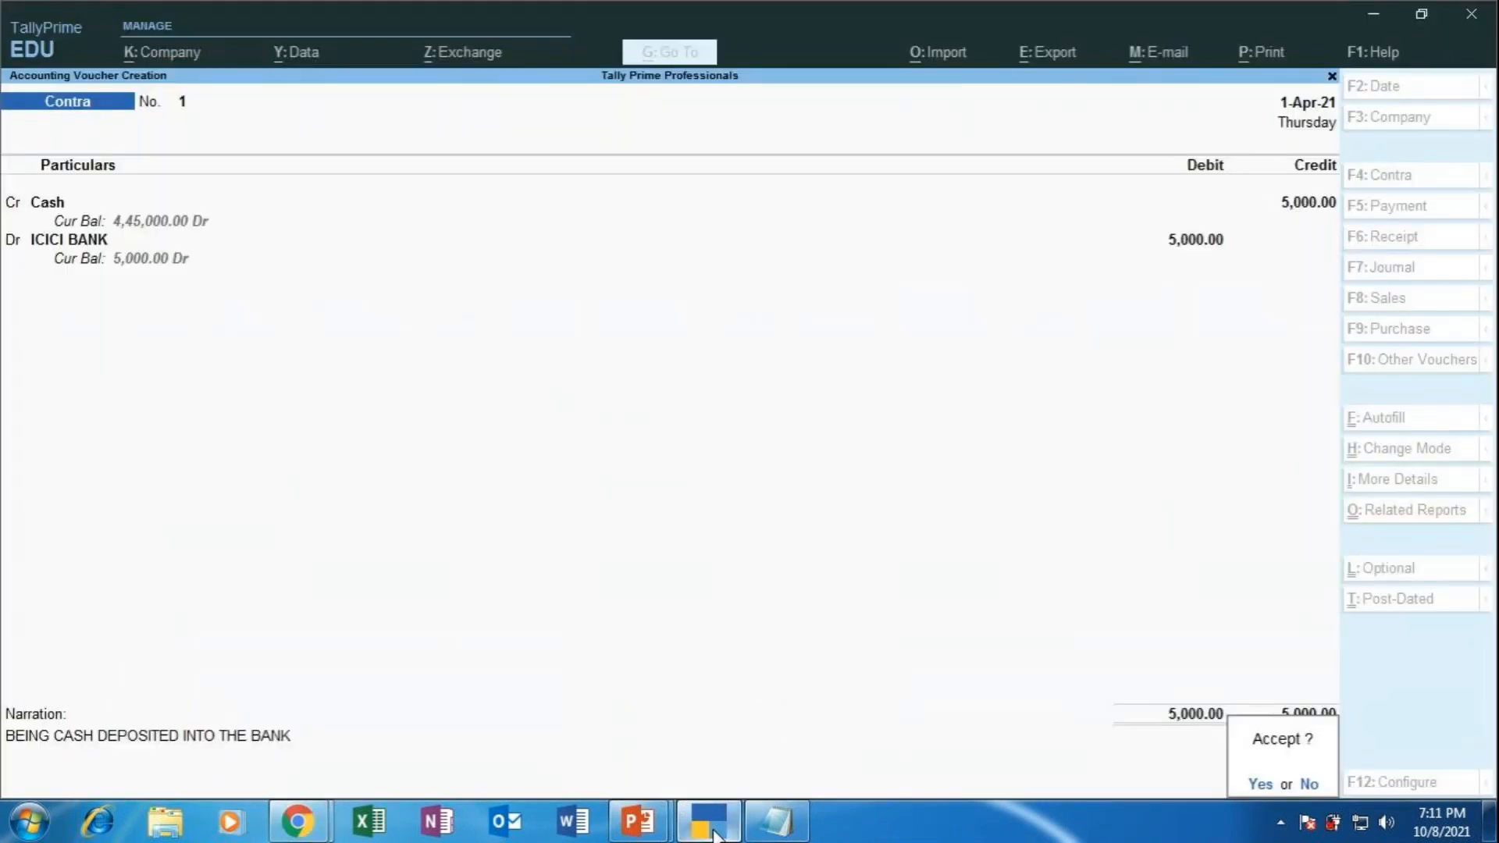
Decline saving the Contra voucher and review its Cash and ICICI BANK entries, through the bank allocation to the cash denominations.
key(n)
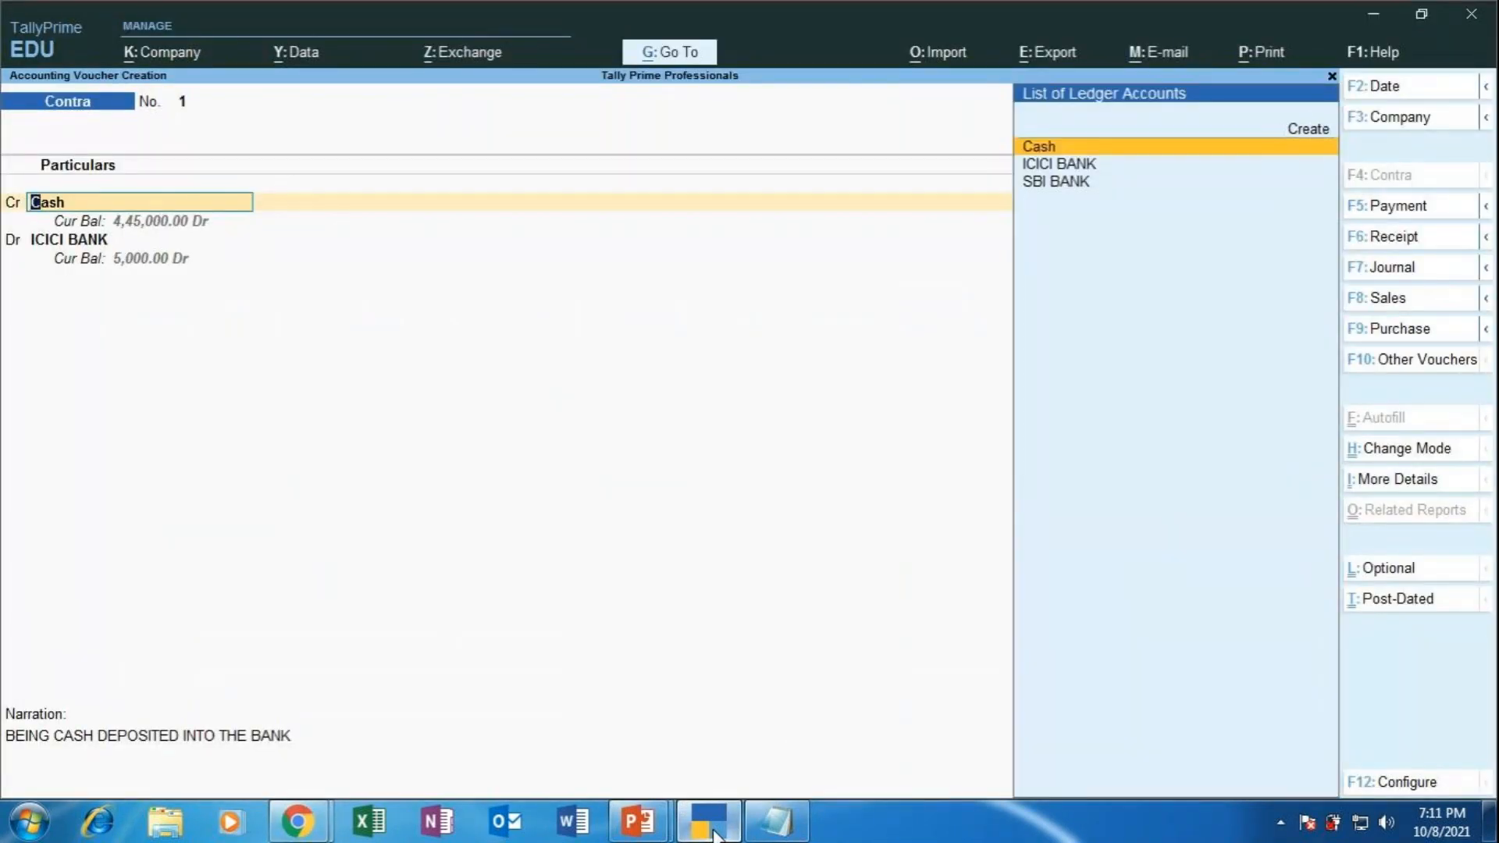
key(Return)
key(Return)
key(Return)
key(Return)
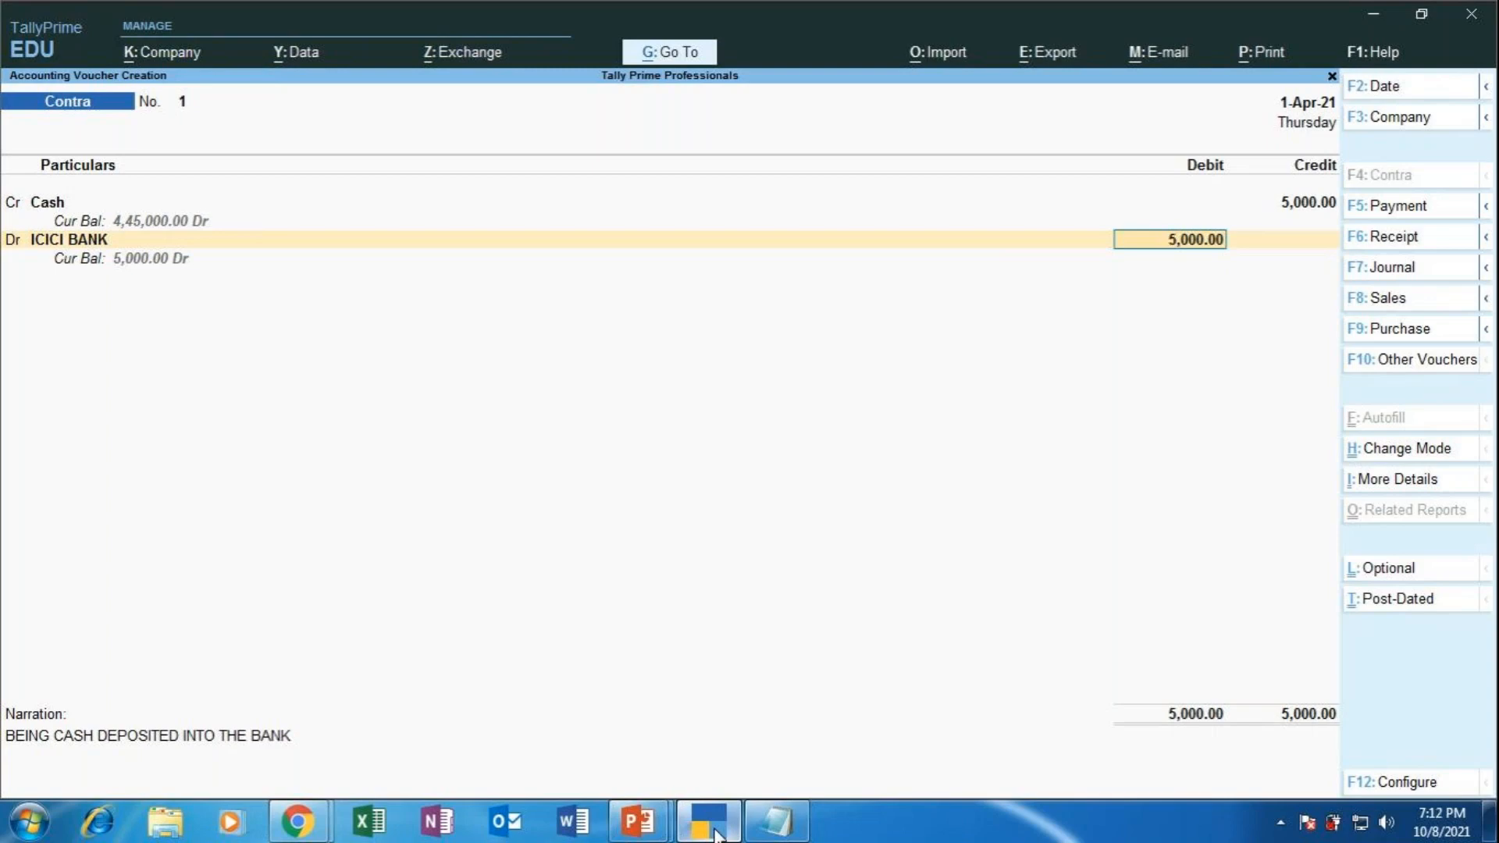
key(Return)
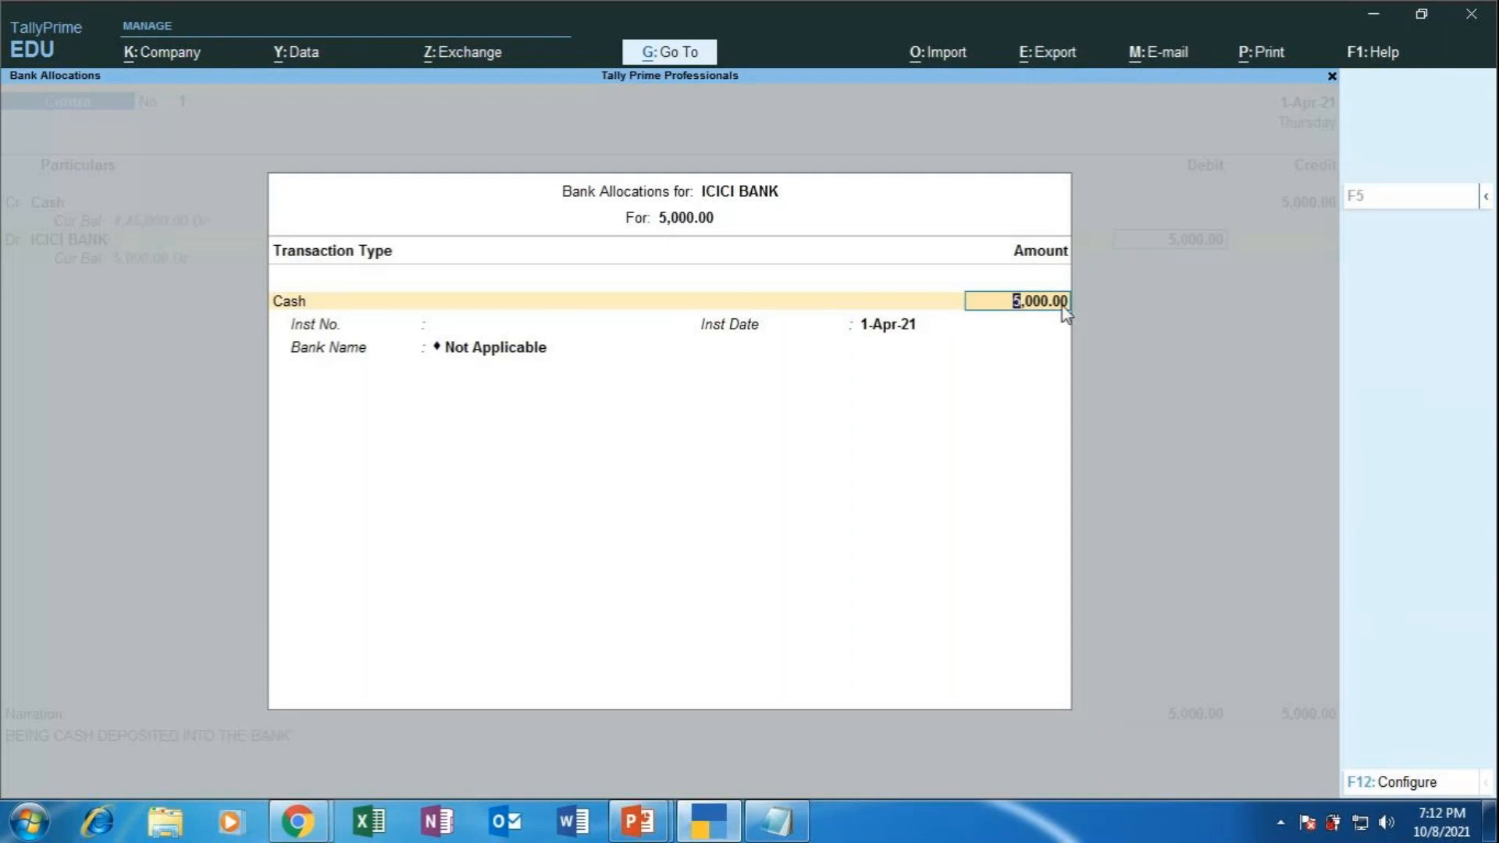
key(Return)
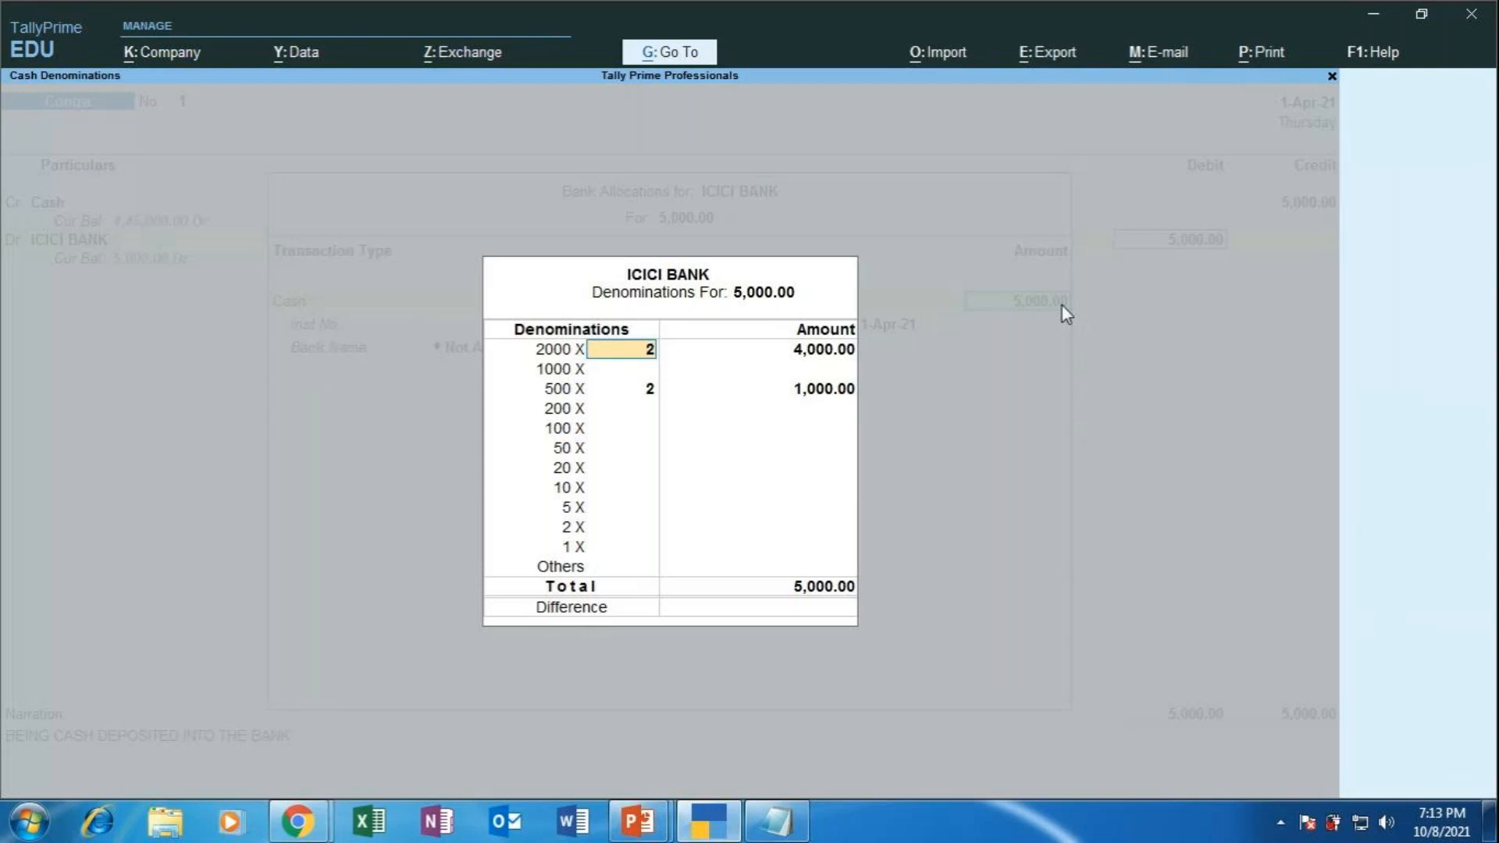
Accept the denominations, bank allocation and narration unchanged, and save the Contra voucher.
key(Return)
key(Return)
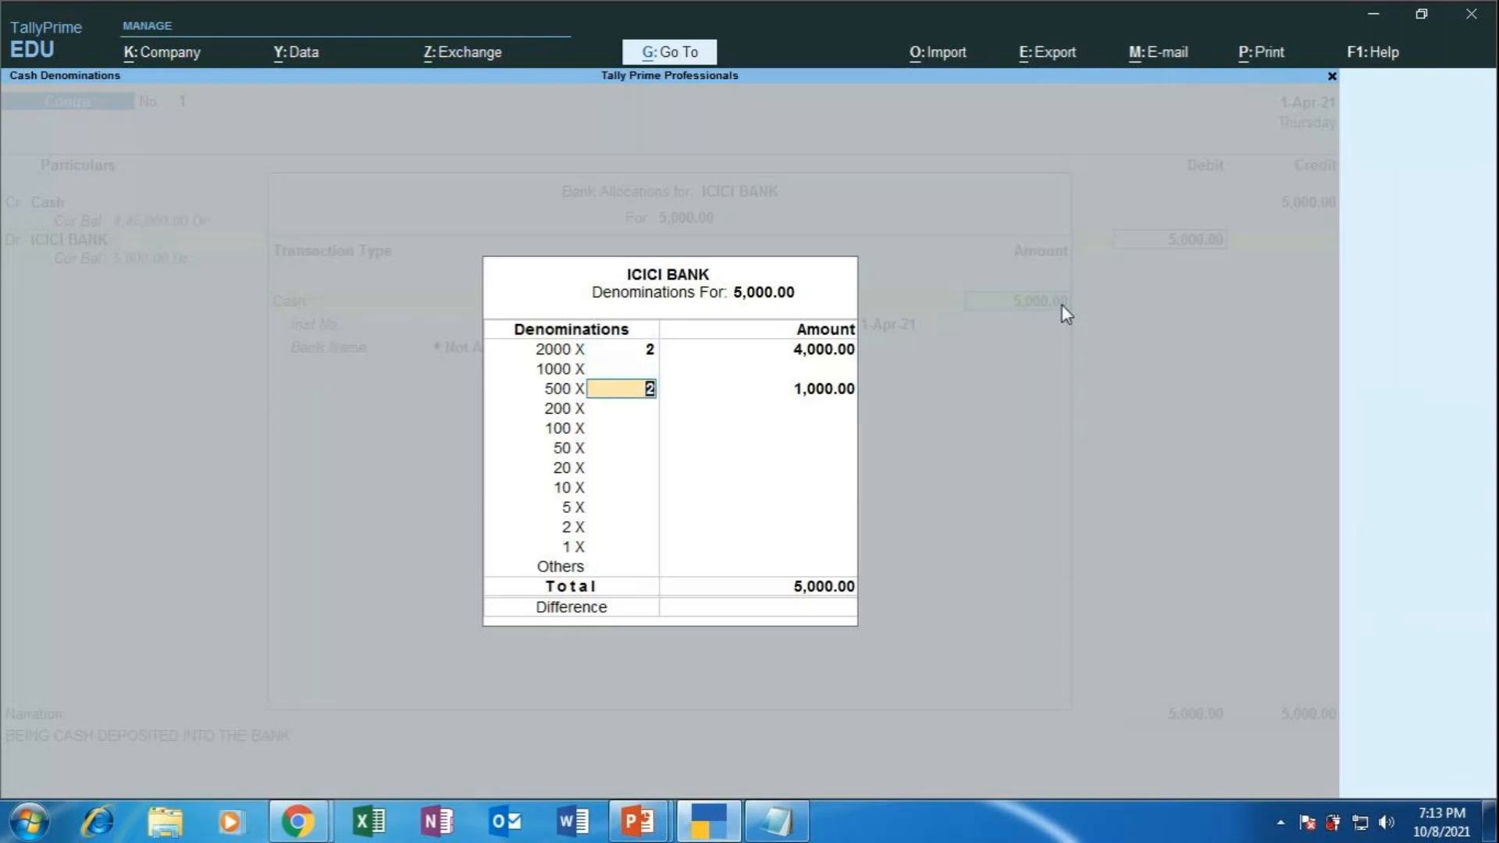
key(Return)
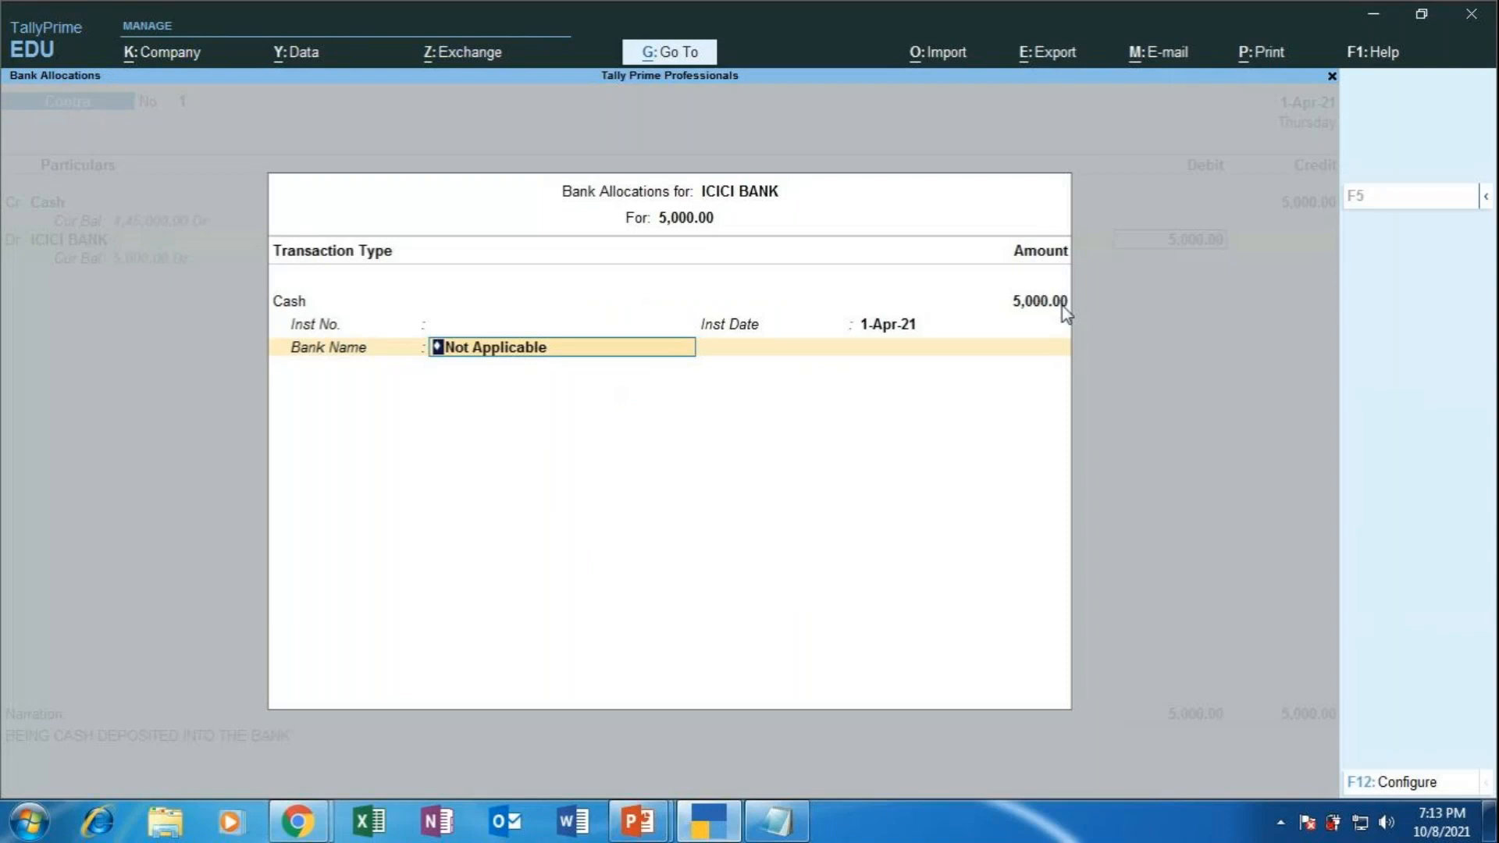
key(Return)
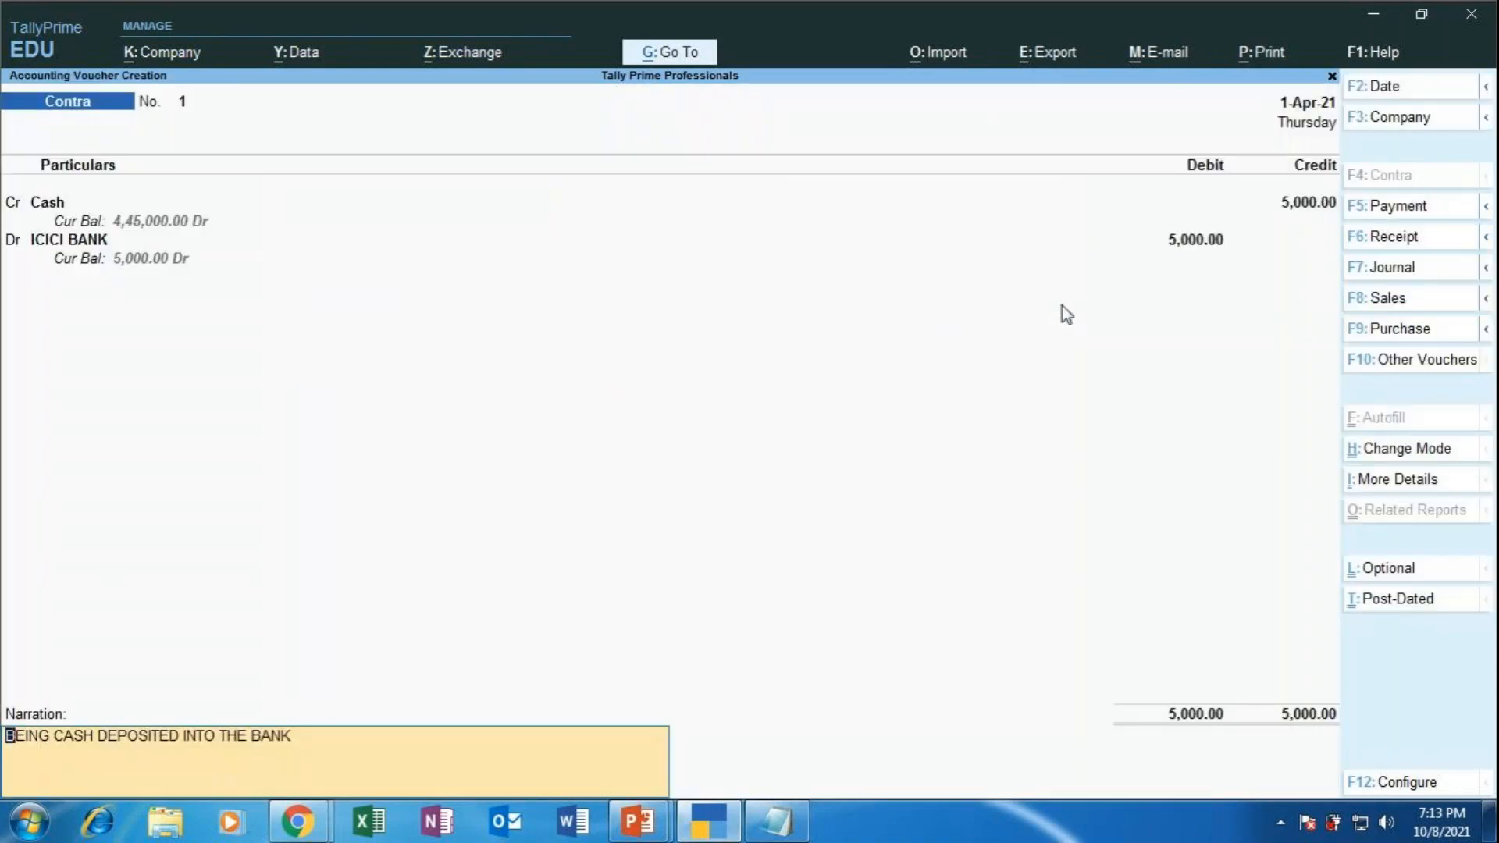
key(Return)
key(y)
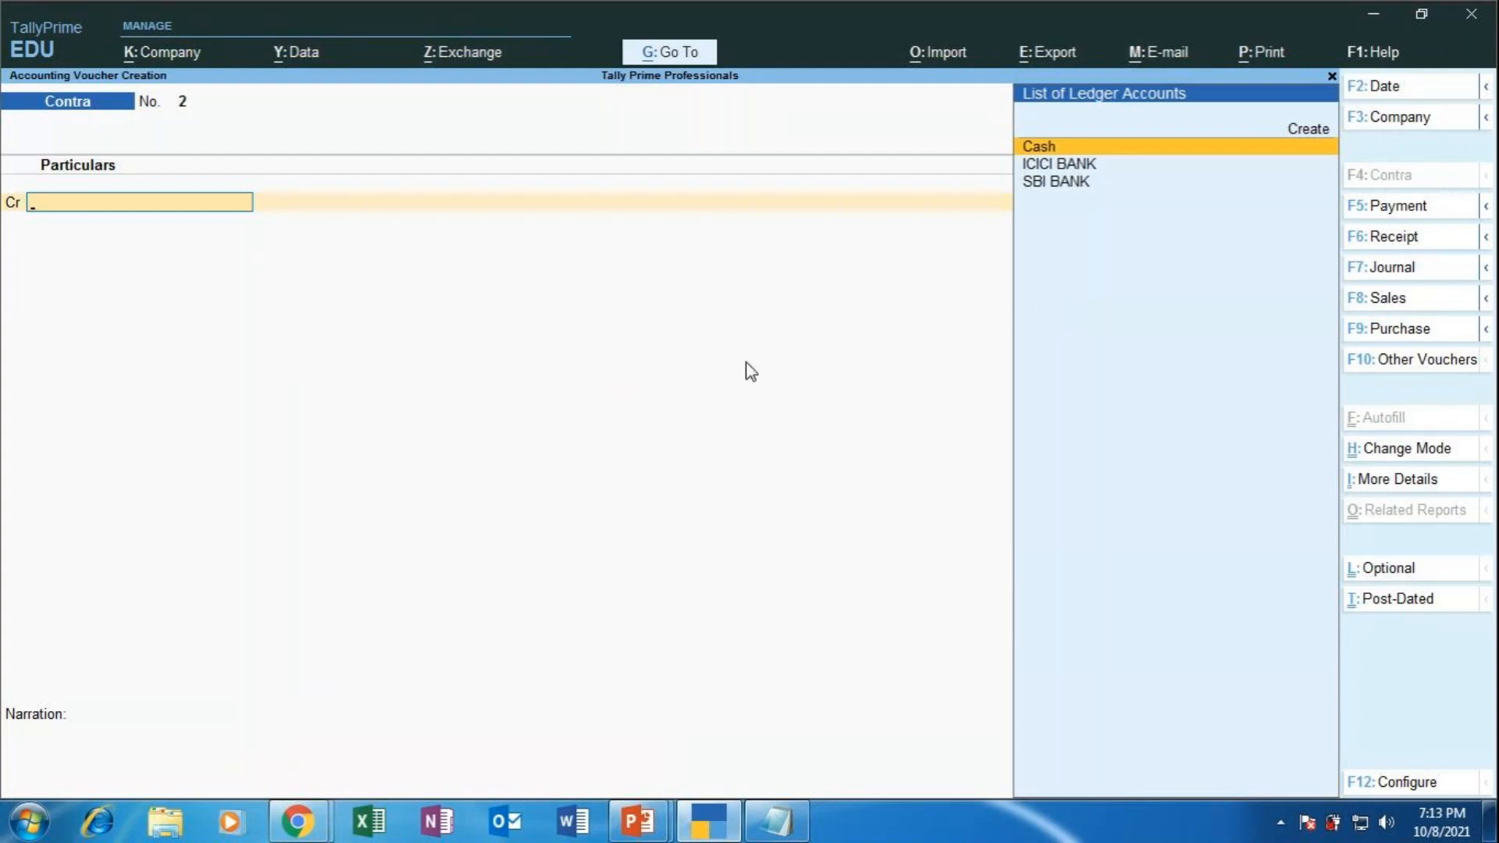
Switch to the Notepad notes and change the transaction heading to a deposit of RS.10000 into AXIS BANK.
click(776, 816)
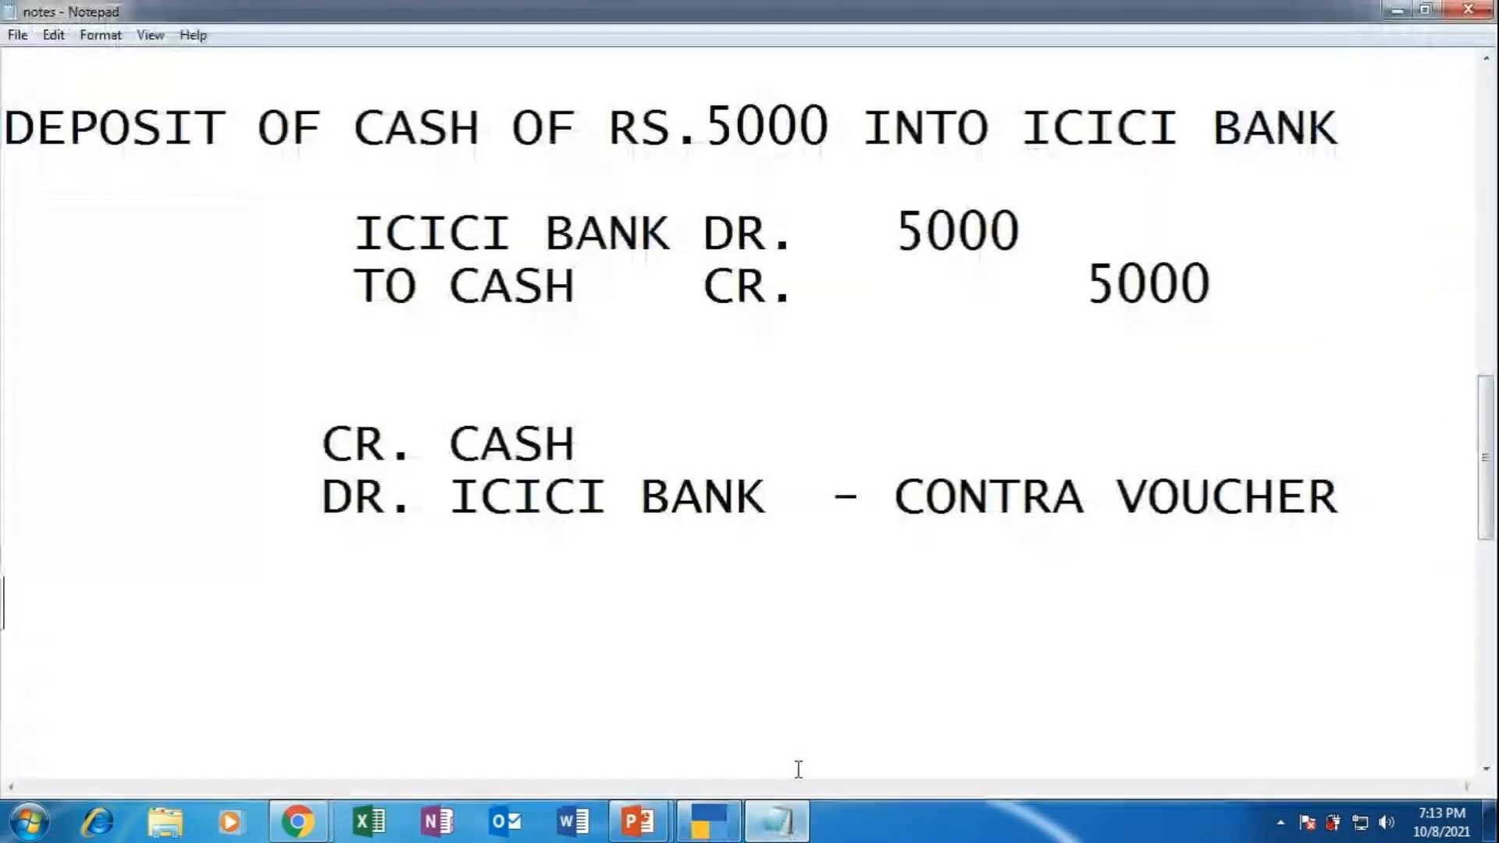
click(745, 128)
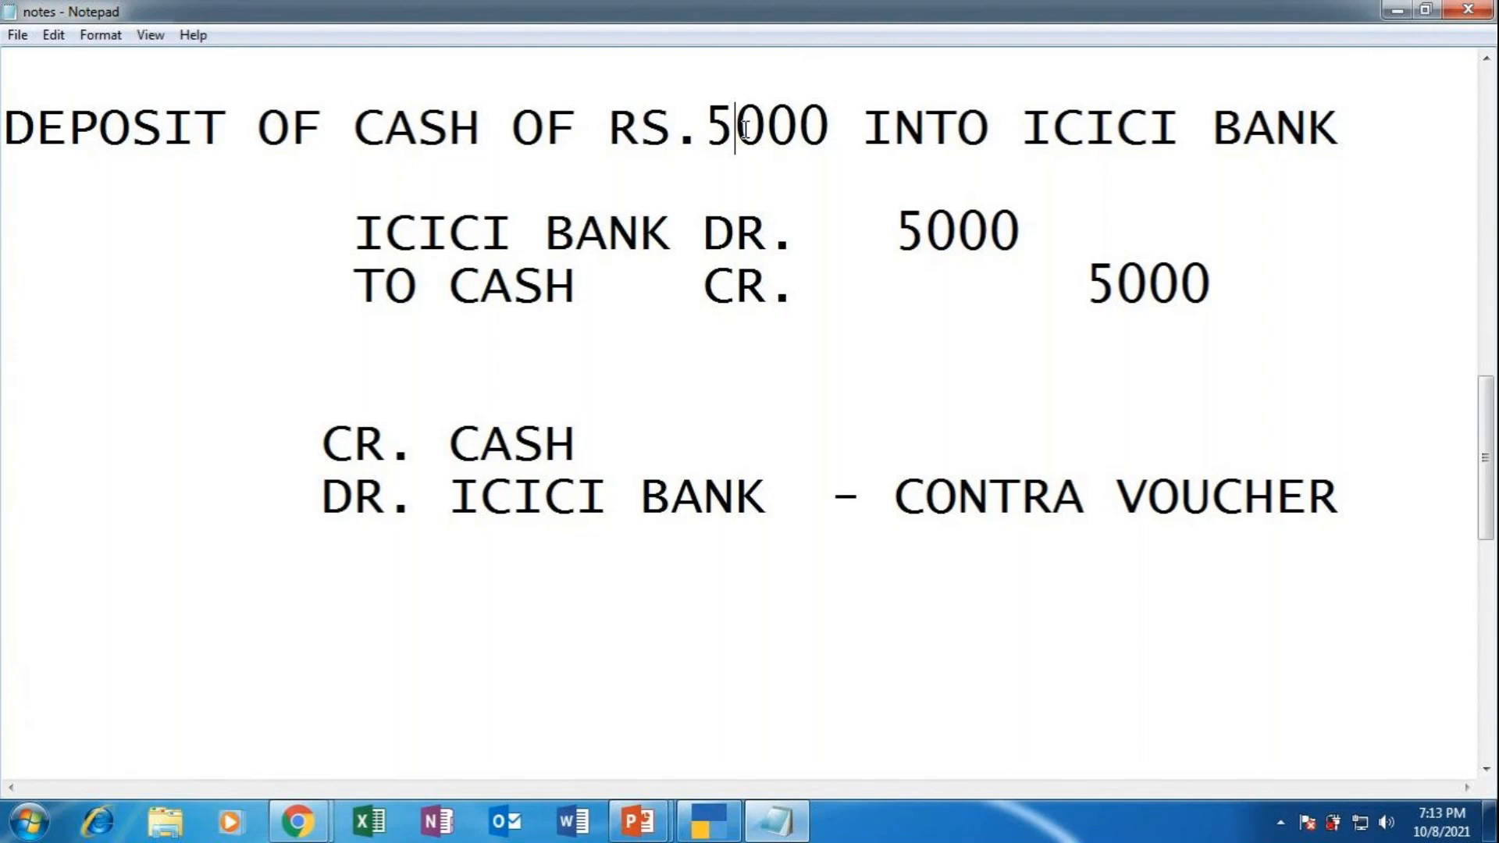
key(BackSpace)
text(10)
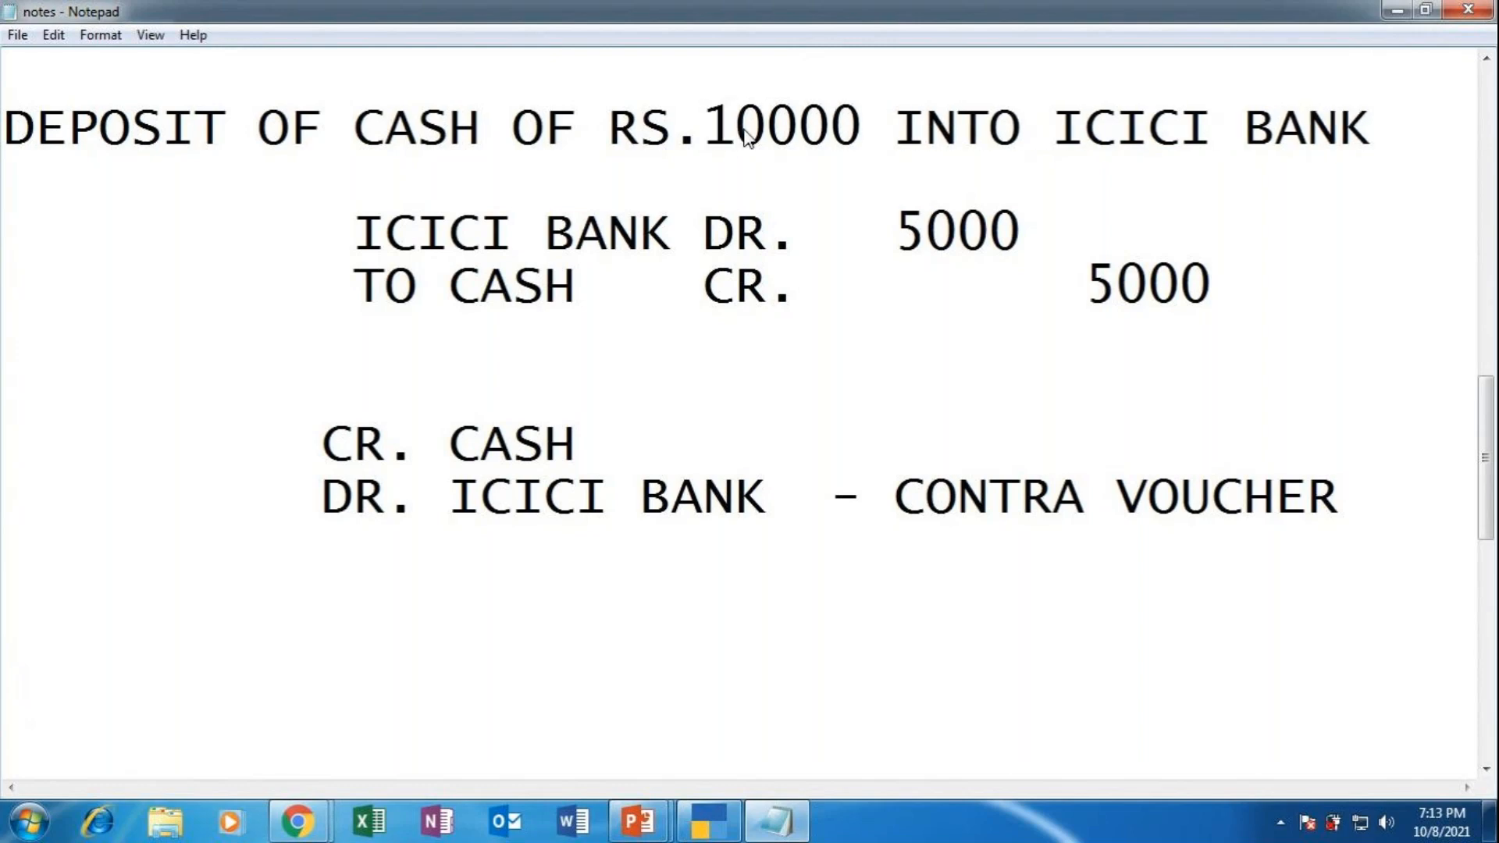
click(1205, 134)
key(BackSpace)
key(BackSpace)
key(BackSpace)
key(BackSpace)
key(BackSpace)
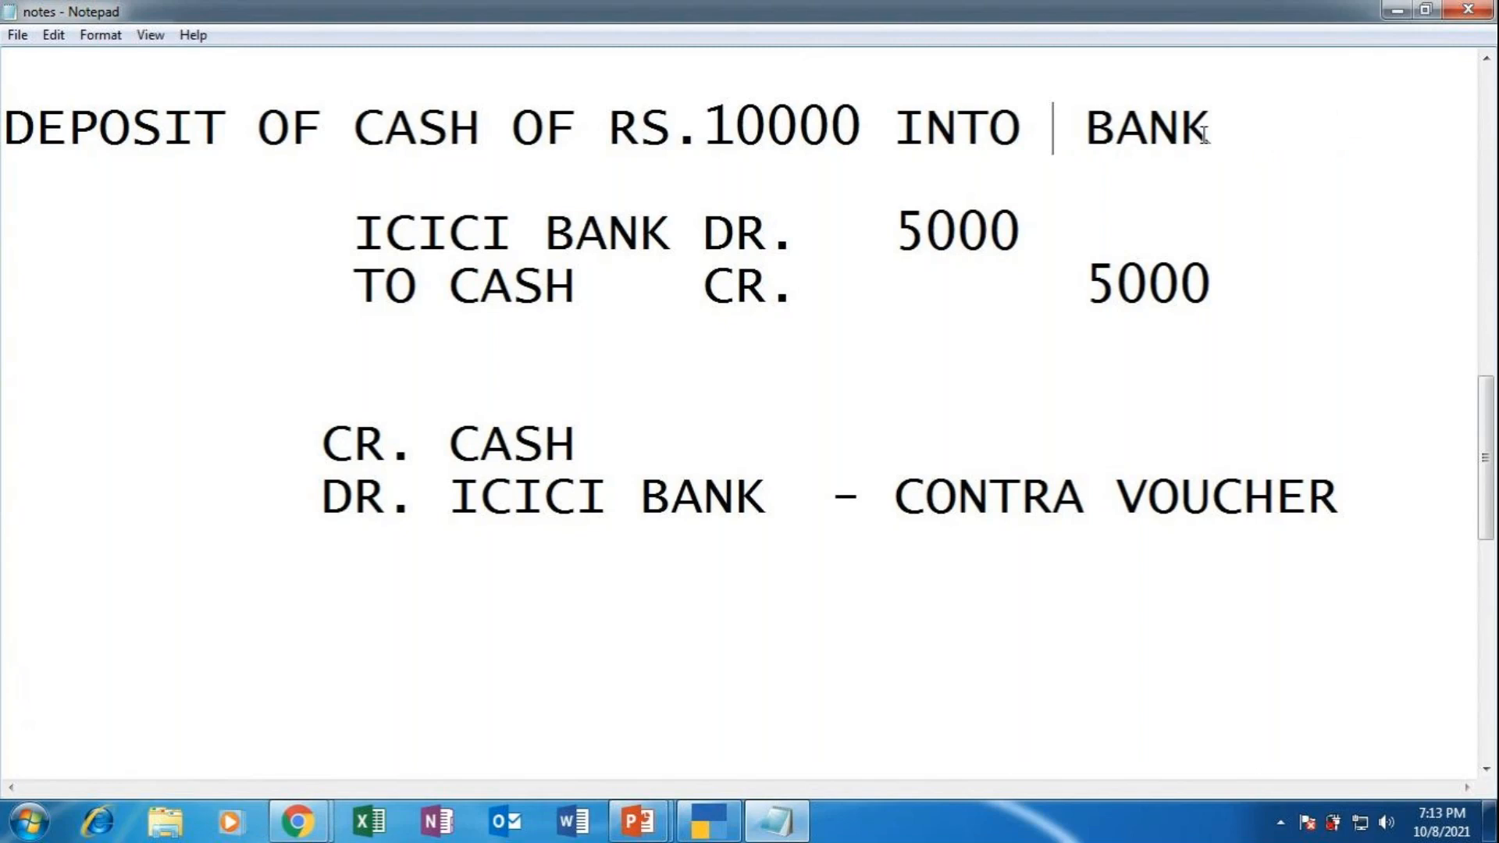
text(AXIS)
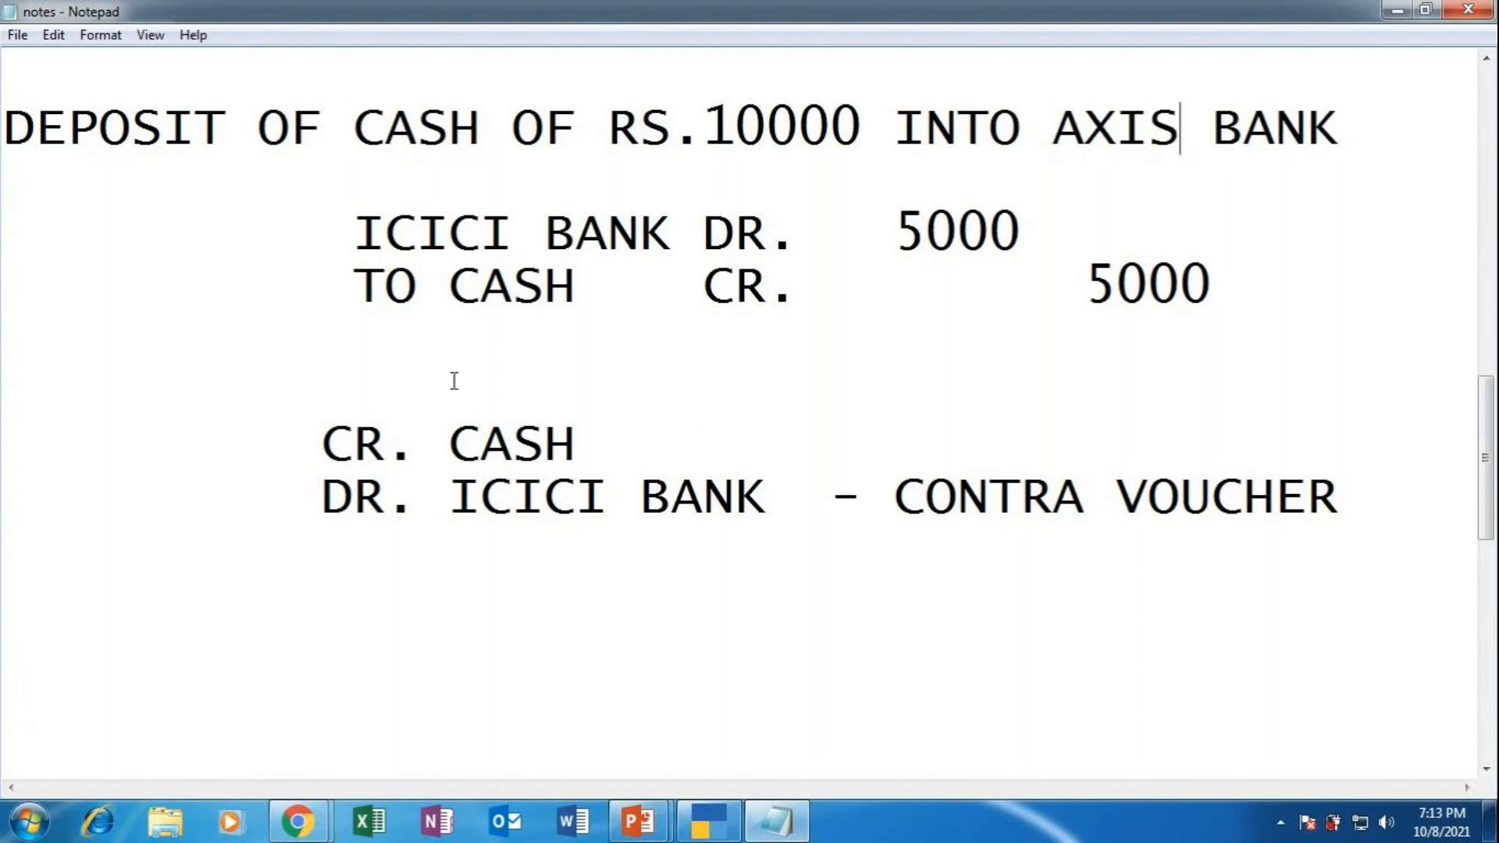
Delete the two journal entry lines for ICICI BANK and CASH below the heading.
drag(353, 233, 1238, 304)
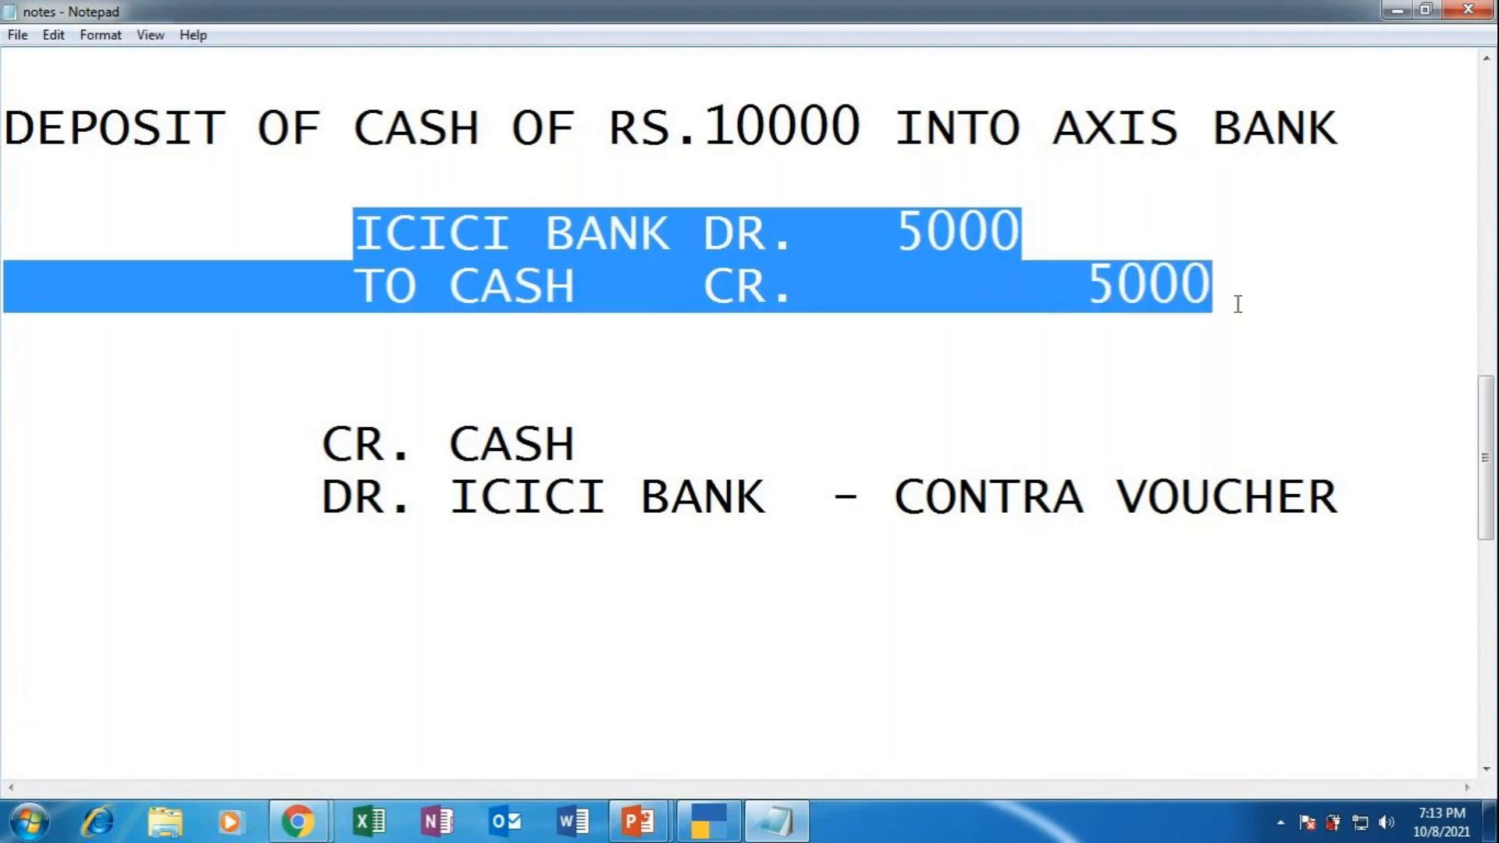
key(Delete)
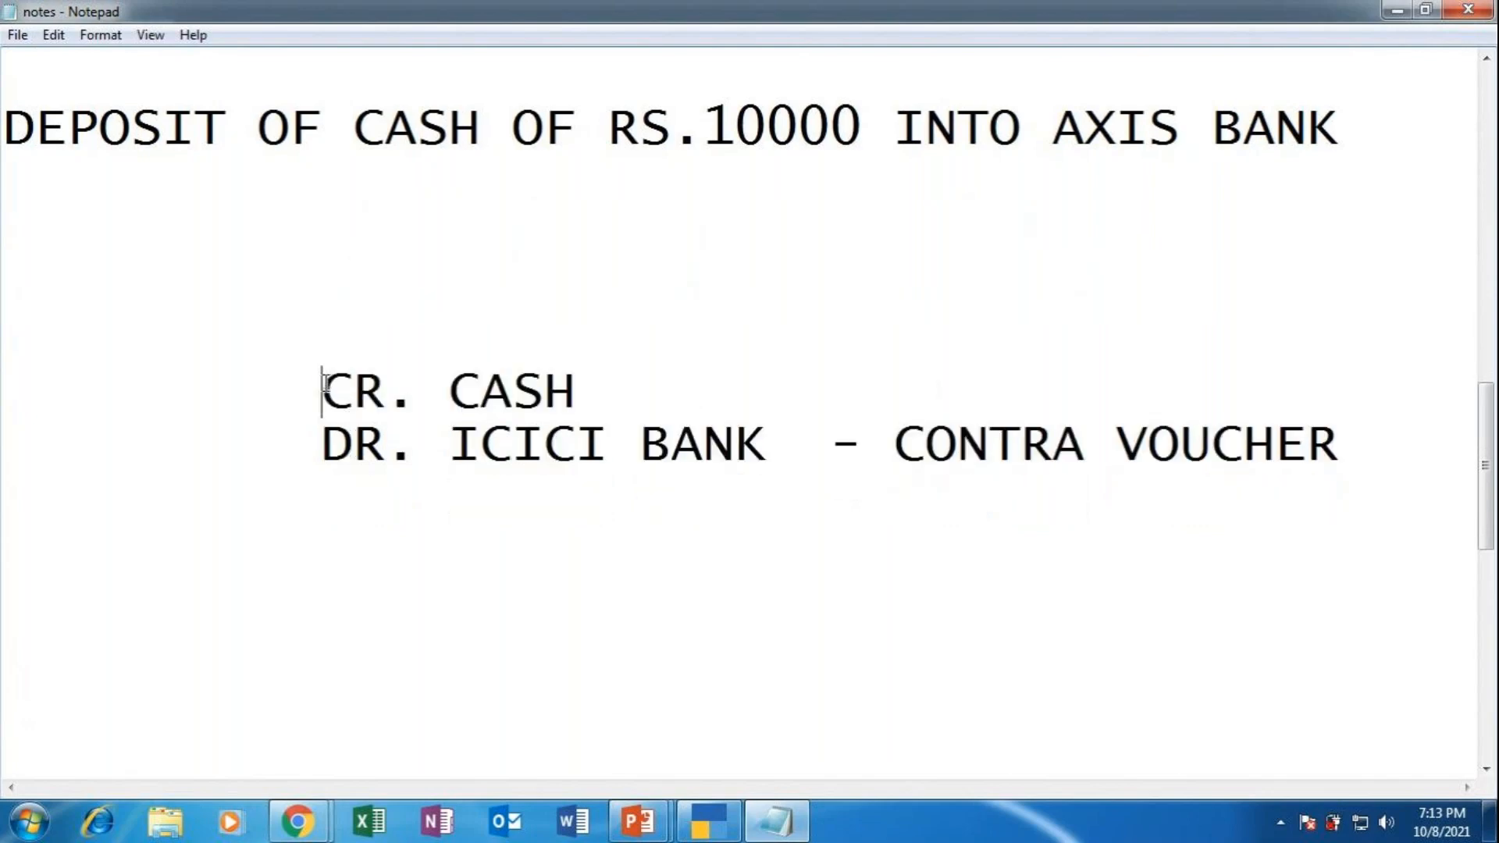
key(BackSpace)
key(BackSpace)
key(BackSpace)
key(BackSpace)
key(BackSpace)
key(BackSpace)
key(BackSpace)
Change the bank on the DR. line to AXIS and remove the CONTRA VOUCHER note after it.
click(614, 456)
key(BackSpace)
key(BackSpace)
key(BackSpace)
key(BackSpace)
key(BackSpace)
text(AXIS)
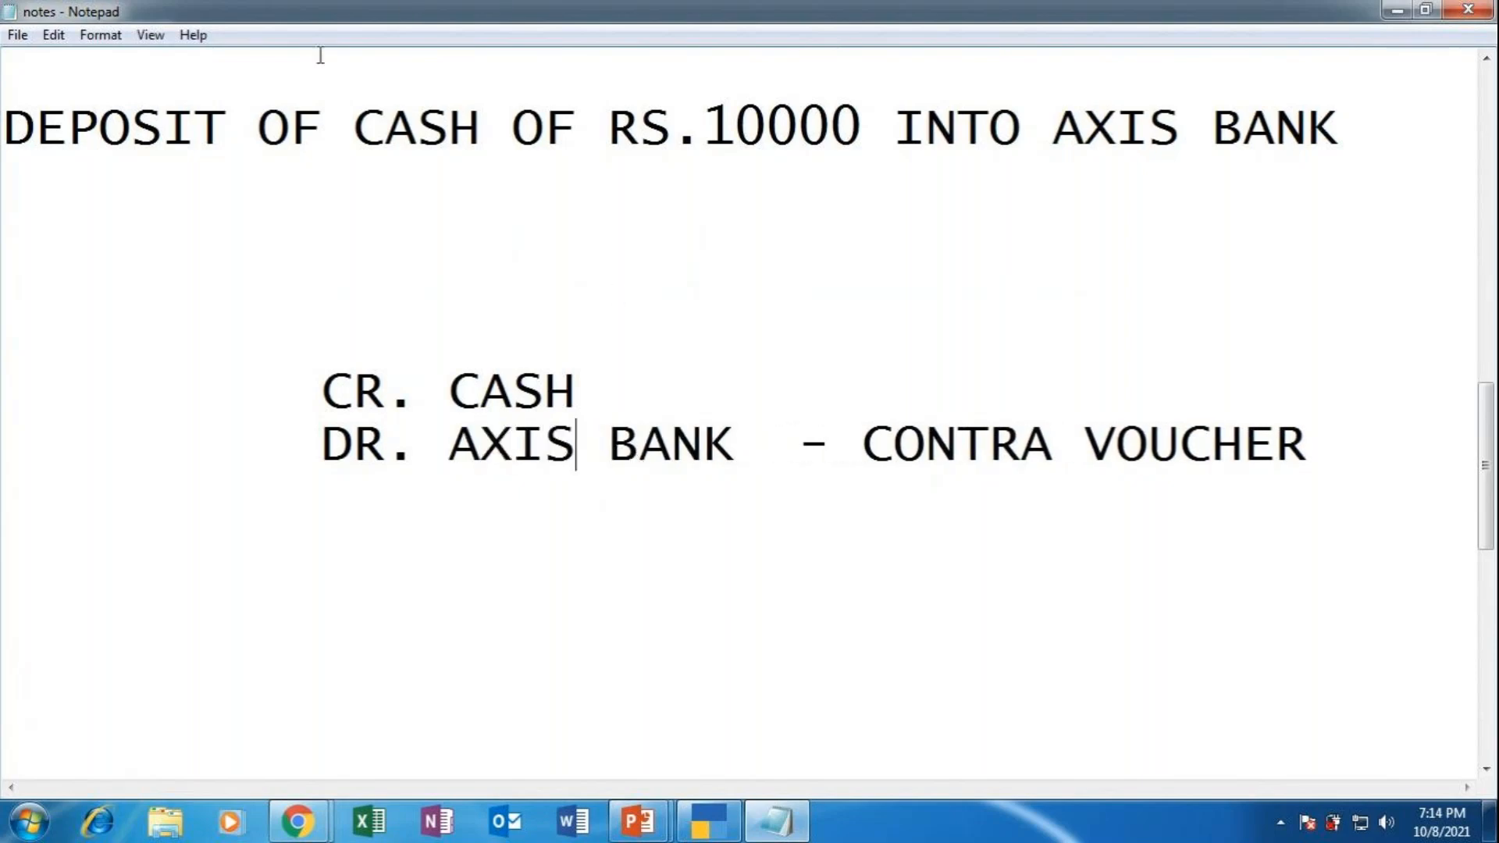
click(814, 452)
drag(859, 445, 1338, 441)
key(Delete)
key(BackSpace)
key(BackSpace)
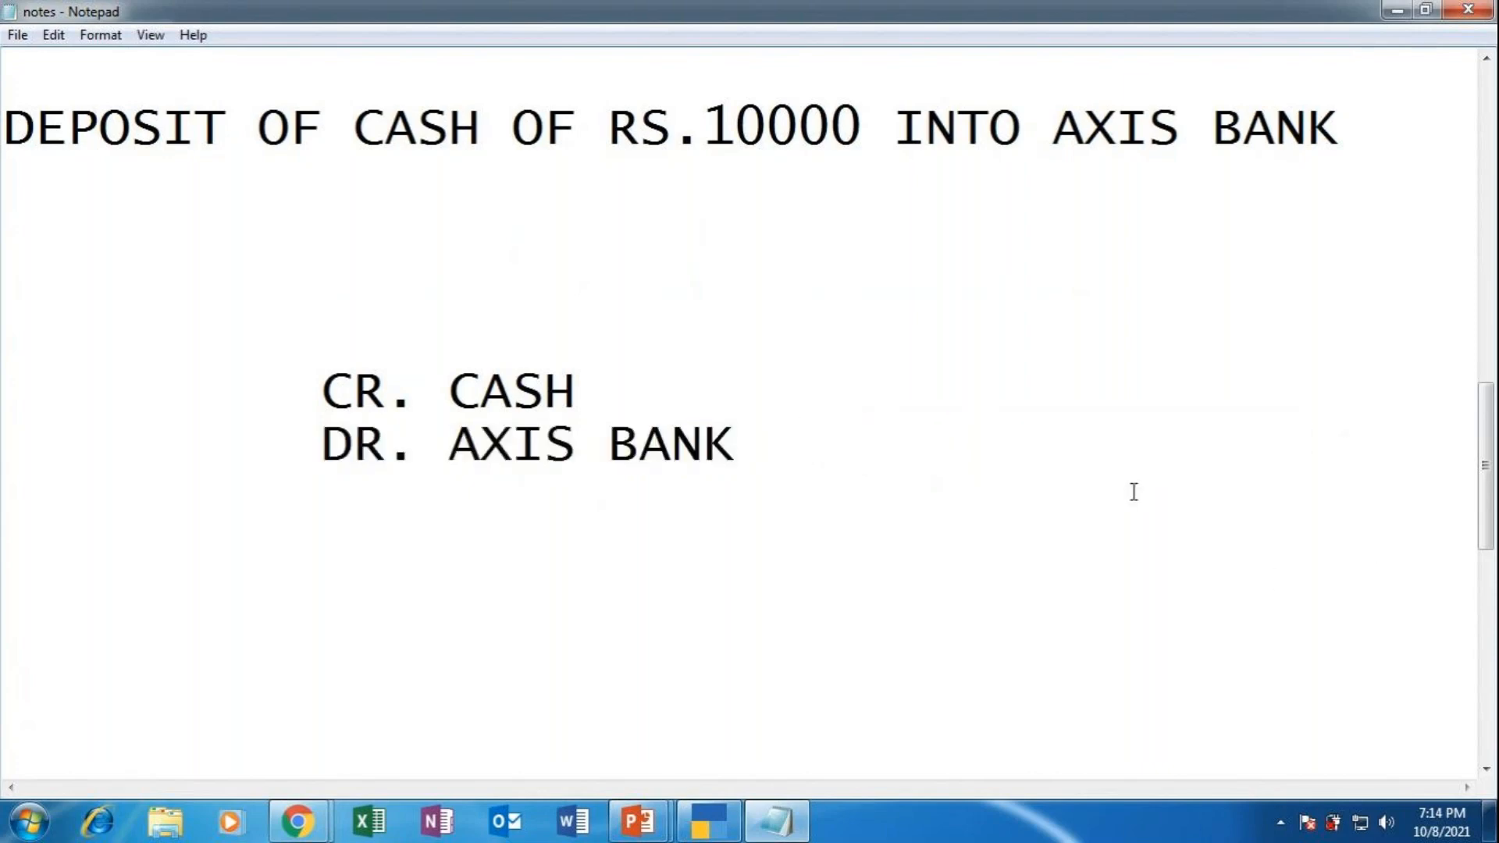
Enter 10000 as the credit amount for CASH and 10000 as the debit amount for AXIS BANK.
click(1019, 386)
text(10000)
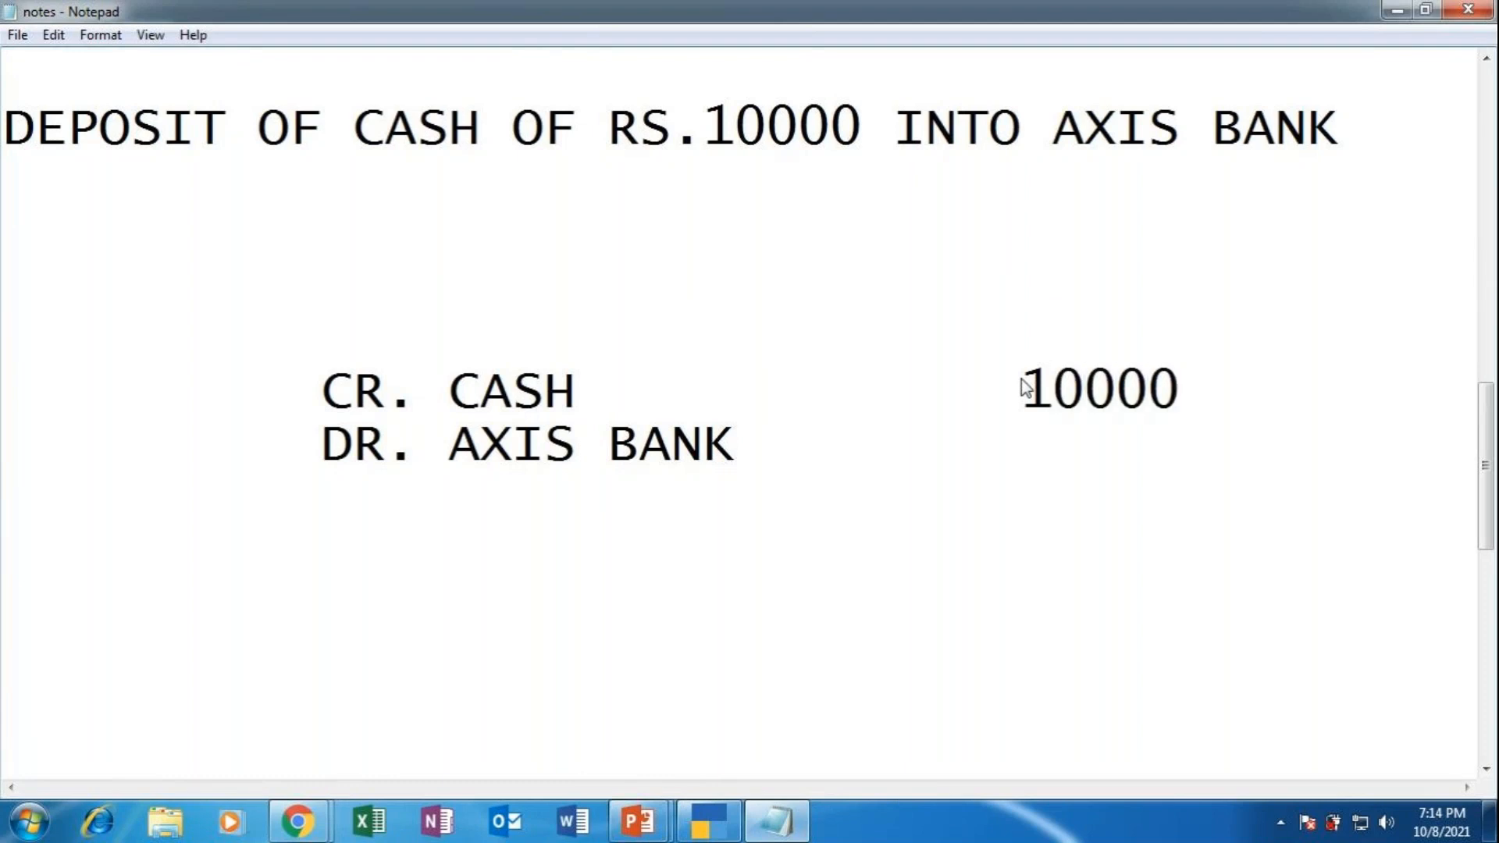
click(832, 463)
text(100000)
key(BackSpace)
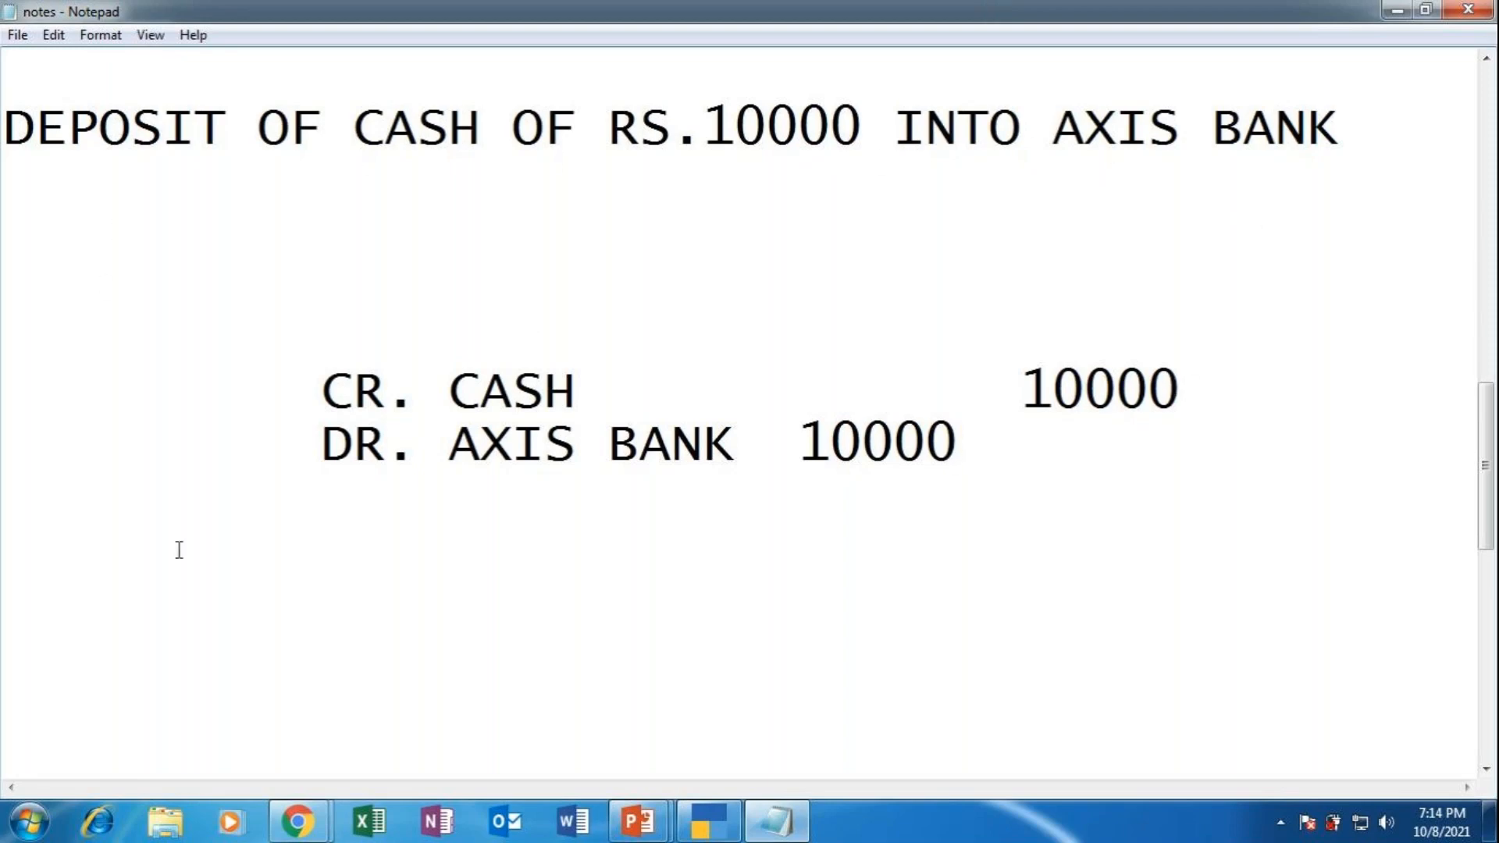
Switch back to the Contra voucher entry in TallyPrime.
mouse_move(712, 839)
click(719, 787)
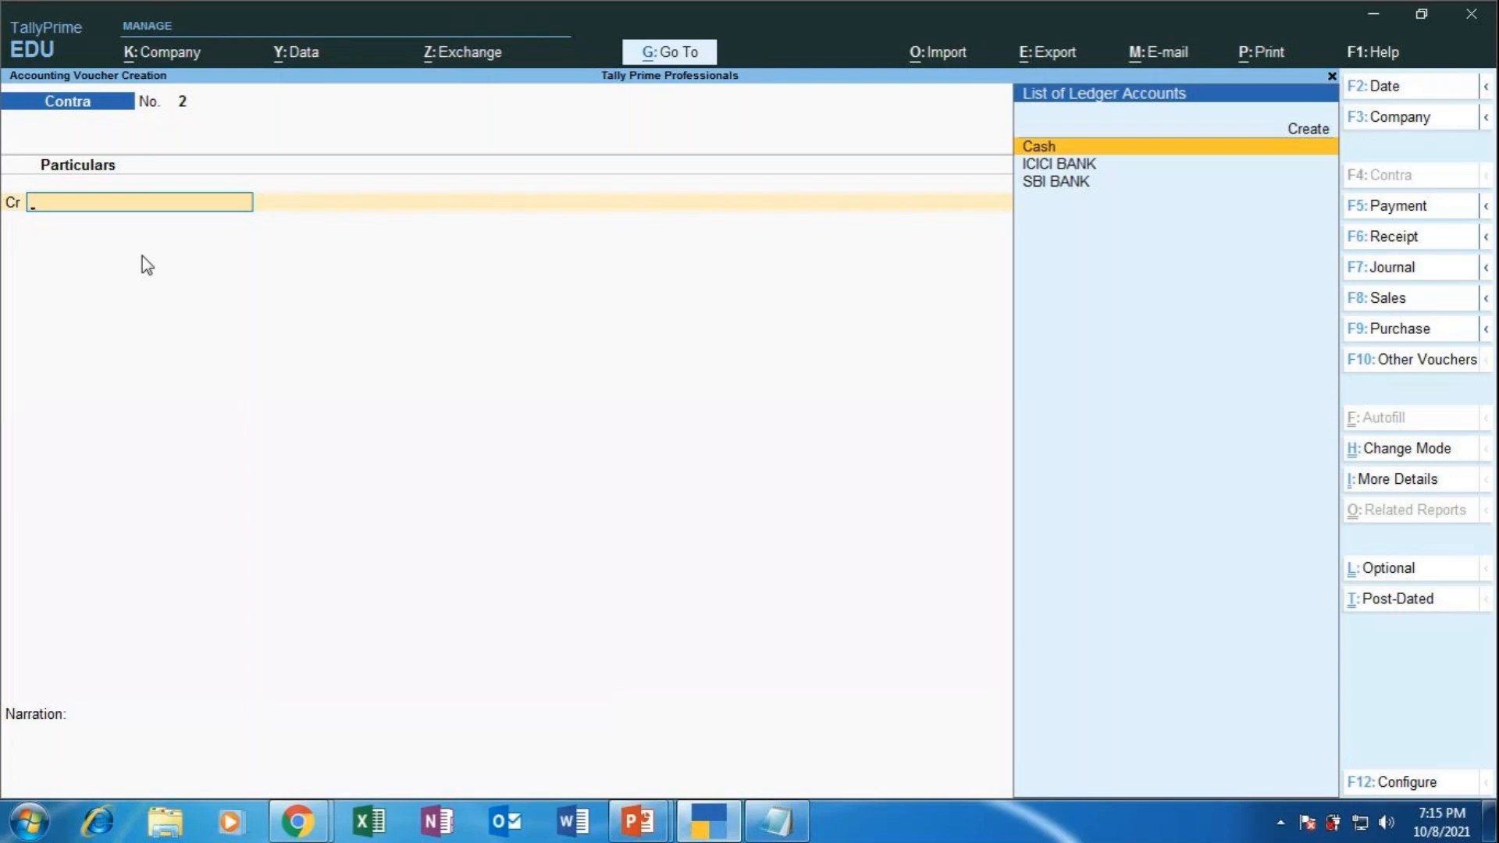
key(Return)
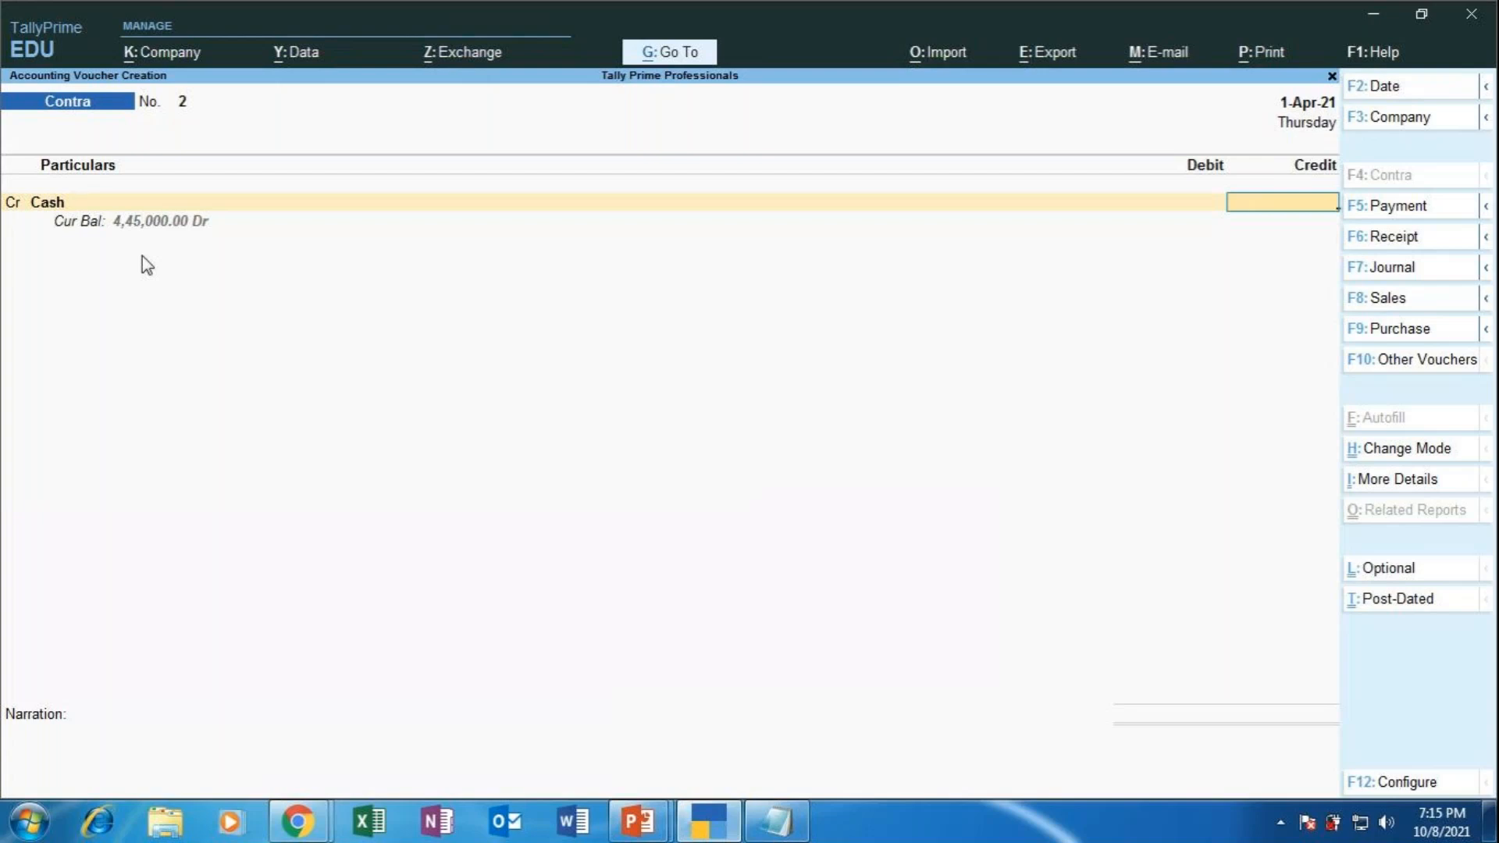
text(10000)
key(BackSpace)
text(0)
key(Escape)
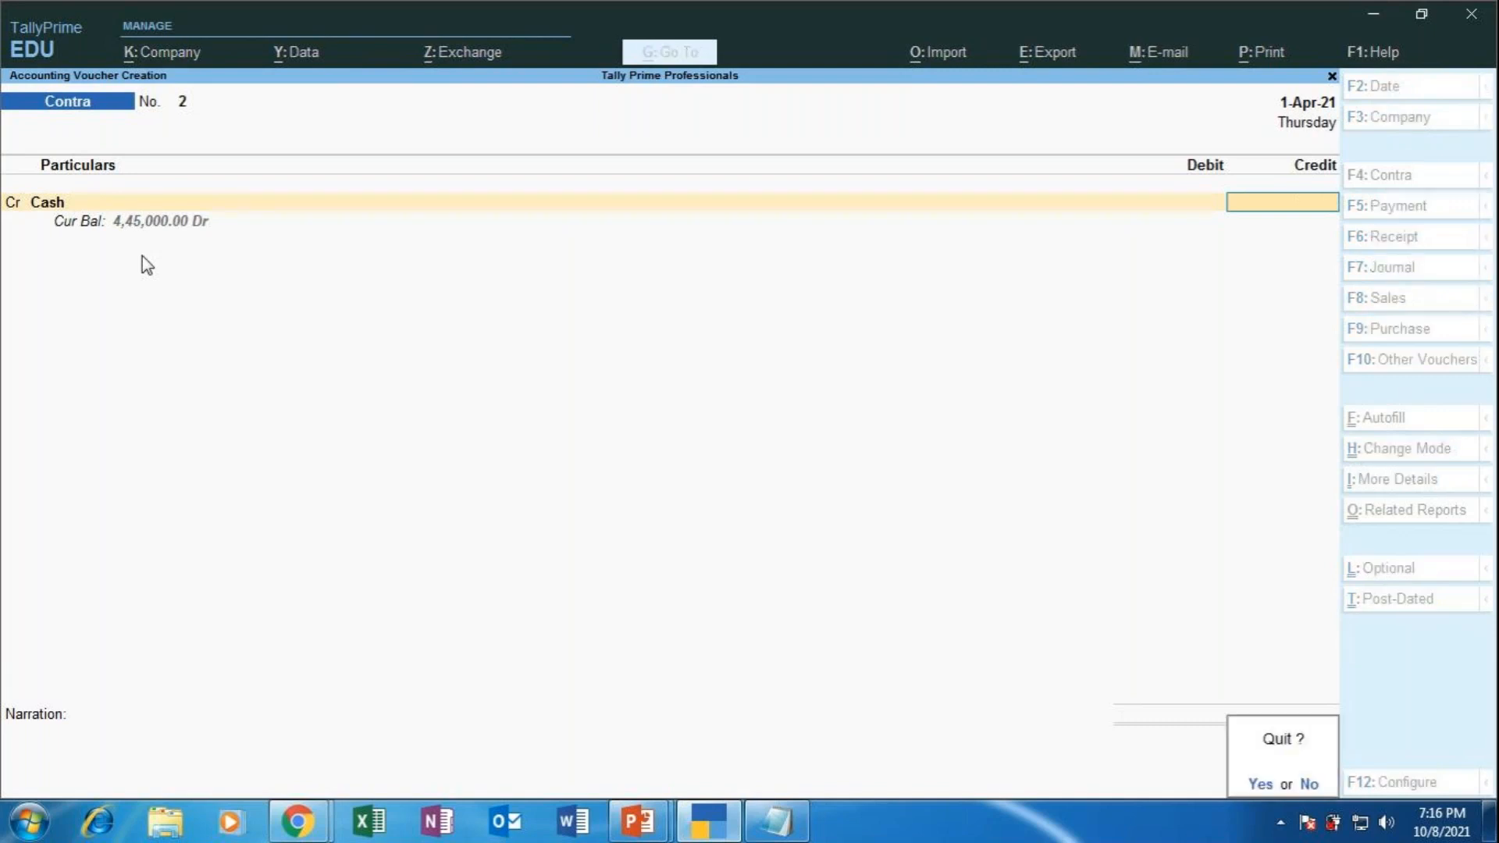
key(y)
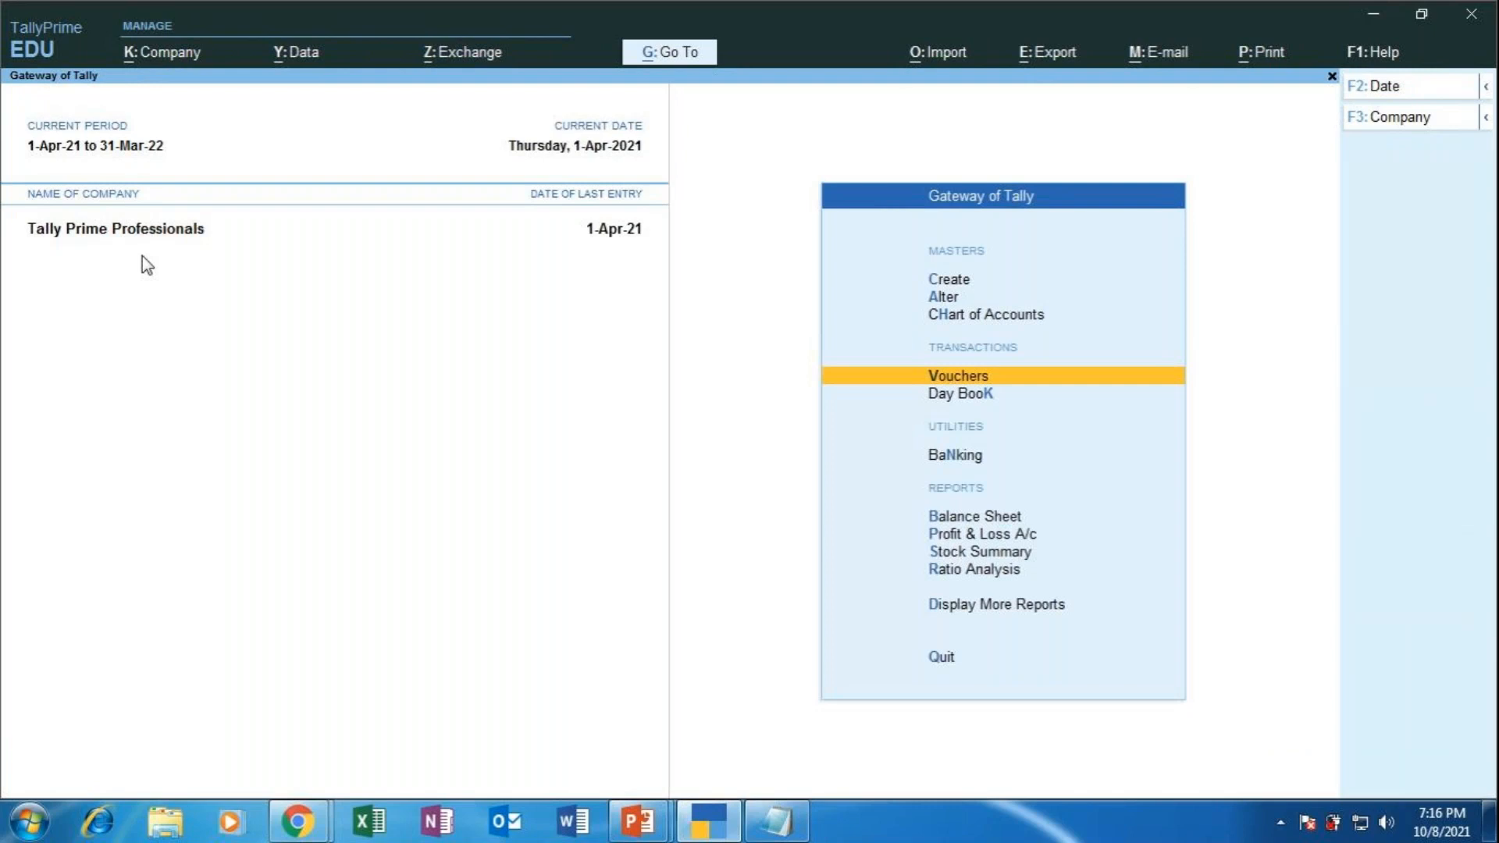
Open the Cash ledger for alteration from the ledger masters.
key(Up)
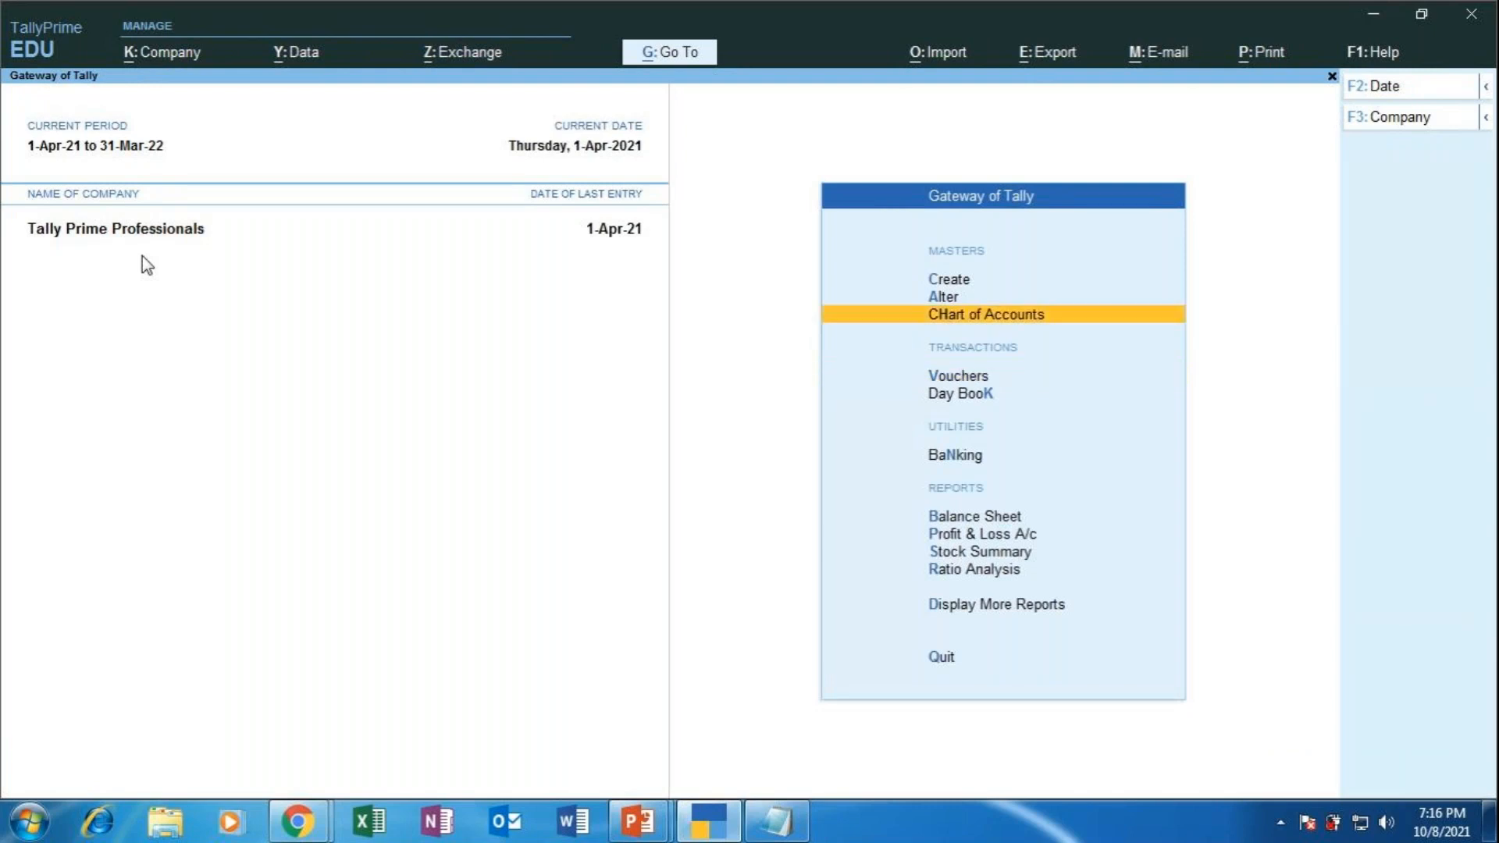
key(Up)
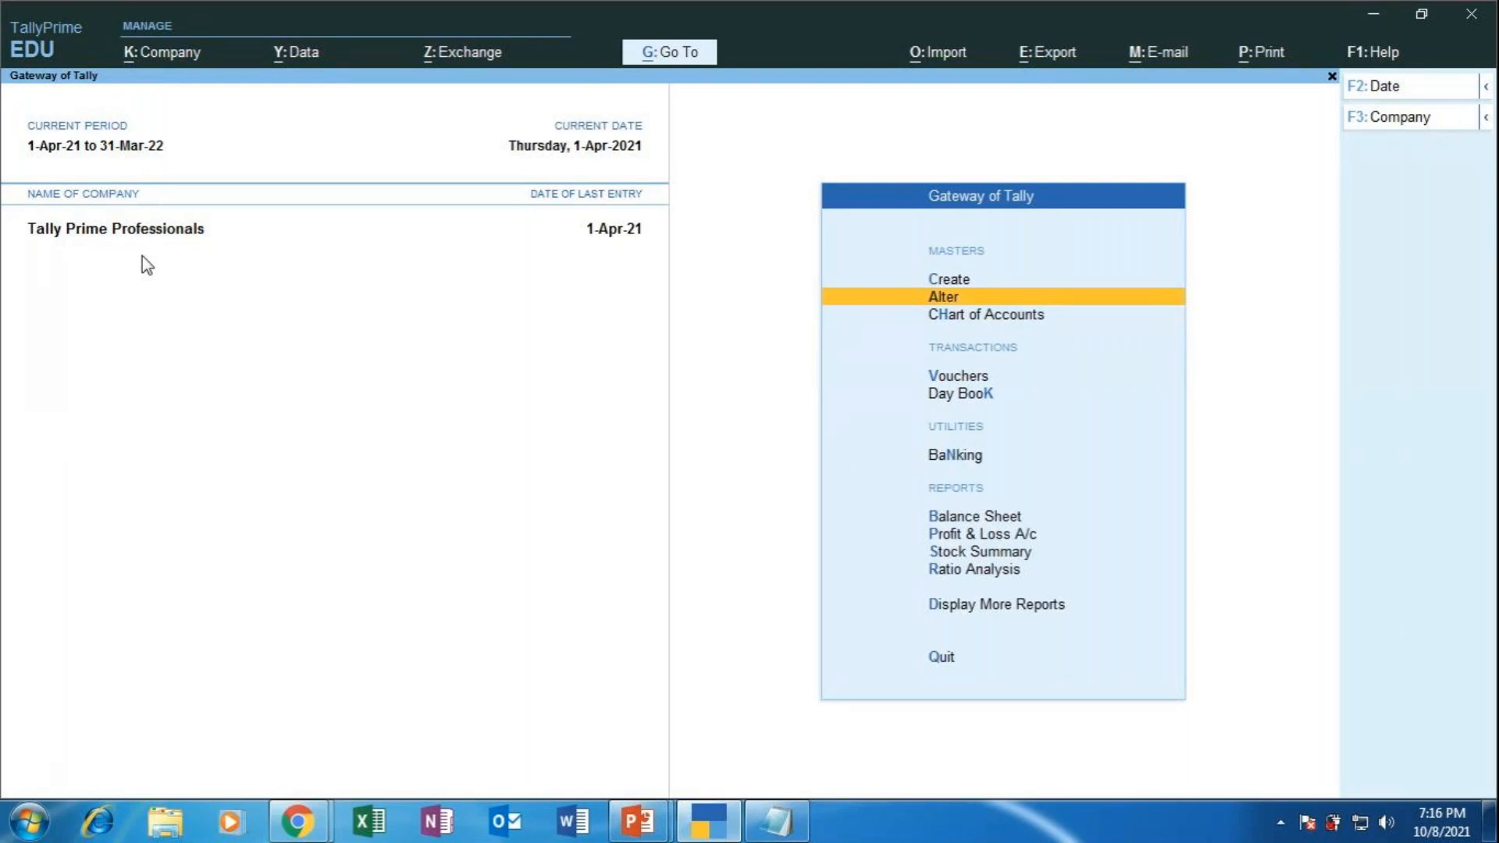
key(Return)
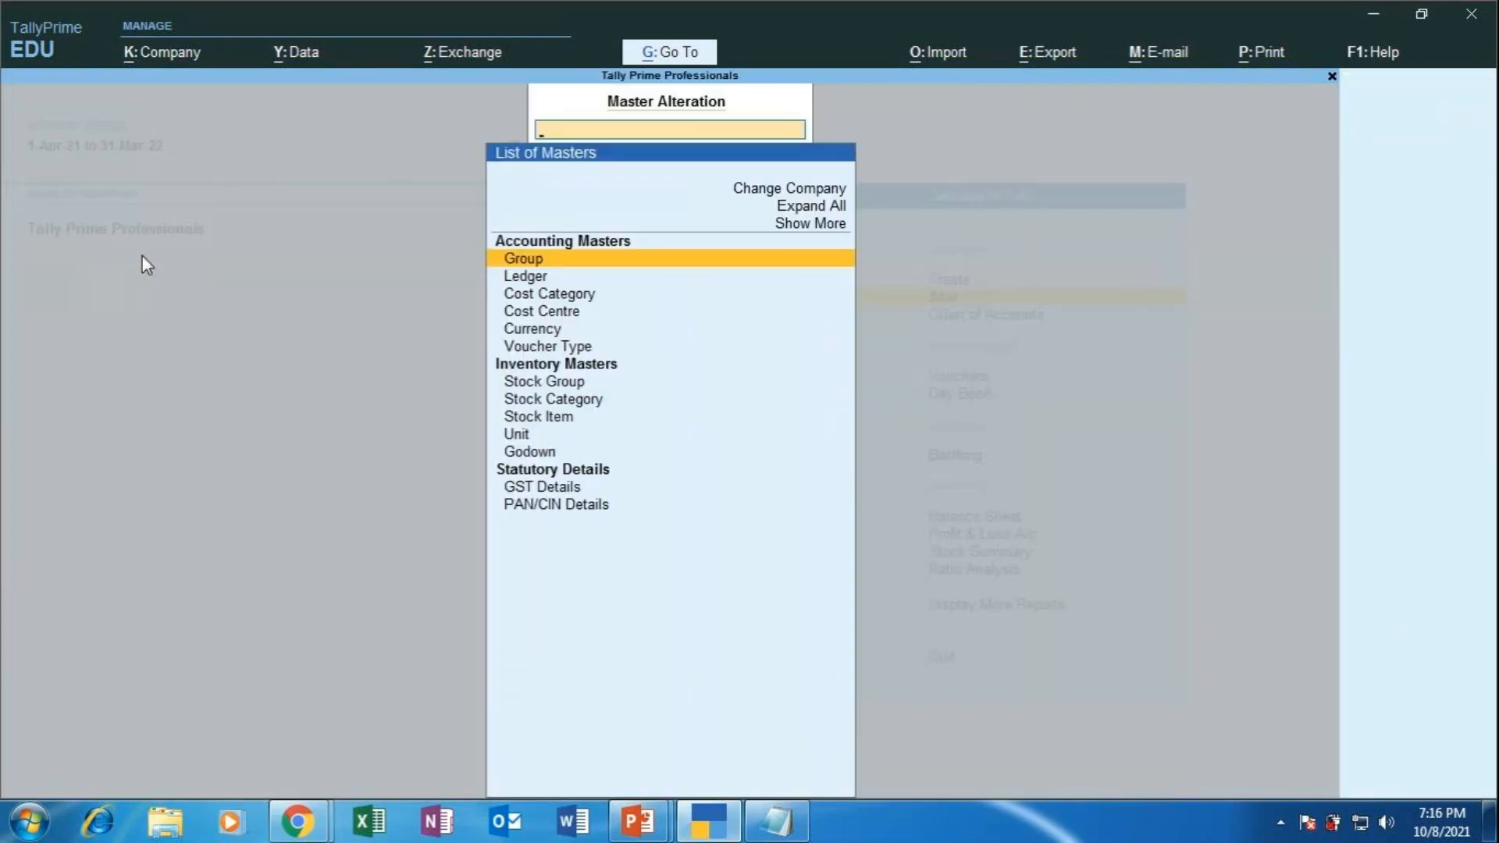
key(Down)
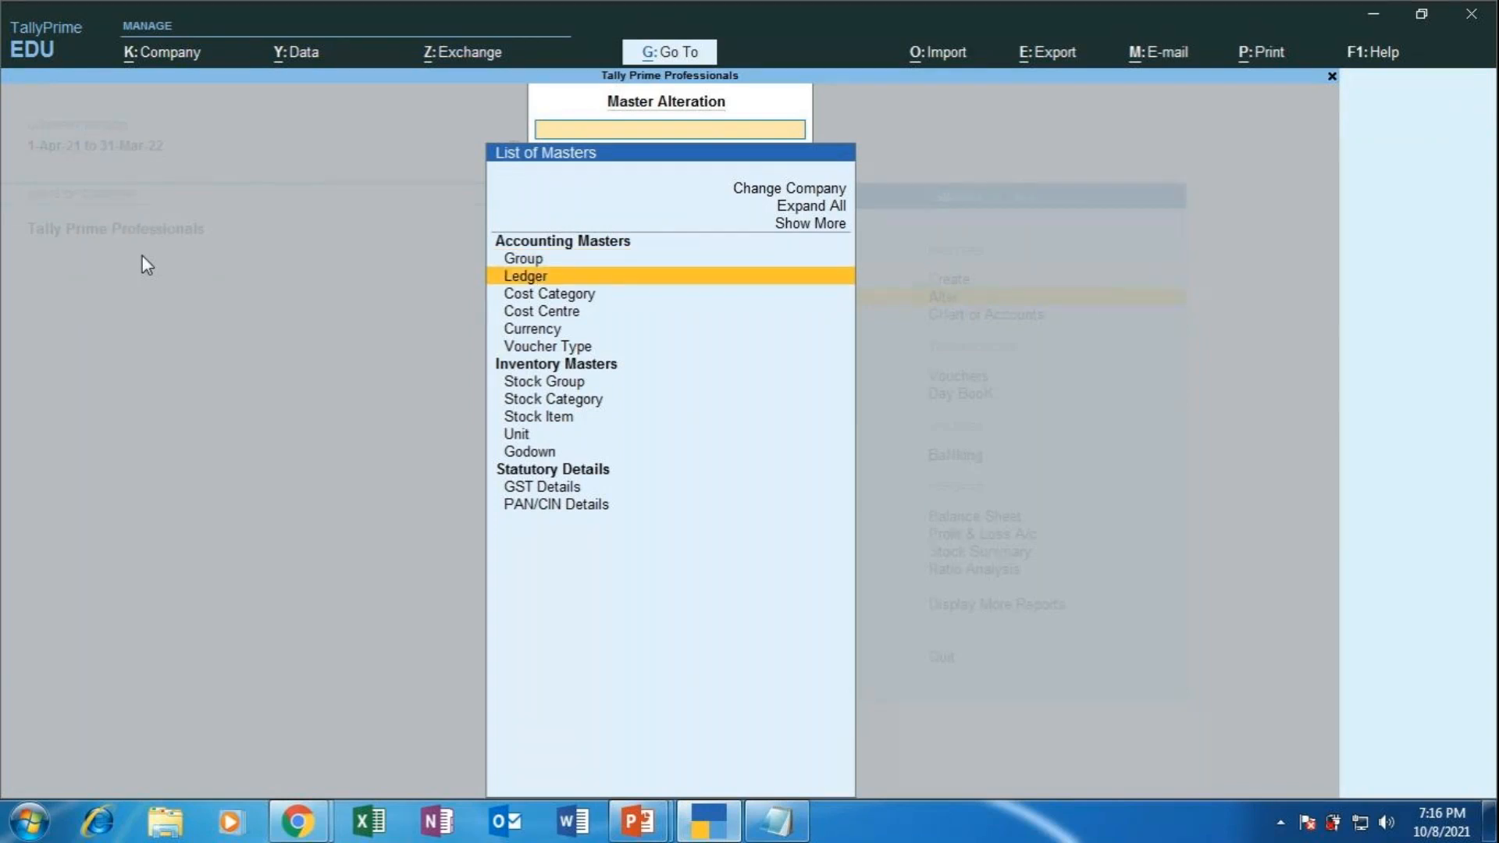
key(Return)
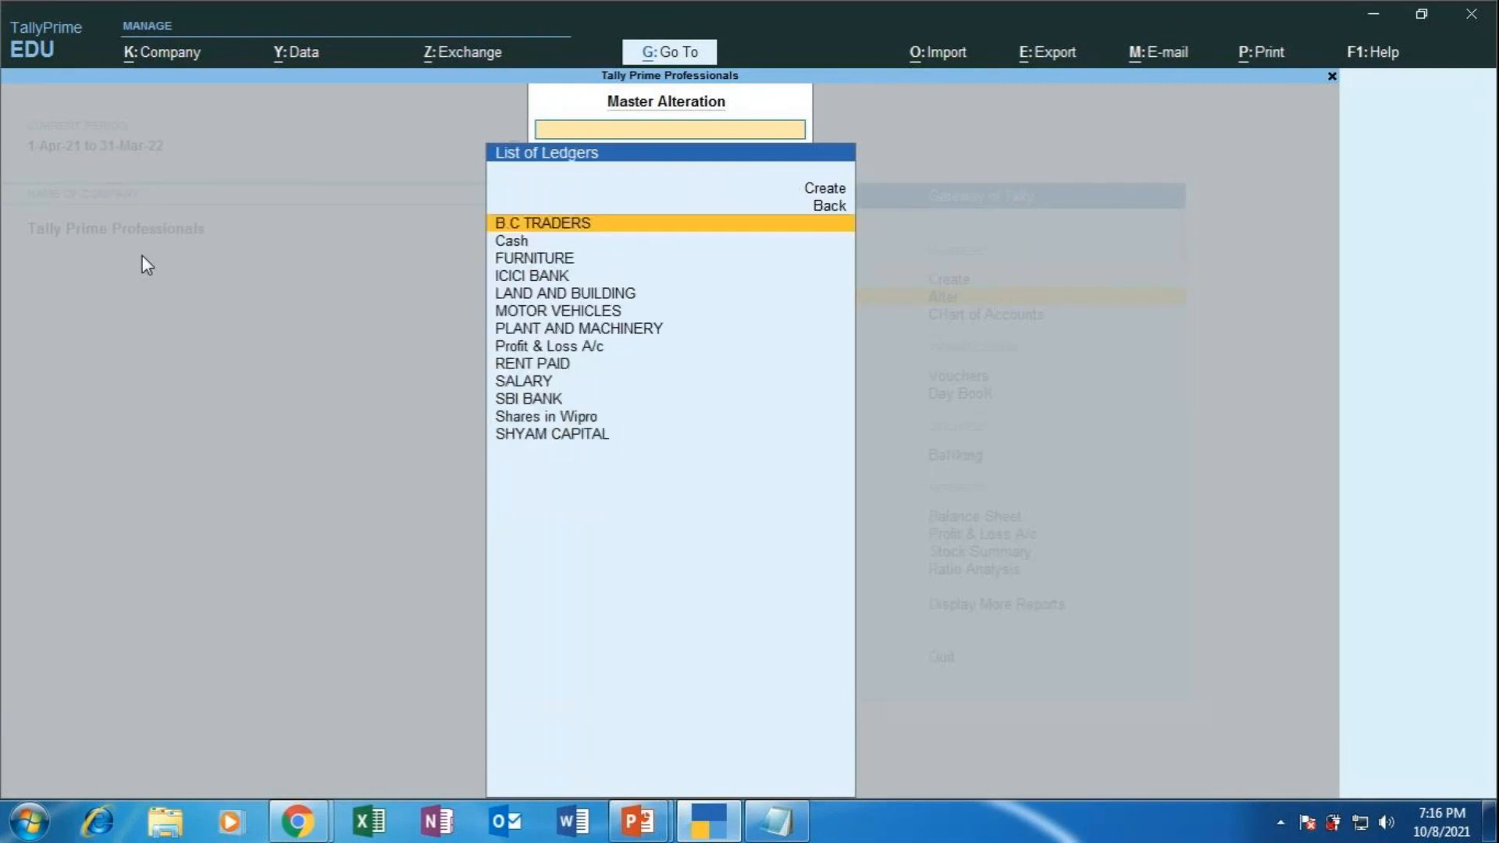
key(Down)
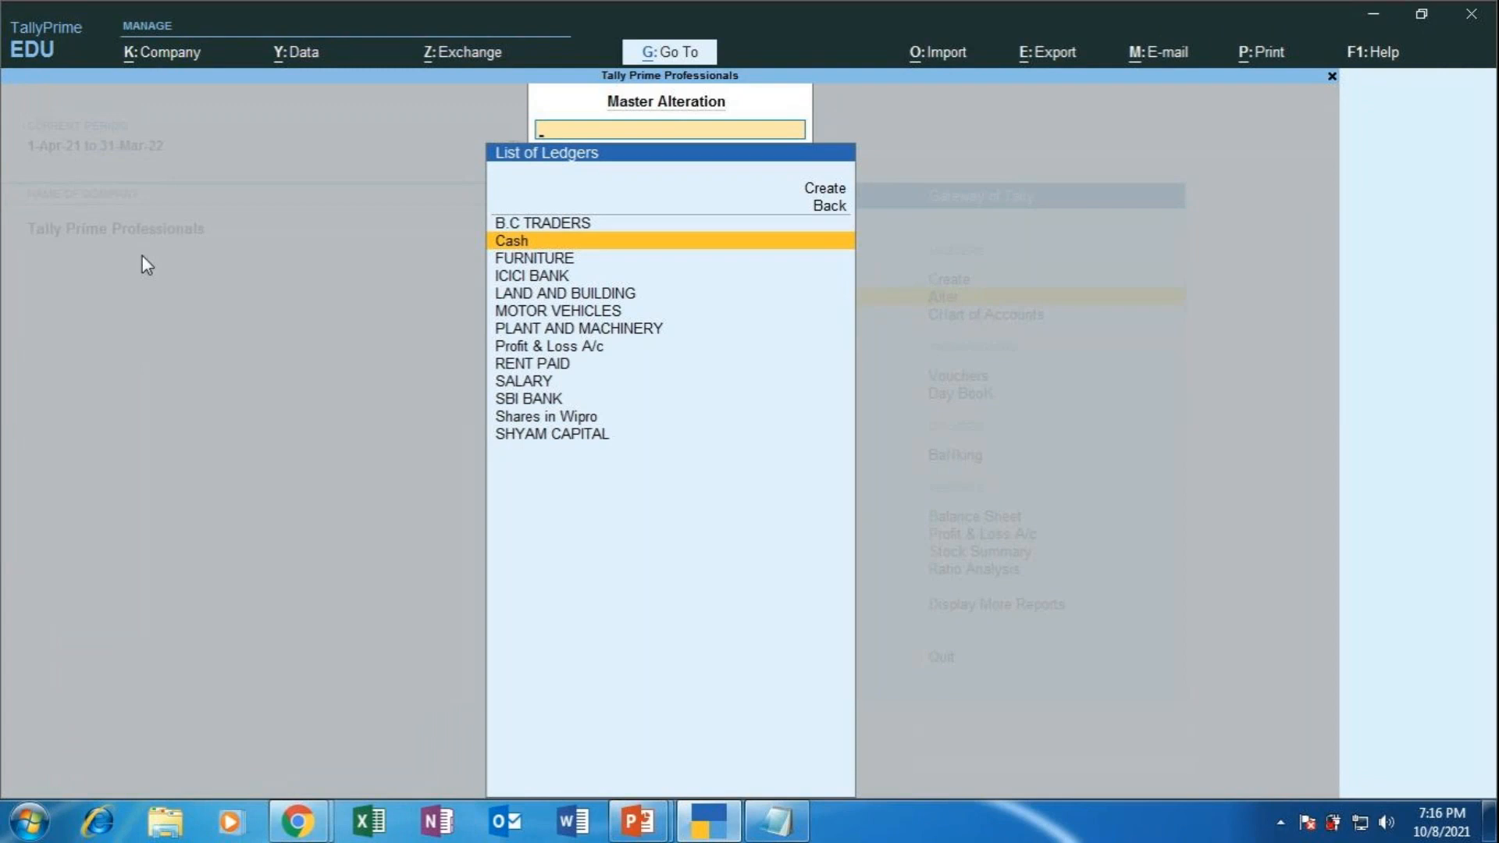
key(Return)
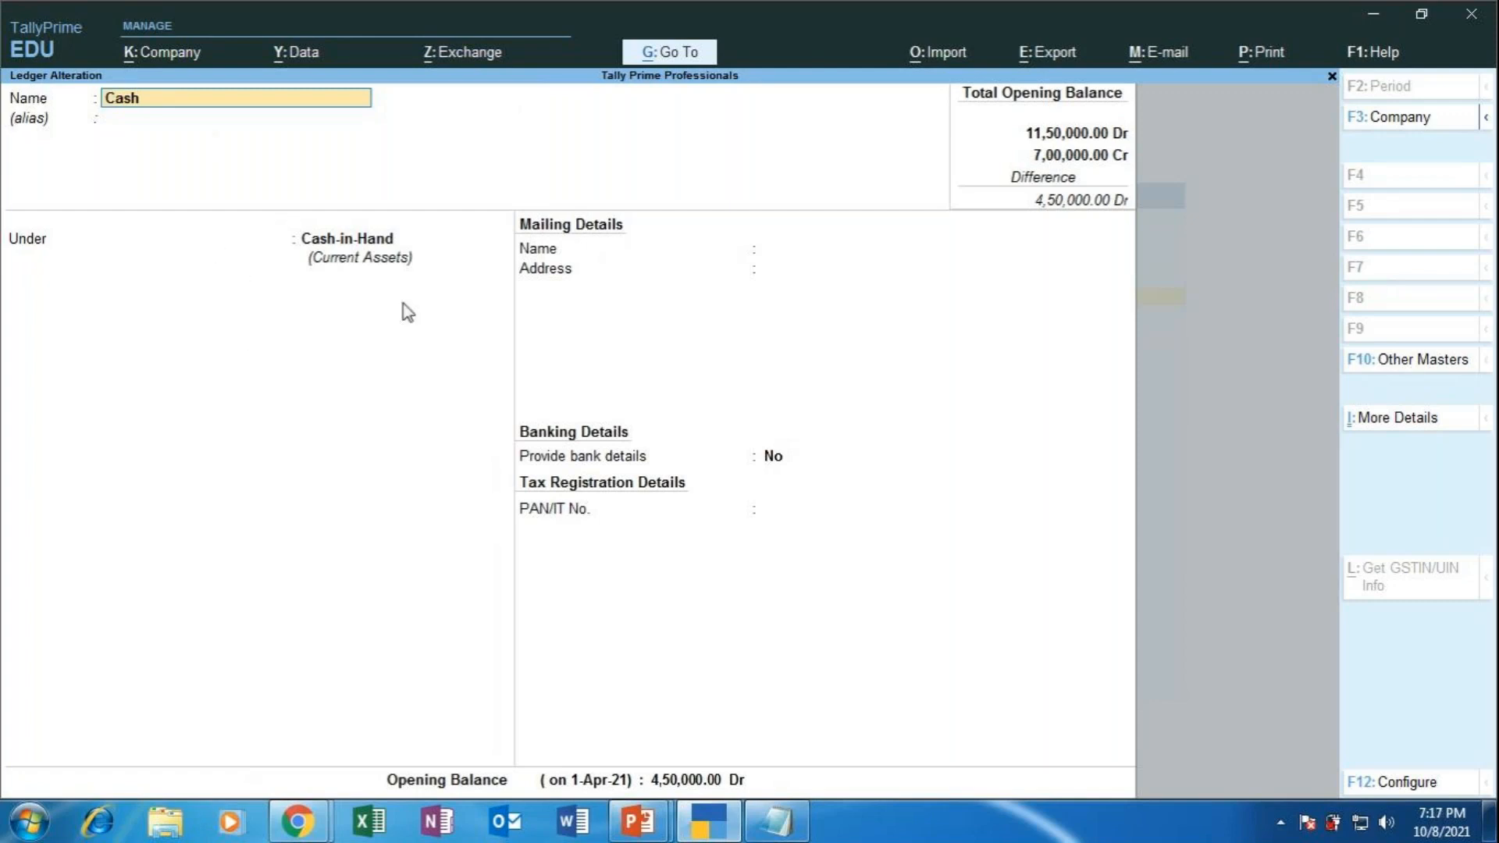
Review the Cash ledger's fields through to the opening balance and accept the ledger with its existing details.
key(Return)
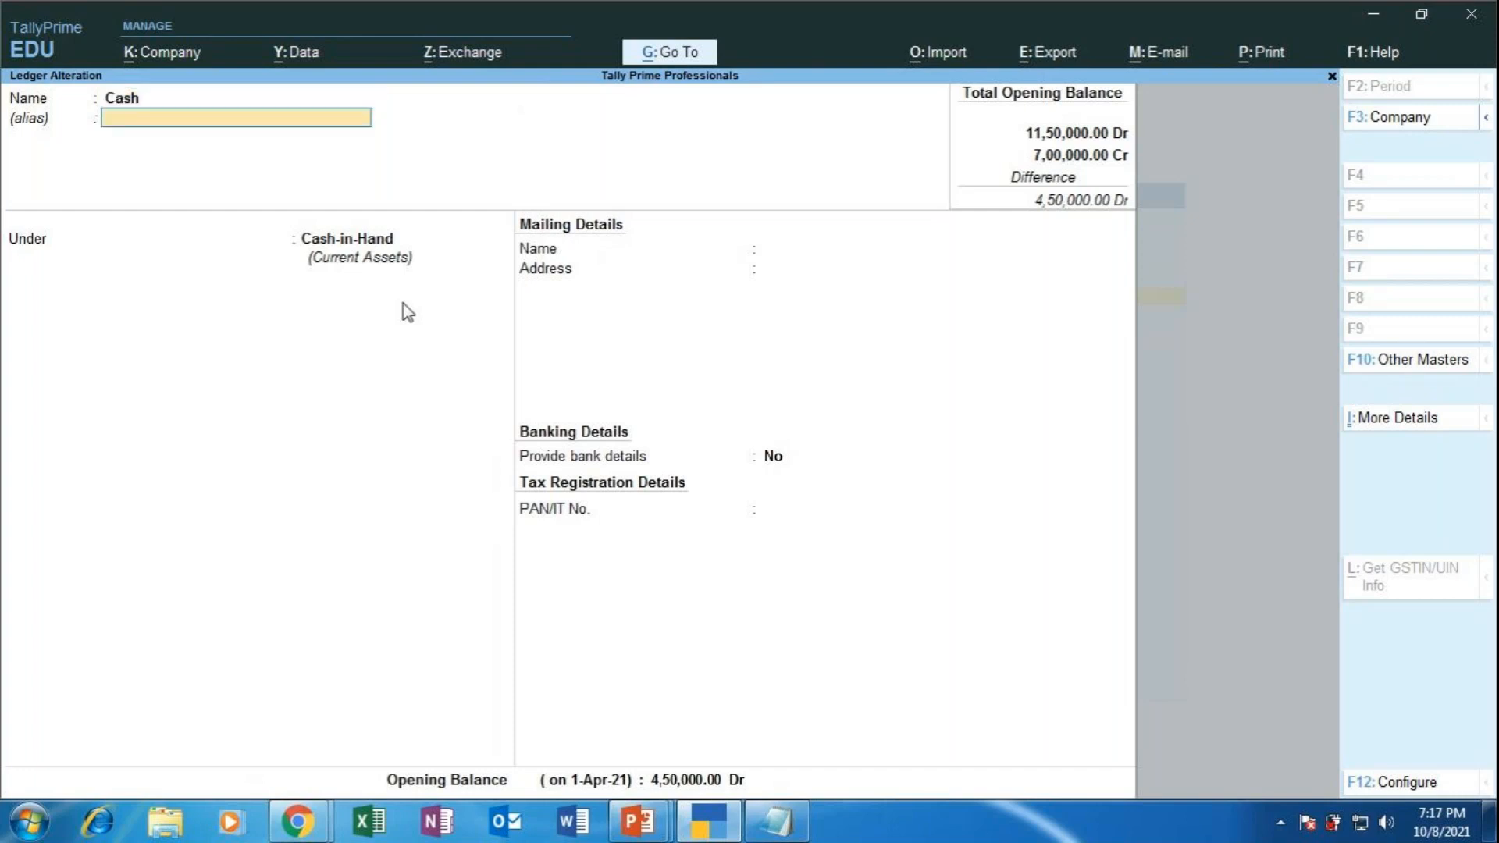
key(Return)
key(Return)
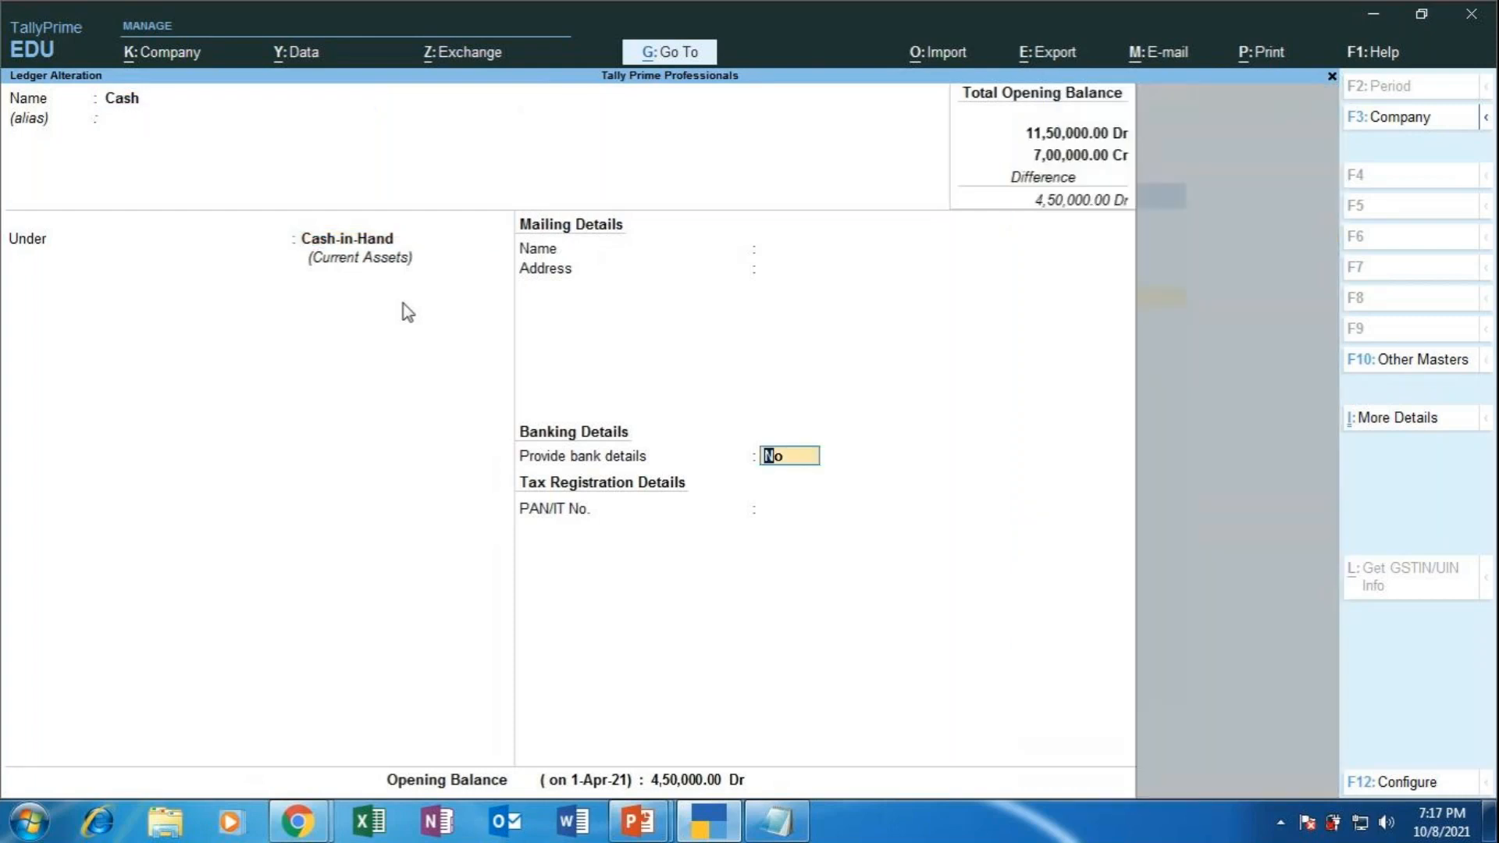
key(Return)
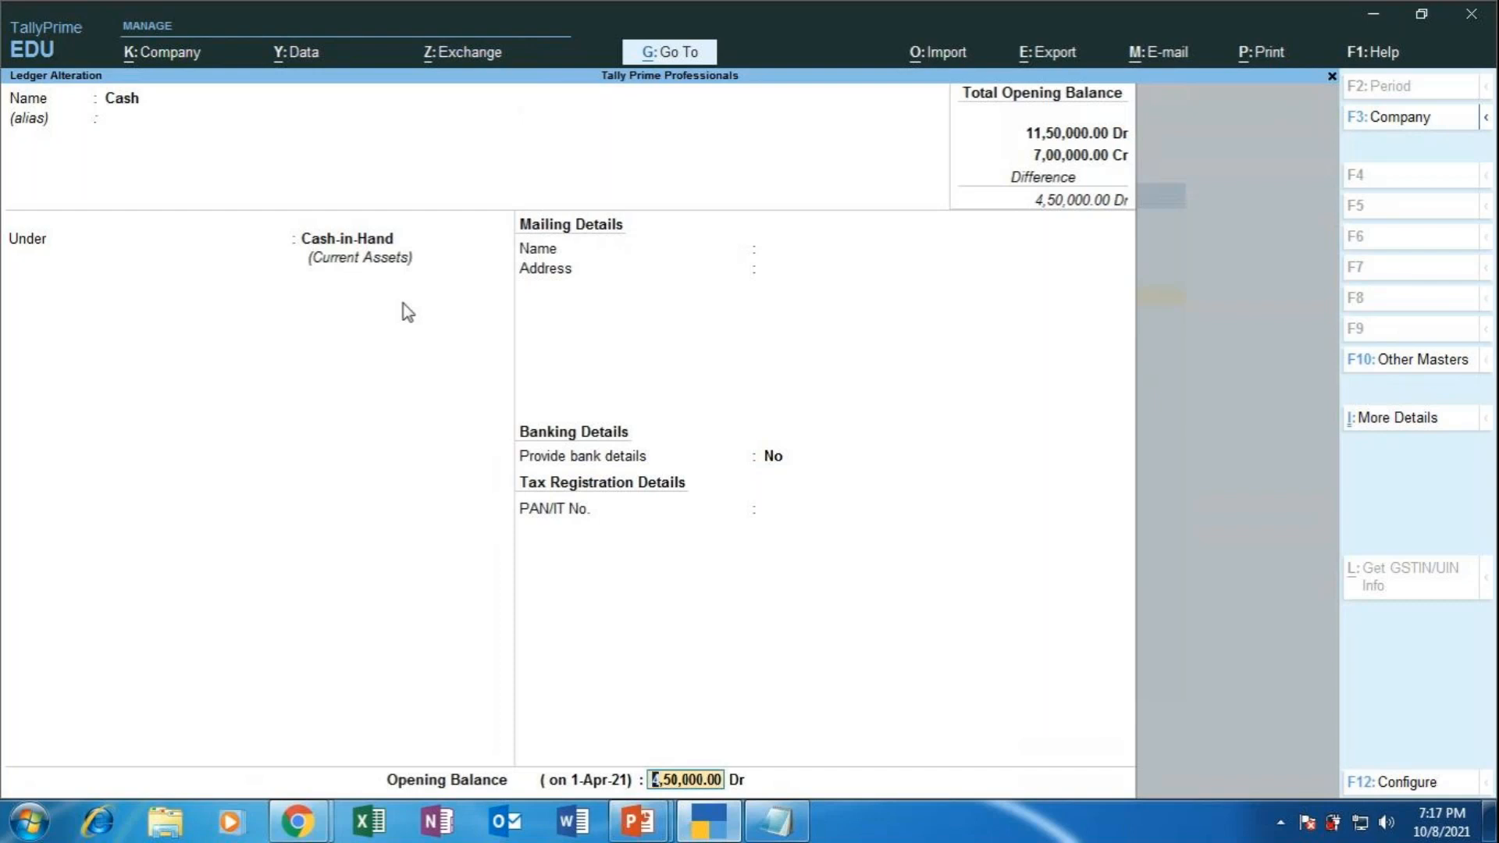
key(Return)
key(Return)
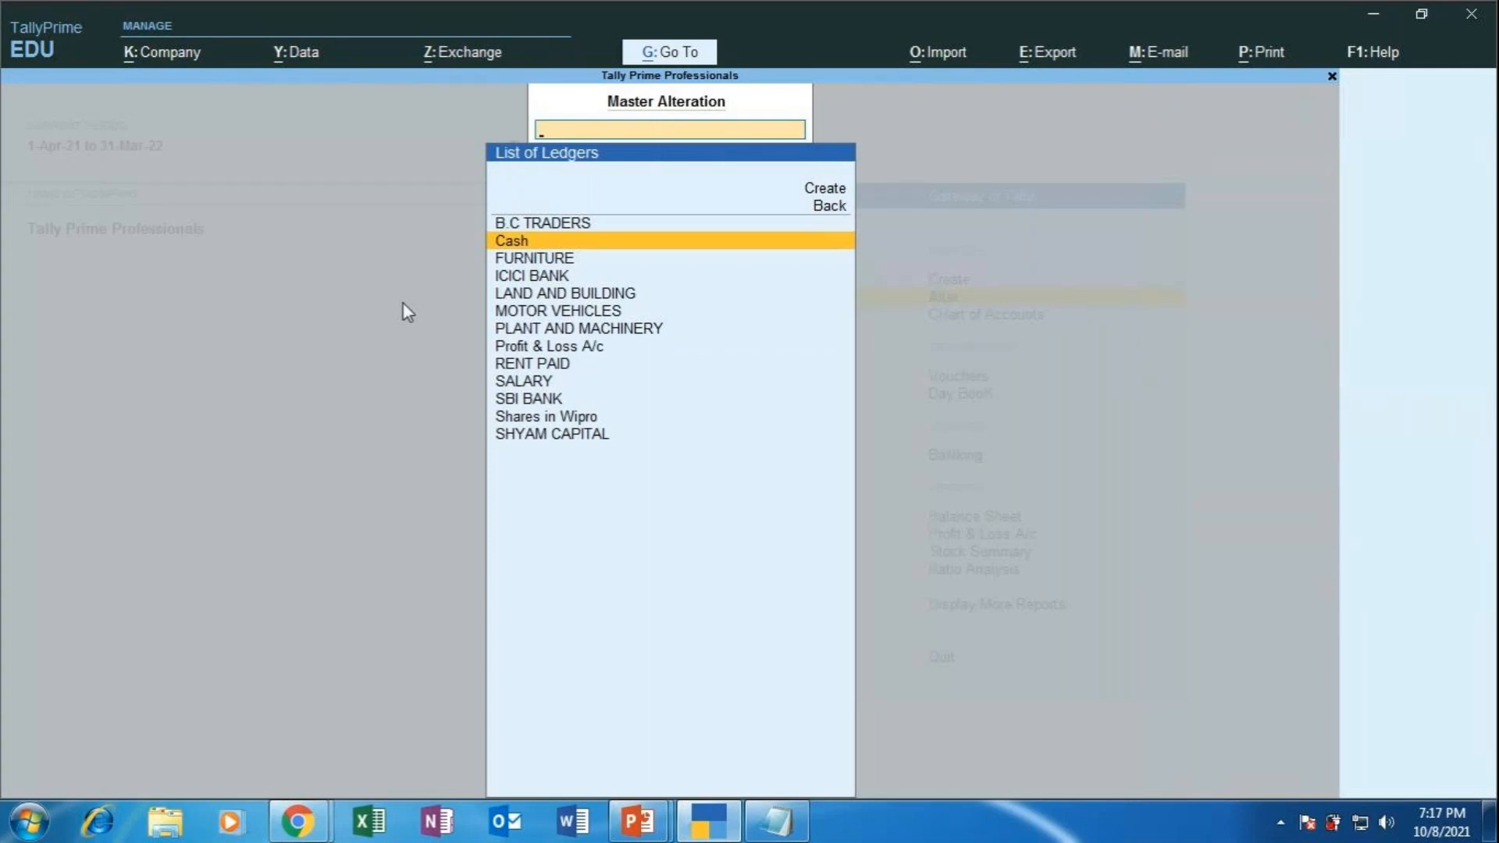
Reopen the Cash ledger, examine its group, bank details setting and opening balance, and accept it without edits.
key(Return)
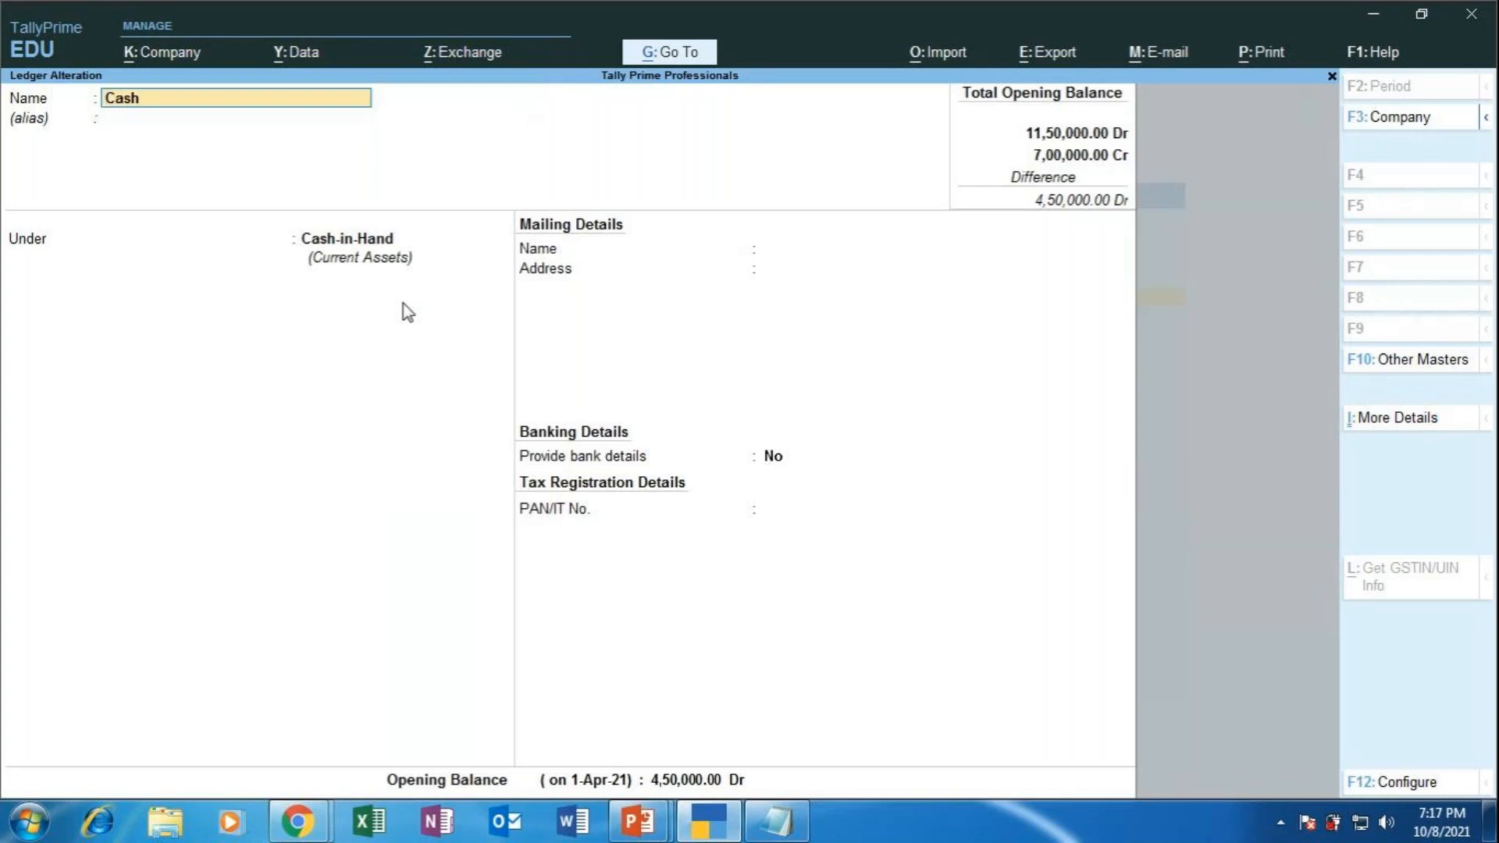
key(Return)
key(Return)
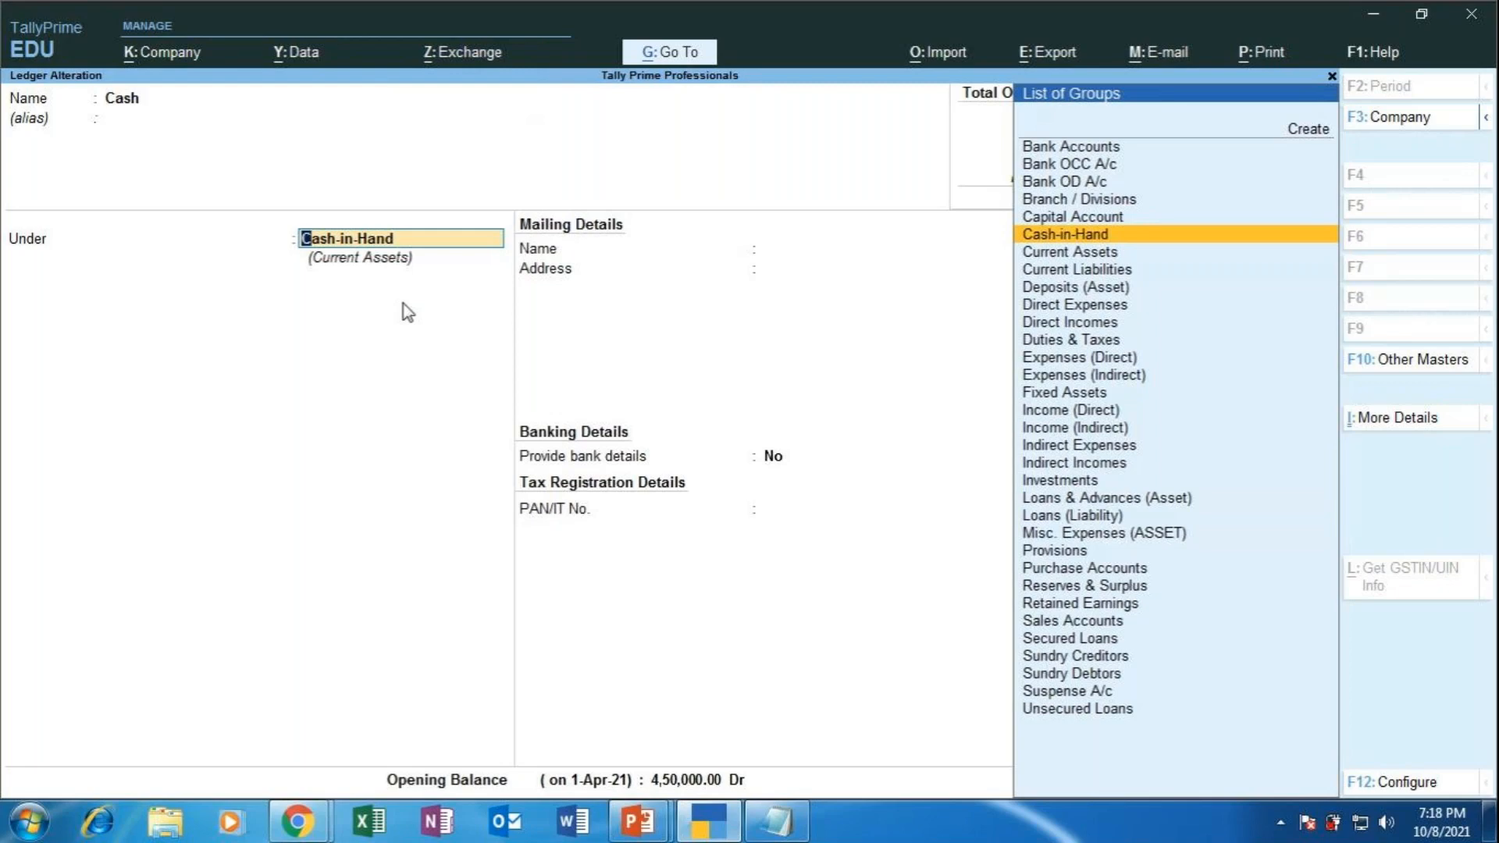
key(Return)
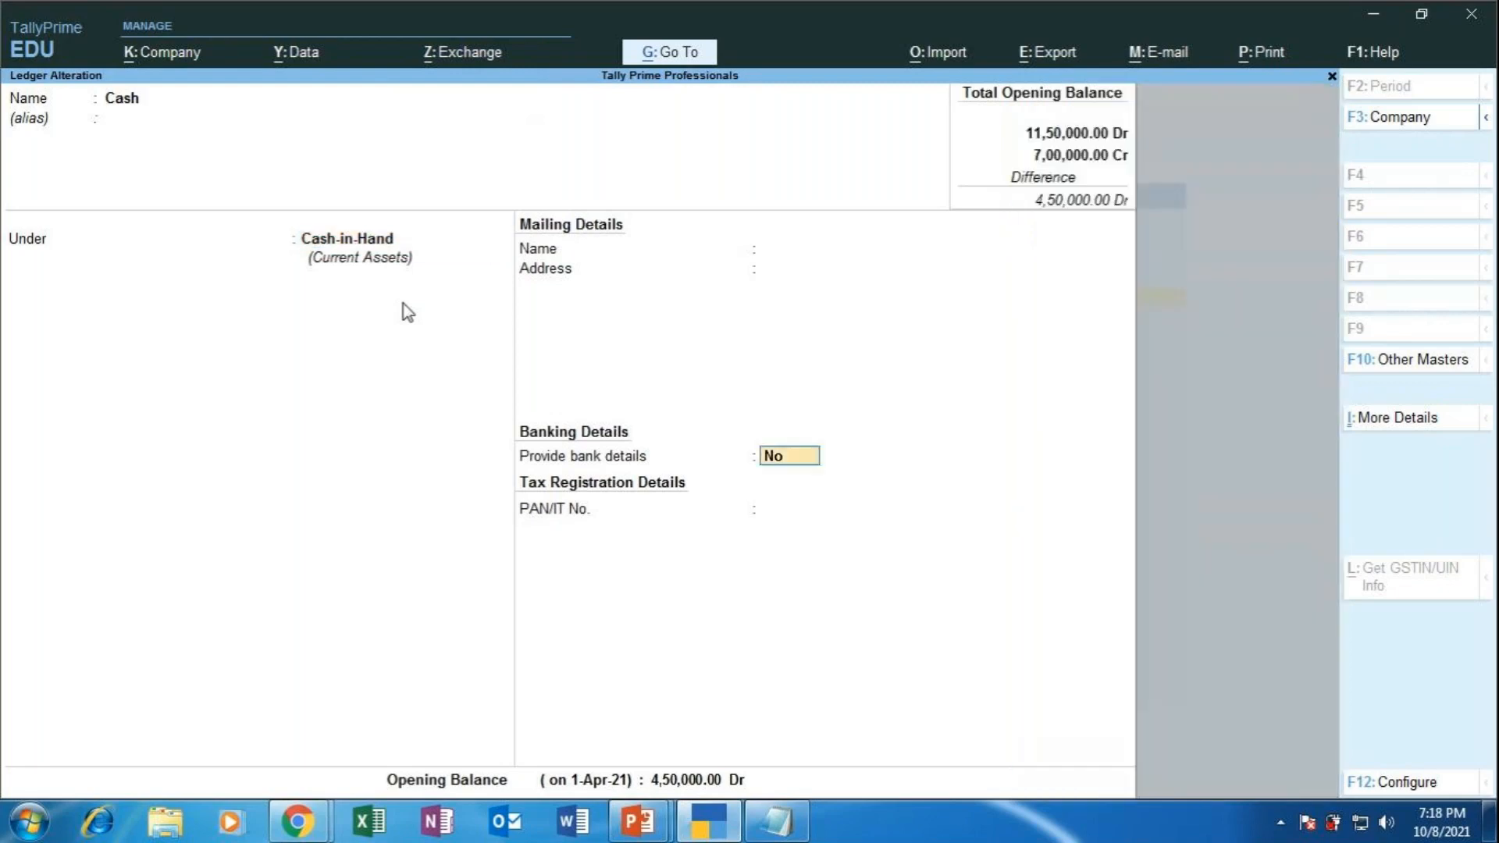
key(Return)
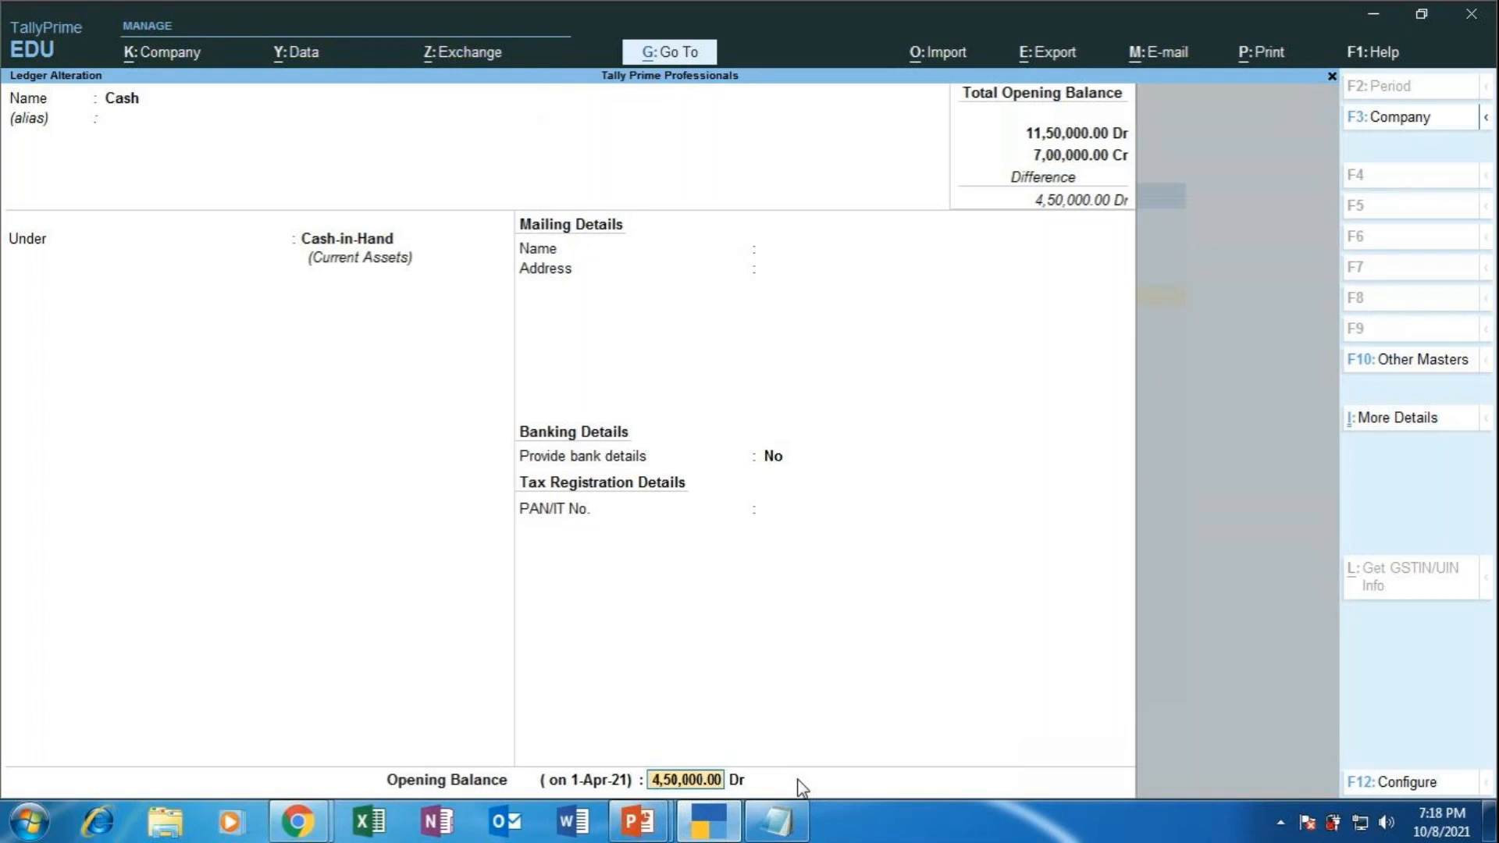
key(Return)
key(Return)
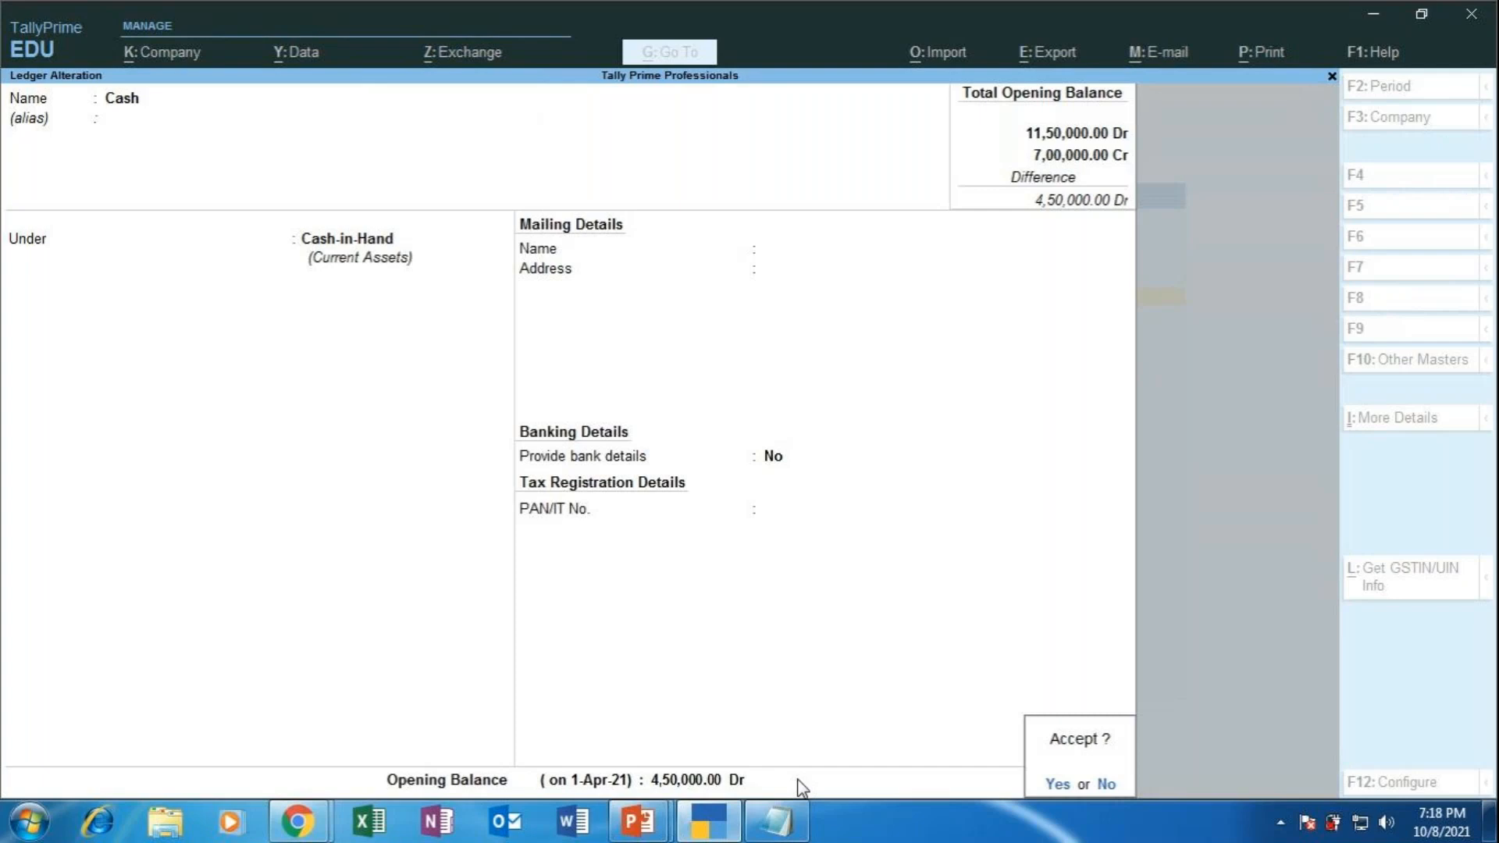
key(y)
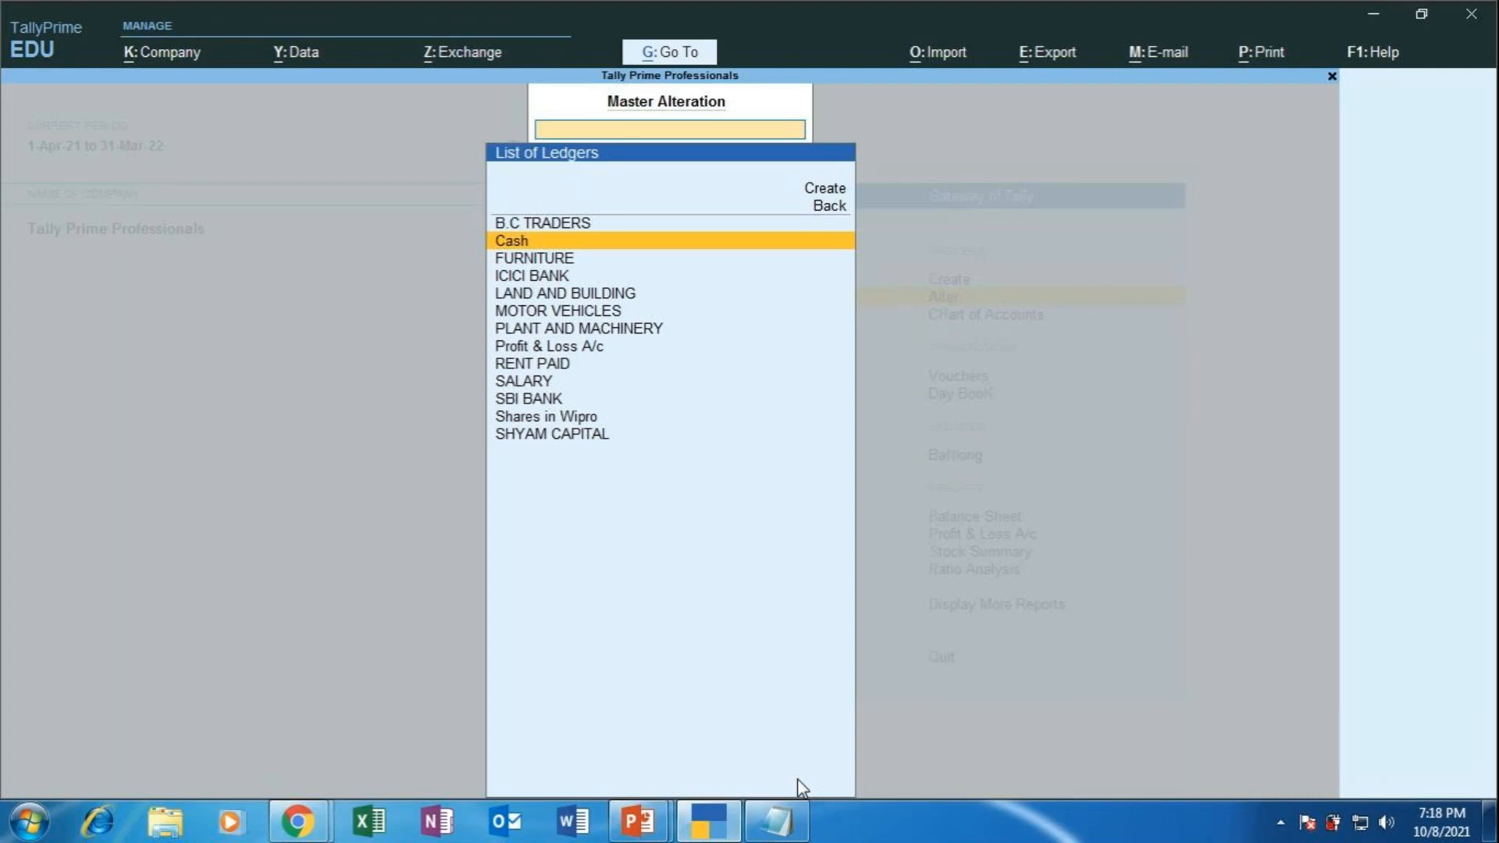
Leave the master alteration and open a new Contra voucher.
key(Escape)
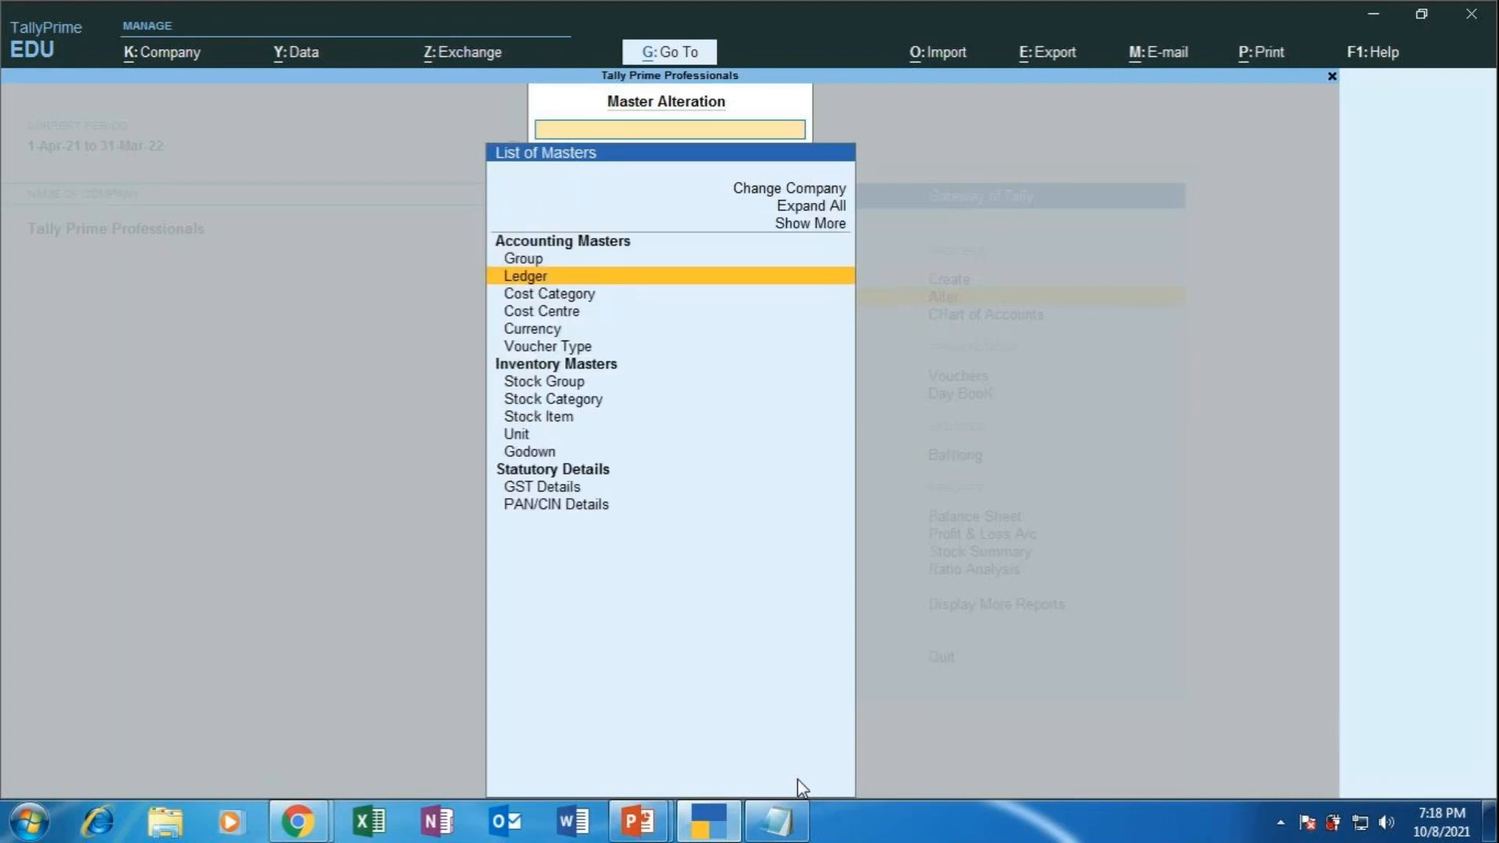
key(Escape)
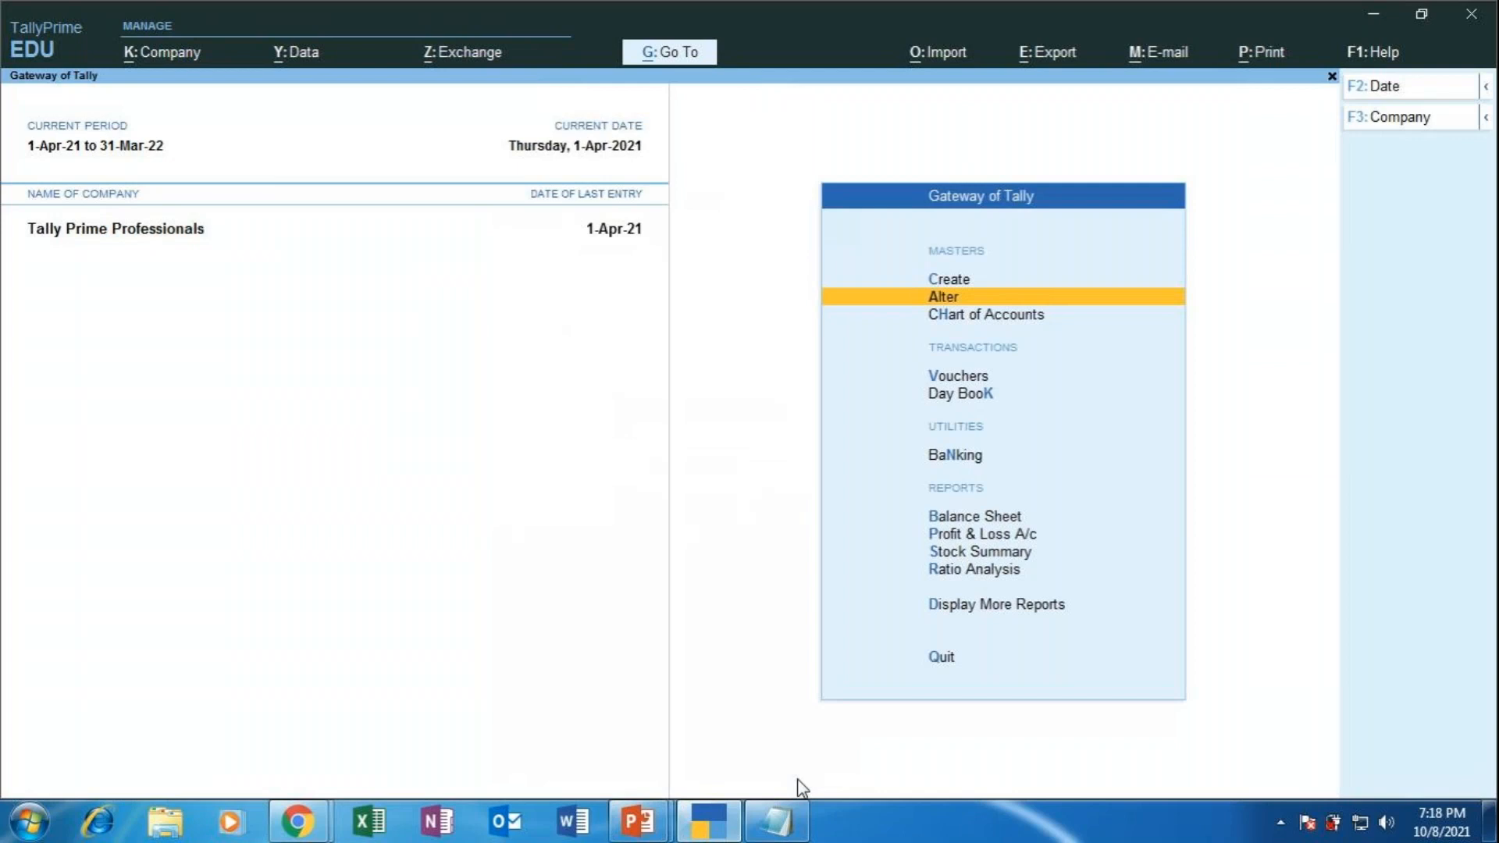
key(Down)
key(Down)
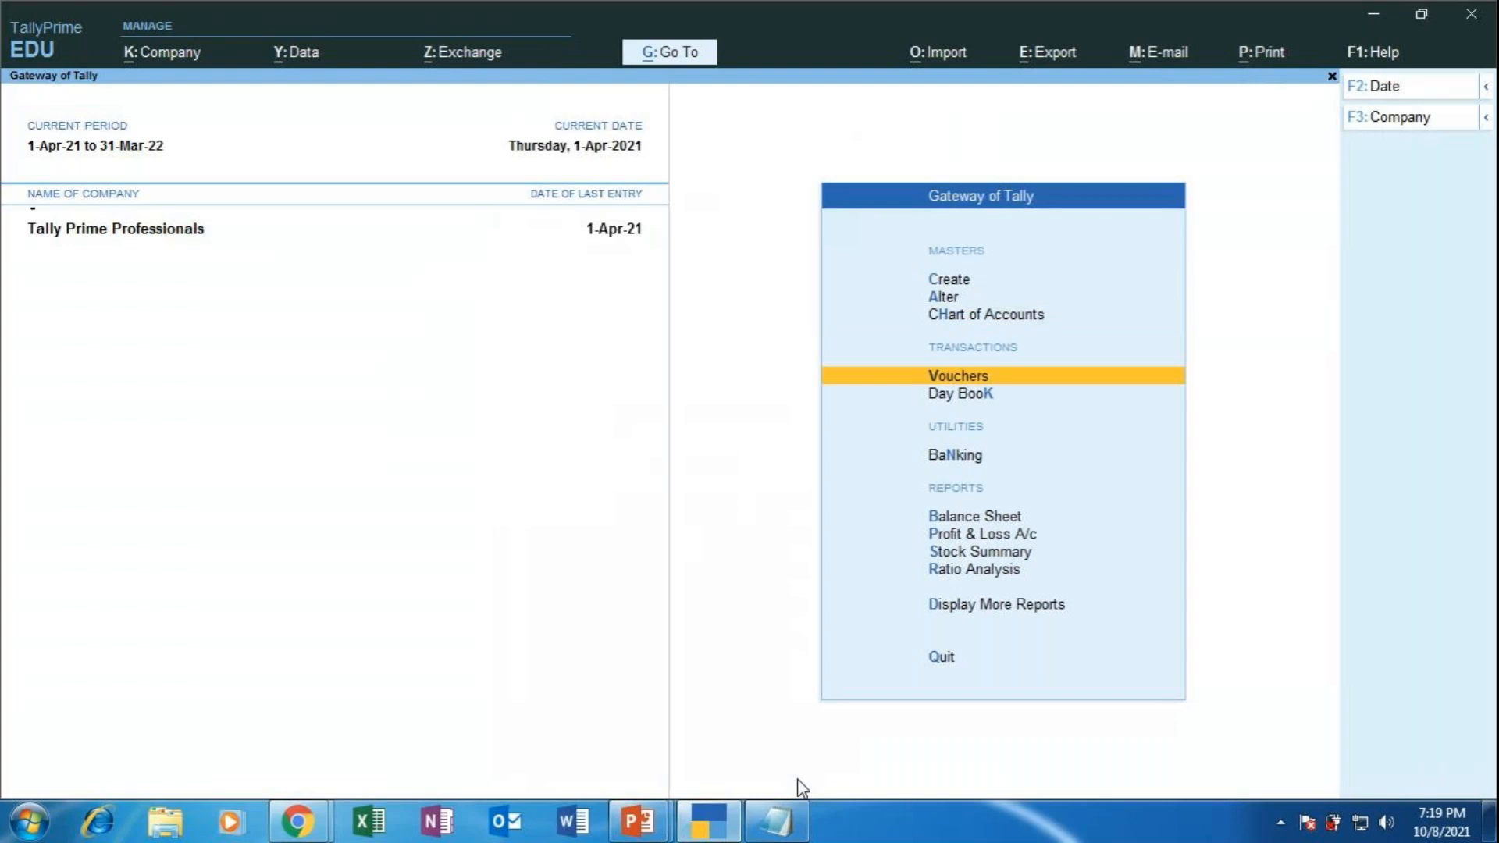
key(Return)
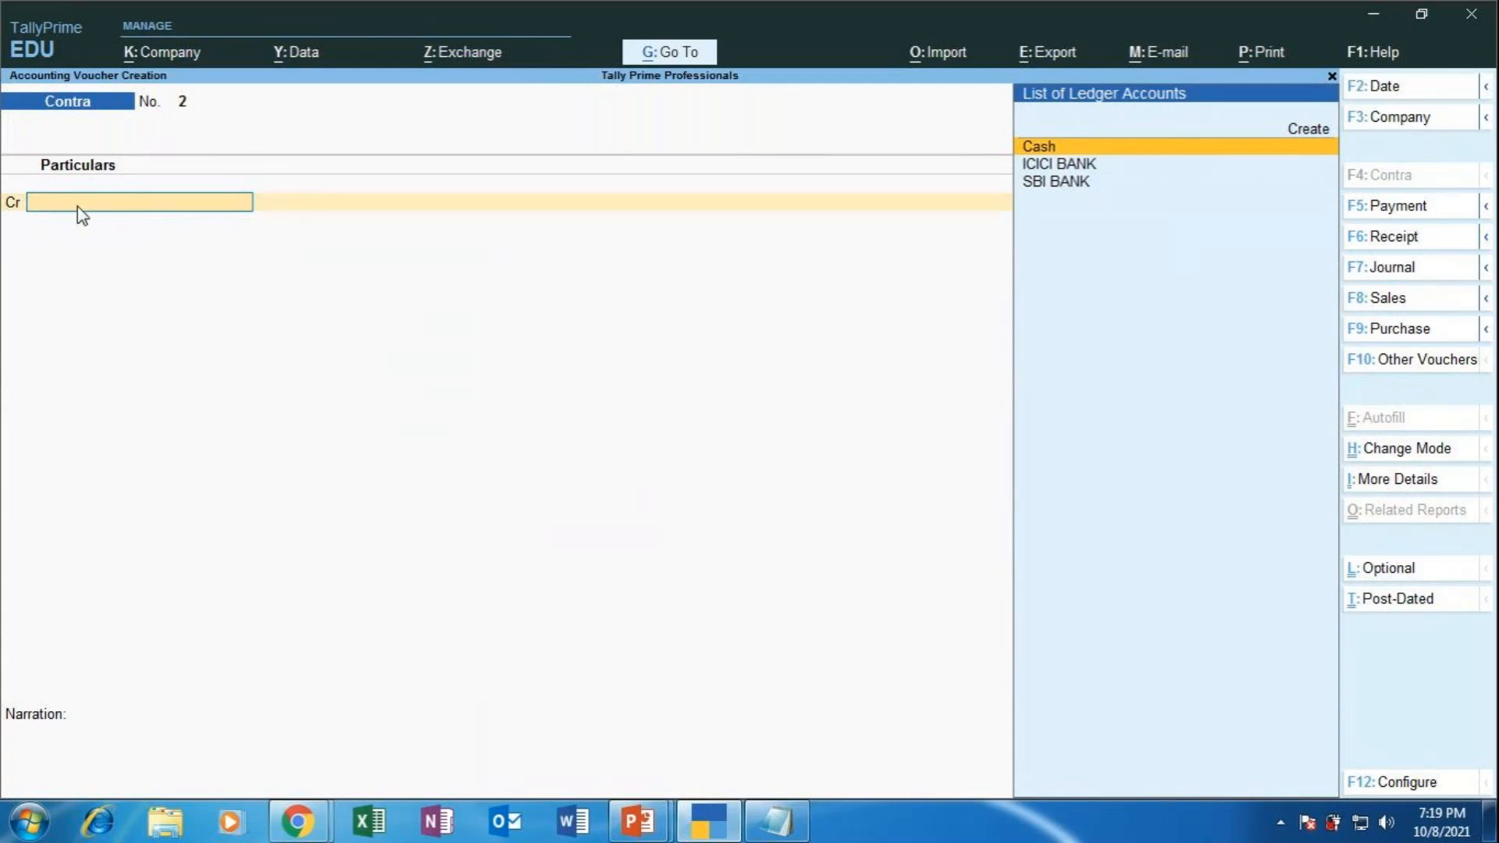
Credit the Cash ledger with 10000 in the Contra voucher.
key(Return)
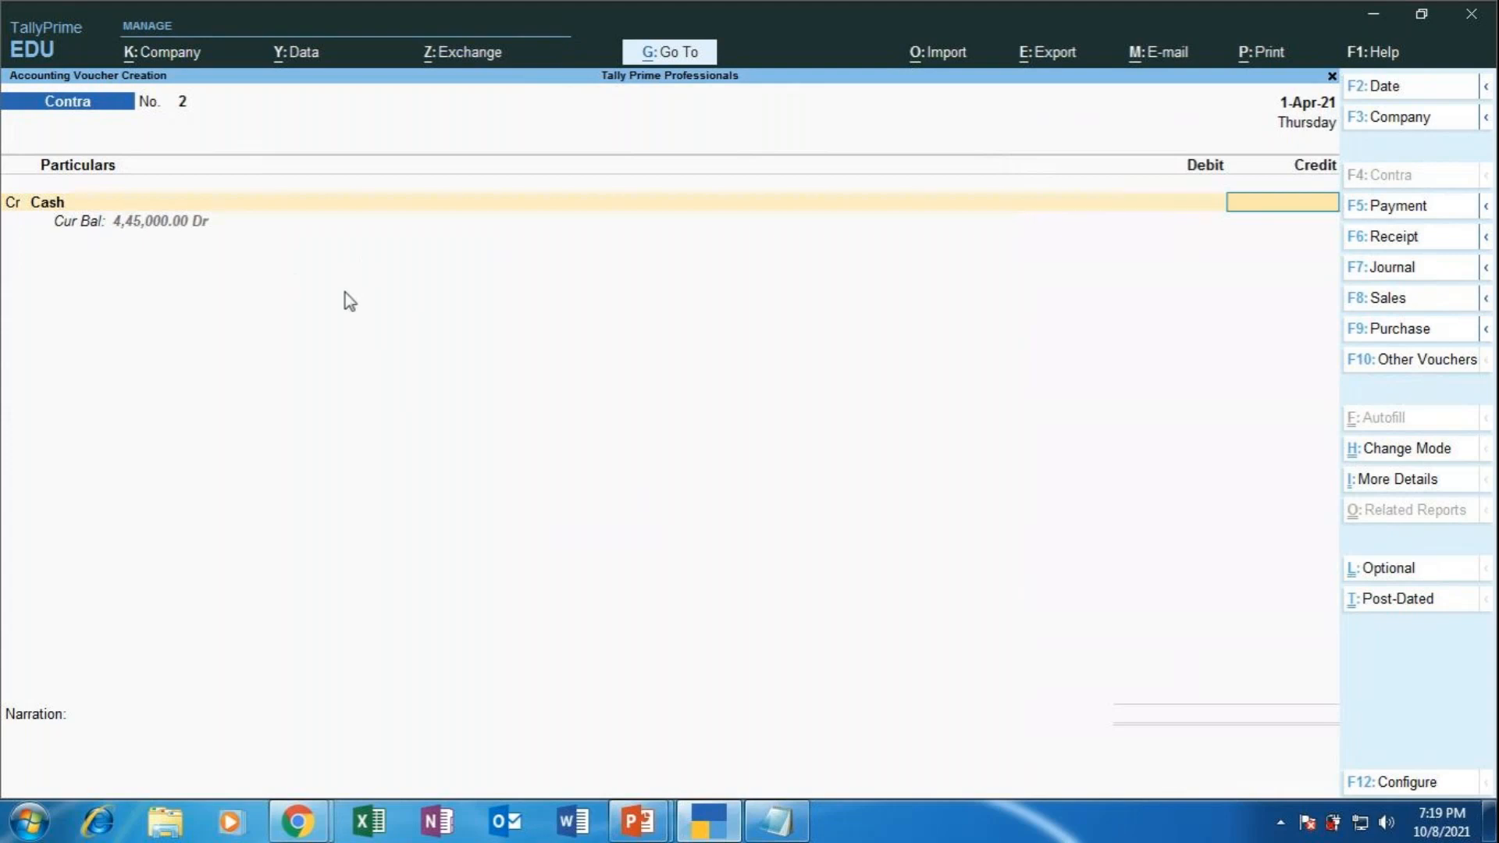
text(10000)
key(Return)
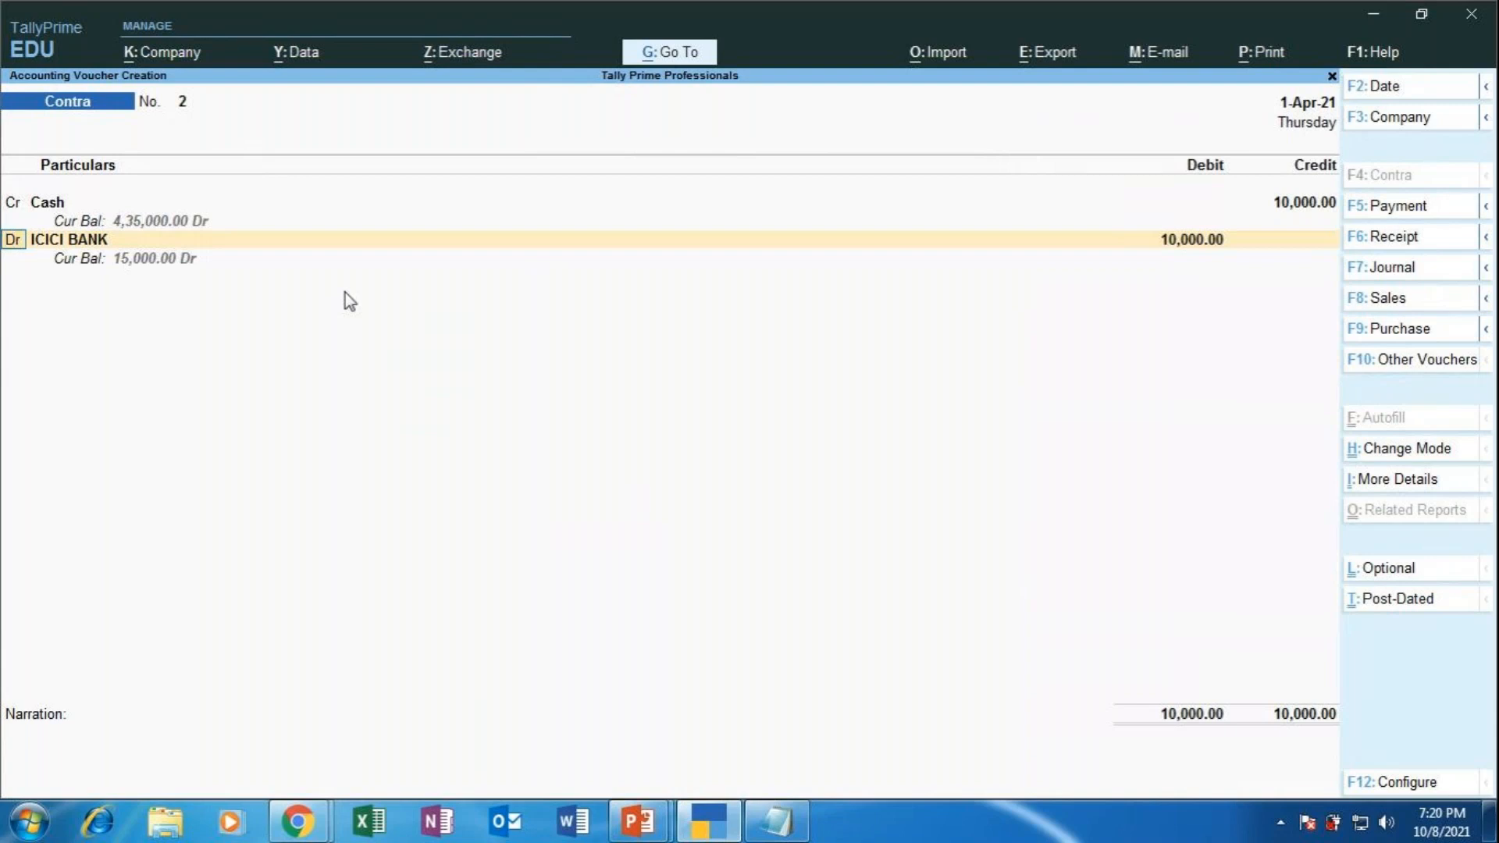
Create a new ledger from the voucher's debit line, named AXIS BANK and grouped under Bank Accounts.
key(Return)
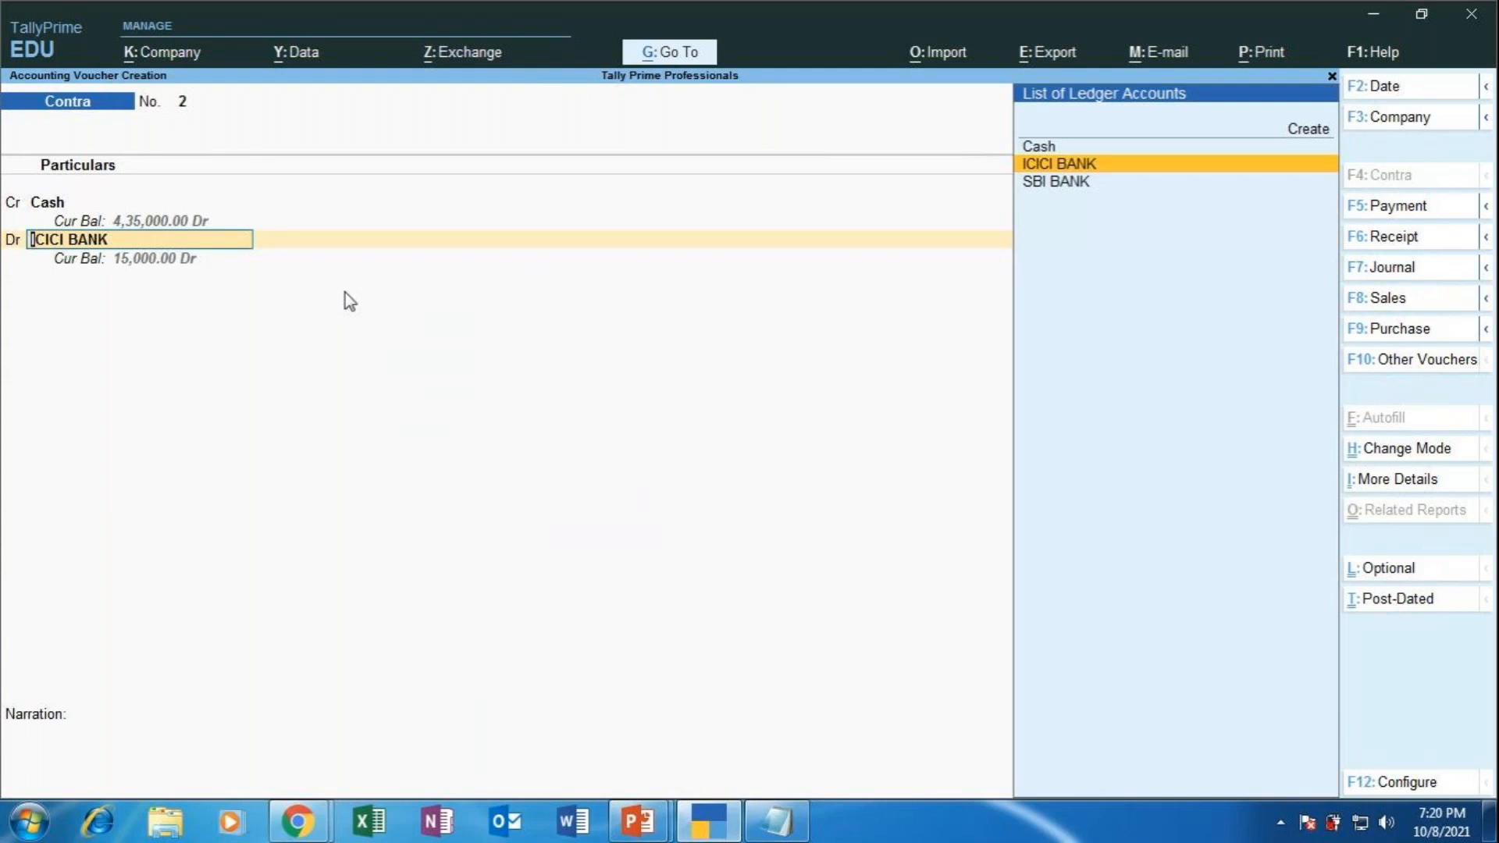
key(Up)
key(Up)
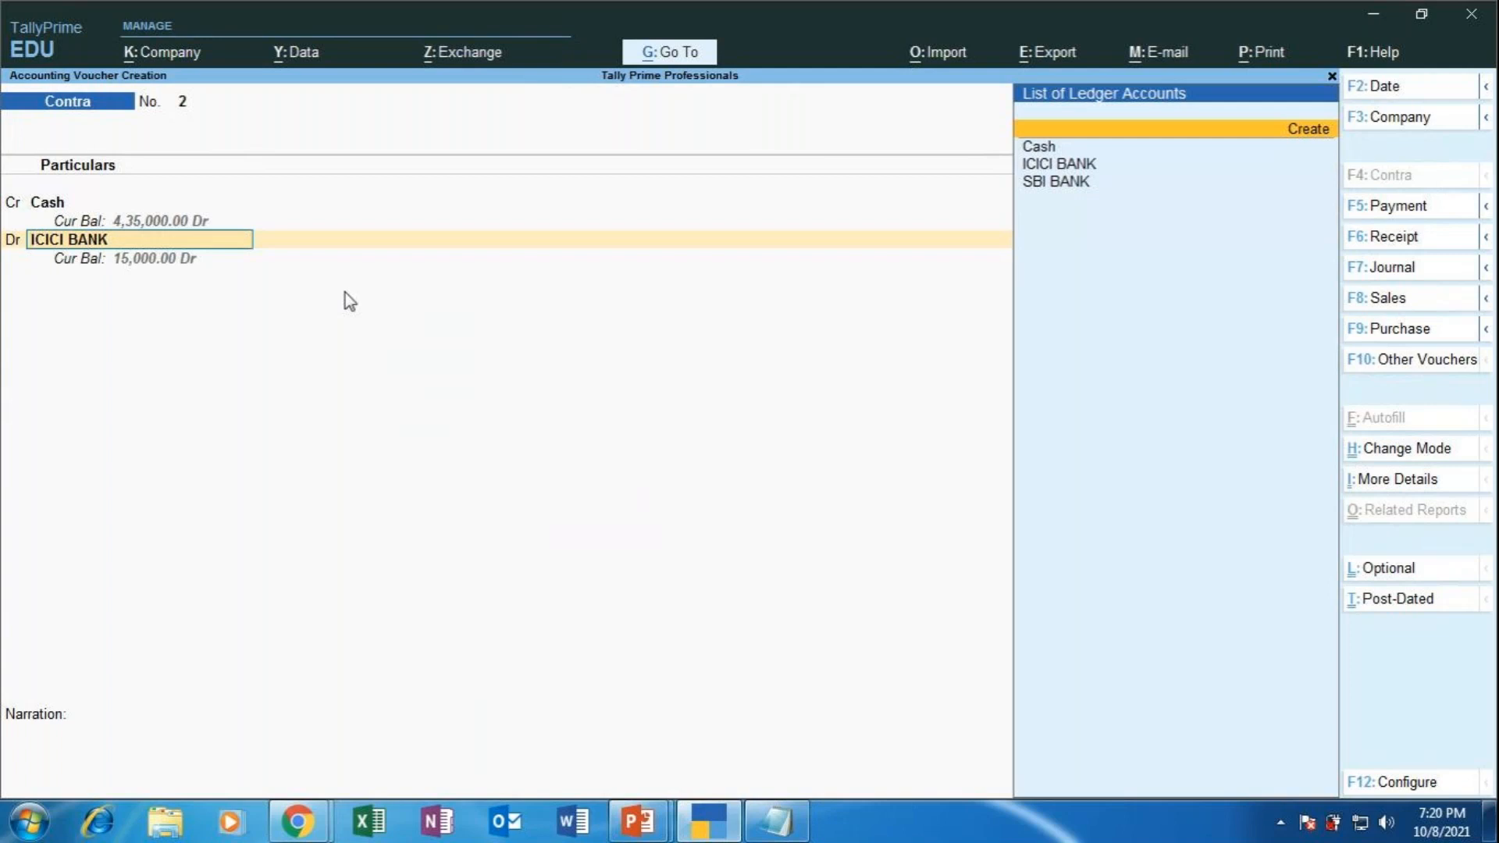
click(1304, 131)
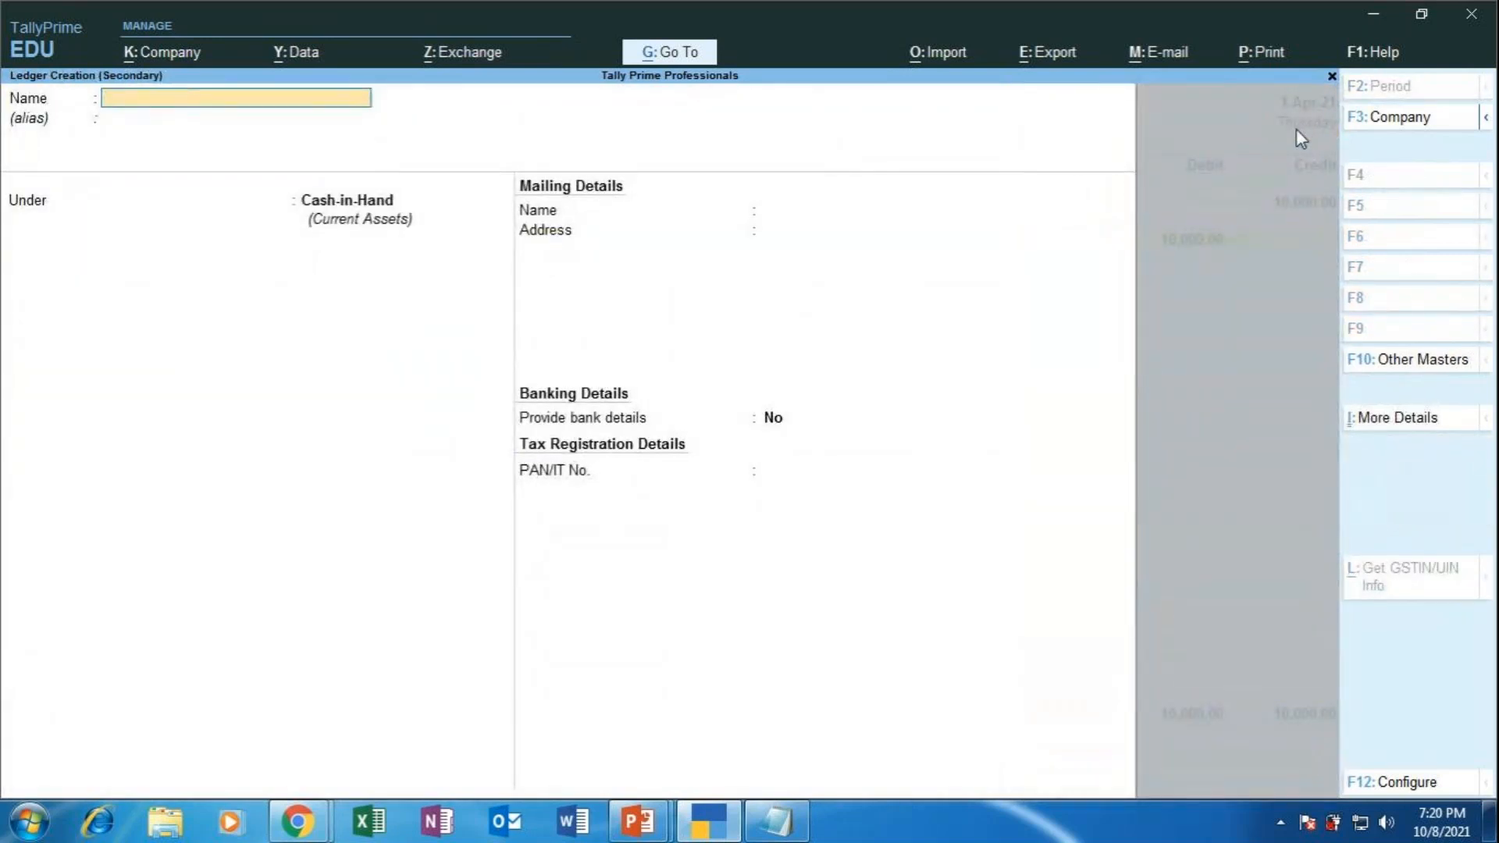
text(AXIS BANK)
key(Return)
key(Return)
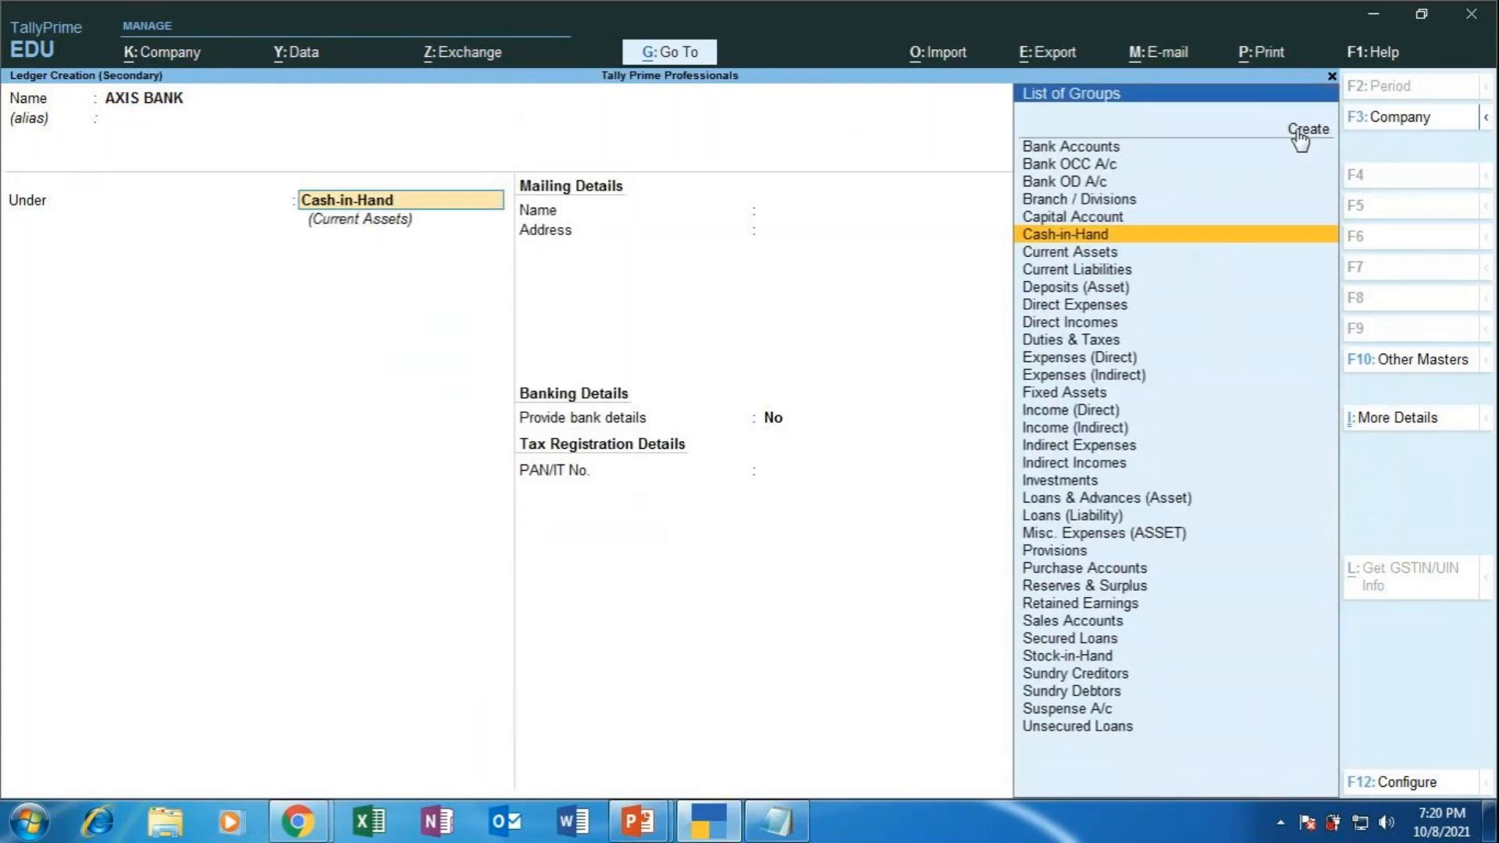
text(BA)
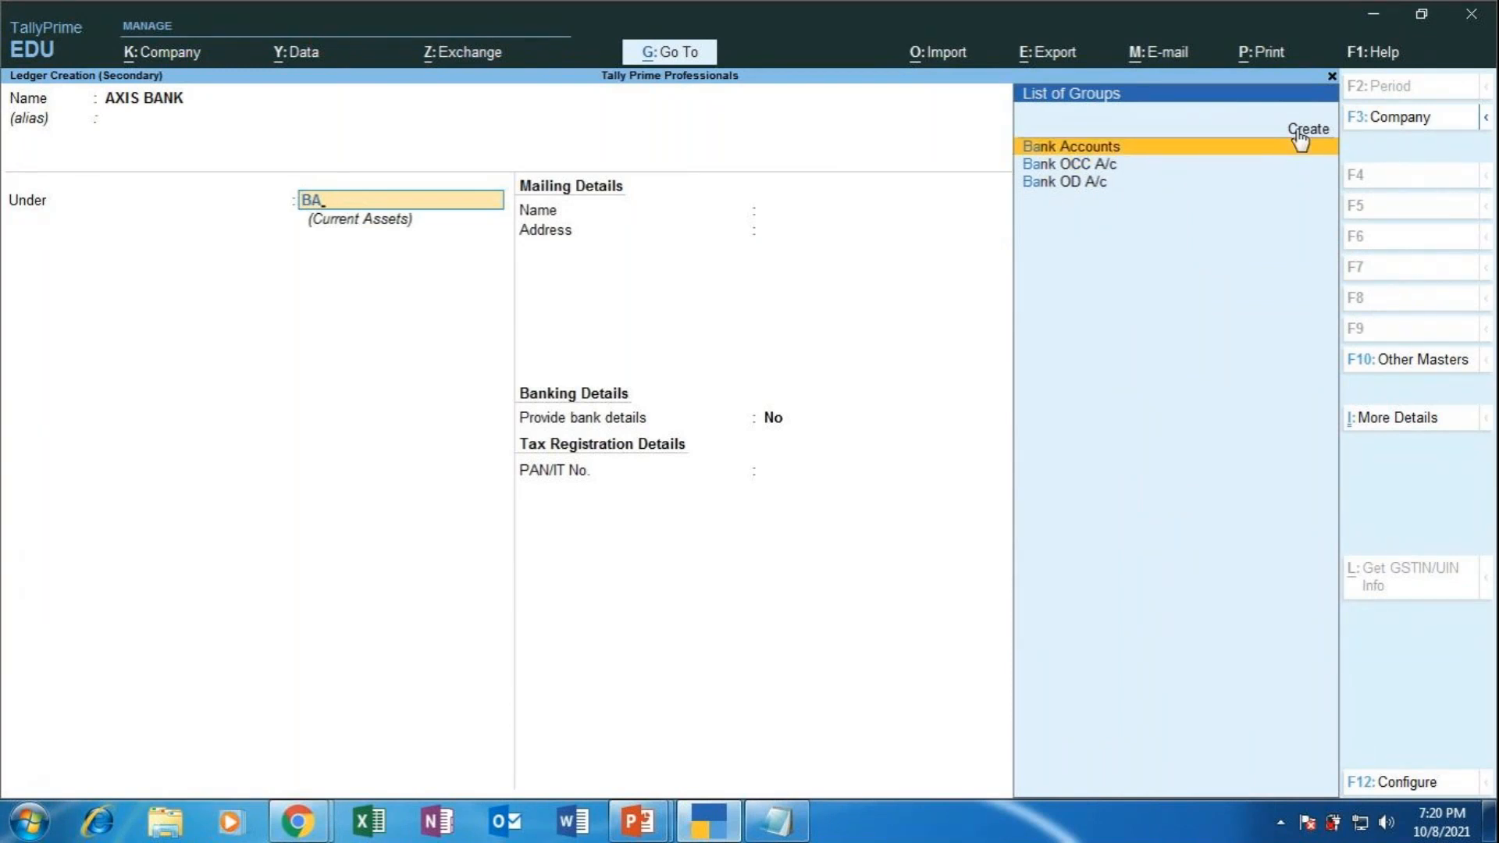
key(Return)
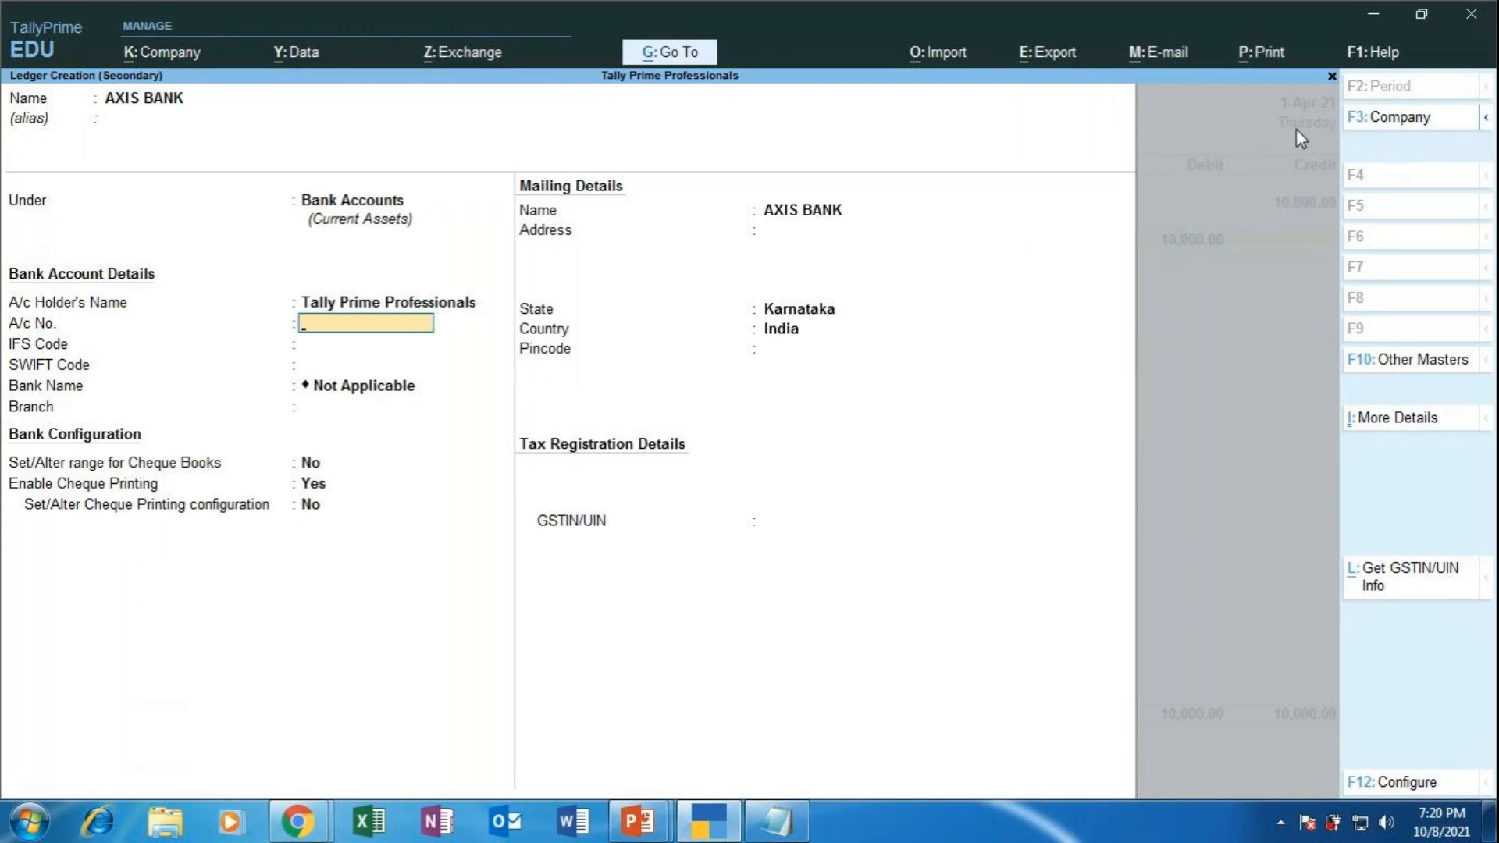
Keep the default bank, cheque and mailing details and save the AXIS BANK ledger into the voucher's debit line.
key(Return)
key(Return)
key(Return)
key(Return)
key(Return)
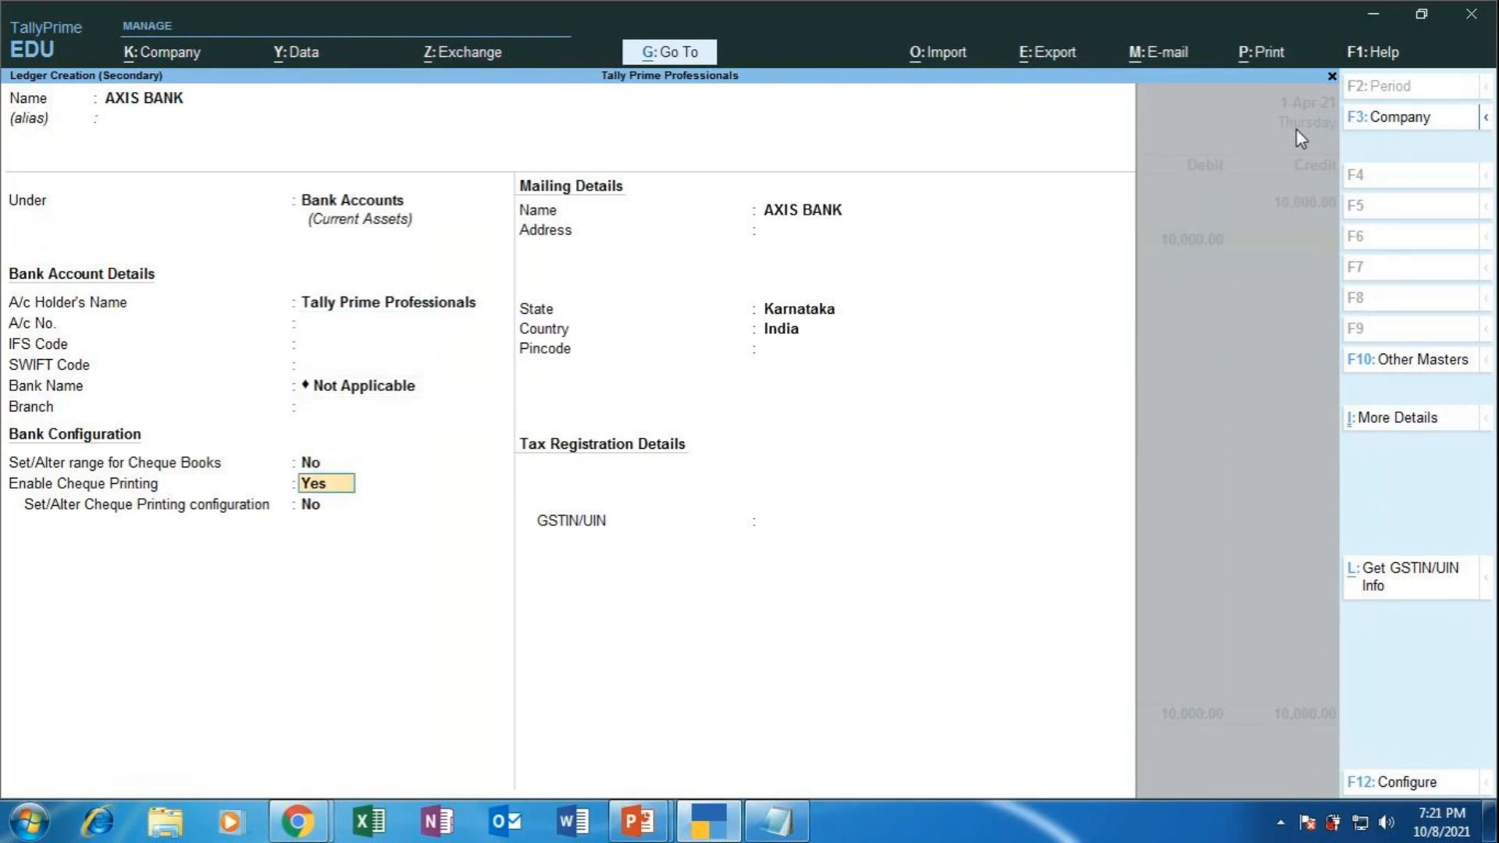
key(Return)
key(Return)
key(Return)
key(Return)
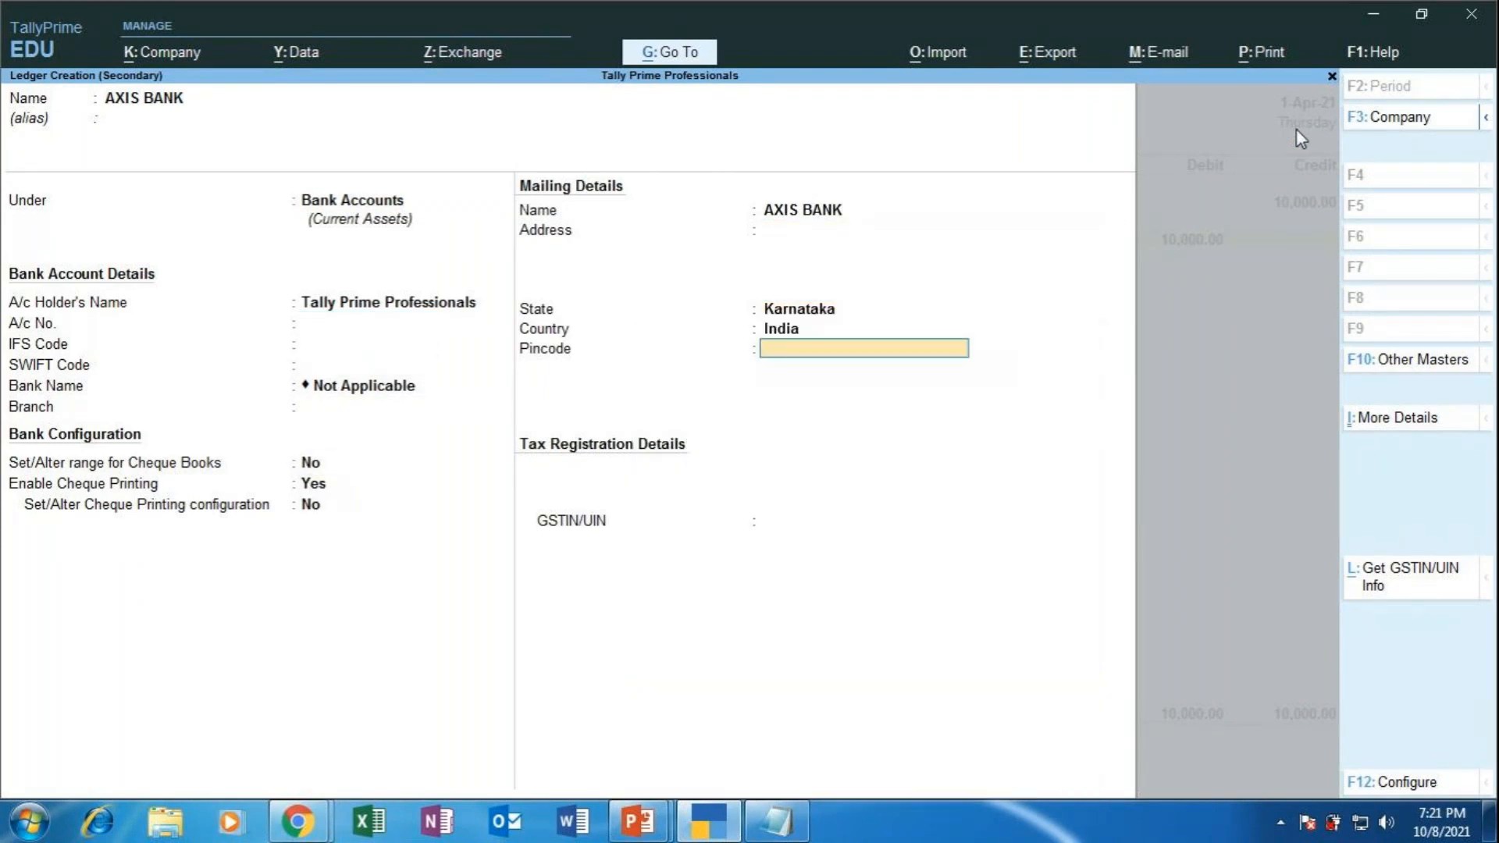
key(Return)
key(Return)
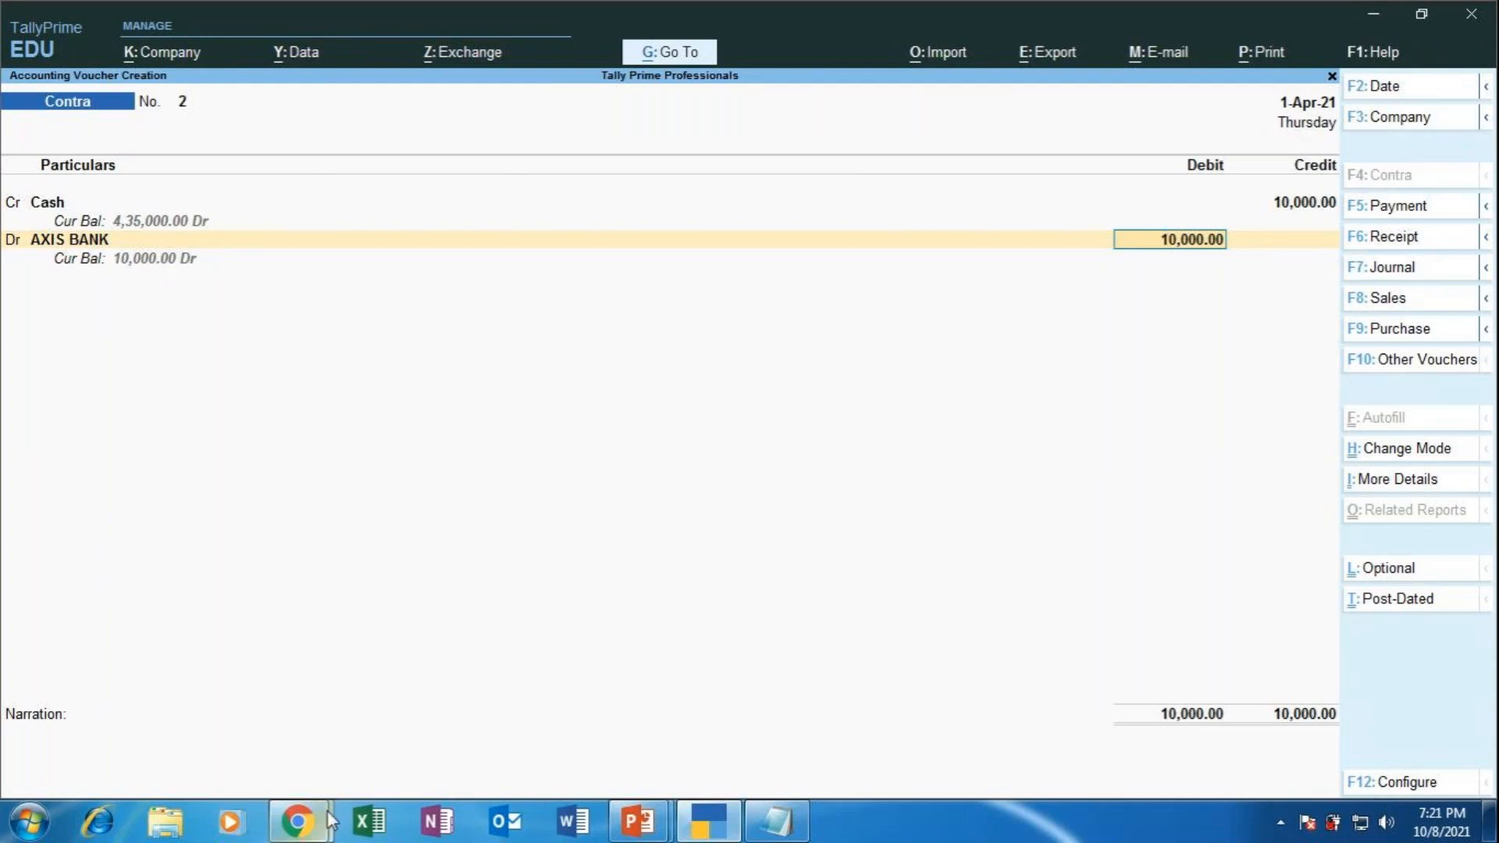
Check the participants in the GoToMeeting window and return to the TallyPrime Contra voucher.
click(299, 820)
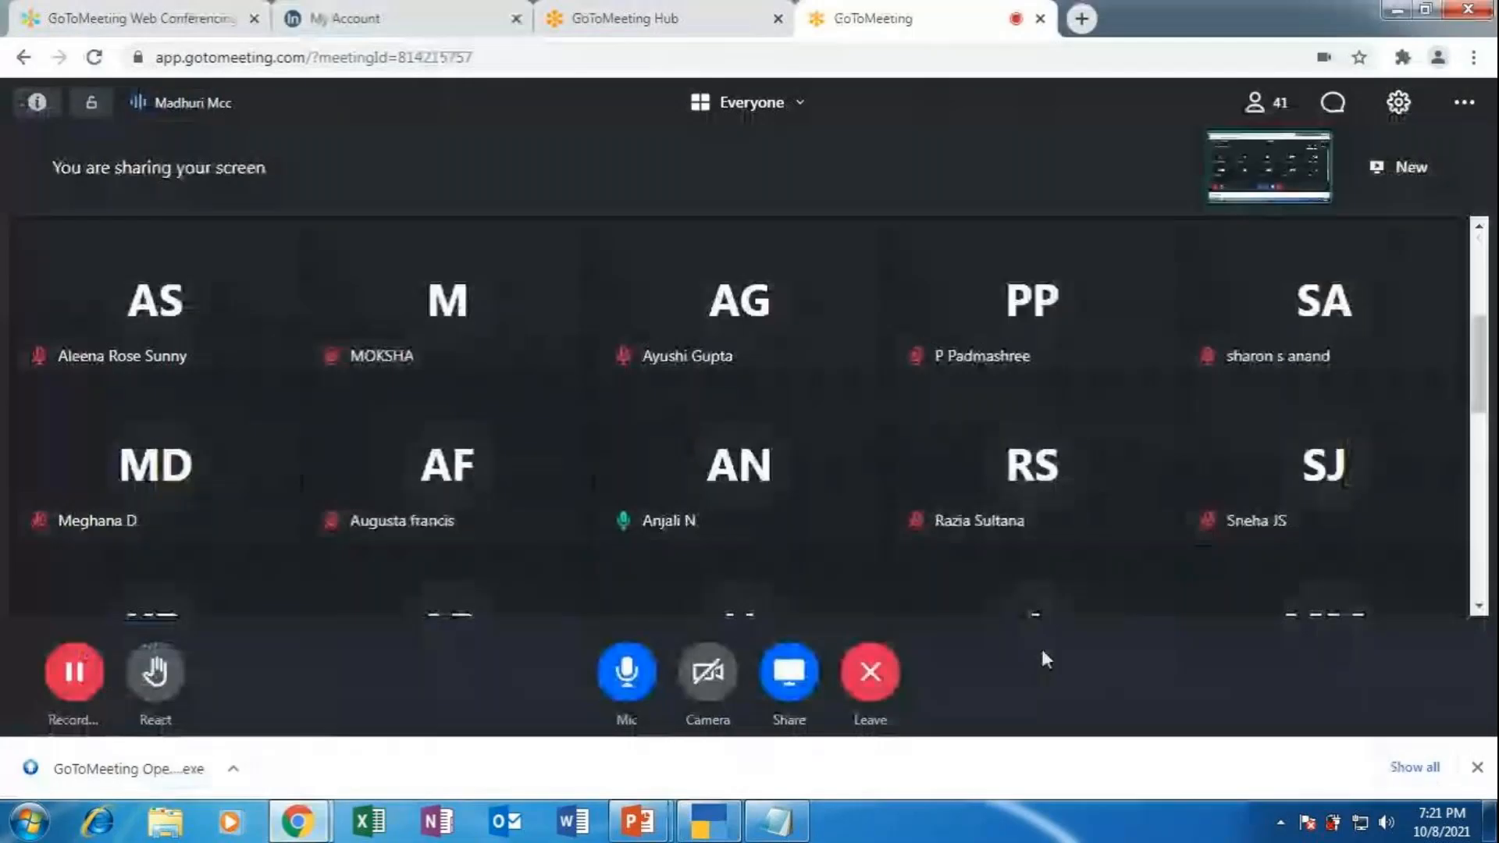
click(258, 750)
mouse_move(775, 822)
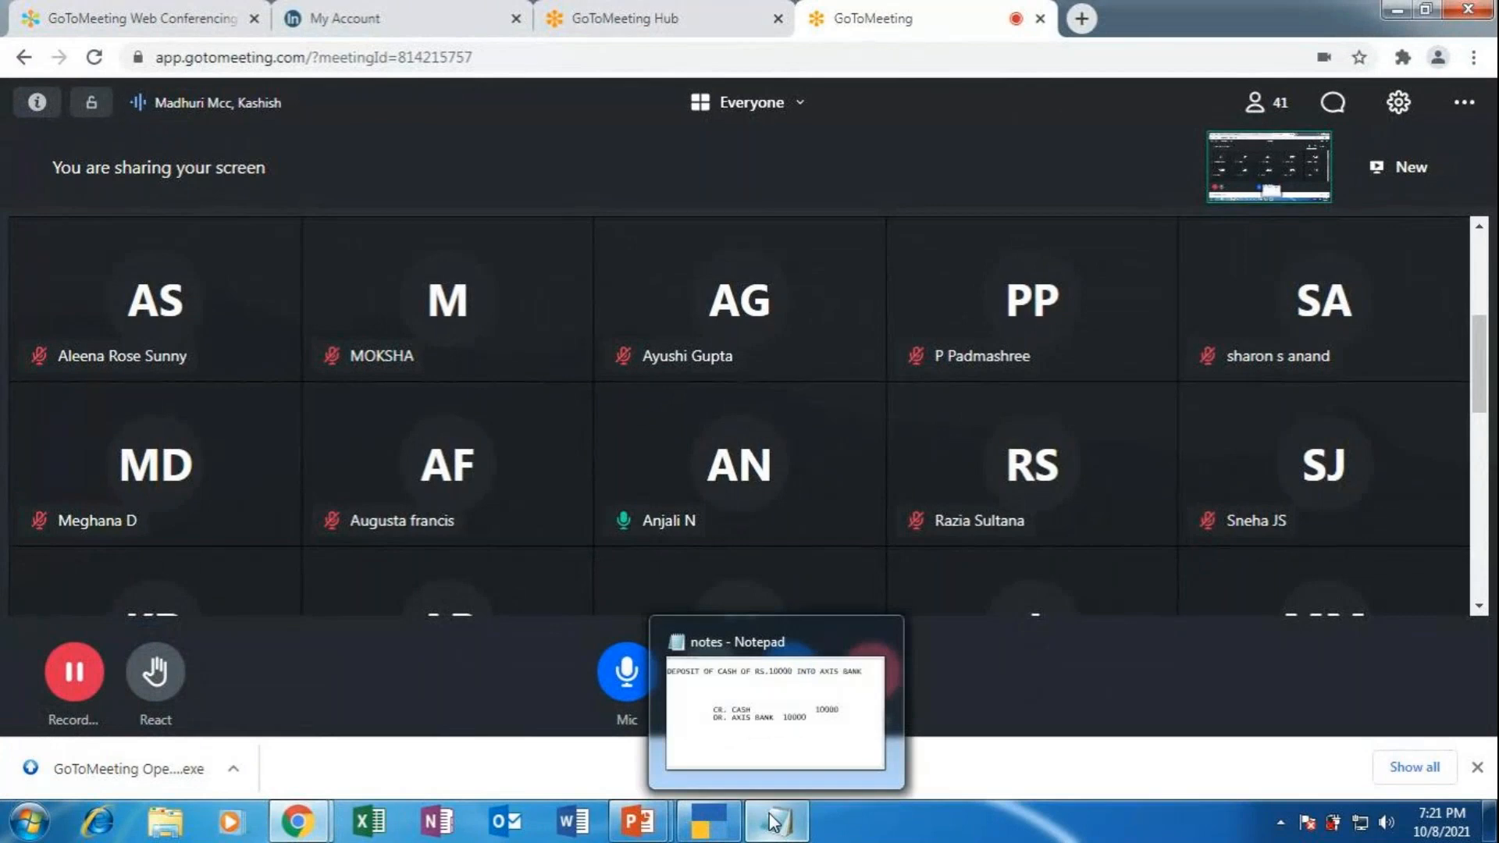
click(708, 825)
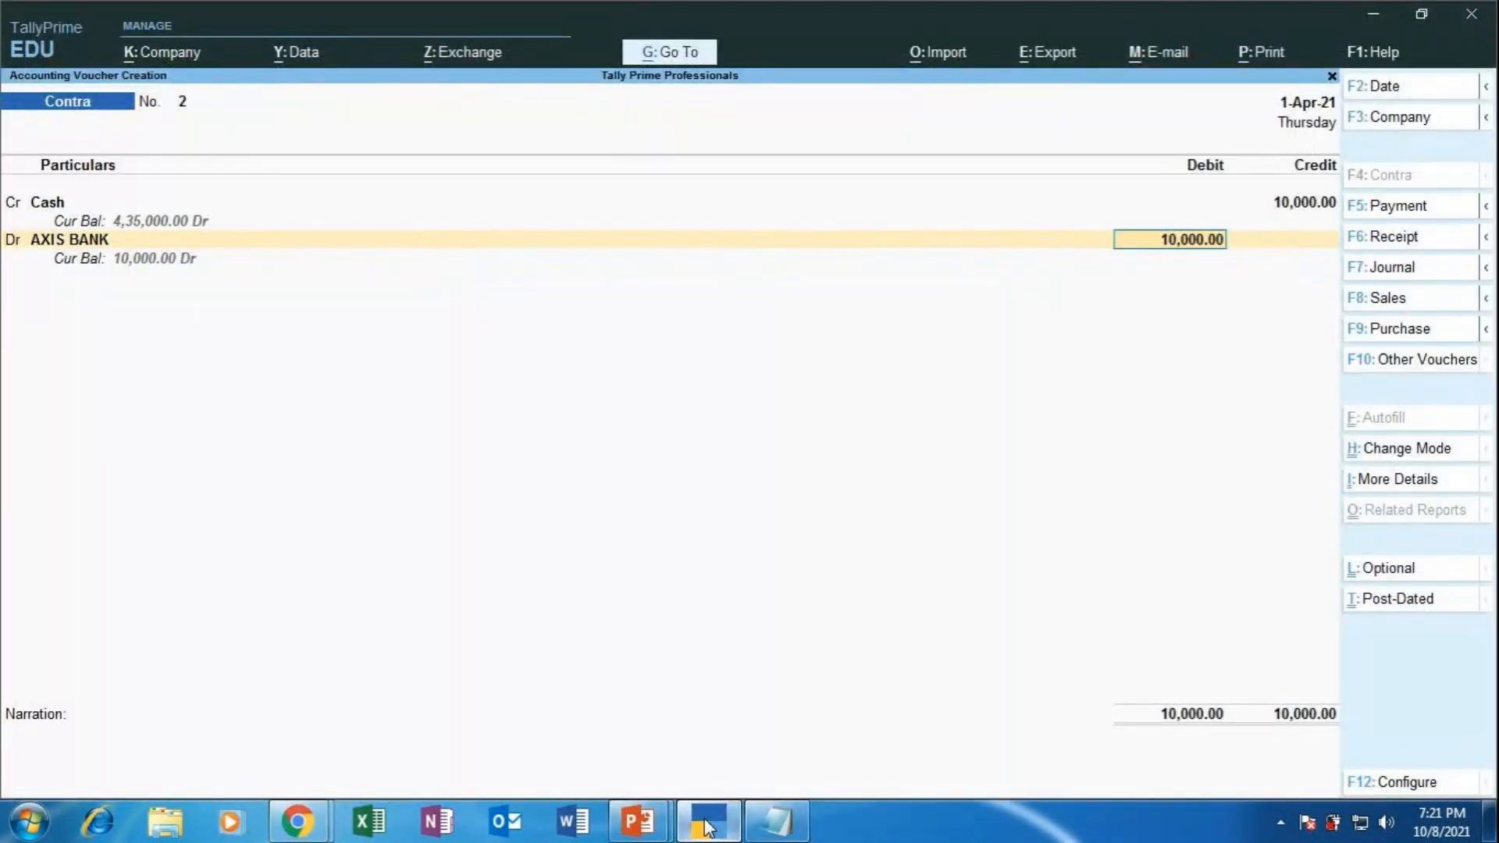
Allocate the 10,000 AXIS BANK debit as cash with five 2000 notes, leaving the instrument number and bank name blank.
key(Return)
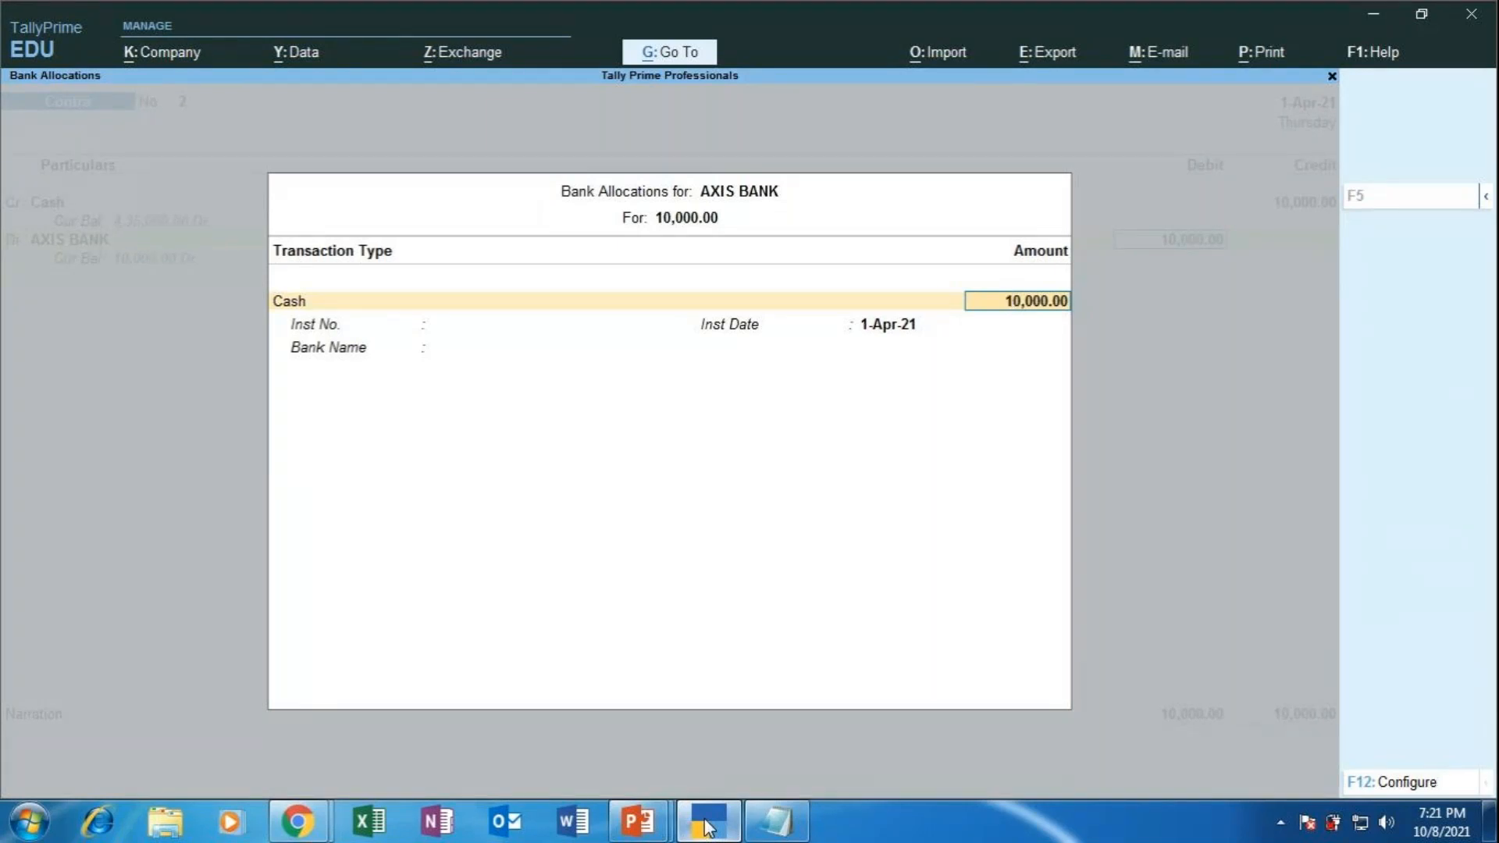
key(Return)
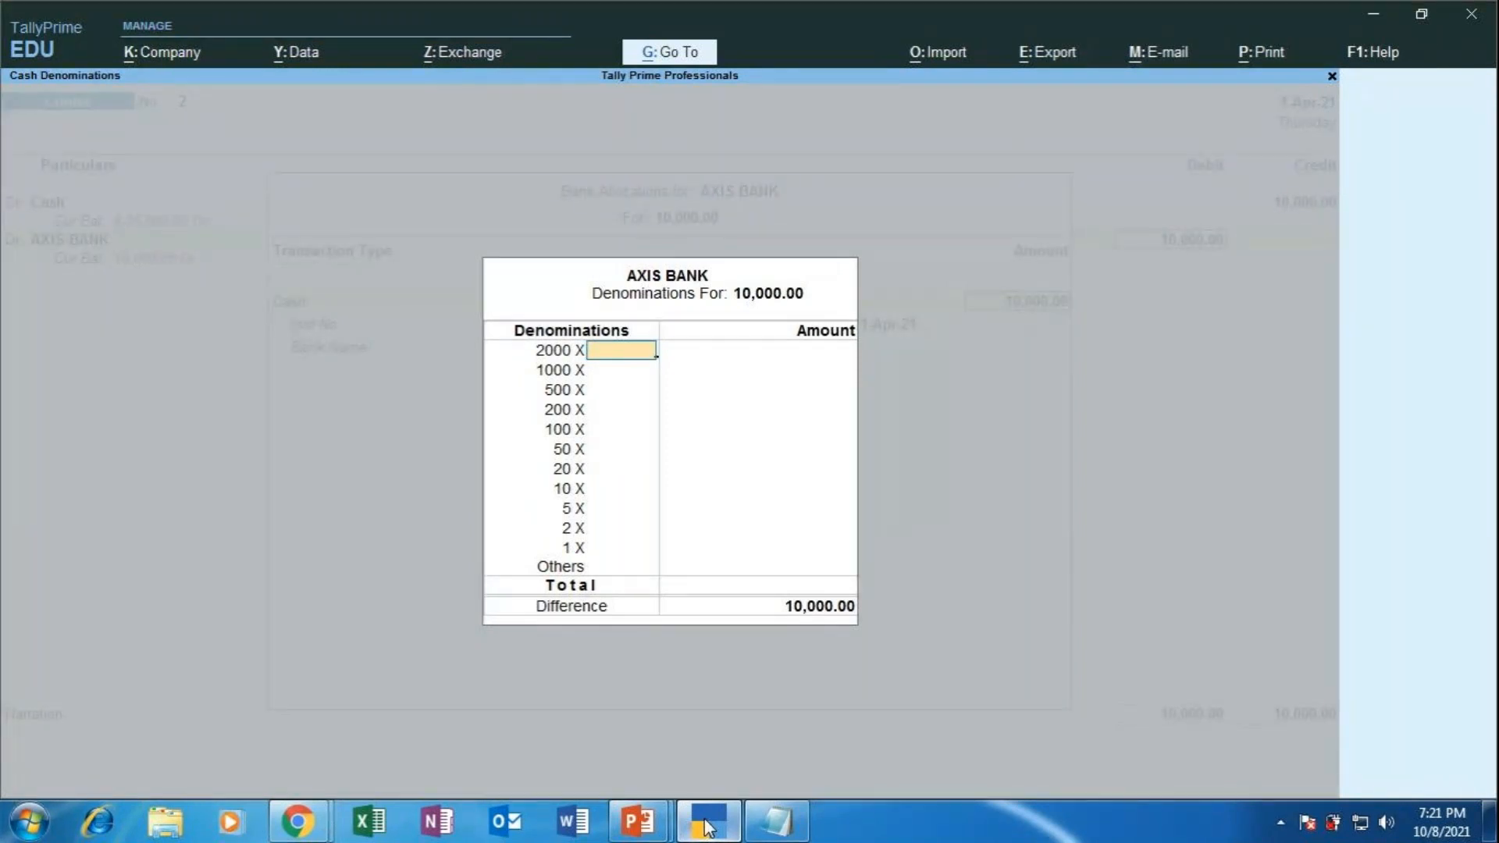
text(5)
key(Return)
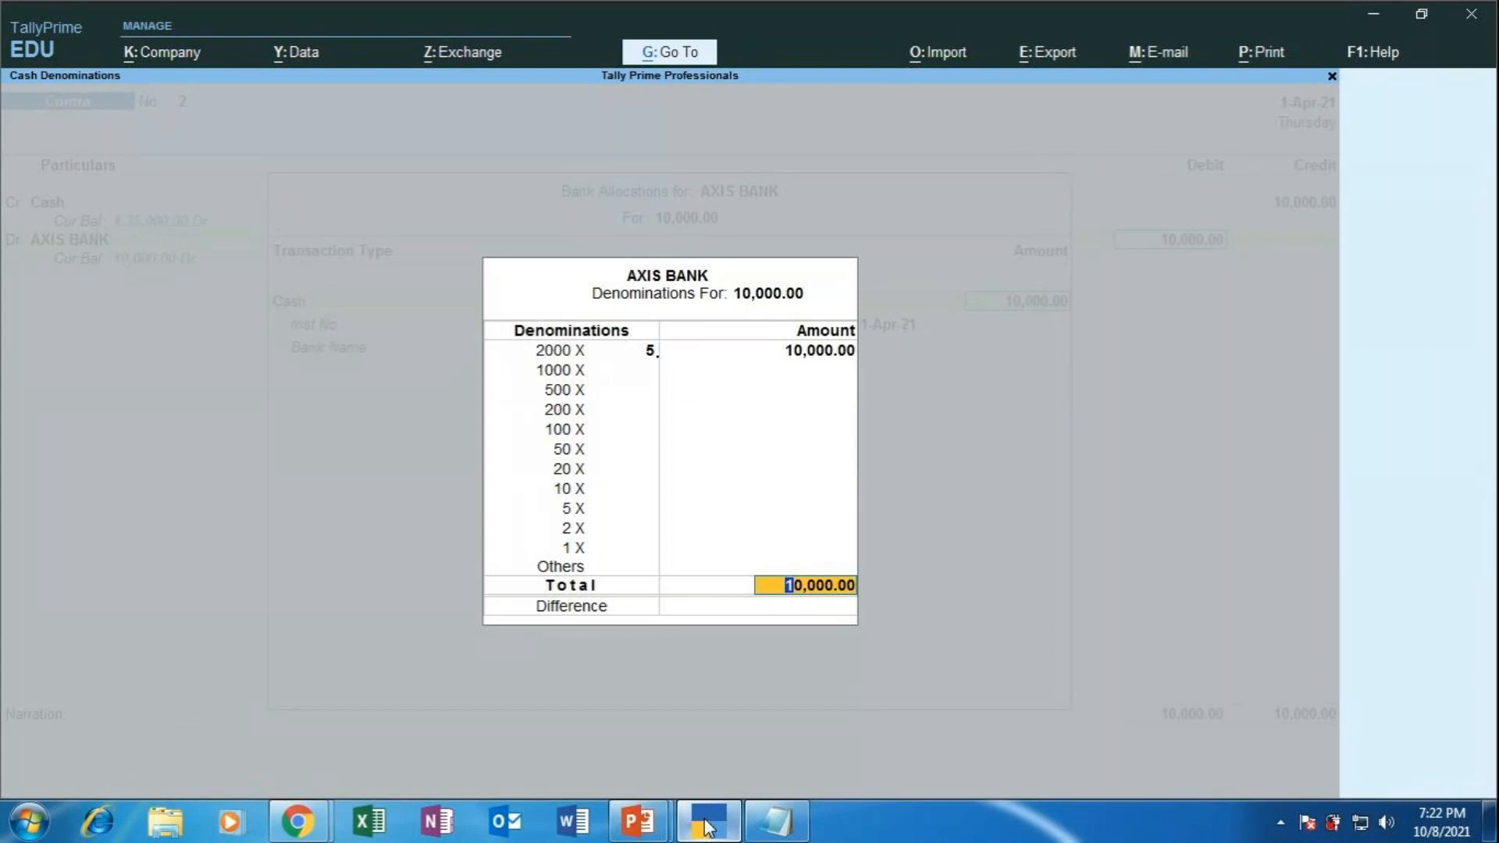
key(Return)
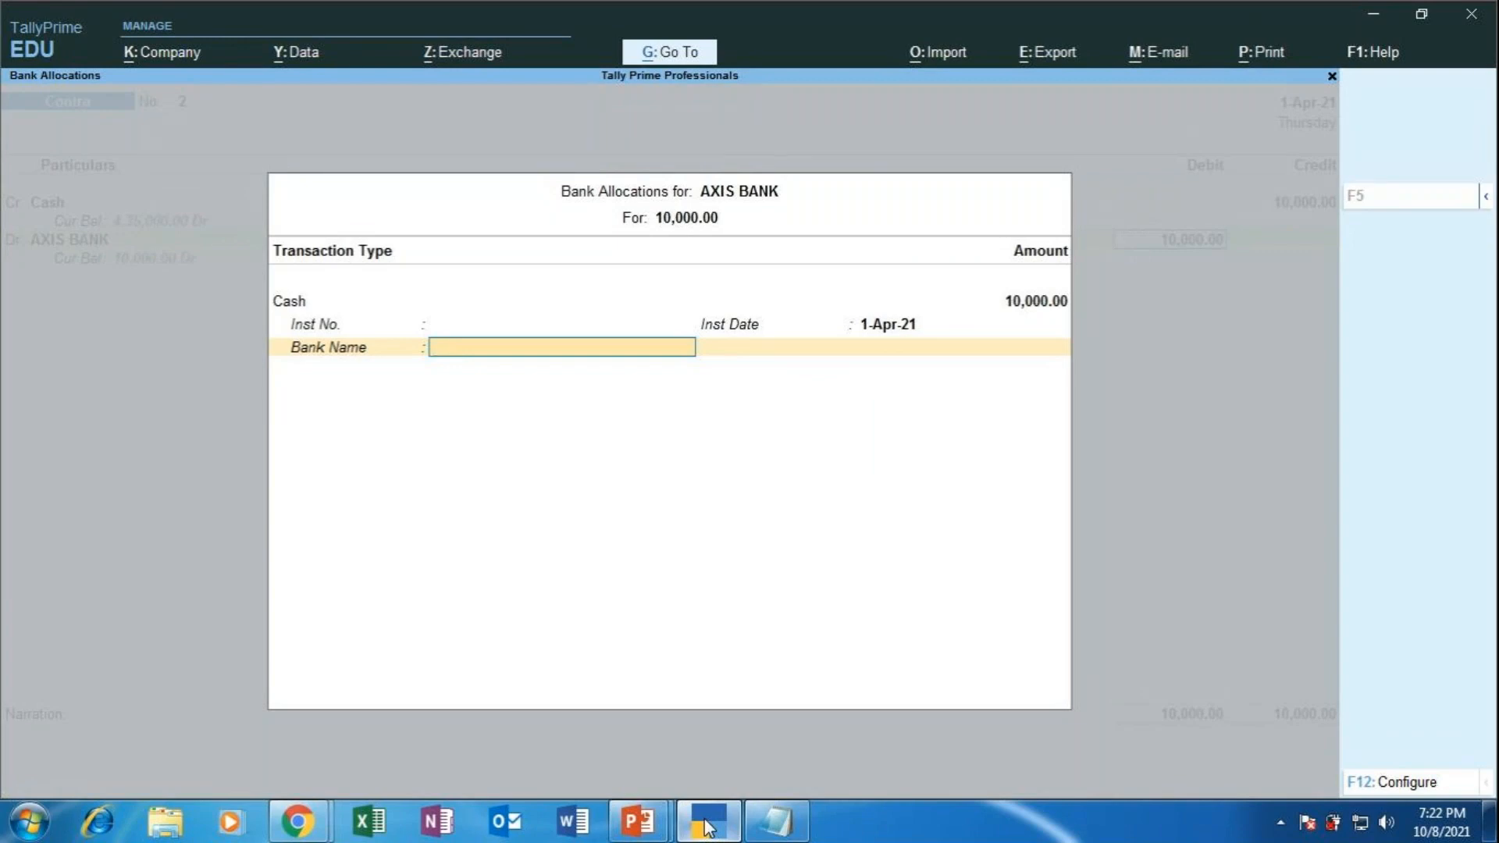
key(Return)
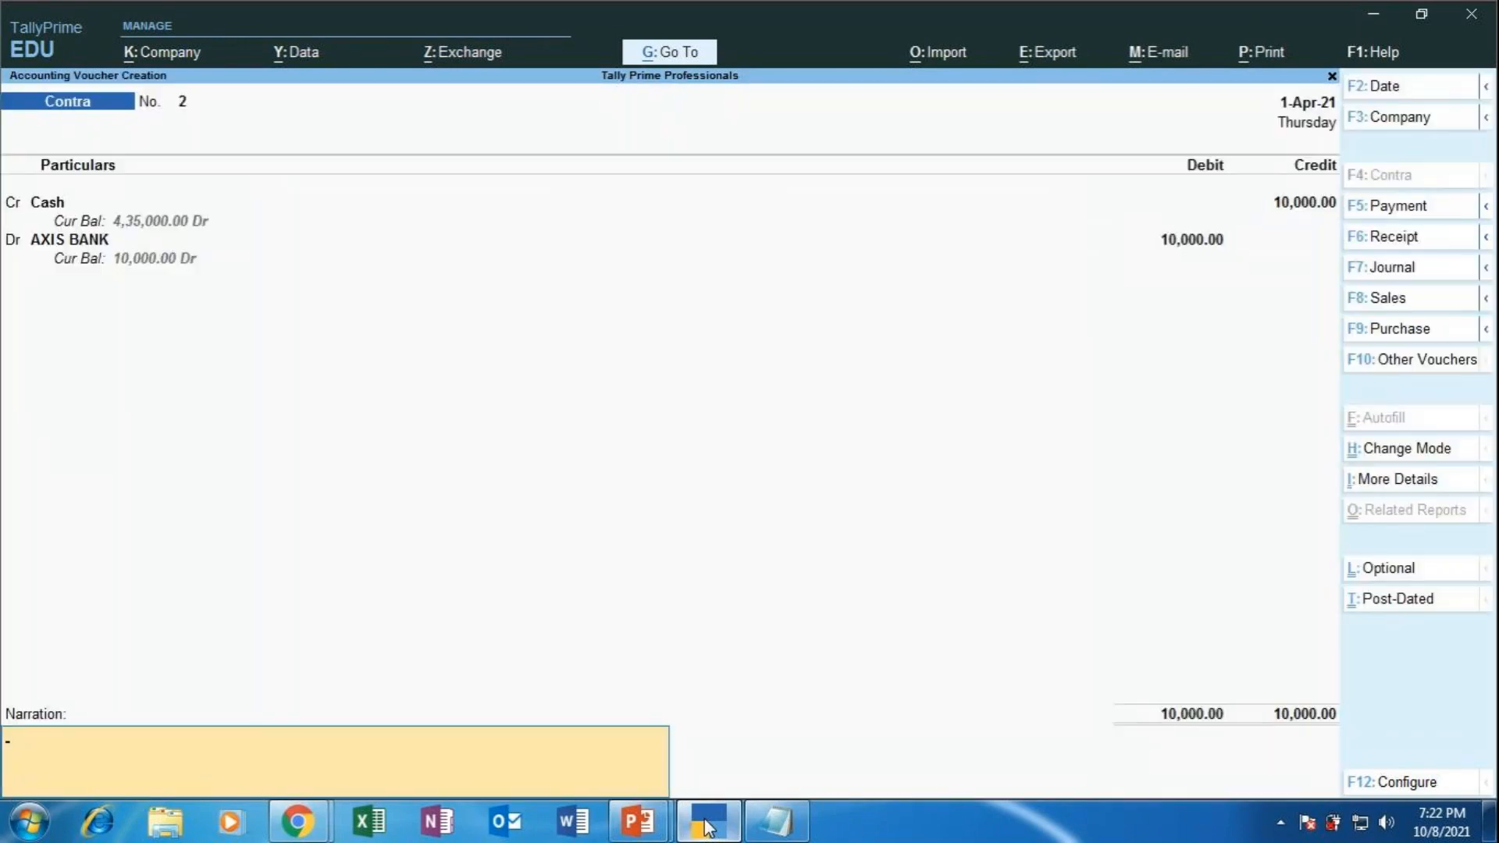
Enter the narration BEING CASH DEPOSITED INTO THE BANK and save the Contra voucher.
text(BEING CASH DEP)
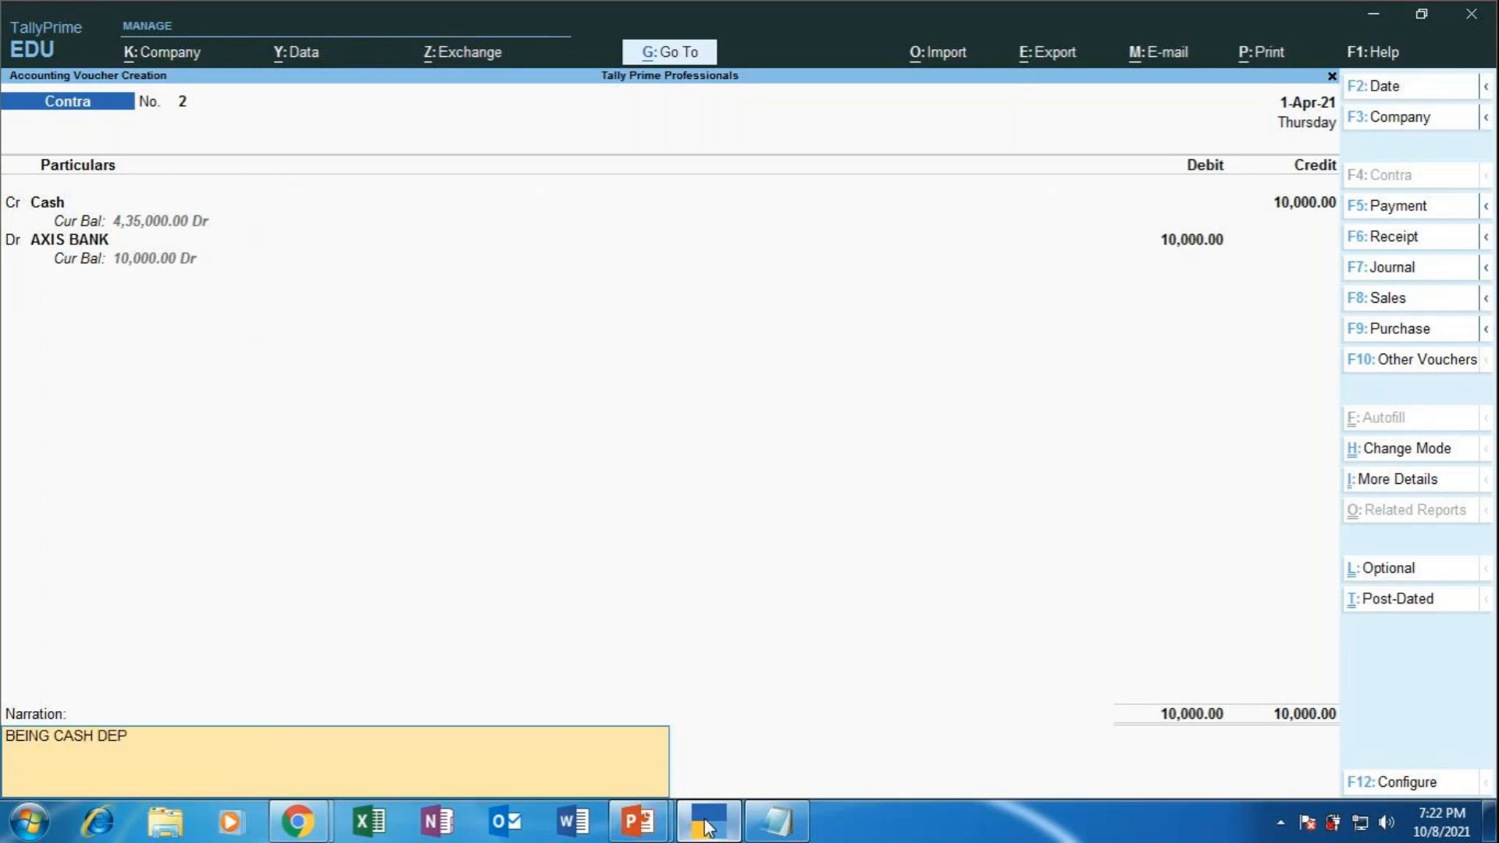
text(OSITED INTO THE BANK)
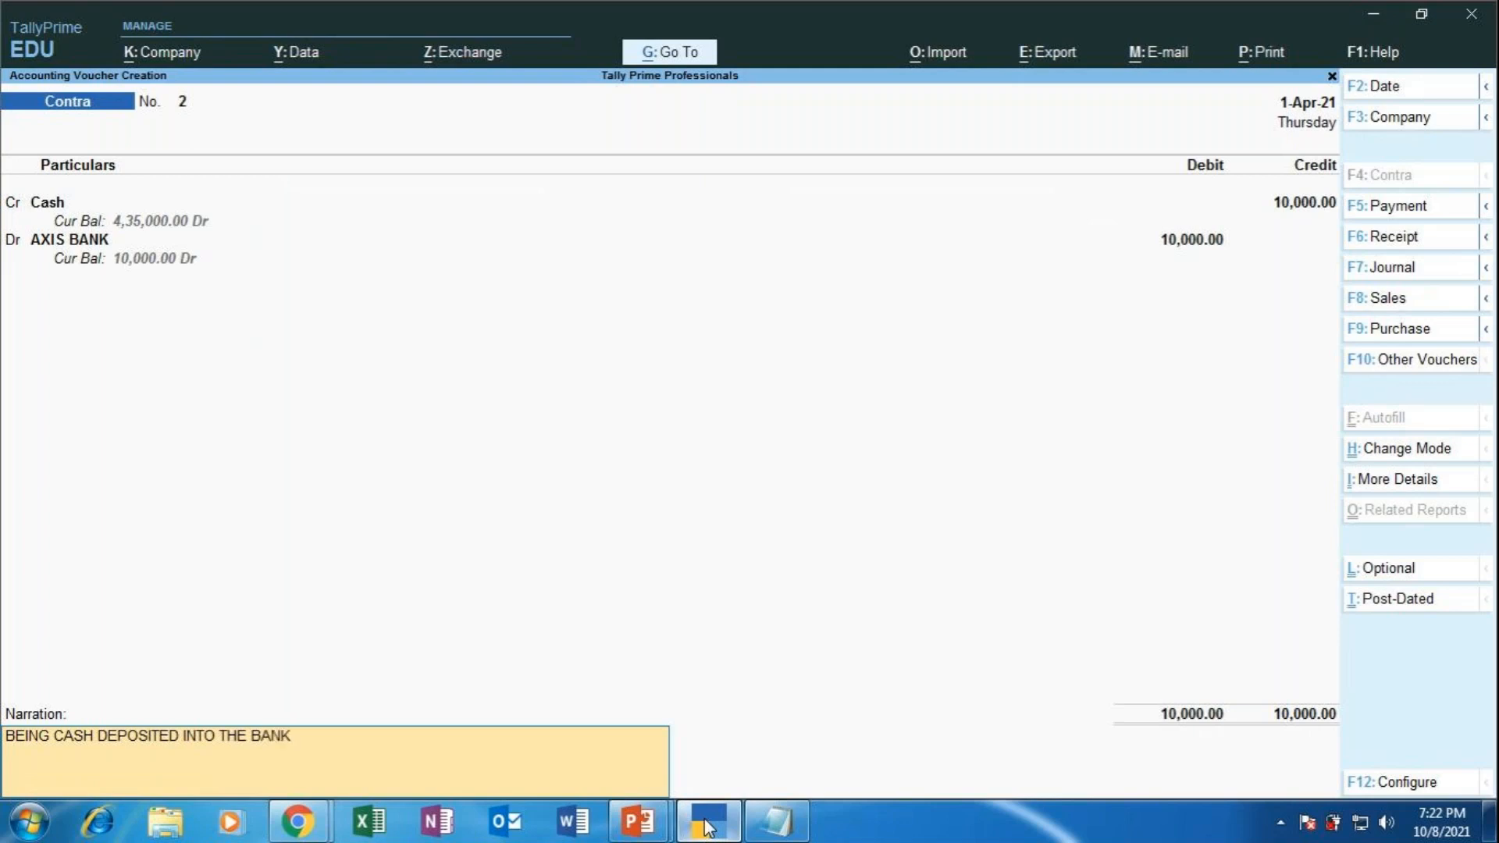
key(Return)
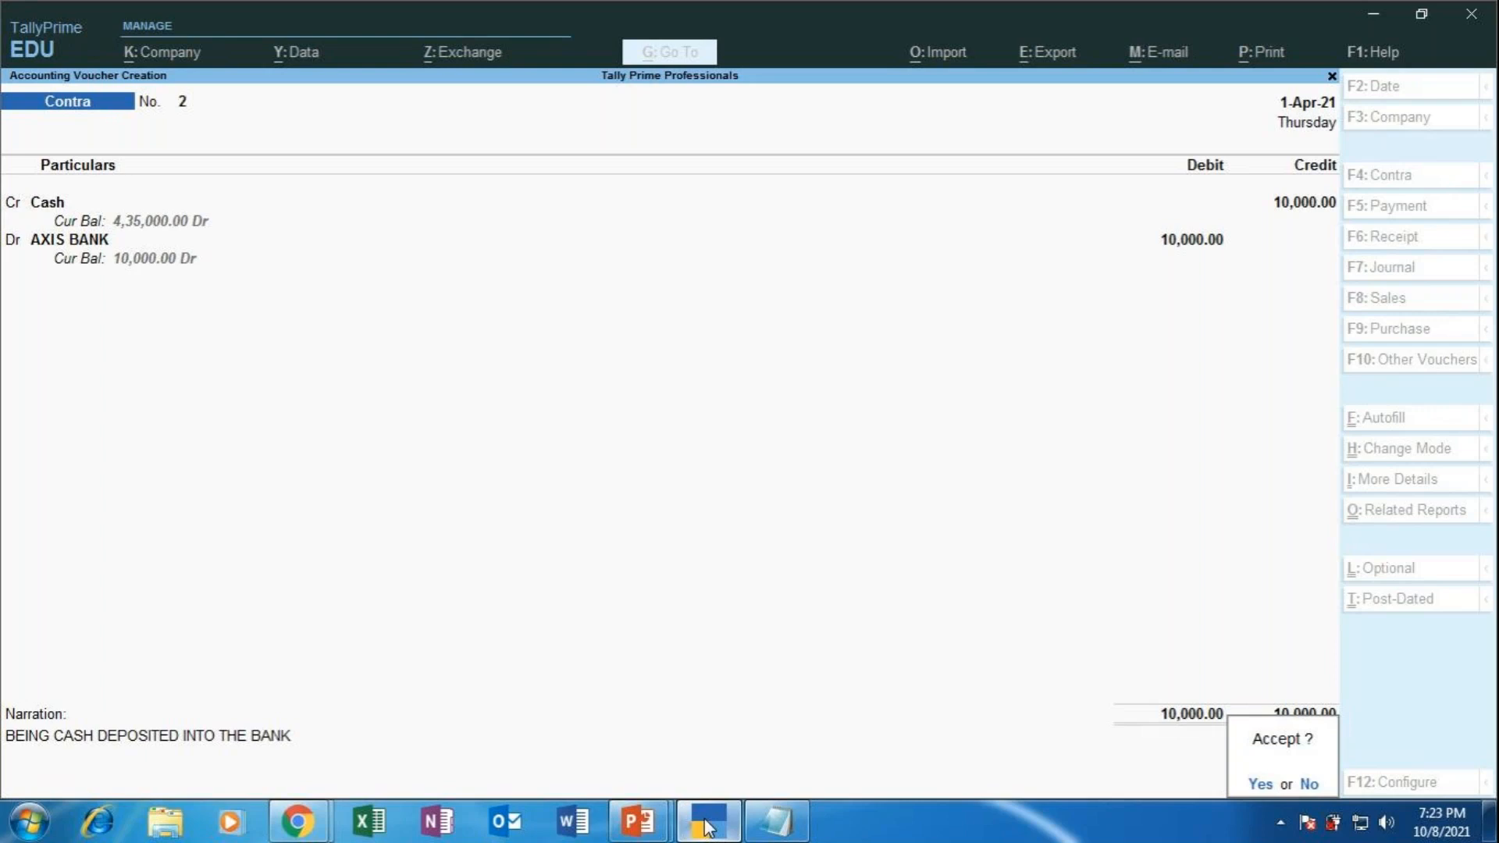
key(y)
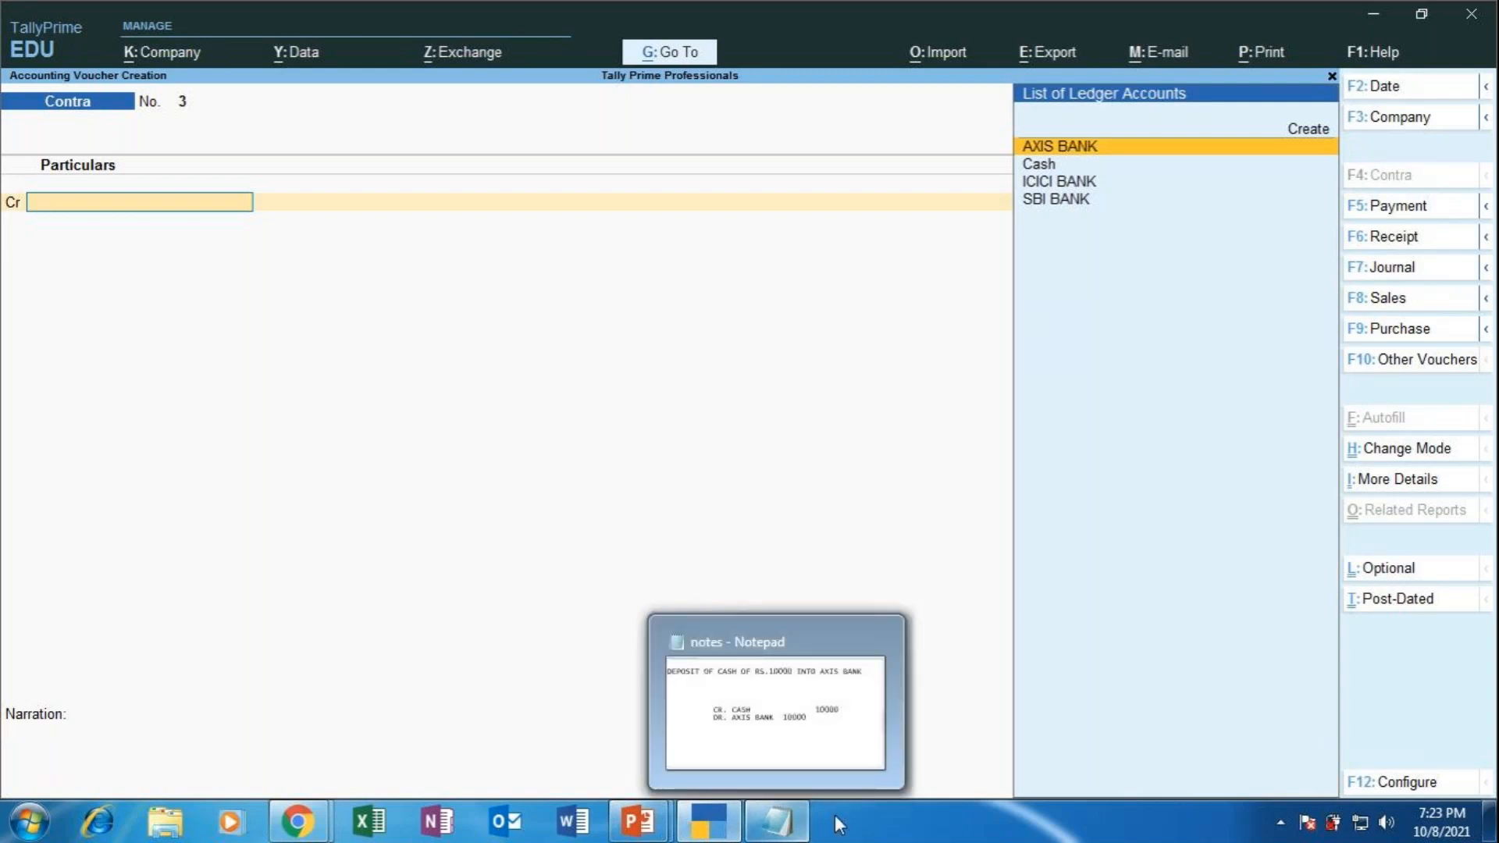
Review the deposit entry in the Notepad notes, and present the Contra voucher exercises slide of the MAPR presentation in PowerPoint.
click(804, 832)
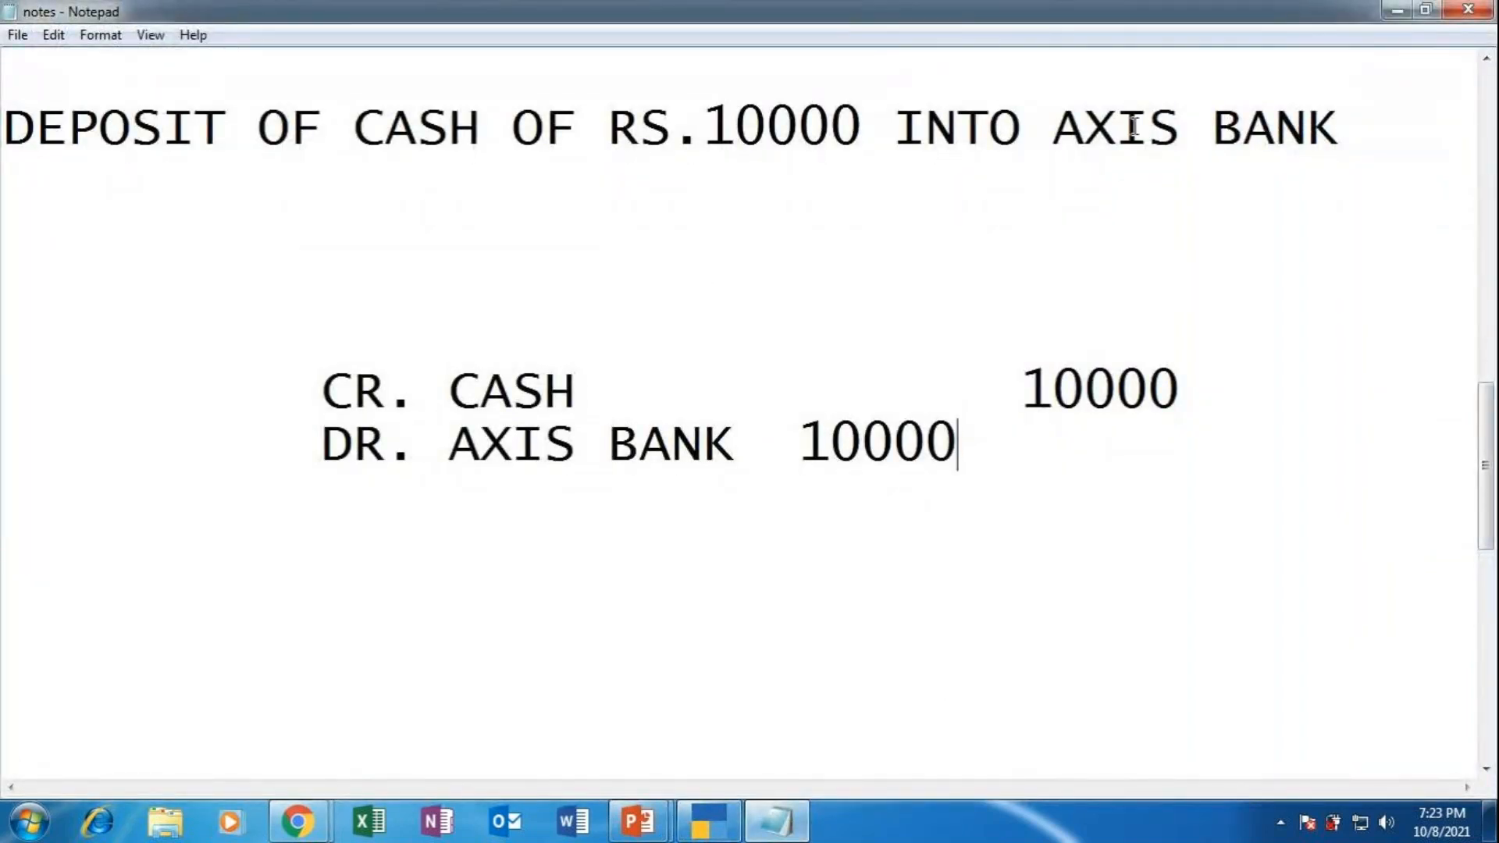
click(764, 126)
click(647, 823)
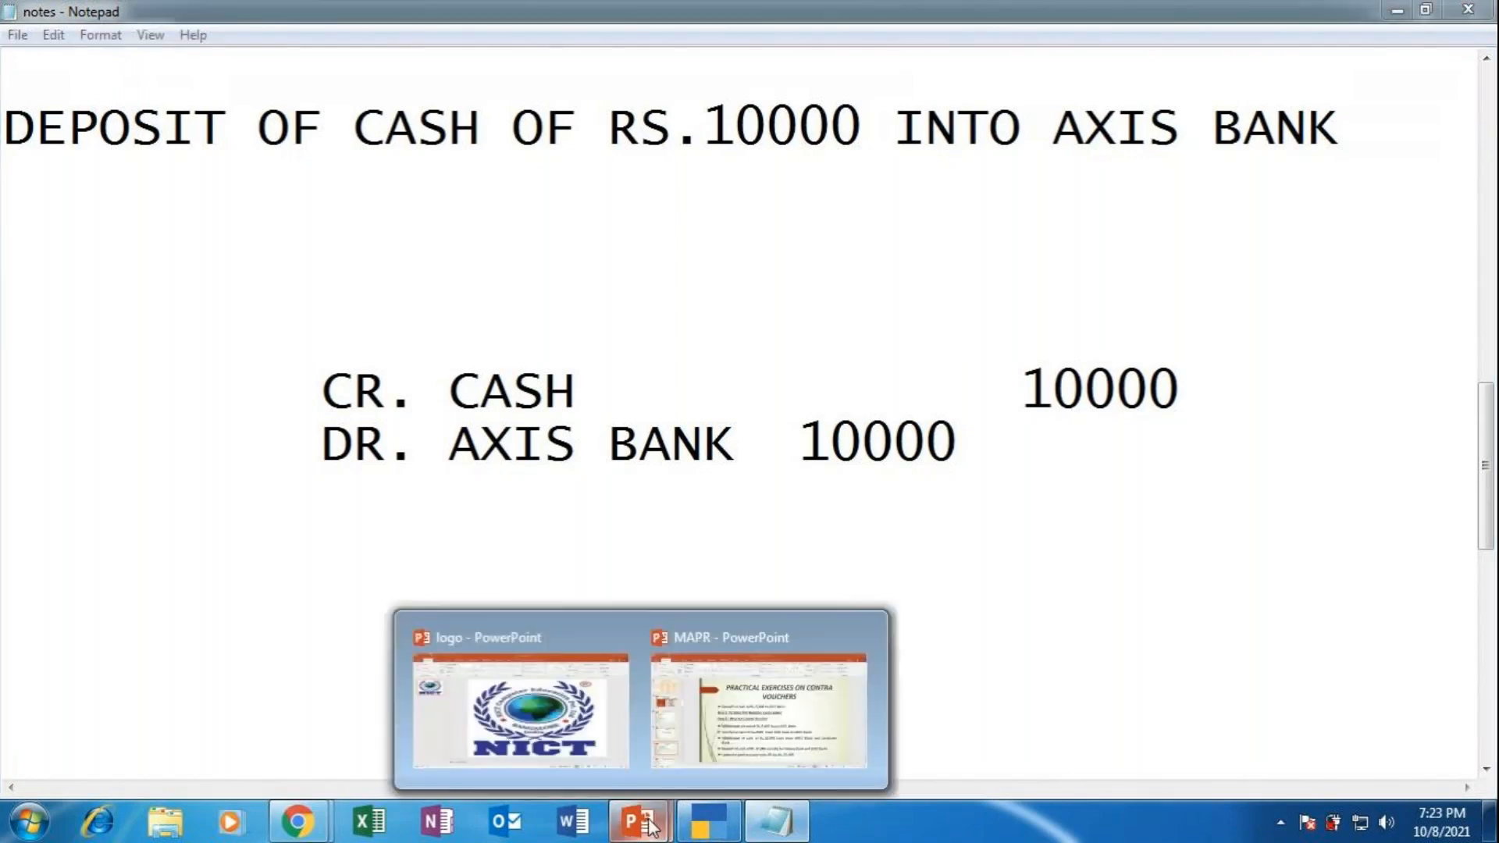
click(788, 704)
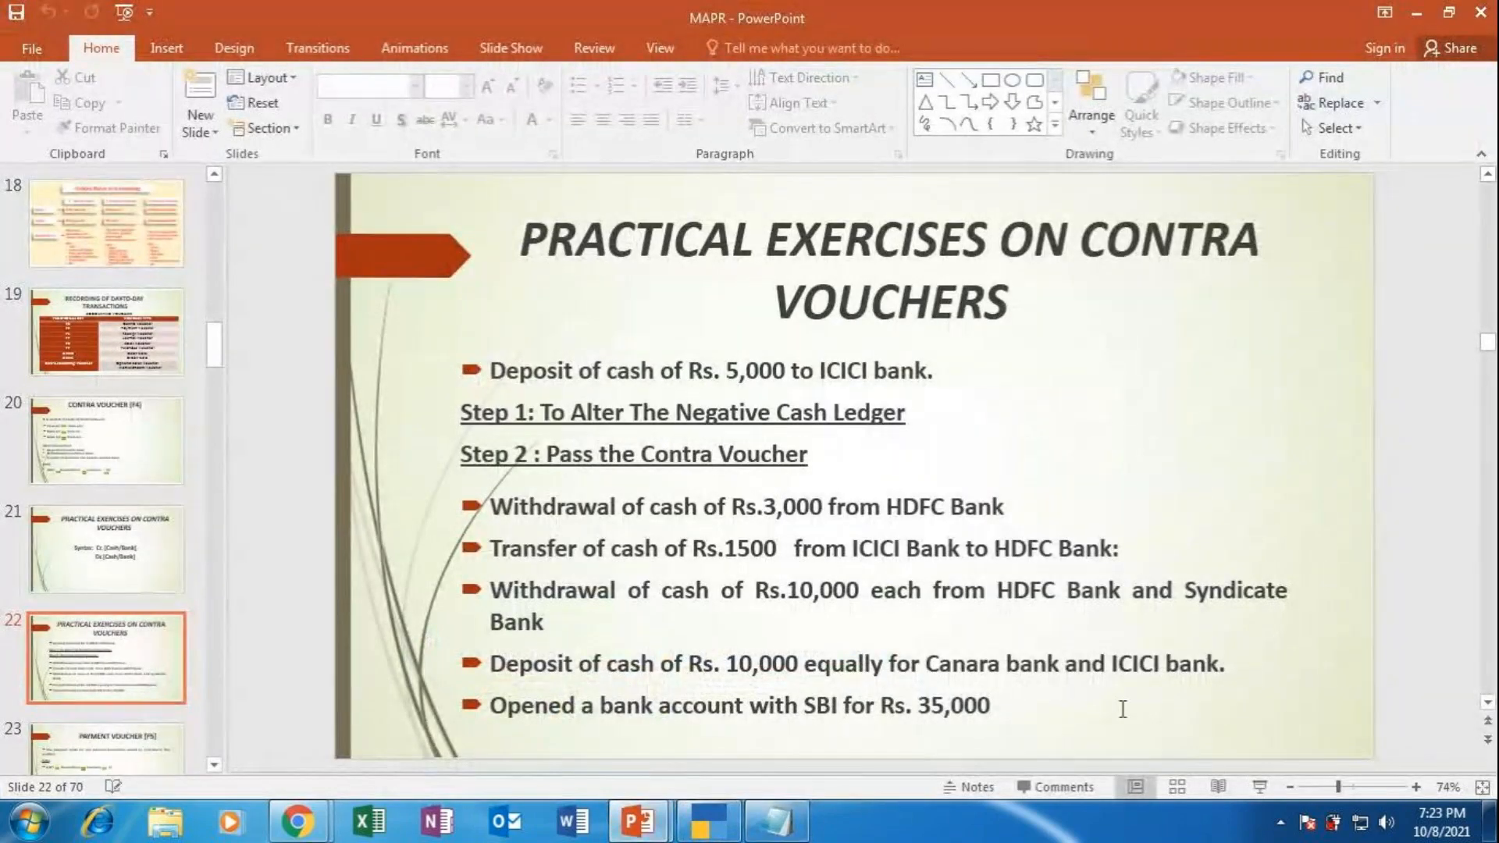
click(1259, 787)
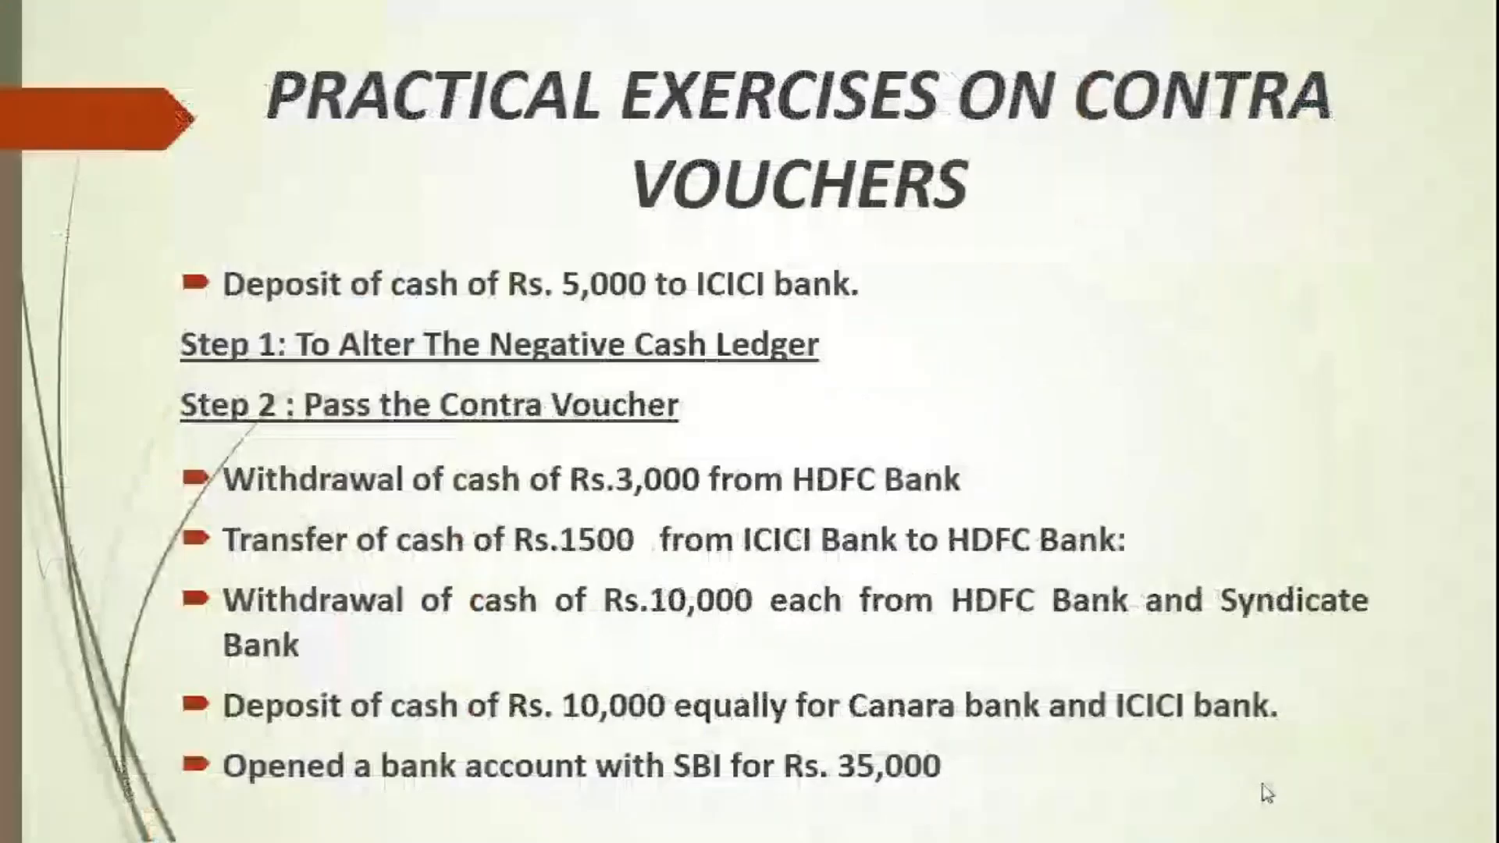
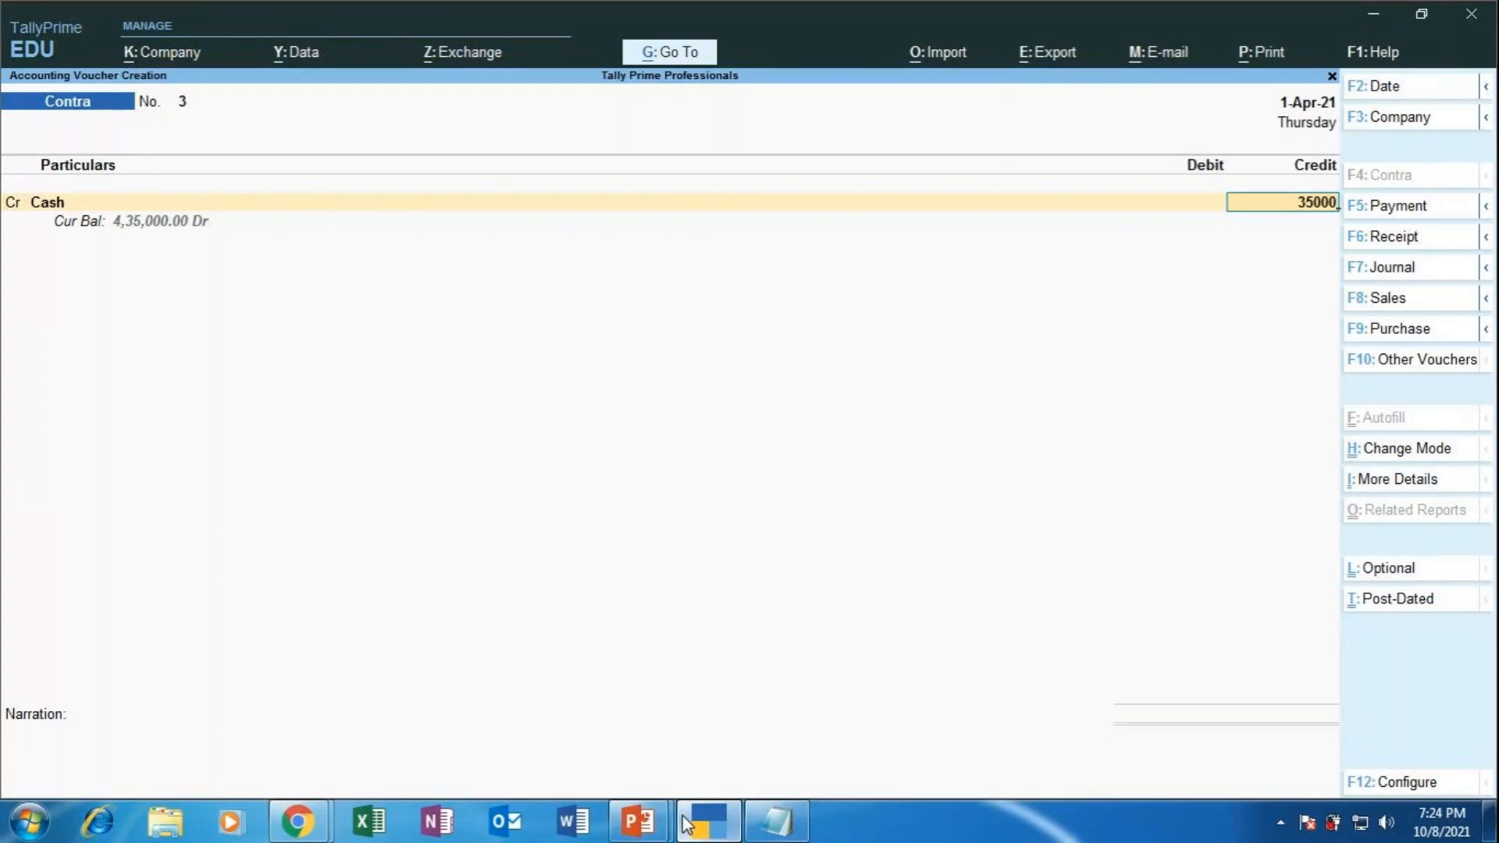
Credit Cash with 35000 in the new TallyPrime Contra voucher and choose SBI BANK as the debit ledger.
key(Return)
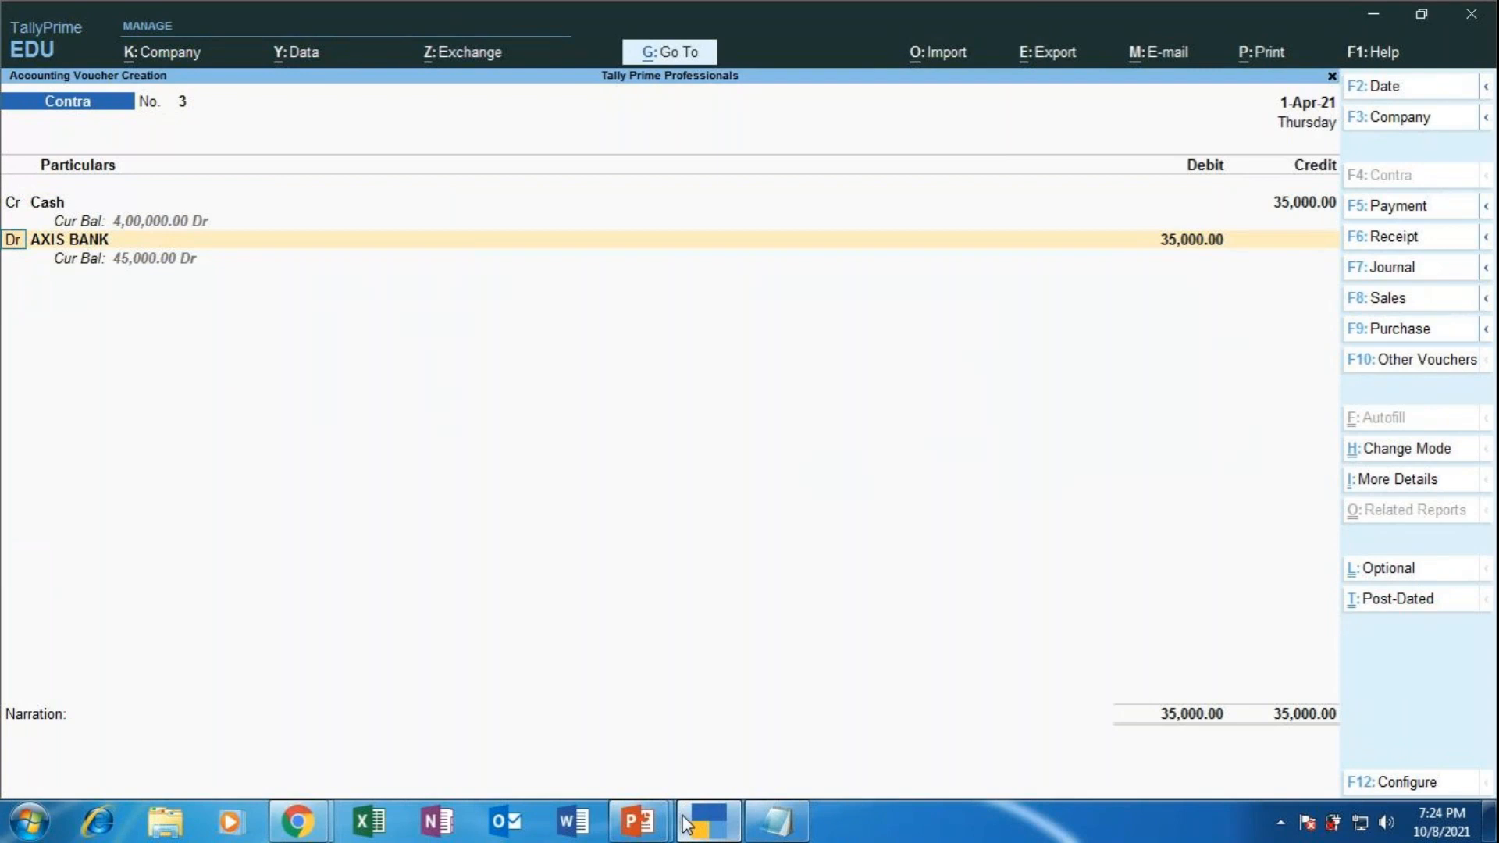
key(Return)
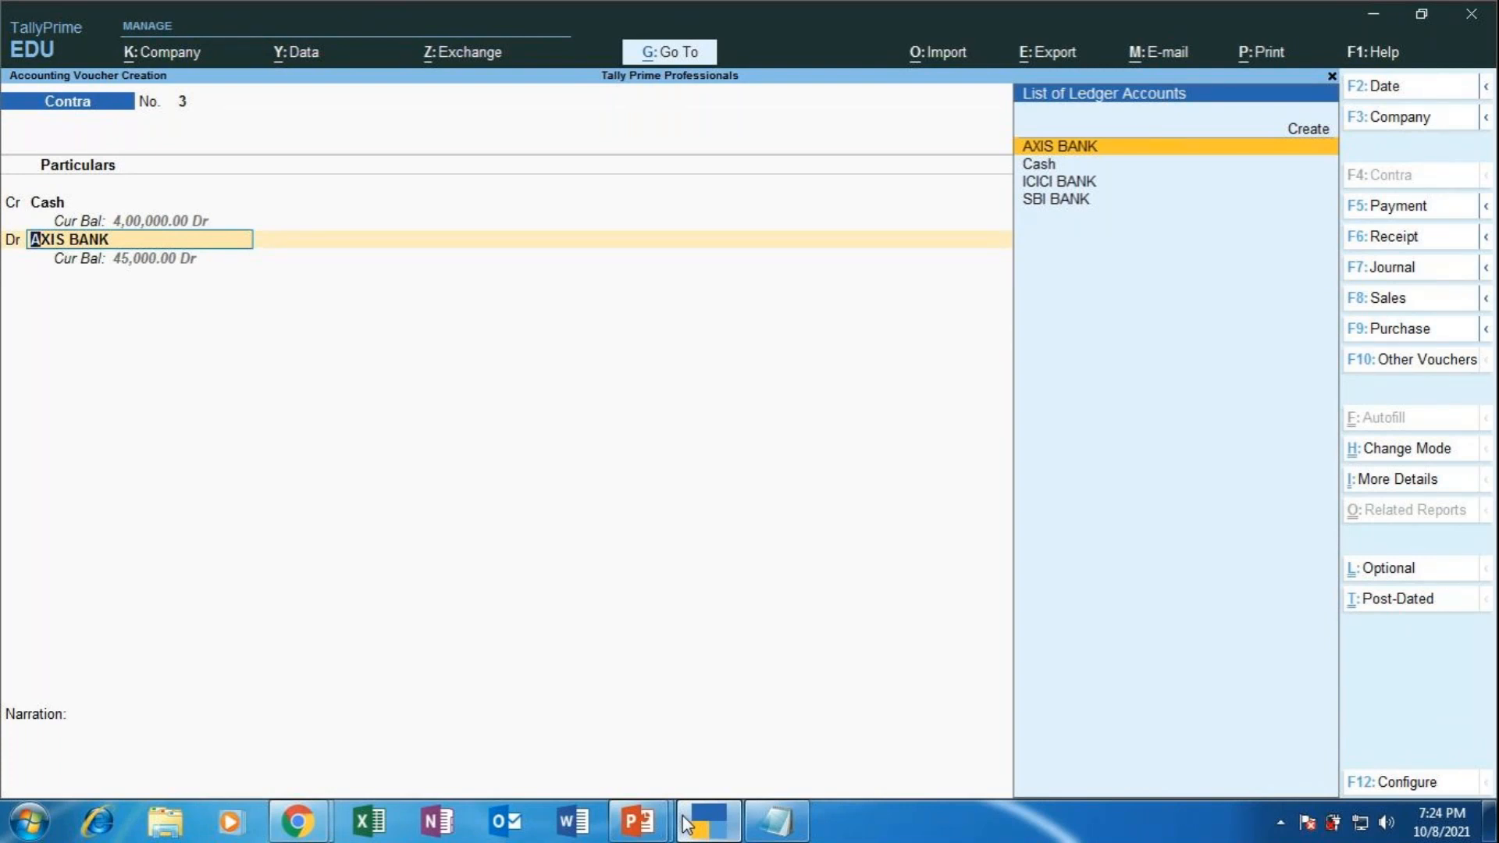
key(Down)
key(Down)
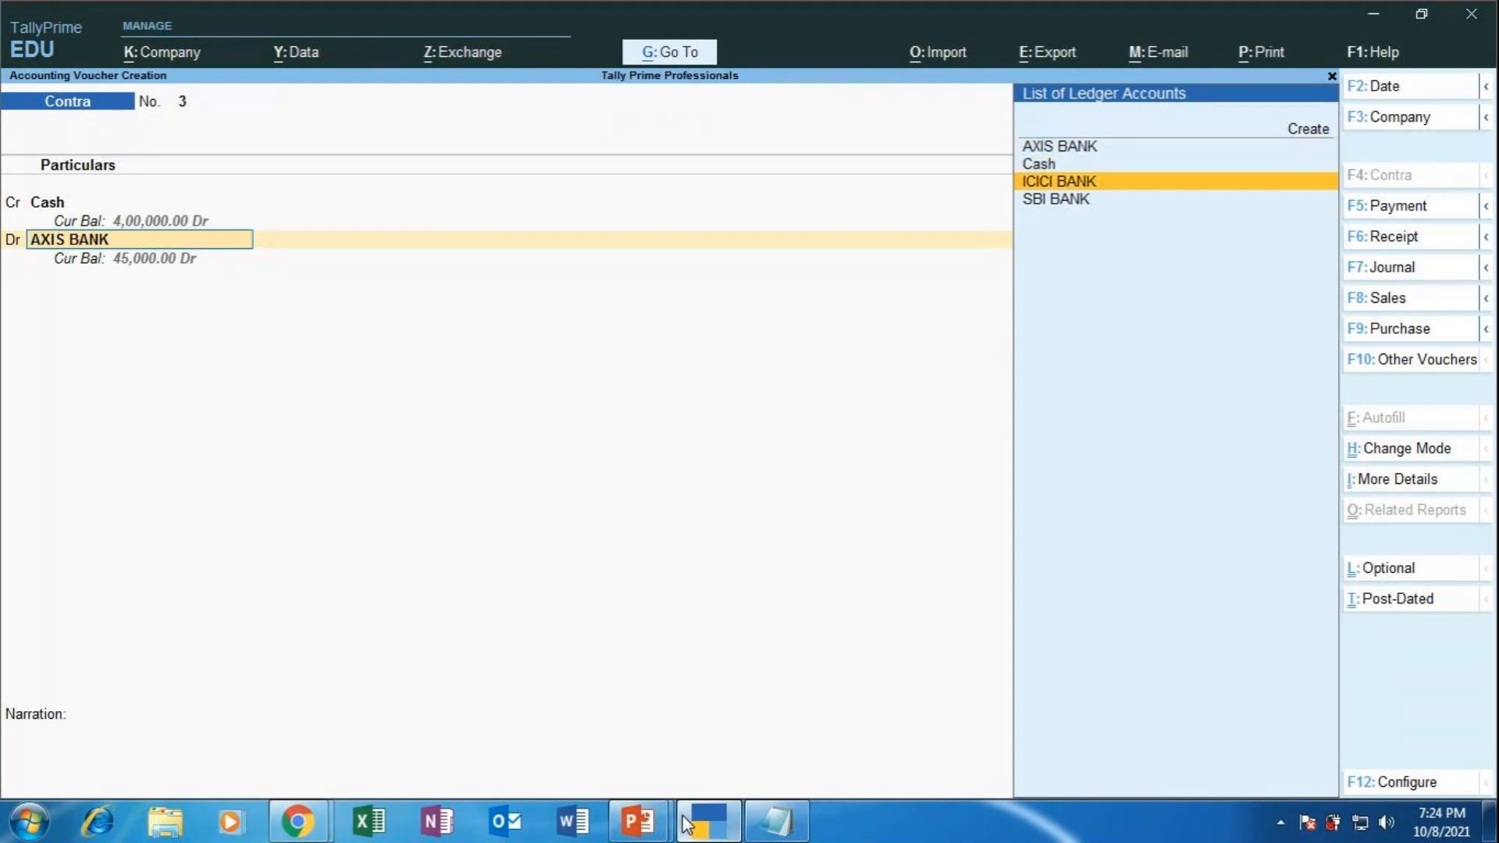
key(Down)
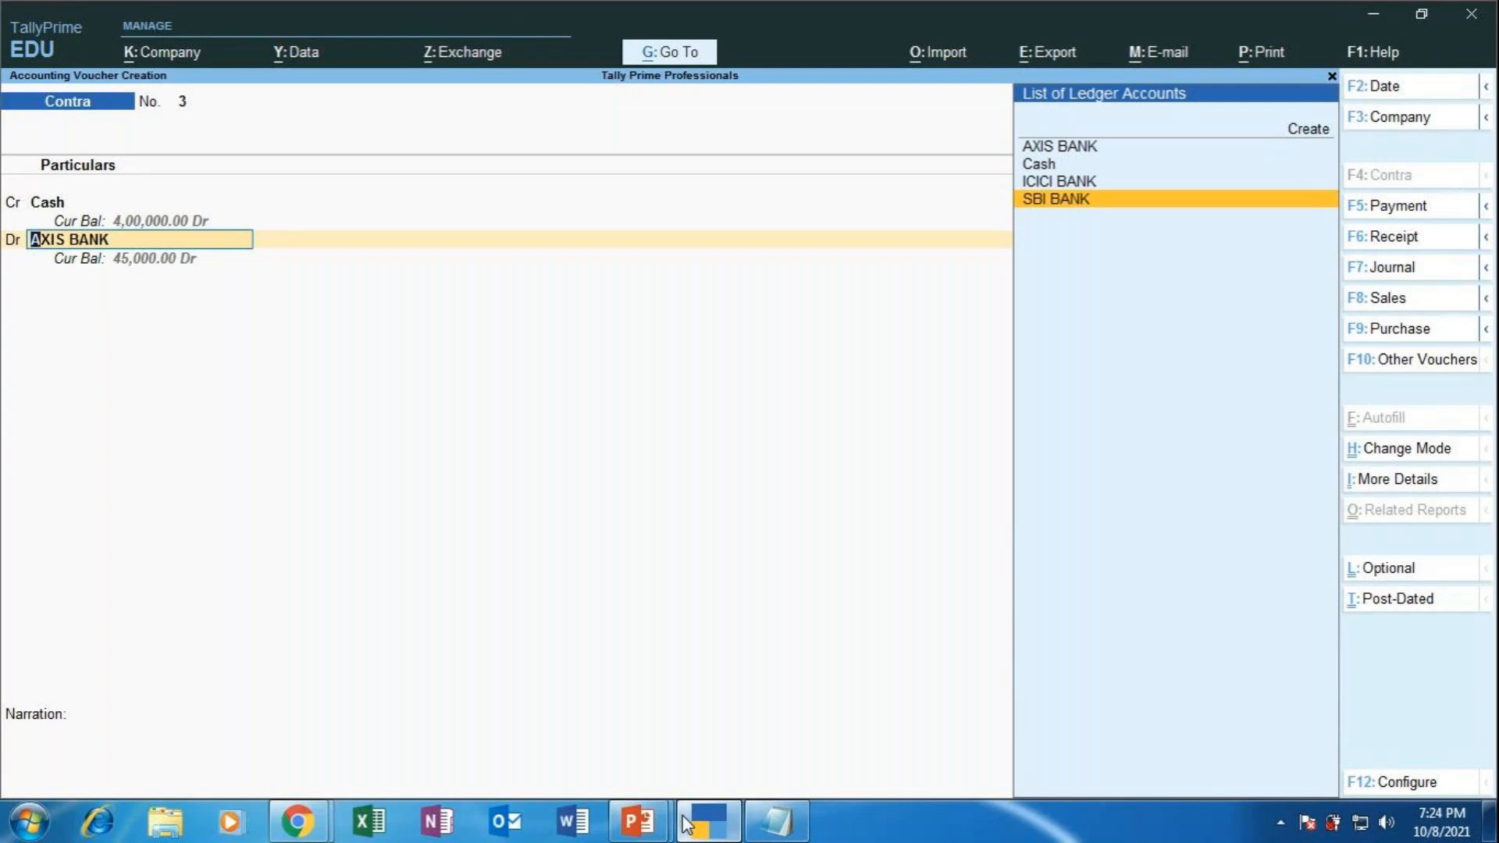
key(Return)
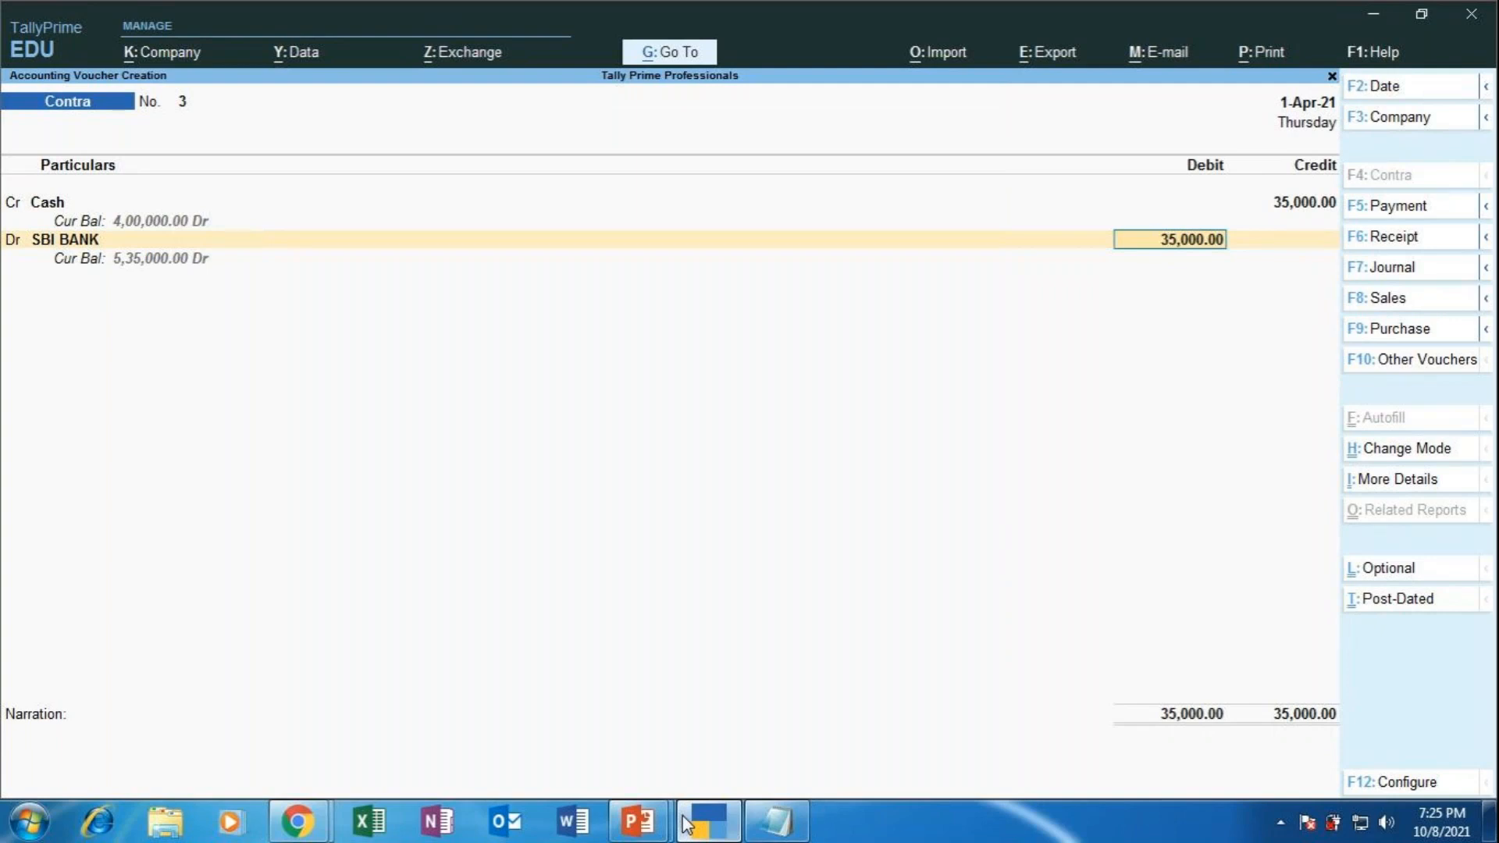
Open the cash denominations for the SBI BANK debit and enter 17 notes of 2000 and 2 notes of 500.
key(Return)
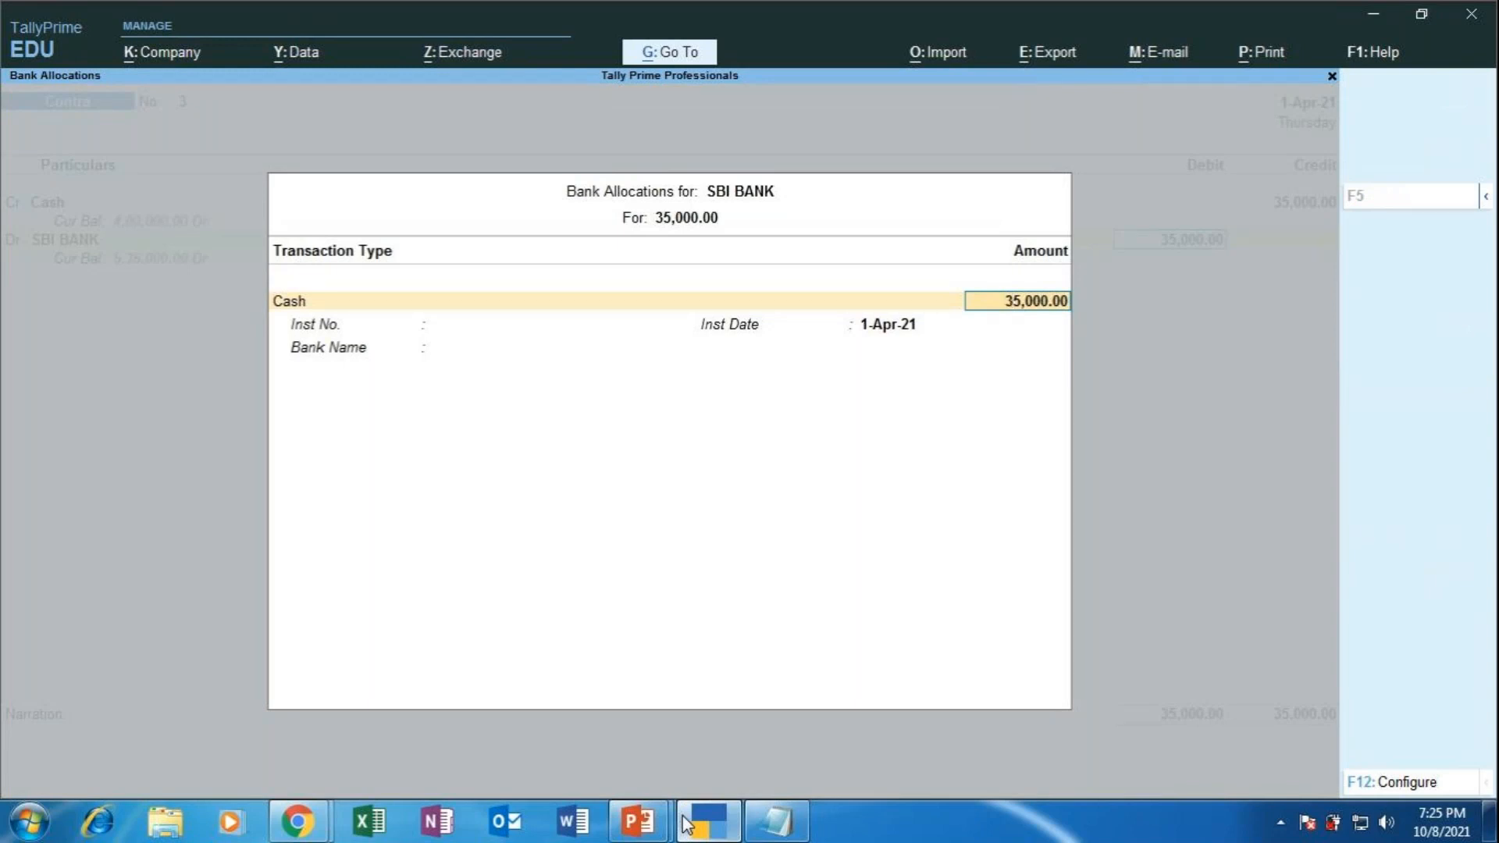
key(Return)
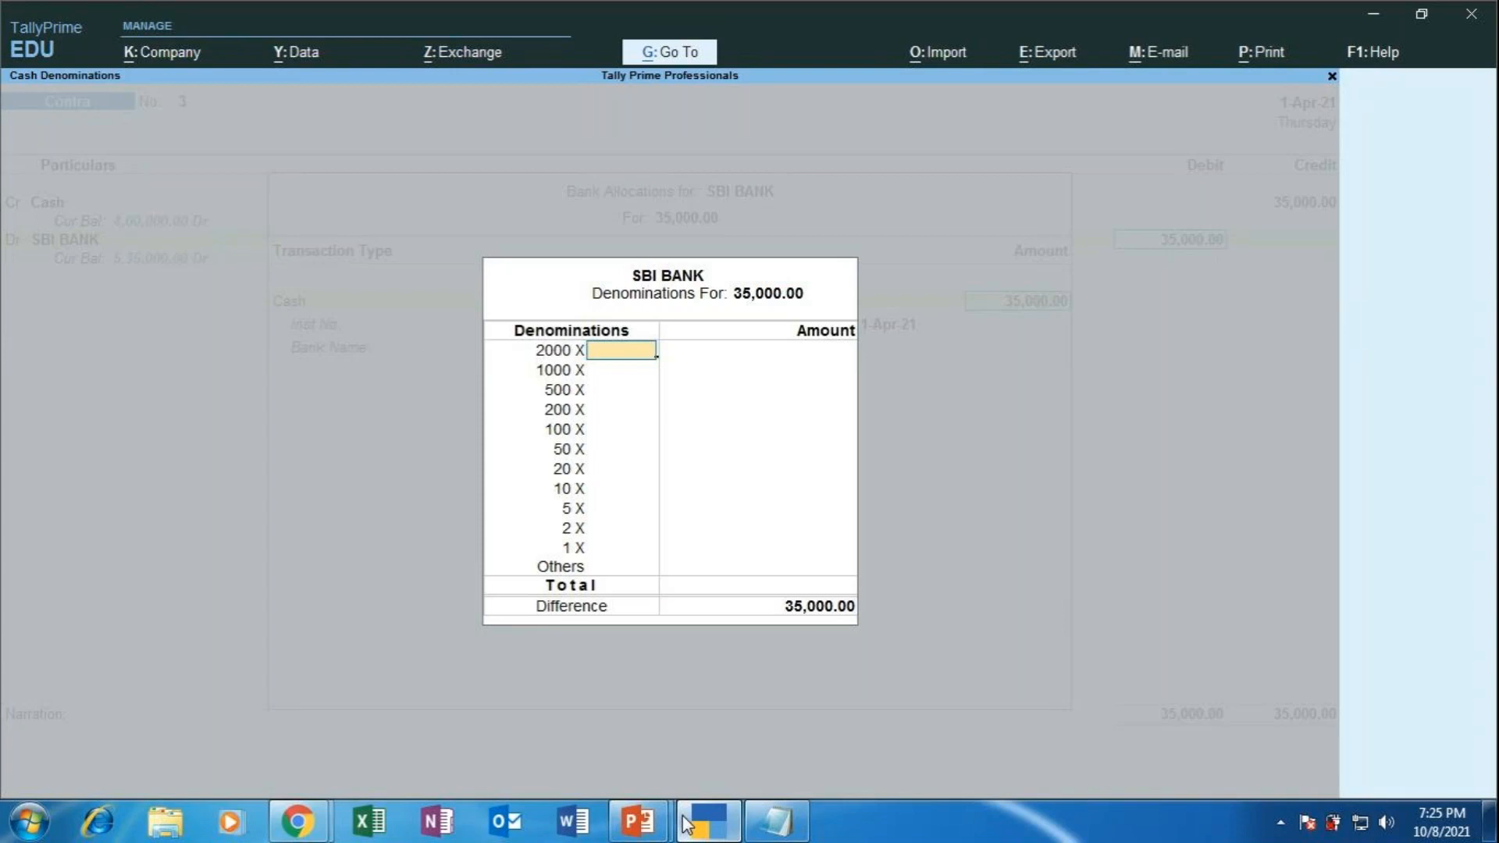
text(17)
key(Return)
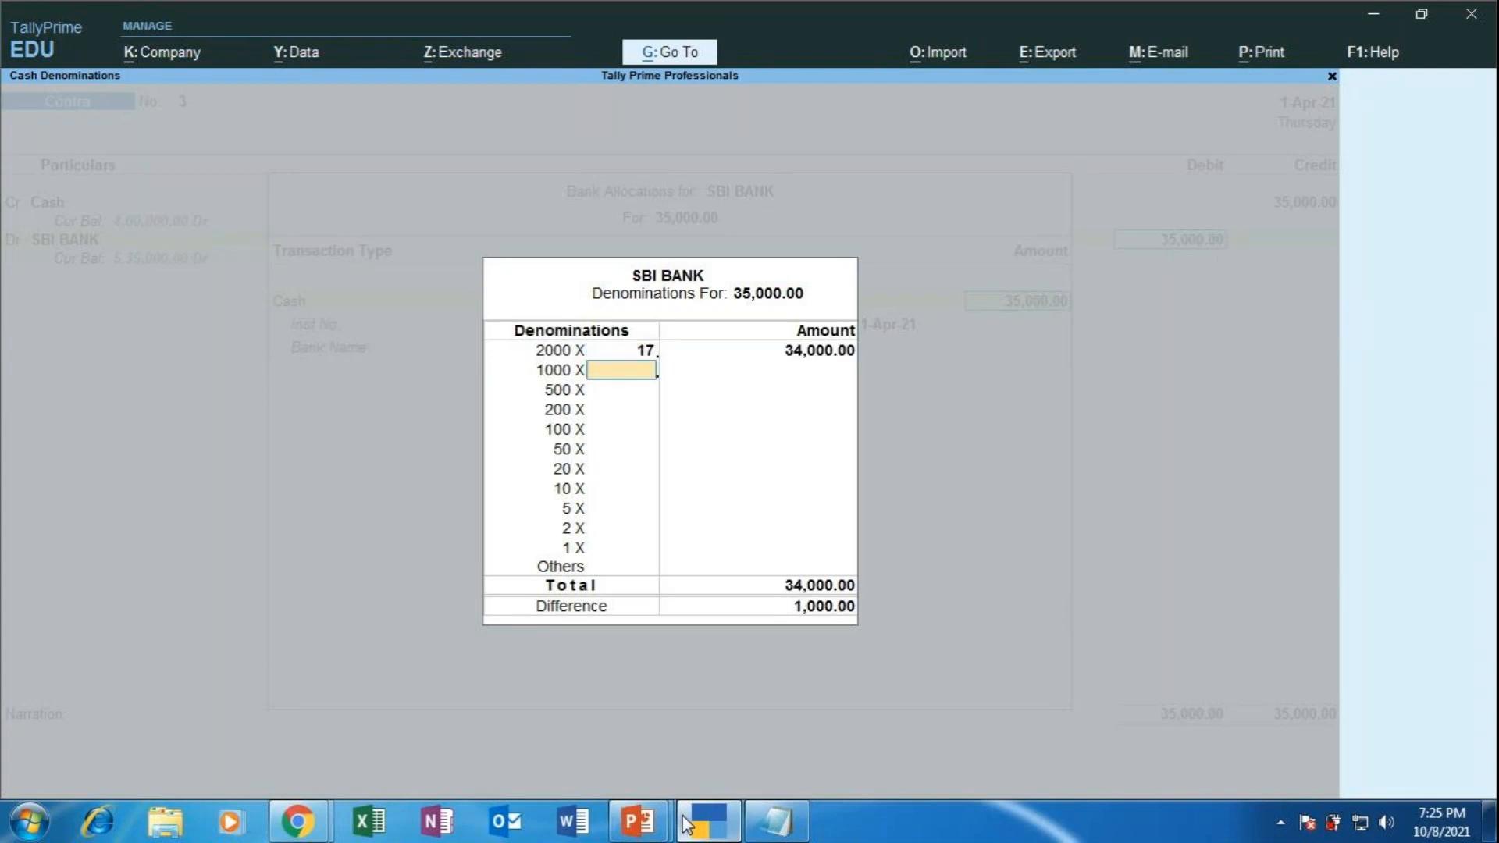
key(Return)
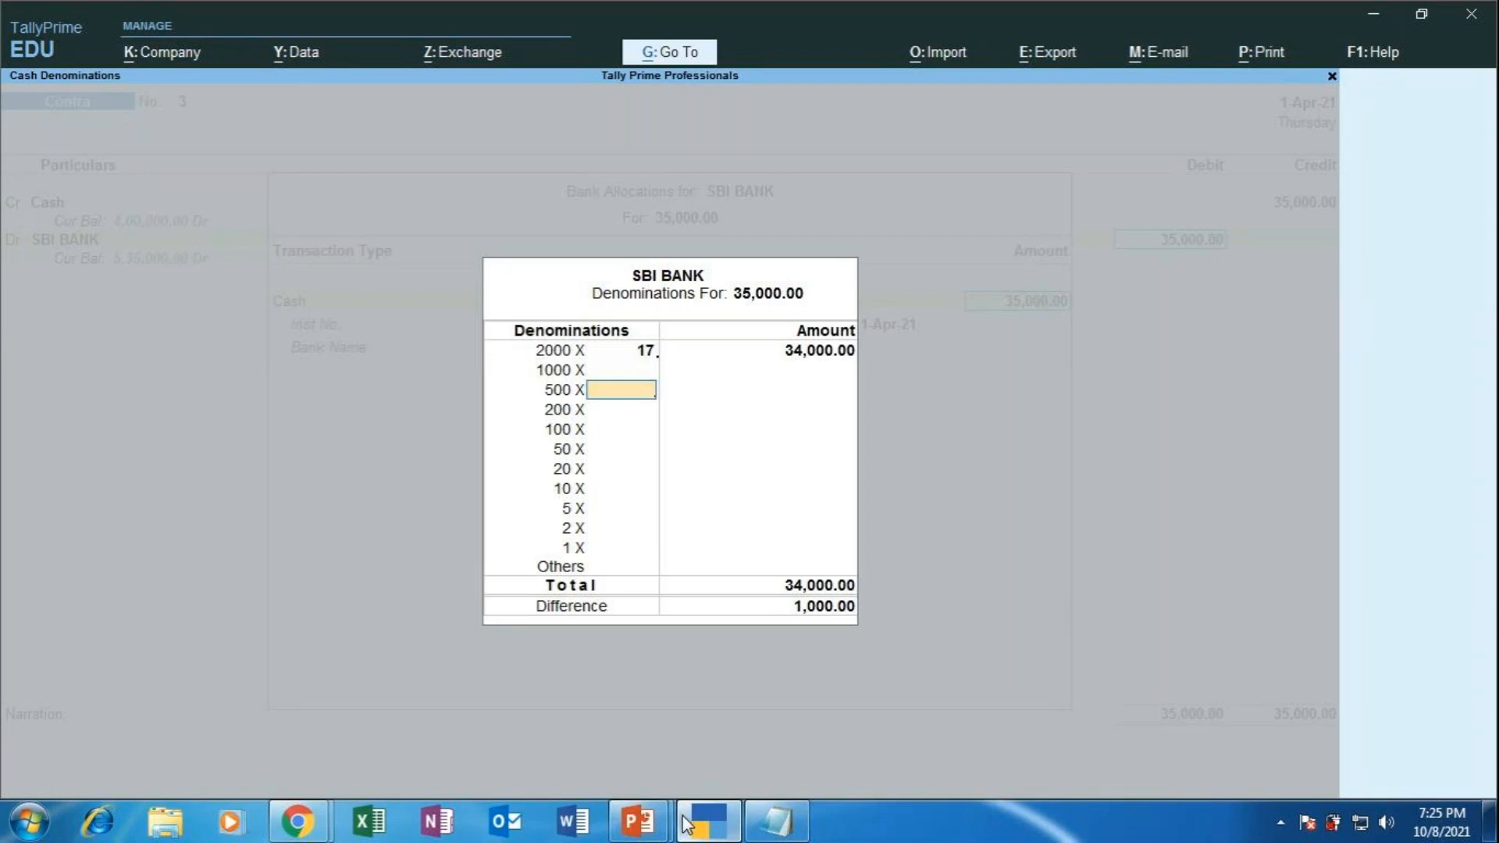
text(2)
key(Return)
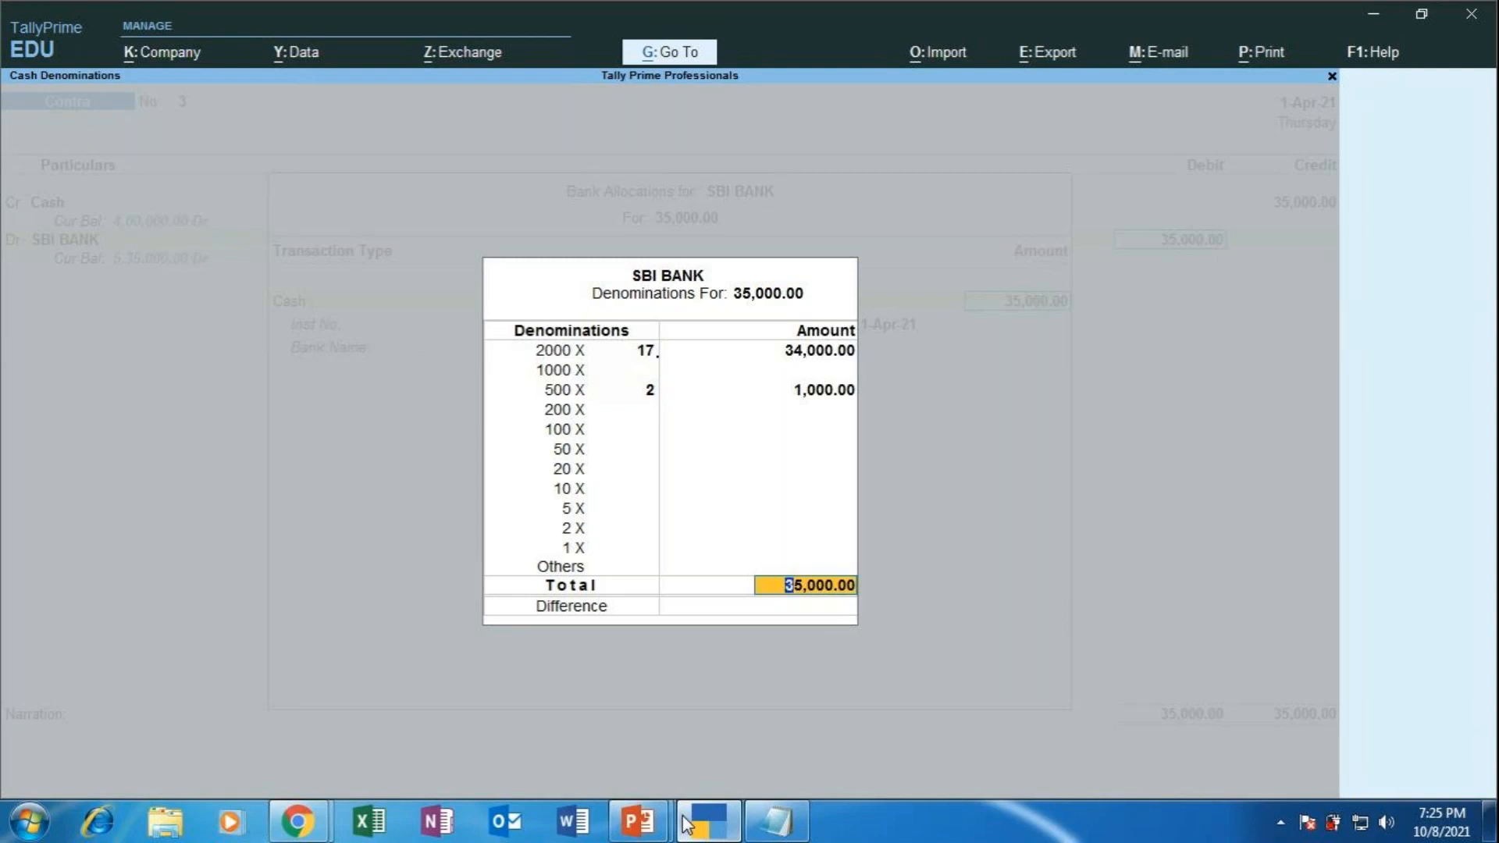
Try to set the count of 500 notes to 3 in the SBI BANK cash denominations.
key(BackSpace)
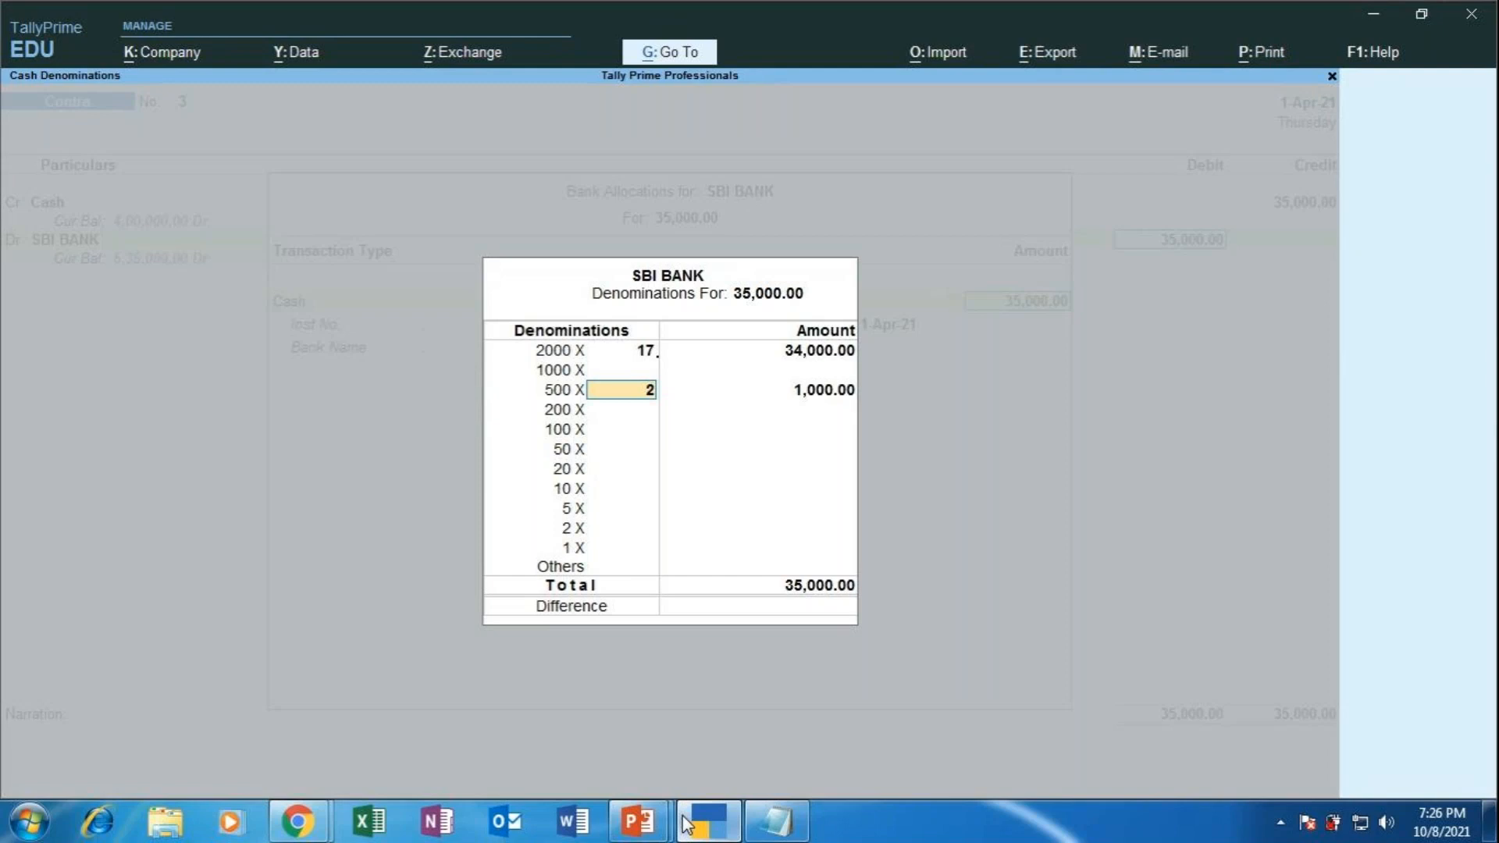
text(3)
key(Return)
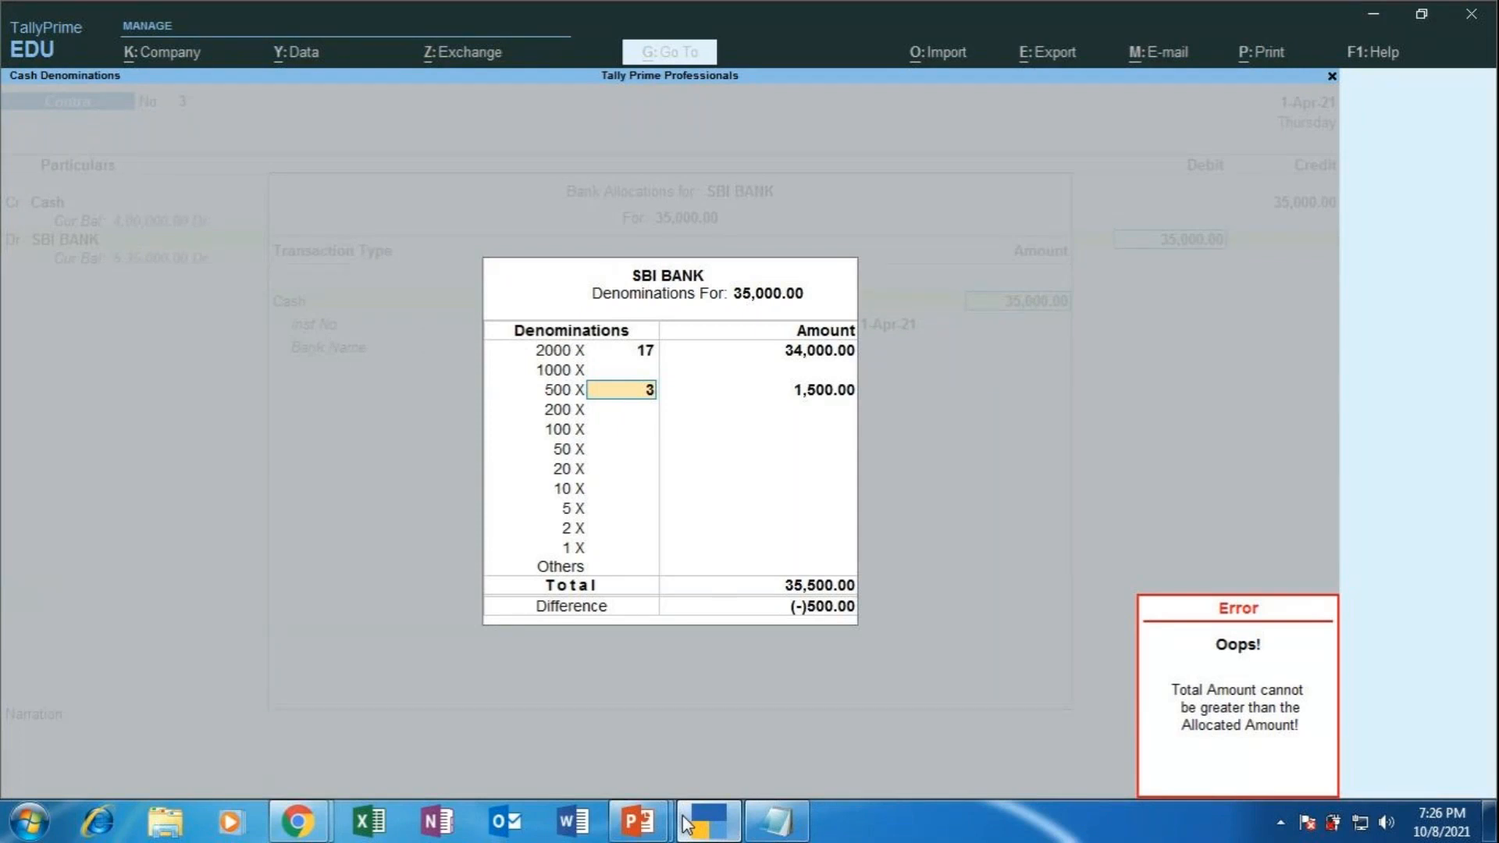
Set the count of 500 notes to 2 and accept the SBI BANK denominations and bank allocation.
text(2)
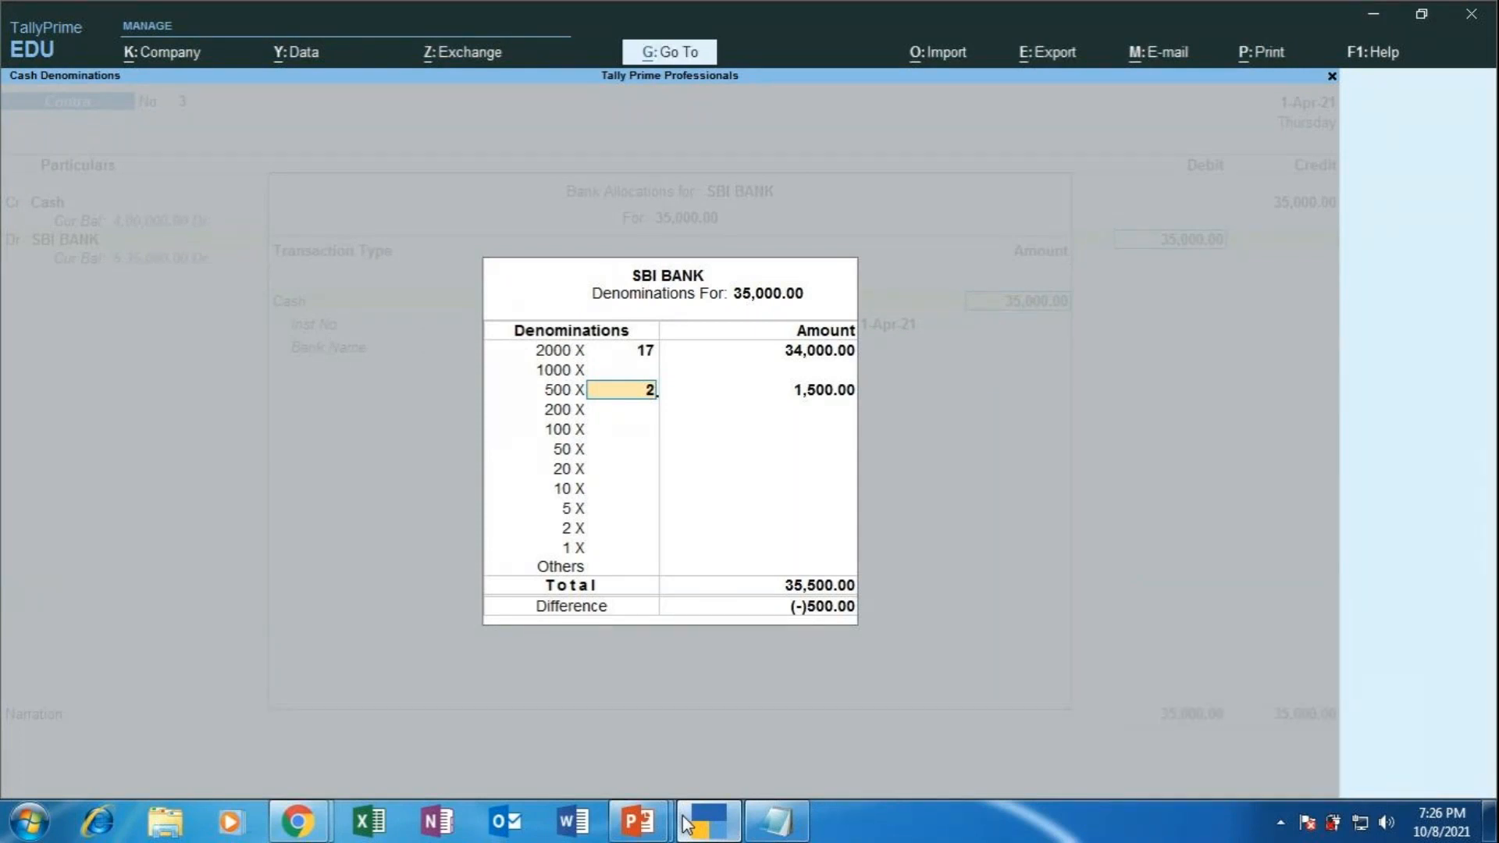
key(Return)
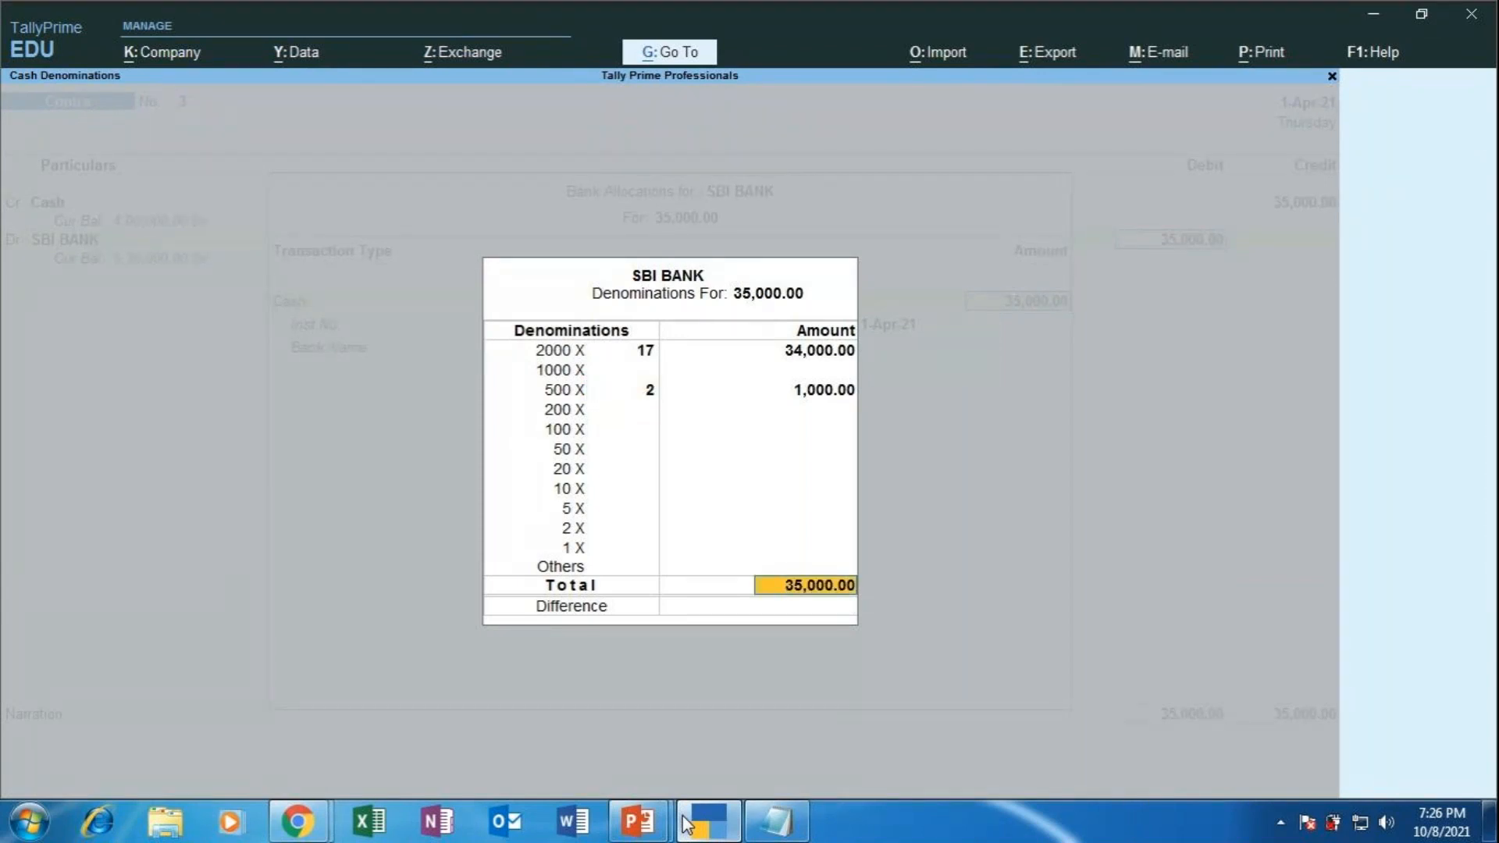
key(Return)
key(Return)
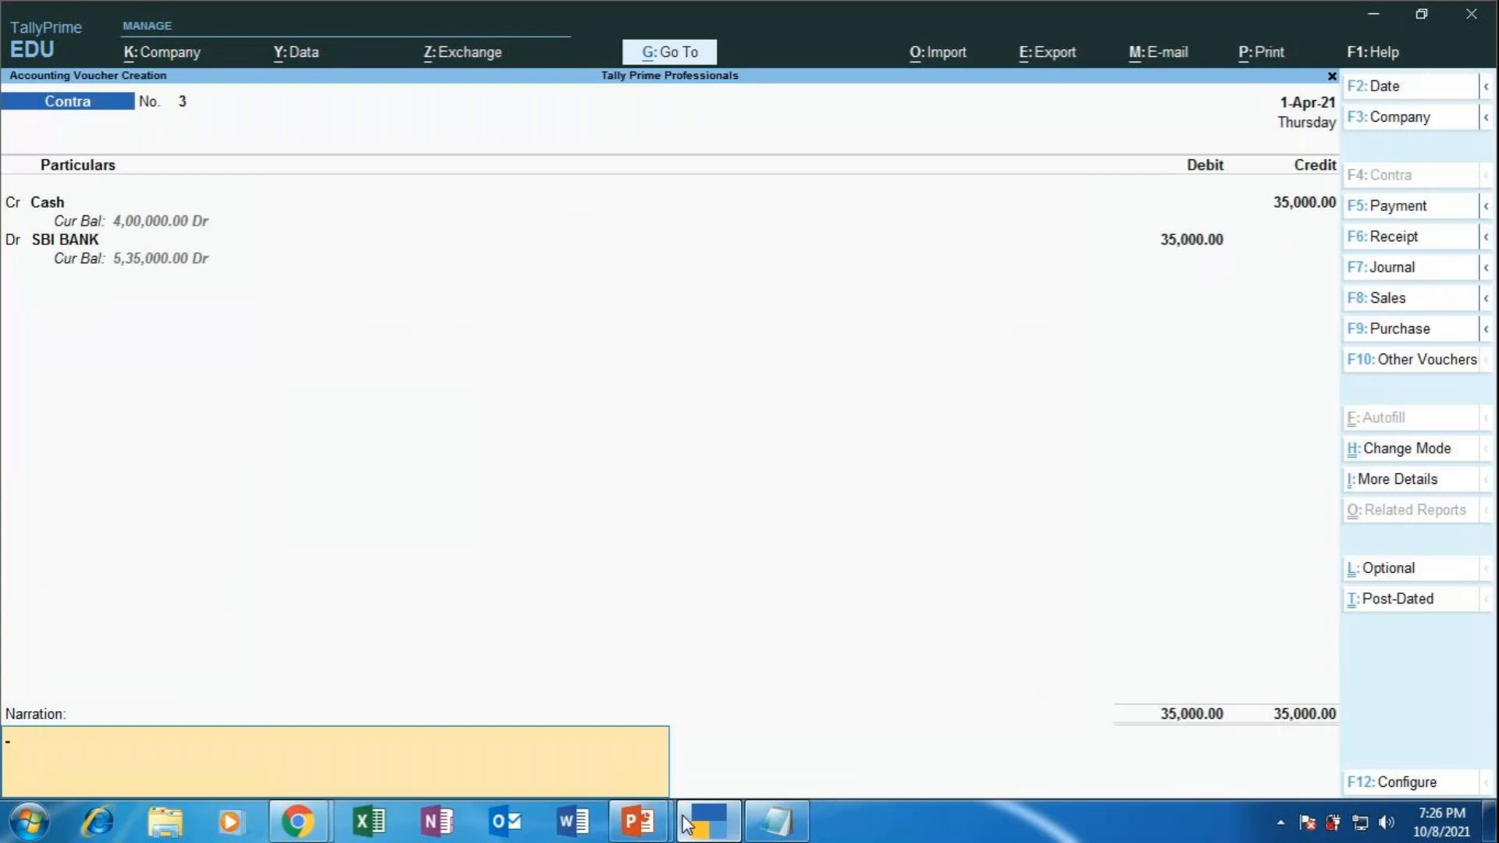
Add the narration BEING CASH DEPOSITED INTO THE BANK to the SBI BANK Contra voucher and save it.
text(BEING CASH DEPOSITED INT)
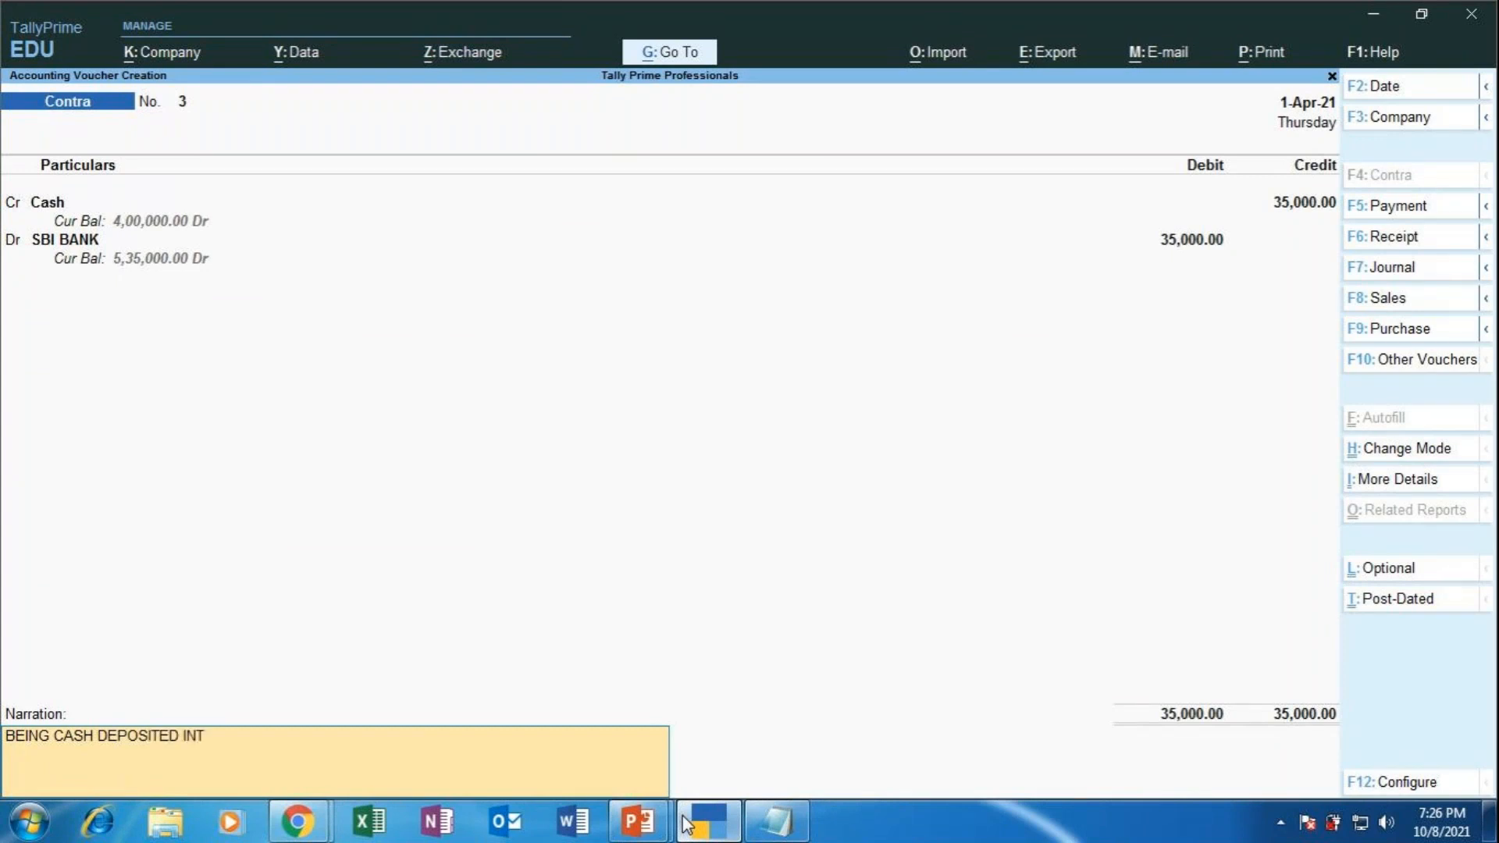
text(O THE BANK)
key(Return)
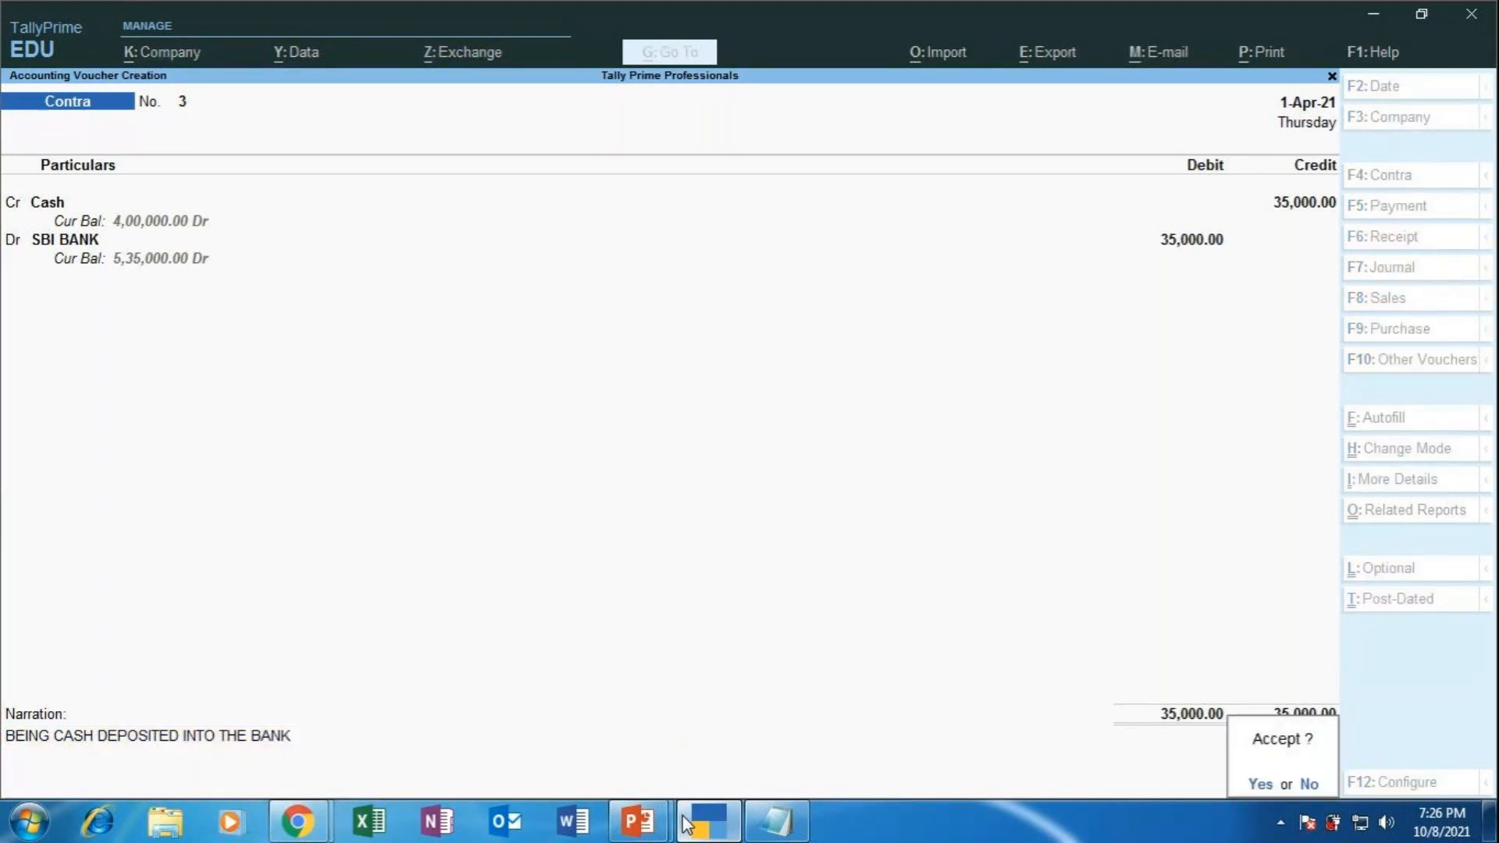
key(Return)
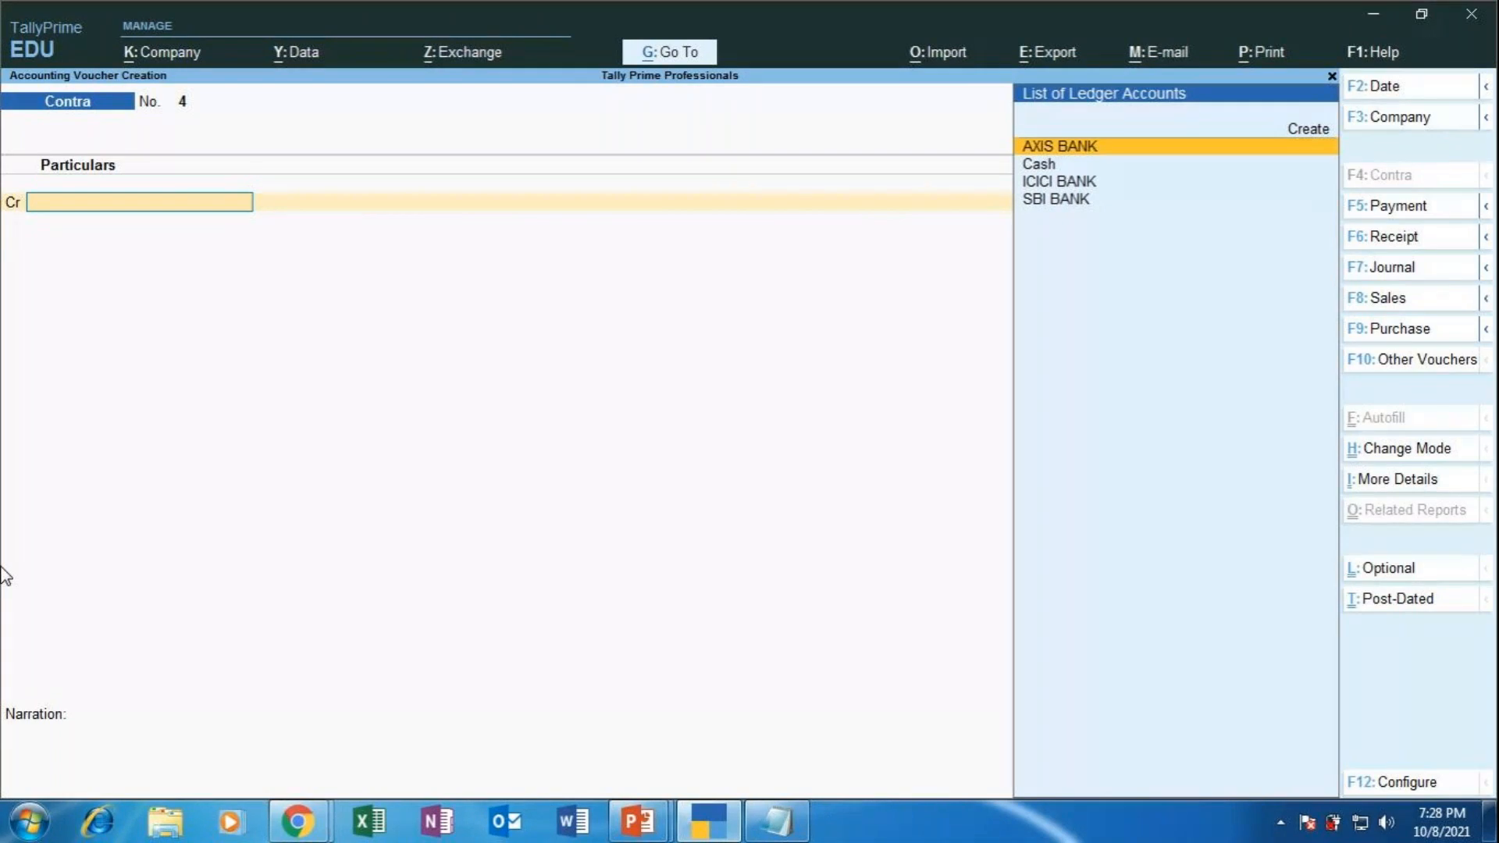
Leave the blank Contra voucher, back out of the Gateway of Tally and switch to the notes in Notepad.
key(Escape)
key(y)
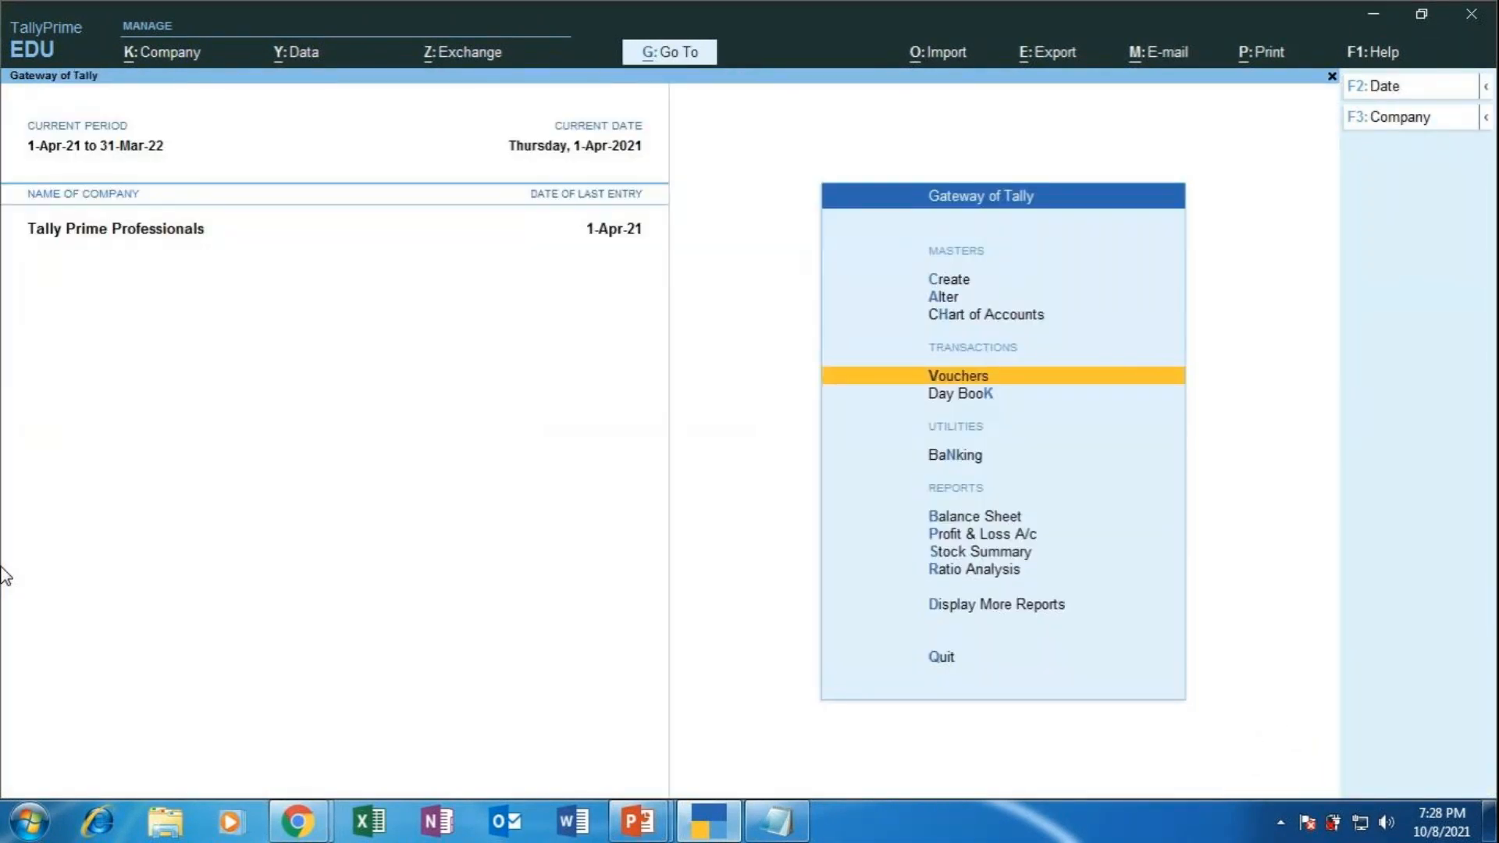
key(Escape)
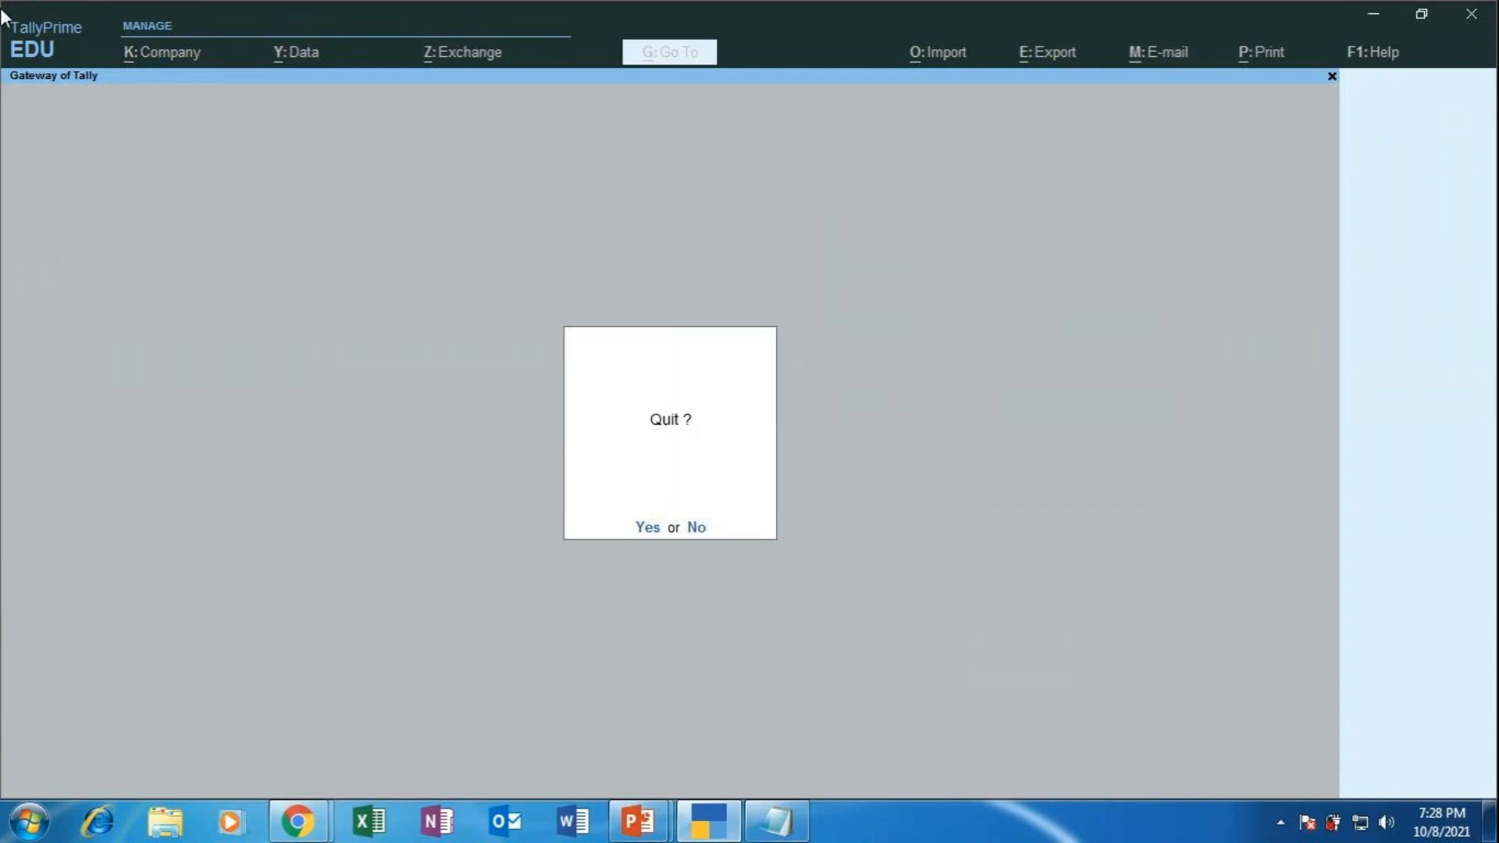
click(797, 835)
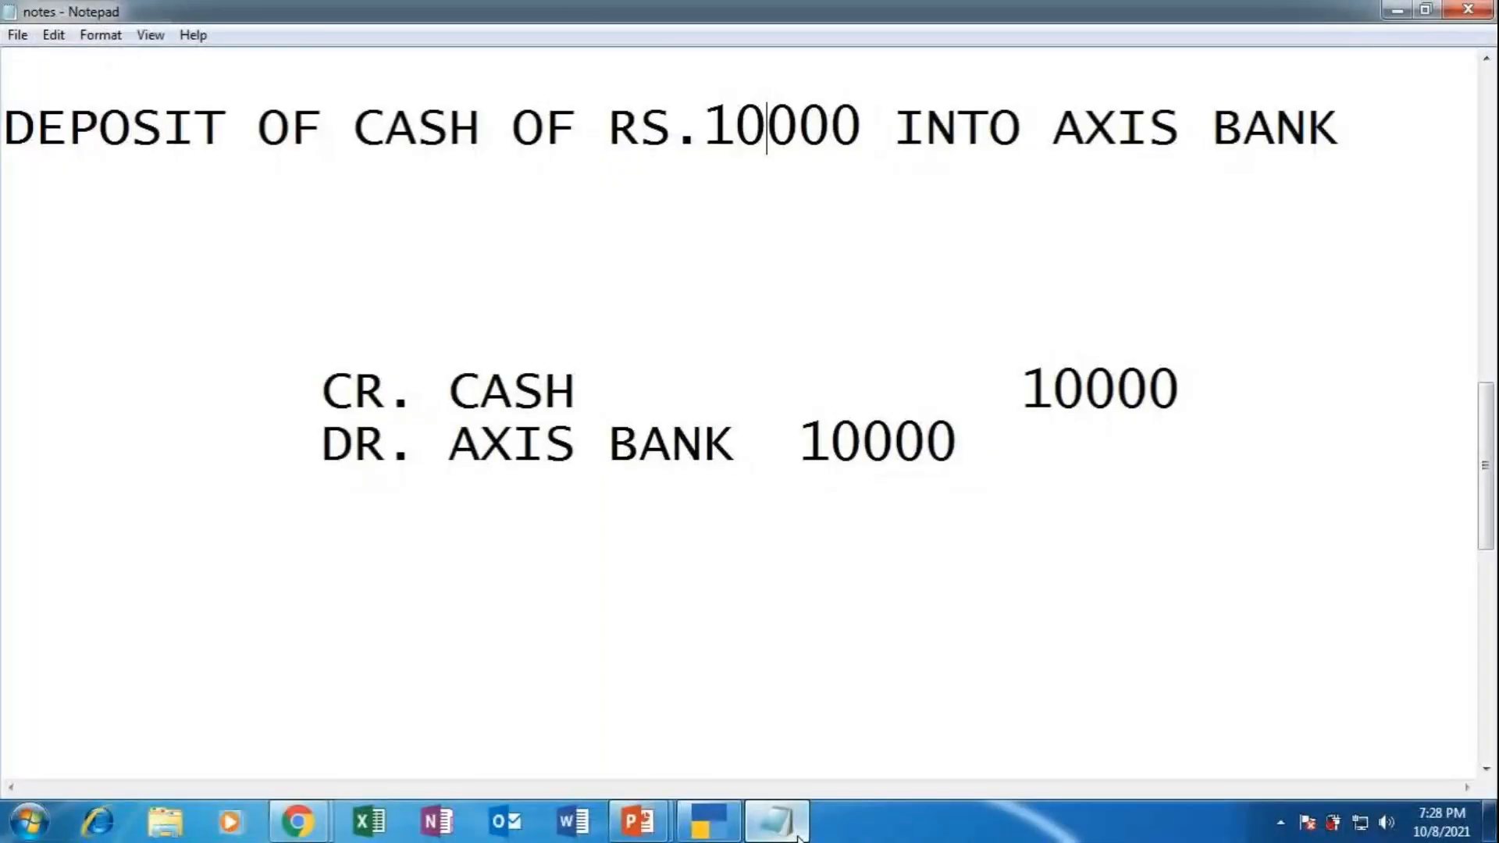
Close the notes file in Notepad without saving the changes and switch to the GoToMeeting window in Chrome.
click(1483, 7)
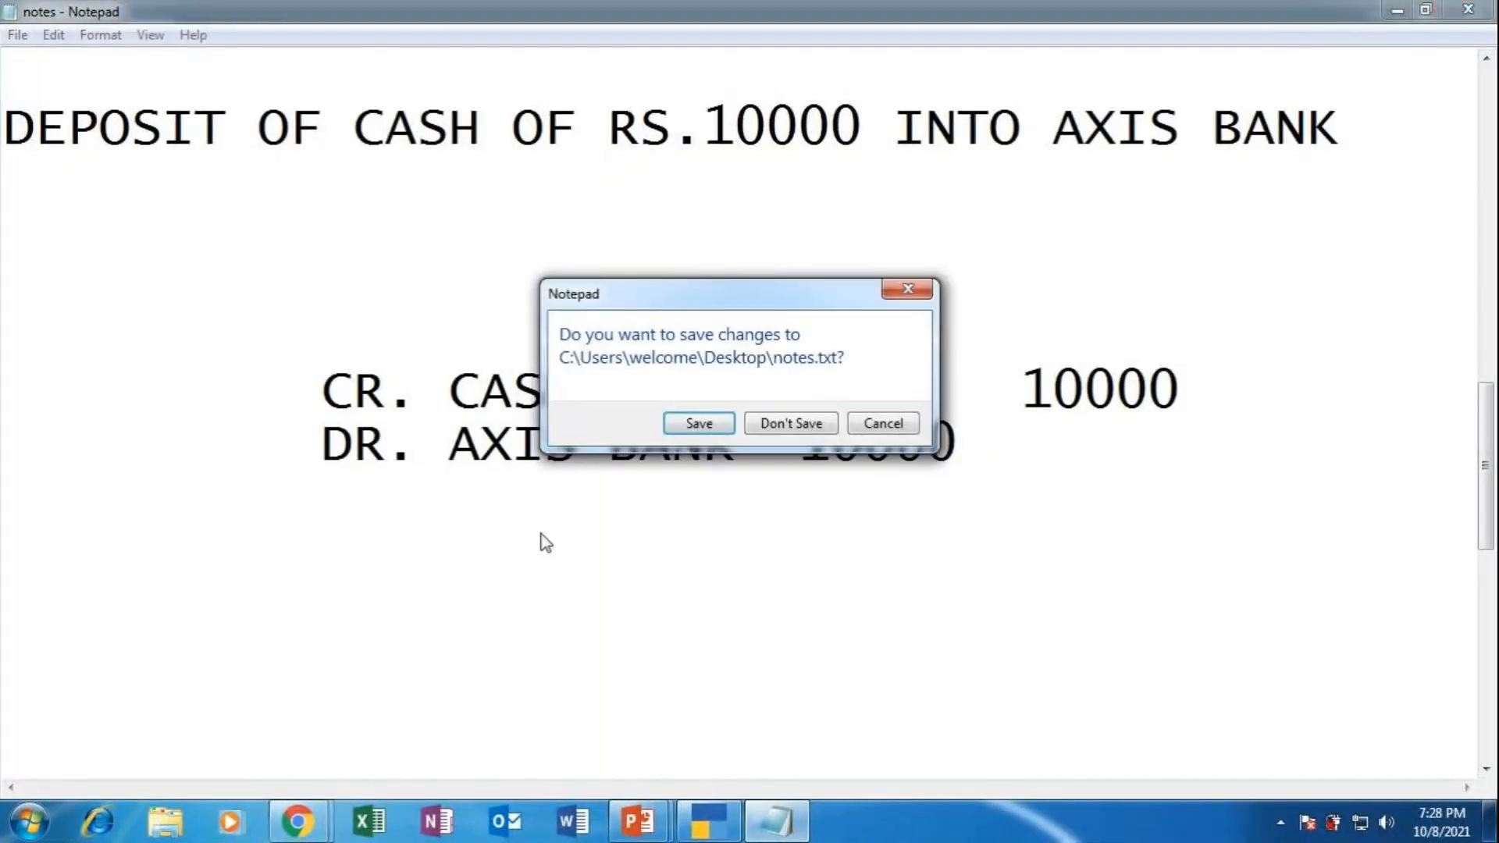
click(815, 427)
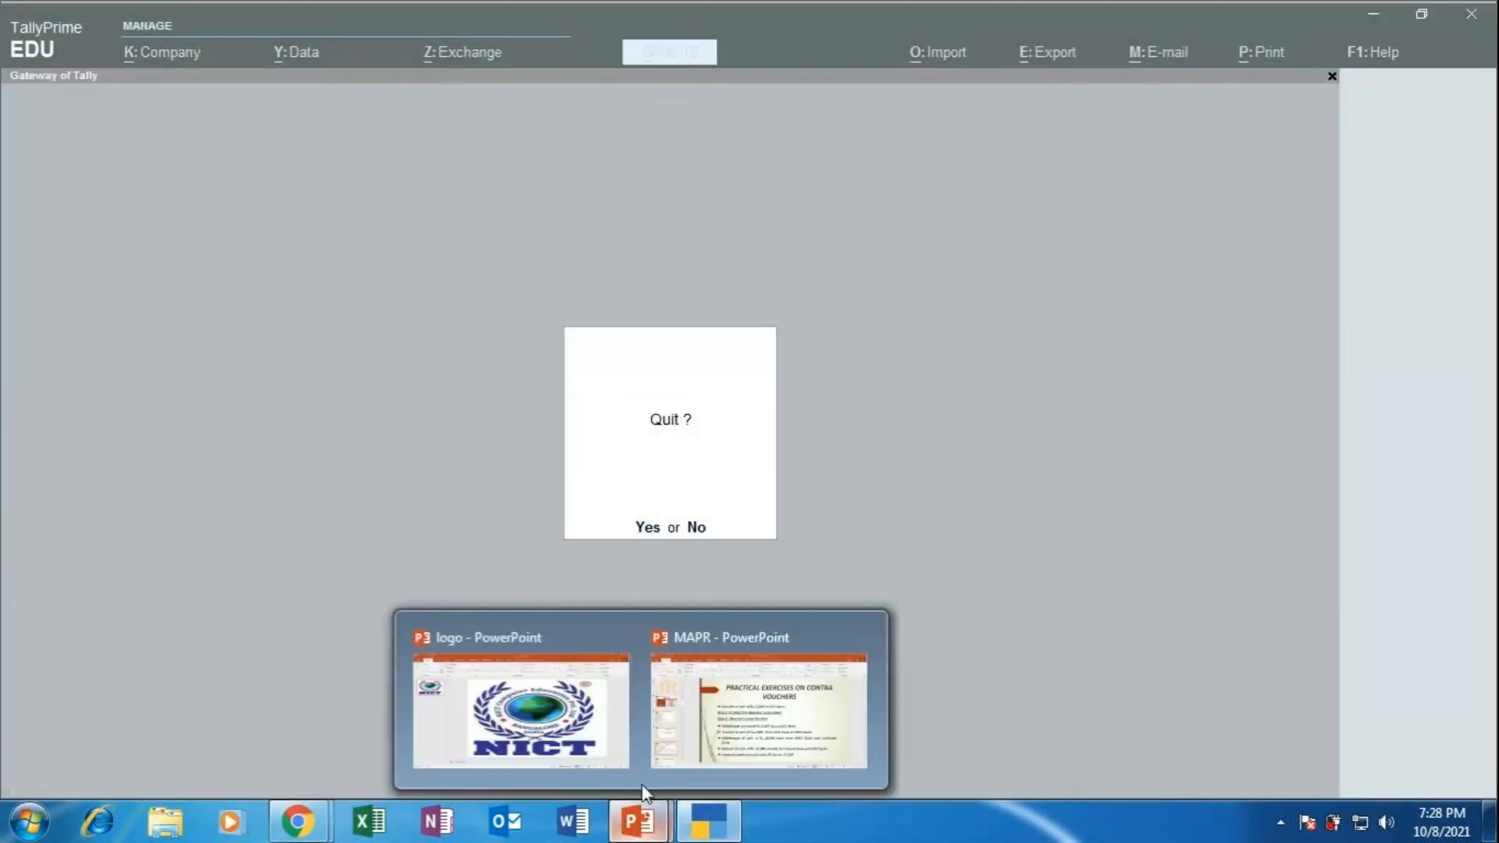
mouse_move(291, 829)
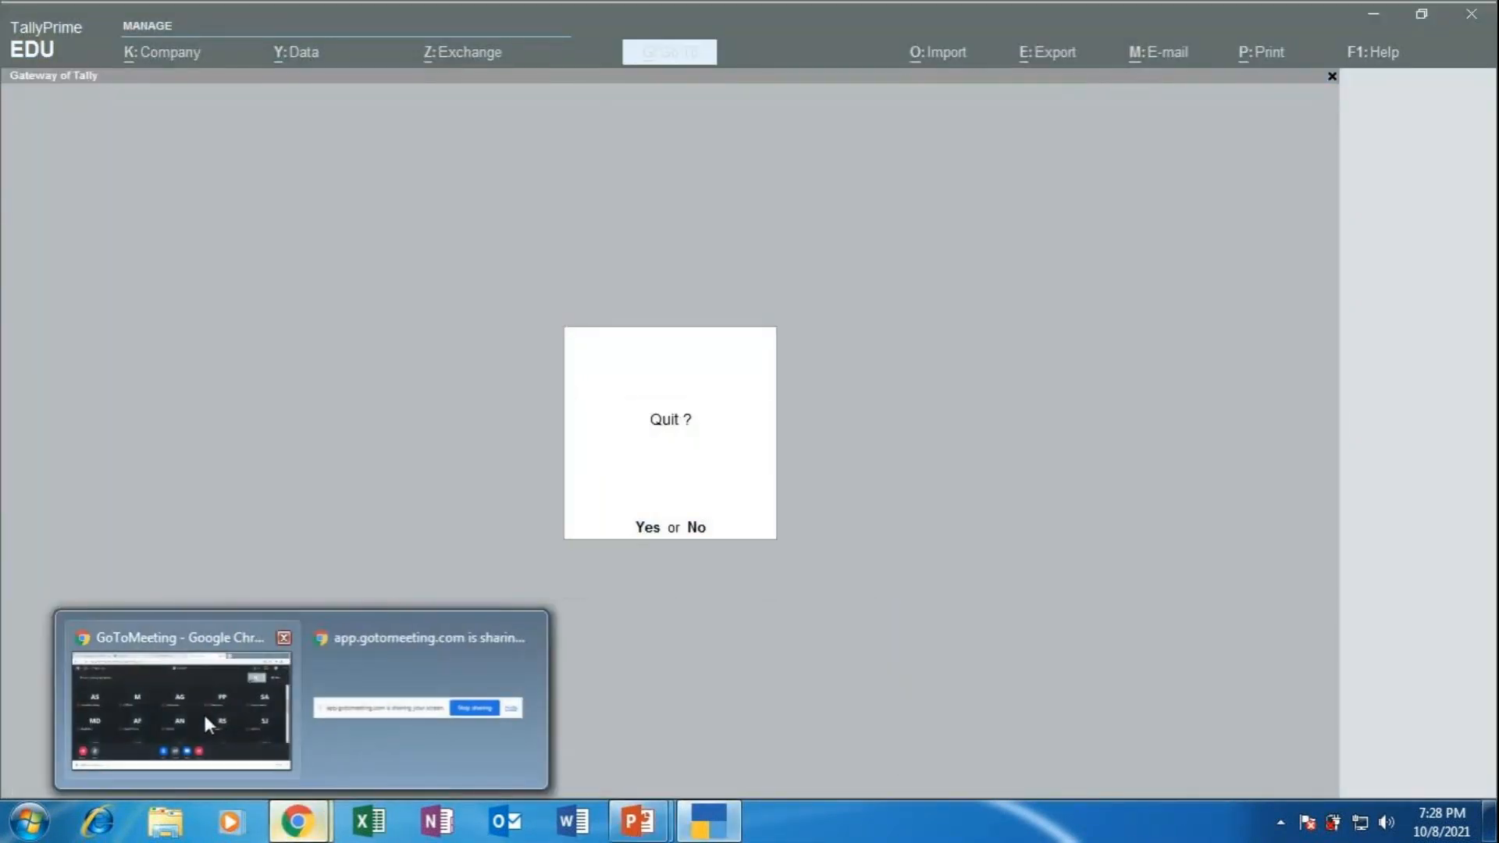
click(203, 711)
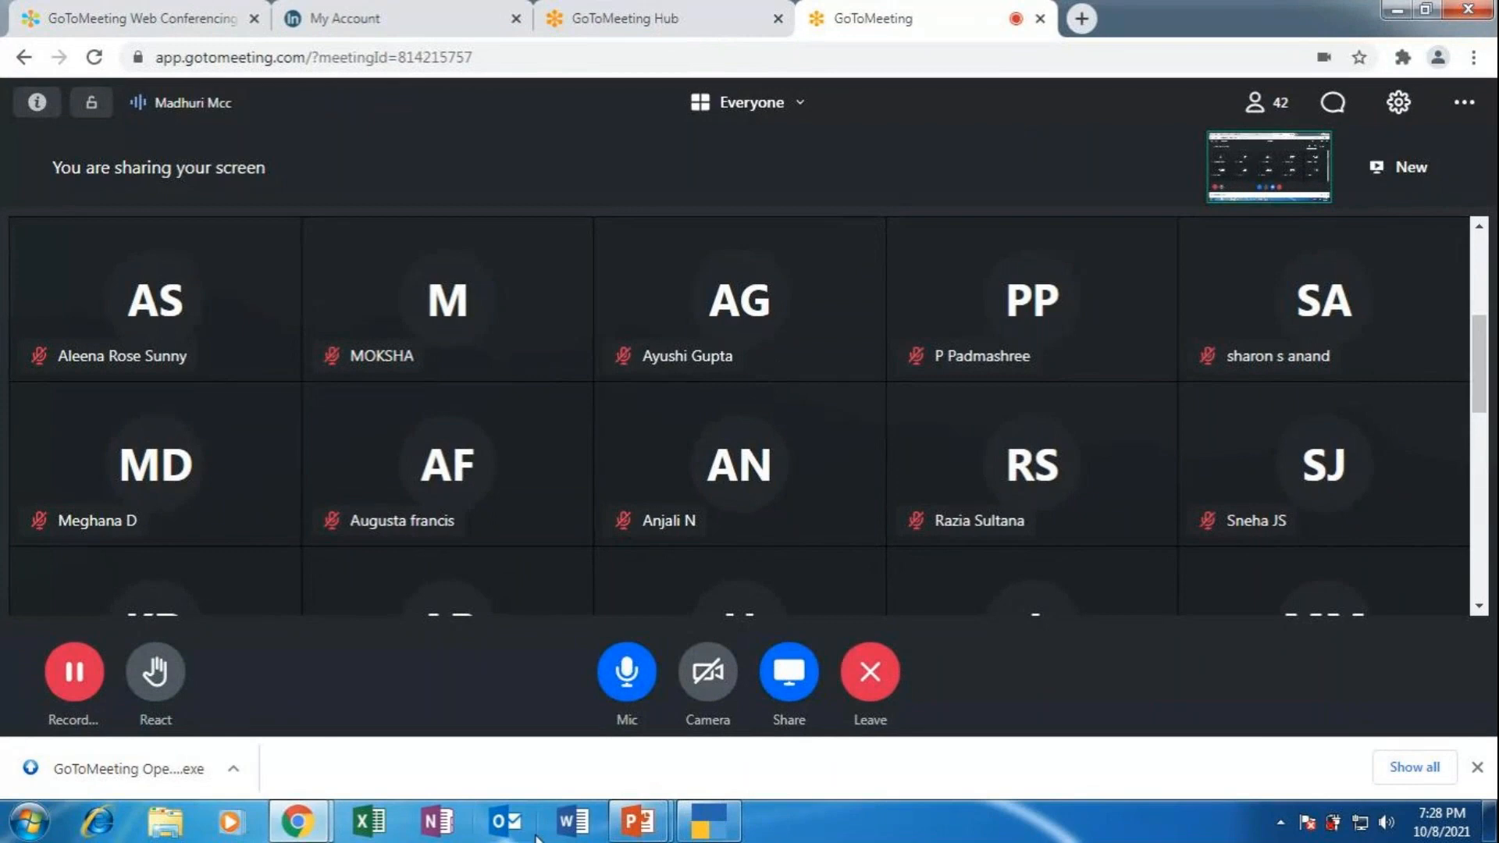
Switch to TallyPrime and confirm quitting the program.
mouse_move(640, 826)
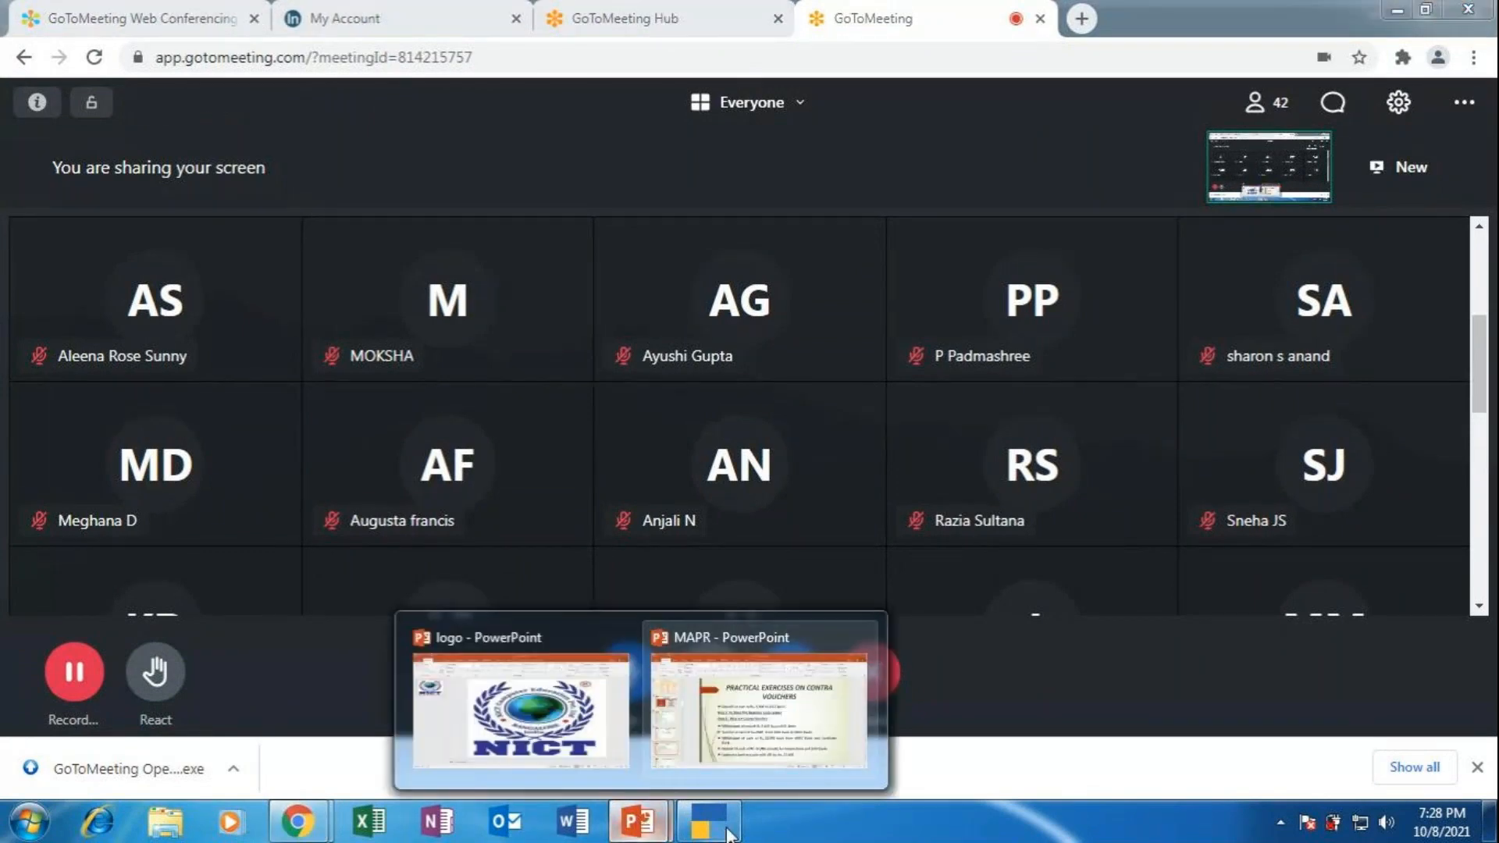
click(708, 821)
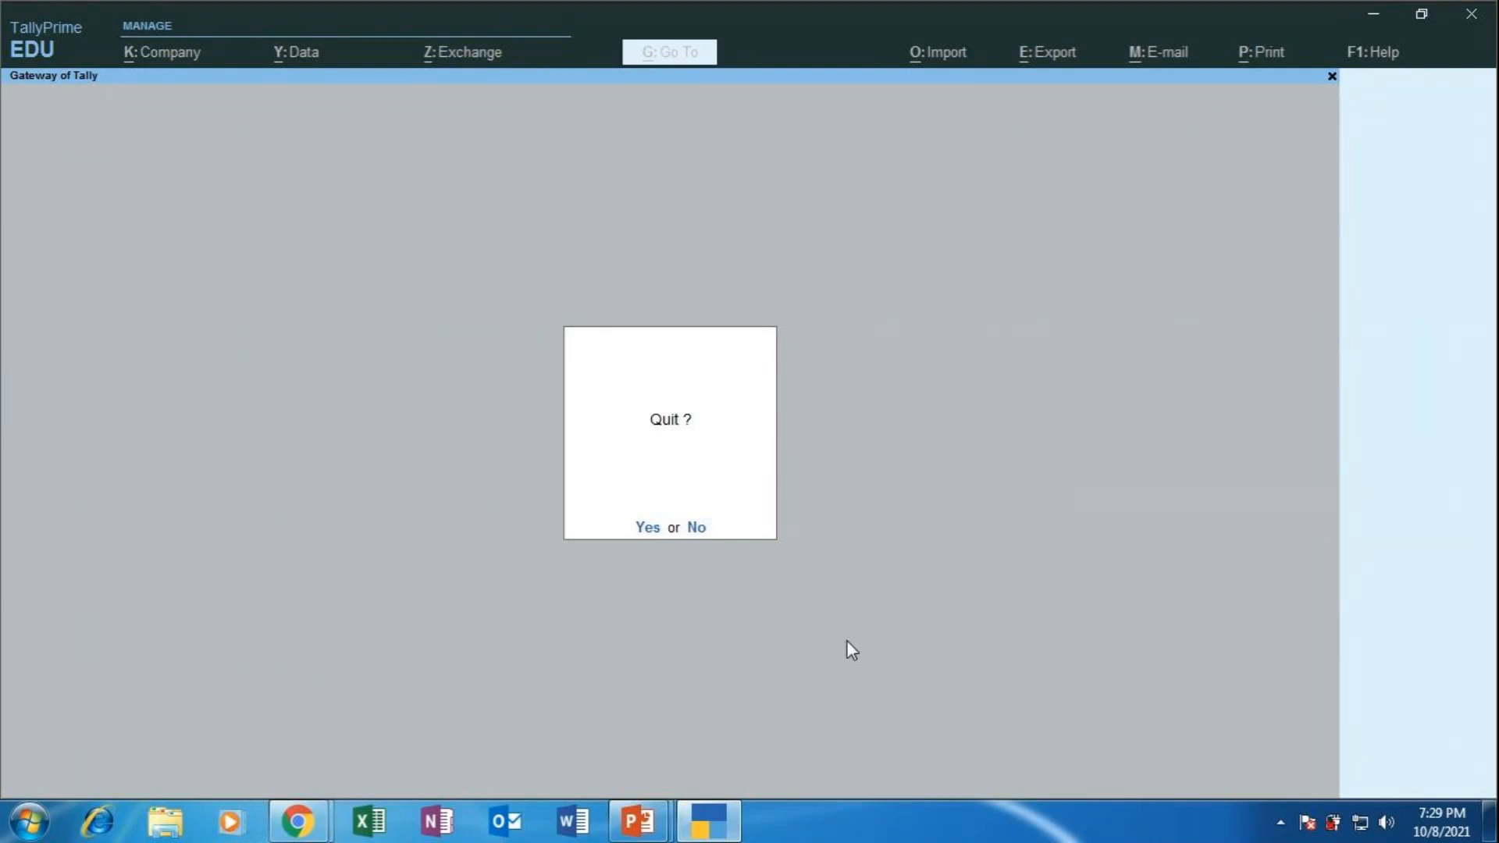
key(y)
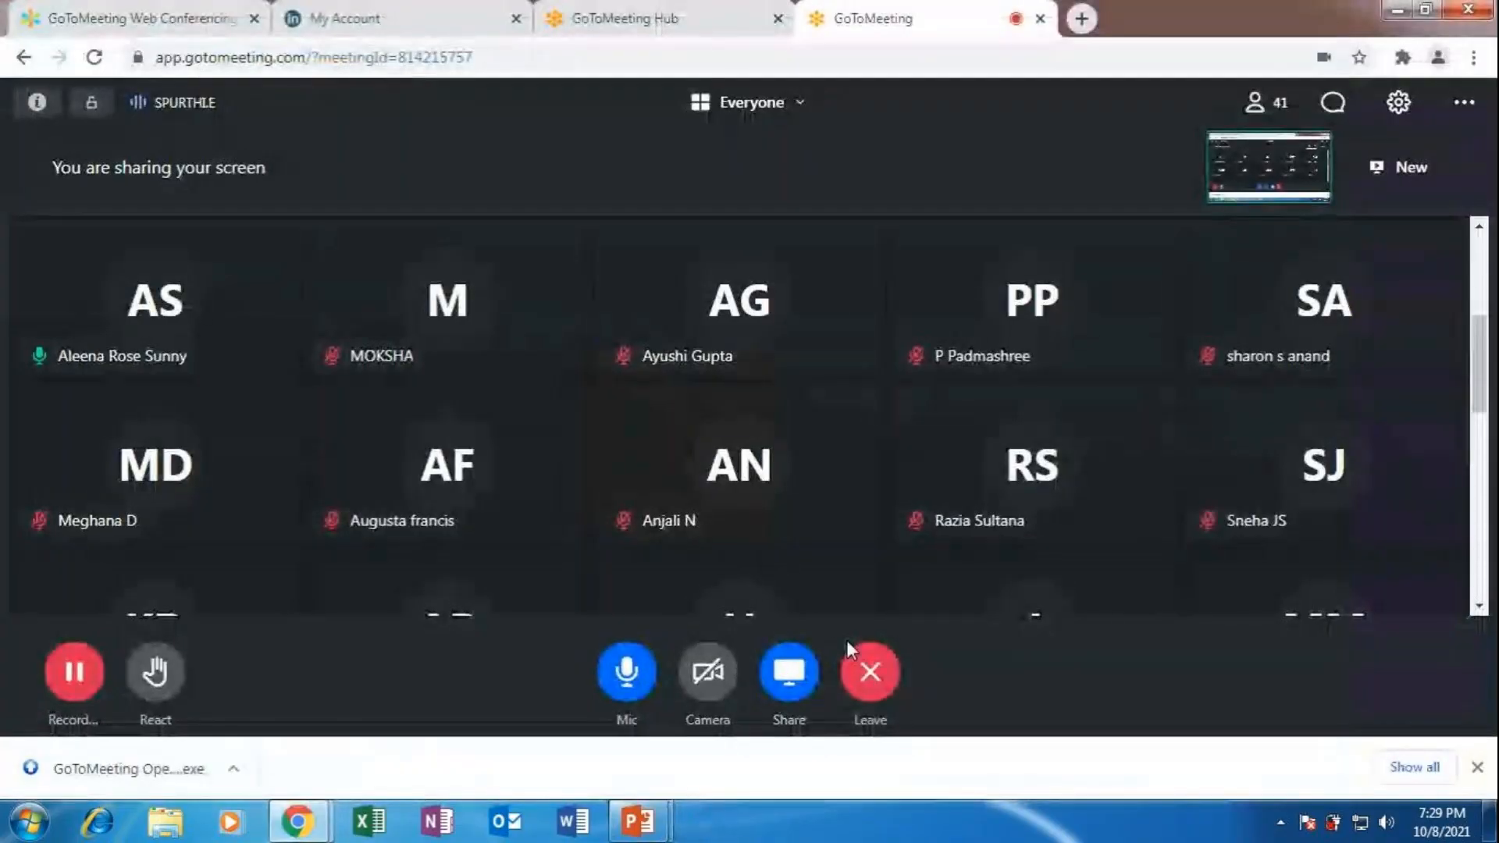